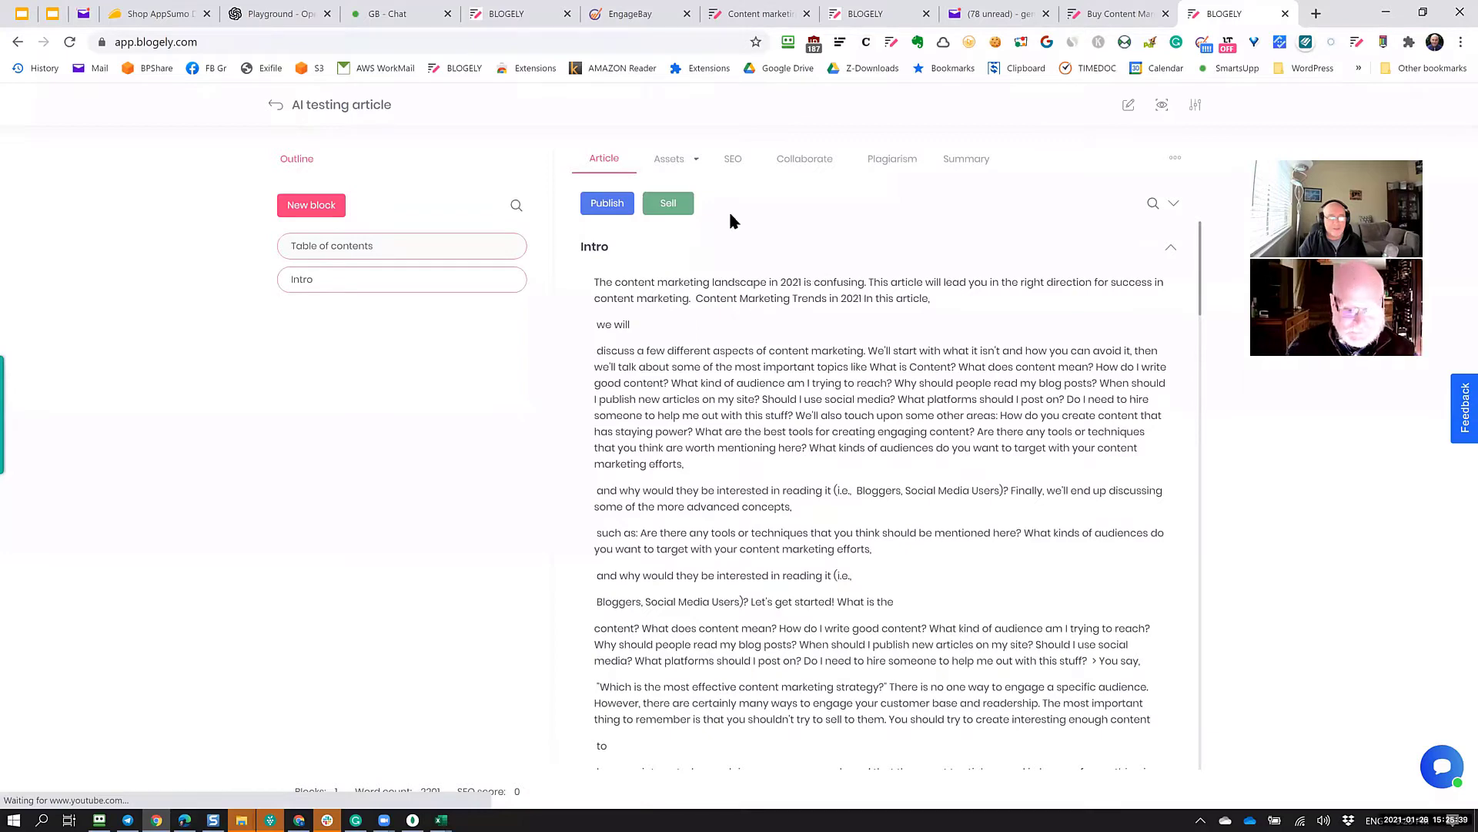
Leave the AI testing article and open the list of research documents.
click(275, 104)
click(480, 108)
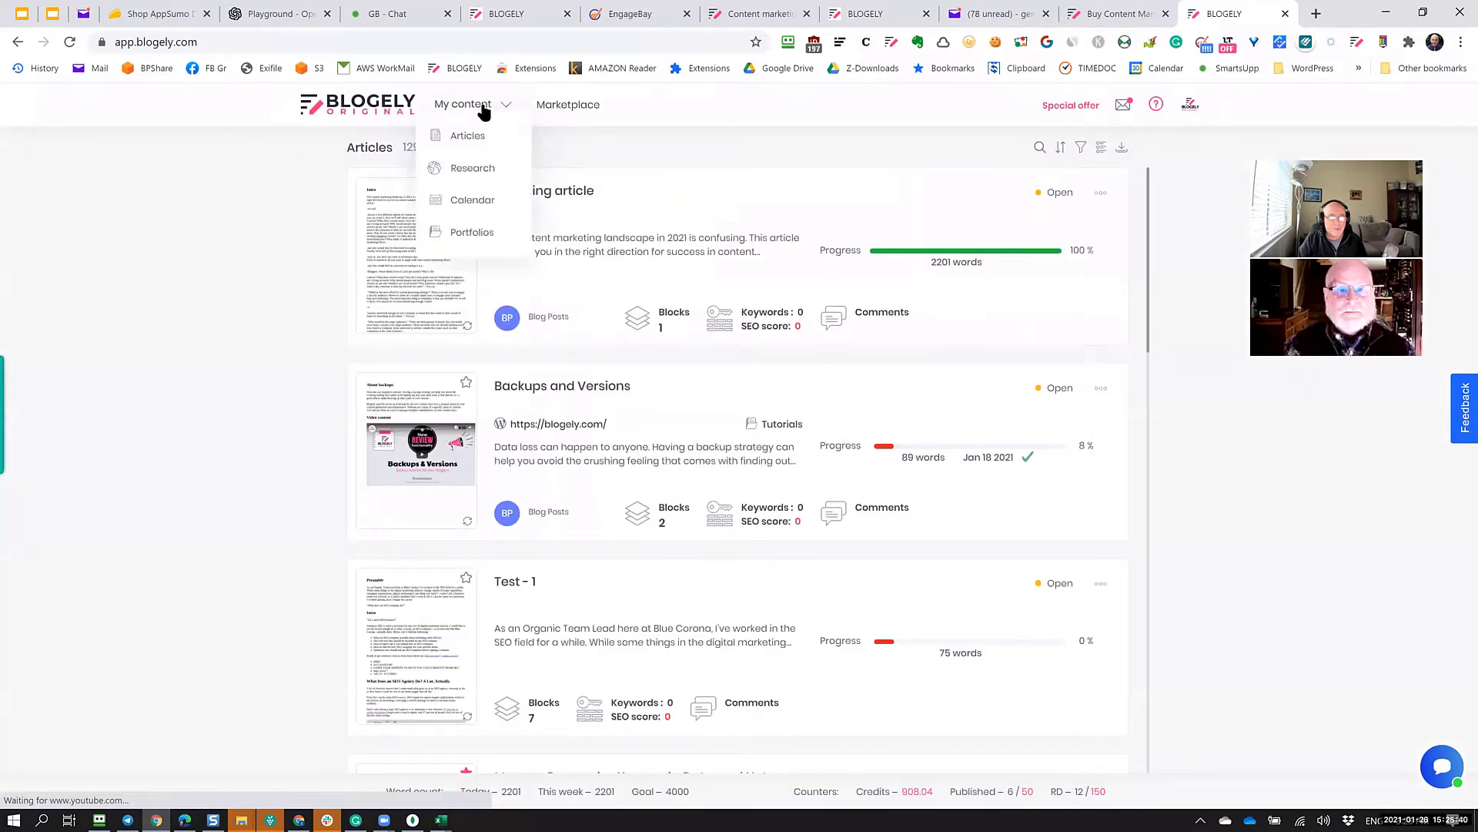
click(462, 168)
click(1007, 454)
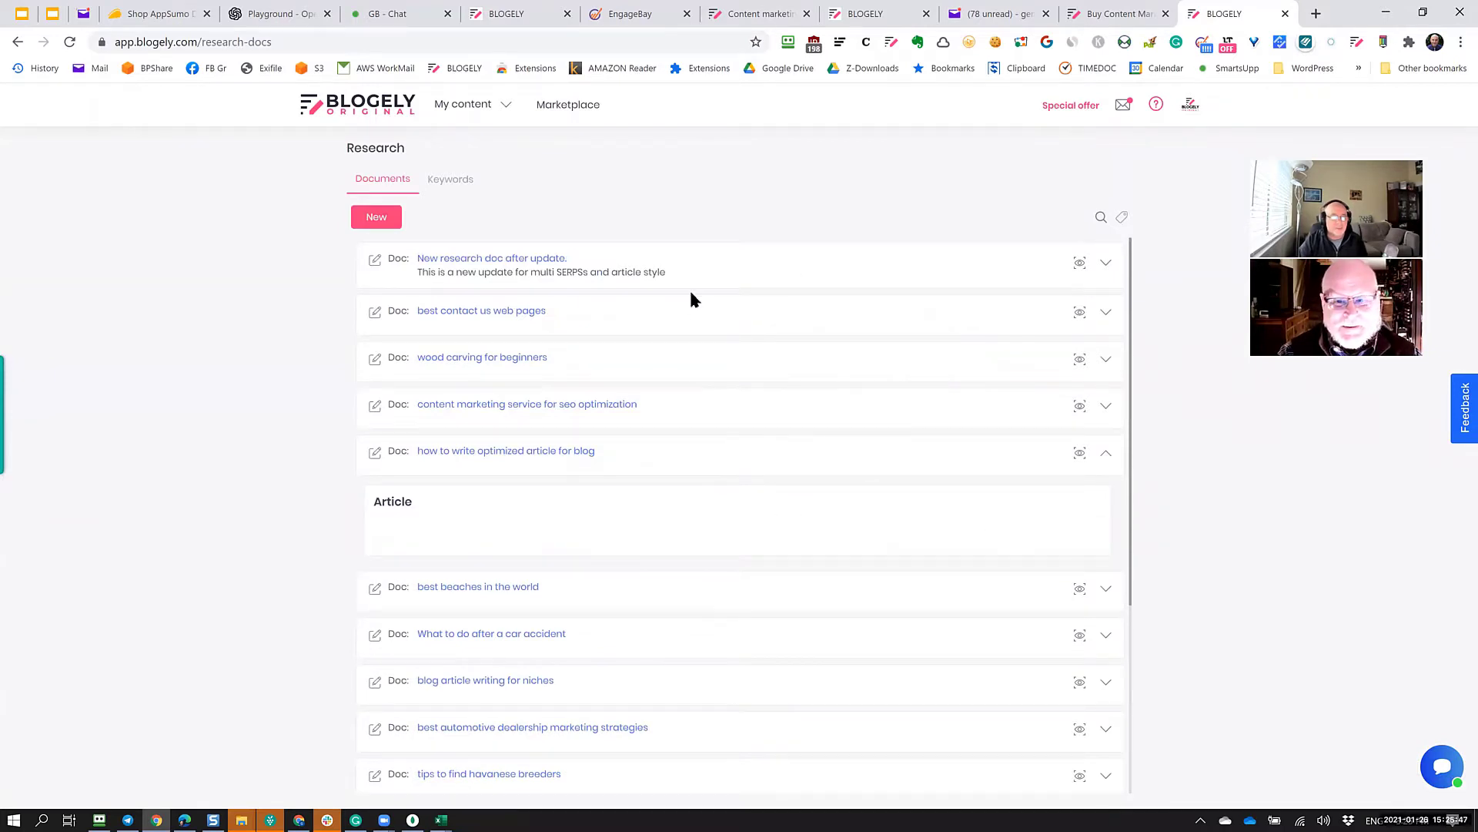
scroll(831, 416, down, 3)
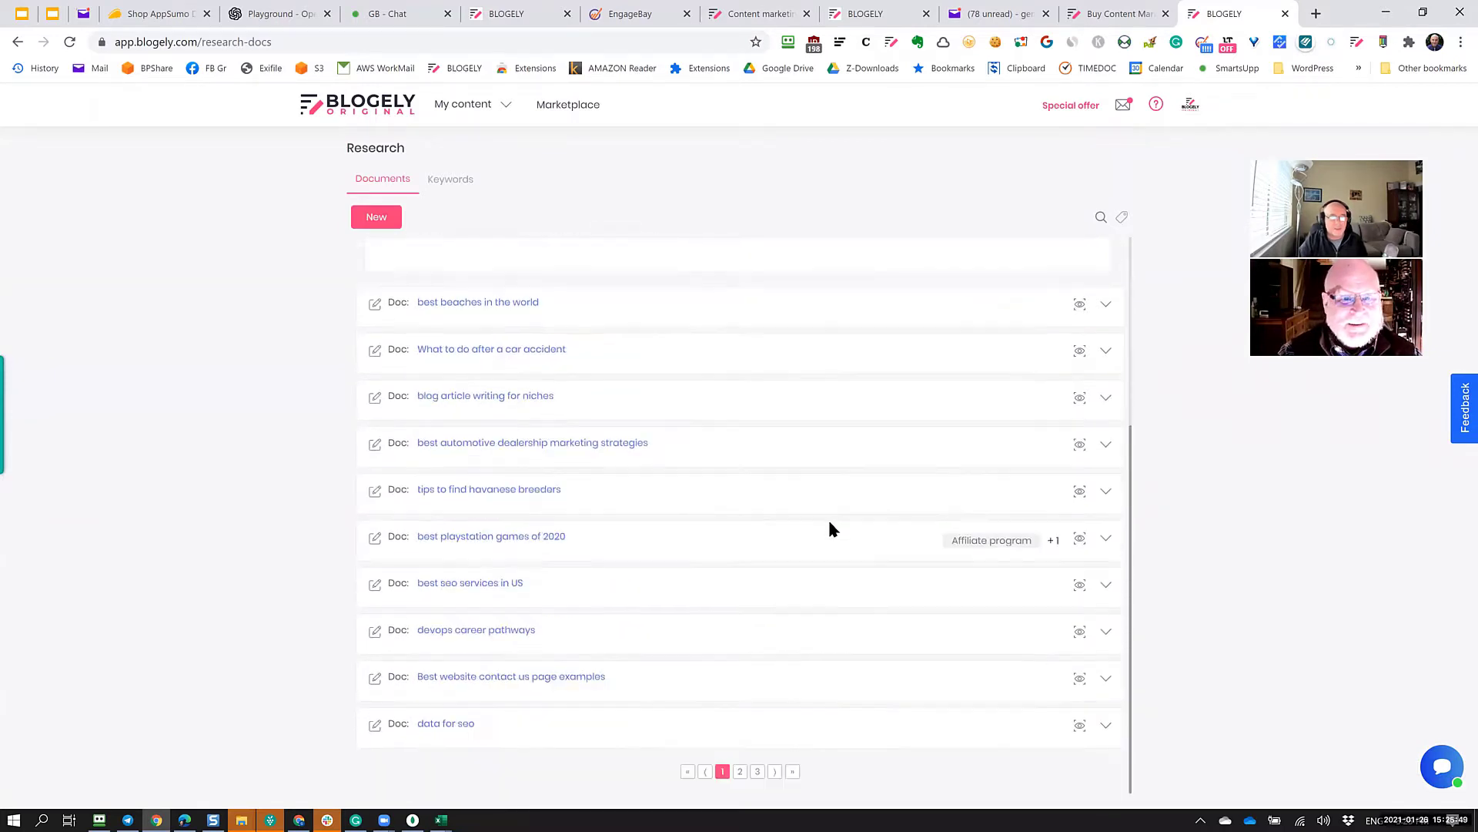
scroll(824, 524, up, 3)
click(801, 467)
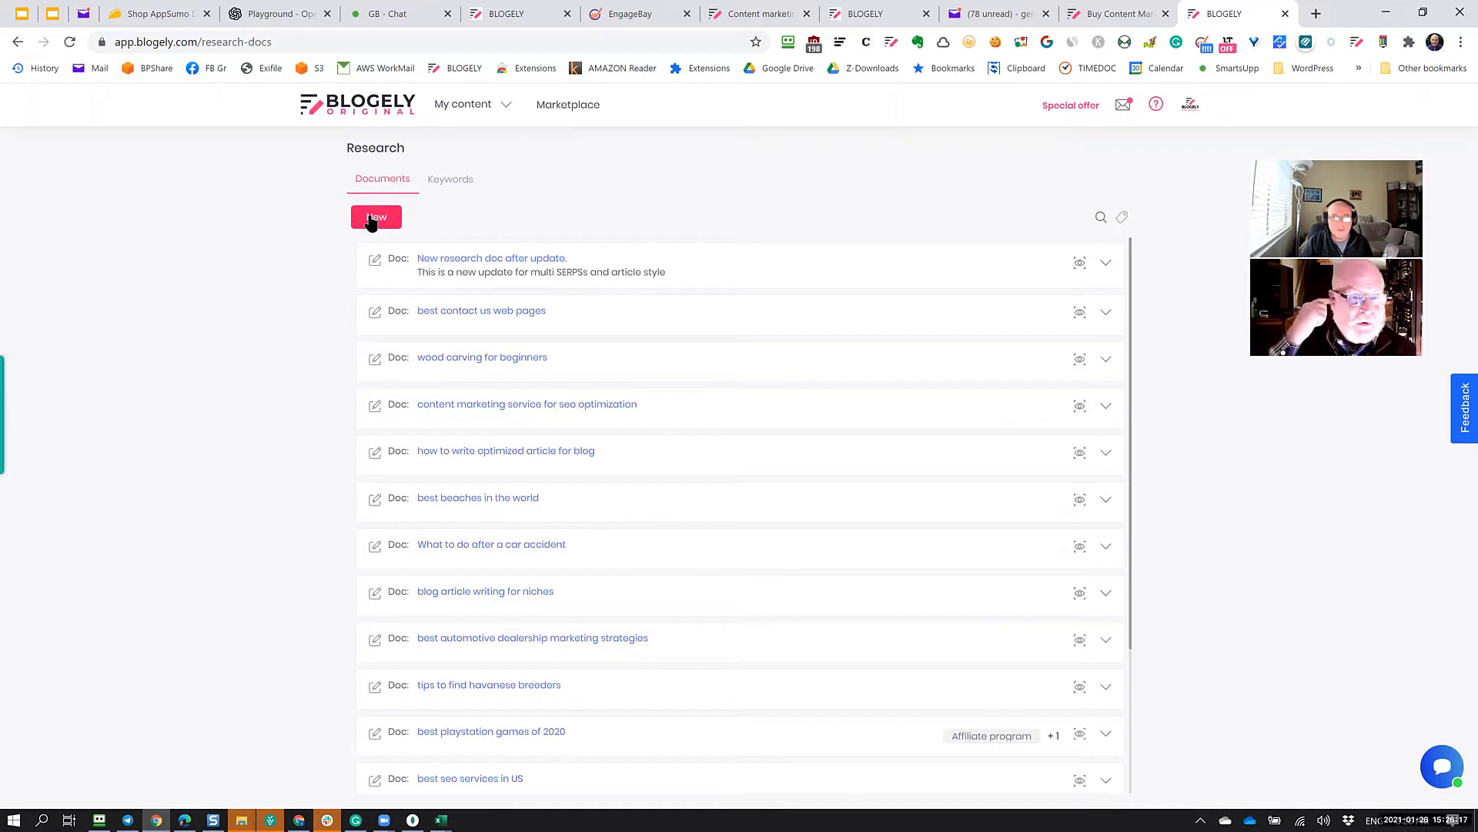
Start a new research document and title it "Research for article writing".
drag(371, 222, 178, 287)
click(179, 286)
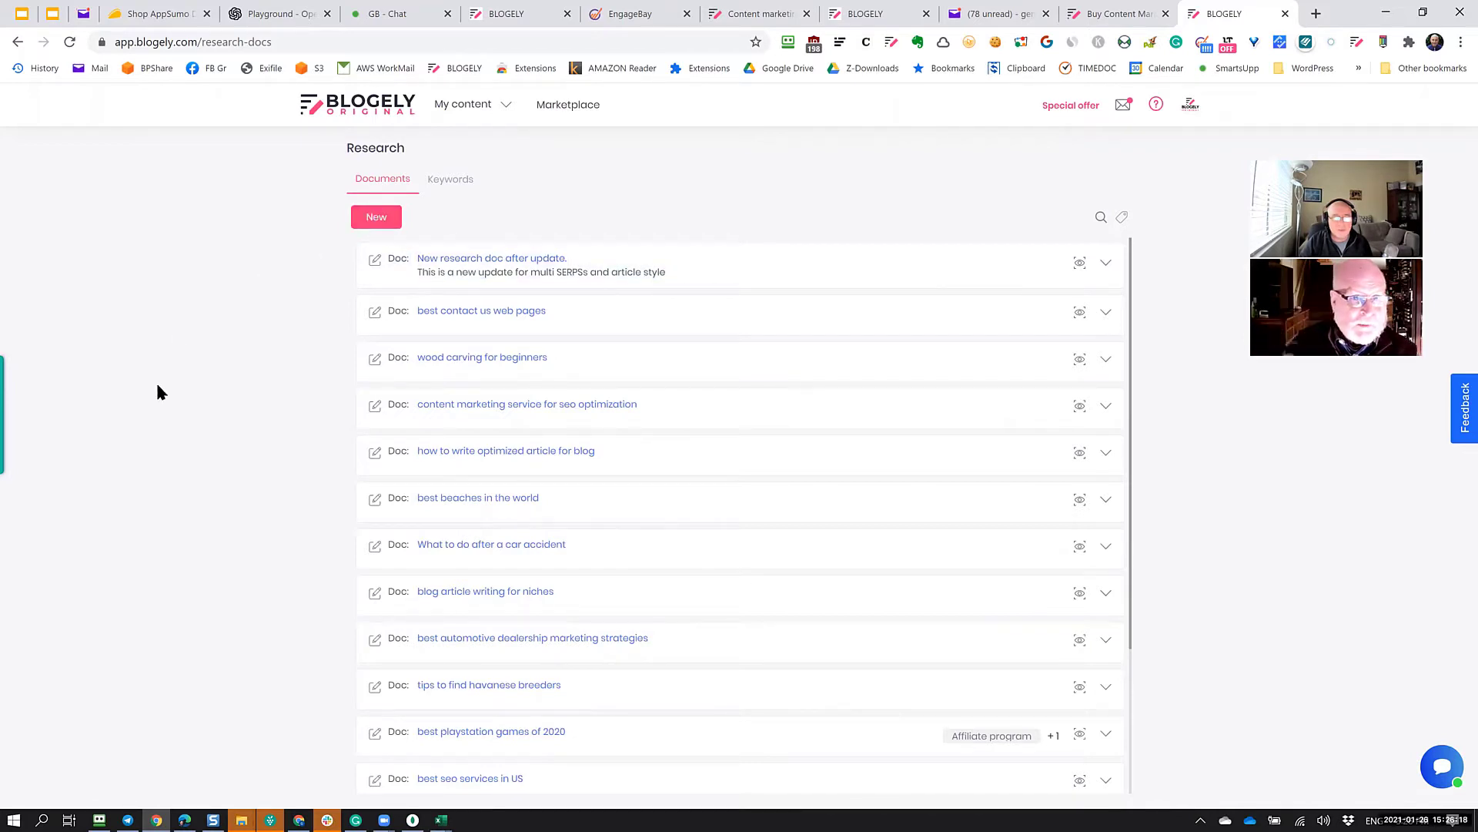
click(377, 219)
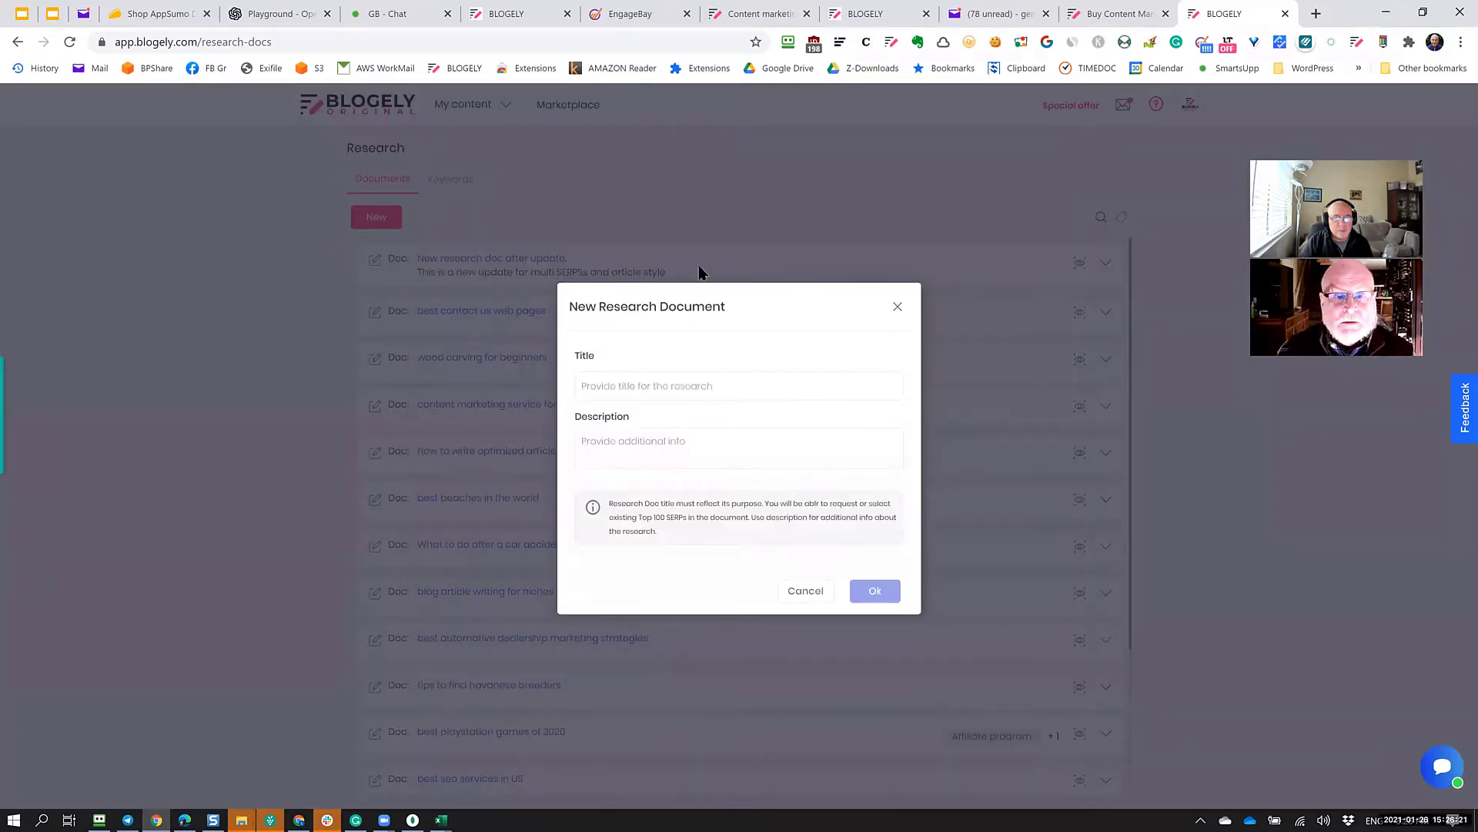
click(605, 387)
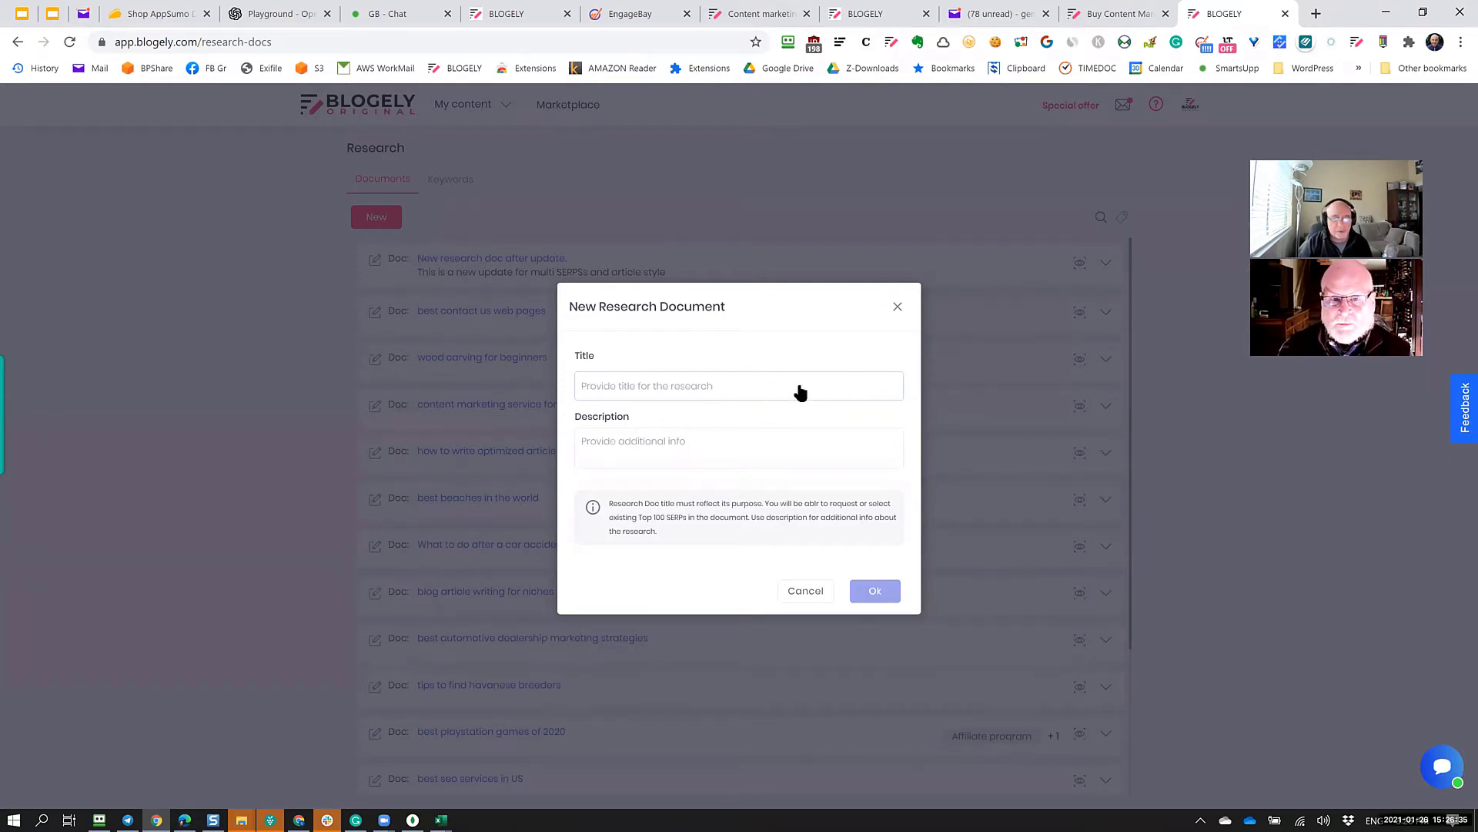
click(621, 443)
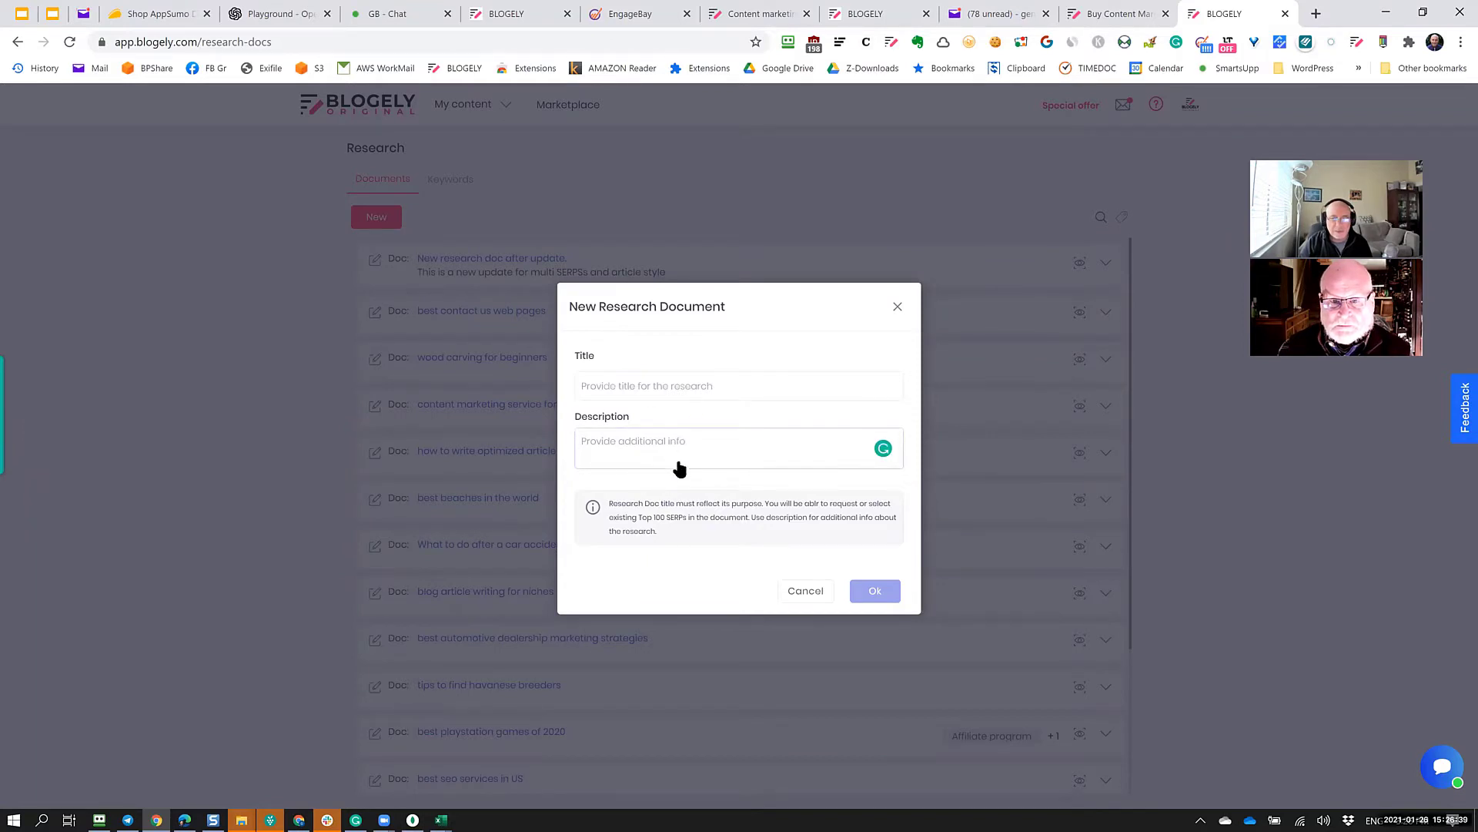
click(647, 394)
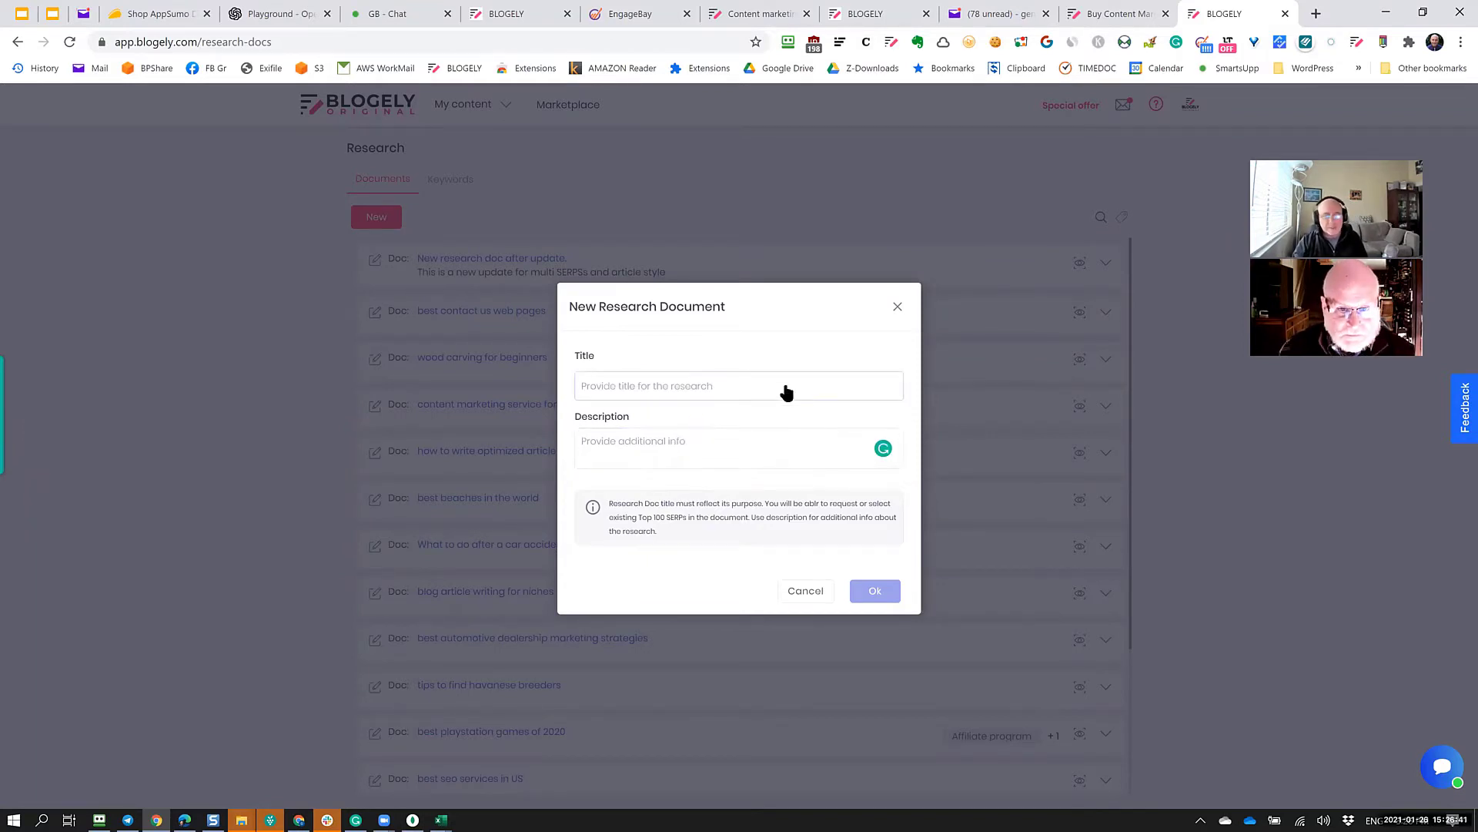
text(Re)
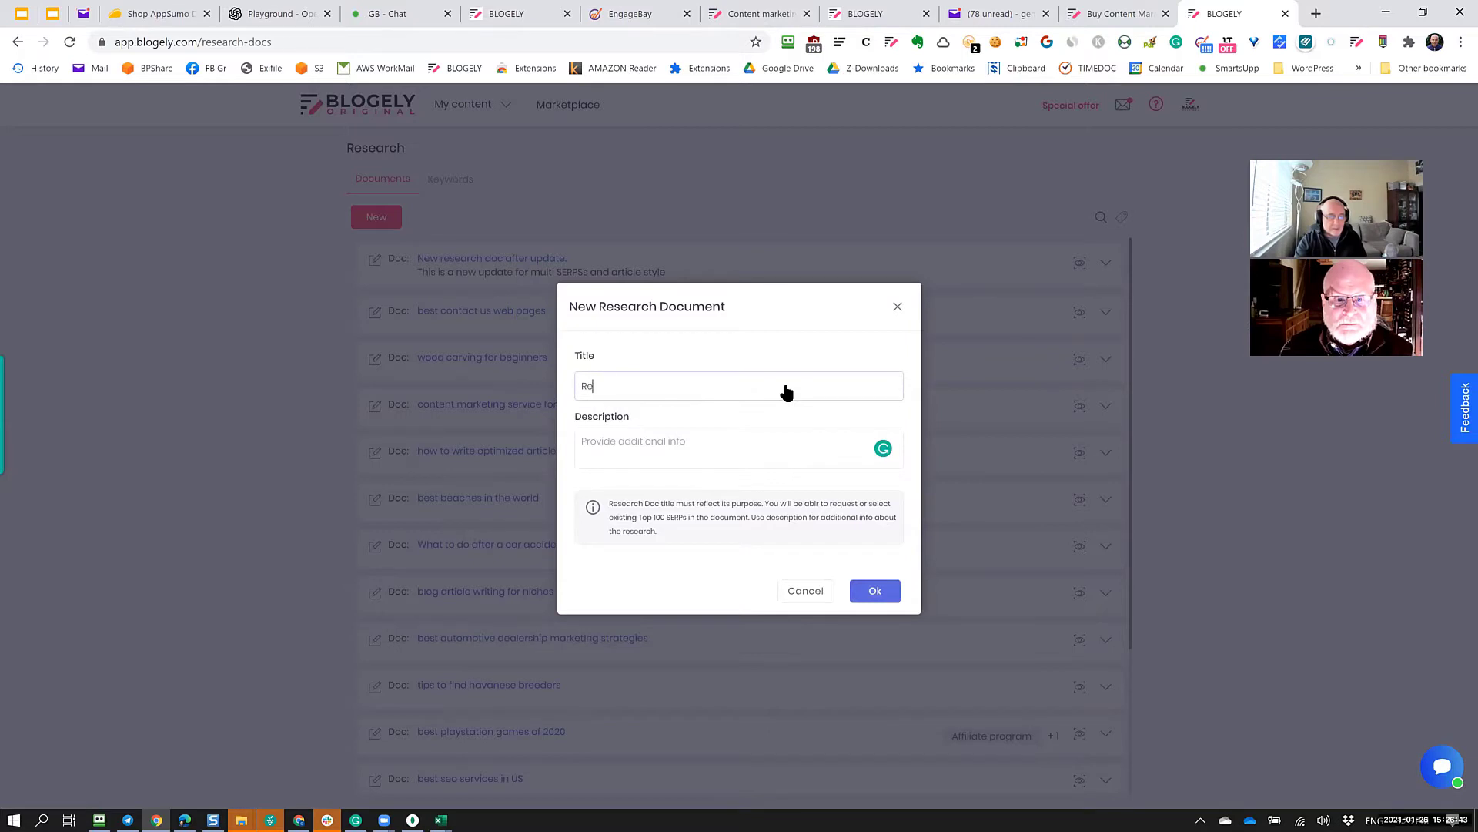
text(sear)
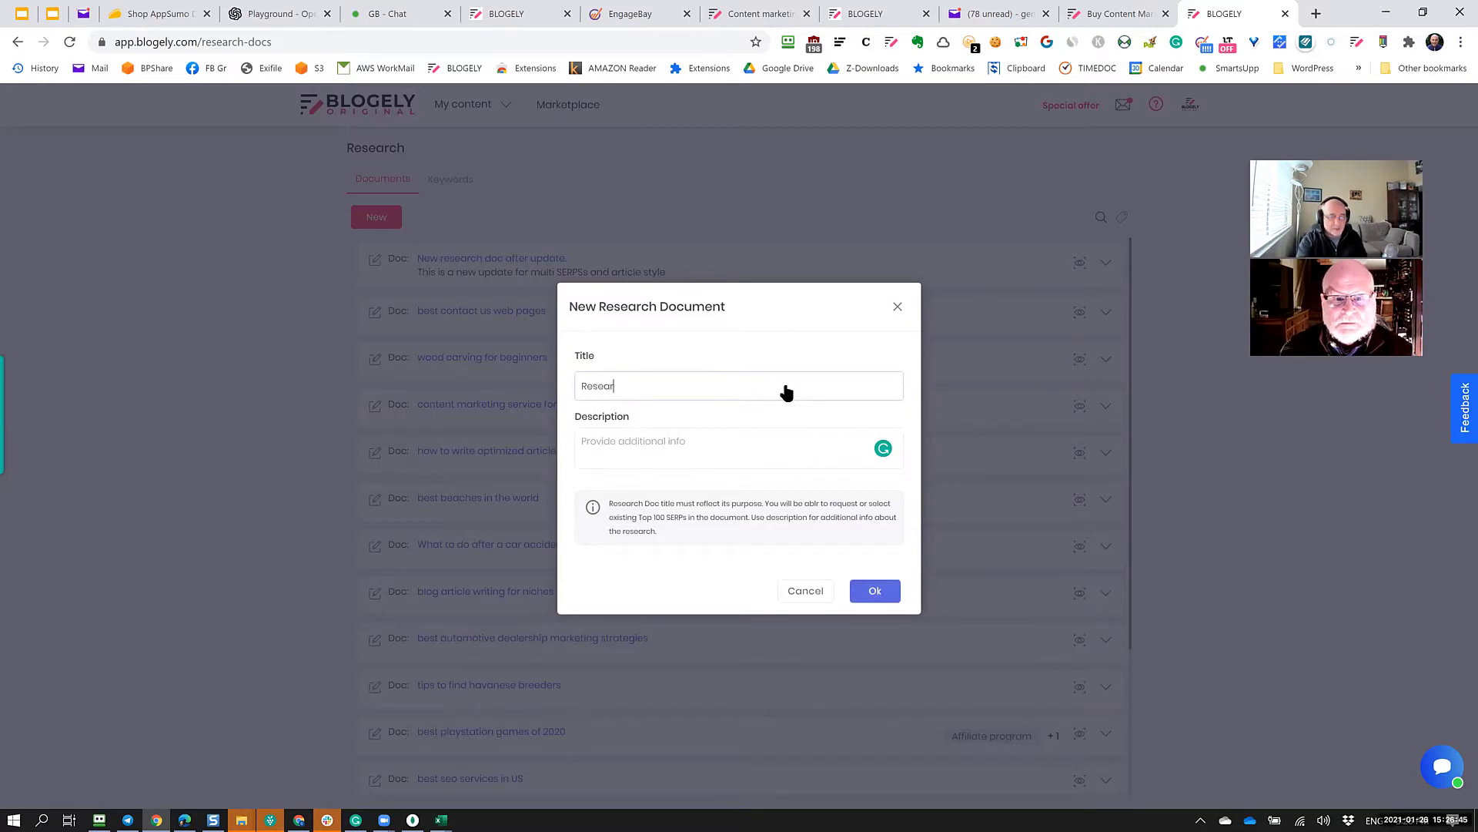
text(ch for)
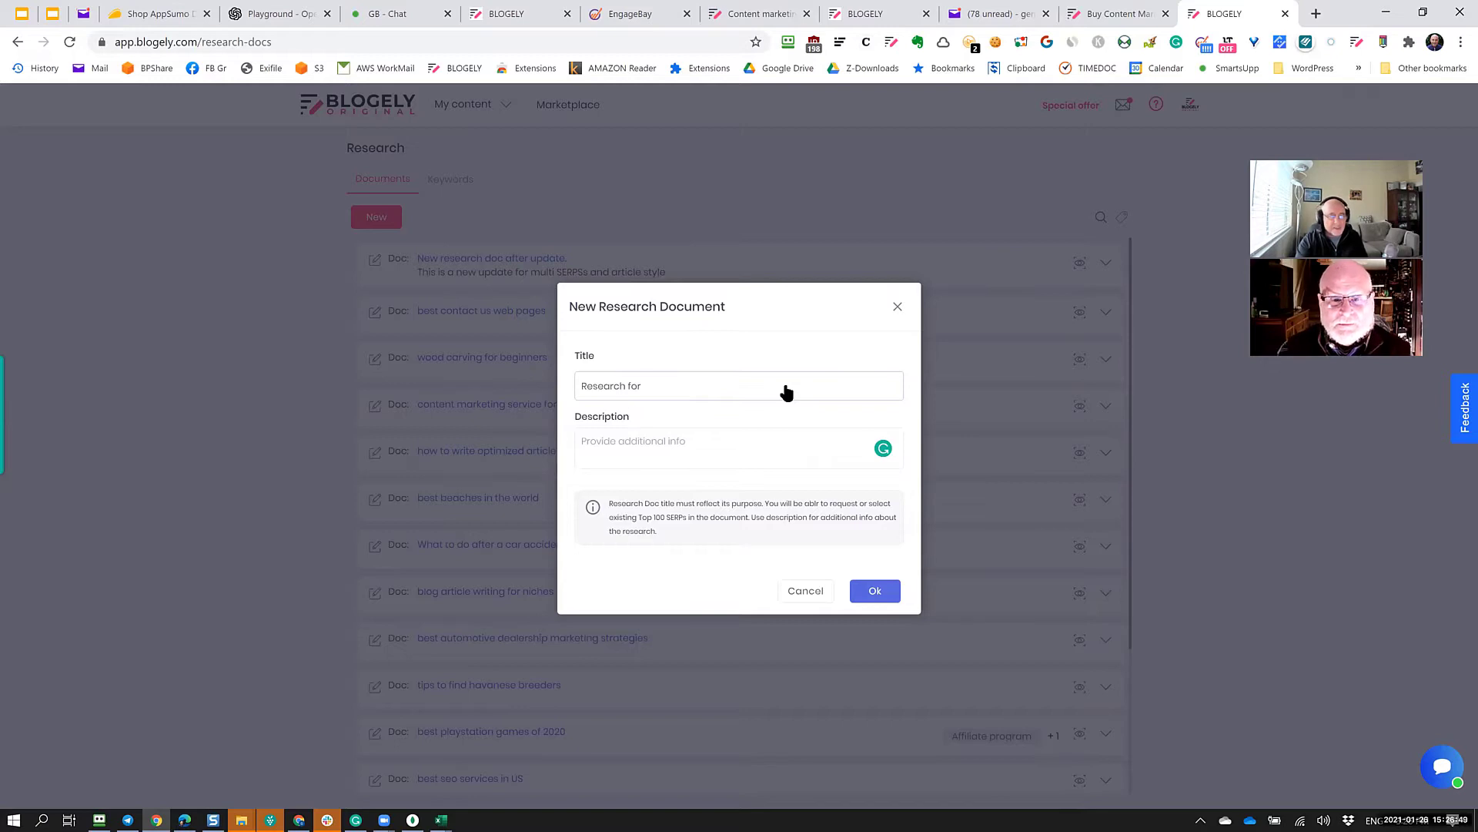
text( artic)
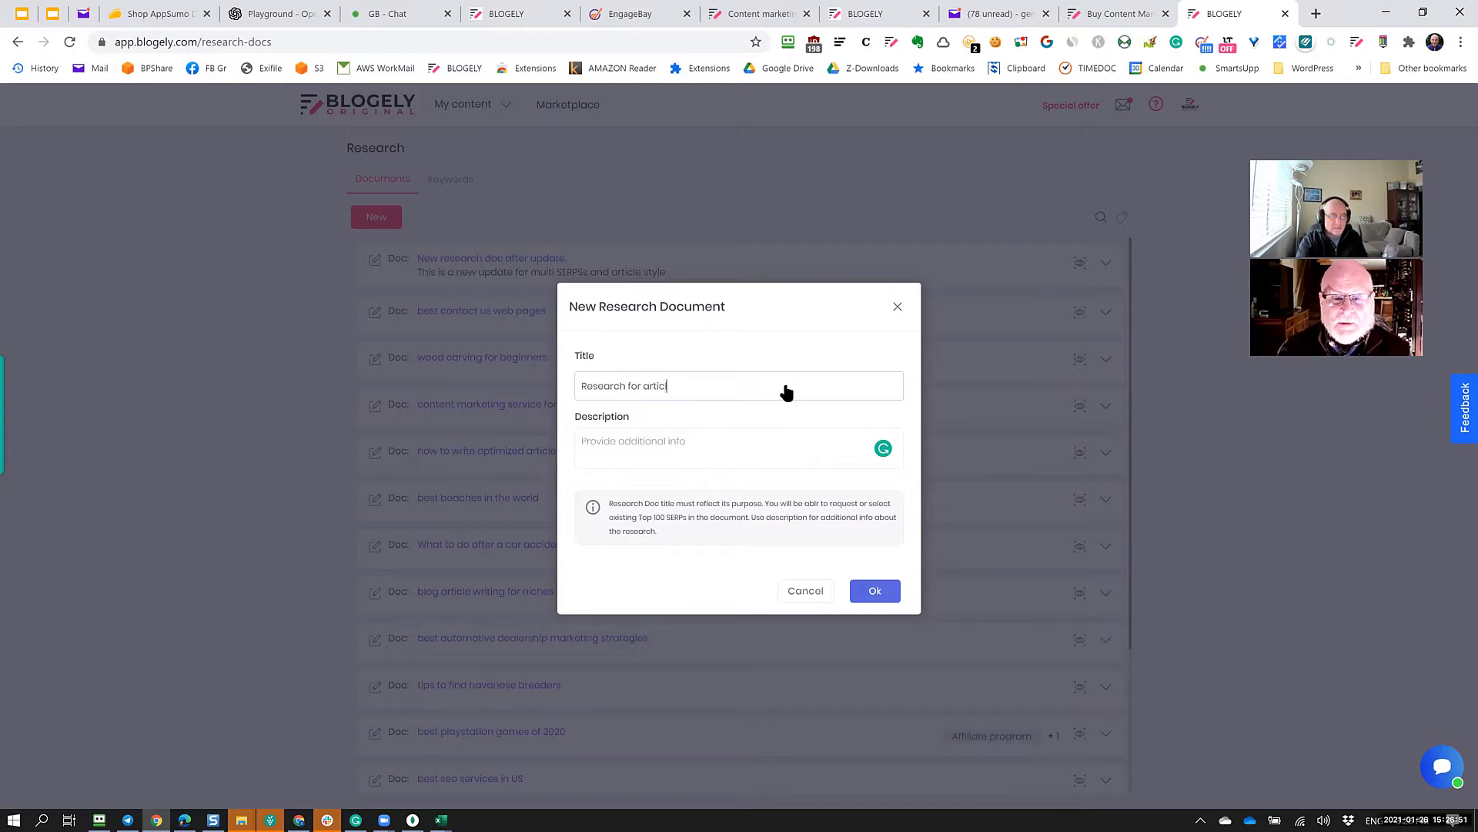
text(le driting)
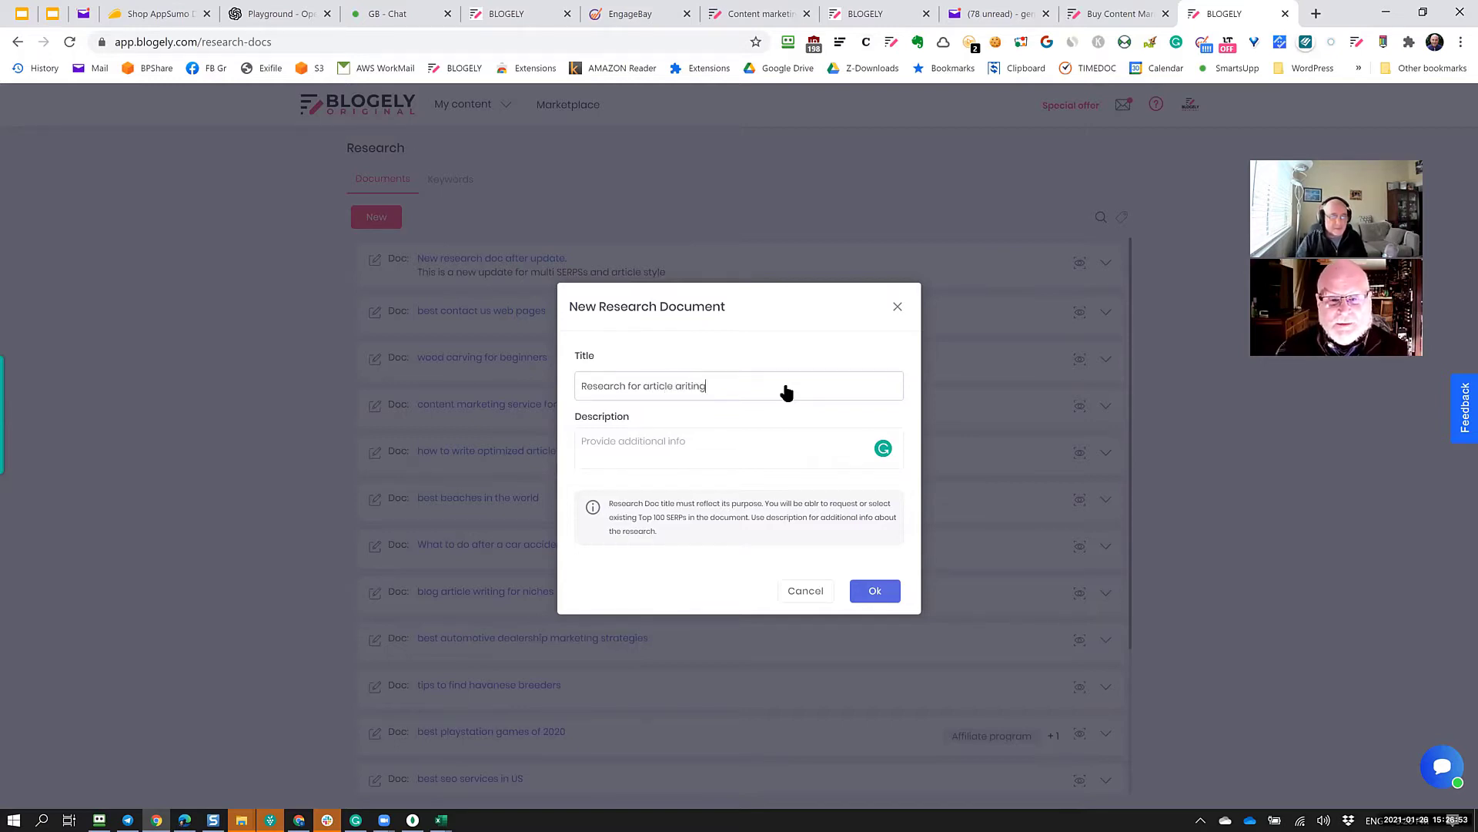
key(BackSpace)
key(BackSpace)
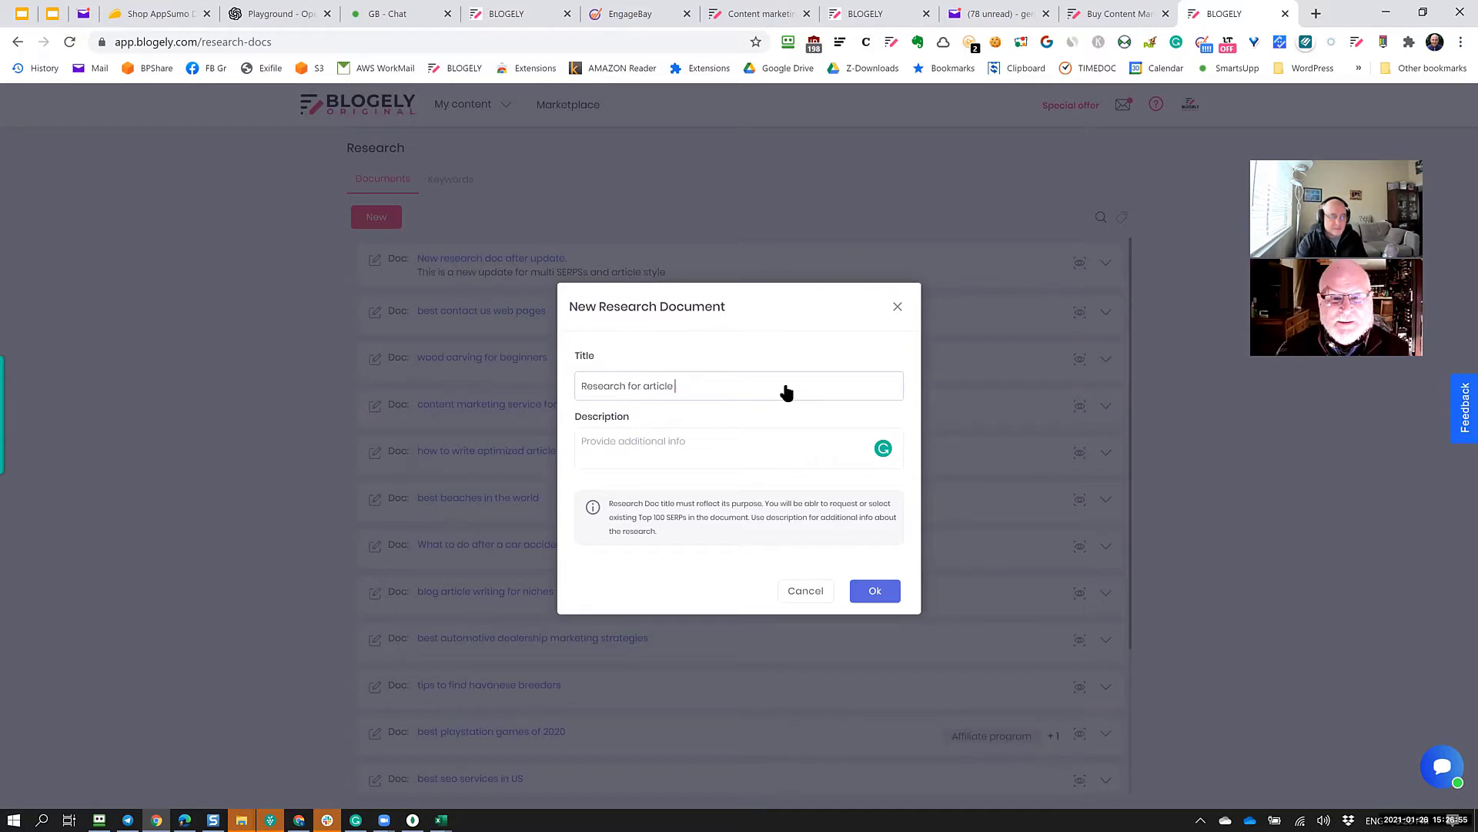
text(writing)
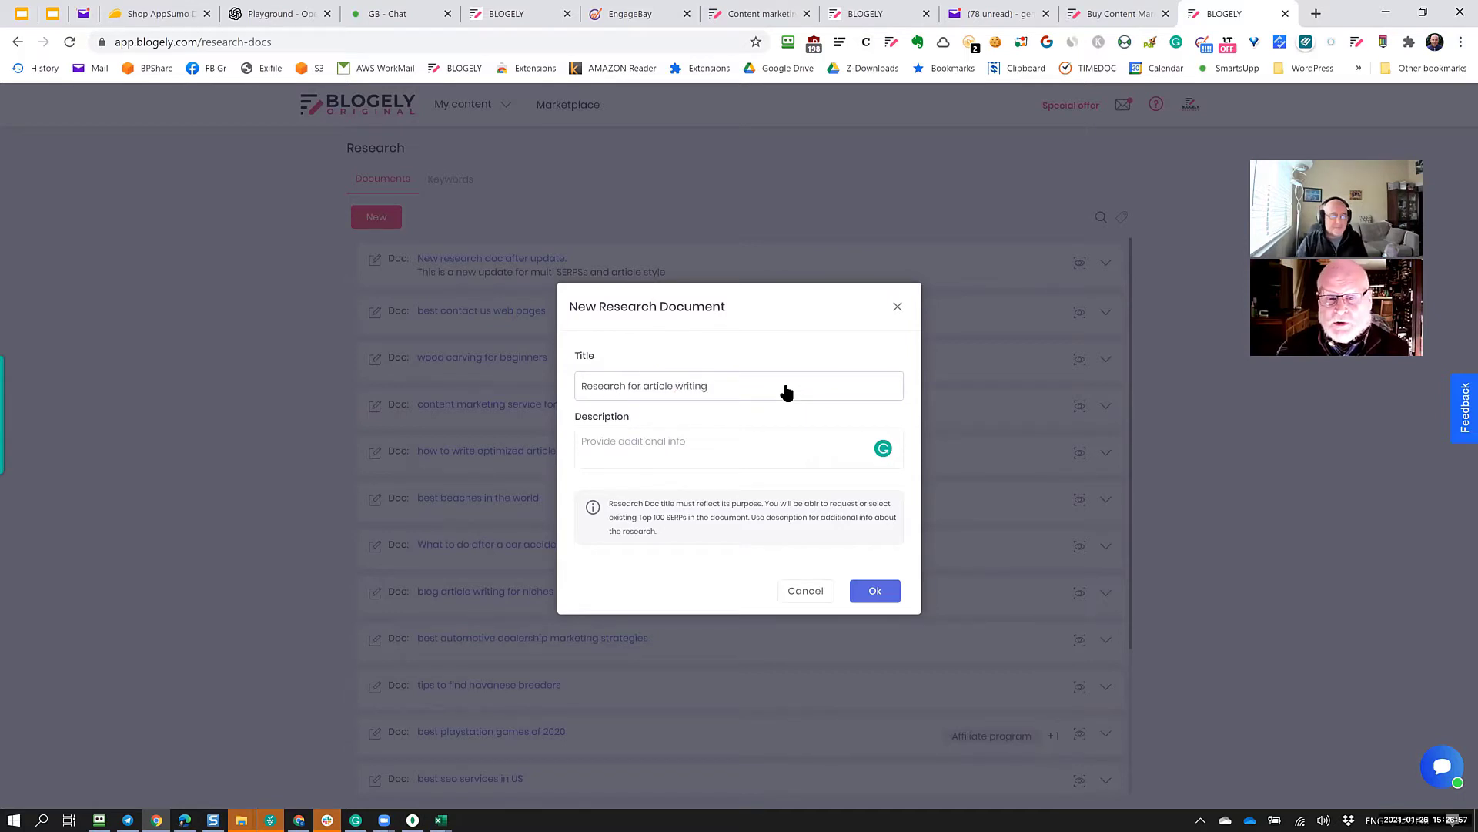
Enter the description "This research is for finding the best content for content creation and use it for my new article" and create the document.
click(848, 447)
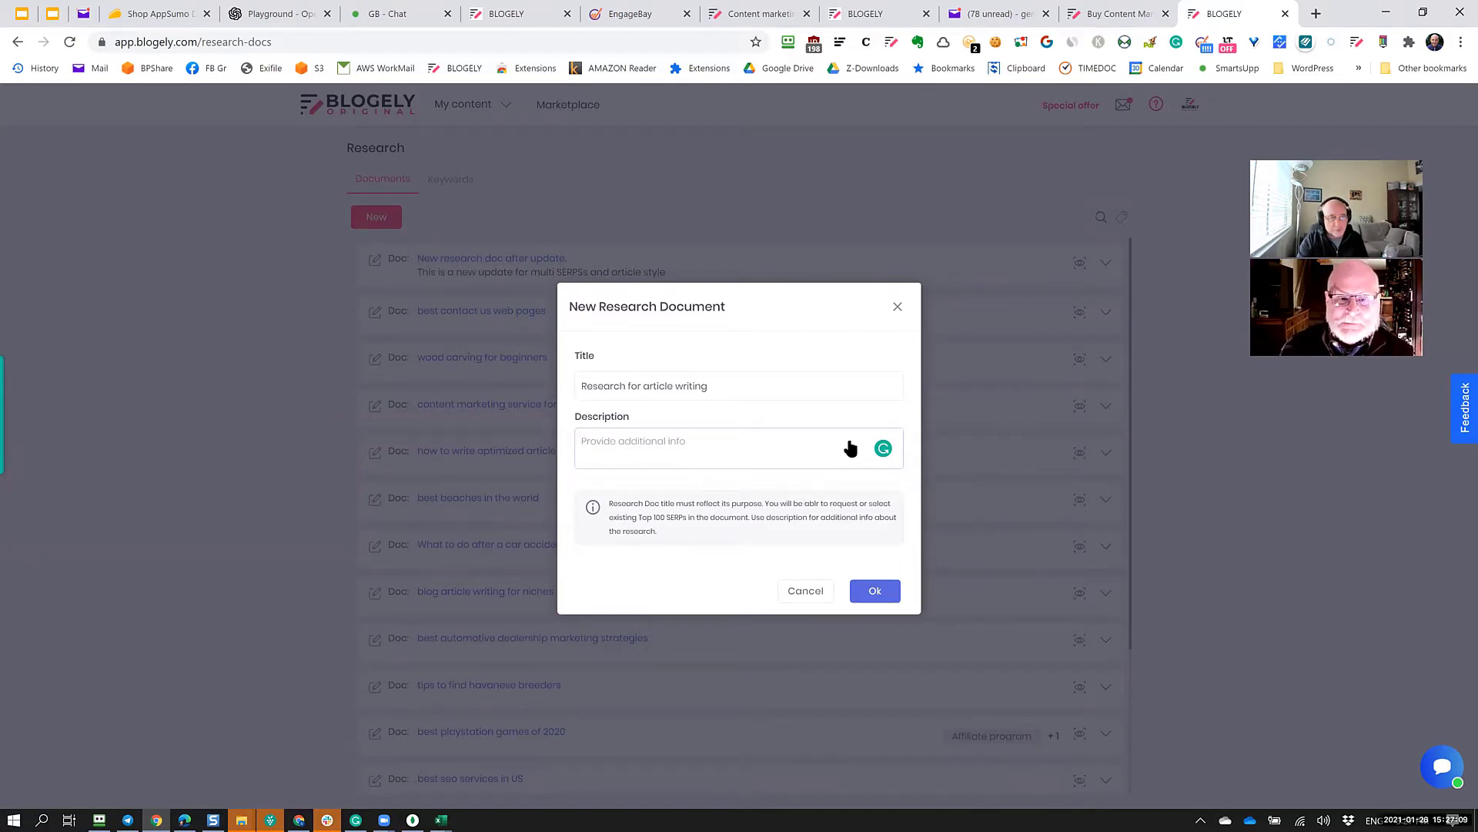
text(This)
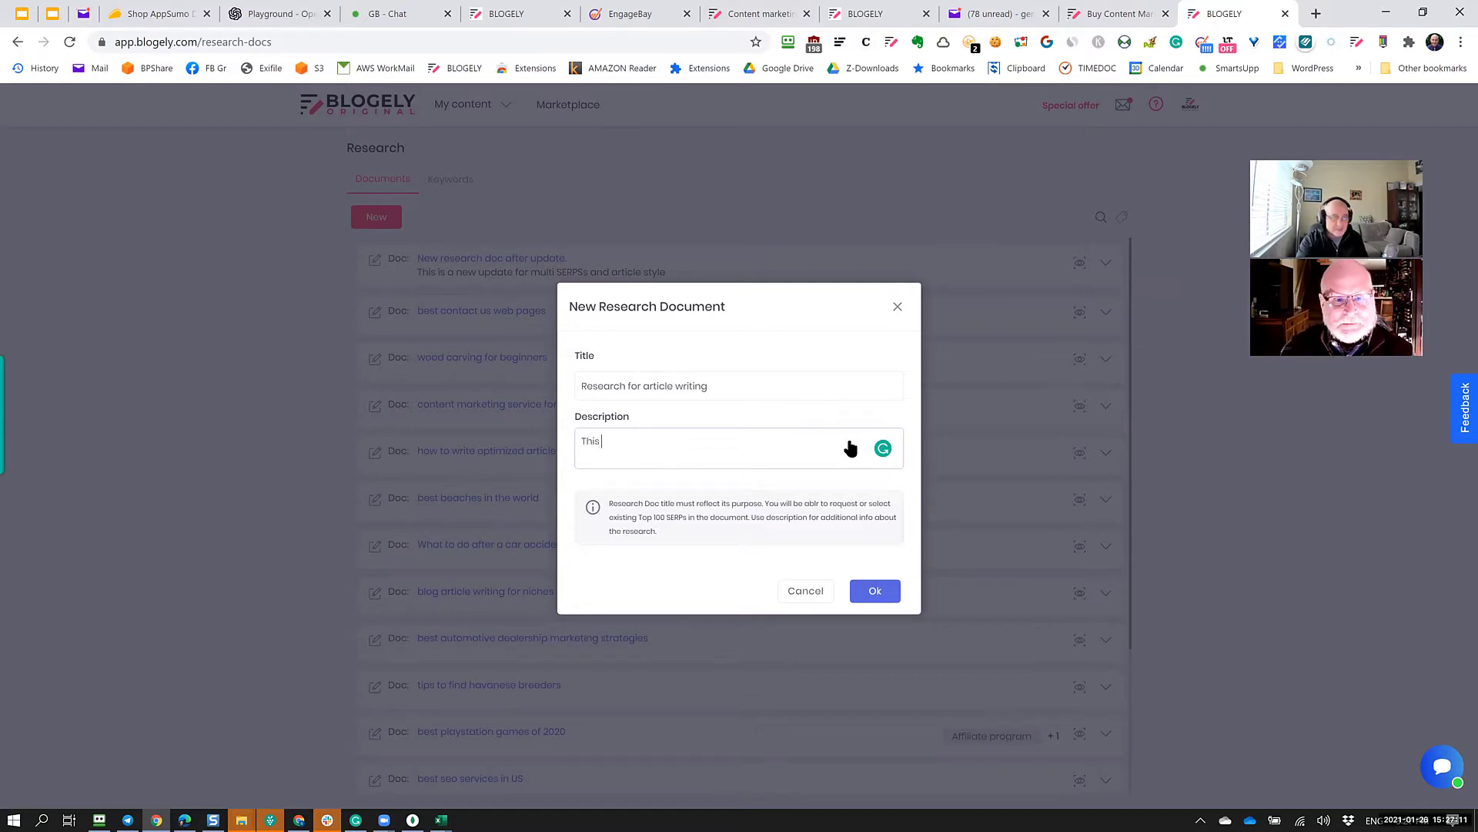
text( research )
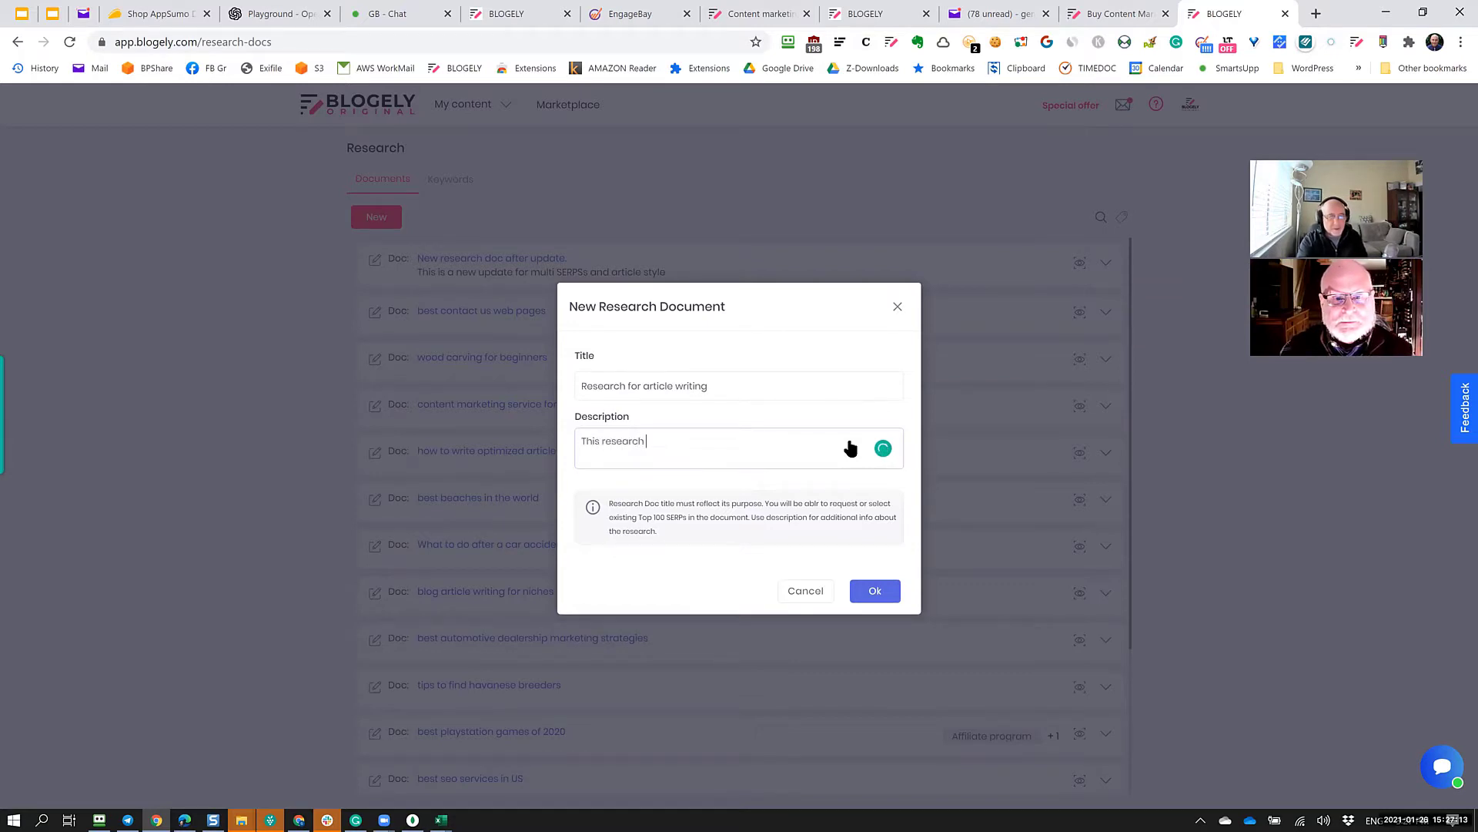
text(is for finiding)
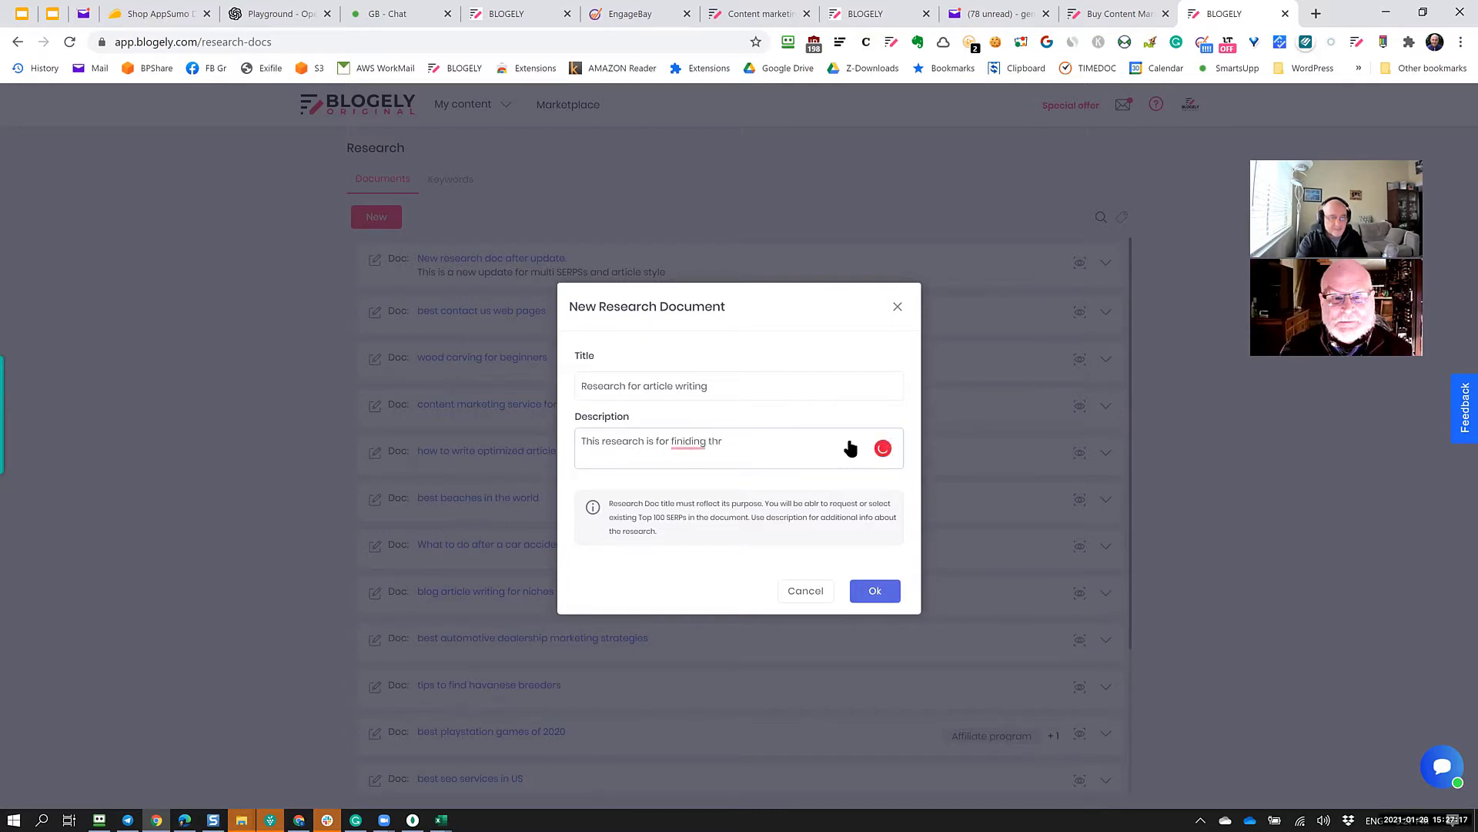
text( the bes)
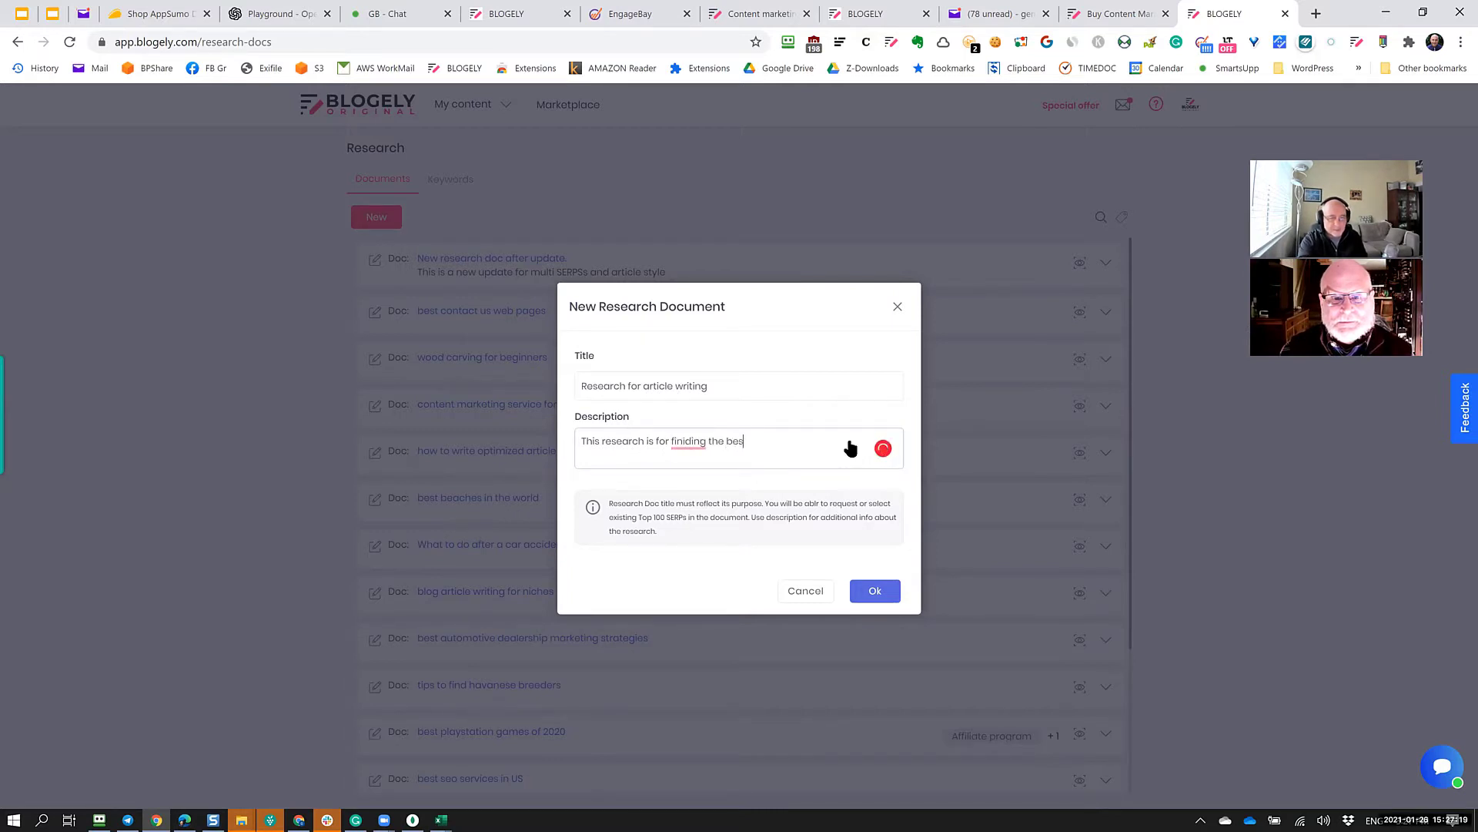
text(t content fo)
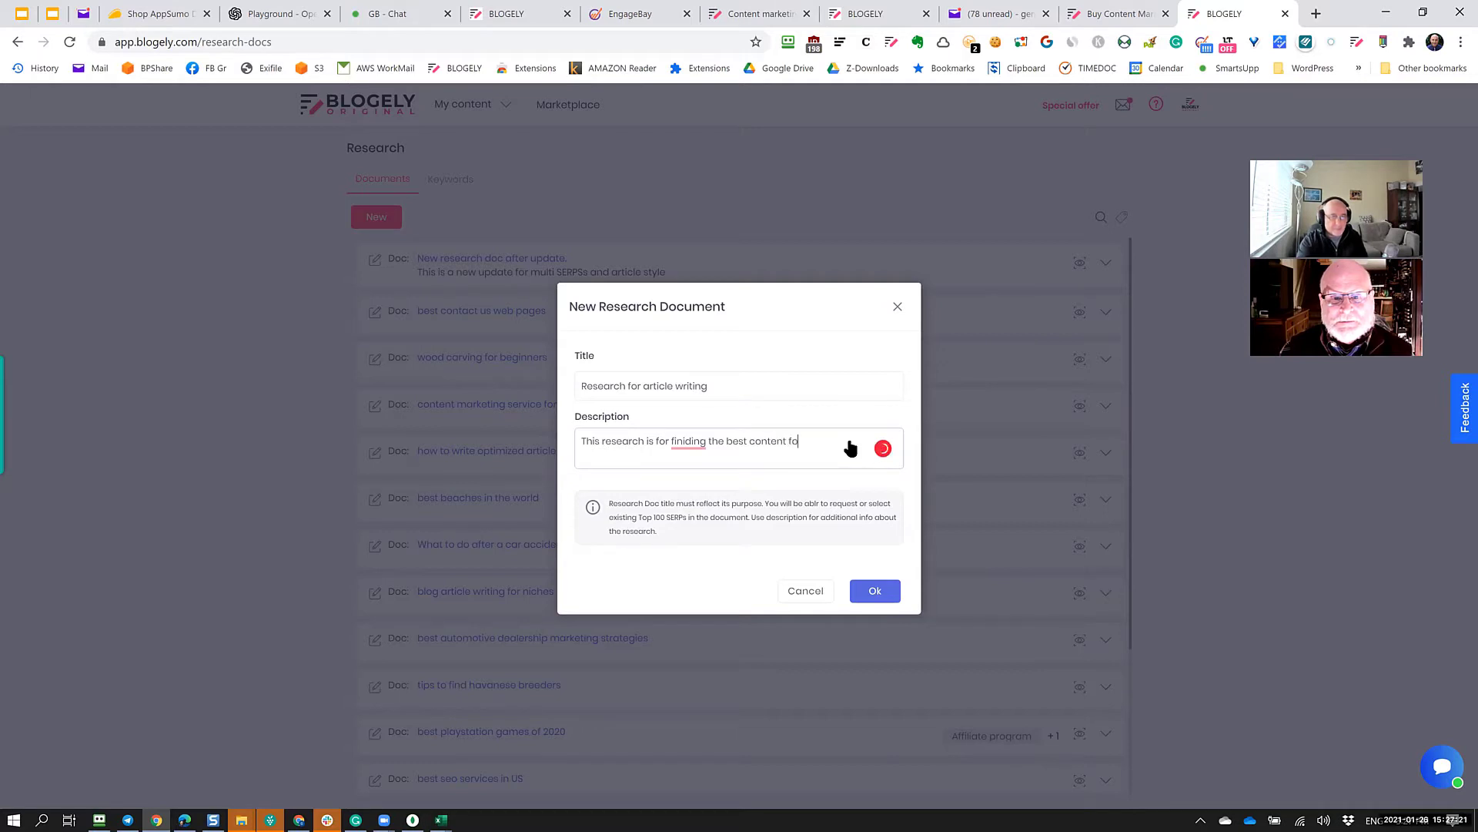
text(r content cre)
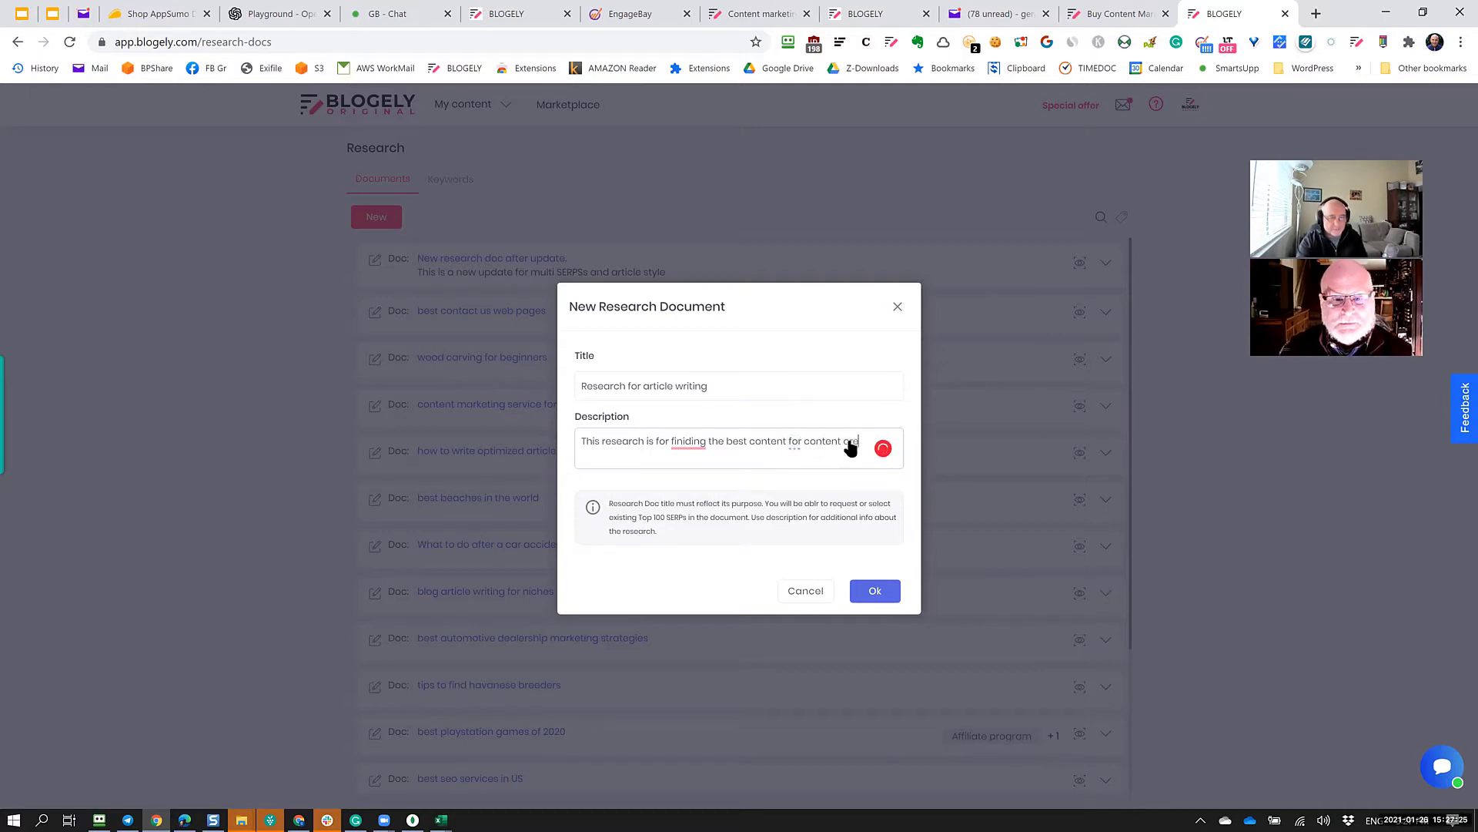
text(ation and)
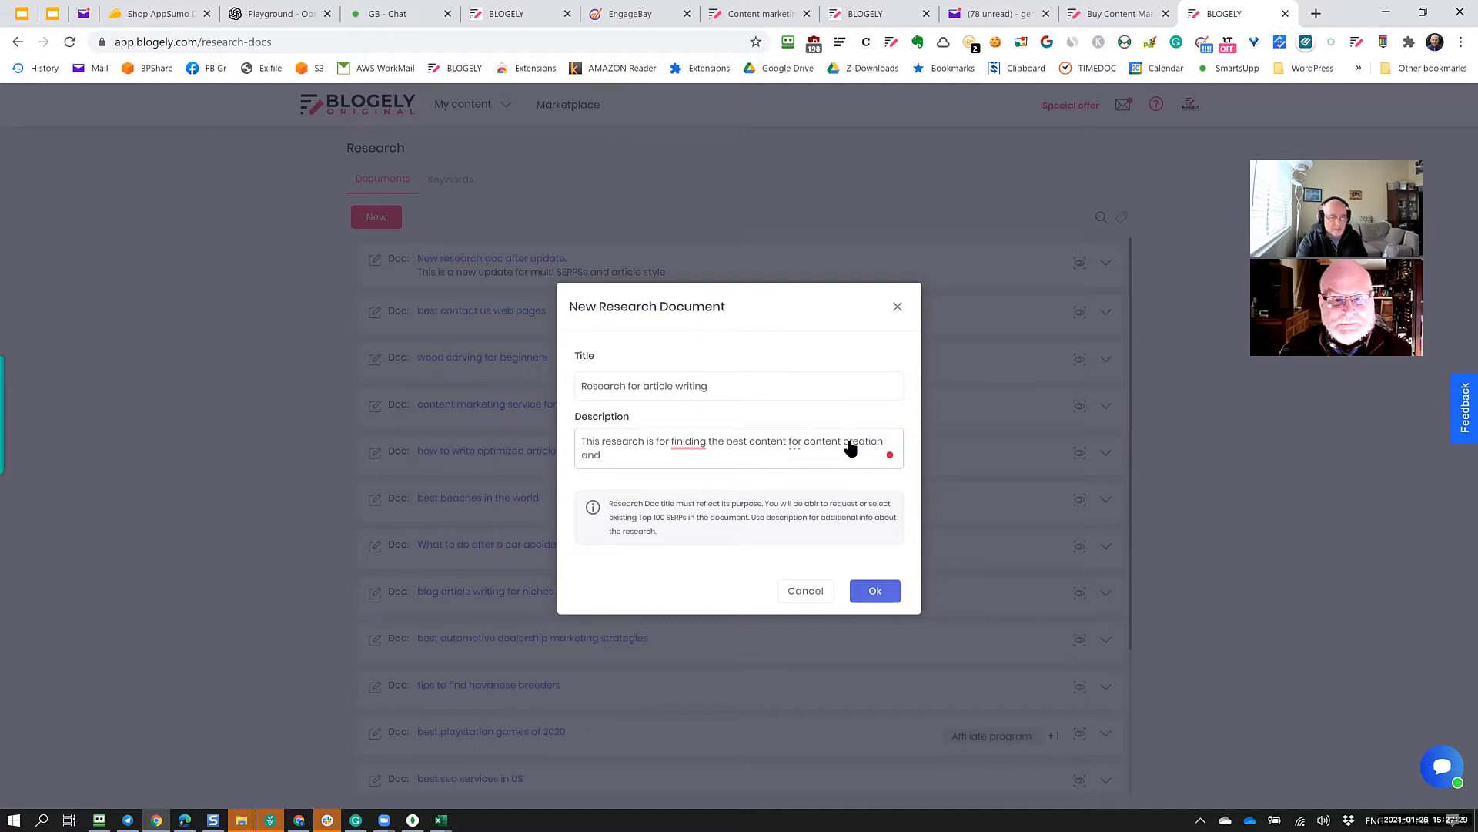
text( use it for my)
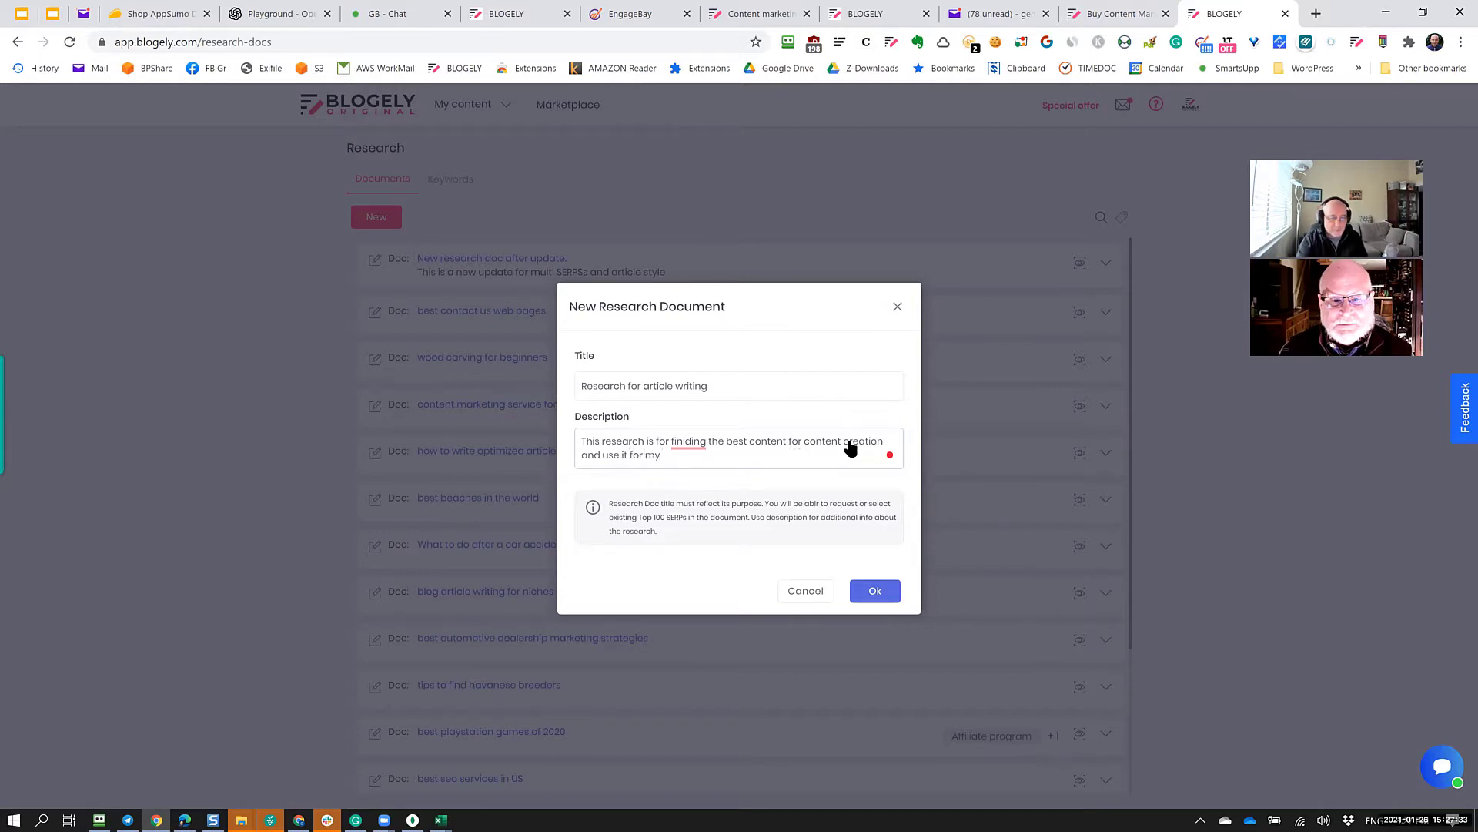
text( new d)
text(rticle)
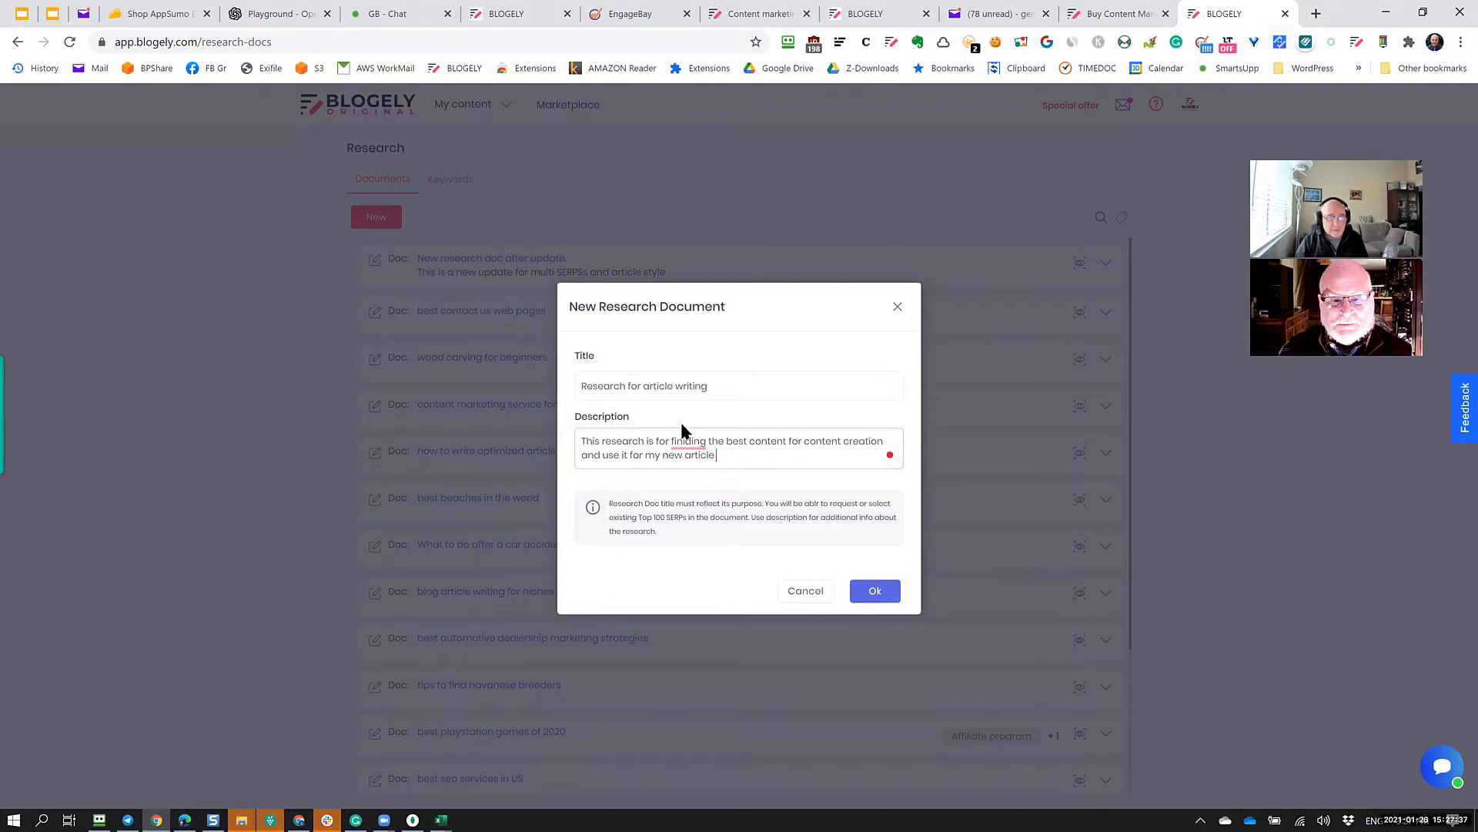
click(688, 442)
click(694, 468)
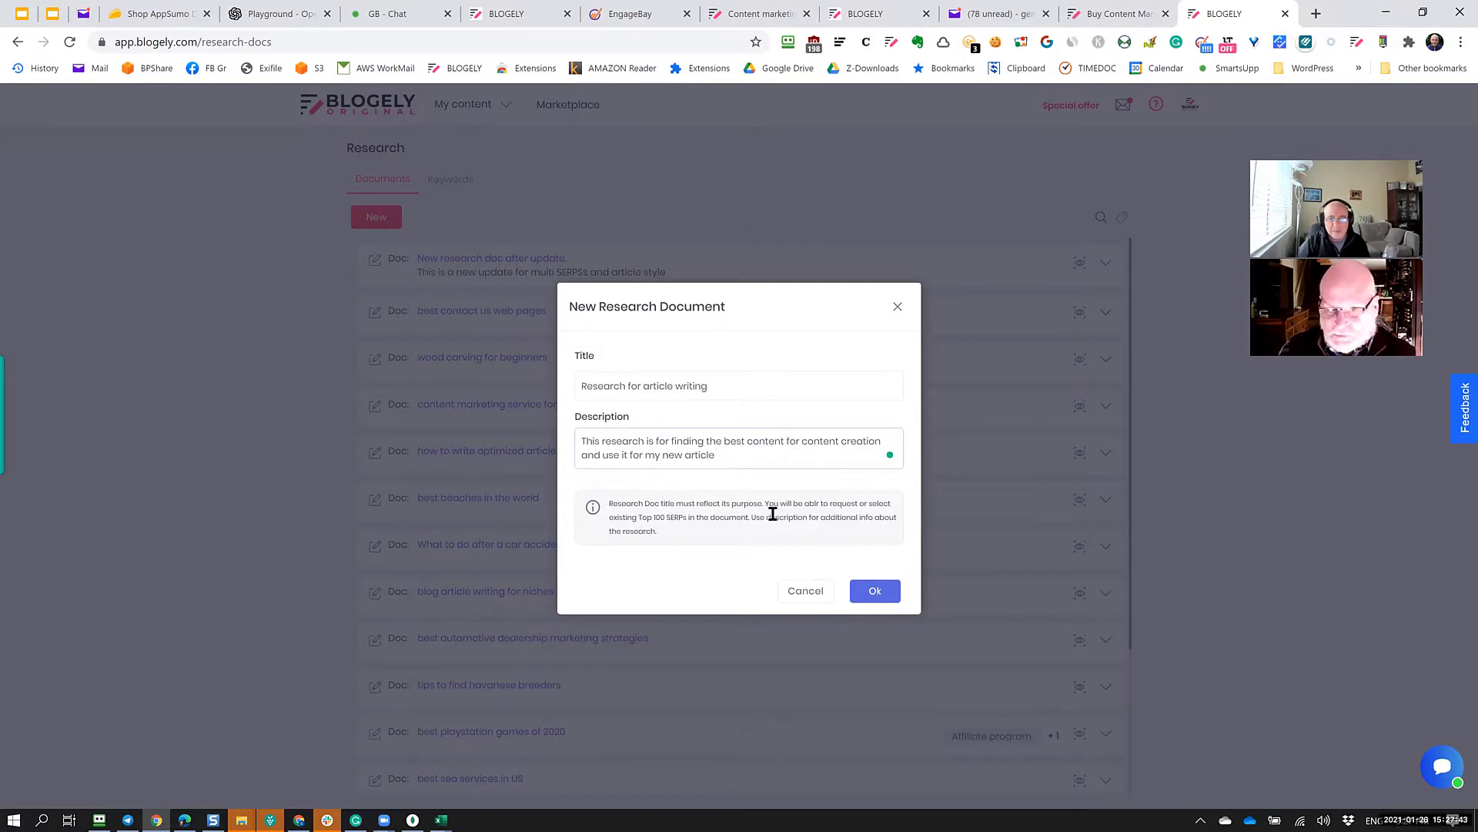
click(875, 591)
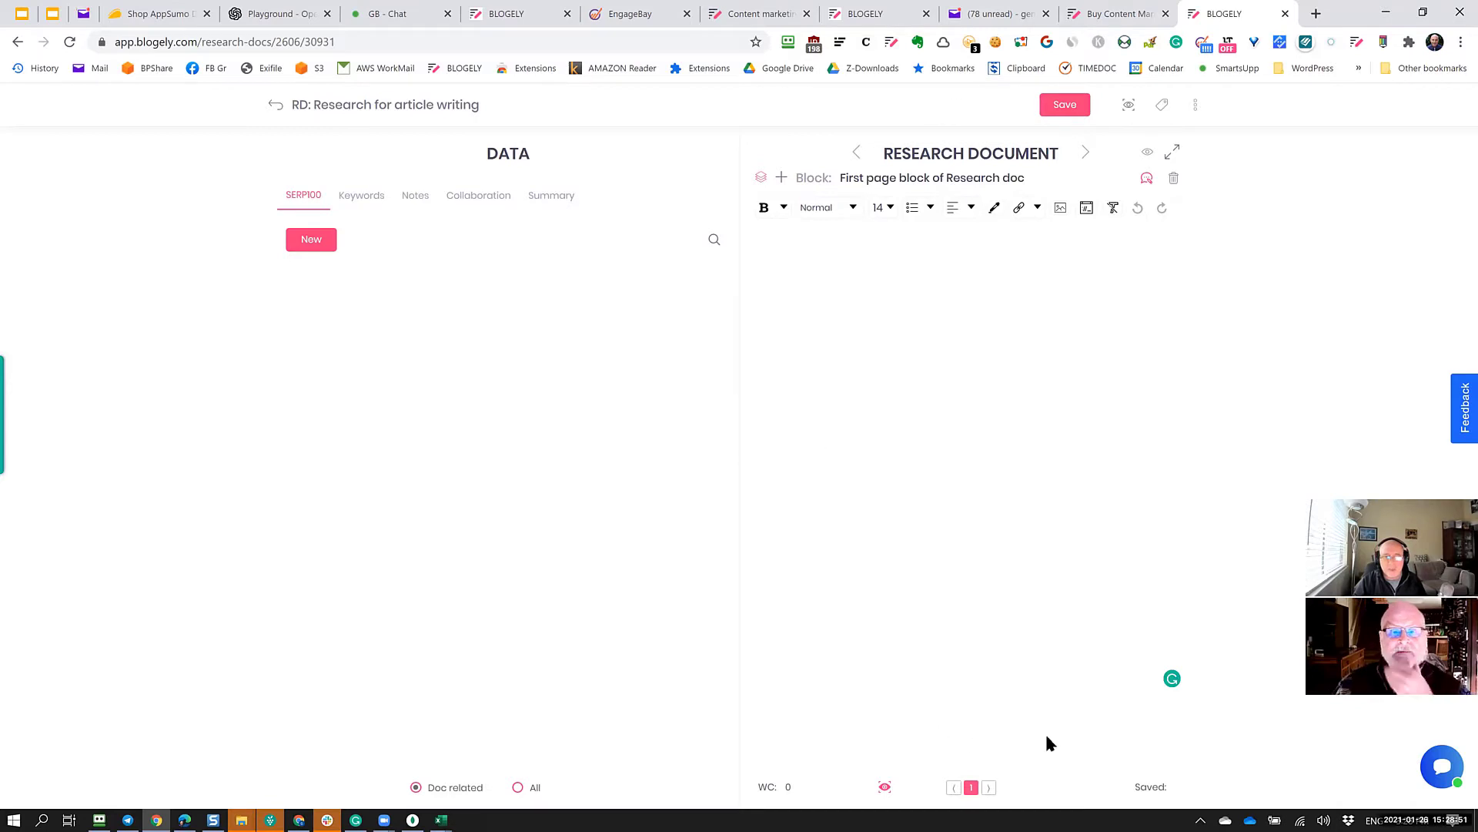
Rename the first page block of the research document to "Intro" and return to its empty text body.
click(835, 668)
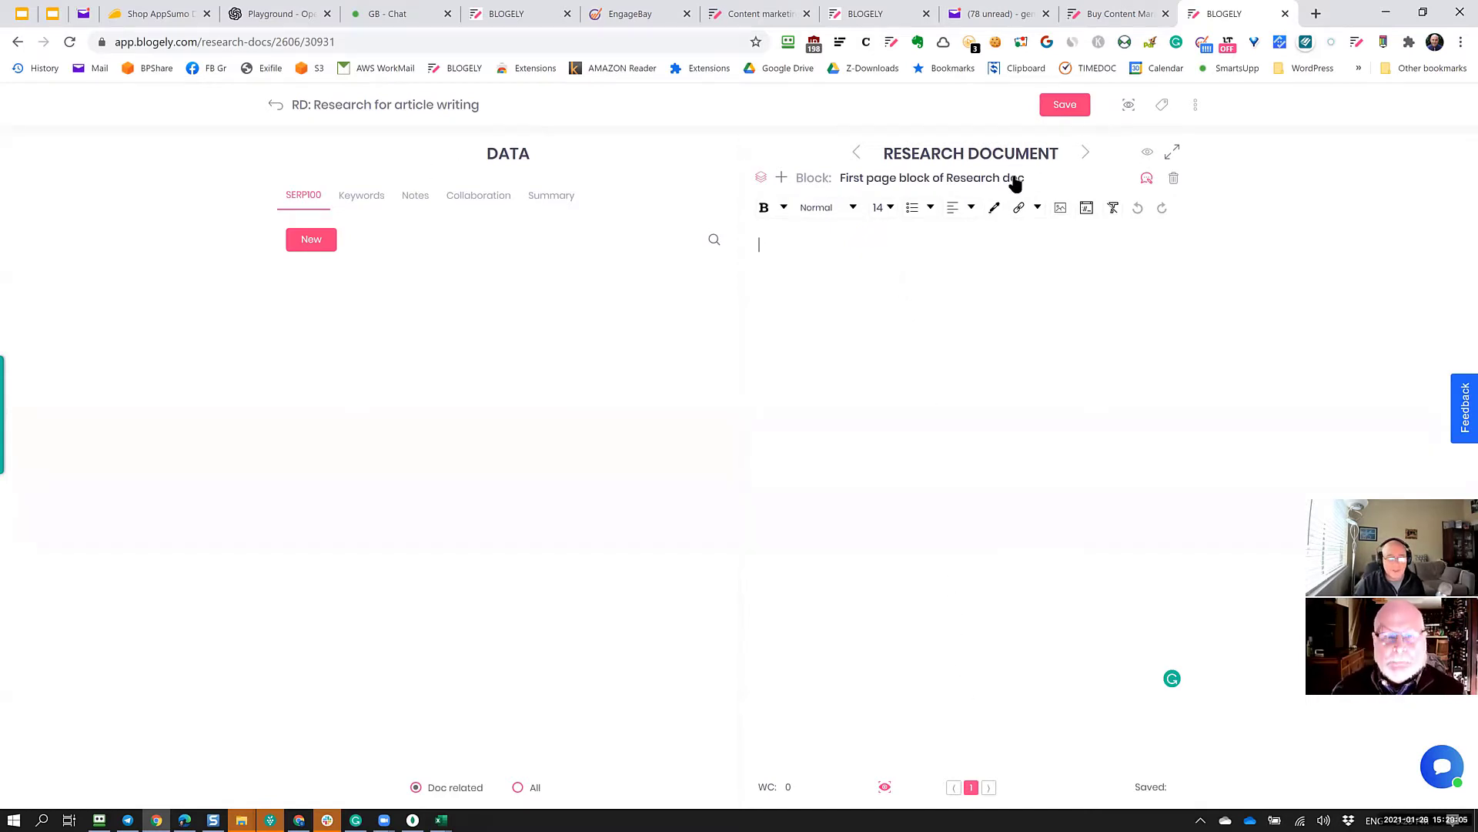
click(858, 185)
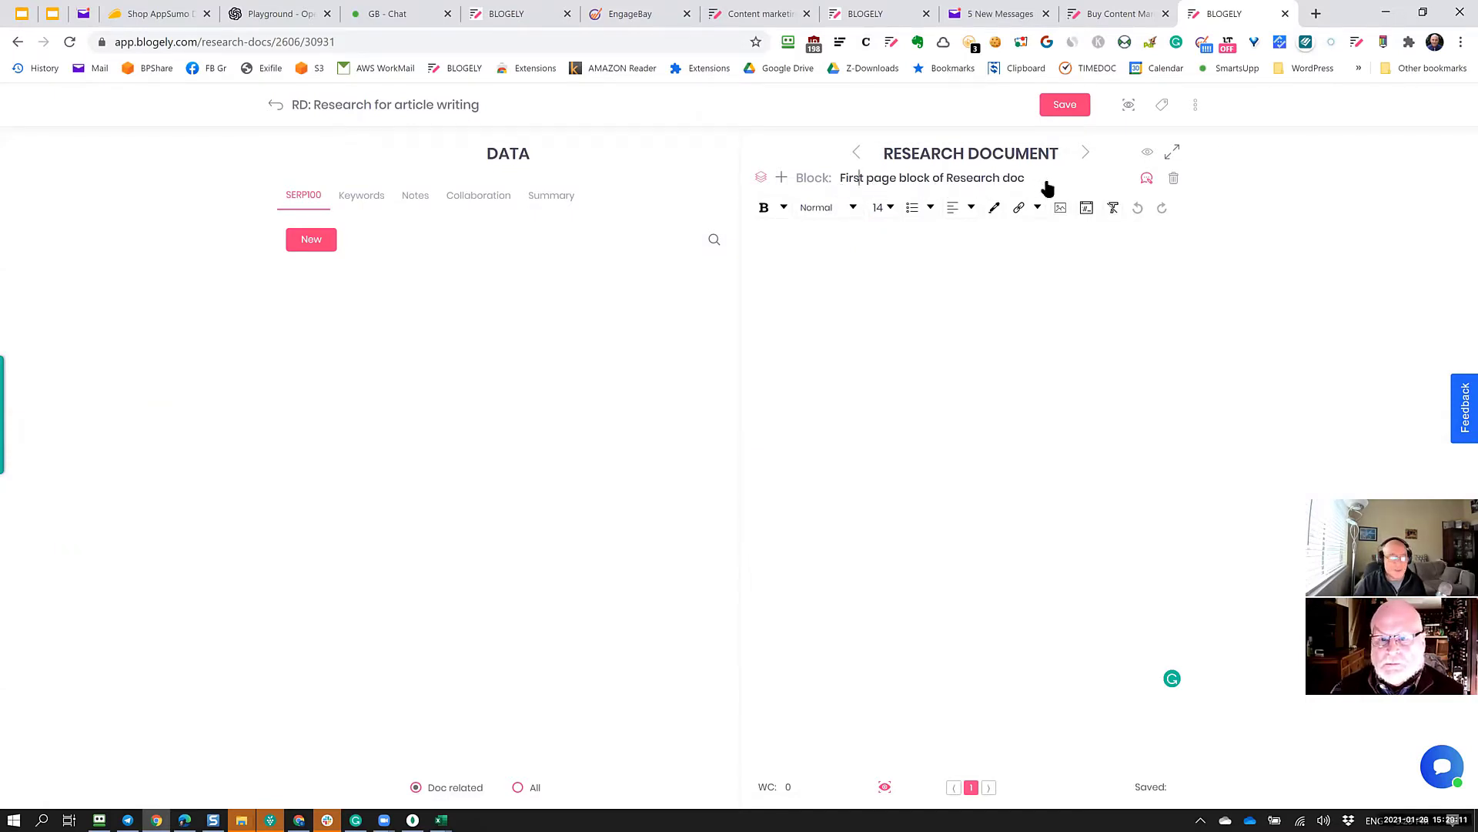
drag(1047, 188, 887, 189)
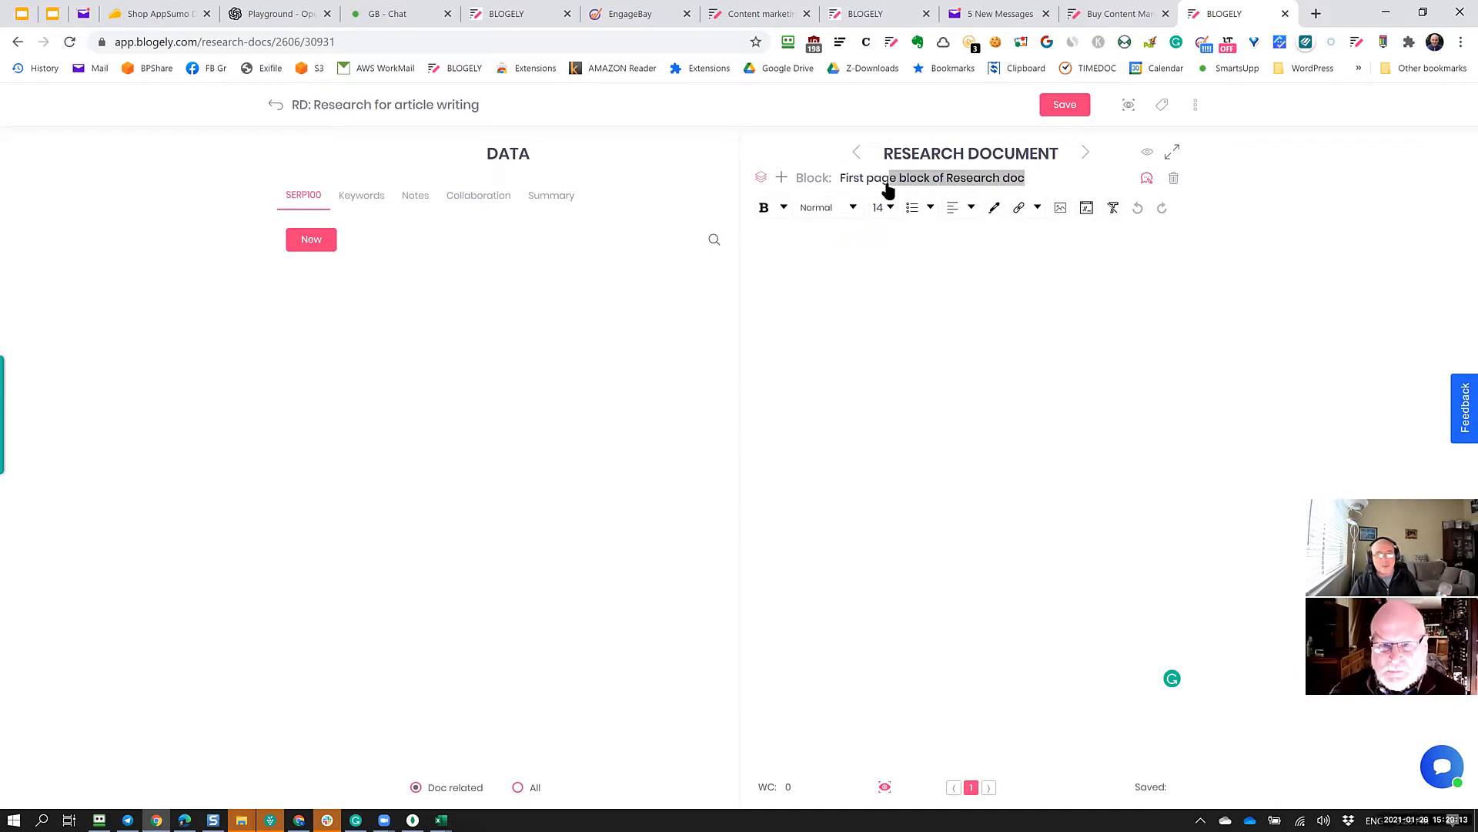
key(BackSpace)
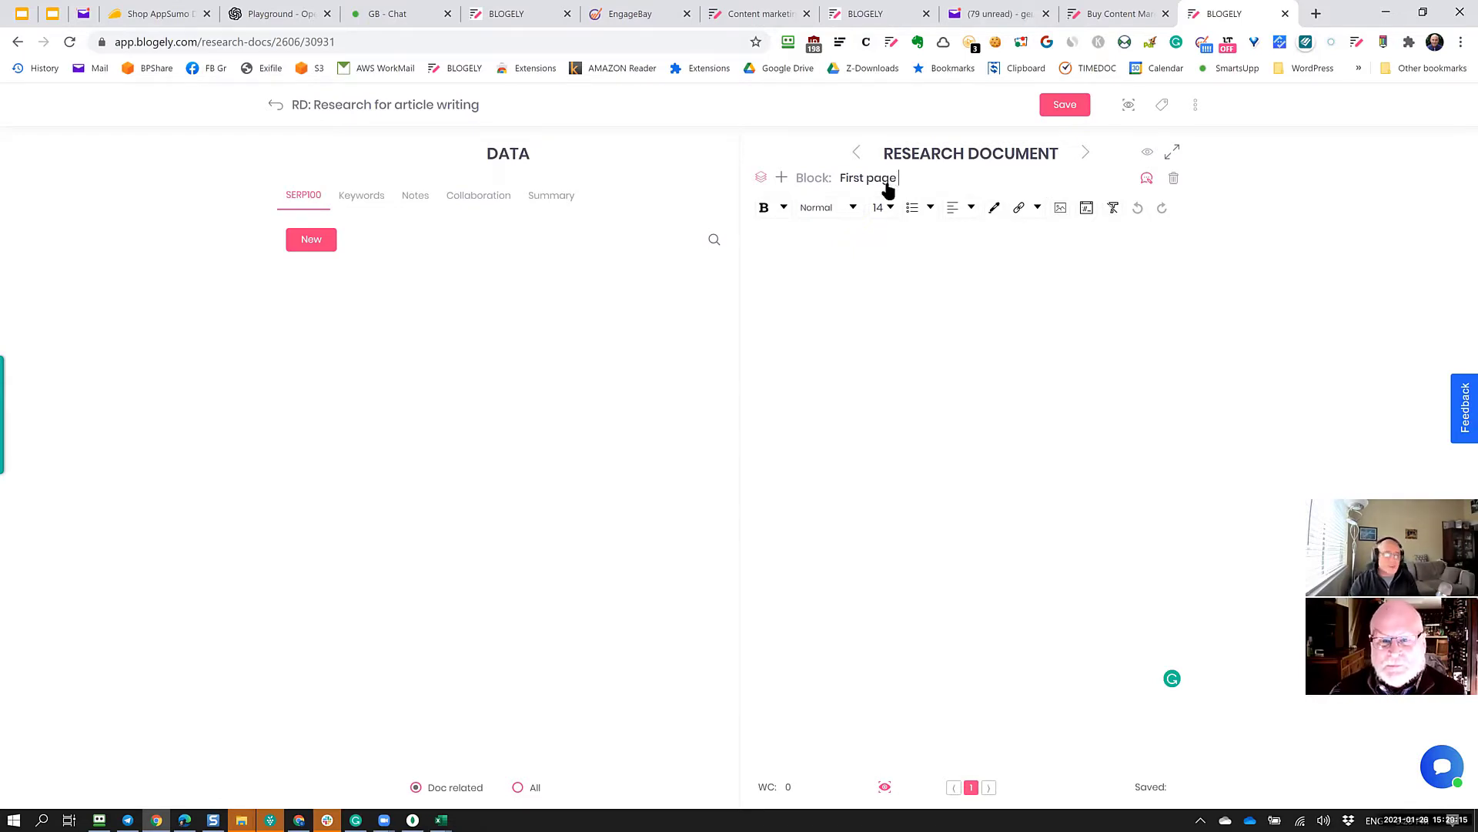
key(BackSpace)
key(BackSpace)
key(BackSpace)
key(BackSpace)
key(BackSpace)
key(BackSpace)
key(BackSpace)
key(BackSpace)
key(BackSpace)
key(BackSpace)
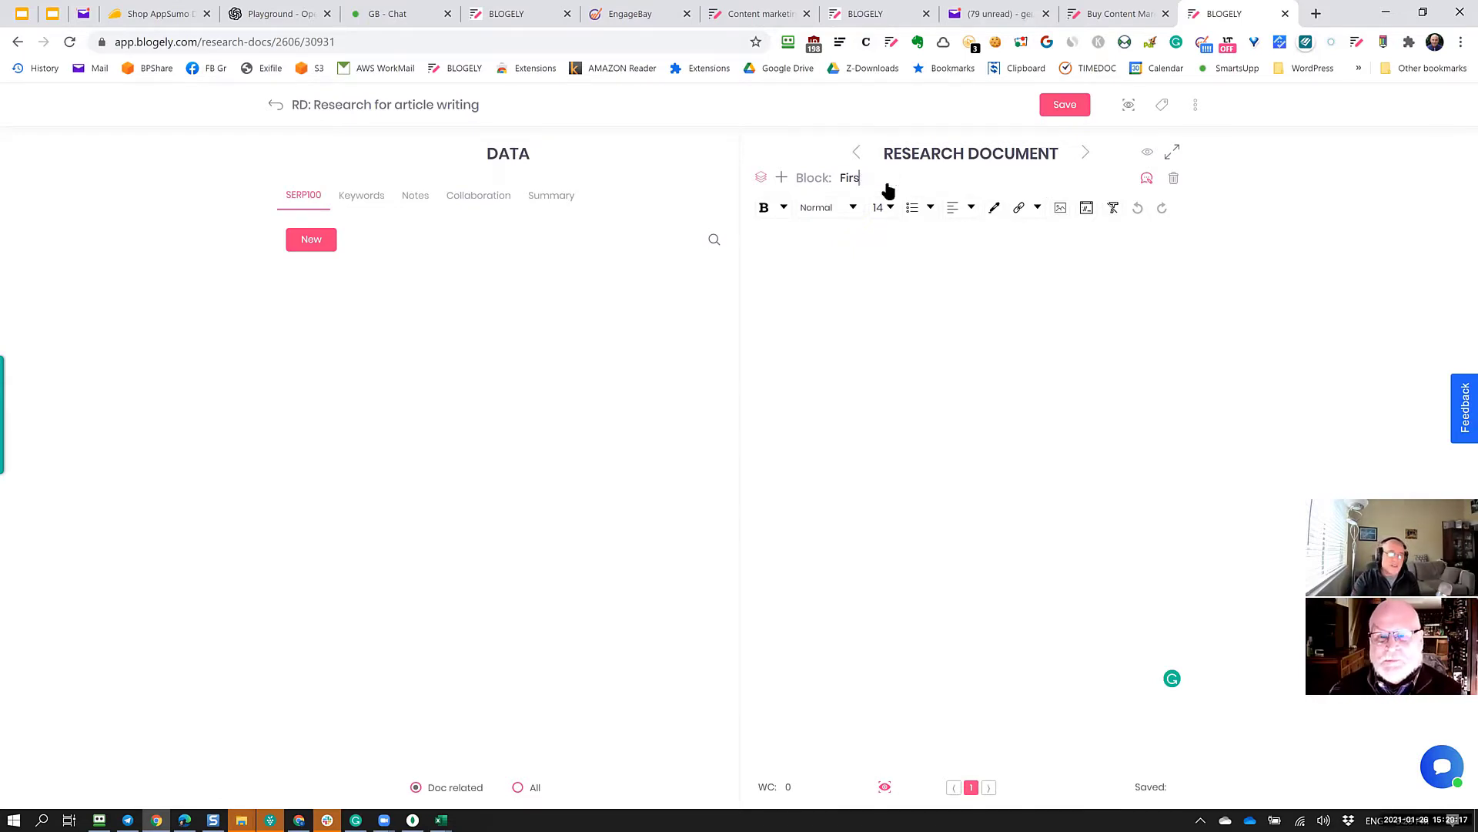
text(Intro)
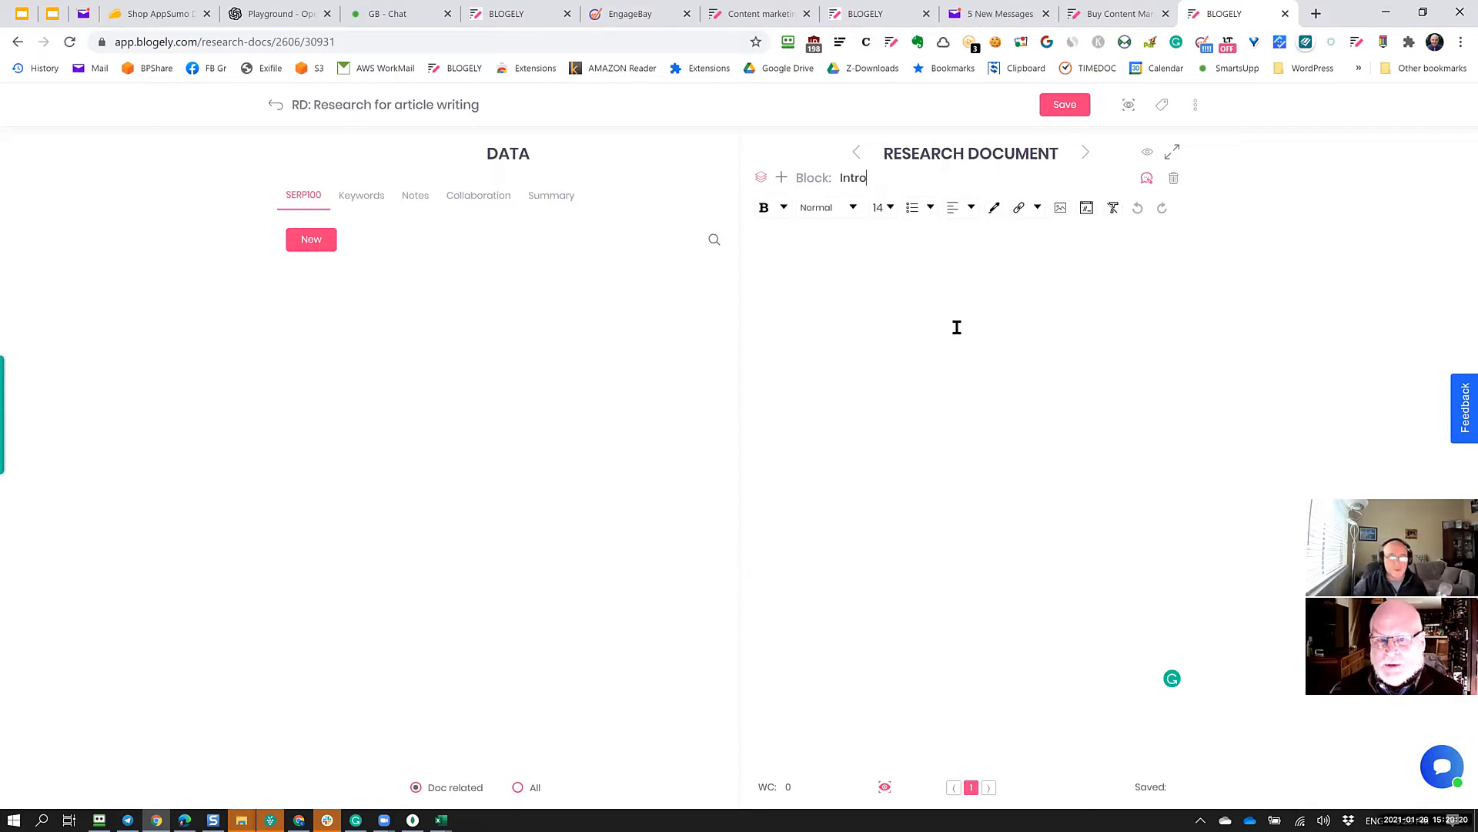
click(1014, 305)
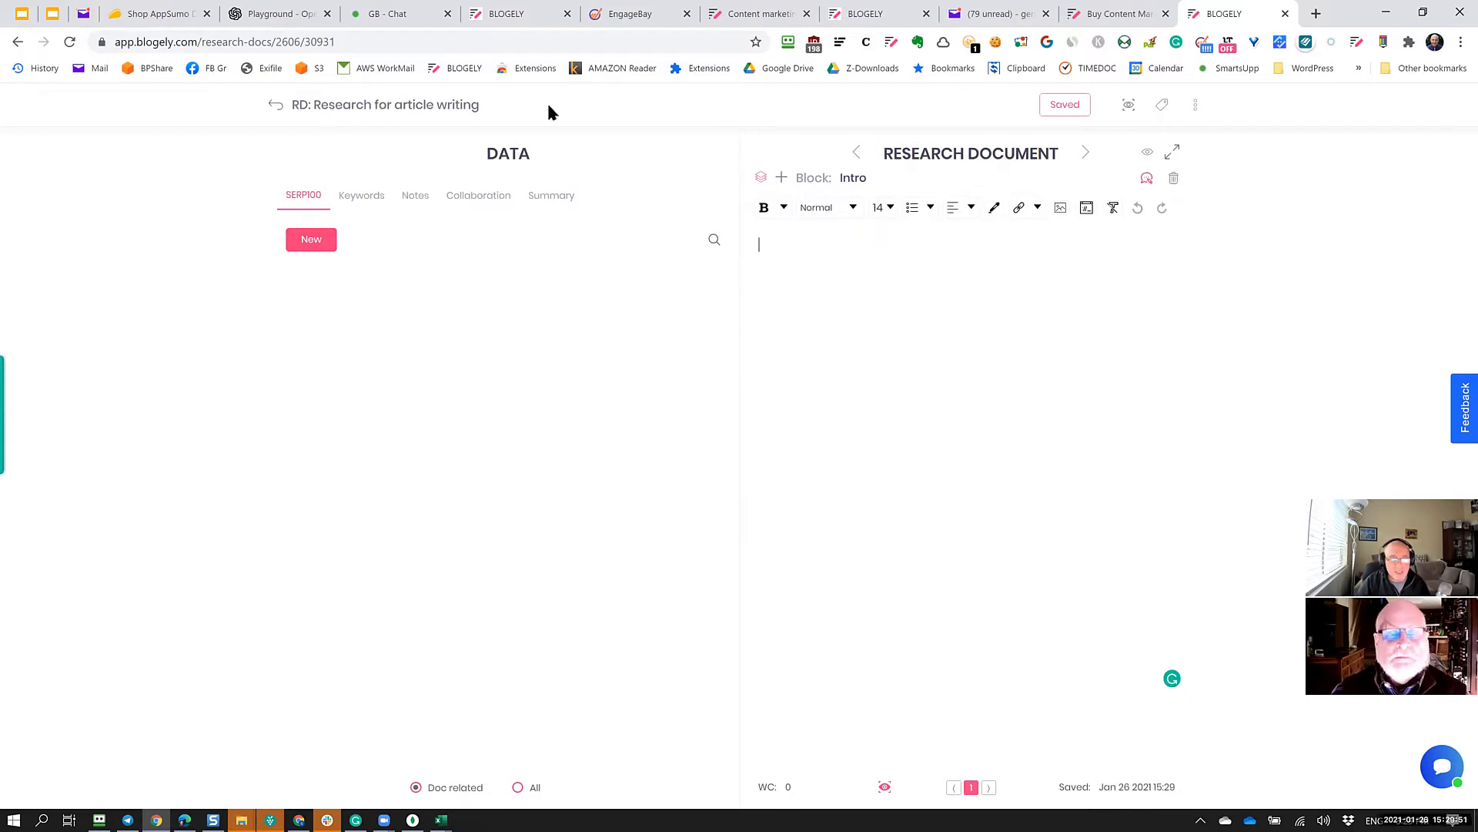
Leave the research document with its block changes saved, and reopen "Research for article writing" from the list of research documents.
click(276, 106)
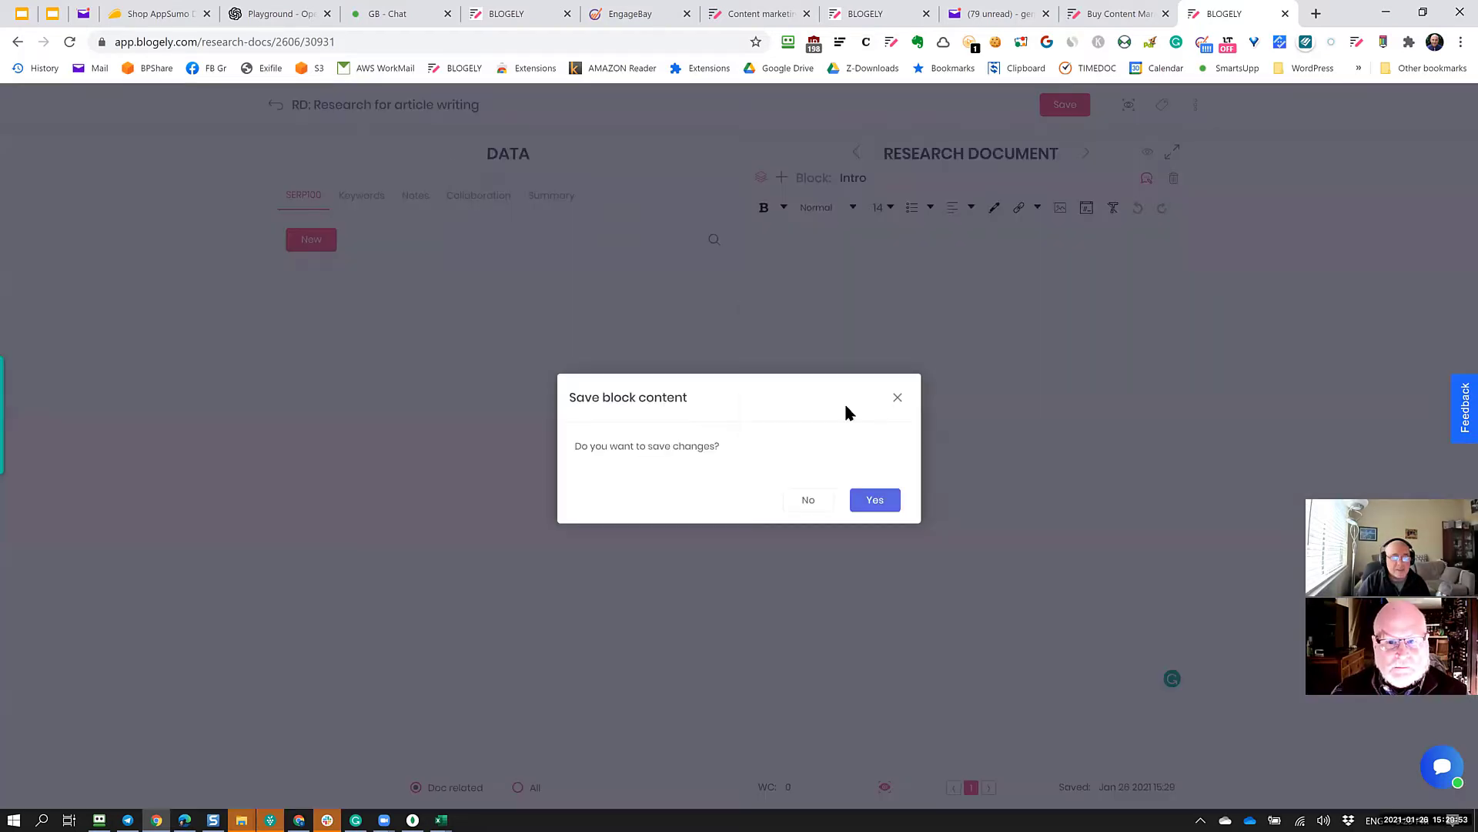
click(876, 502)
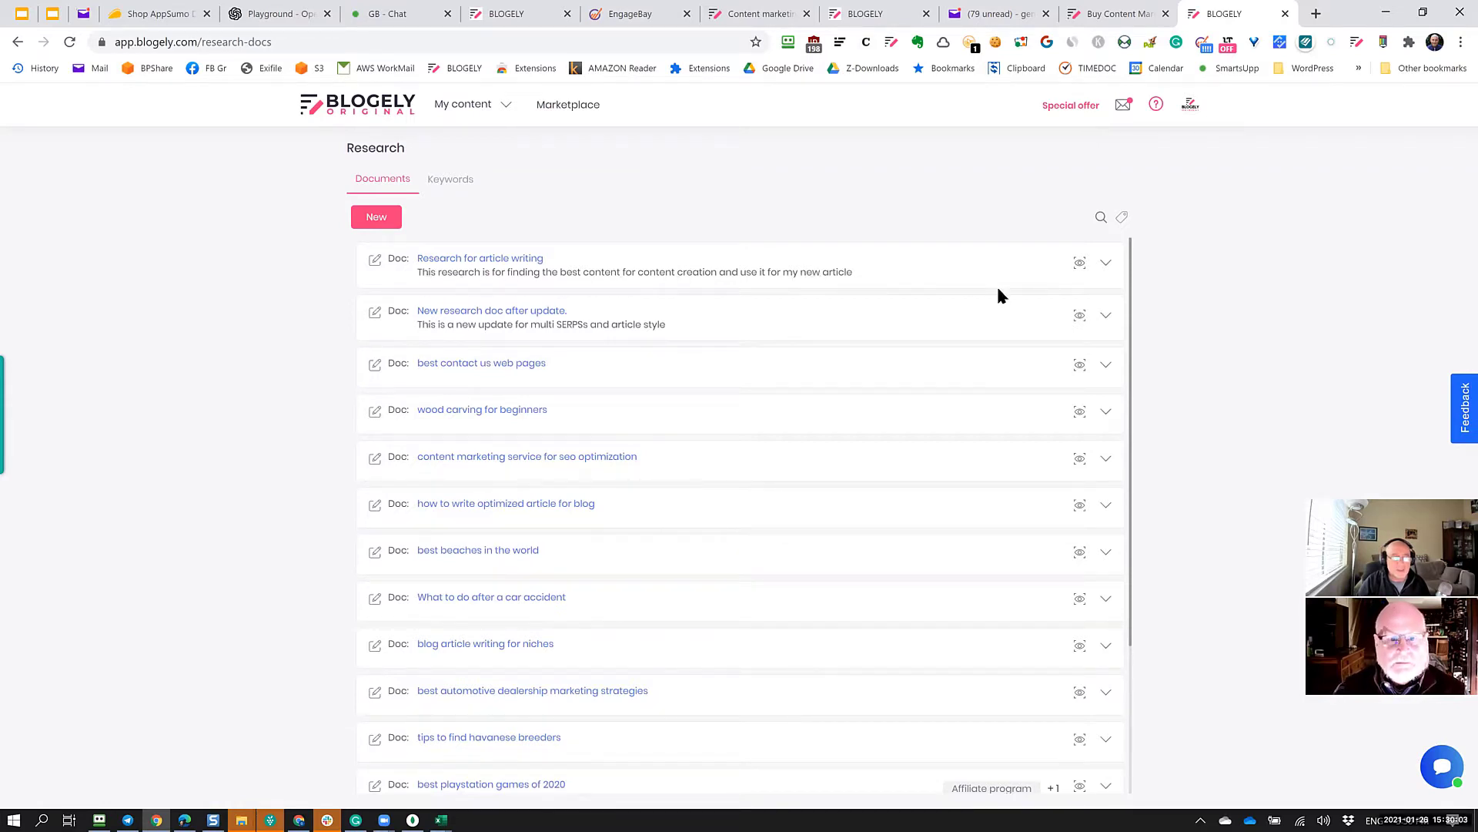
click(375, 261)
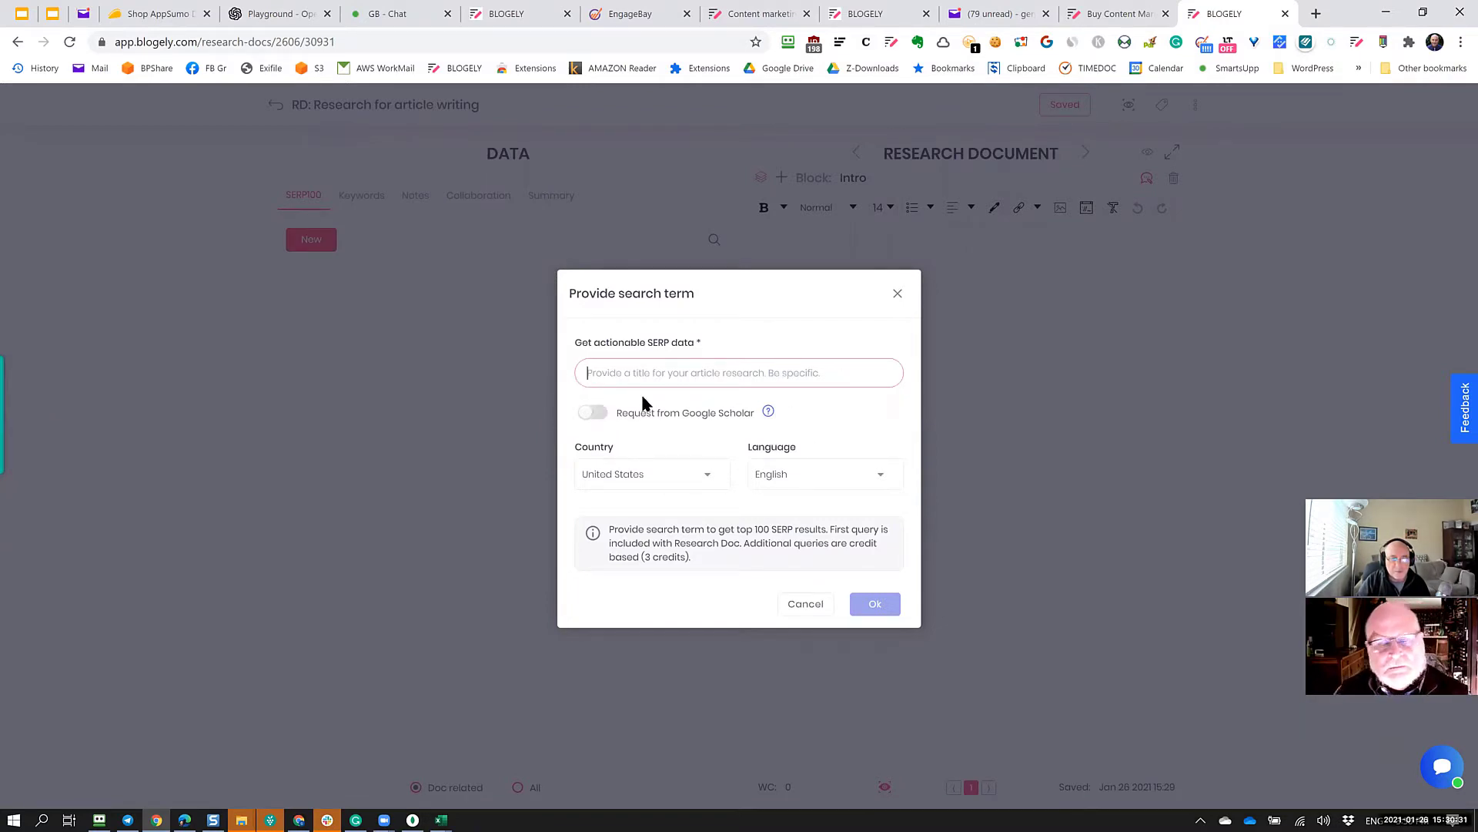
Enable the Google Scholar request for the search term and open the Google Scholar site from the option's help note.
click(603, 419)
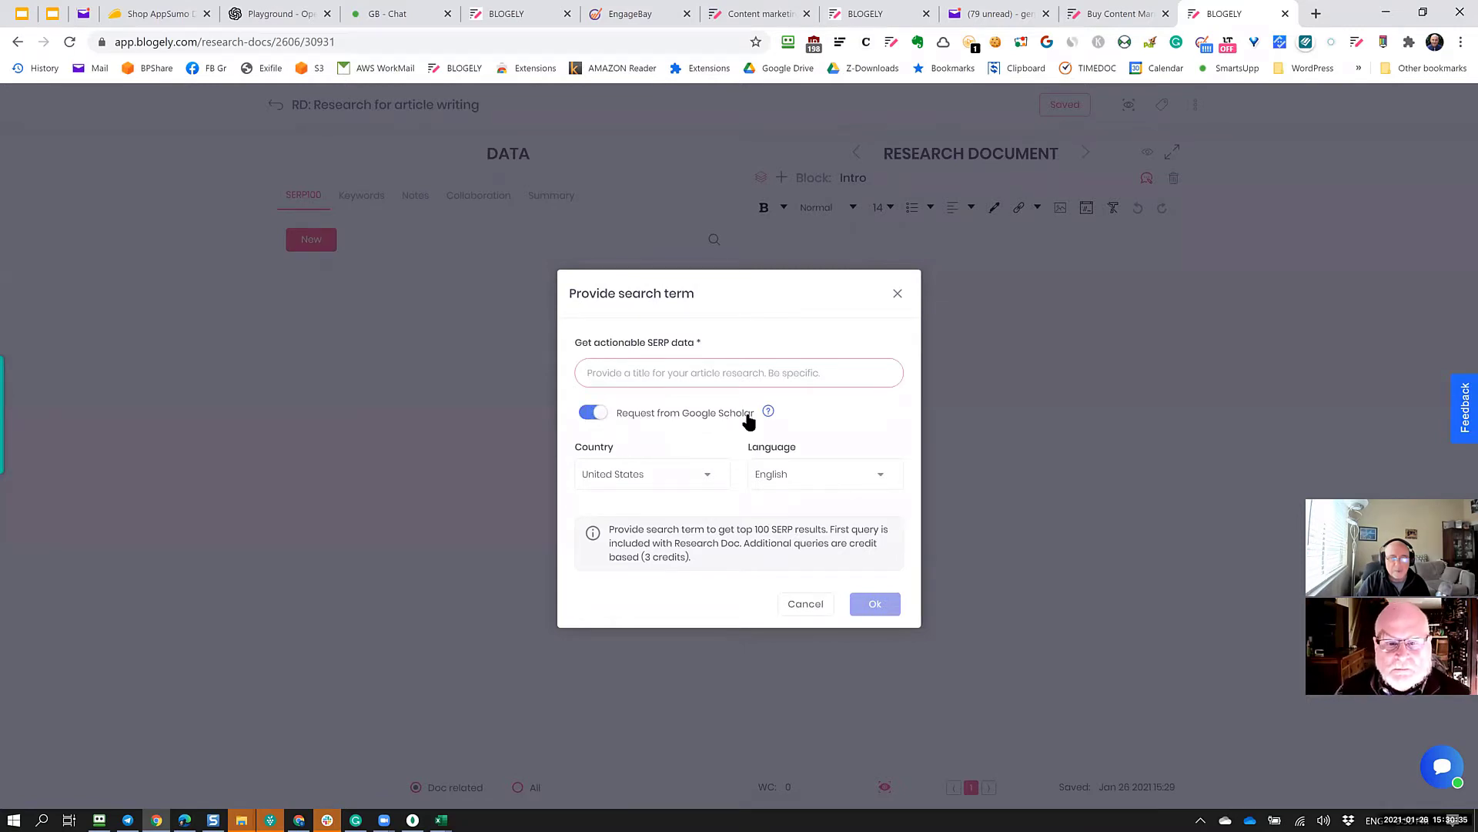
mouse_move(770, 417)
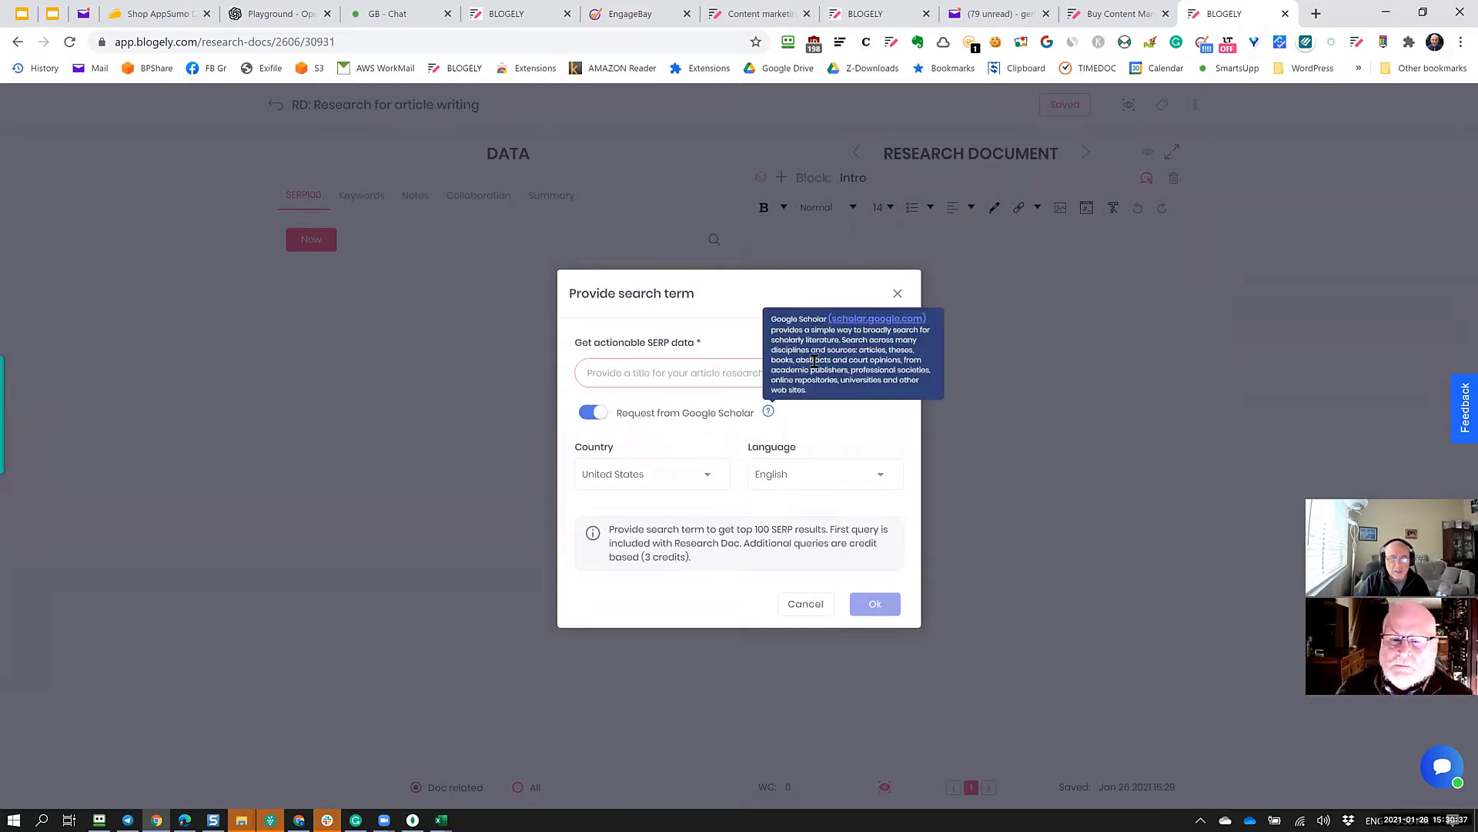
click(882, 318)
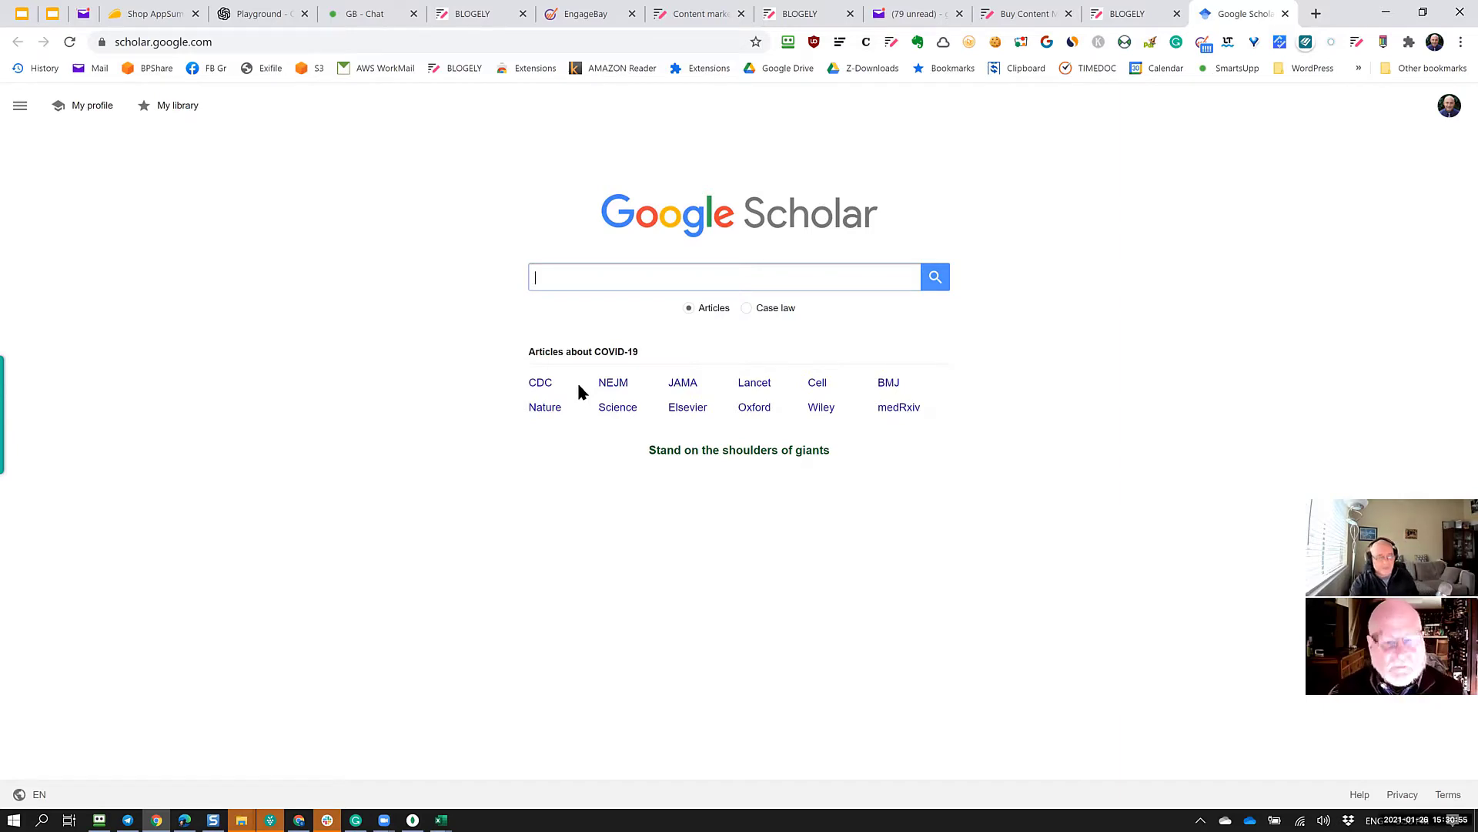
Search Google Scholar for "writing strategies" and look through the first page of results.
text(writing)
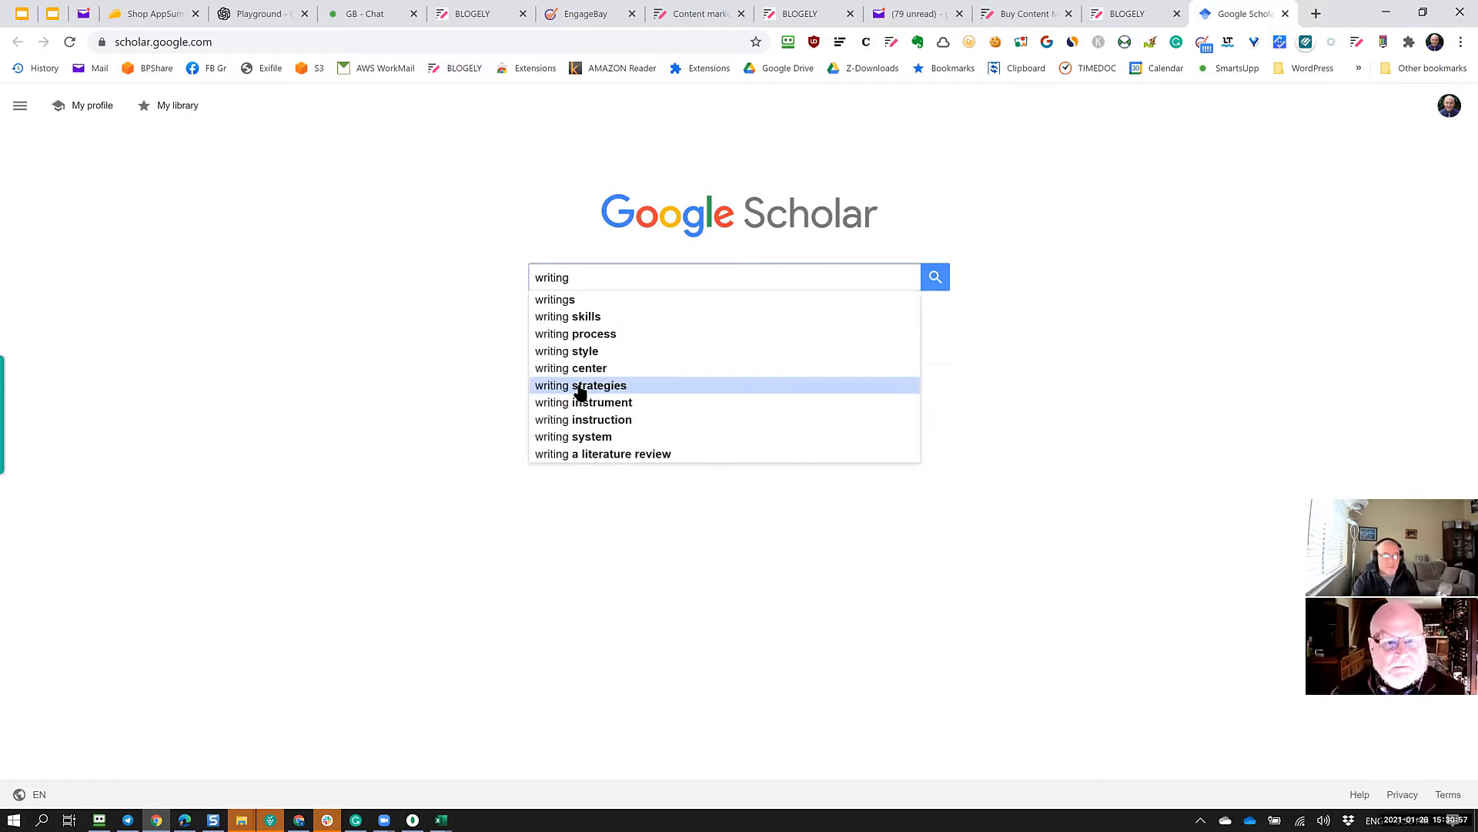
click(580, 389)
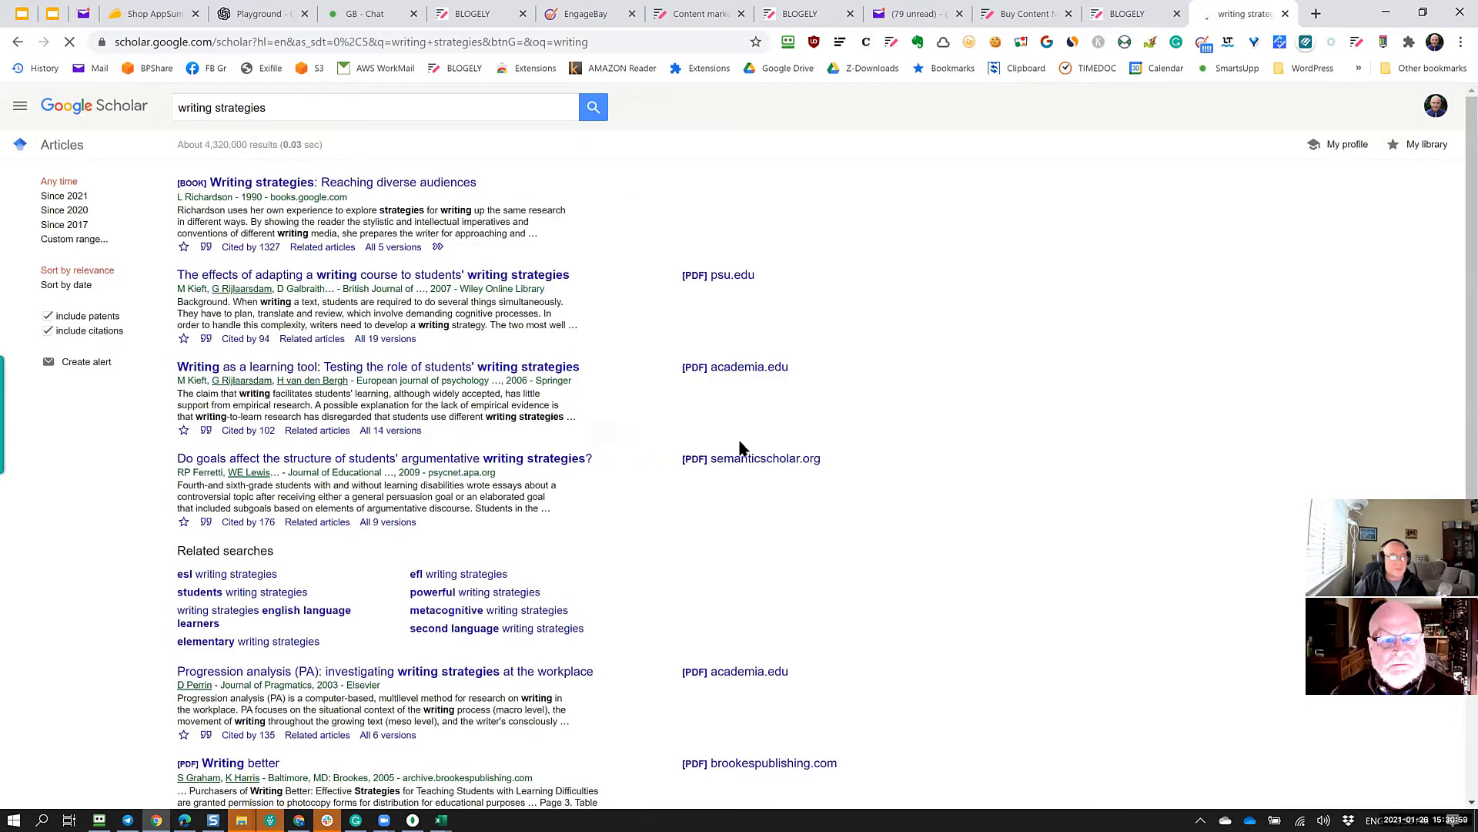
scroll(378, 422, down, 7)
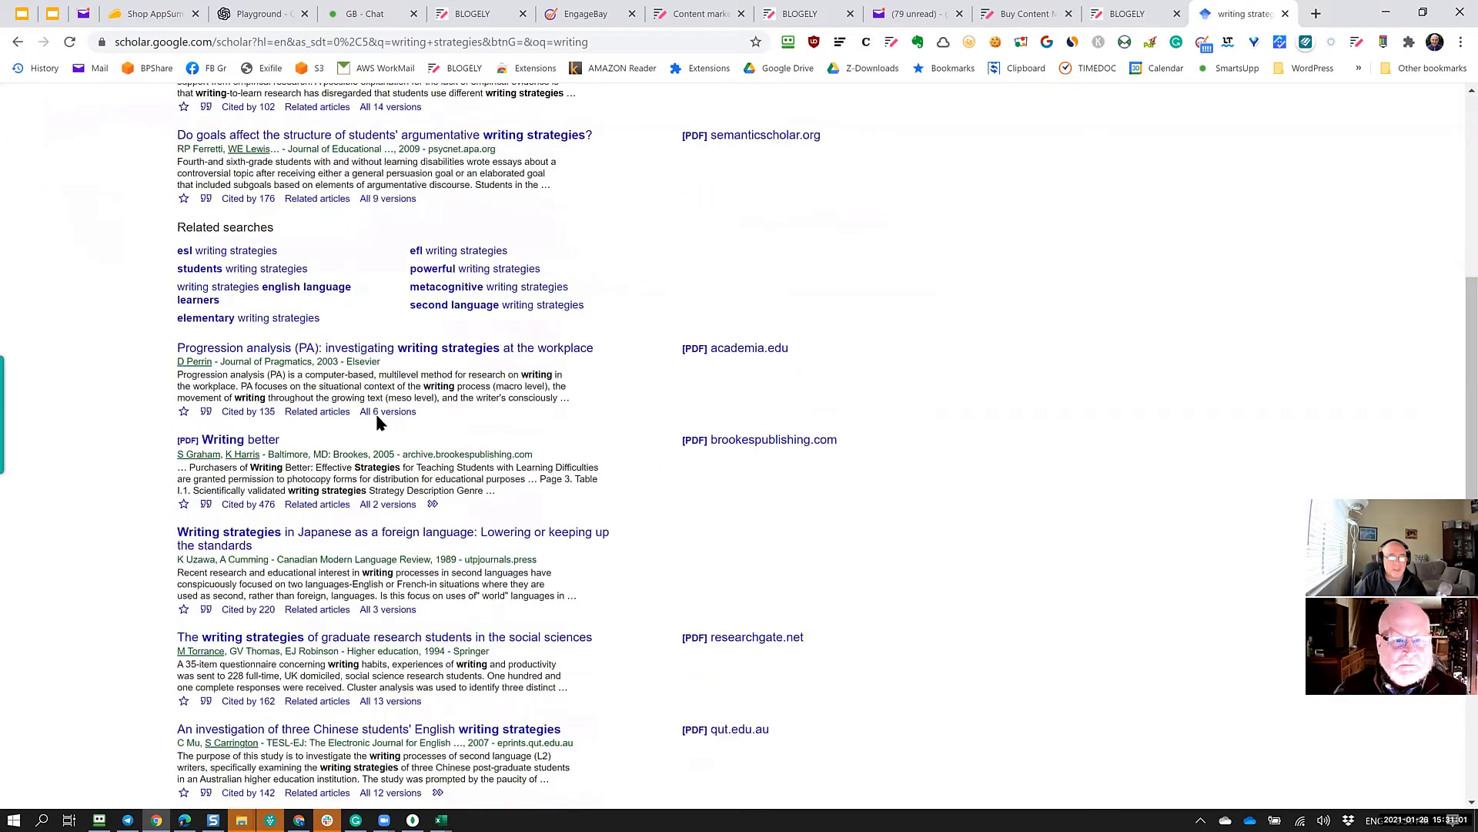
scroll(373, 425, up, 7)
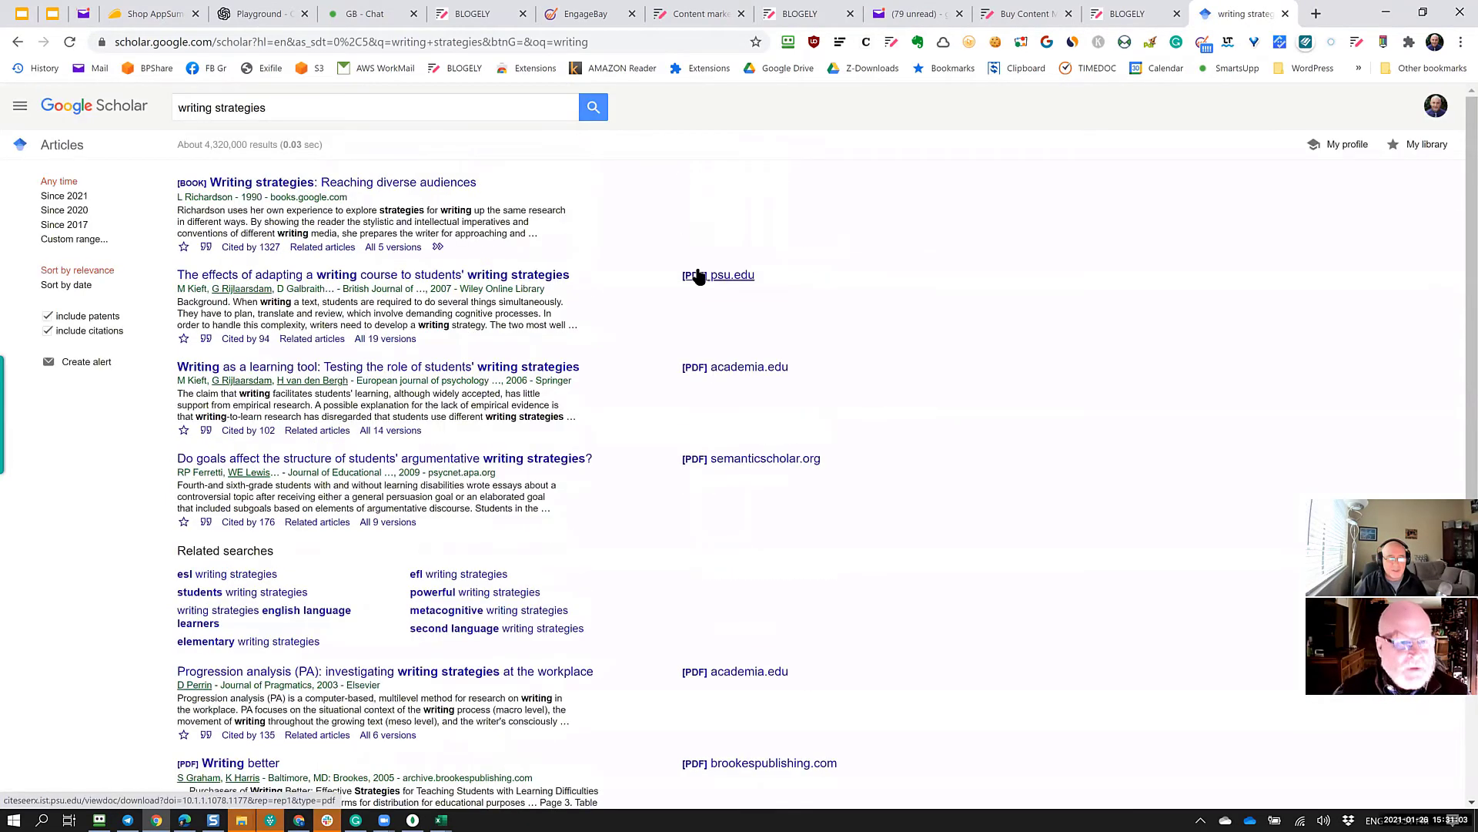
scroll(691, 593, down, 4)
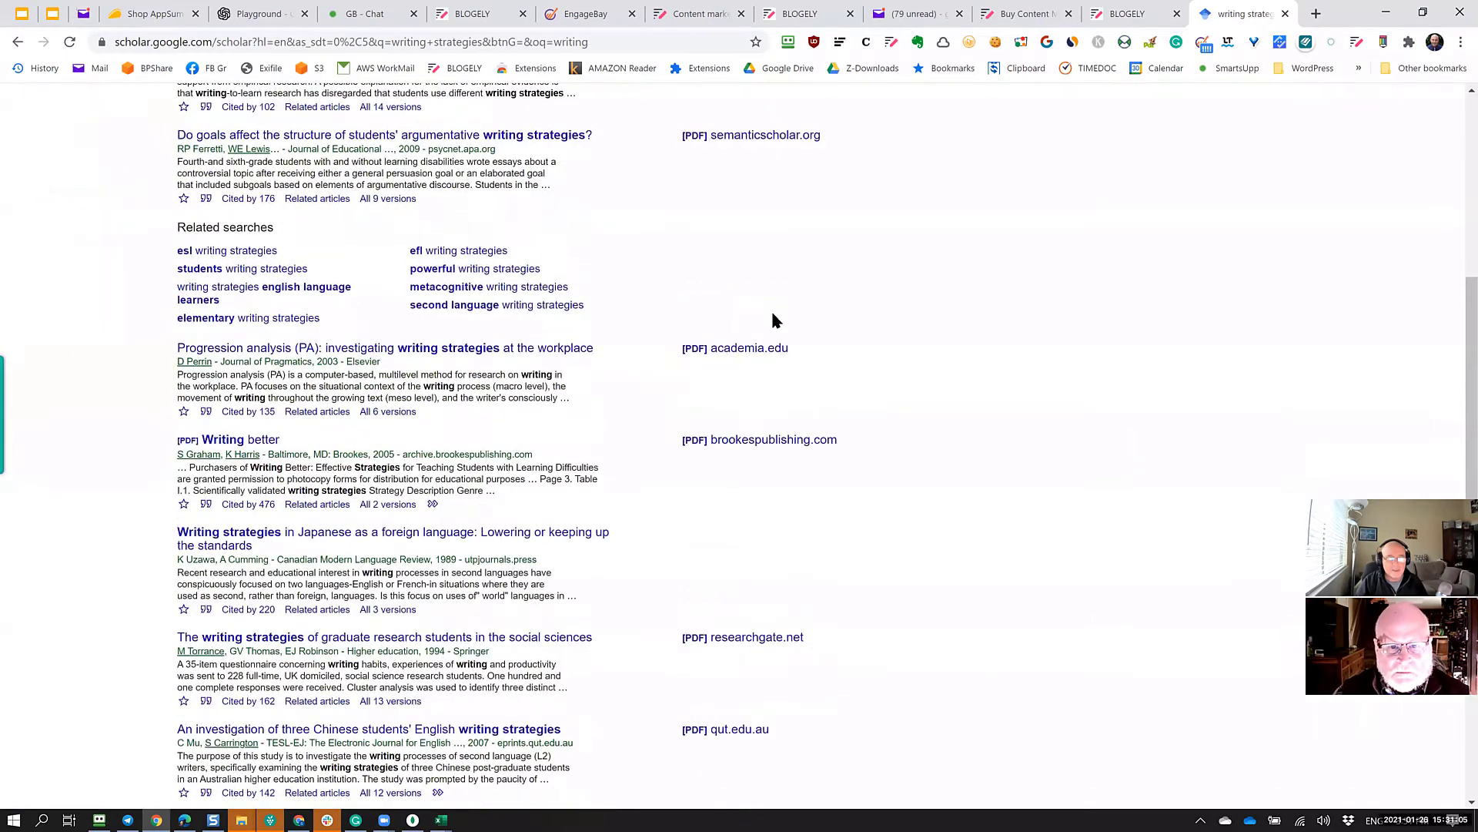
scroll(704, 547, down, 2)
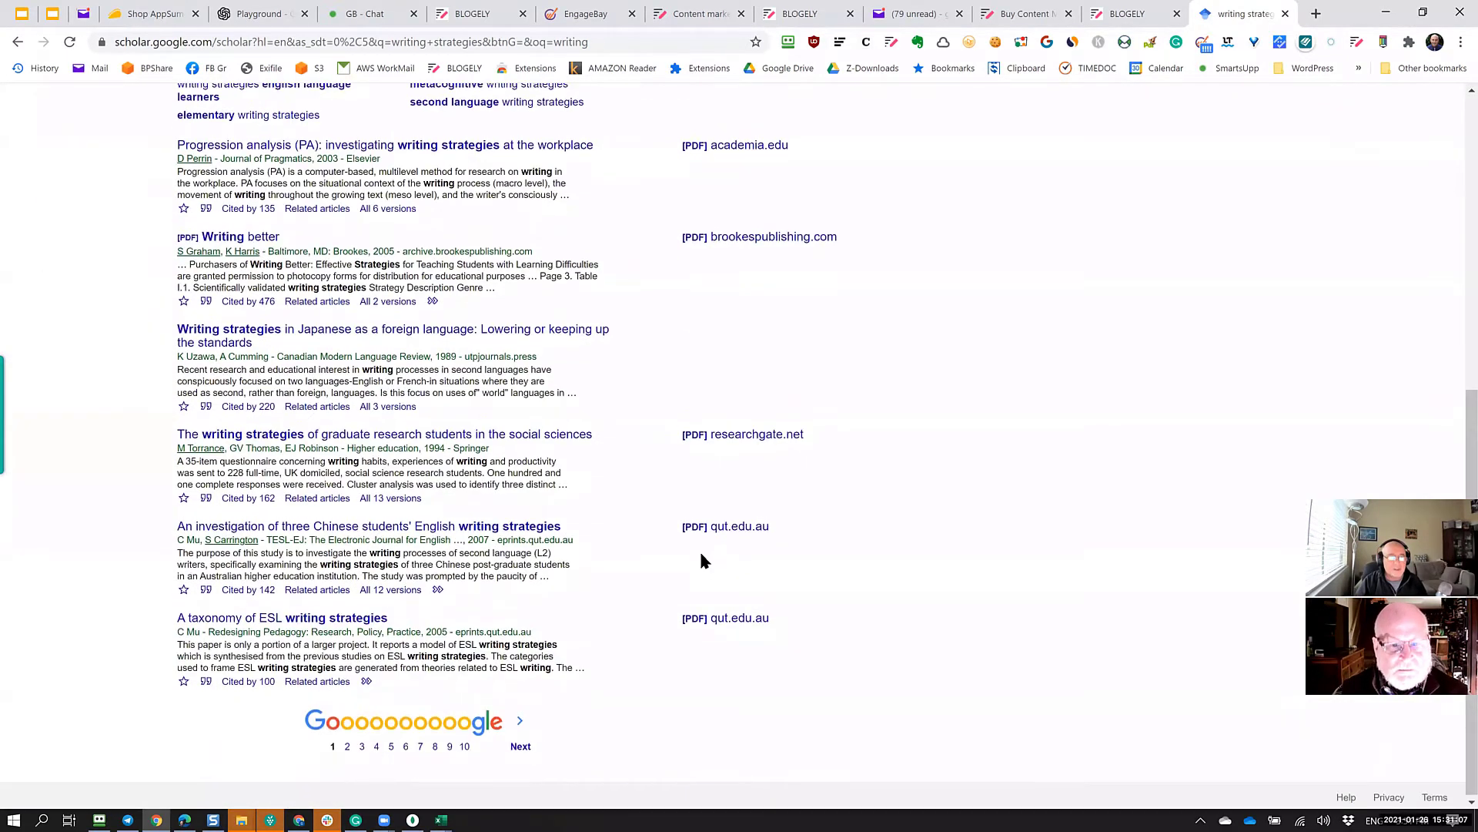
scroll(699, 548, up, 6)
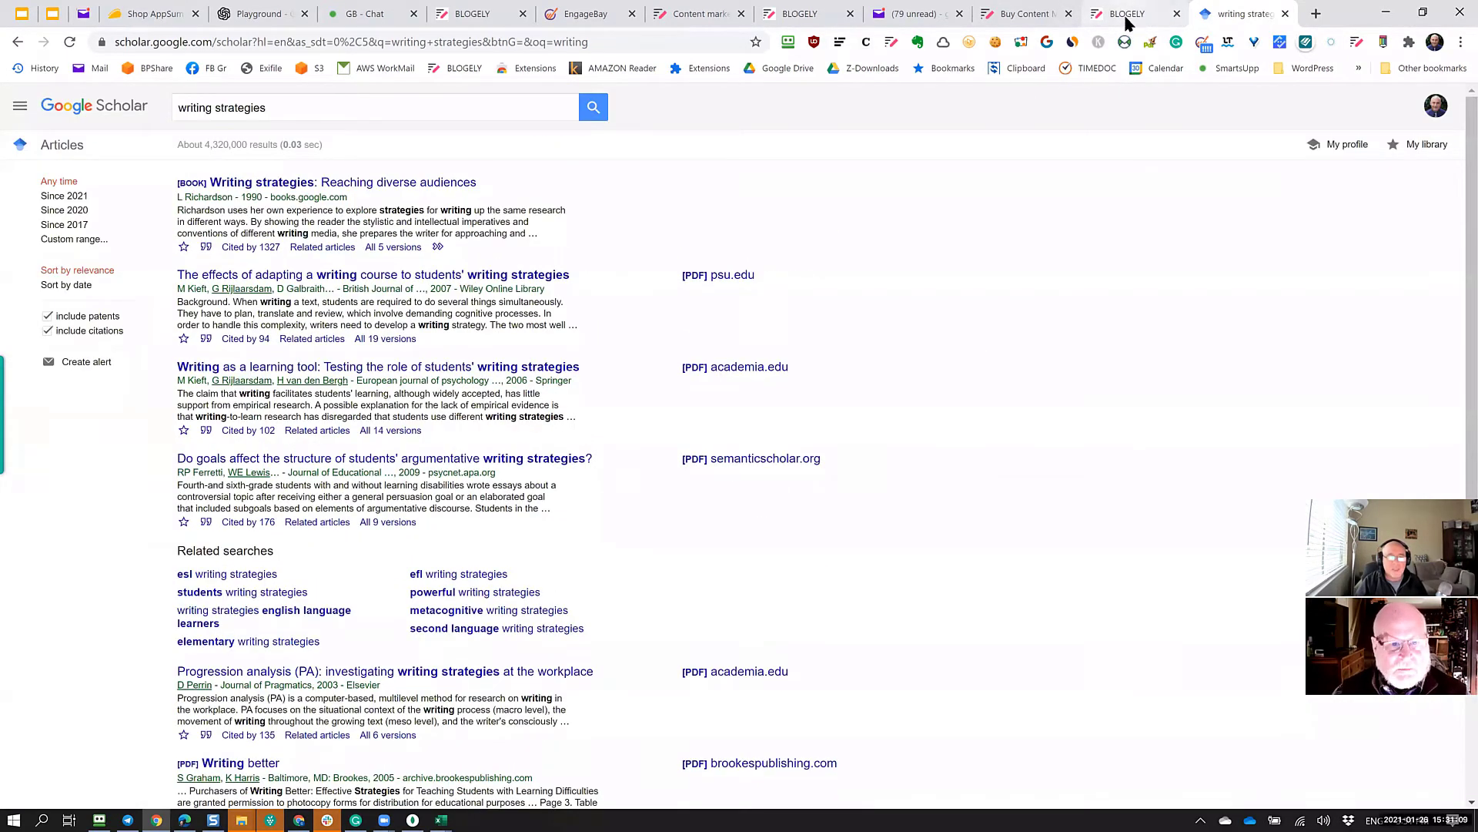
Switch back to the research document in Blogely and turn off the Google Scholar request for the search term.
click(1126, 22)
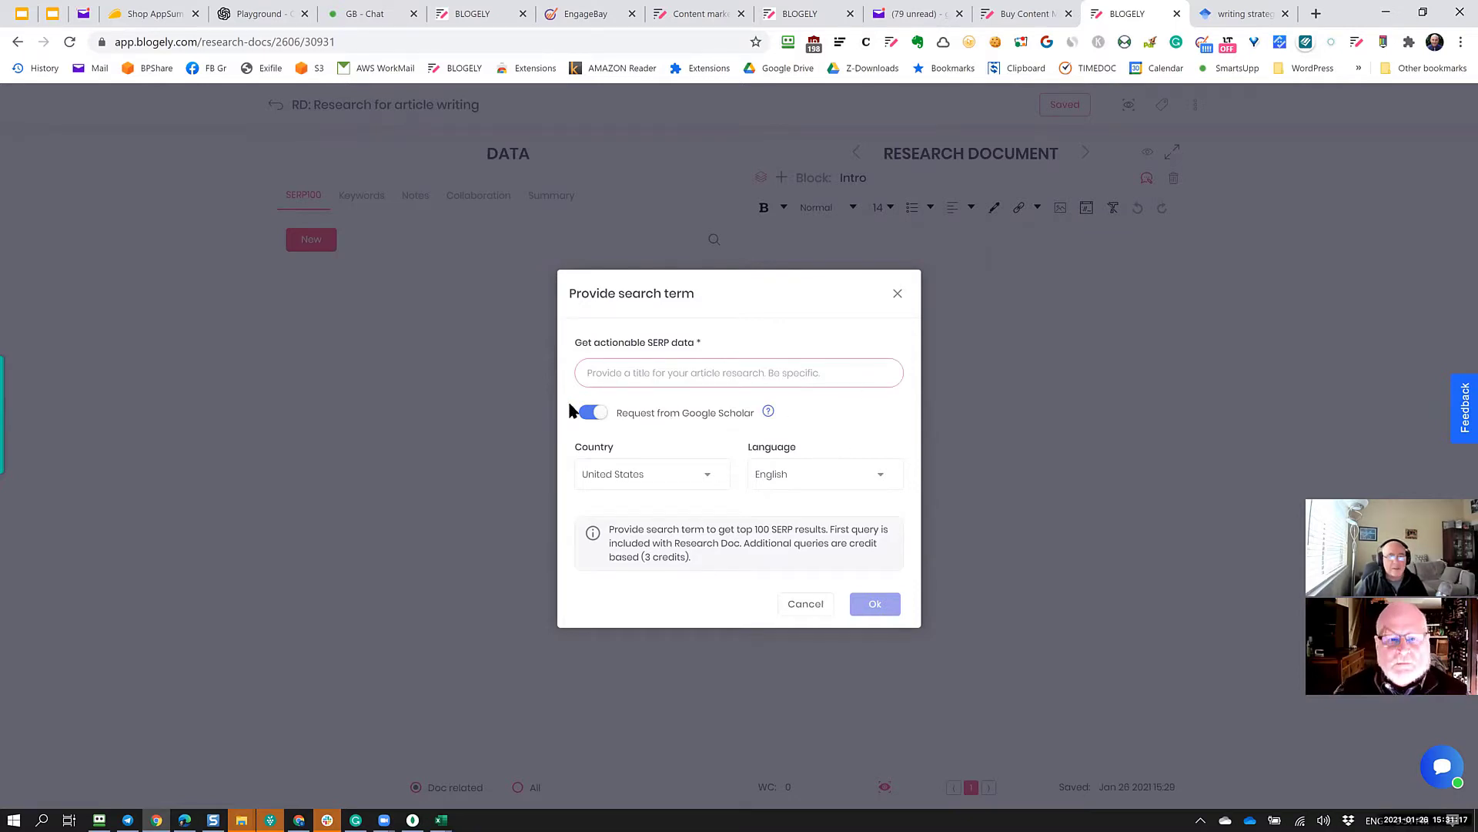
click(593, 414)
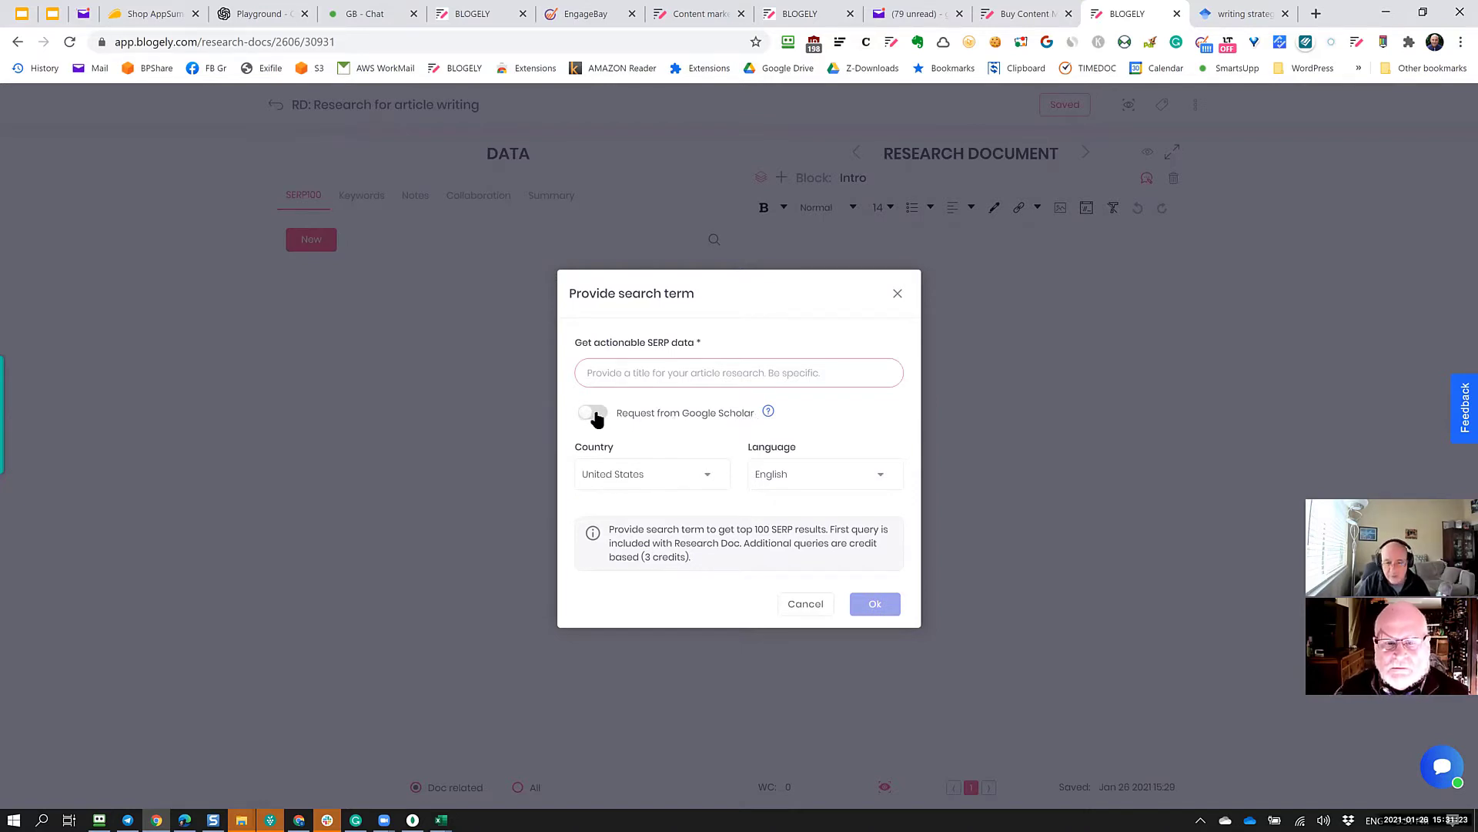
Look through the countries available for the SERP search and close the list without choosing another one.
click(685, 475)
scroll(672, 555, down, 2)
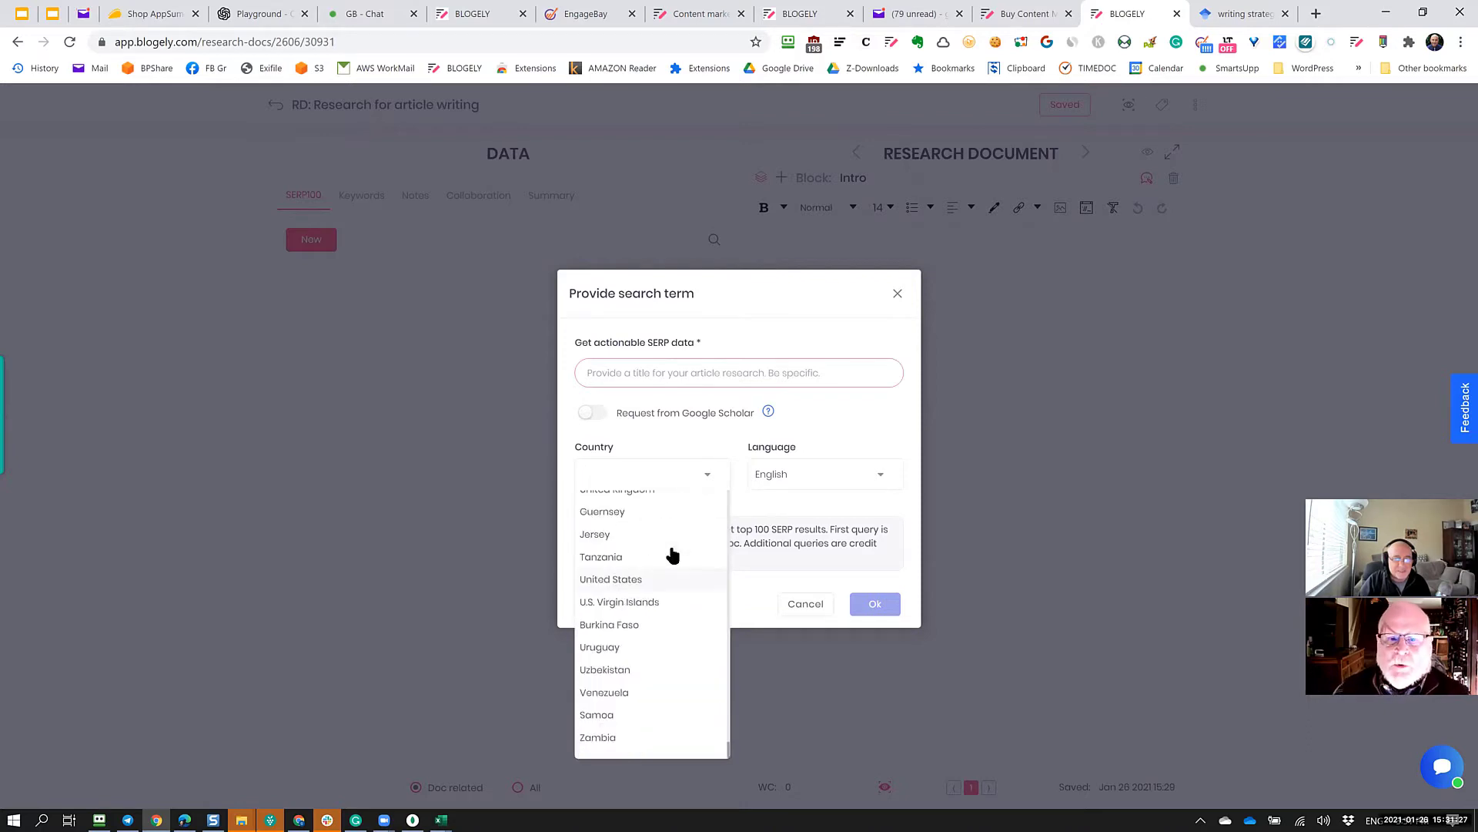
scroll(672, 554, up, 15)
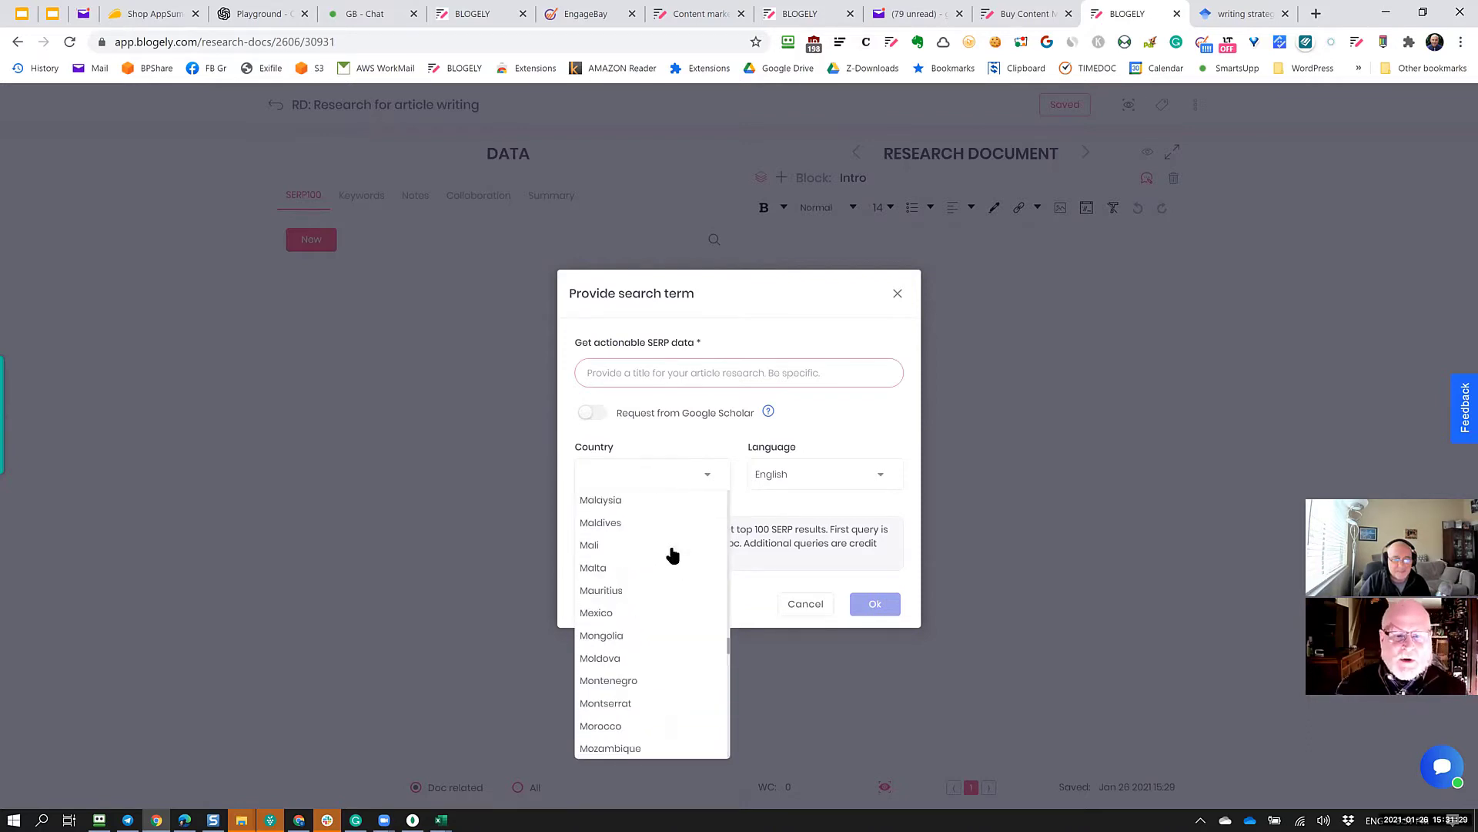
scroll(672, 553, up, 15)
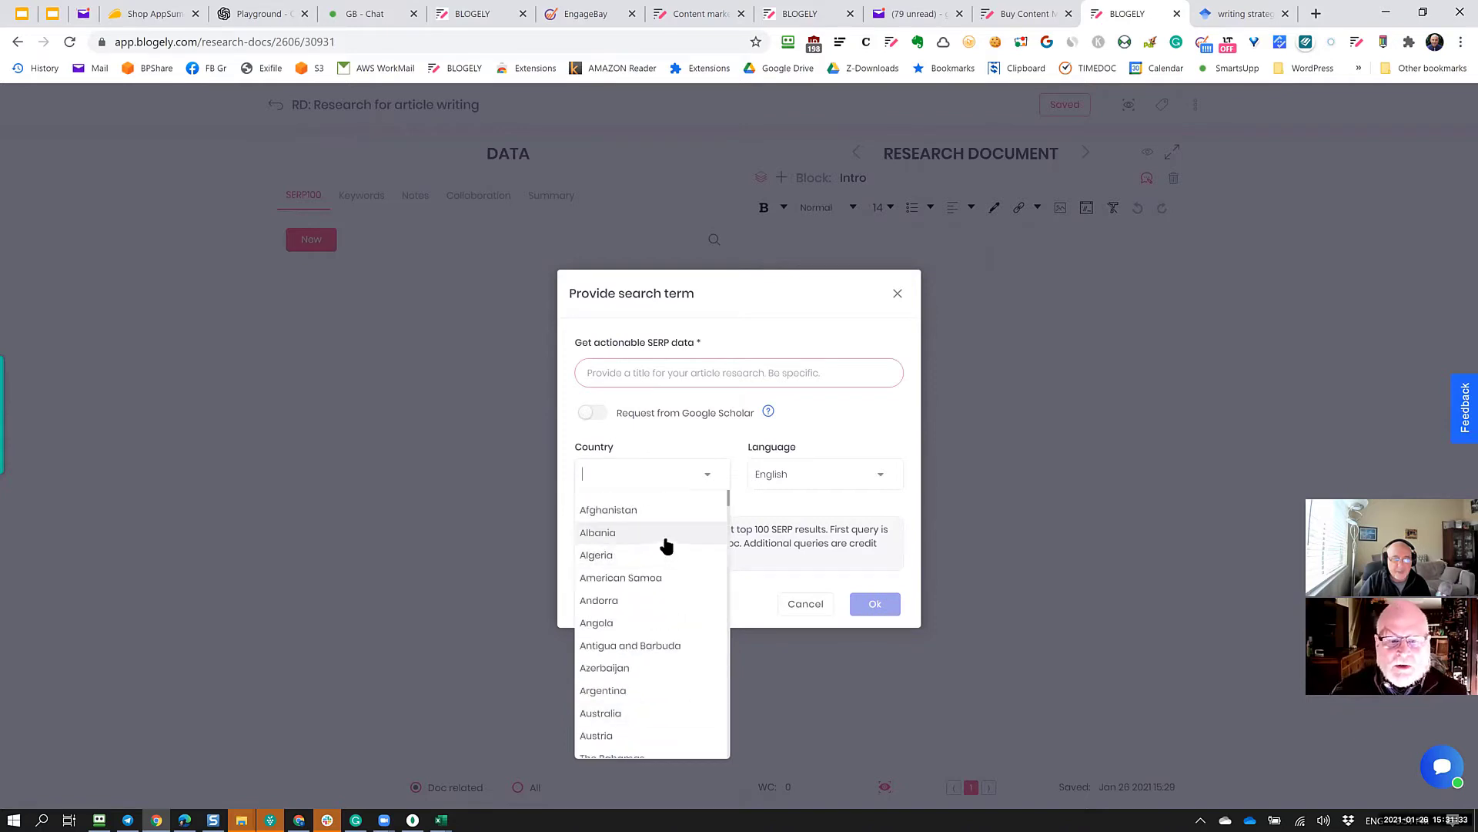
click(796, 462)
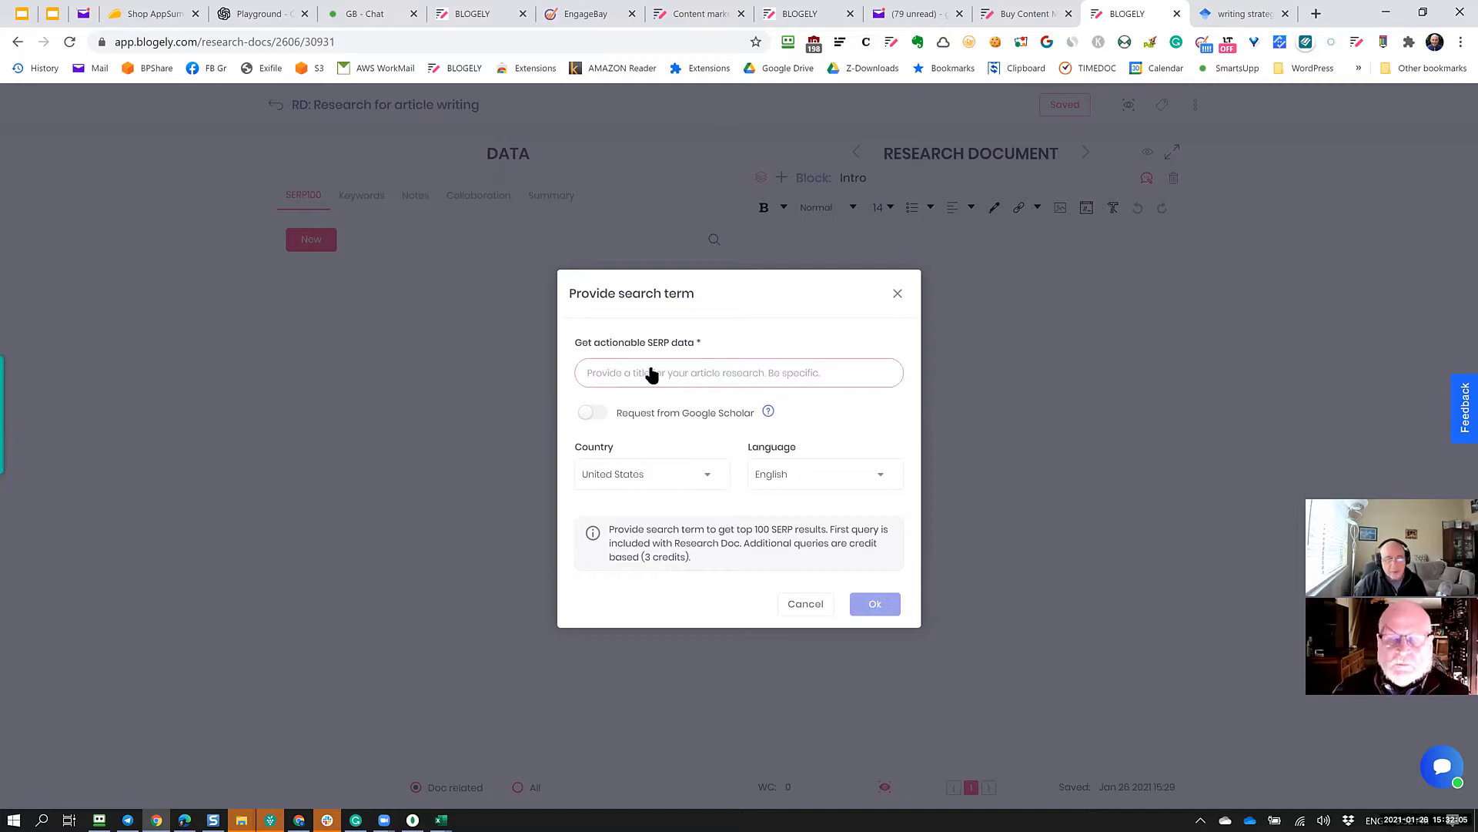
Enter "Best strategies for content writing in 2021" as the SERP search term.
click(611, 372)
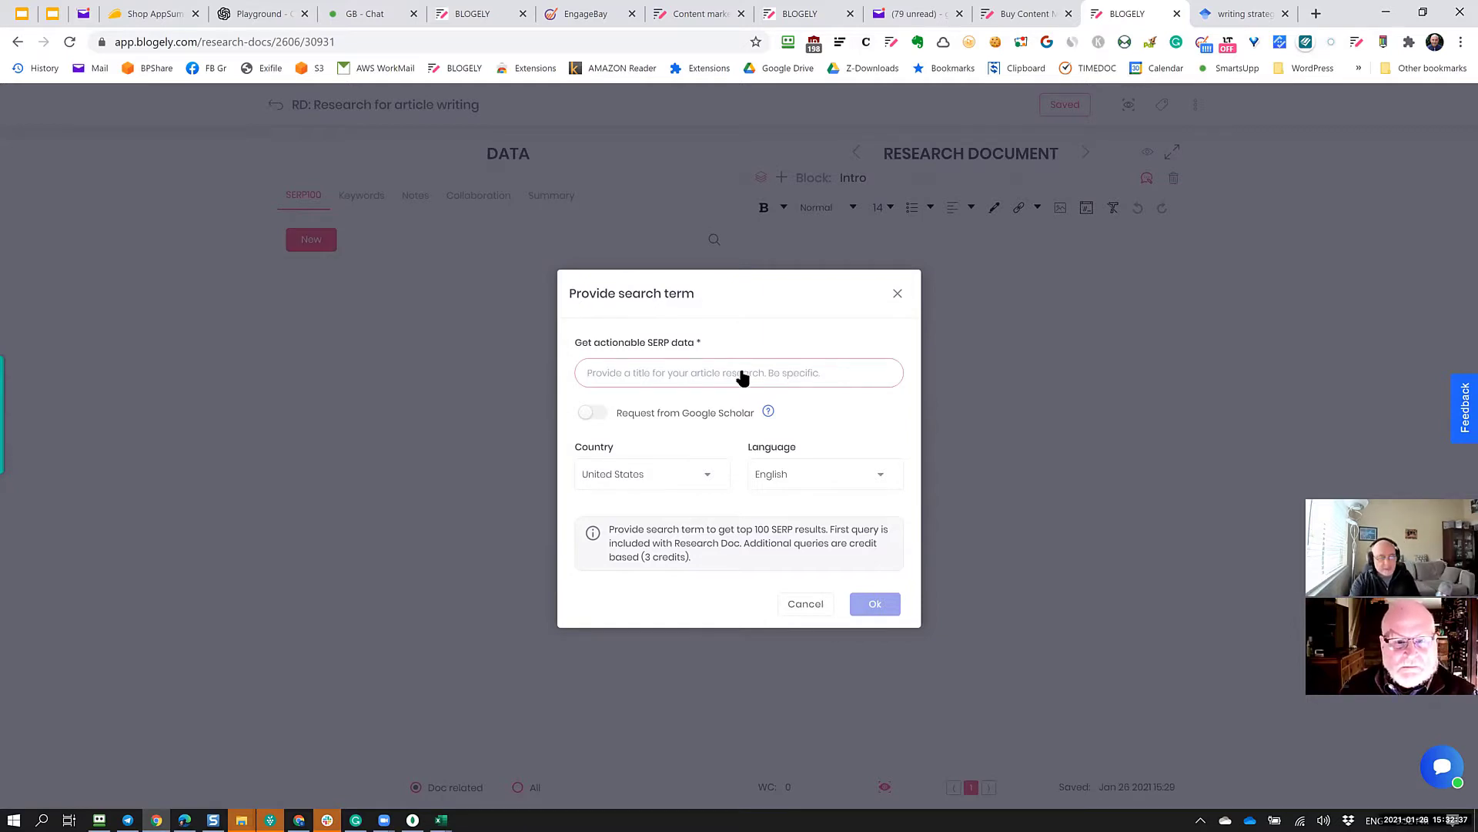
text(Best)
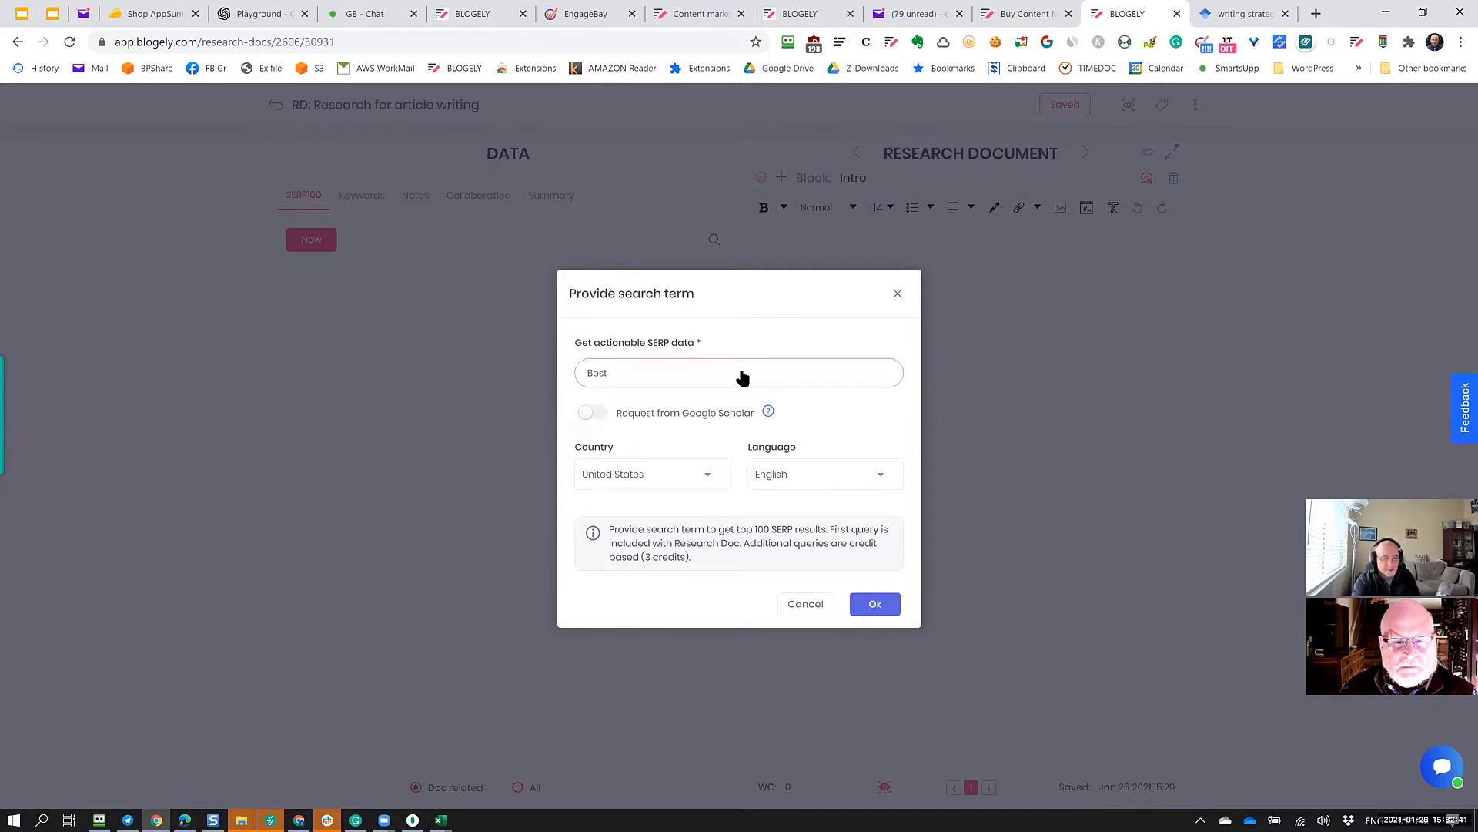
text( stra)
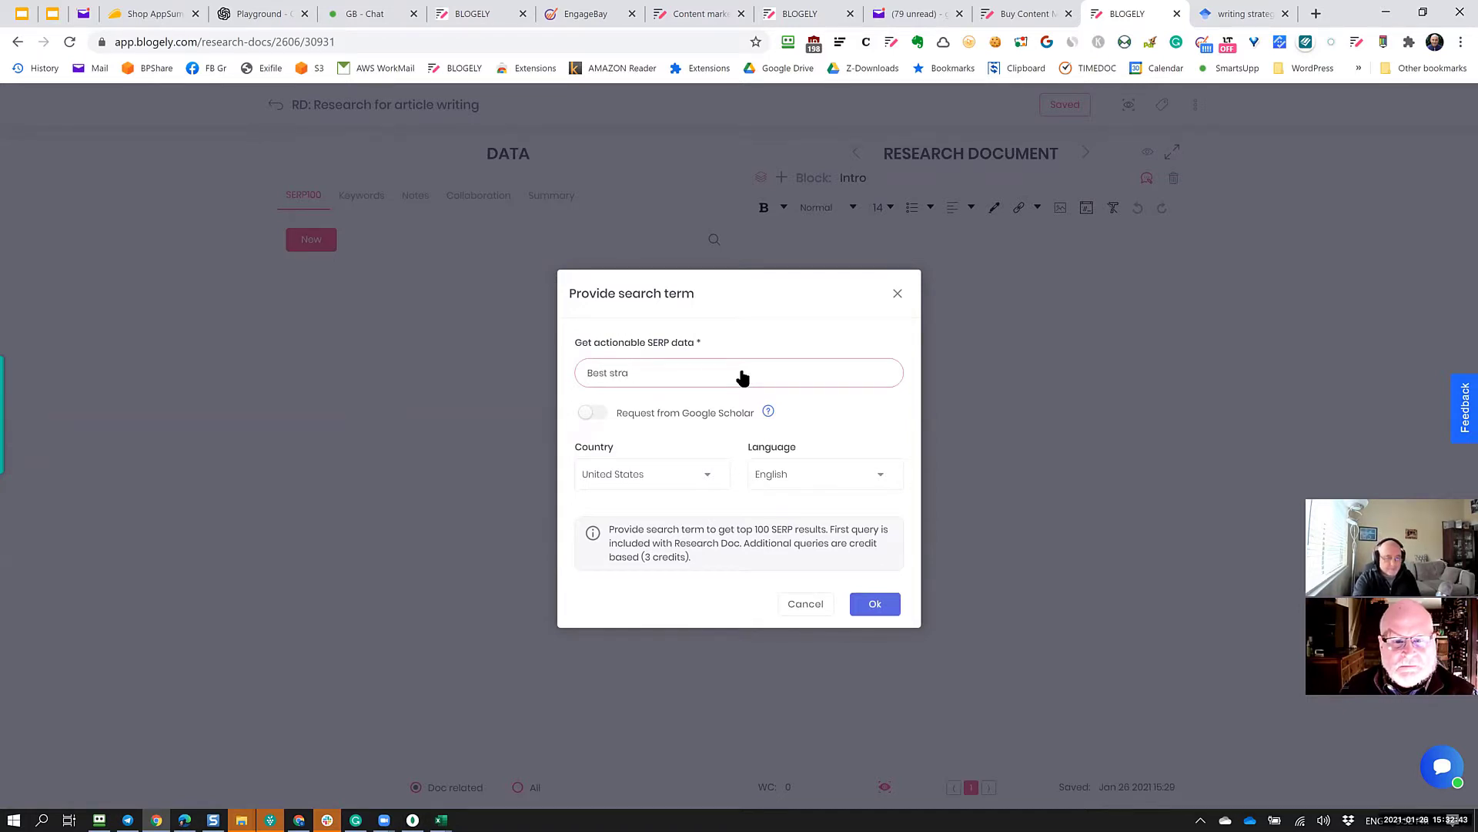
text(tegies for vonte)
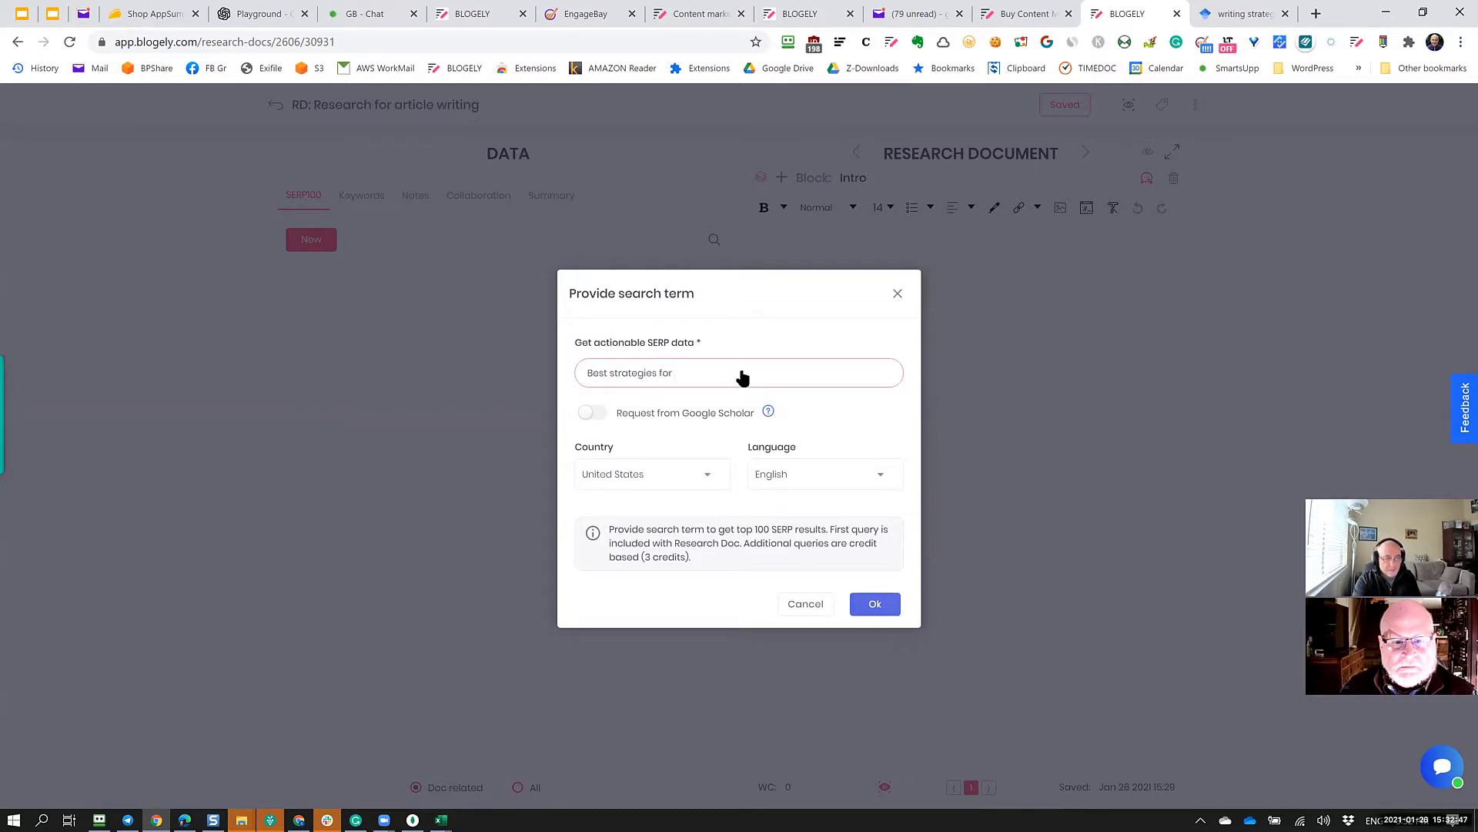
key(BackSpace)
key(BackSpace)
key(BackSpace)
key(BackSpace)
key(BackSpace)
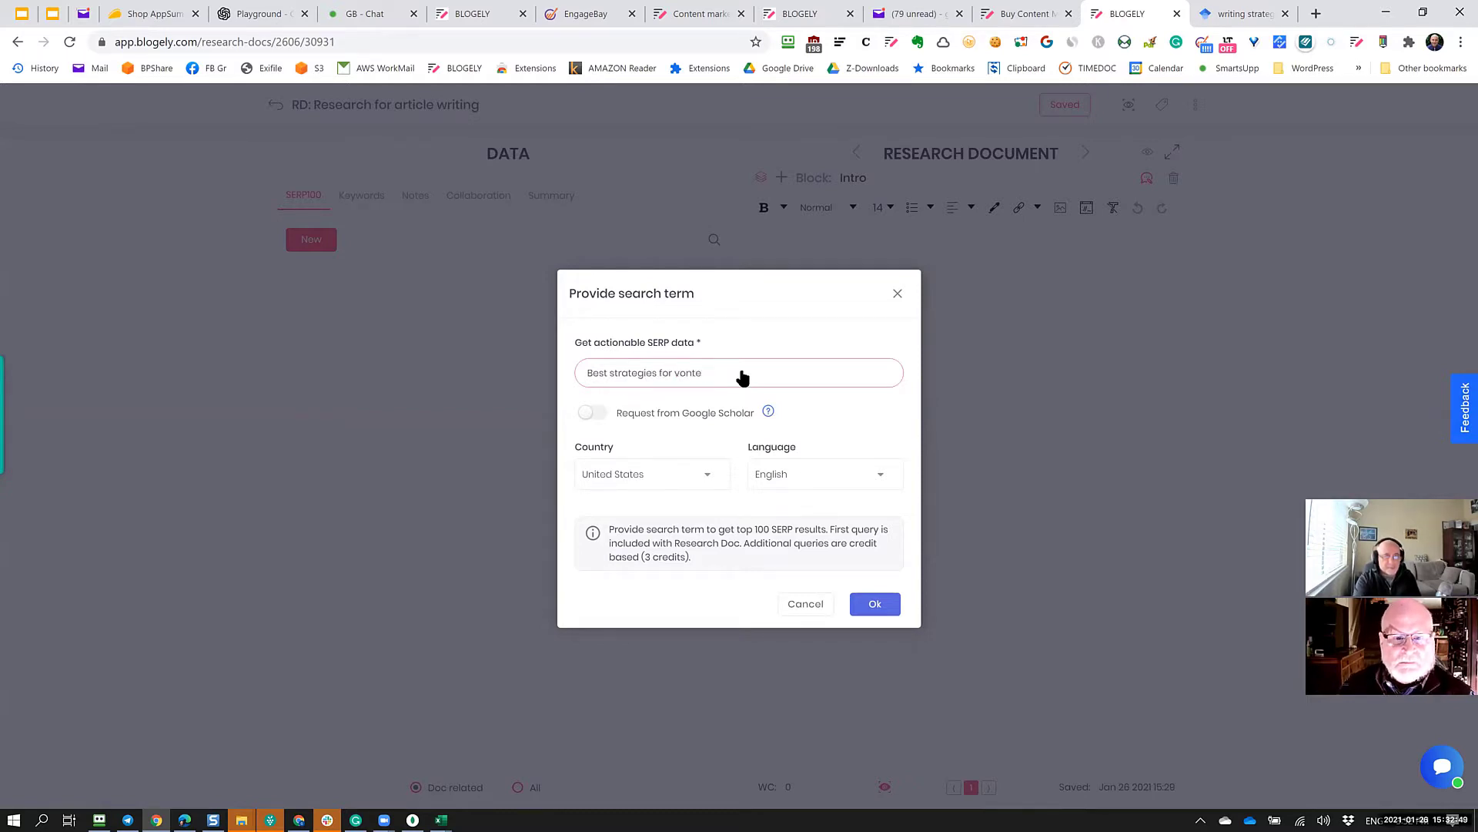
text(conten)
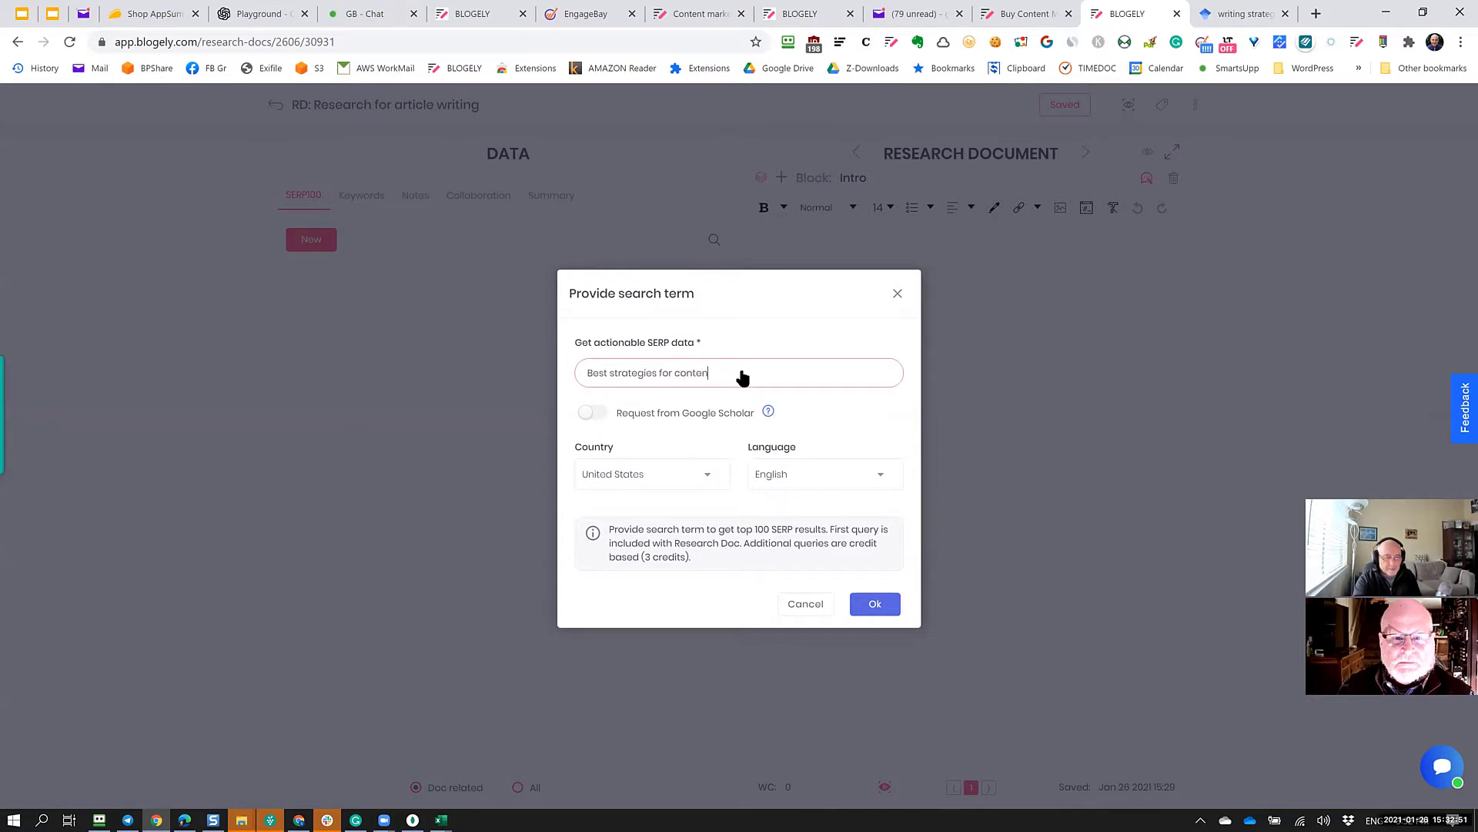
text(t writin)
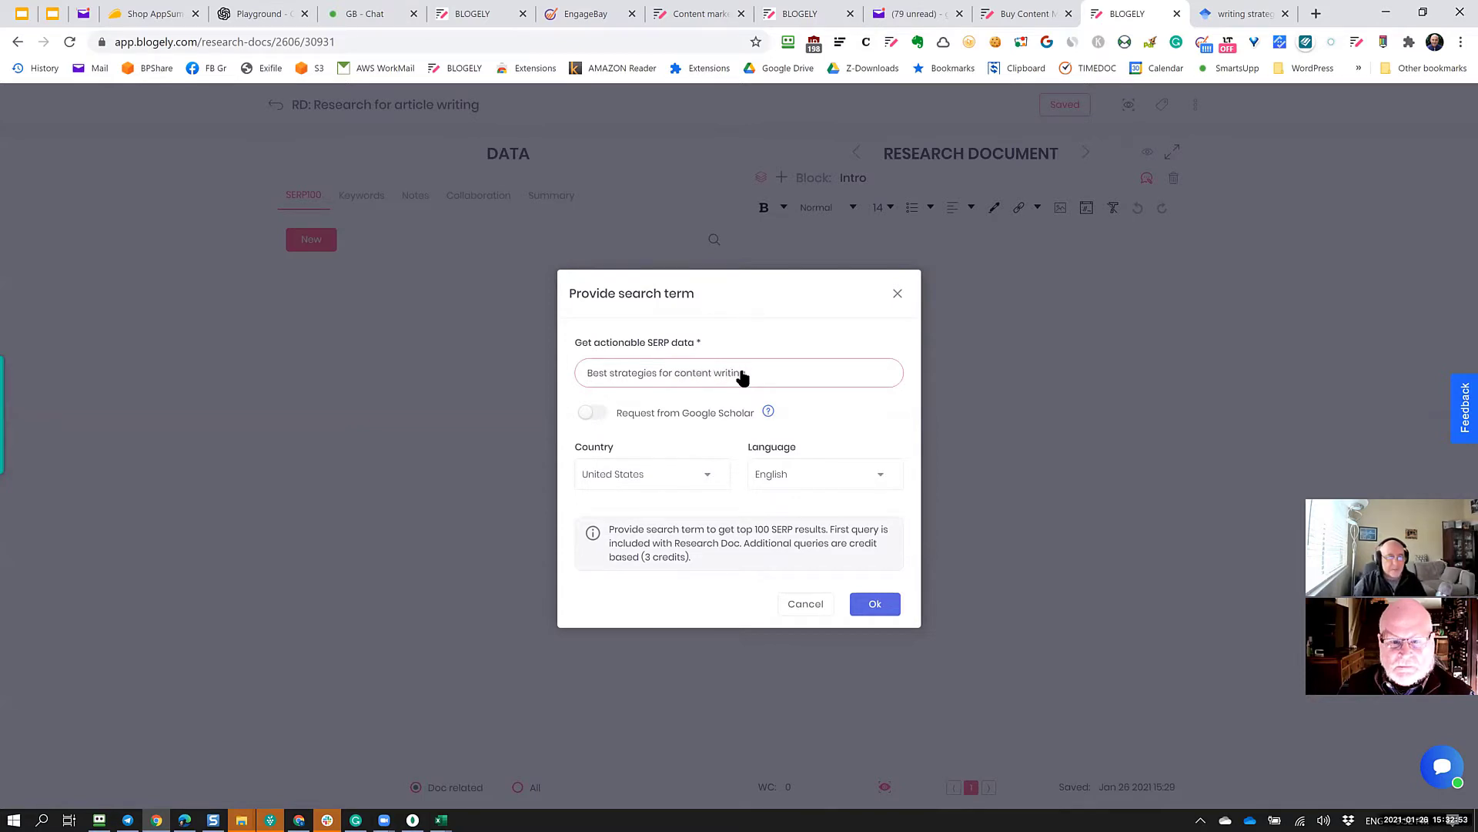
text(g)
text( in202)
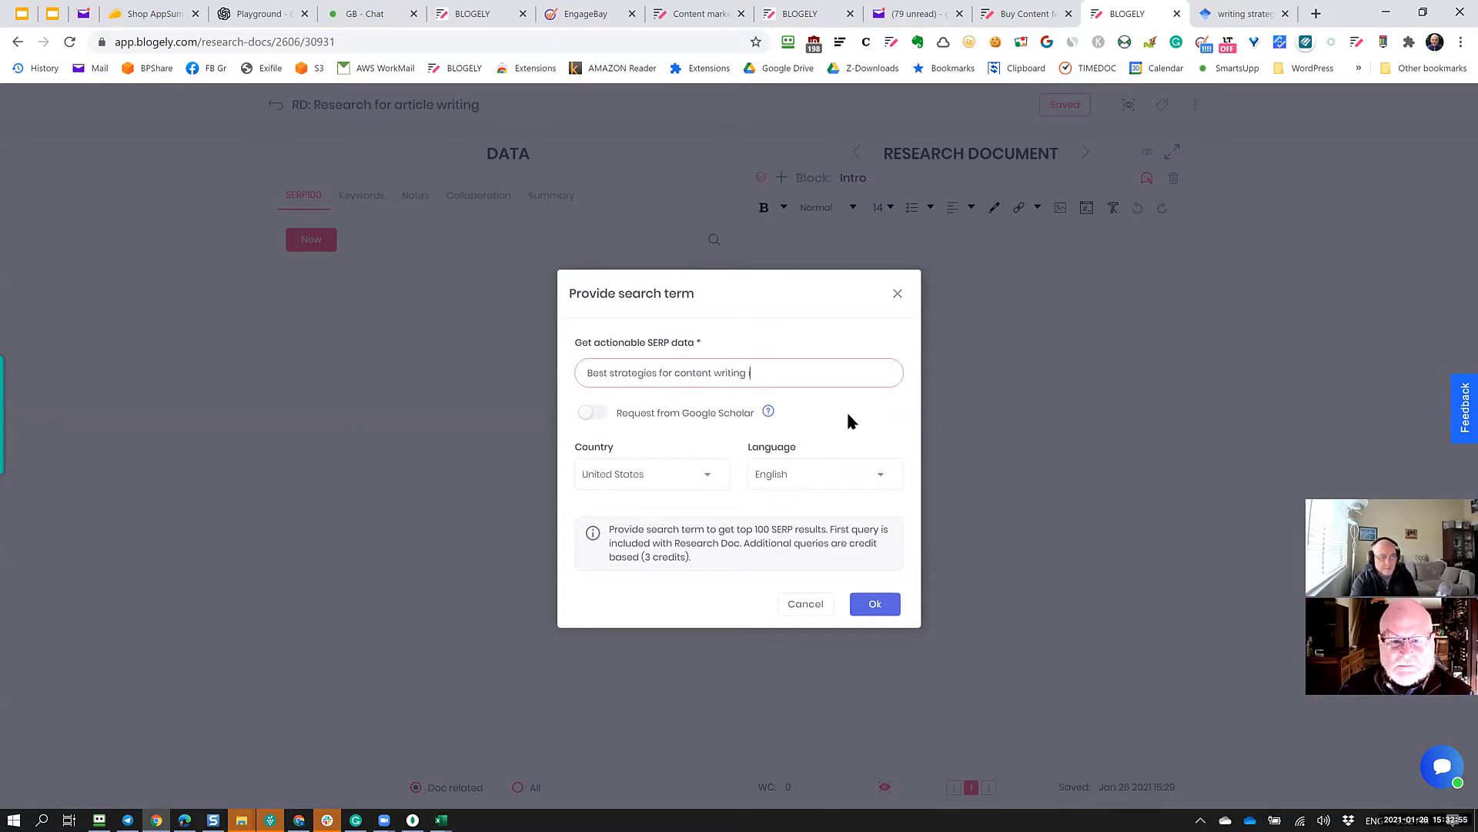
key(BackSpace)
key(BackSpace)
key(BackSpace)
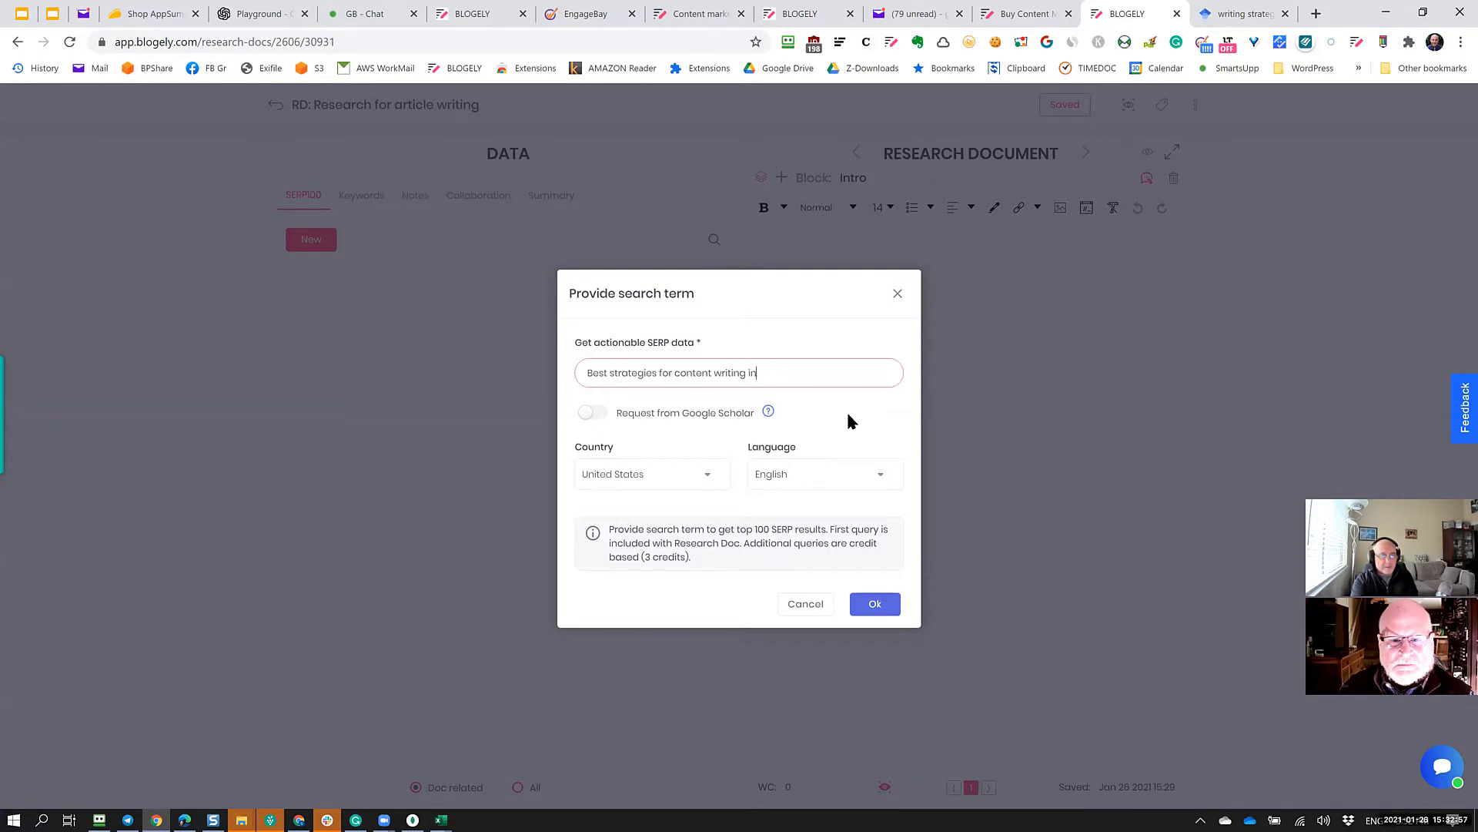
text(2021)
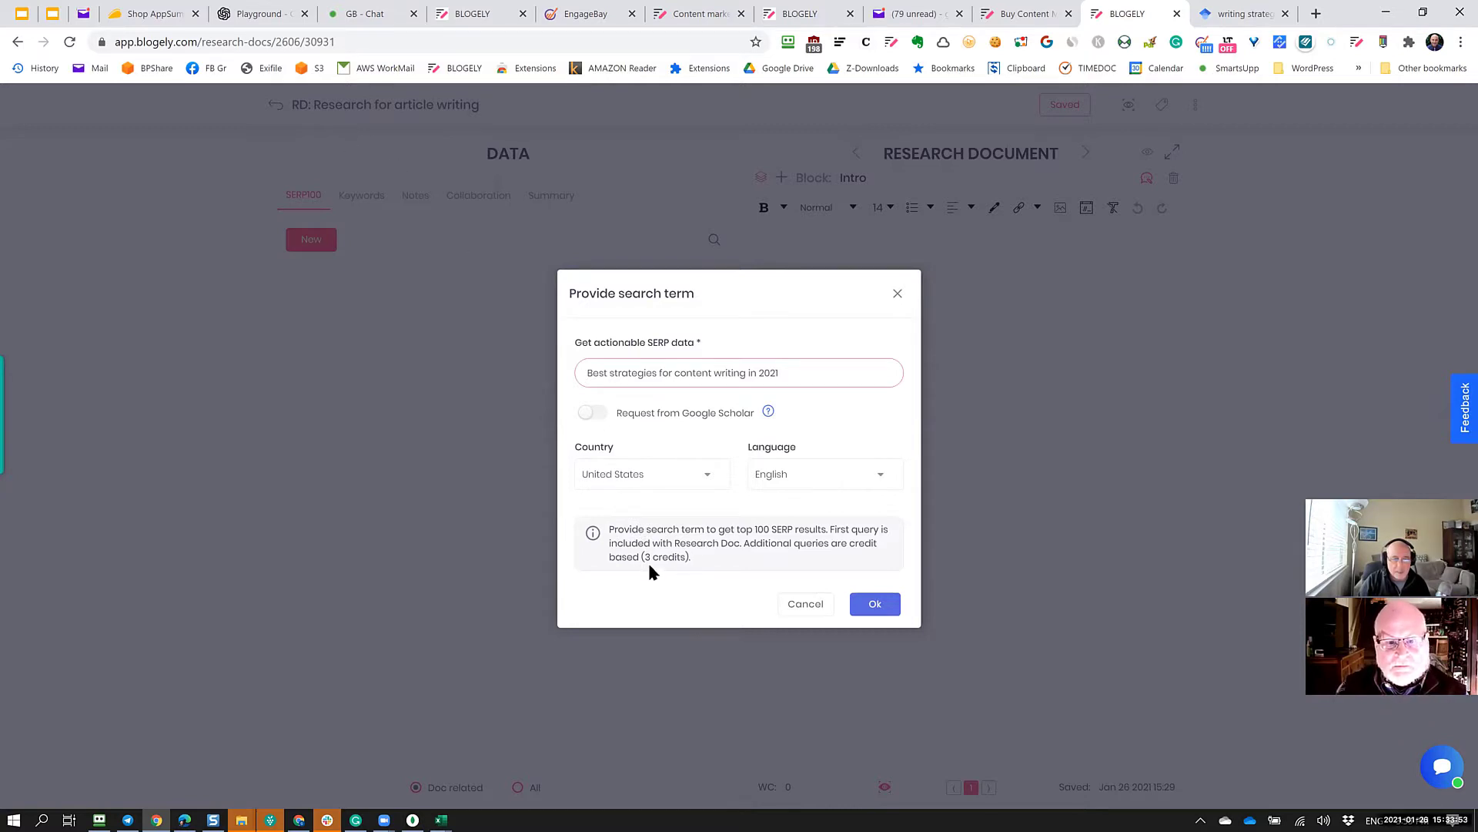
Check the note on included and credit-based queries, and submit the SERP search request.
drag(695, 555, 599, 531)
click(663, 578)
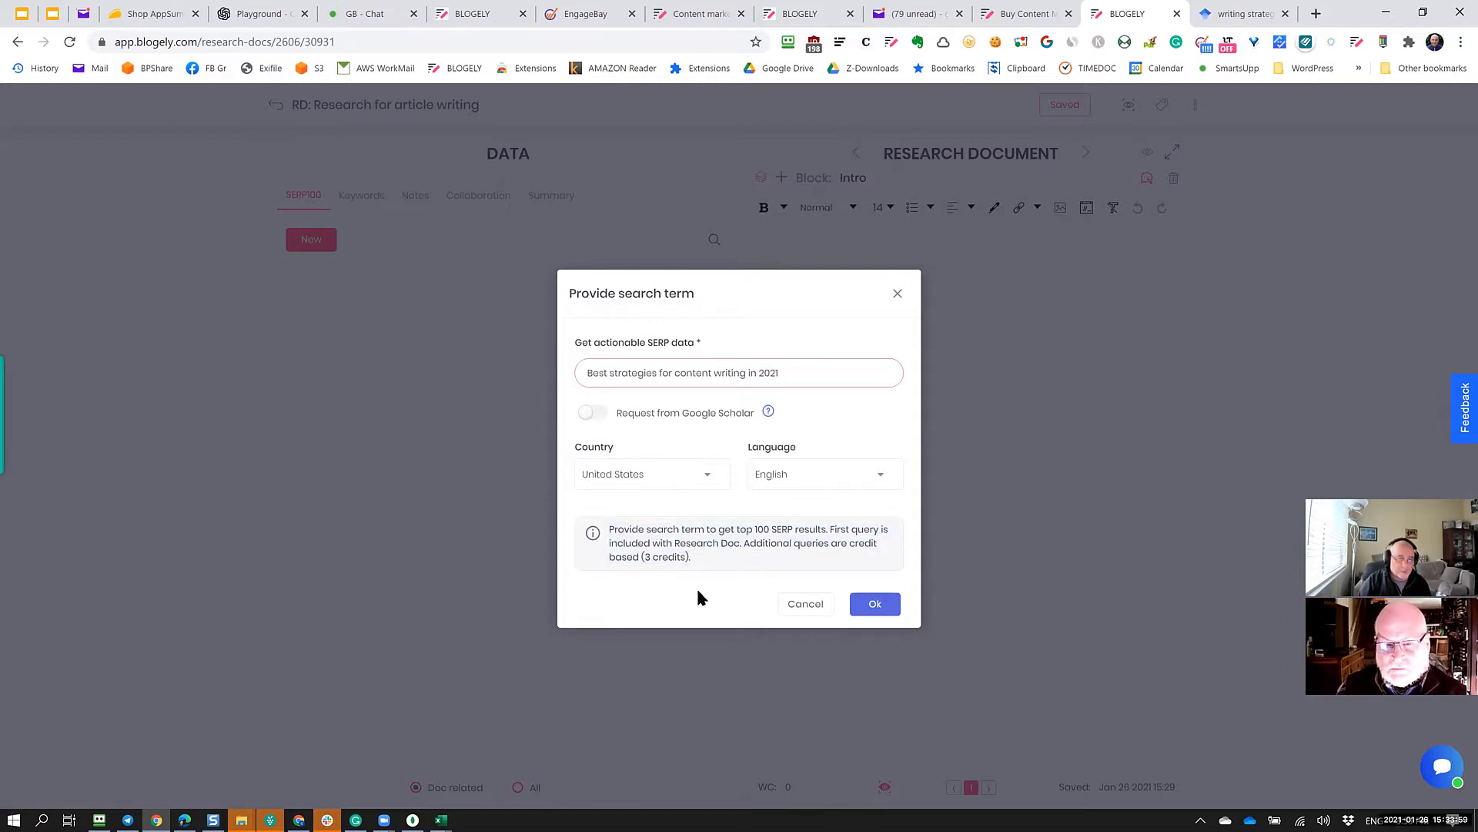
drag(704, 556, 643, 558)
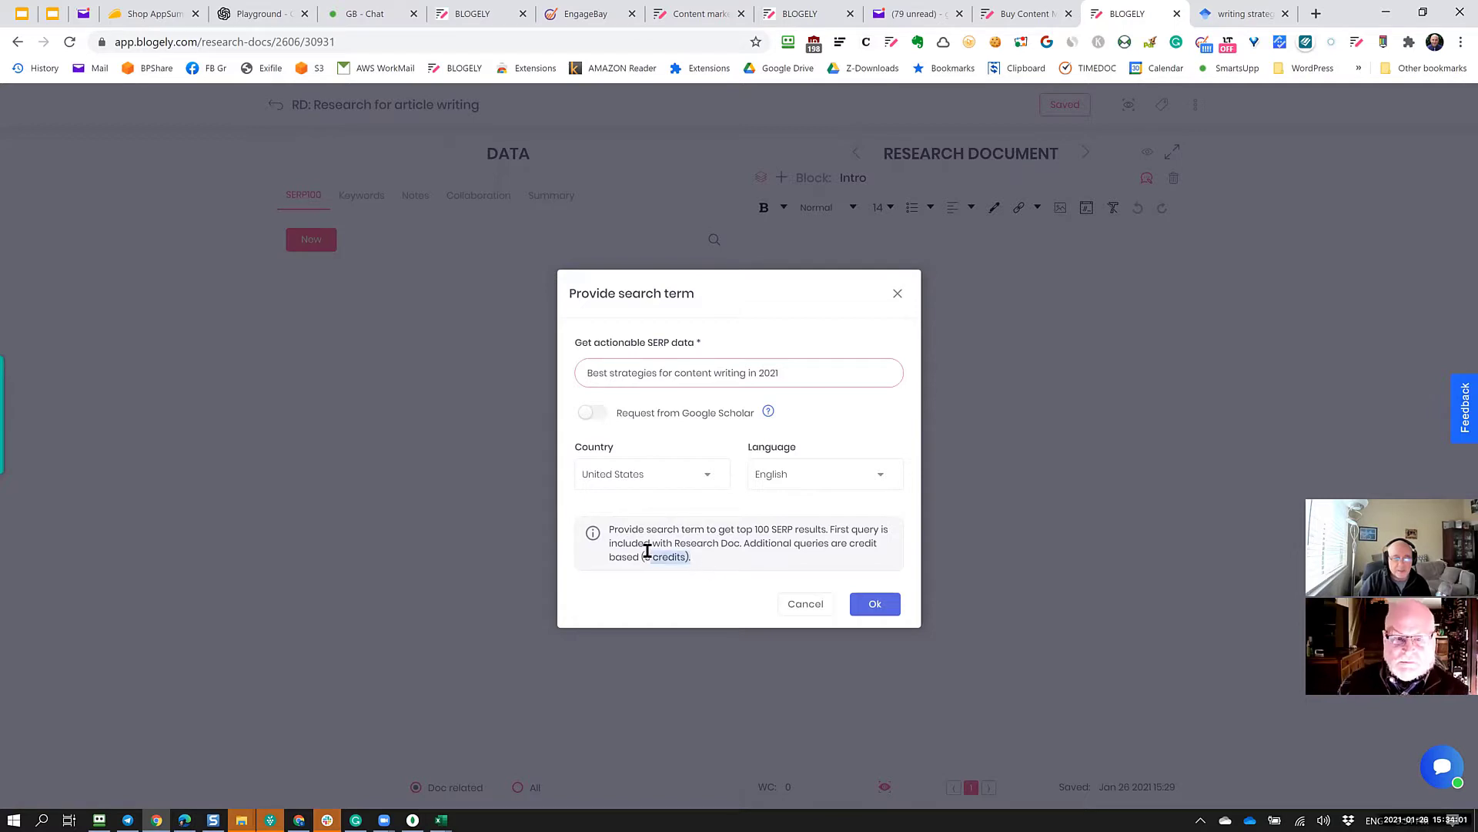
click(684, 618)
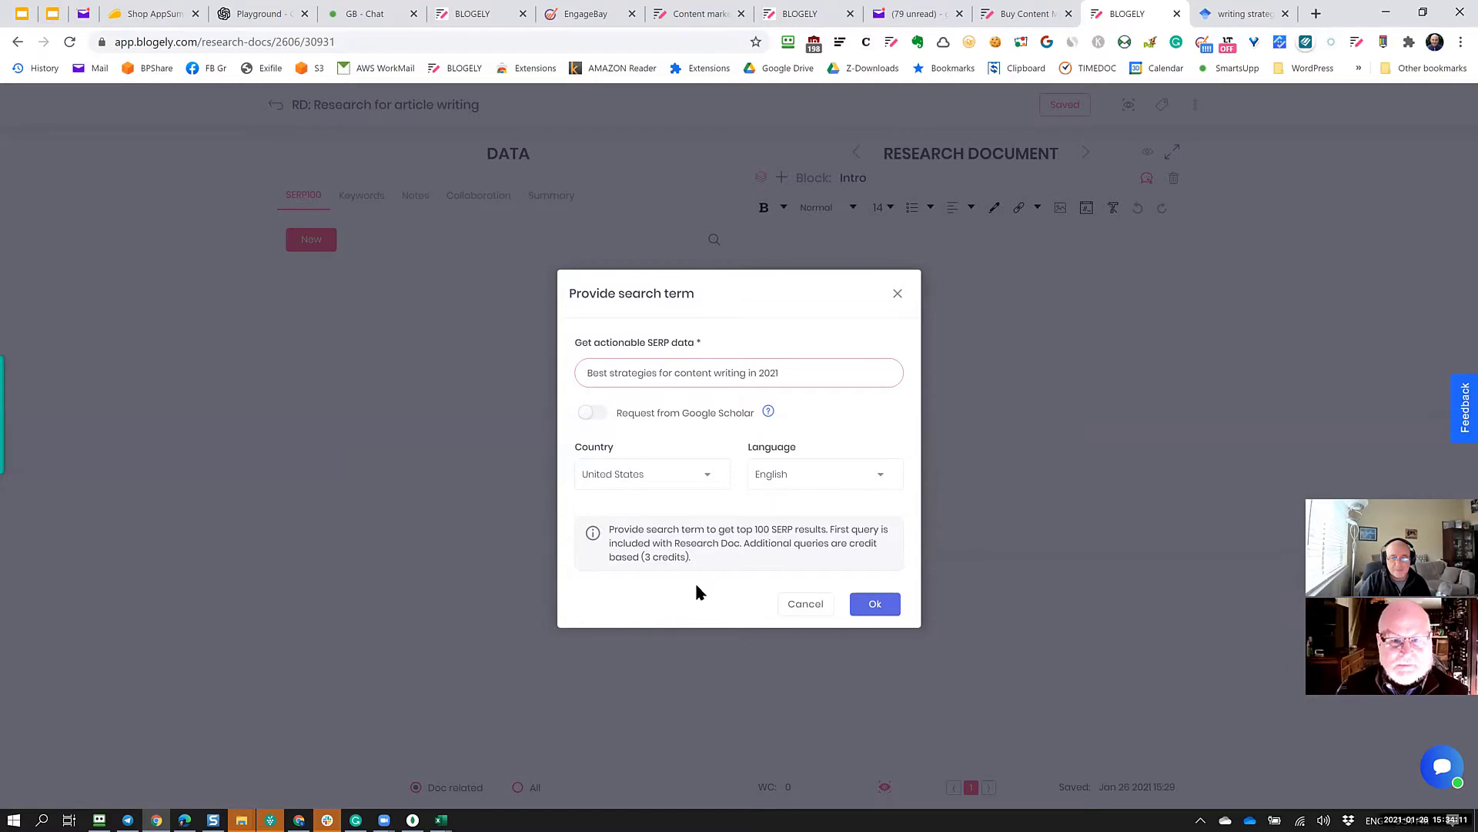
click(879, 605)
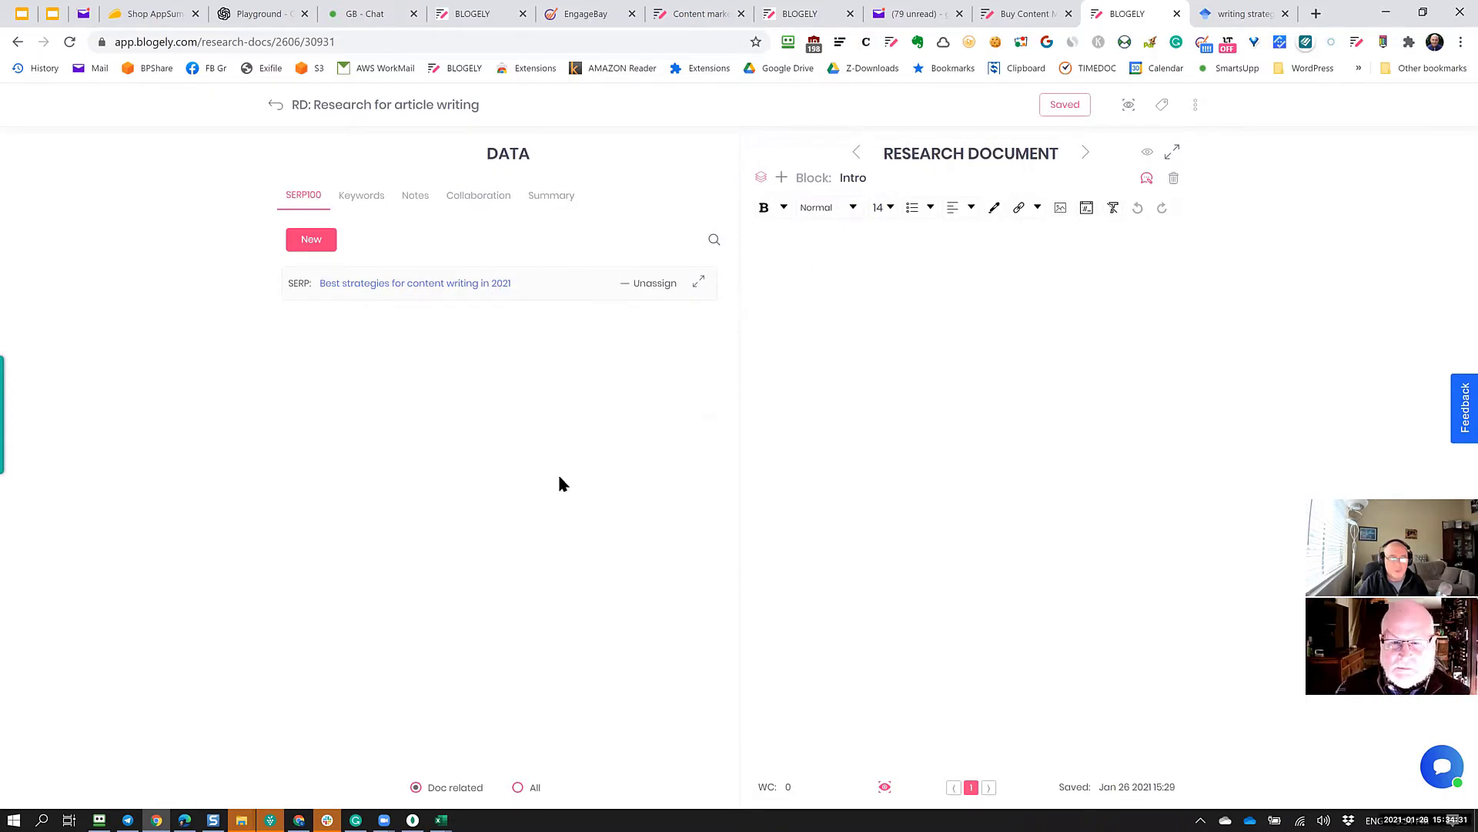
Expand the SERP entry "Best strategies for content writing in 2021" to view its results, and collapse it back to the list.
click(574, 299)
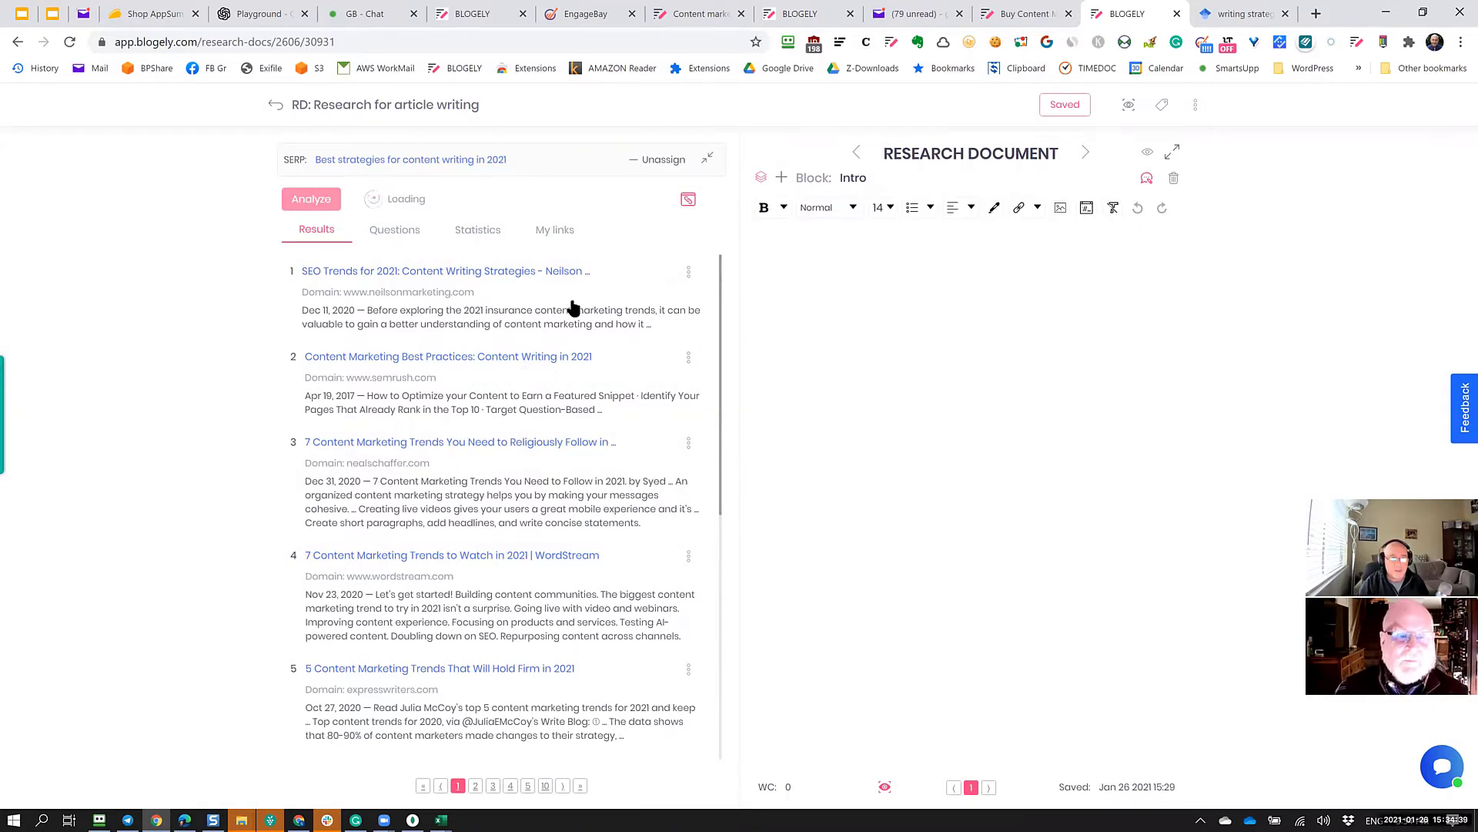
click(573, 160)
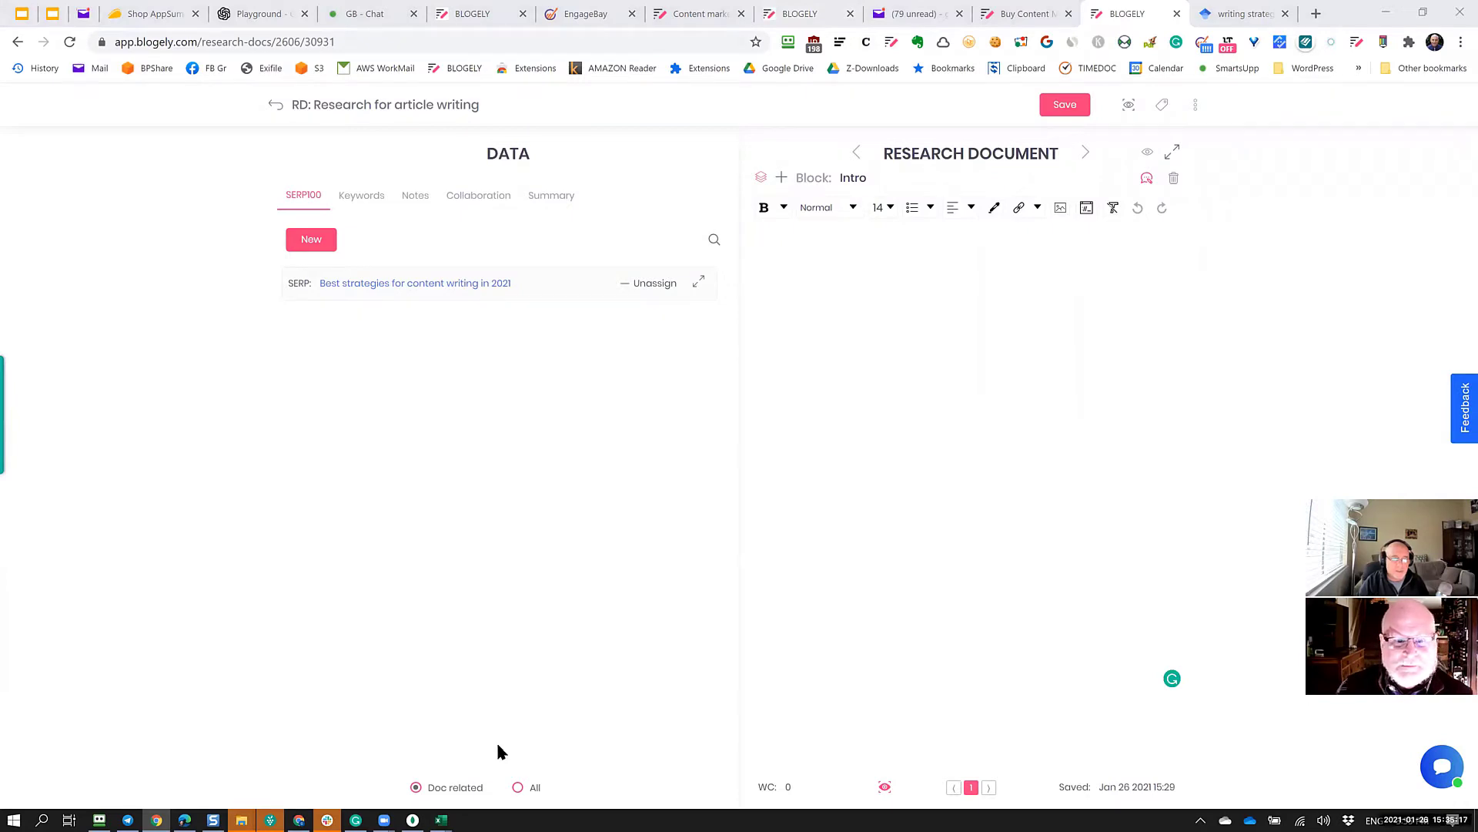
Assign the existing SERP "how to write an article for blog post" to this document and return to the document-related SERP list.
click(518, 788)
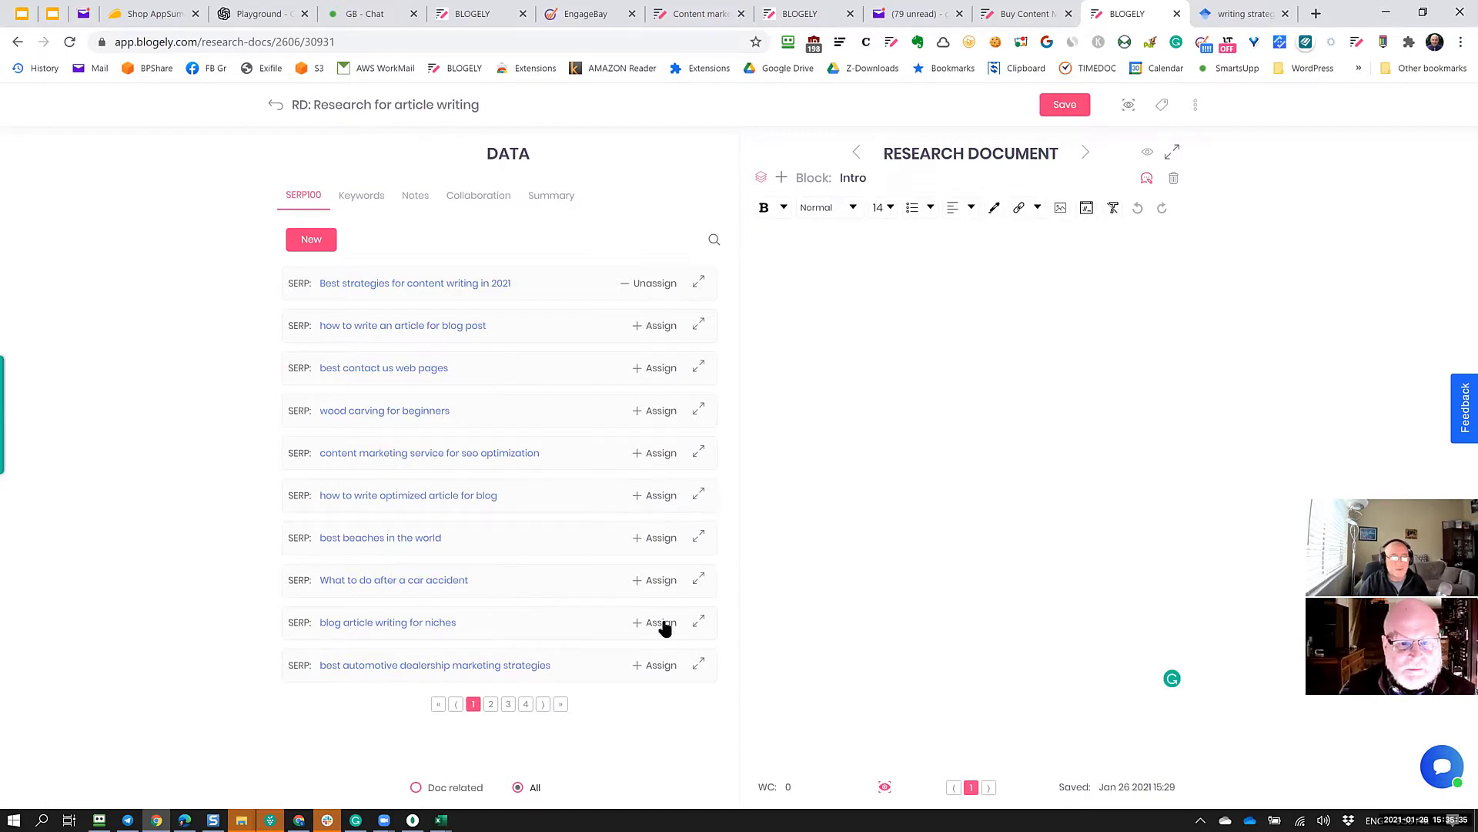
click(656, 327)
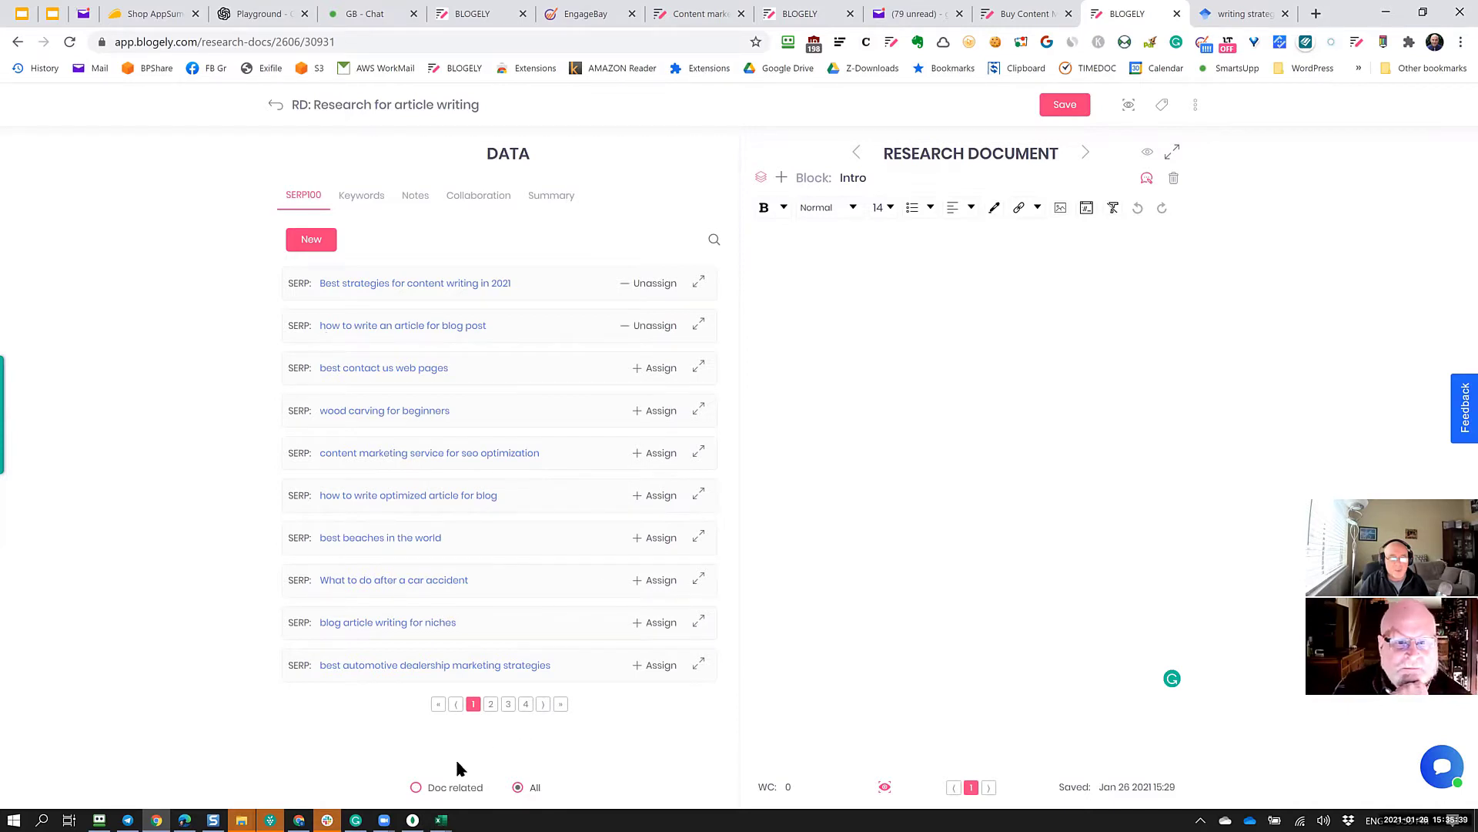
click(416, 787)
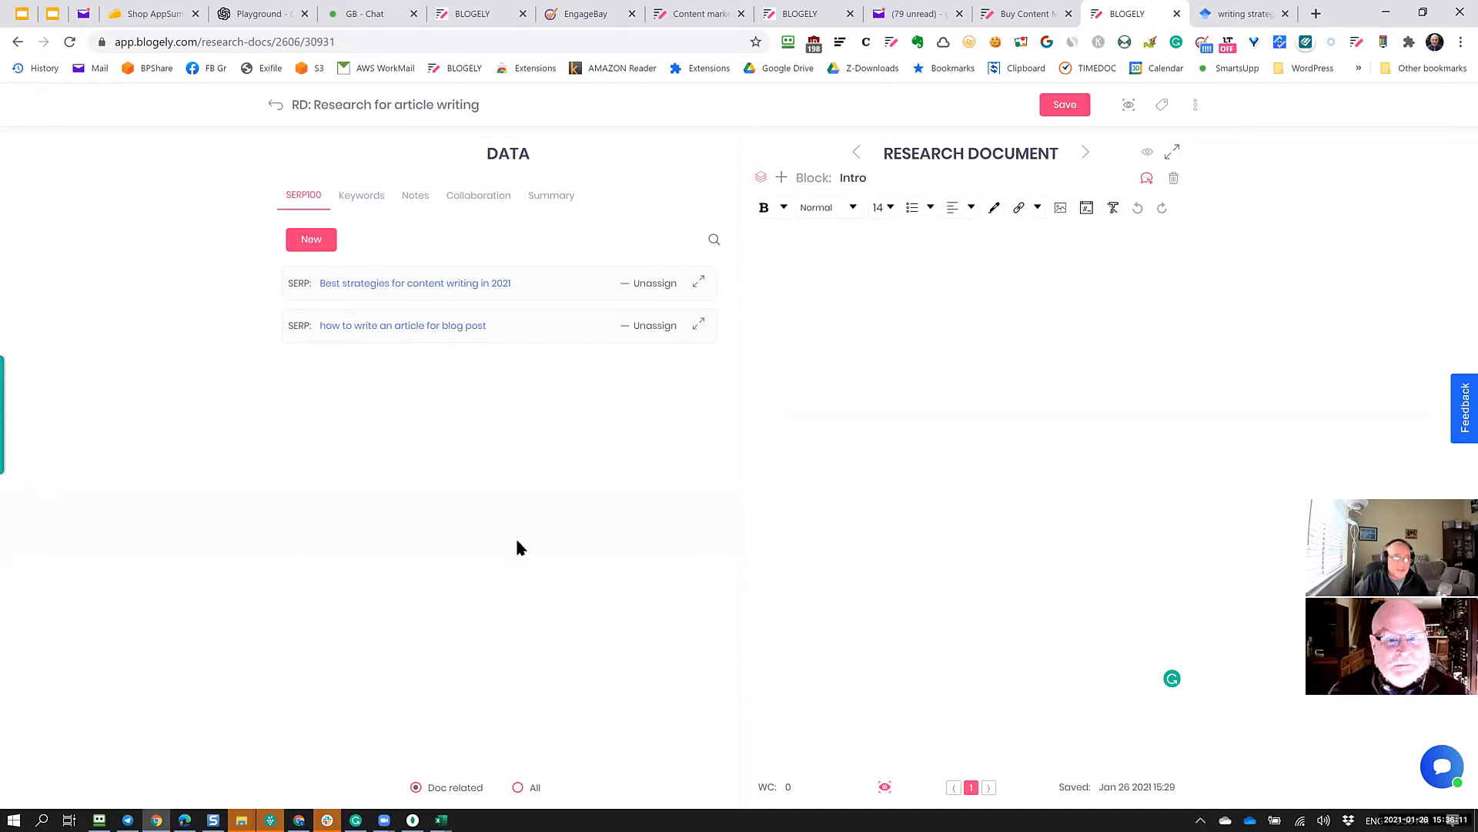
Open the SERP "Best strategies for content writing in 2021" and look through its ranked results across the result pages.
click(580, 287)
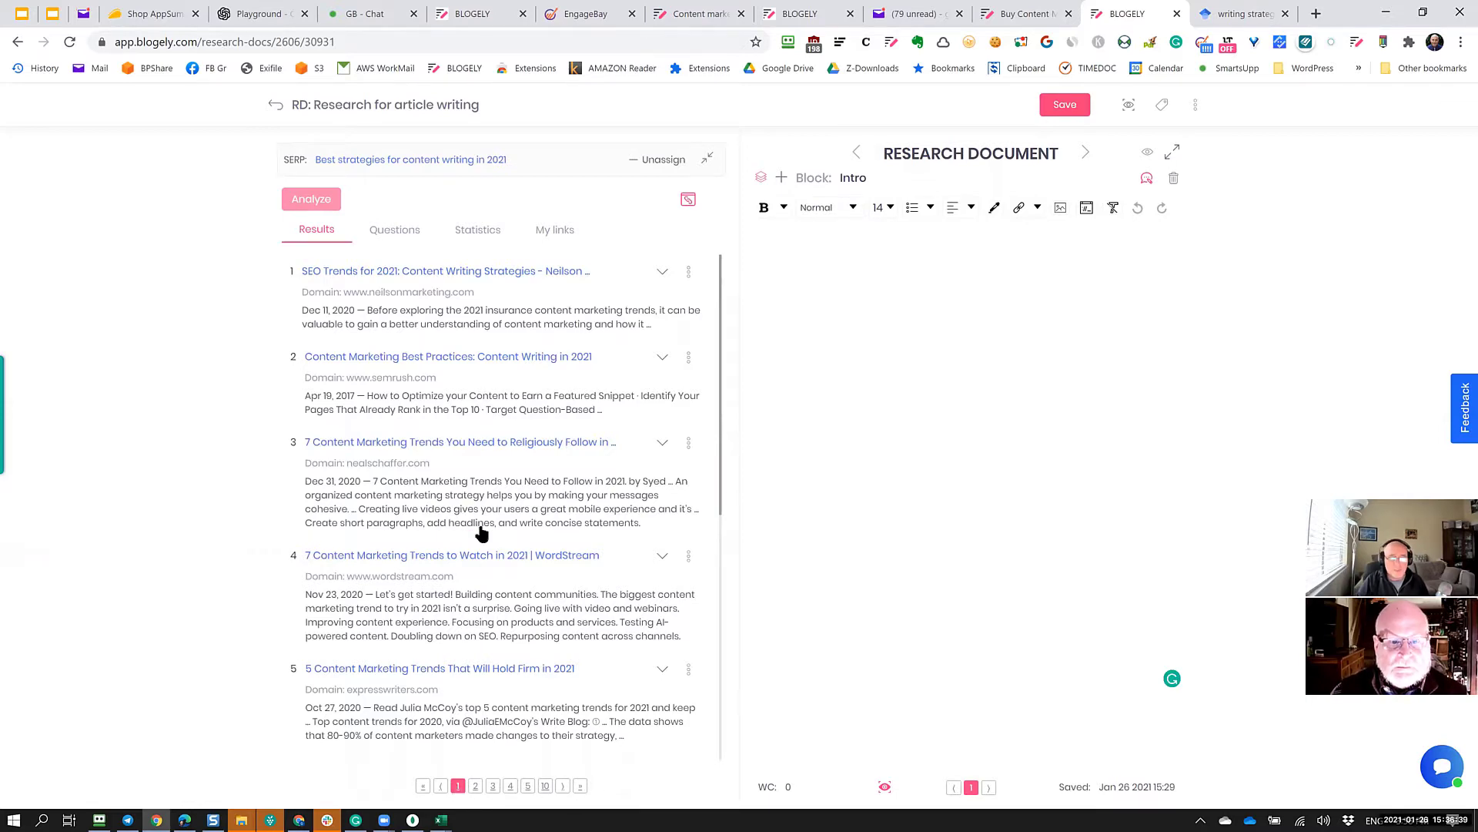
scroll(481, 533, down, 6)
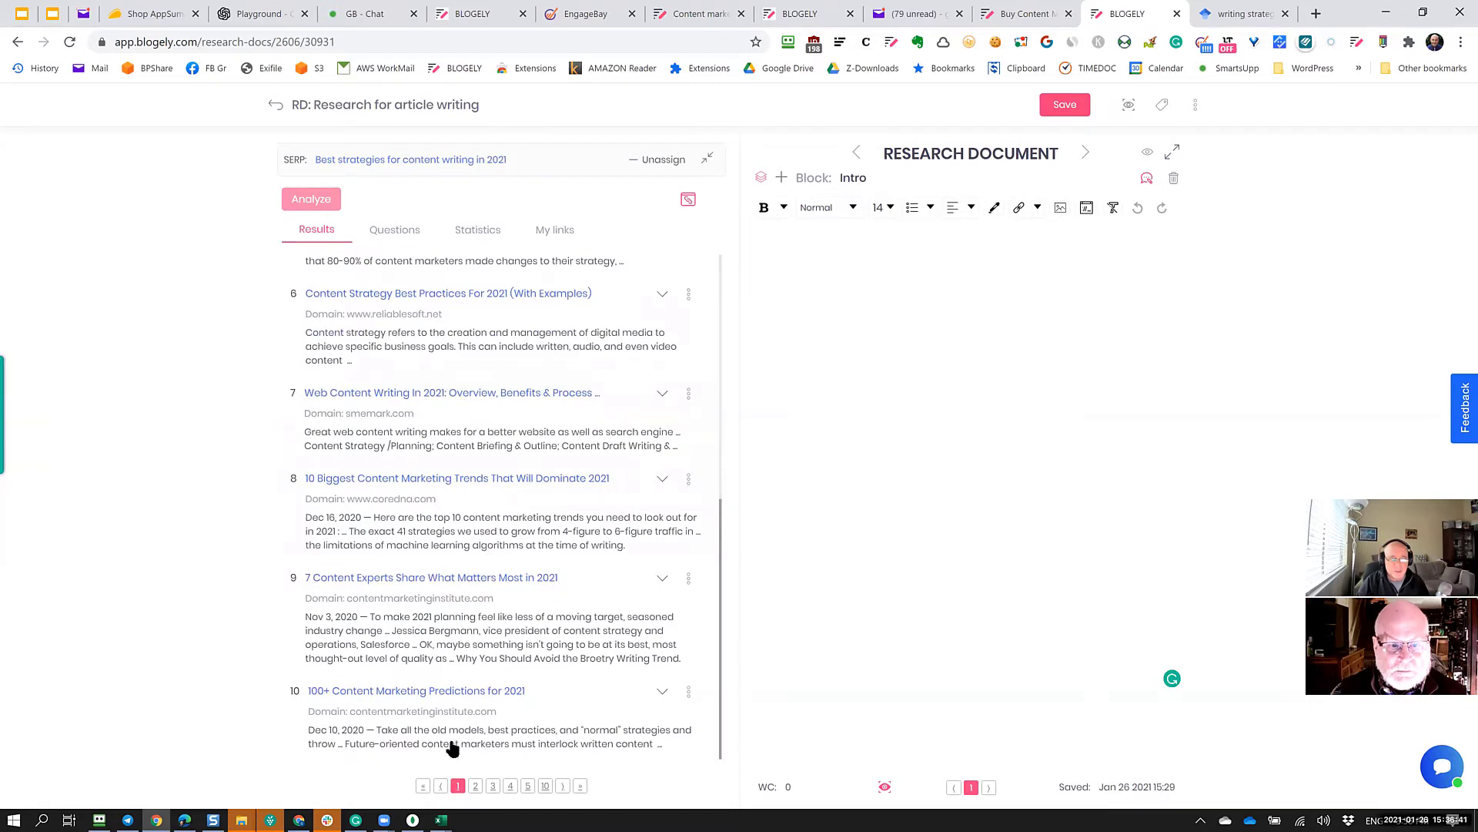
scroll(449, 731, up, 1)
click(475, 785)
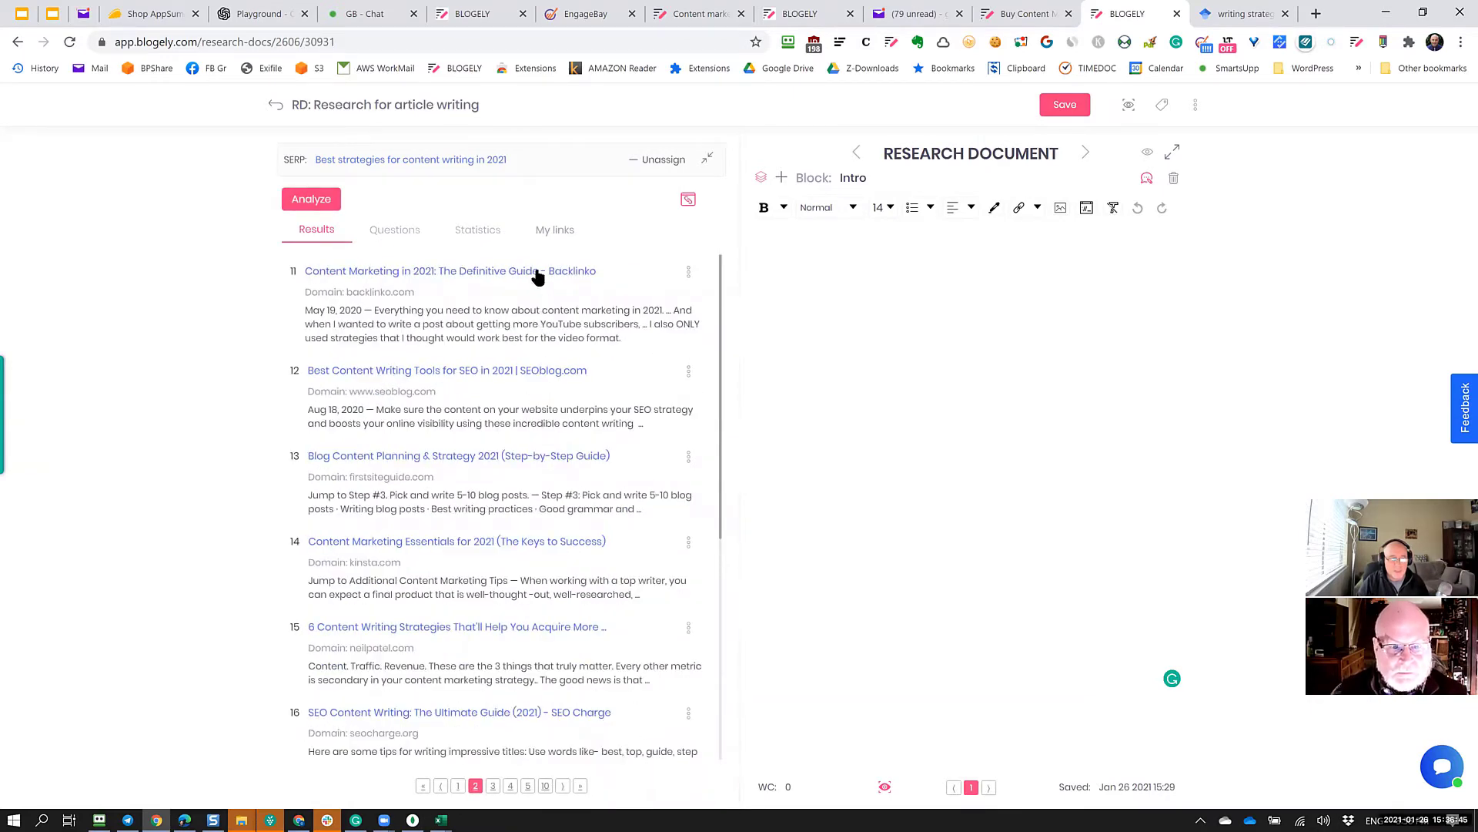
scroll(531, 308, down, 5)
scroll(445, 650, up, 5)
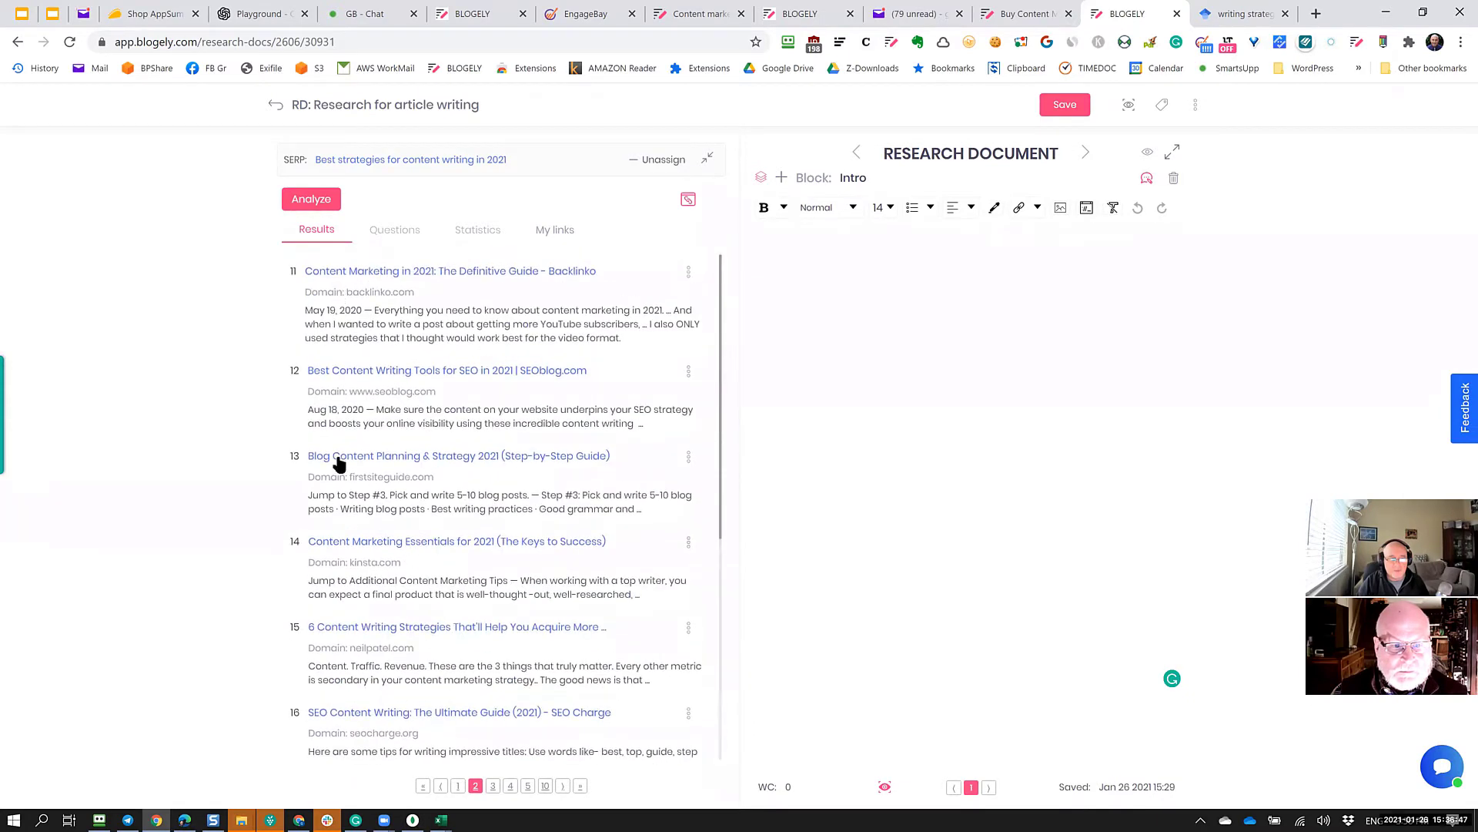
scroll(339, 464, down, 5)
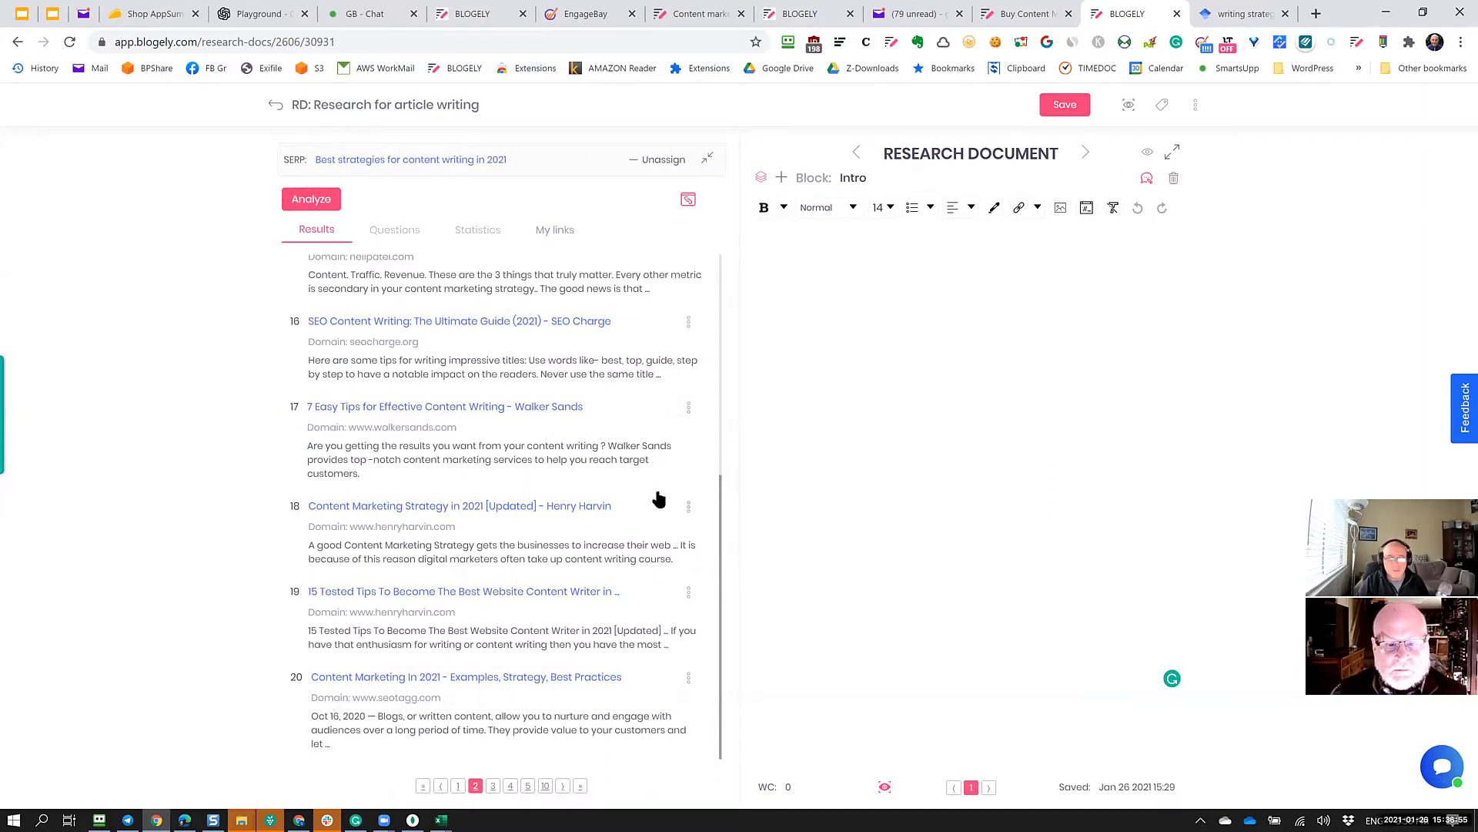
scroll(667, 739, up, 5)
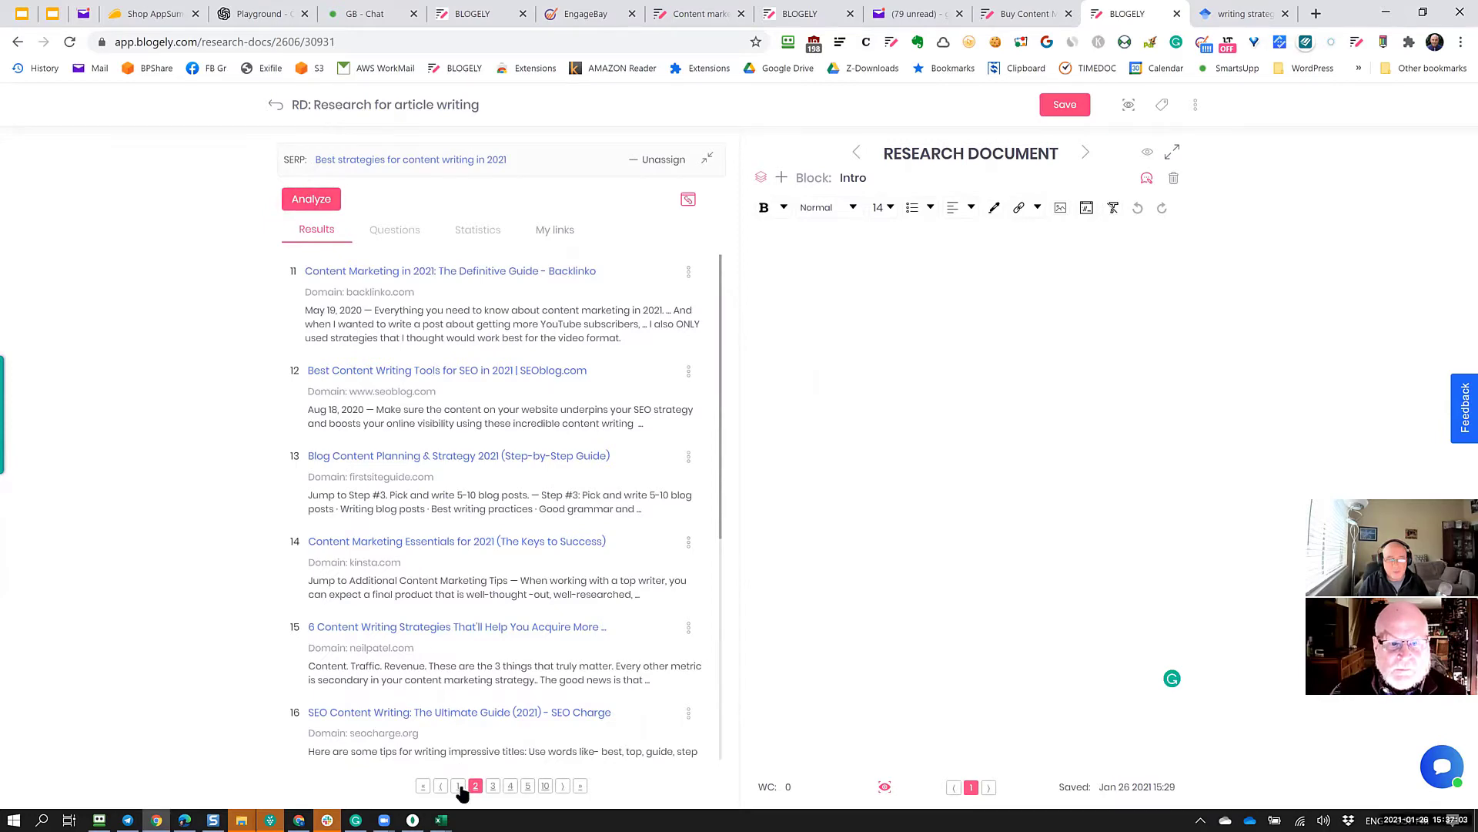
click(492, 787)
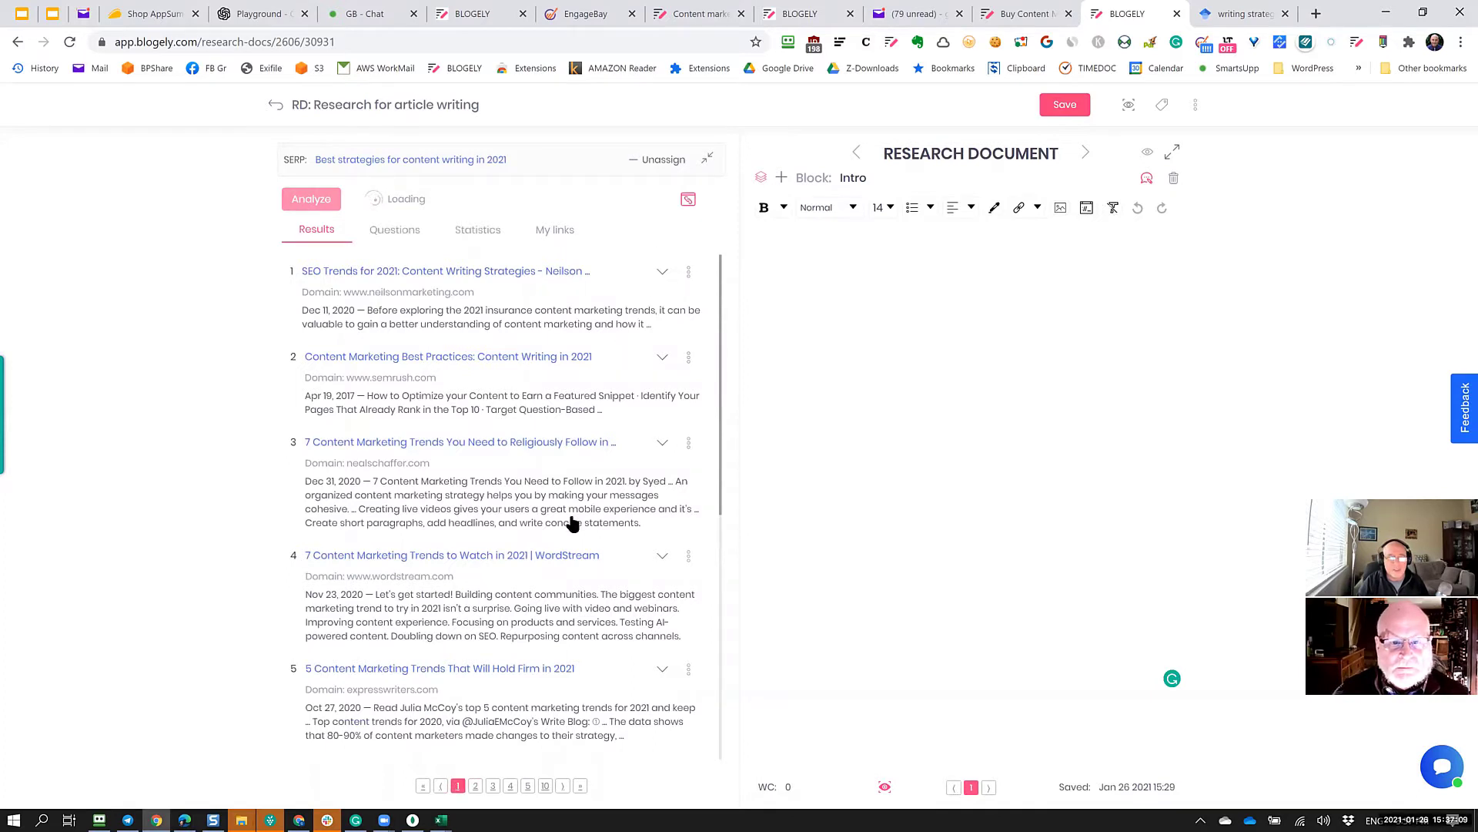
Expand the first result, "SEO Trends for 2021: Content Writing Strategies", and read its "What is Content Marketing?" section.
click(663, 274)
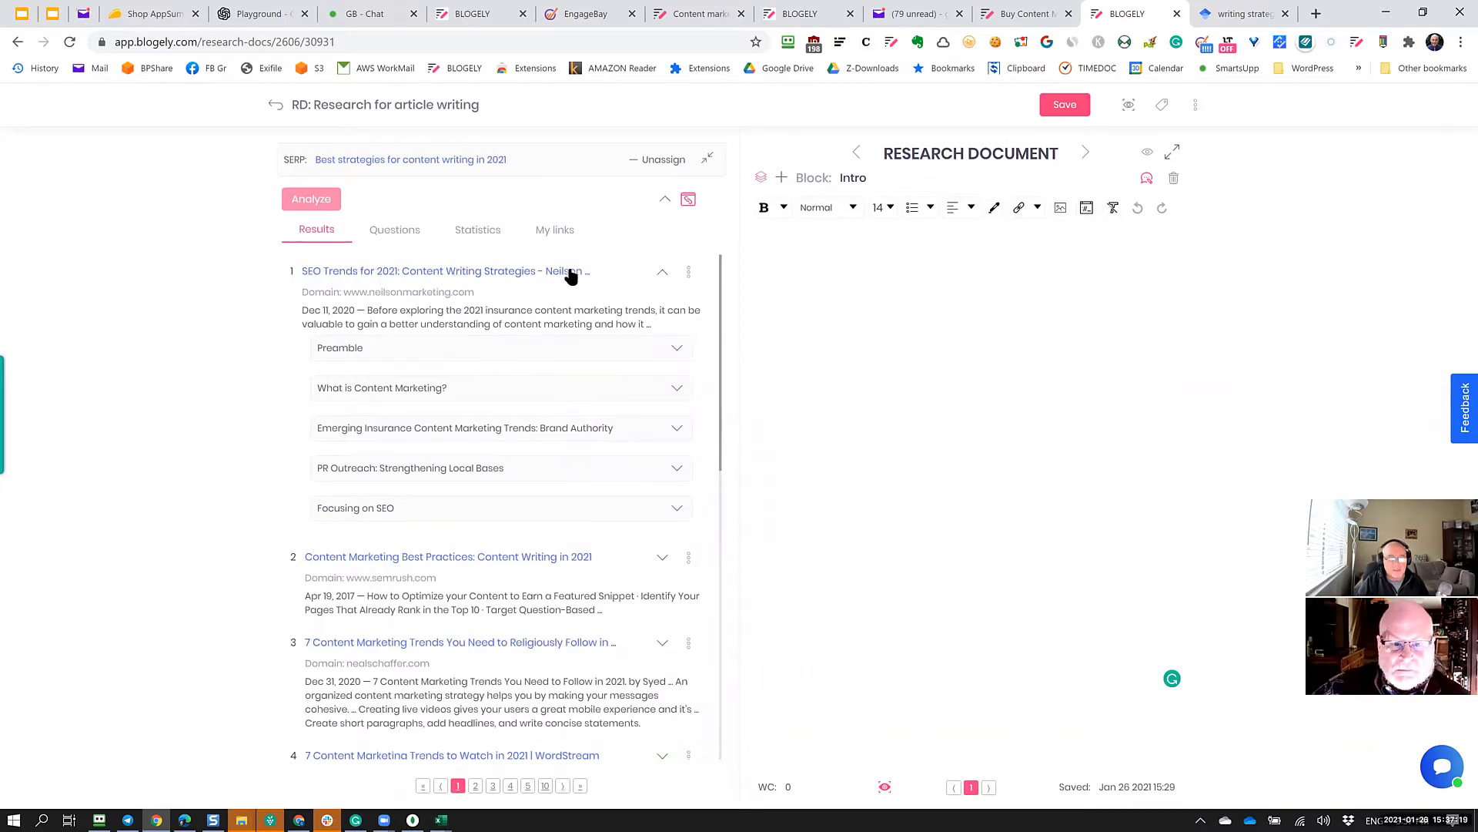
click(534, 396)
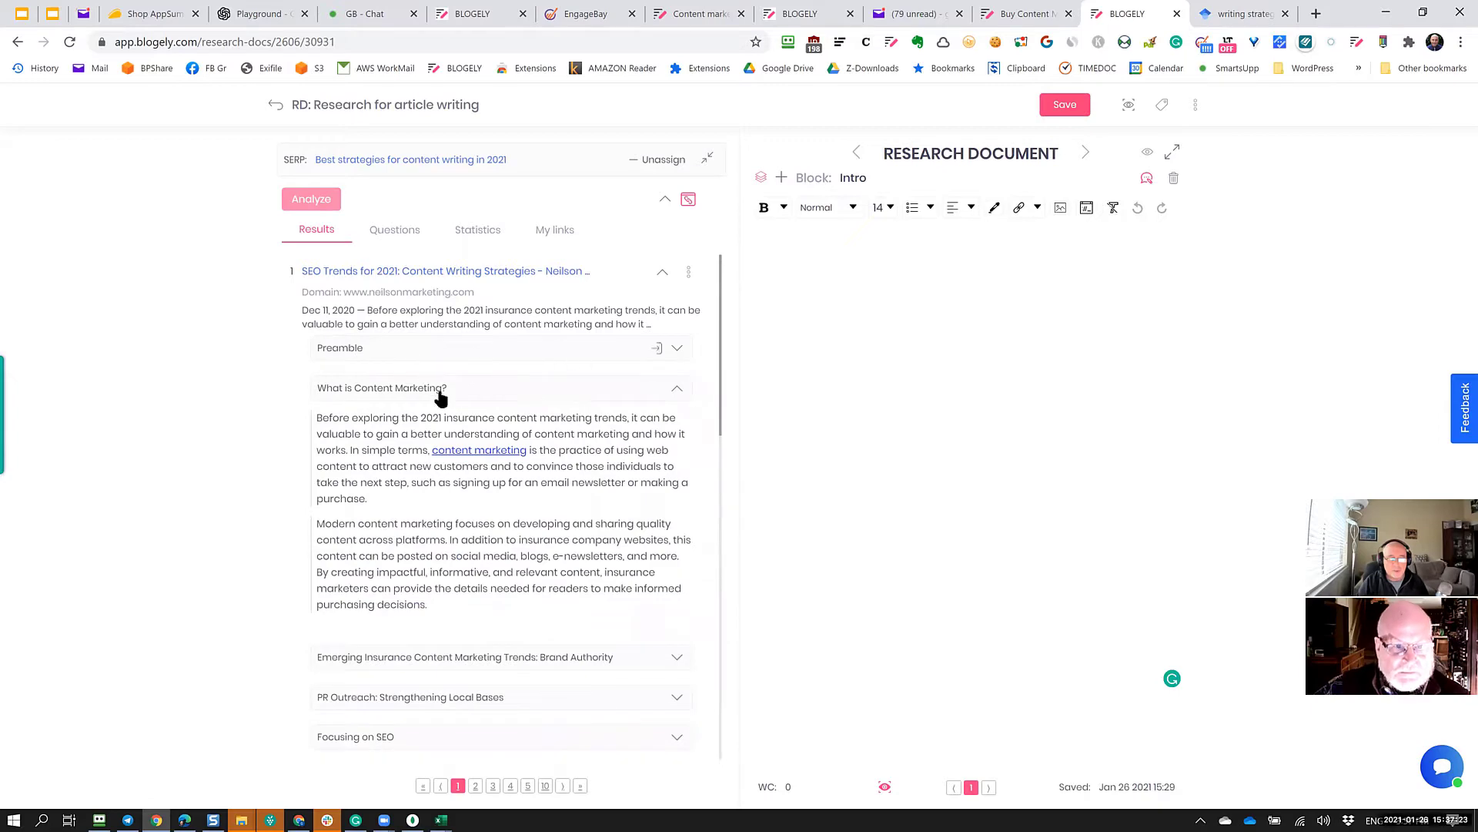
scroll(545, 720, down, 2)
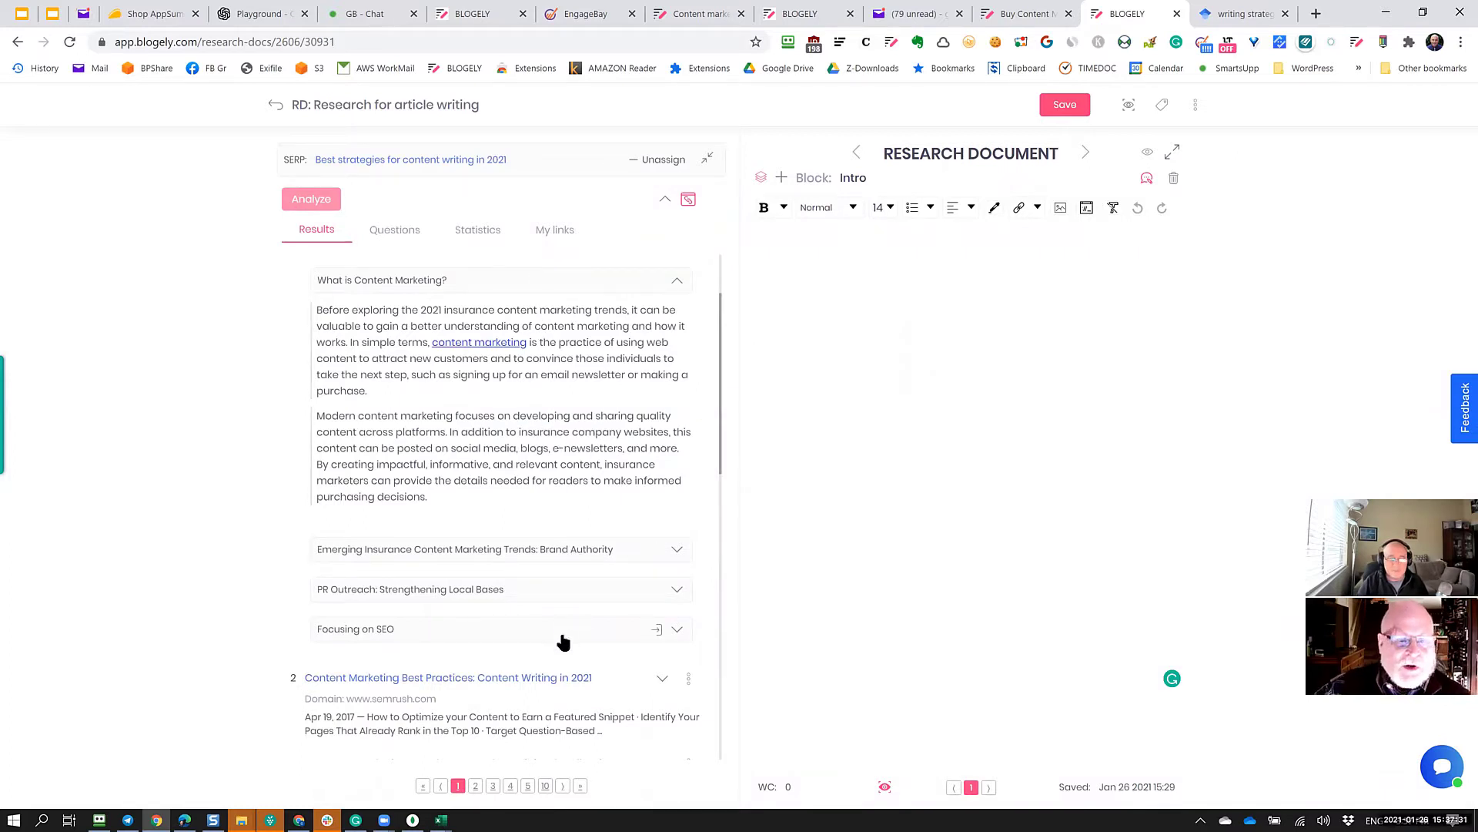
scroll(563, 641, down, 1)
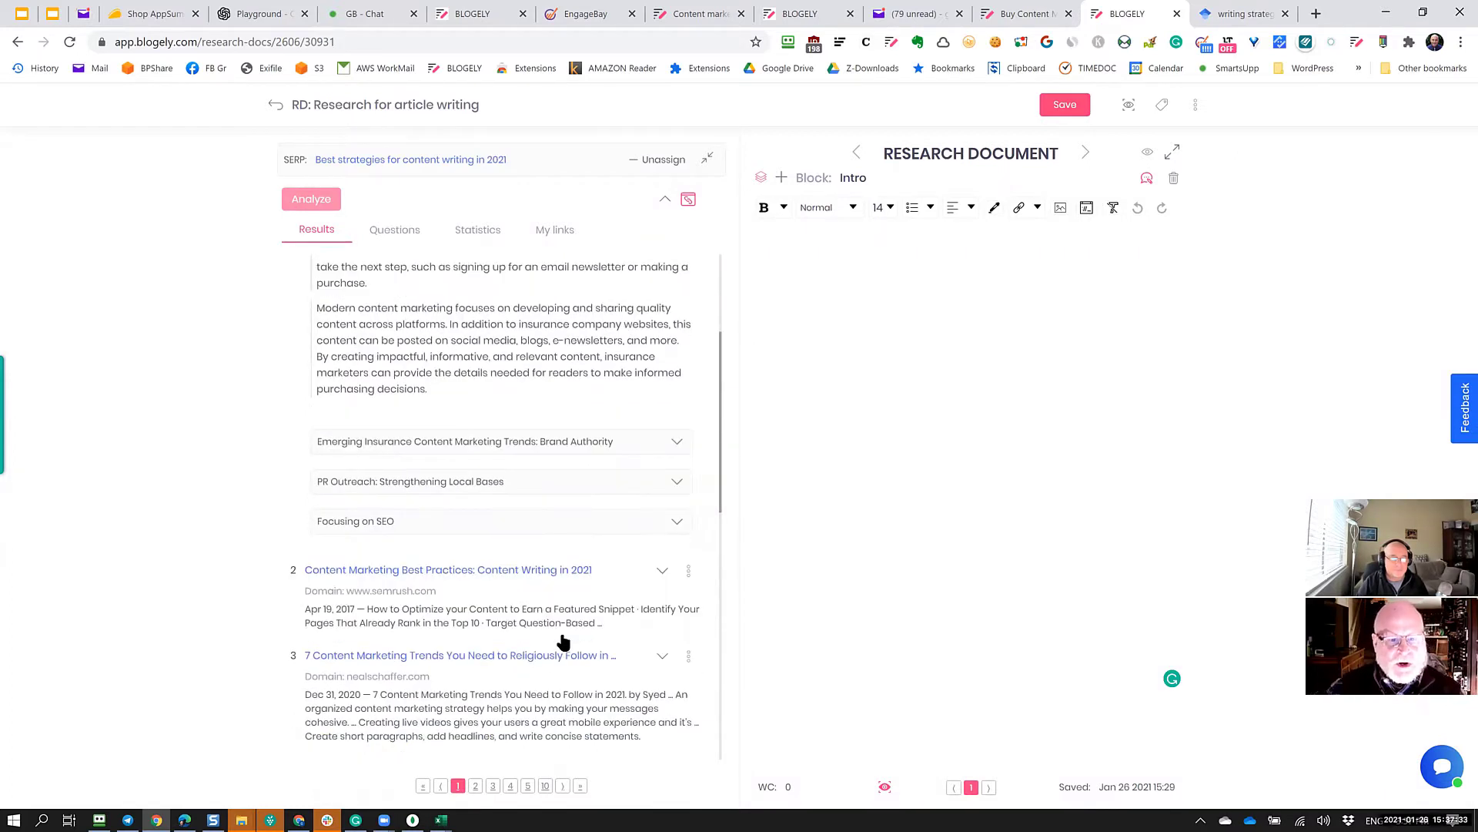
Expand and read the first result's "PR Outreach: Strengthening Local Bases" and "Emerging Insurance Content Marketing Trends: Brand Authority" sections.
click(603, 481)
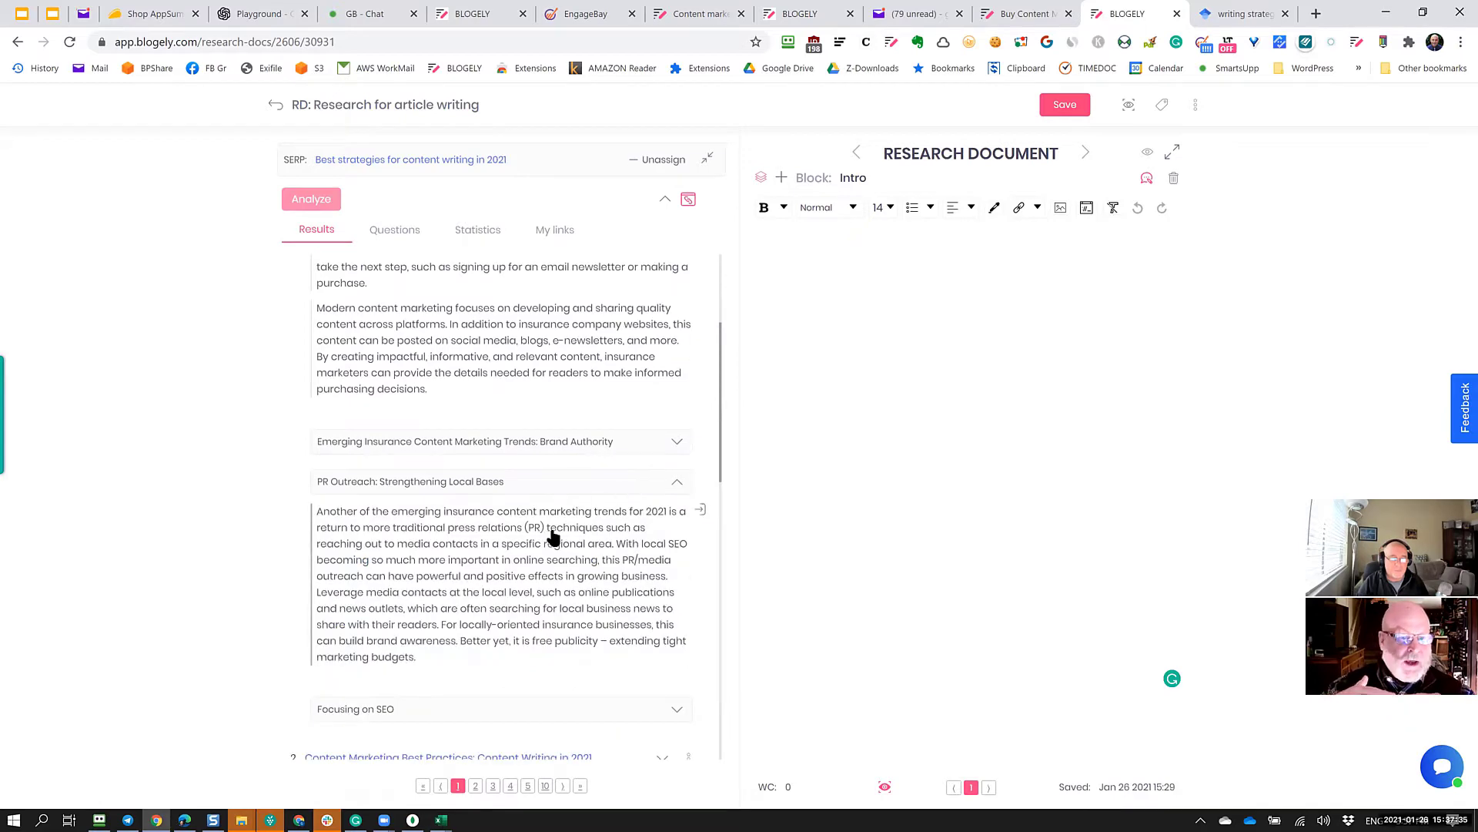
scroll(553, 537, down, 1)
scroll(553, 537, up, 1)
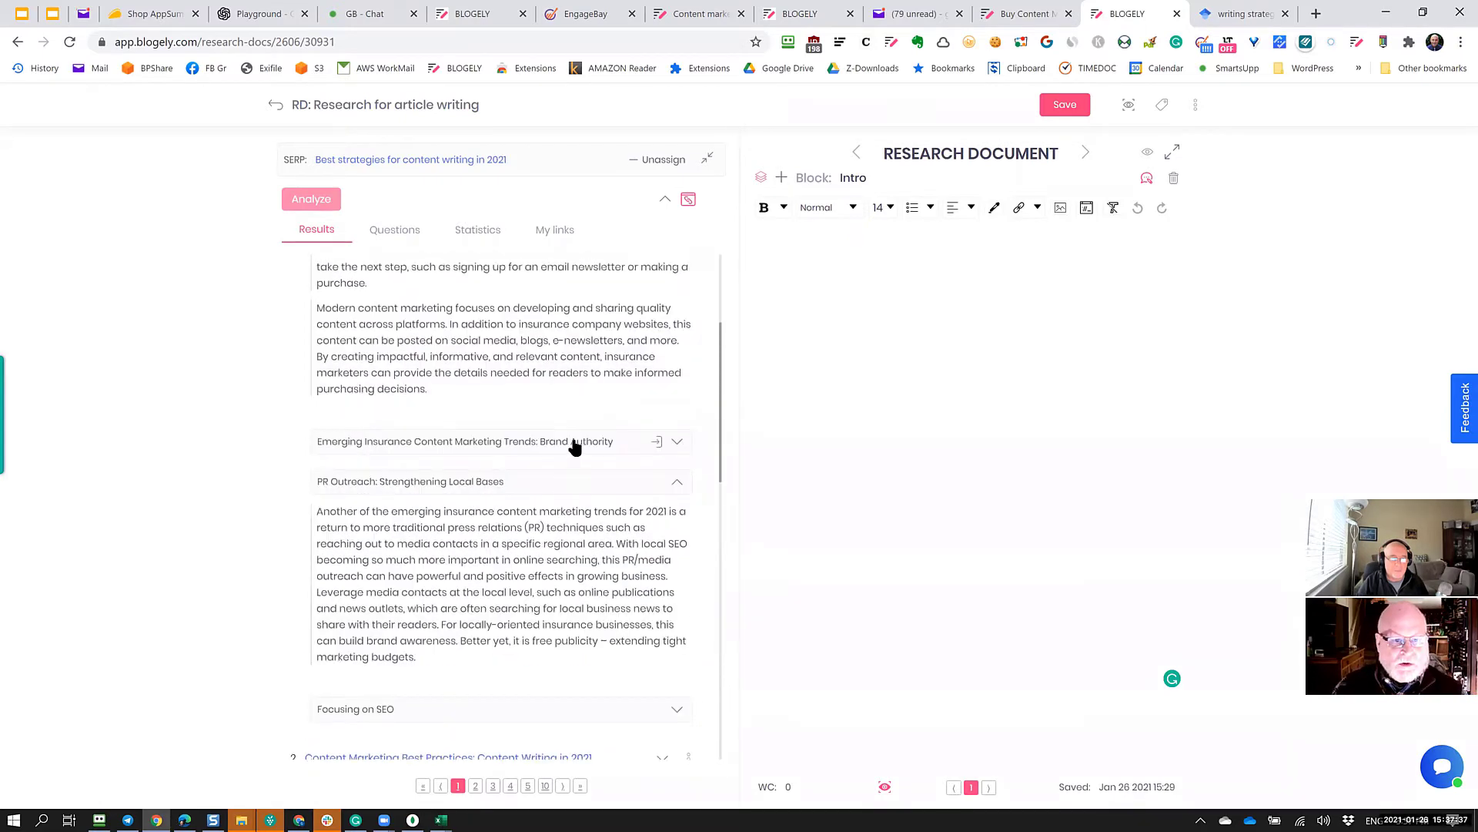
click(574, 446)
scroll(551, 504, down, 6)
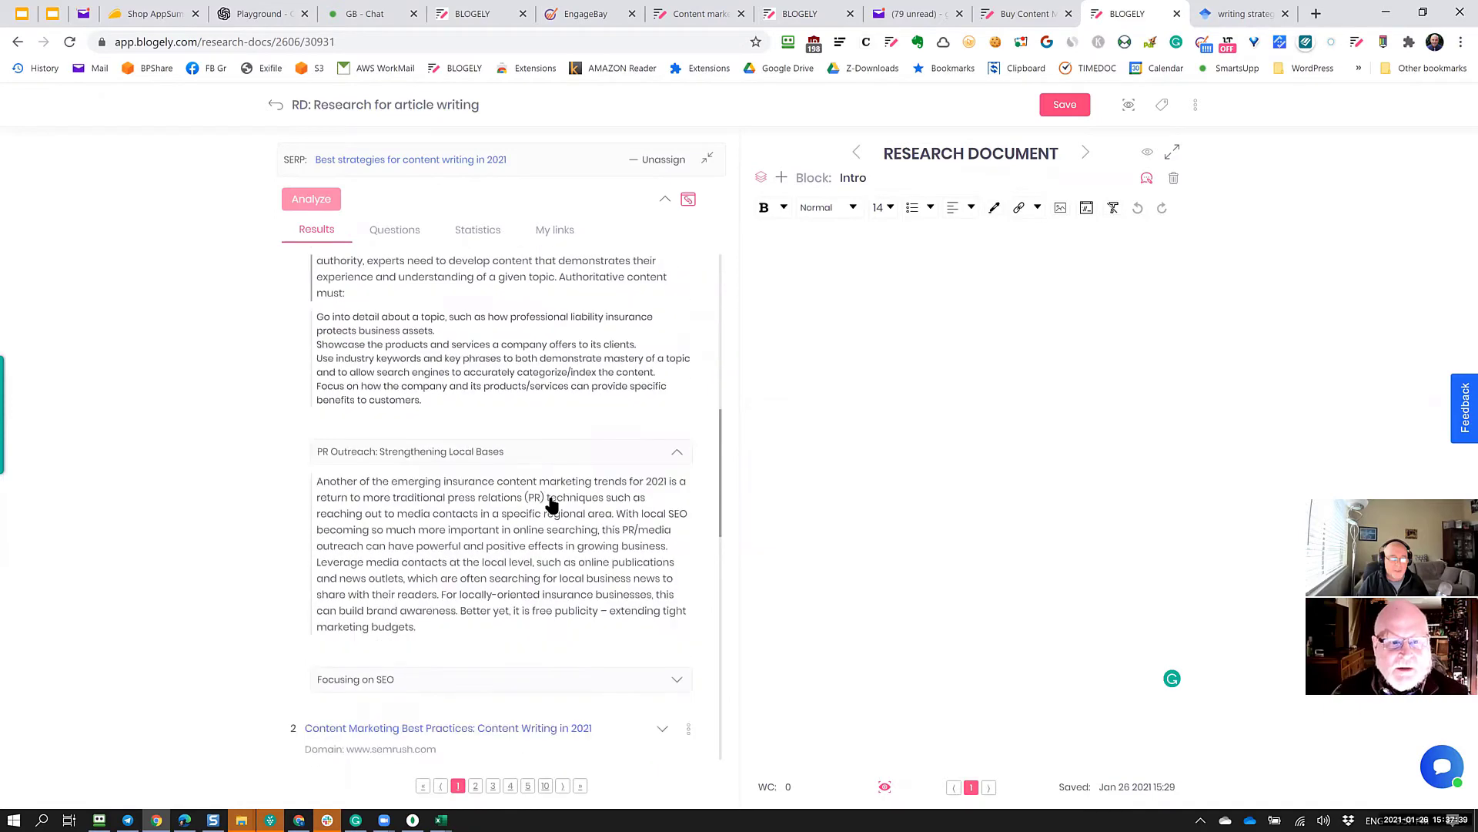
scroll(551, 505, up, 4)
scroll(551, 504, up, 3)
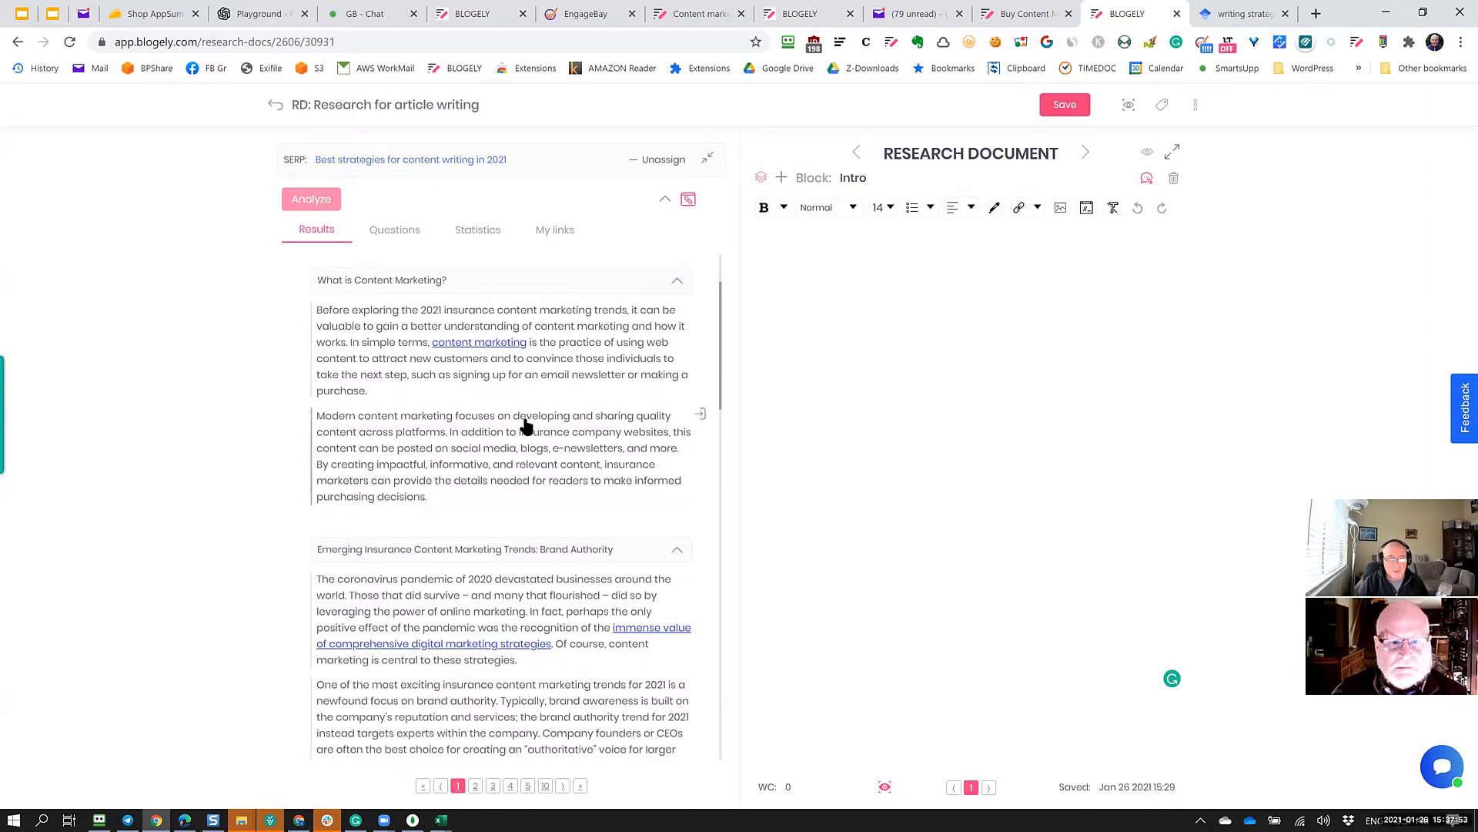
scroll(526, 426, down, 4)
scroll(526, 426, up, 4)
scroll(526, 426, up, 2)
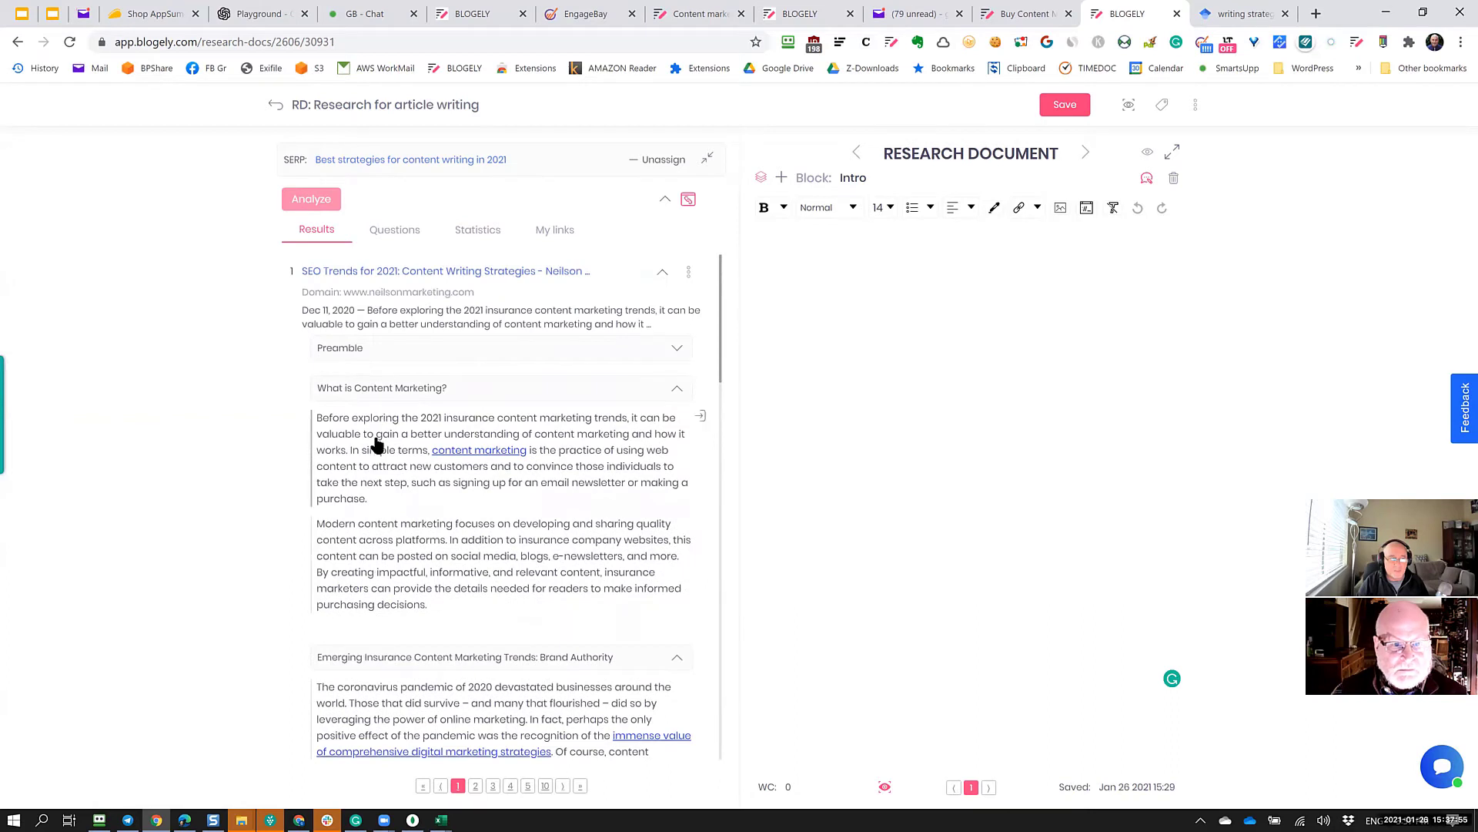
Insert the first paragraph of "What is Content Marketing?" into the Intro block and check its source link.
click(394, 469)
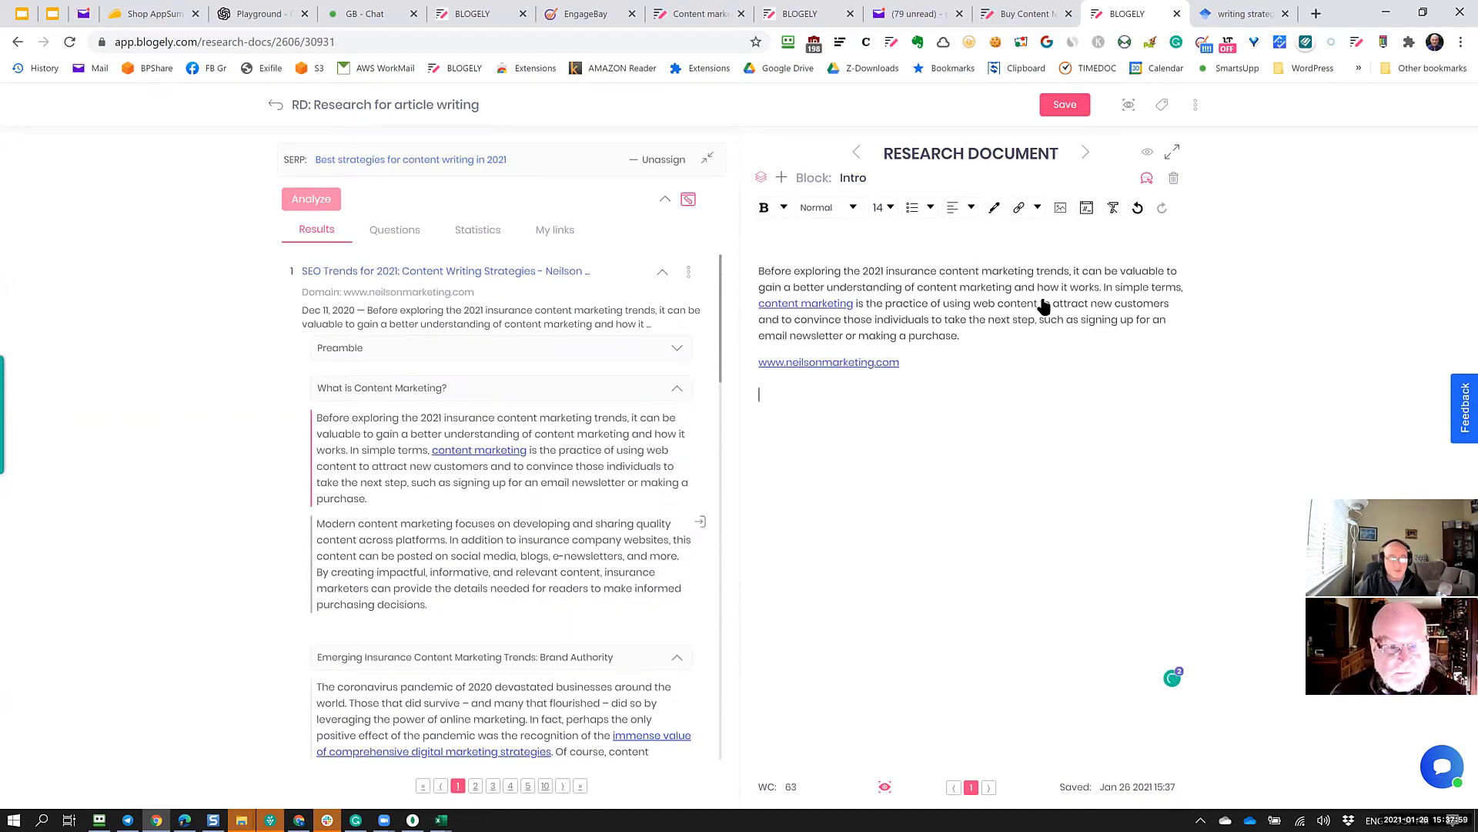
double_click(821, 368)
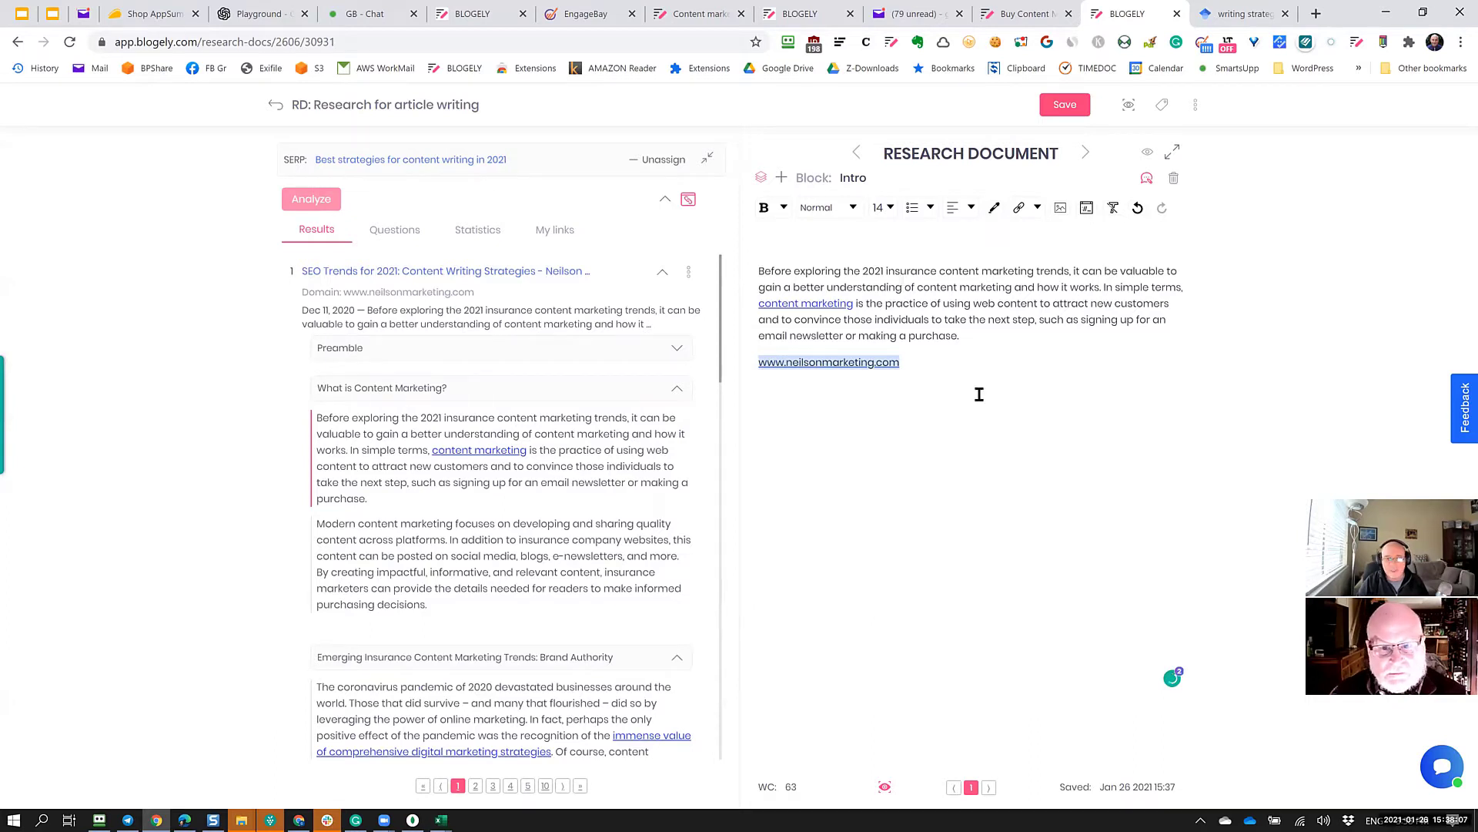
click(535, 556)
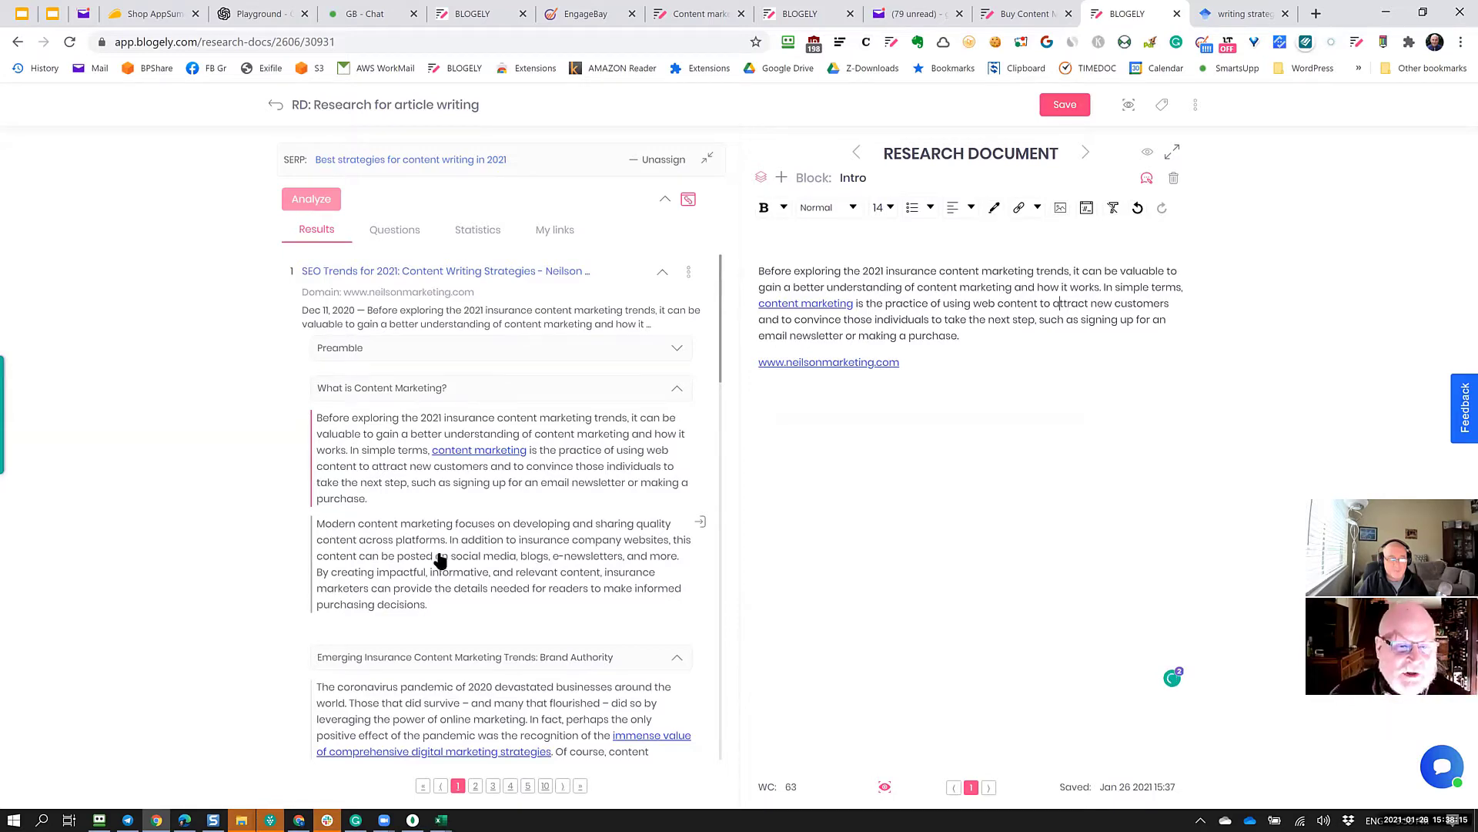
Insert the coronavirus pandemic paragraph and the "One of the most exciting" paragraph from the Brand Authority section into the Intro block.
scroll(504, 451, down, 4)
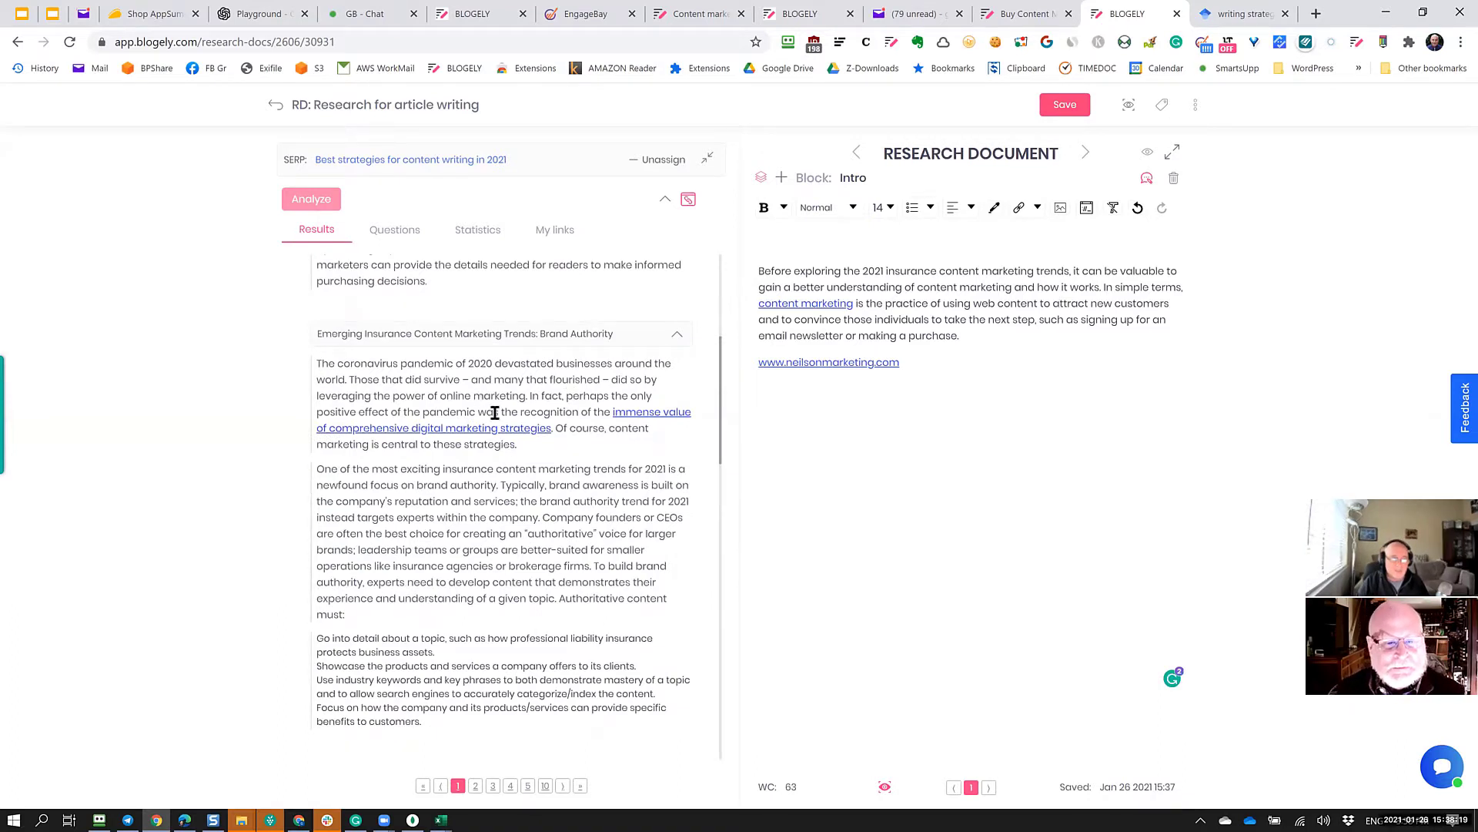
click(579, 474)
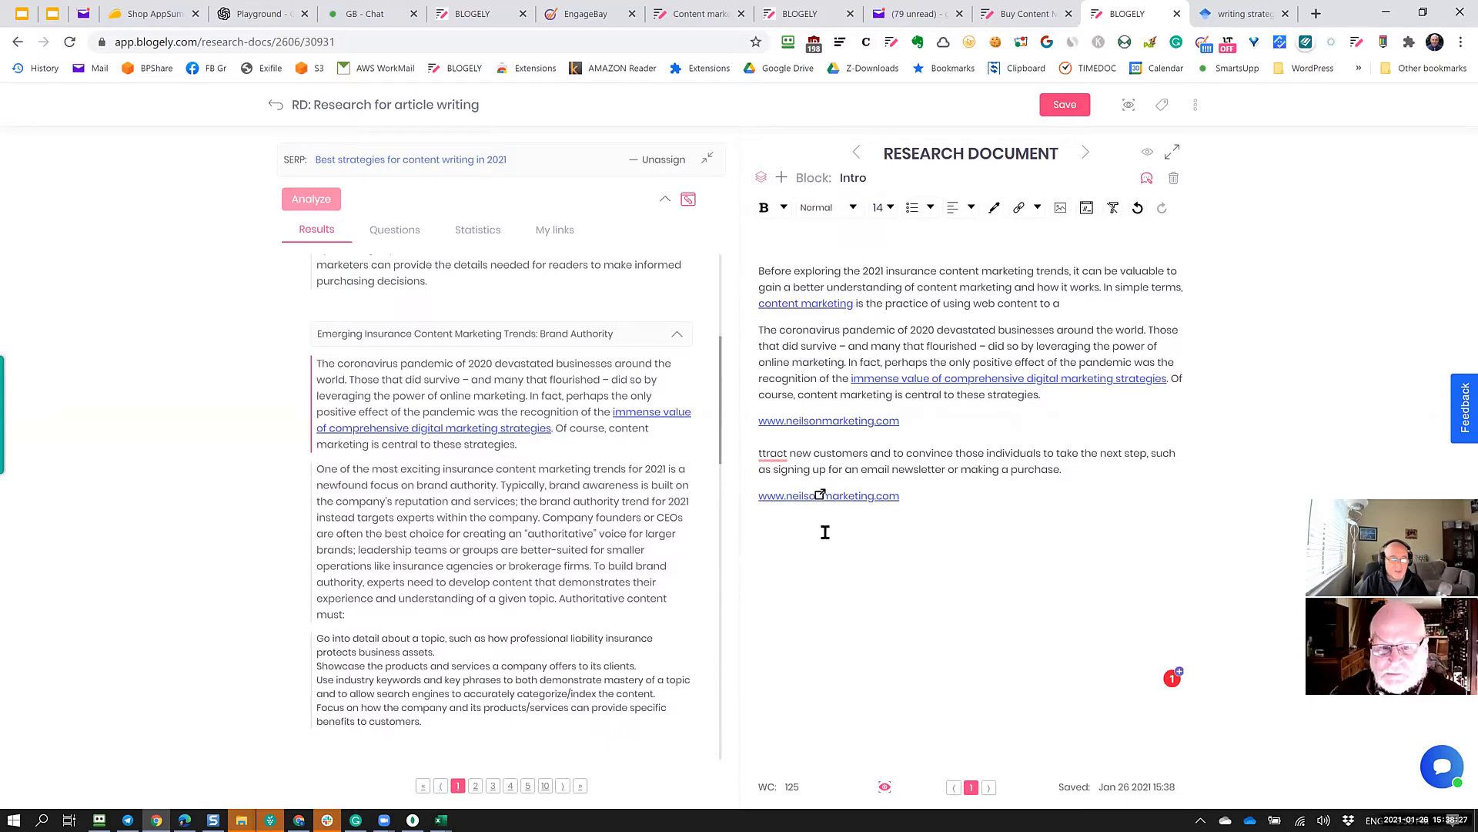
click(465, 549)
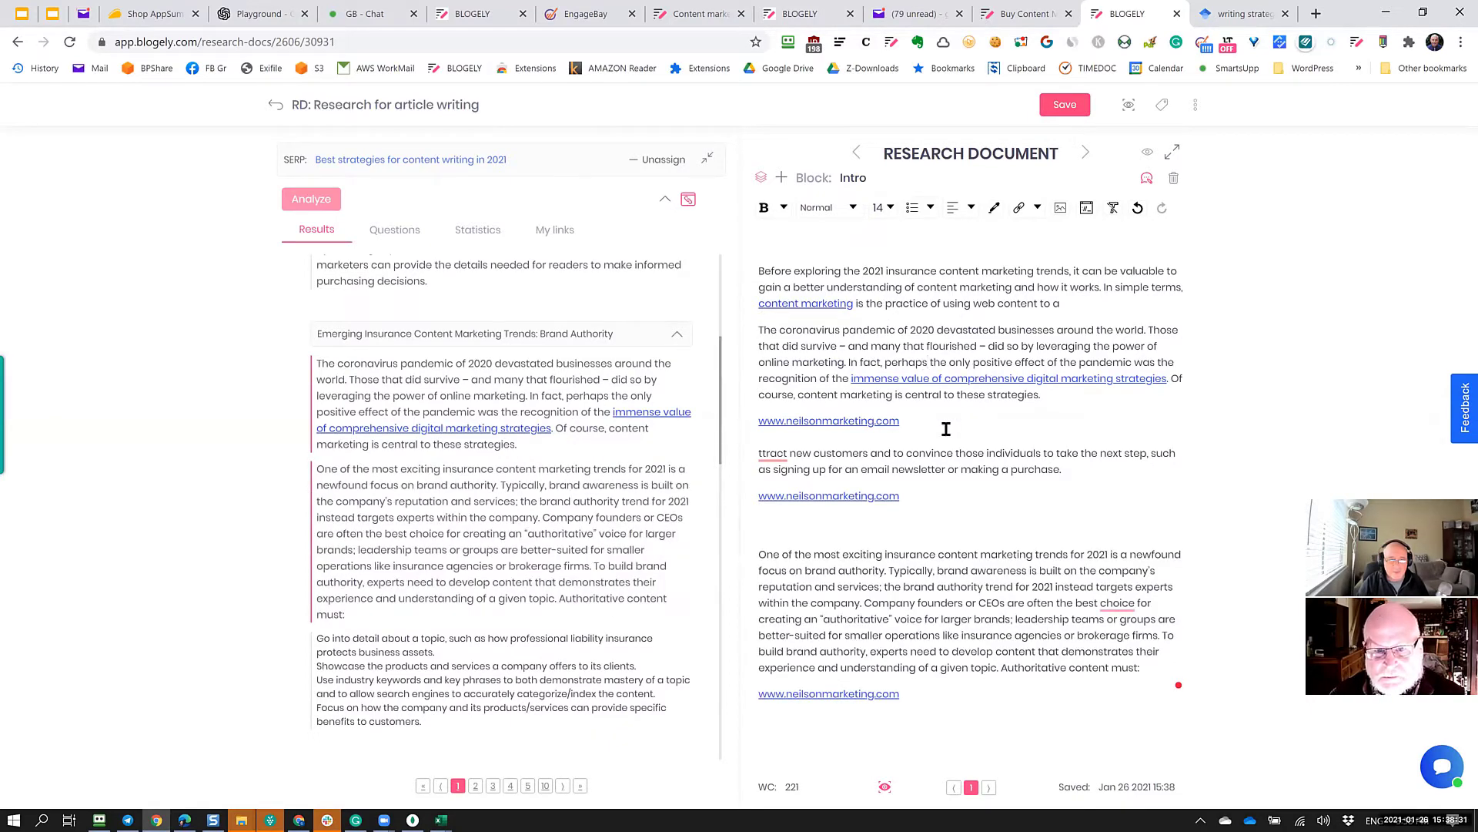
Delete the coronavirus paragraph, the split text from "content marketing is the practice" onward, their source links and the empty line left between paragraphs.
drag(903, 422, 737, 321)
key(BackSpace)
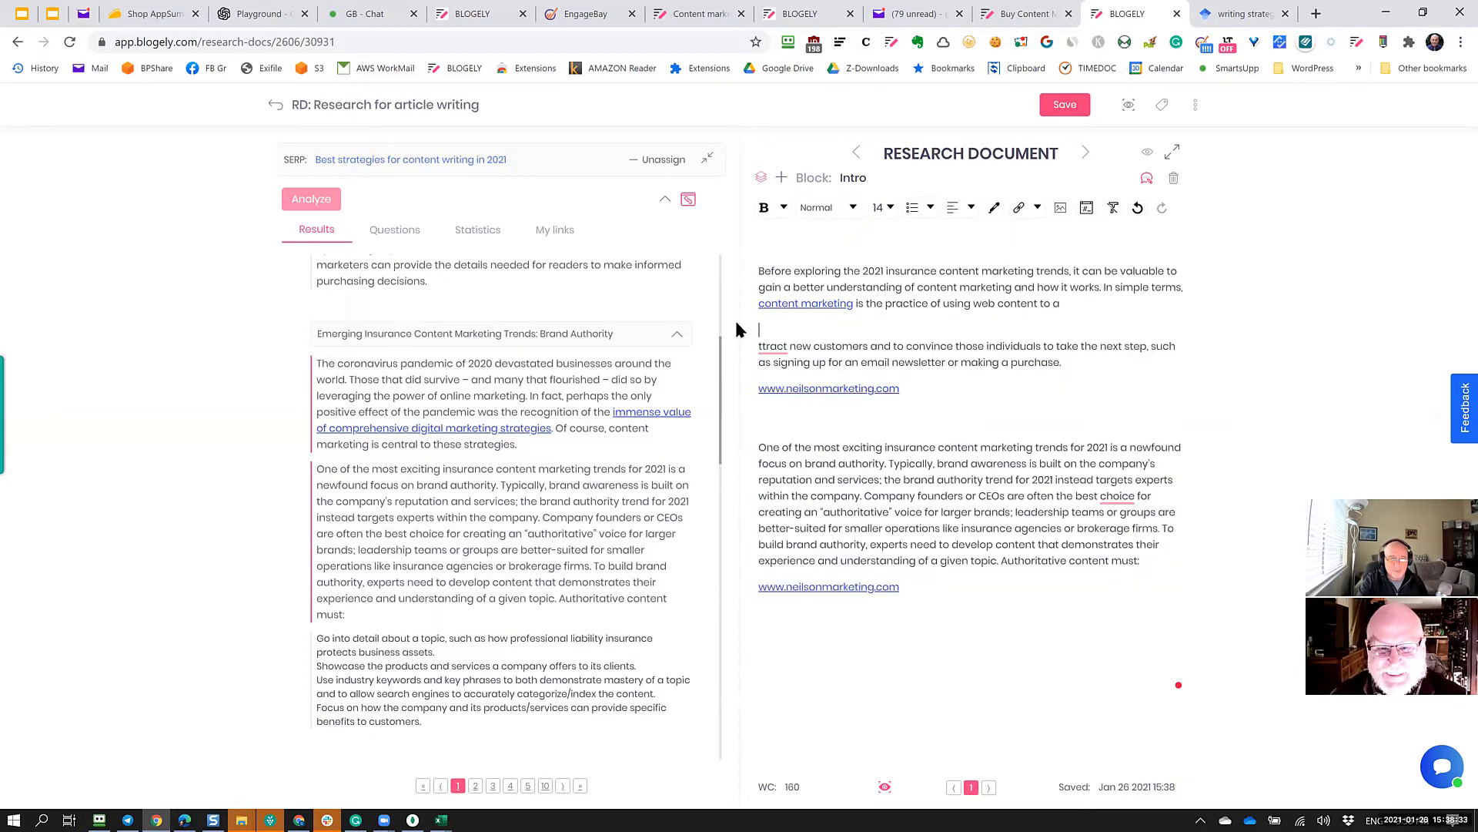
drag(899, 387, 722, 317)
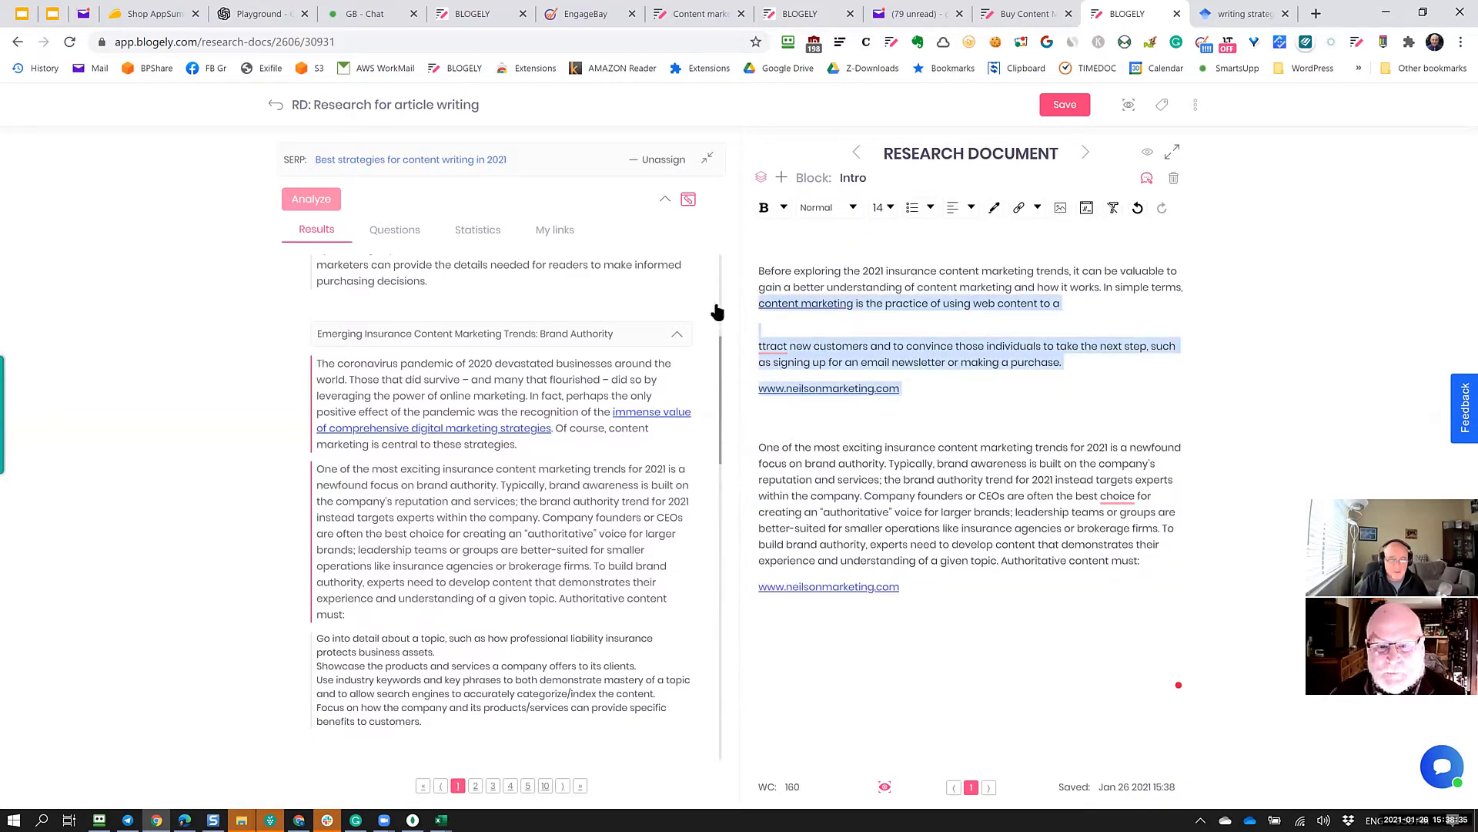
key(BackSpace)
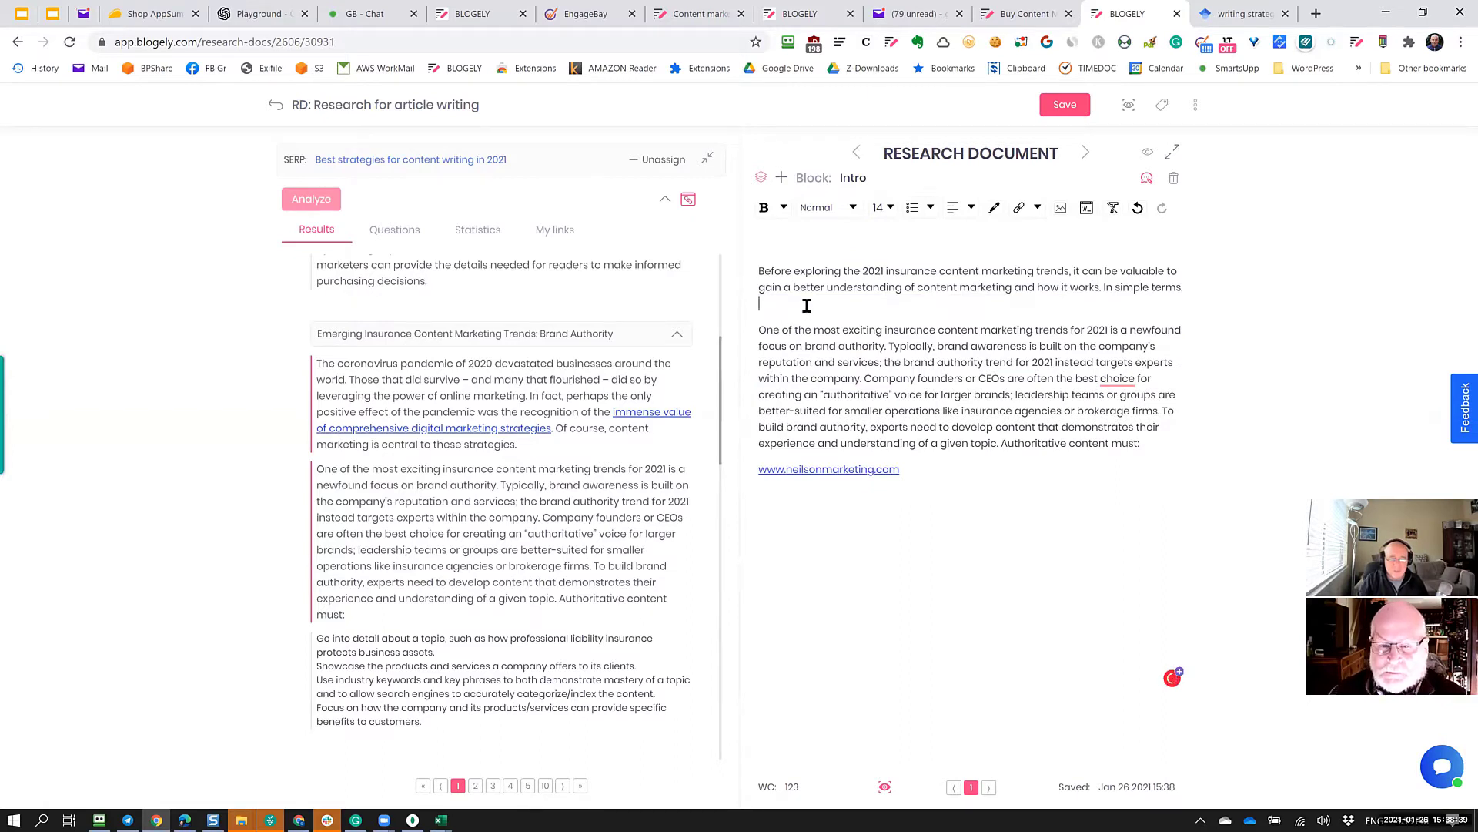
key(BackSpace)
Remove the blank line above the first paragraph of the Intro block.
click(936, 489)
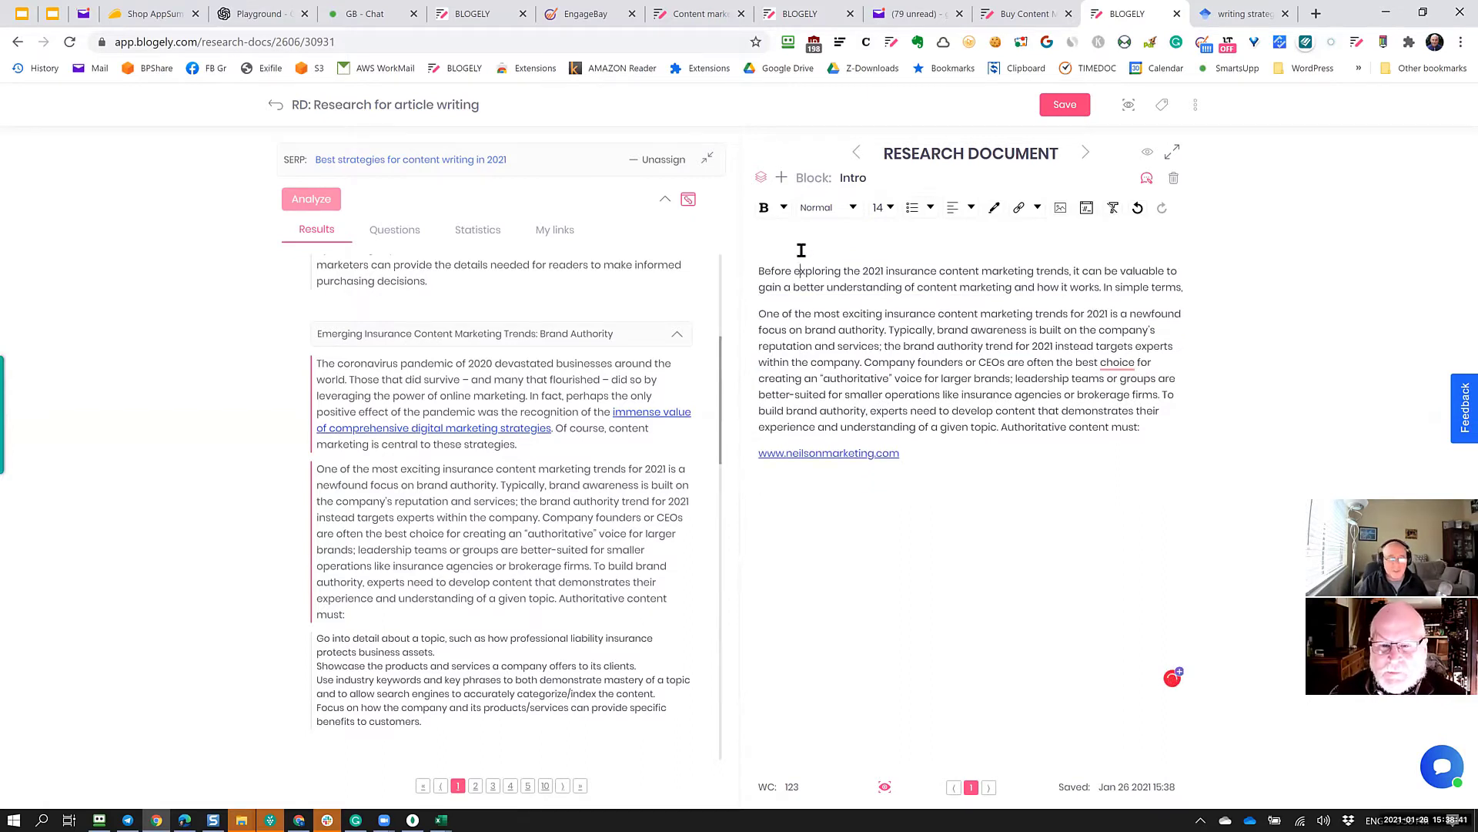
click(808, 246)
key(Delete)
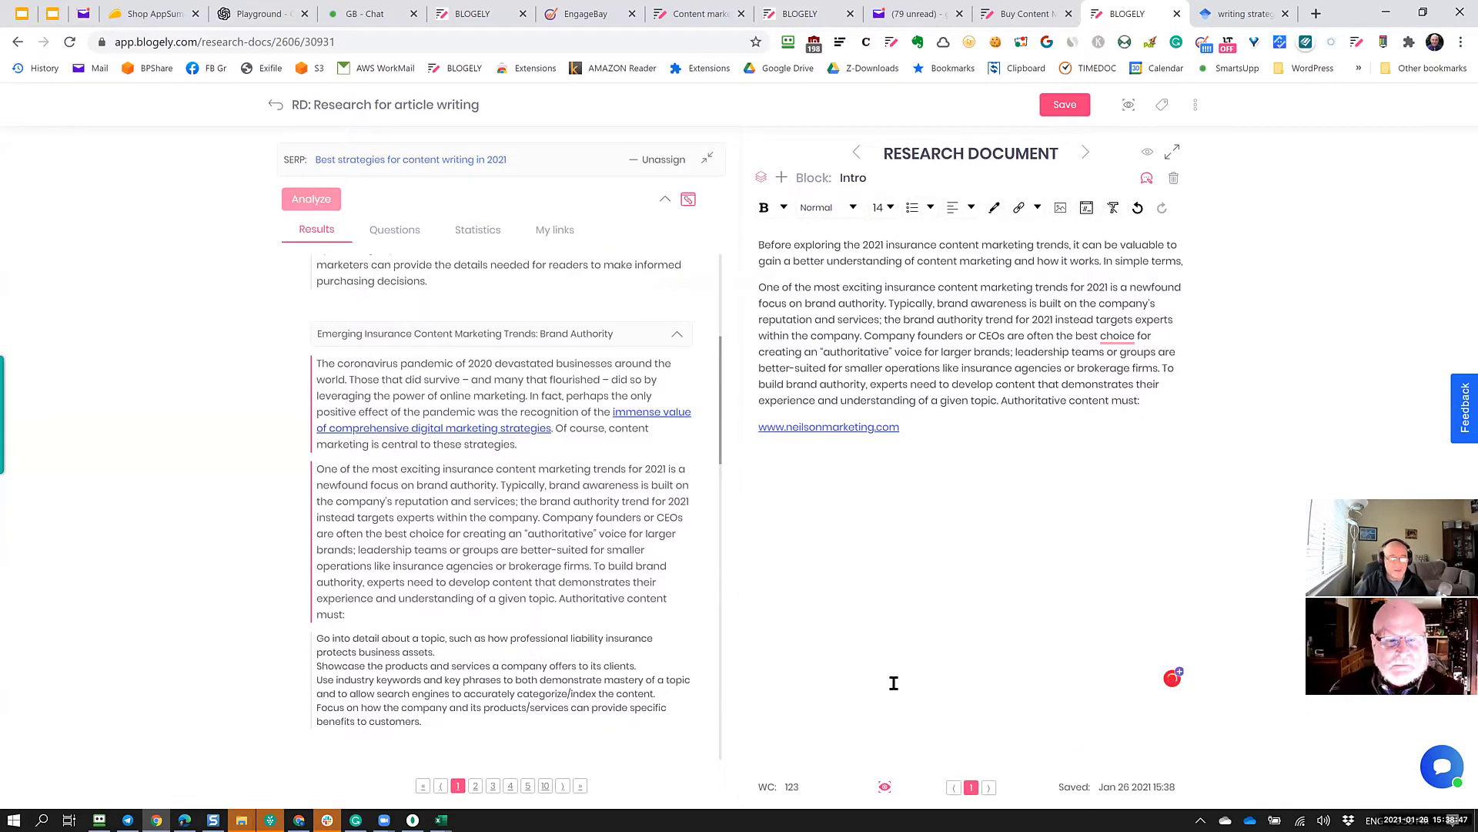
click(853, 582)
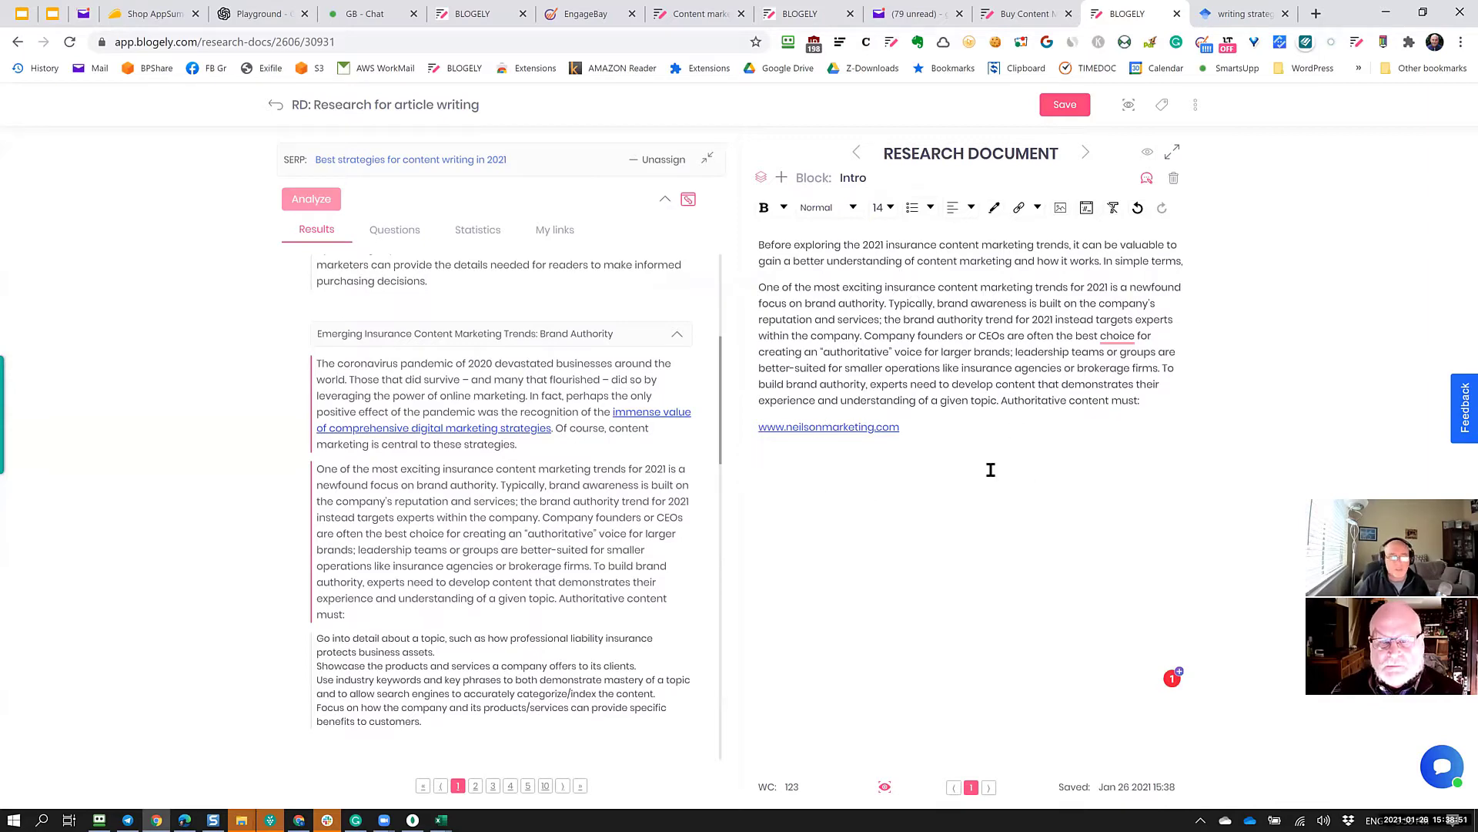
Collapse the first result, "SEO Trends for 2021", and expand it again to view its sections.
scroll(539, 455, up, 5)
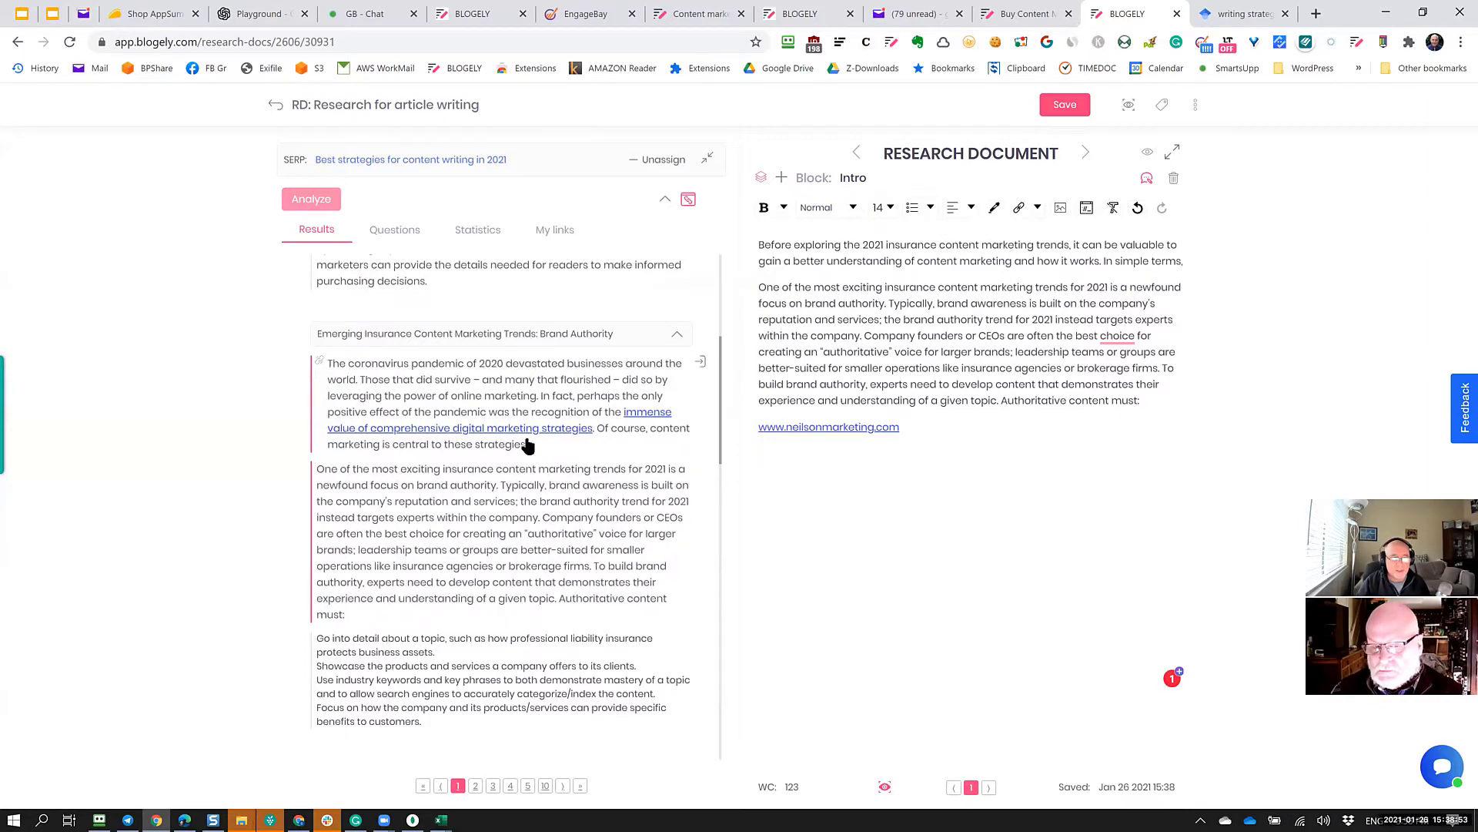
click(663, 273)
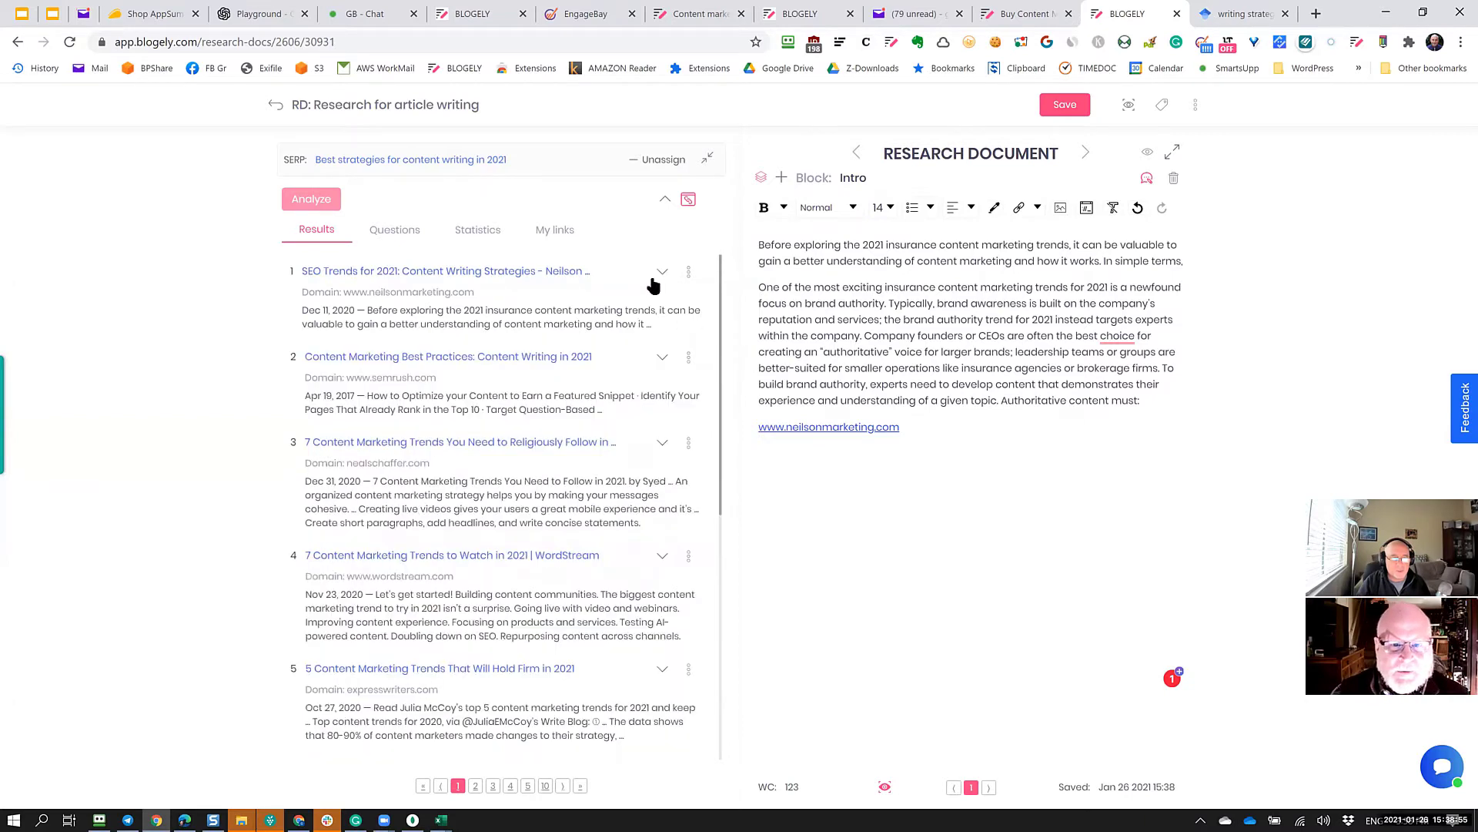
click(663, 274)
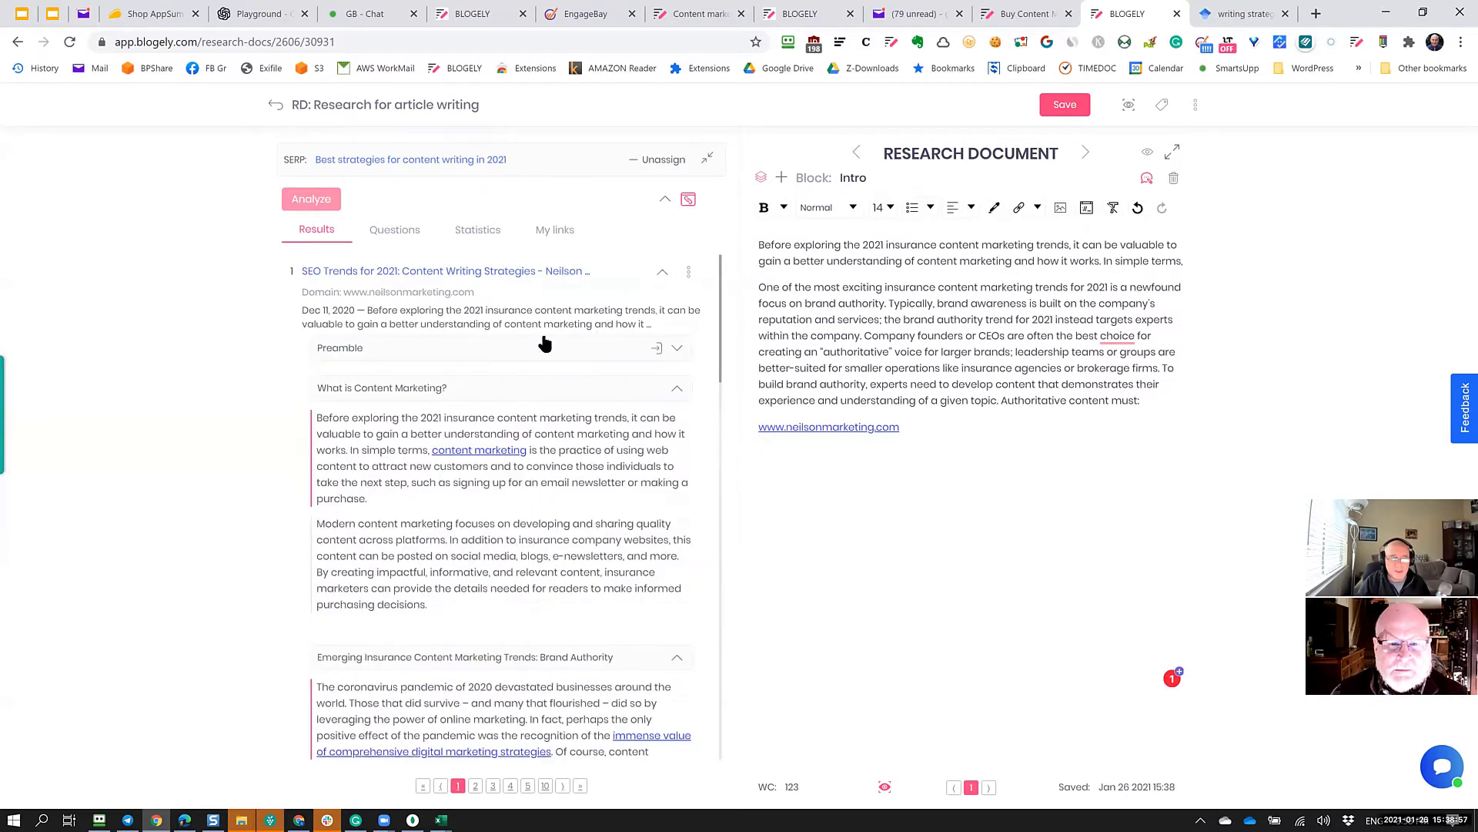
scroll(545, 342, down, 5)
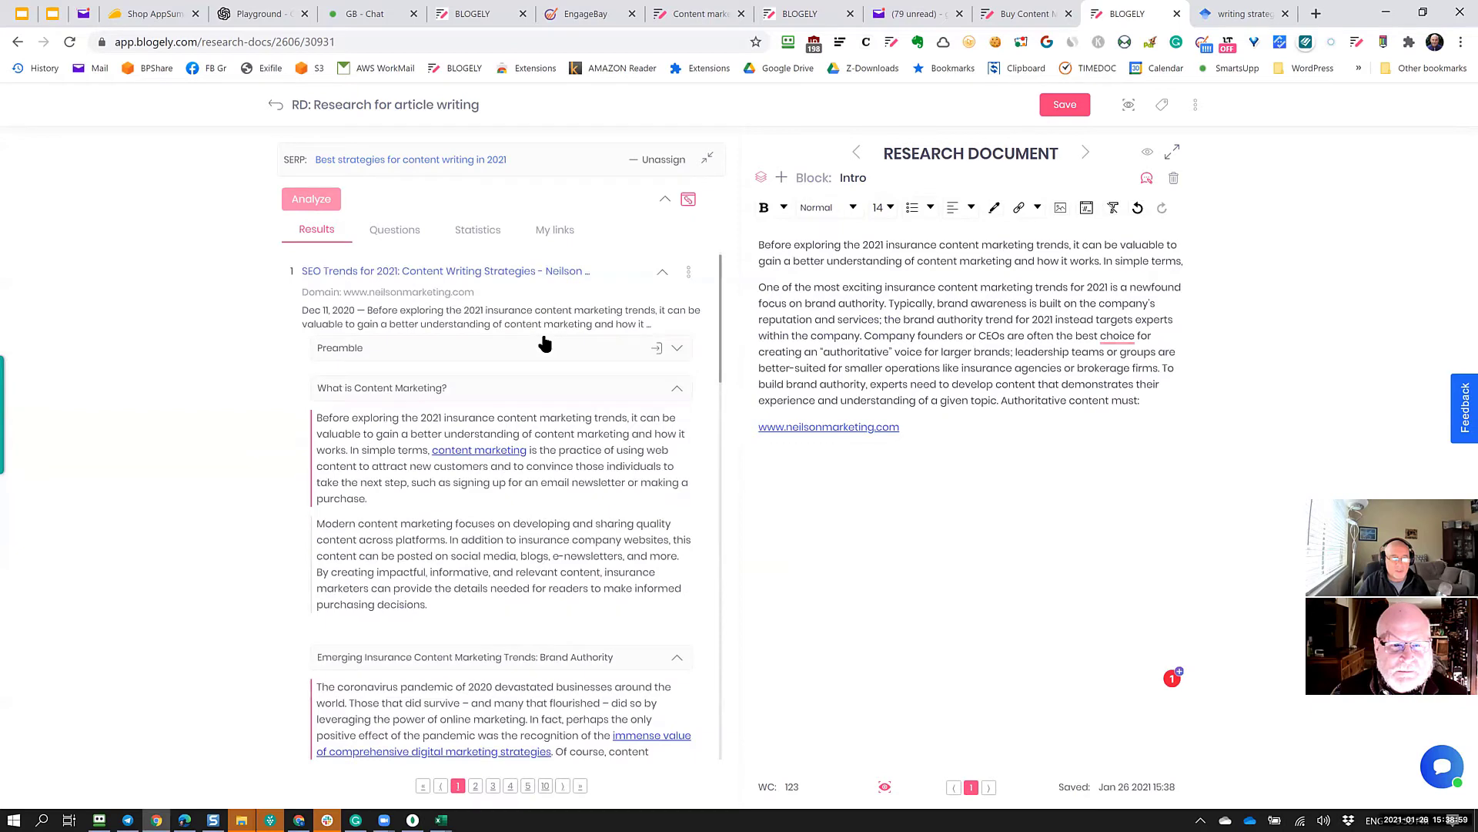
Collapse the open sections of the first result, including "What is Content Marketing?" and "Emerging Insurance Content Marketing Trends: Brand Authority".
click(478, 389)
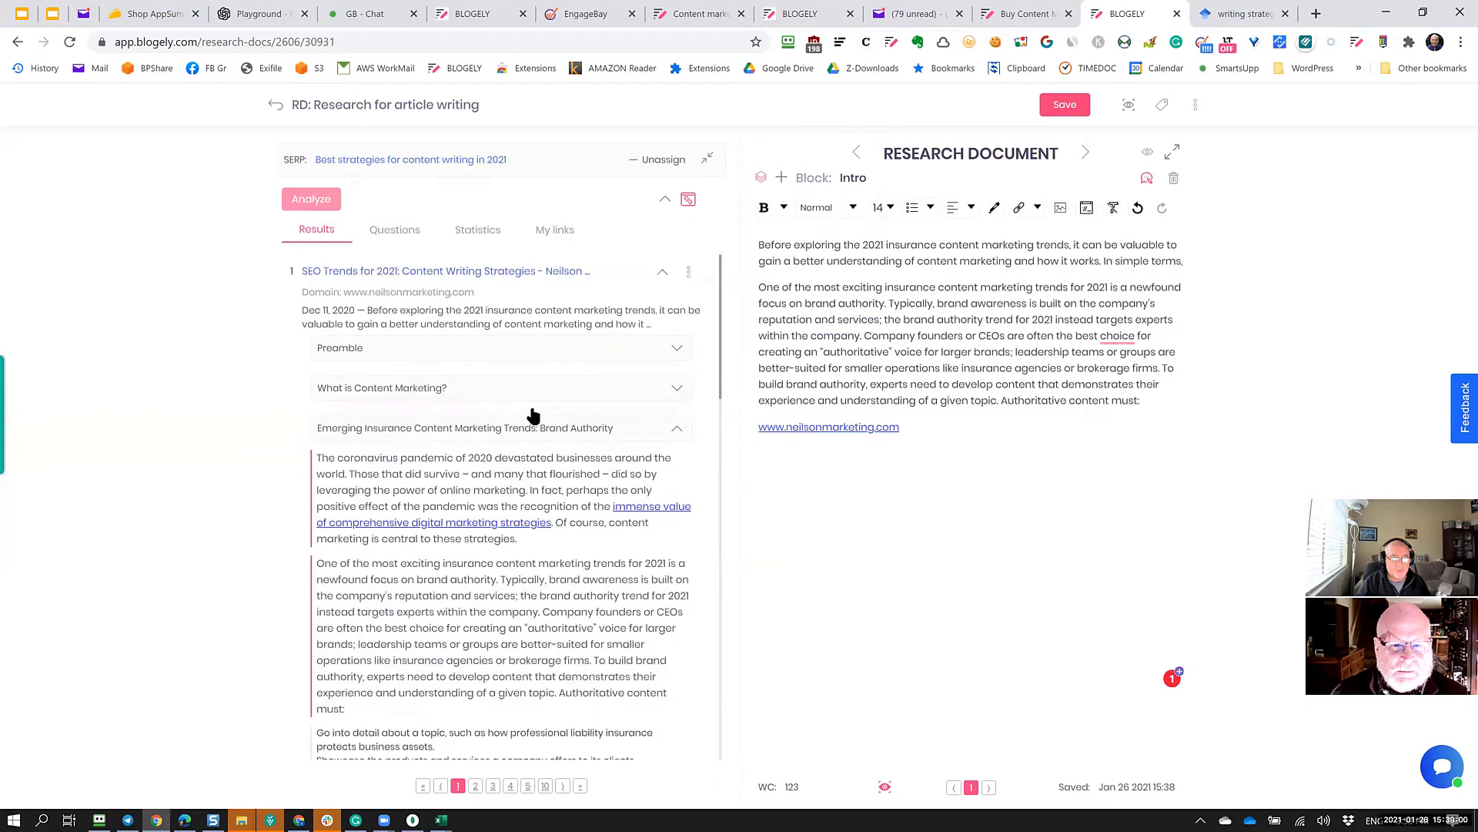
click(578, 433)
click(547, 477)
Expand the third result, "7 Content Marketing Trends You Need to Religiously Follow", and read through its Preamble section.
scroll(548, 478, down, 4)
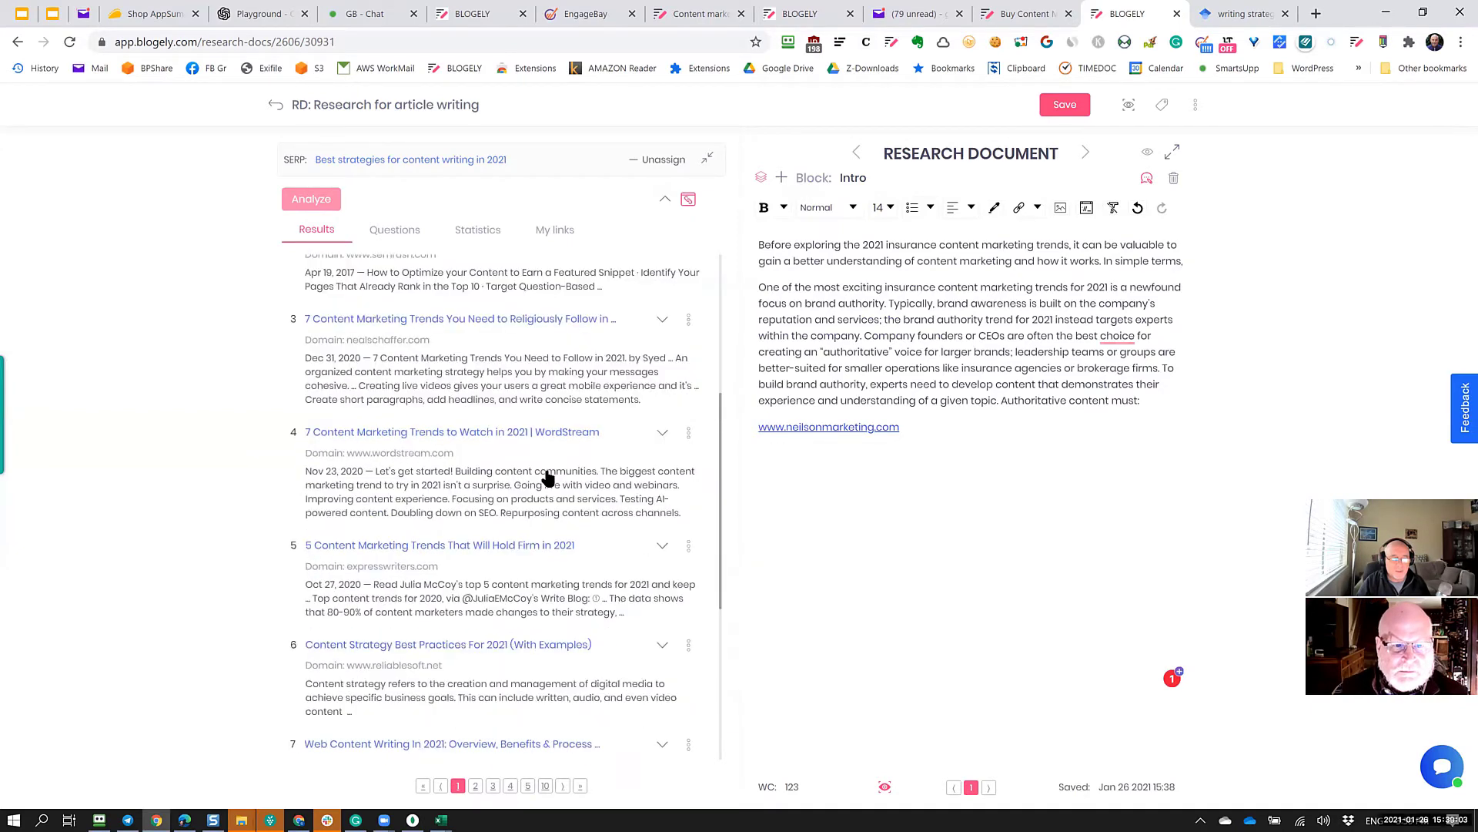
click(661, 319)
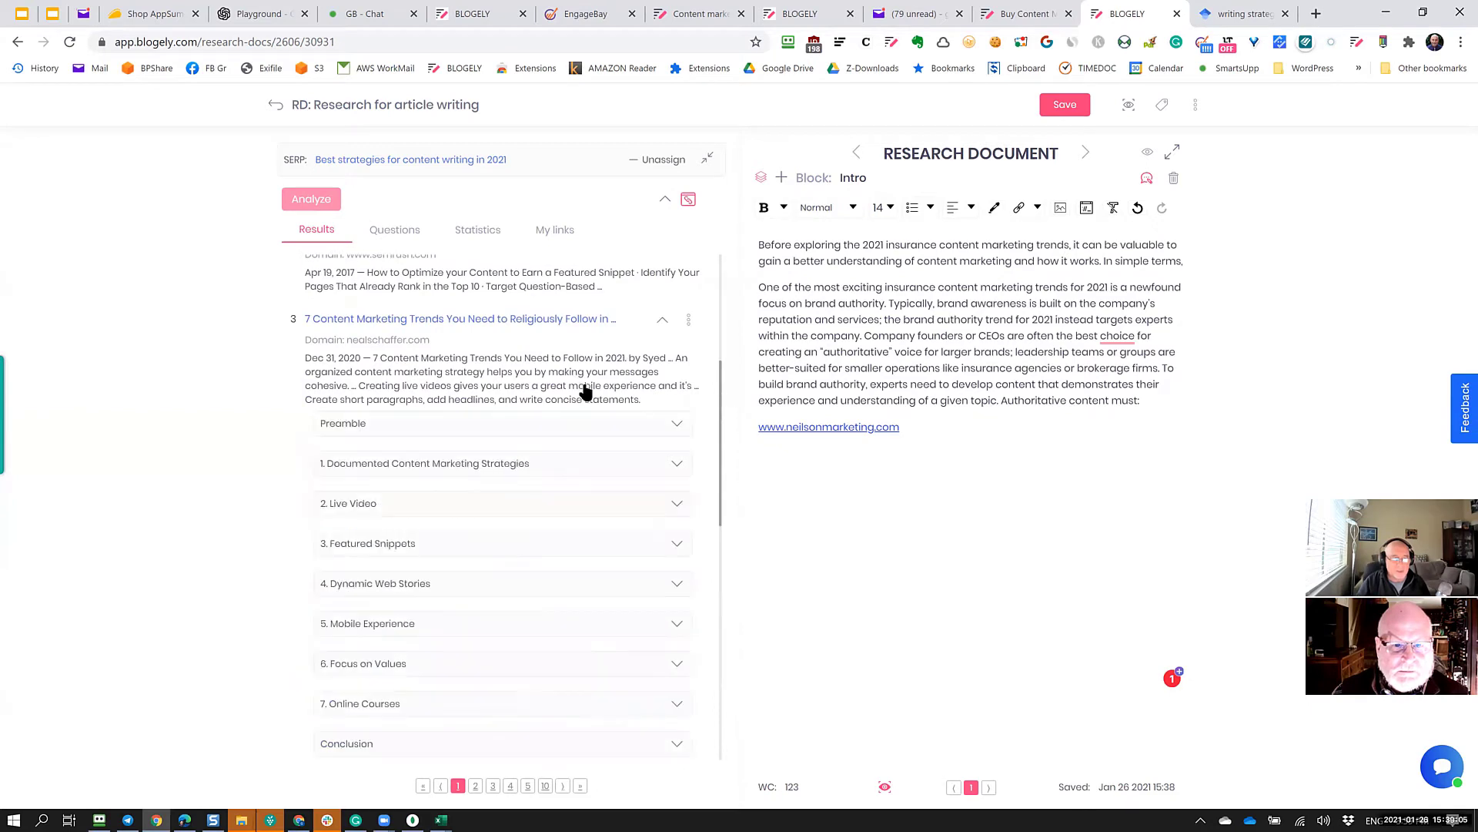
scroll(585, 392, down, 3)
scroll(585, 393, up, 3)
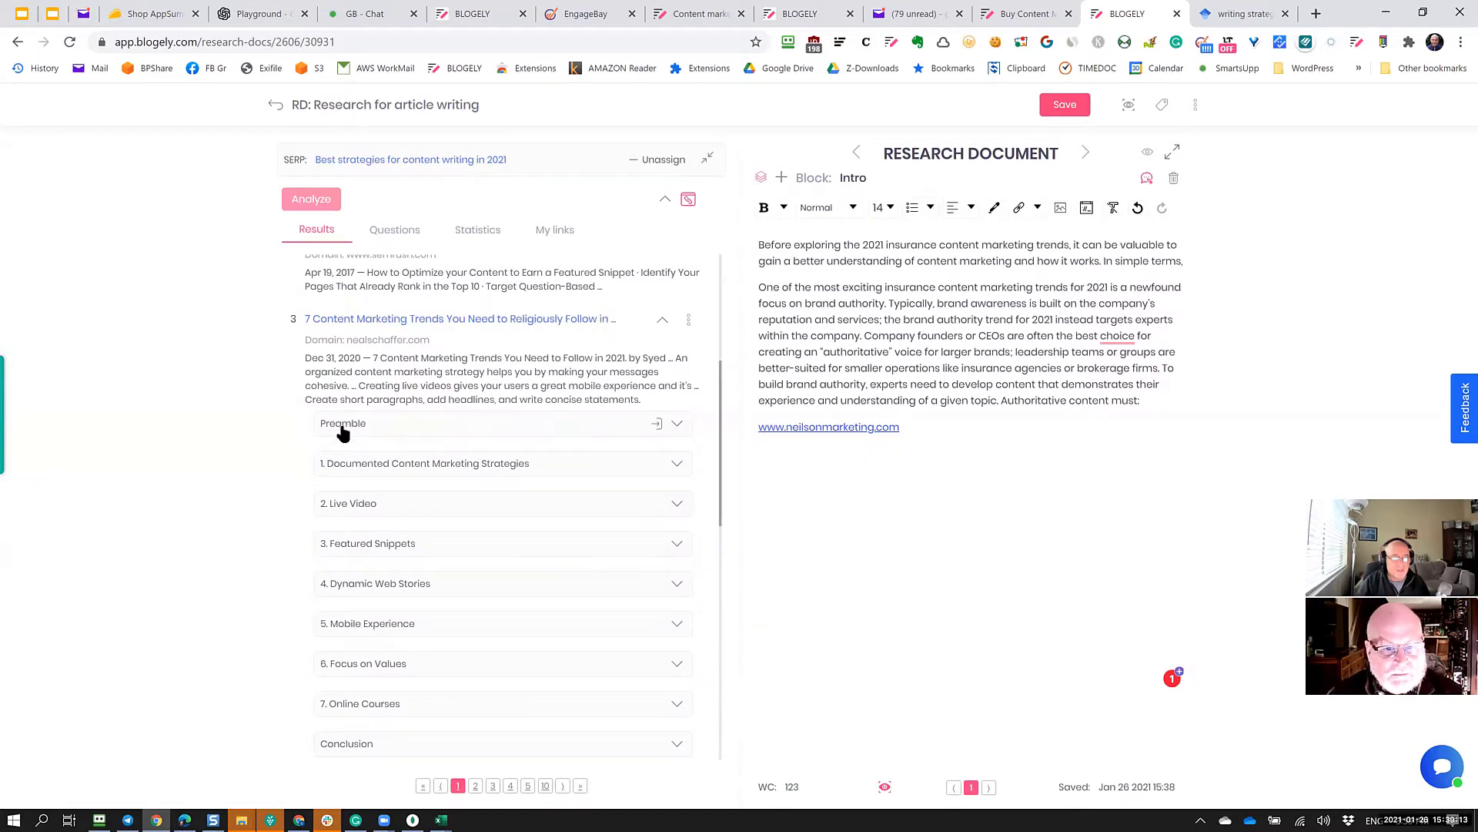
click(483, 430)
scroll(483, 429, down, 3)
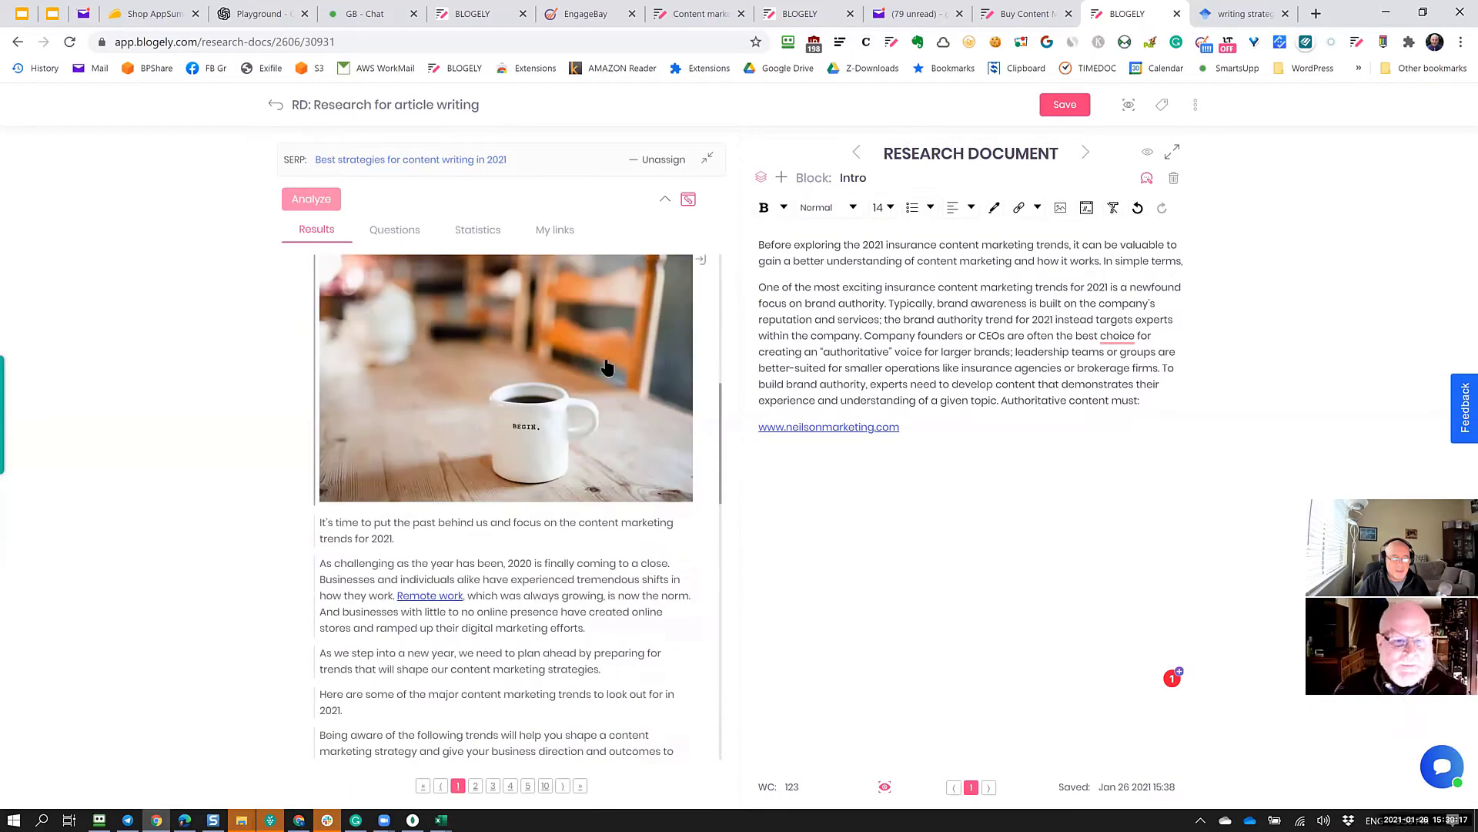
scroll(539, 435, down, 3)
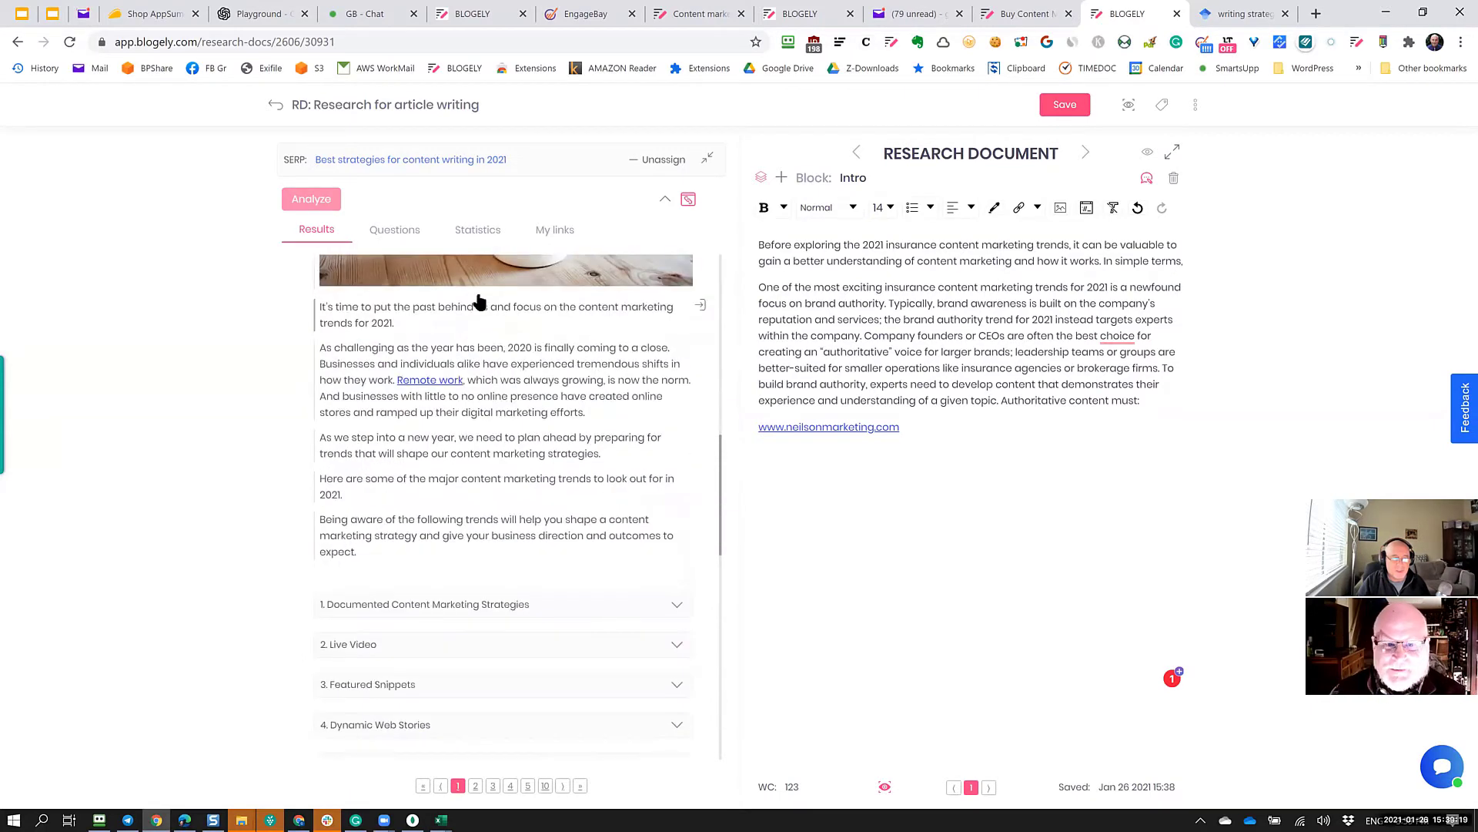
scroll(504, 524, down, 2)
scroll(516, 454, up, 2)
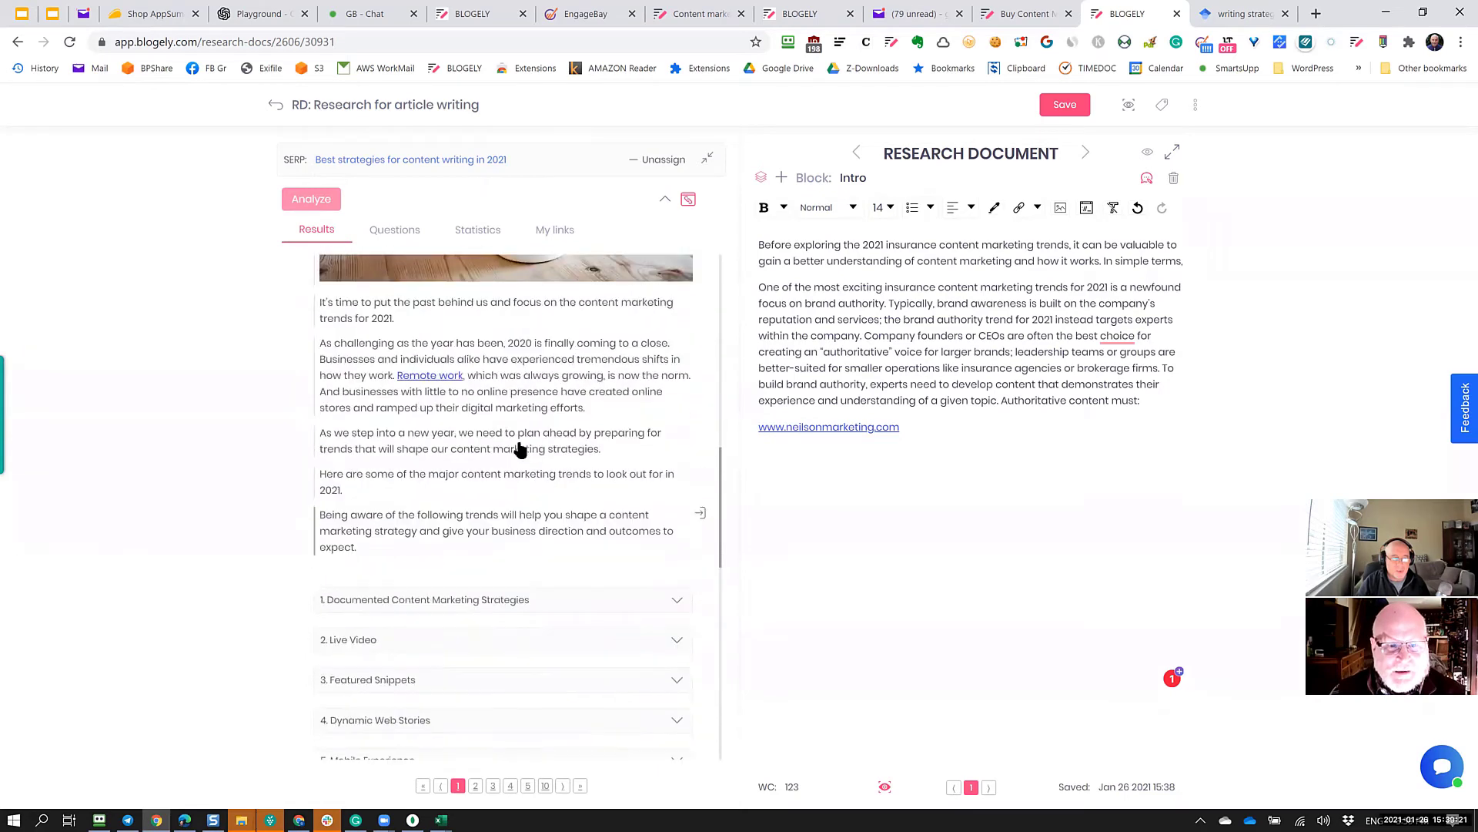
scroll(501, 431, up, 6)
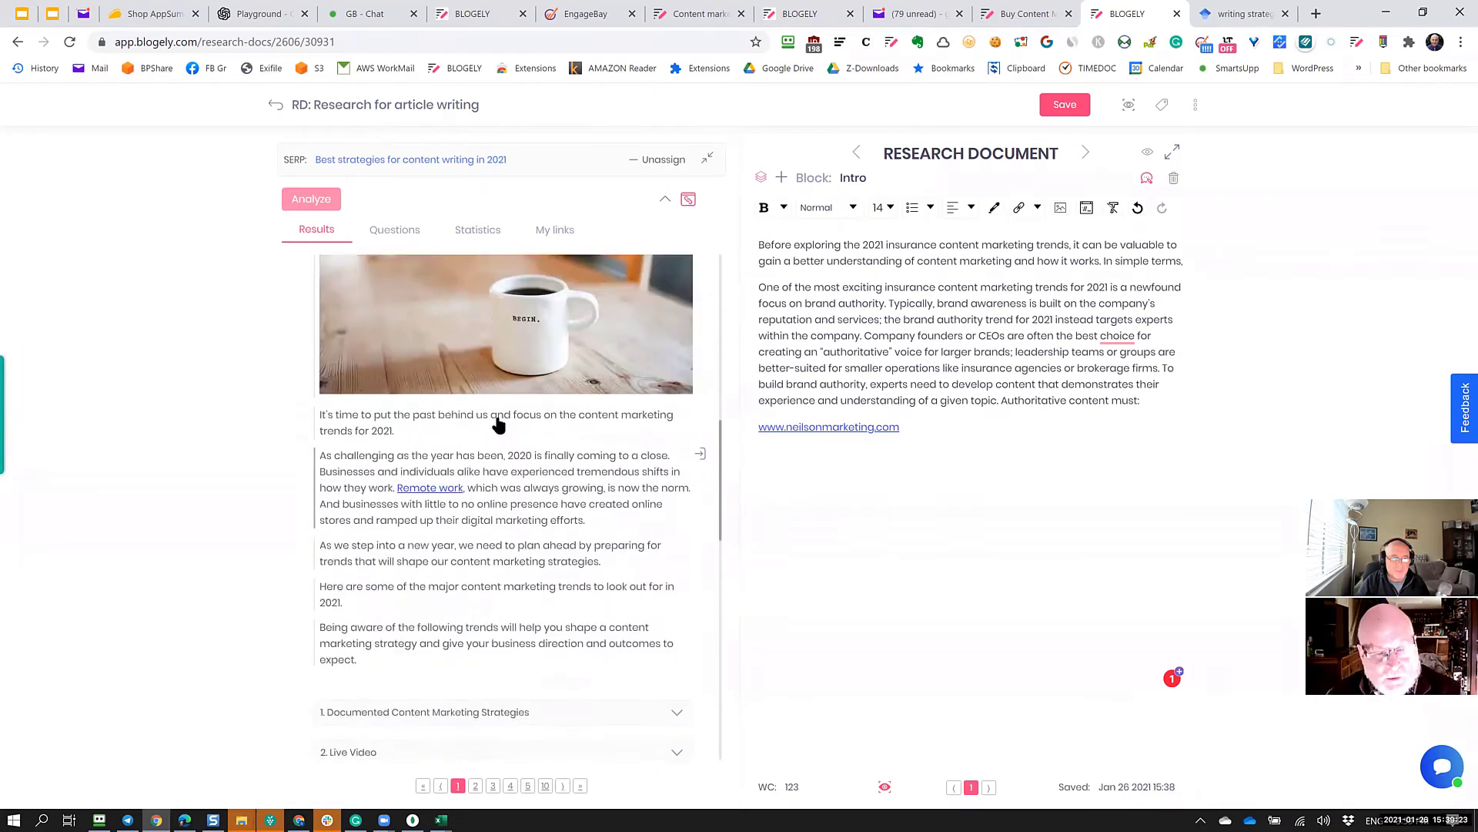
Insert the coffee mug image from the third result's Preamble on a new line after the Intro block's first paragraph.
click(935, 423)
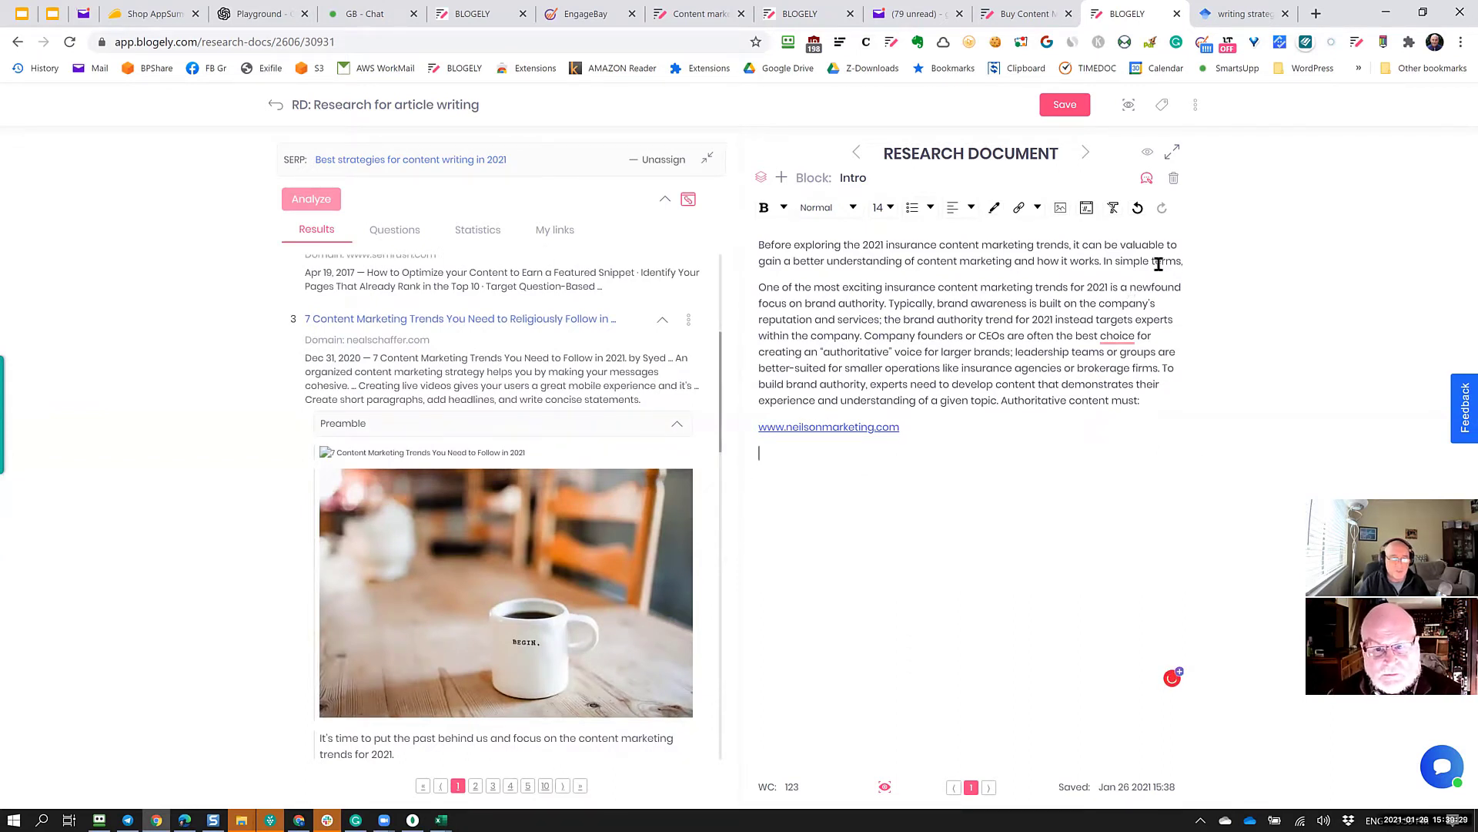
click(1187, 262)
key(BackSpace)
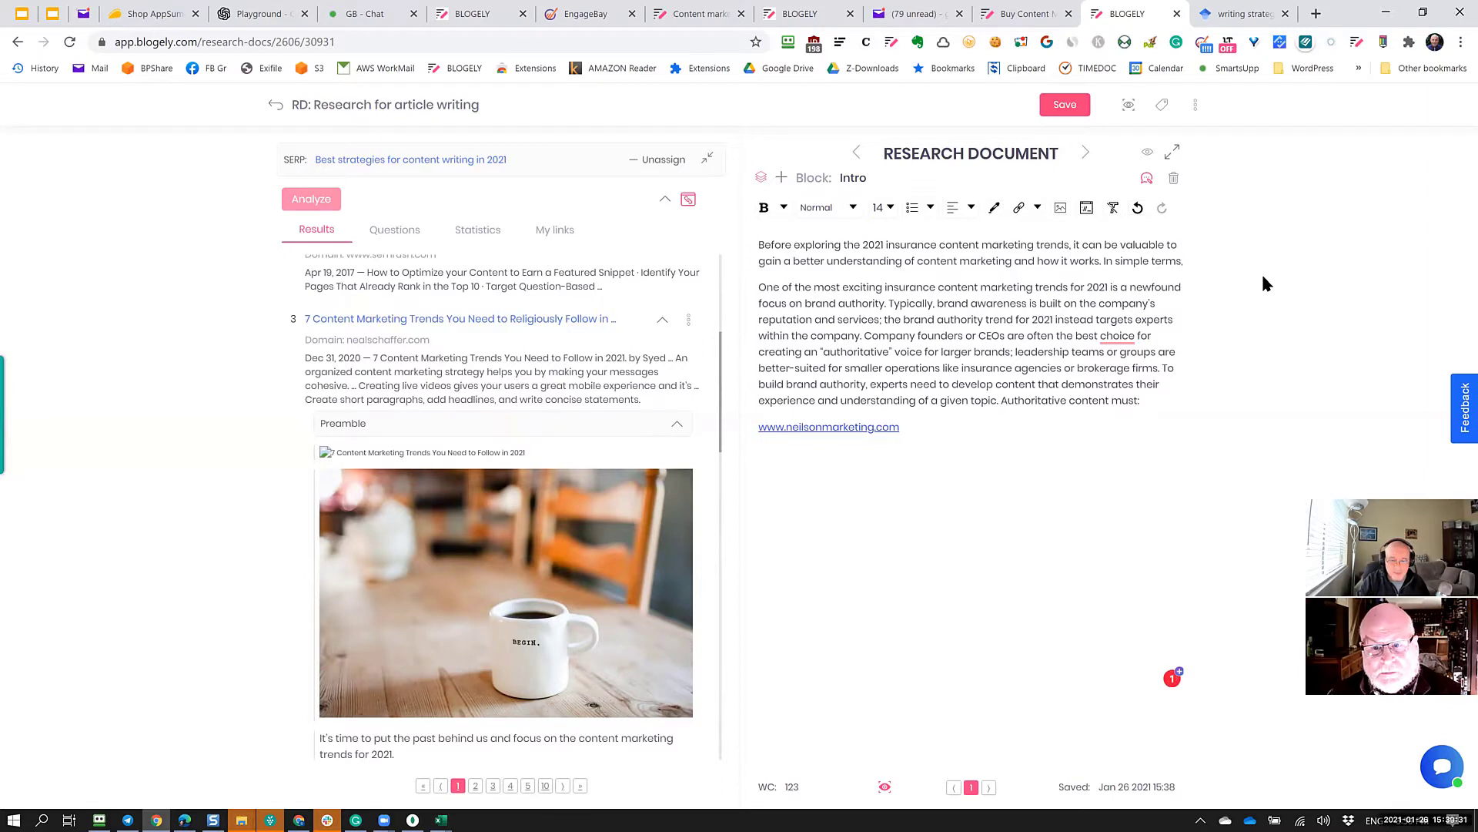
key(Return)
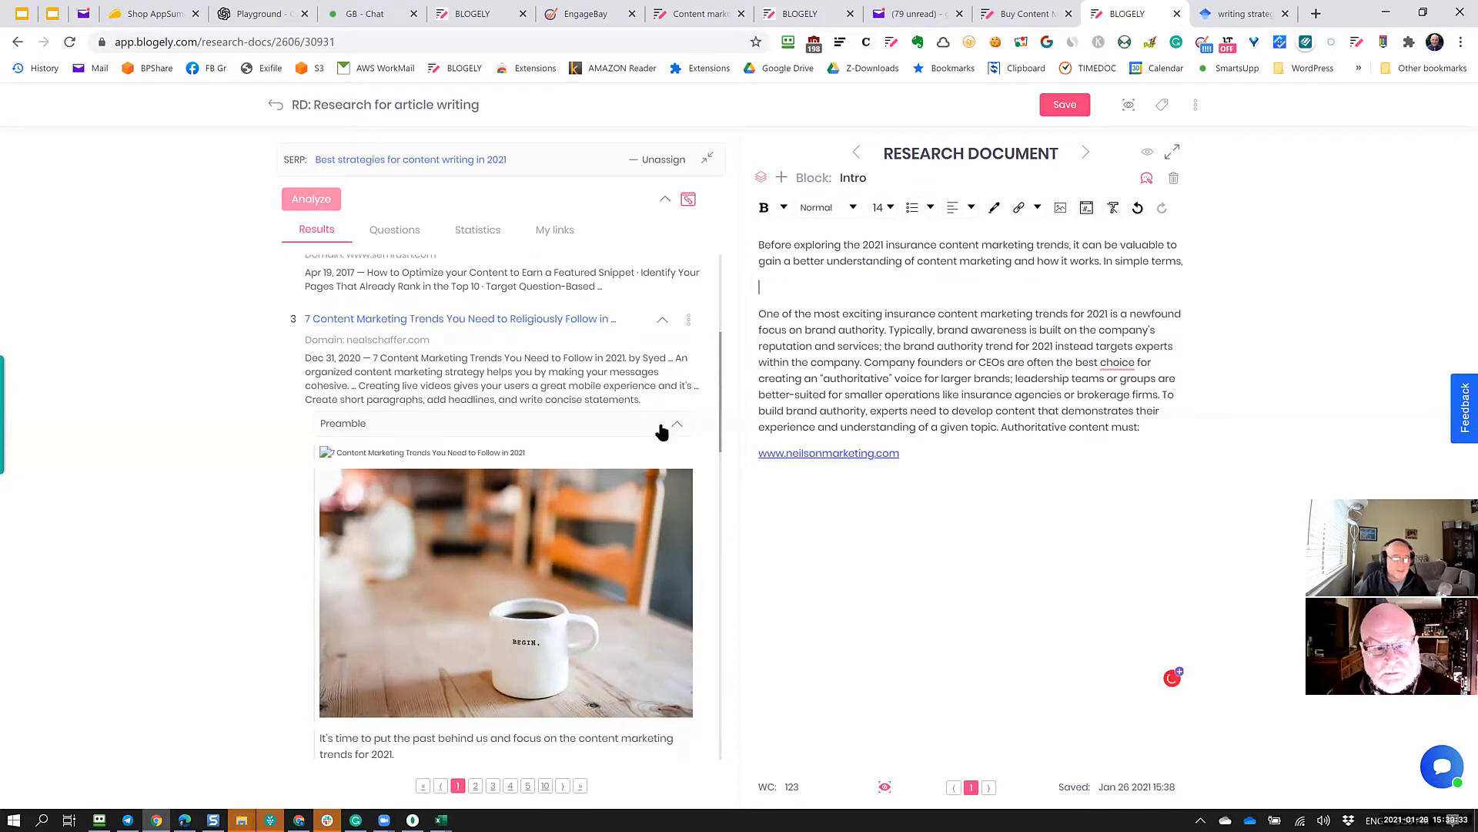
click(504, 554)
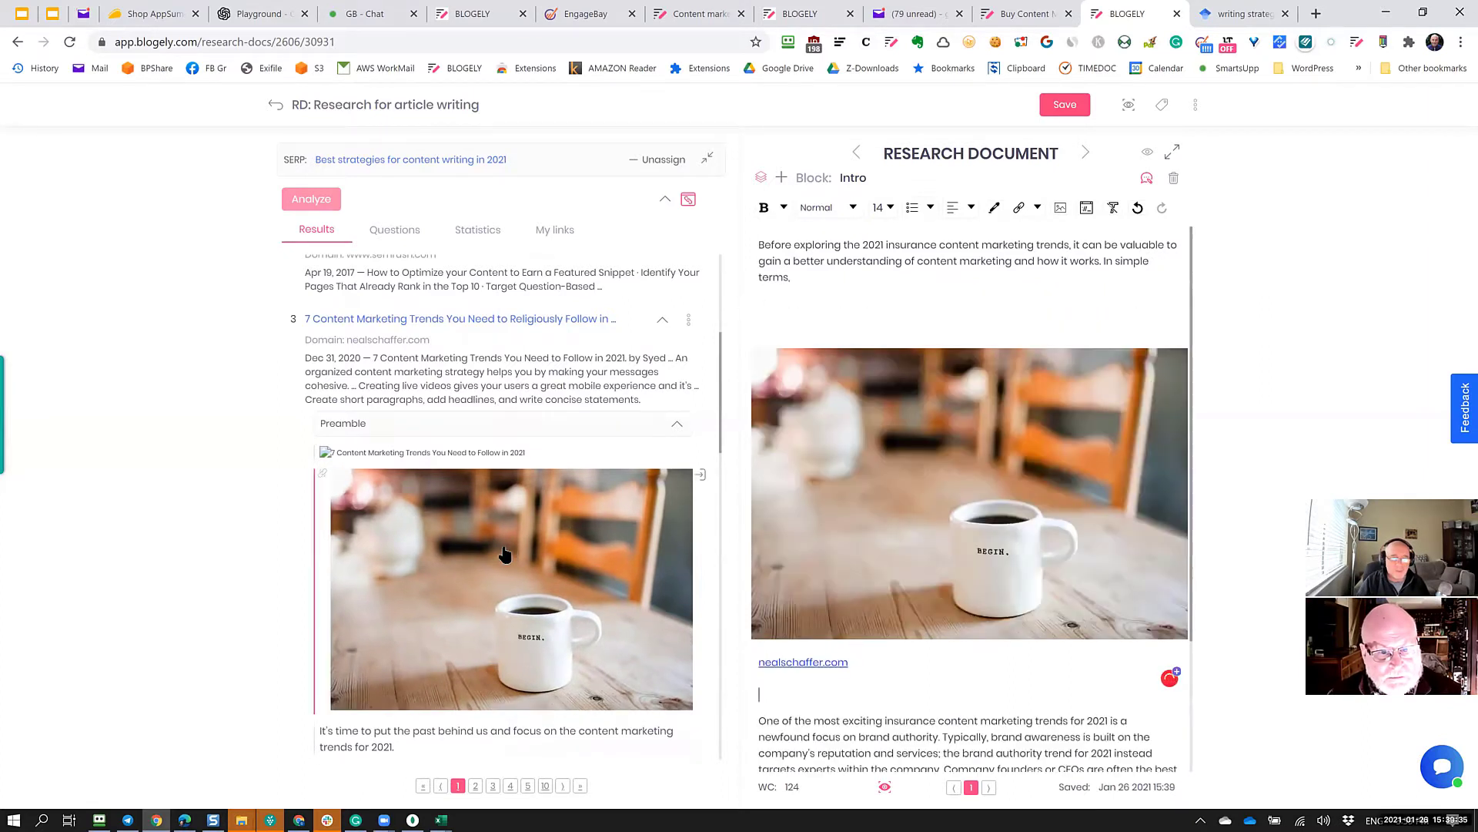
Remove the blank lines between the first paragraph and the coffee mug image in the Intro block.
click(770, 320)
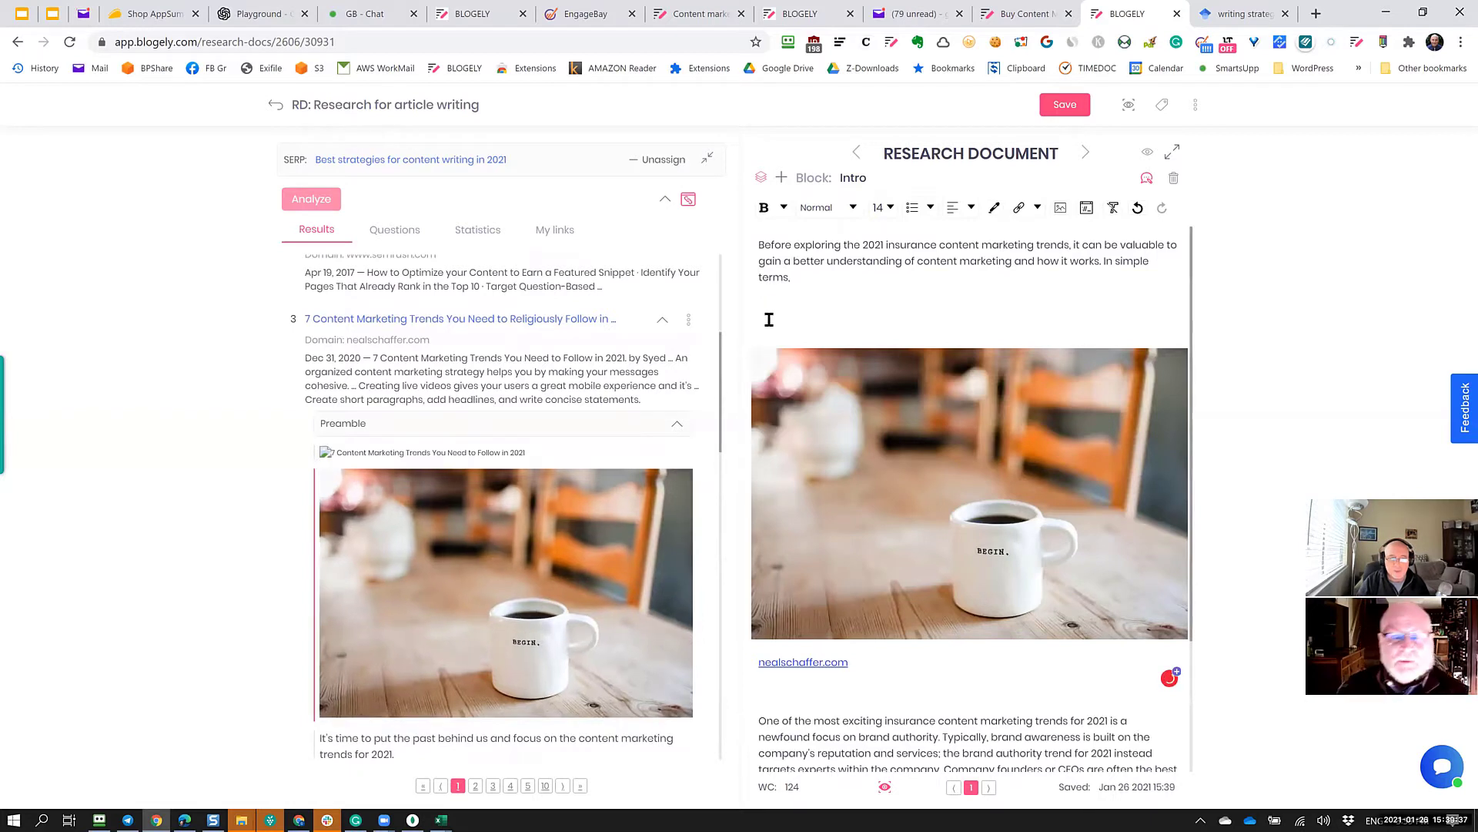
key(BackSpace)
key(BackSpace)
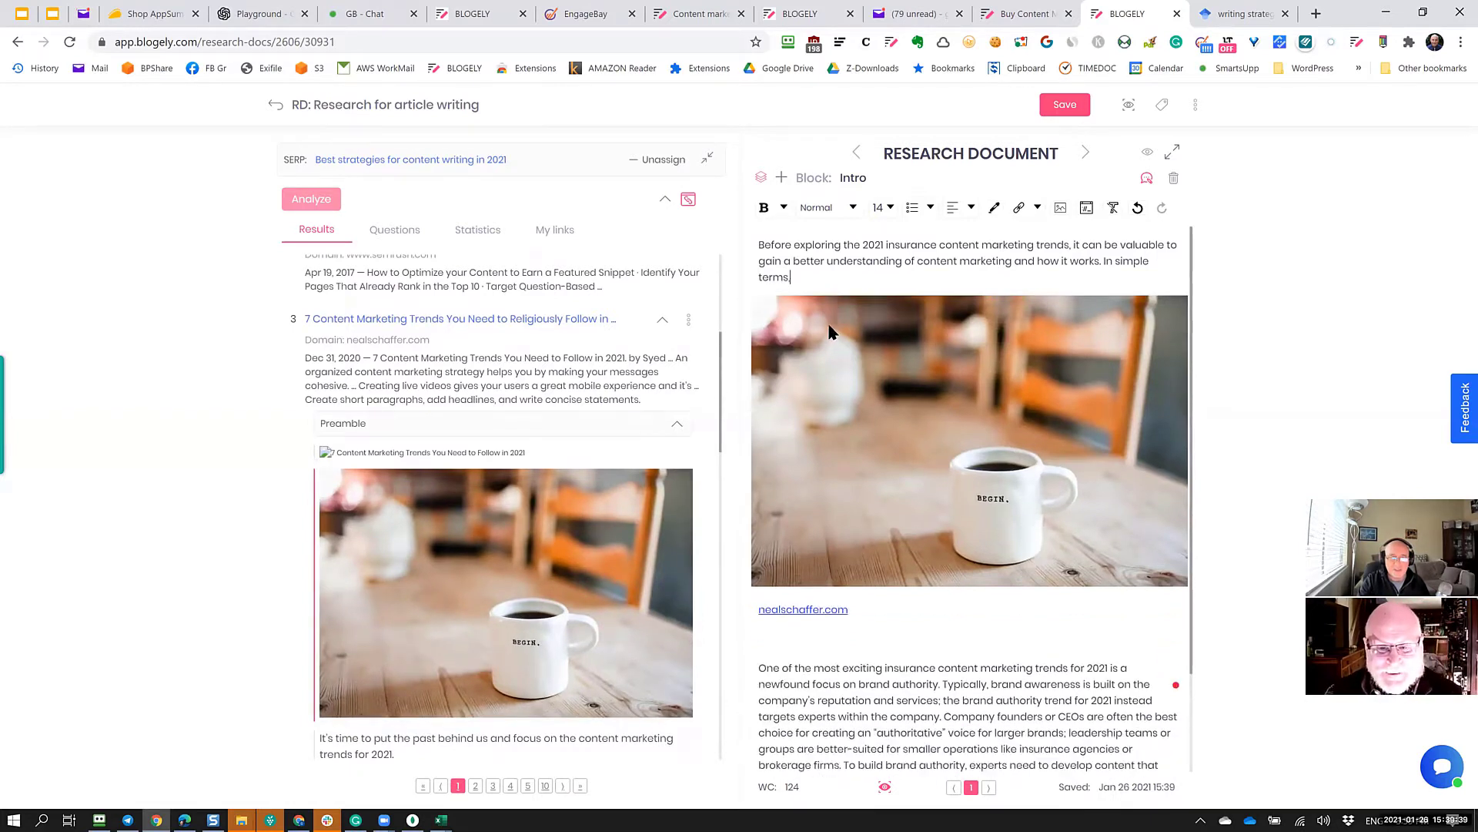
click(962, 614)
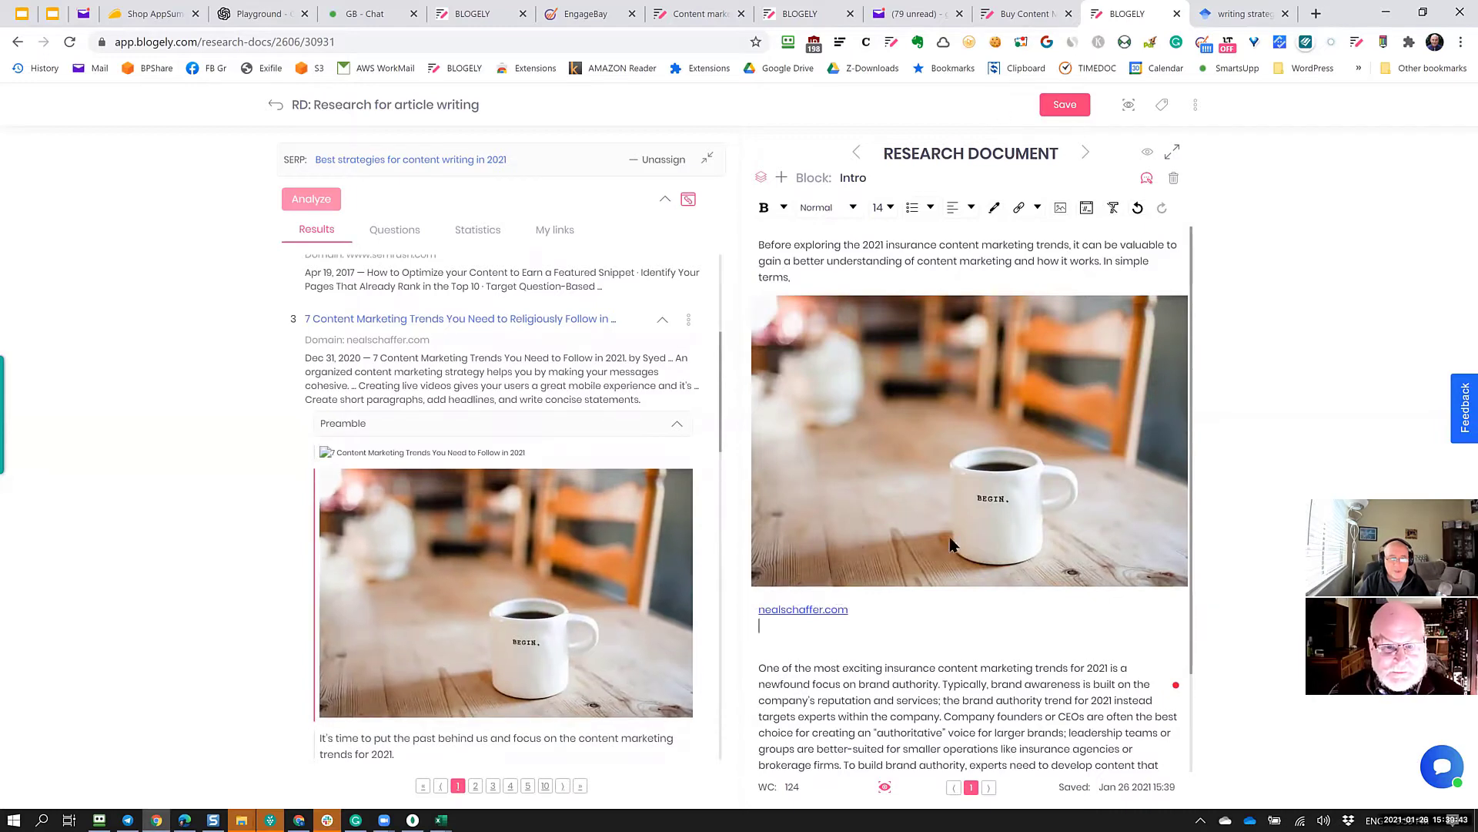
Browse the third result's sections and review the content of "1. Documented Content Marketing Strategies".
scroll(954, 547, down, 2)
scroll(613, 733, down, 5)
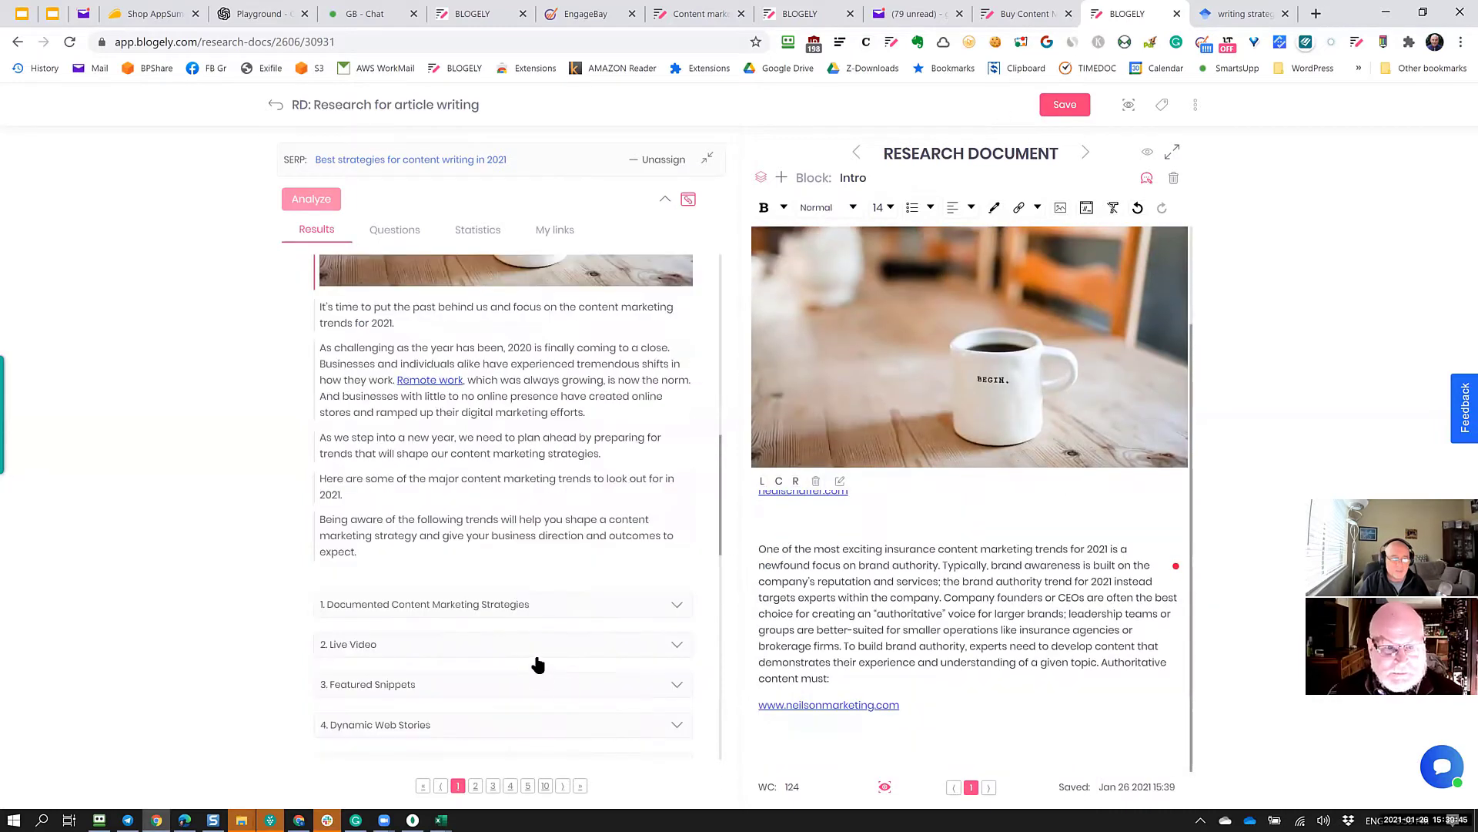
scroll(535, 660, up, 4)
scroll(532, 650, down, 3)
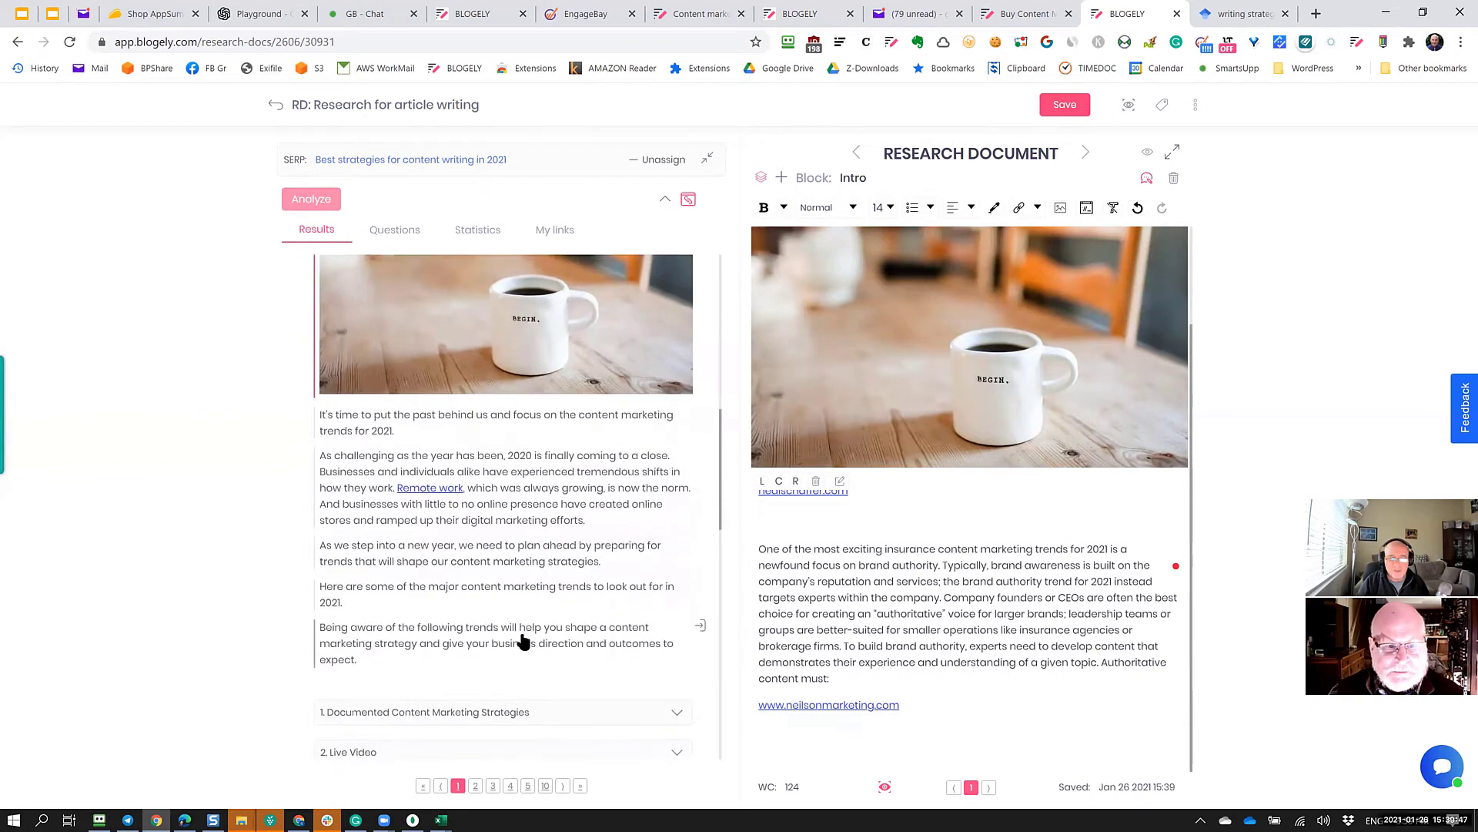
scroll(522, 638, down, 4)
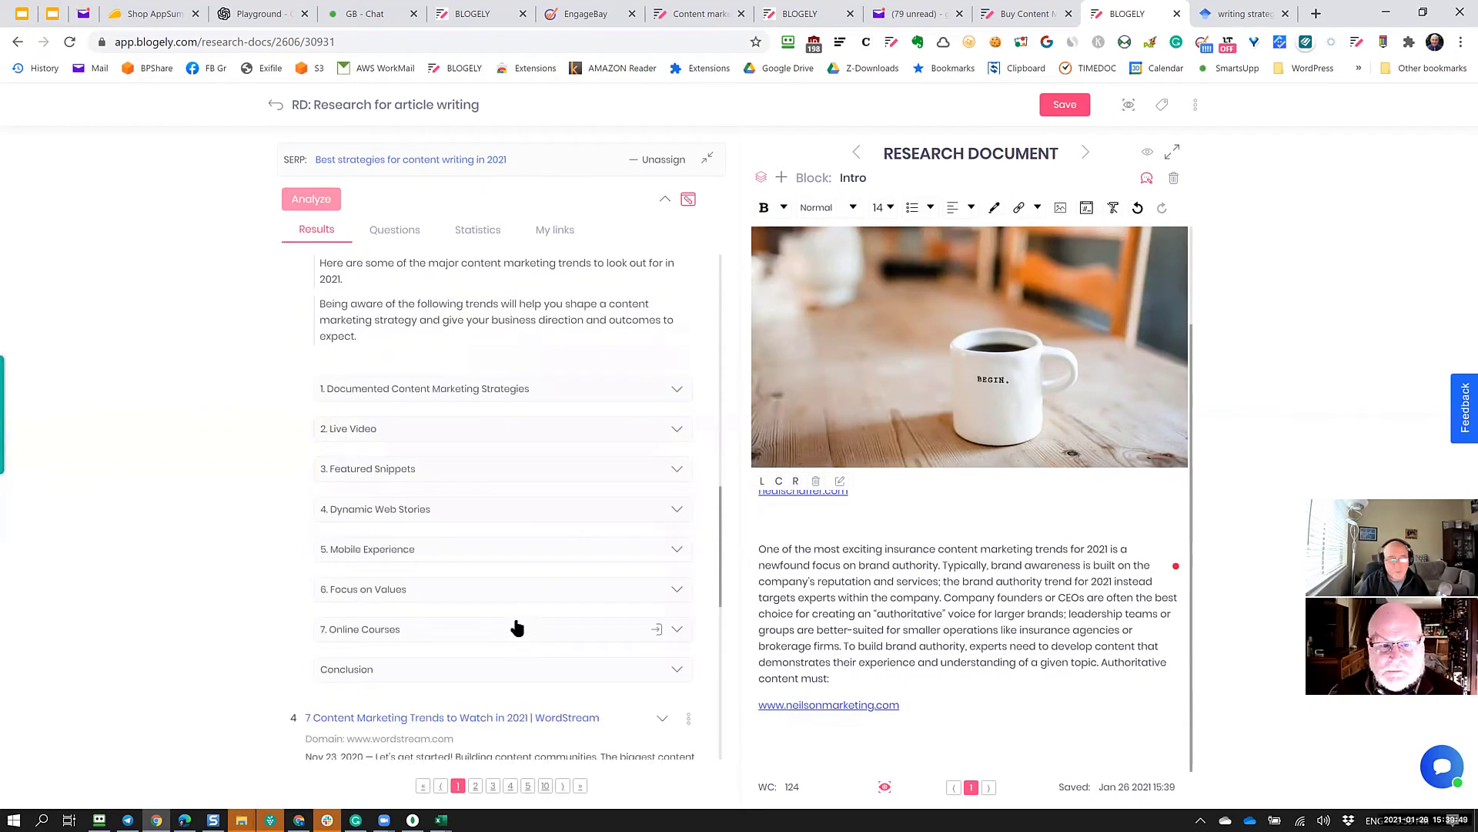
click(576, 397)
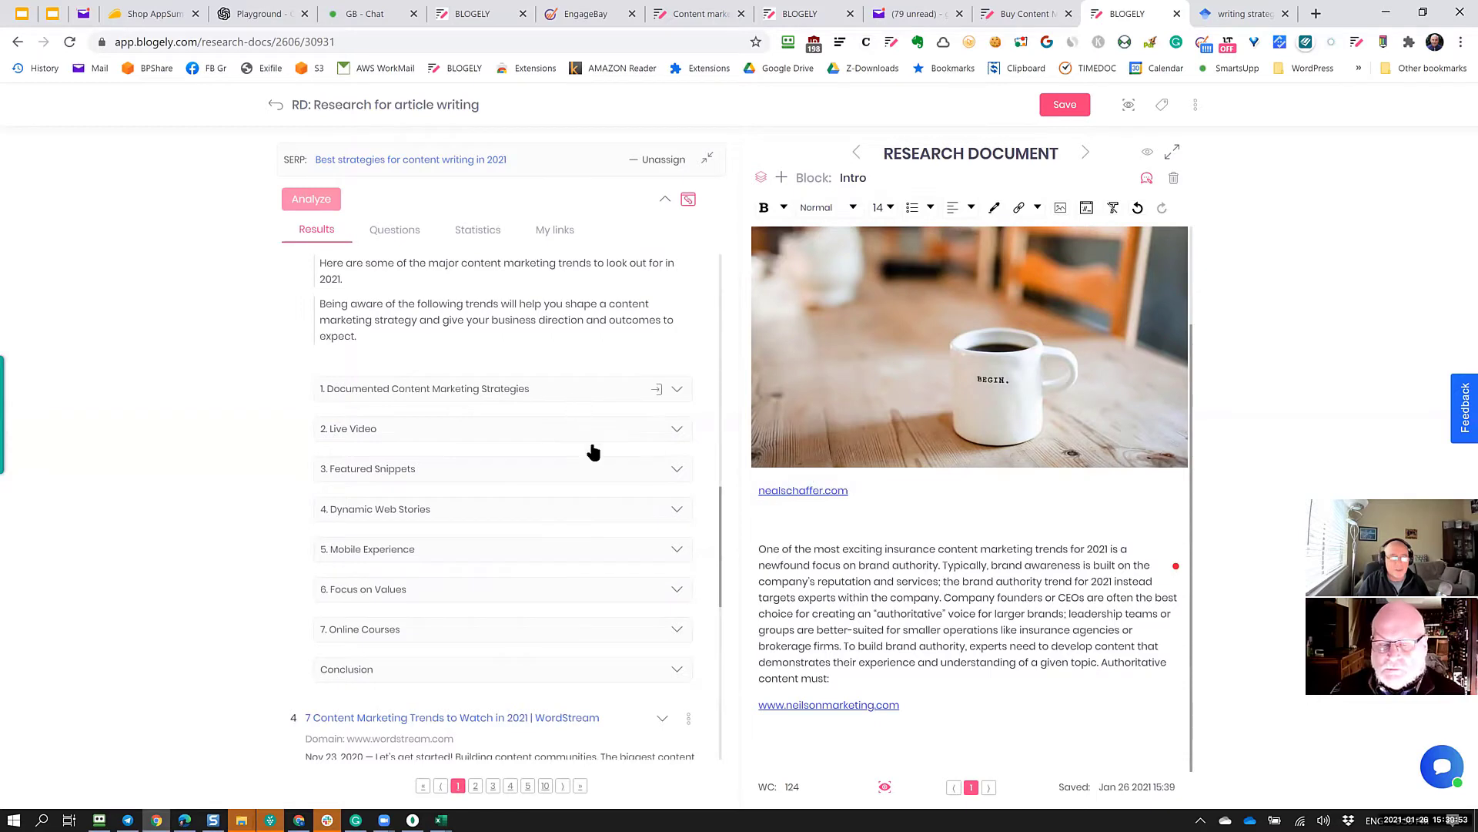
scroll(538, 344, down, 3)
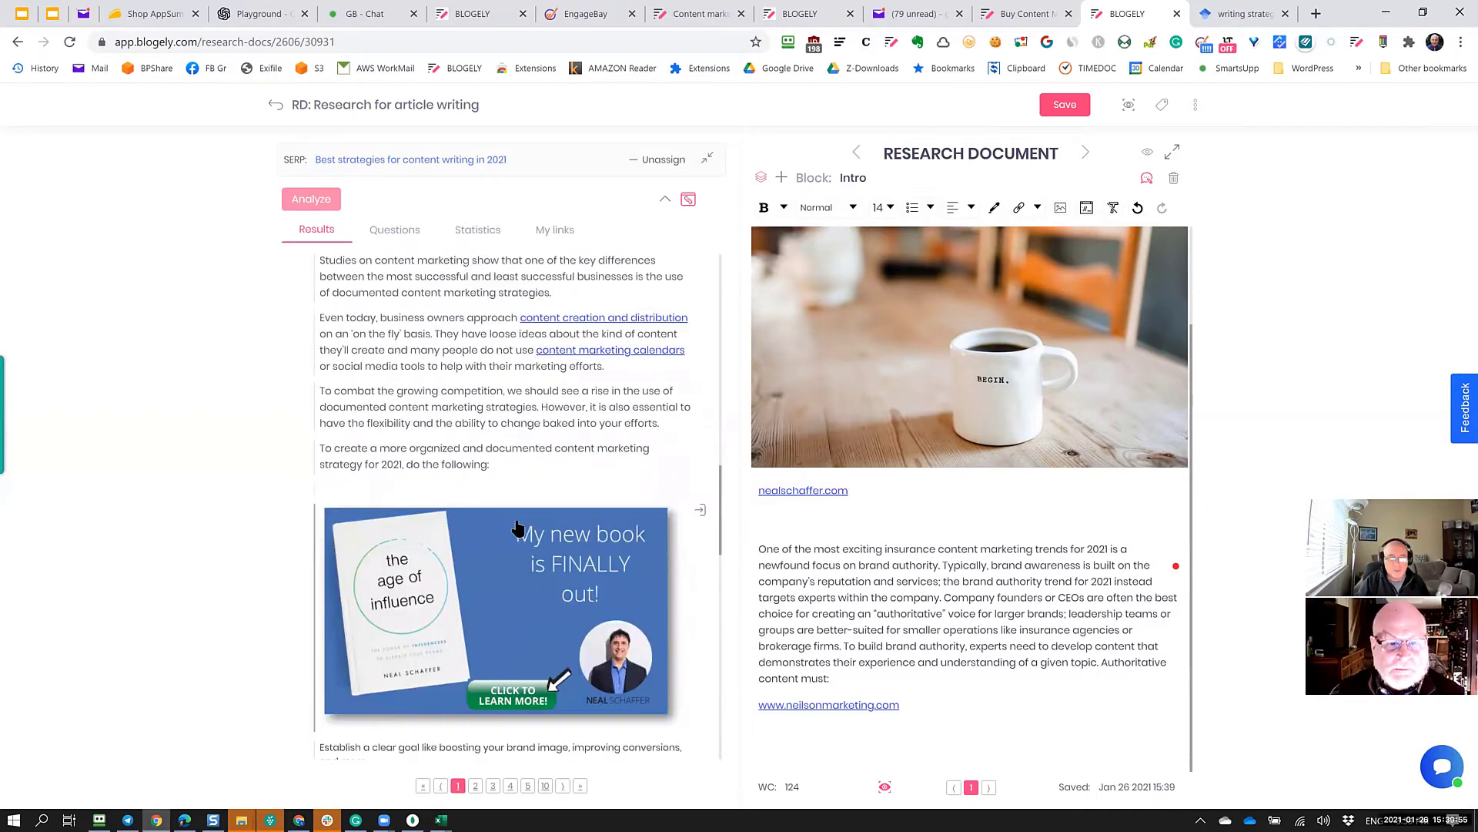
scroll(518, 528, down, 3)
Expand the second result, "Content Marketing Best Practices: Content Writing in 2021", and browse its sections.
scroll(914, 555, up, 3)
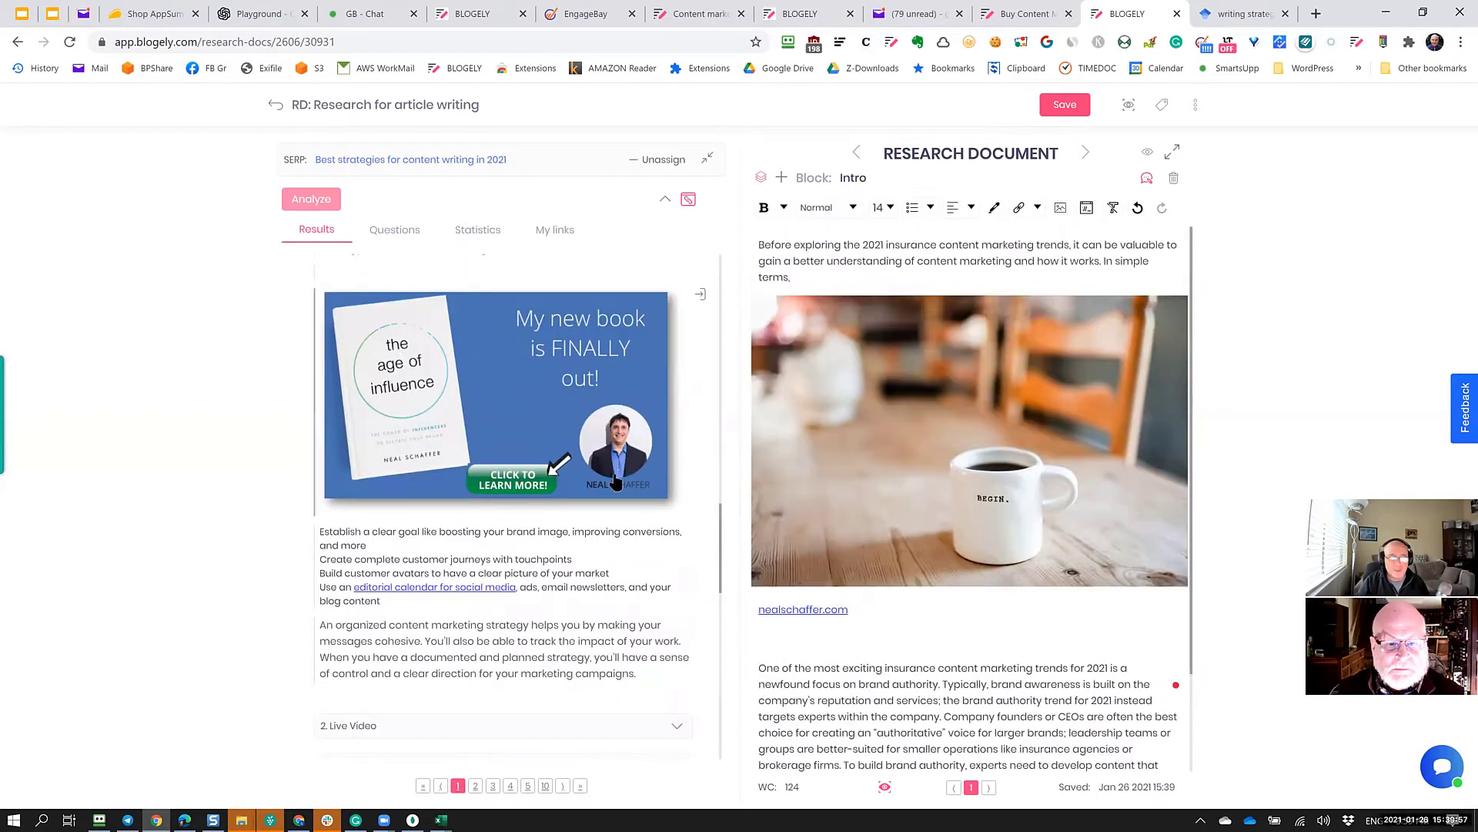
scroll(551, 344, up, 1)
scroll(549, 348, up, 5)
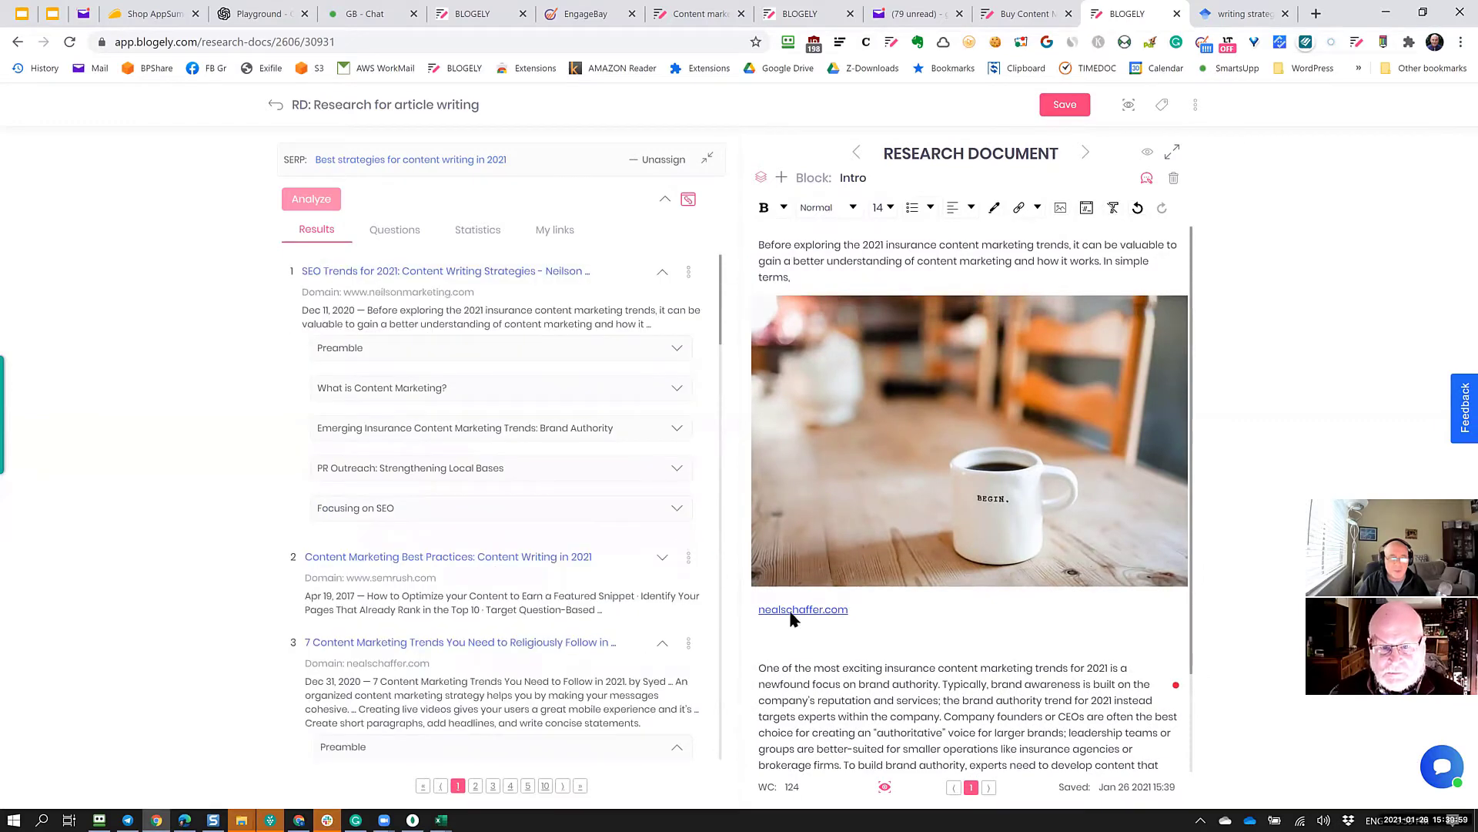
click(662, 557)
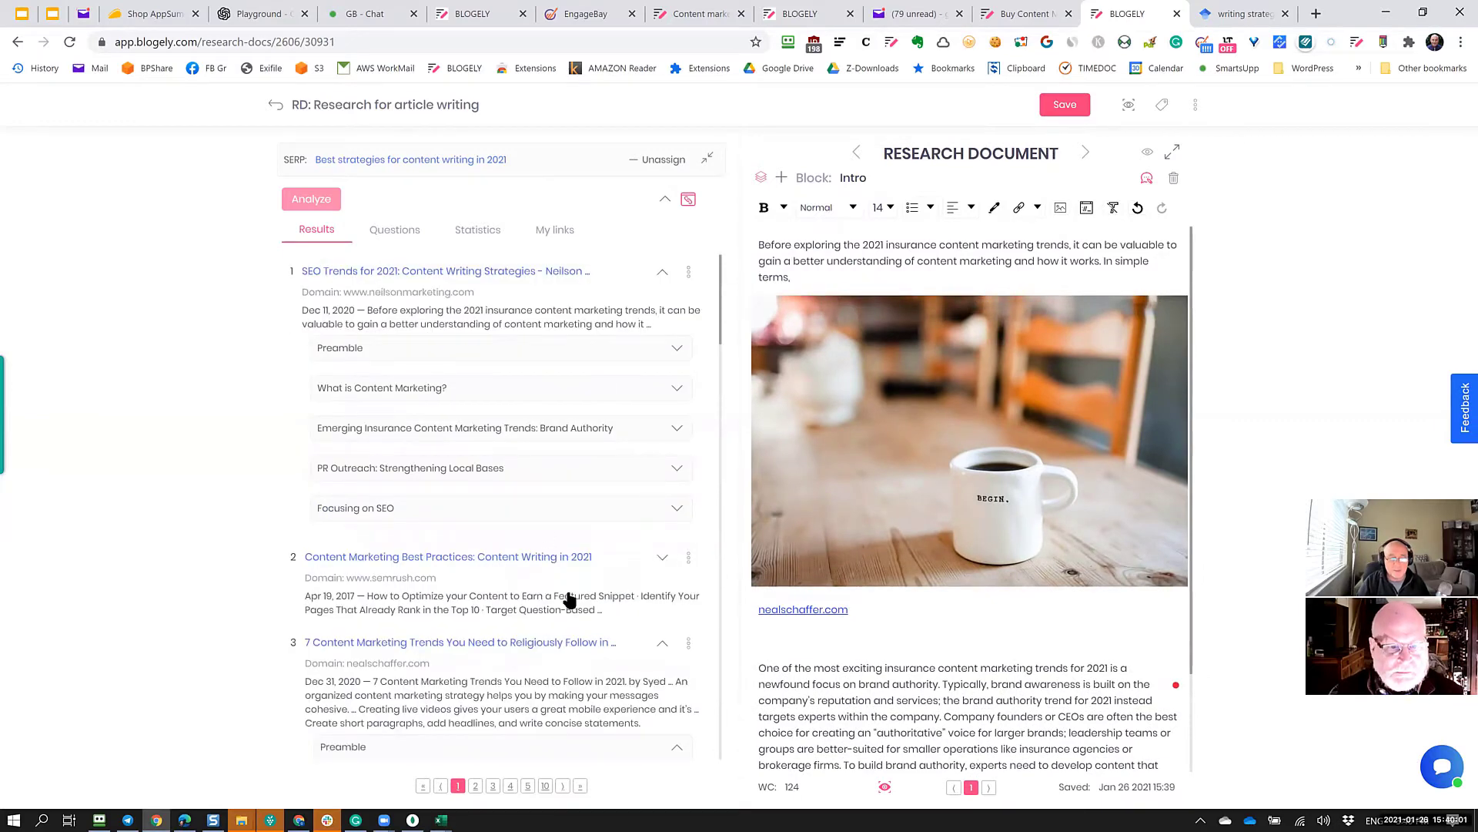
scroll(484, 583, down, 5)
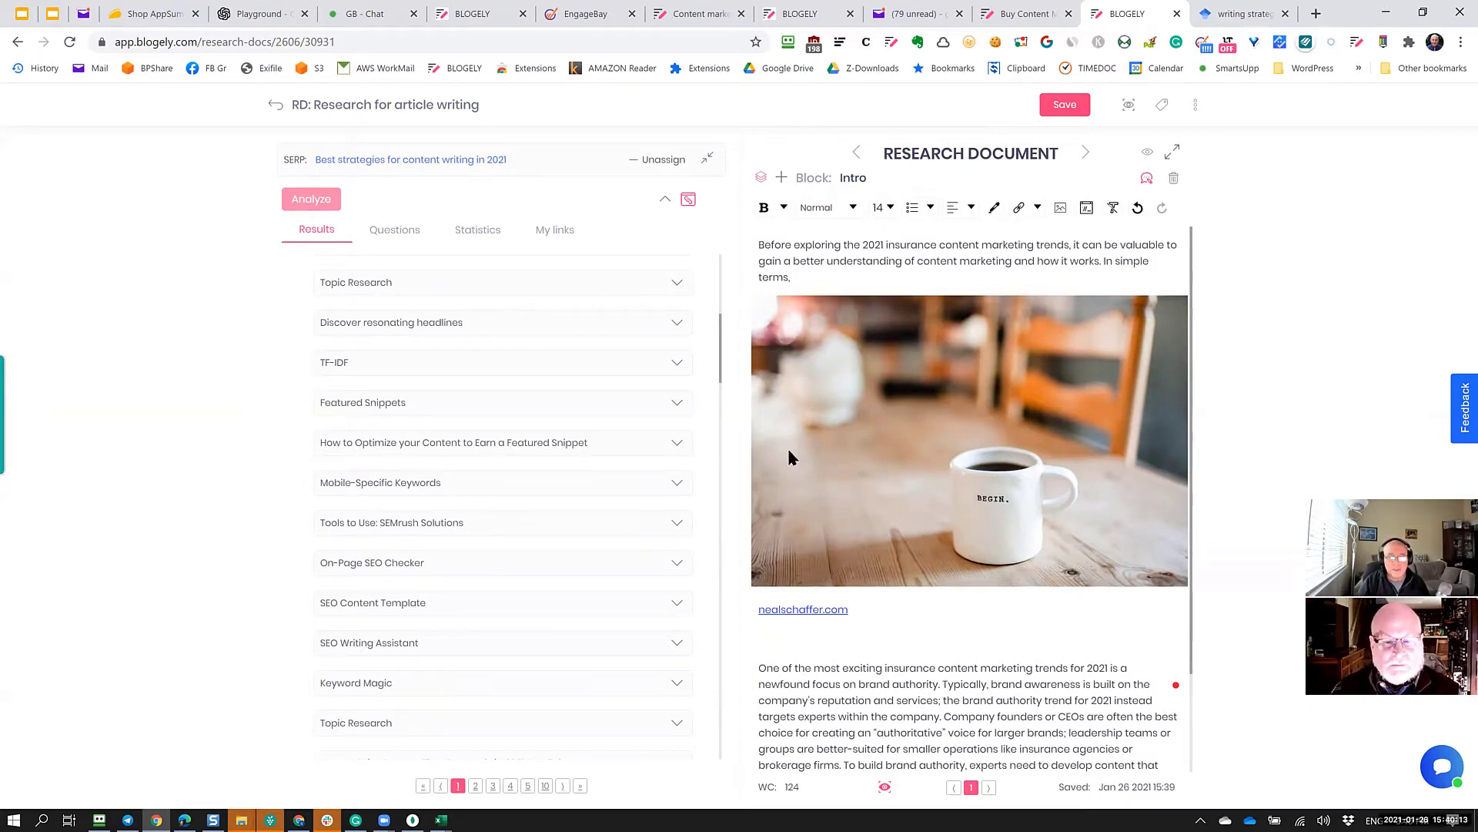
Delete the extra blank line below the image's source link in the Intro block.
click(765, 635)
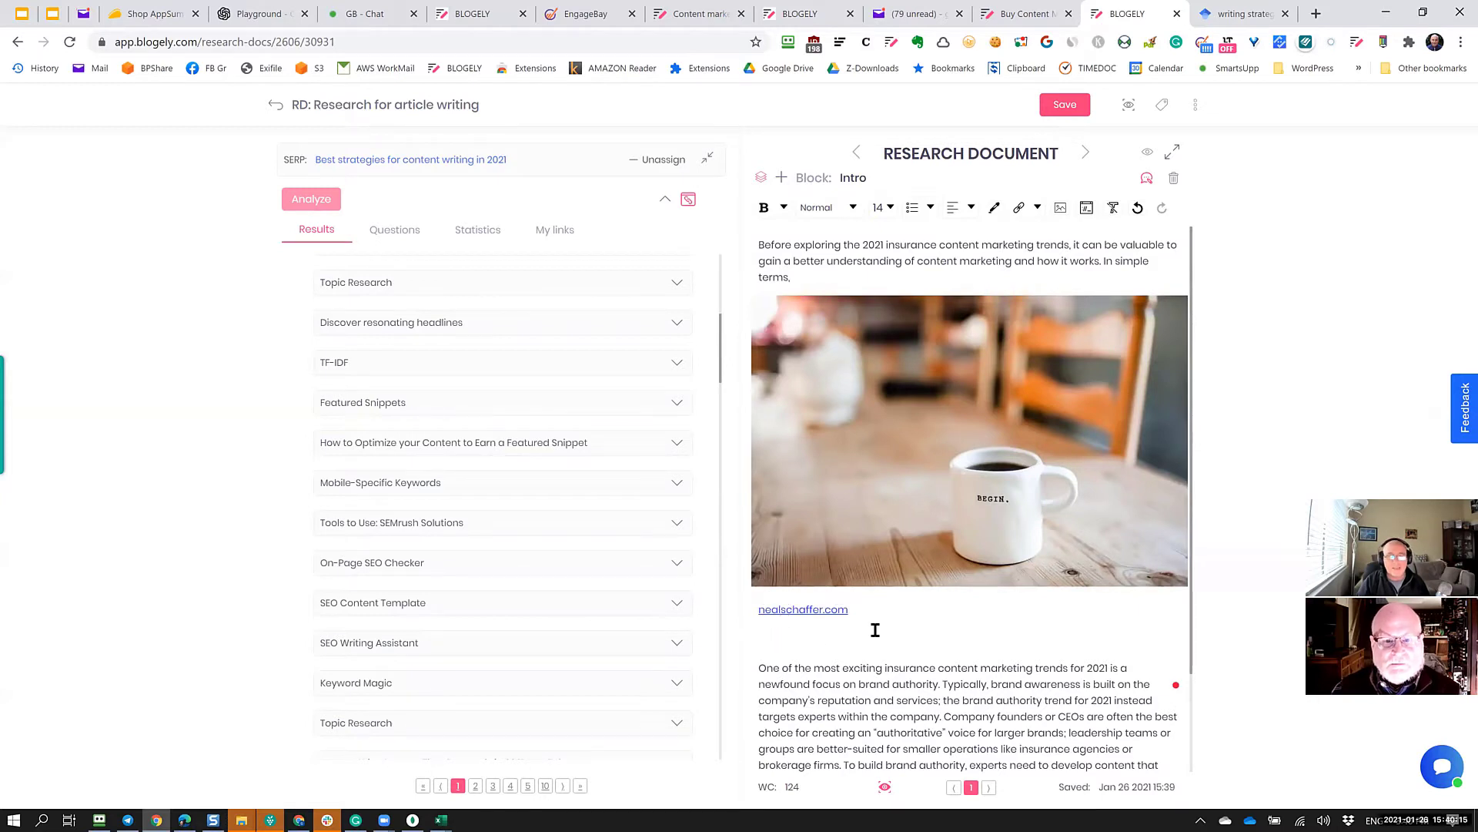
mouse_move(830, 588)
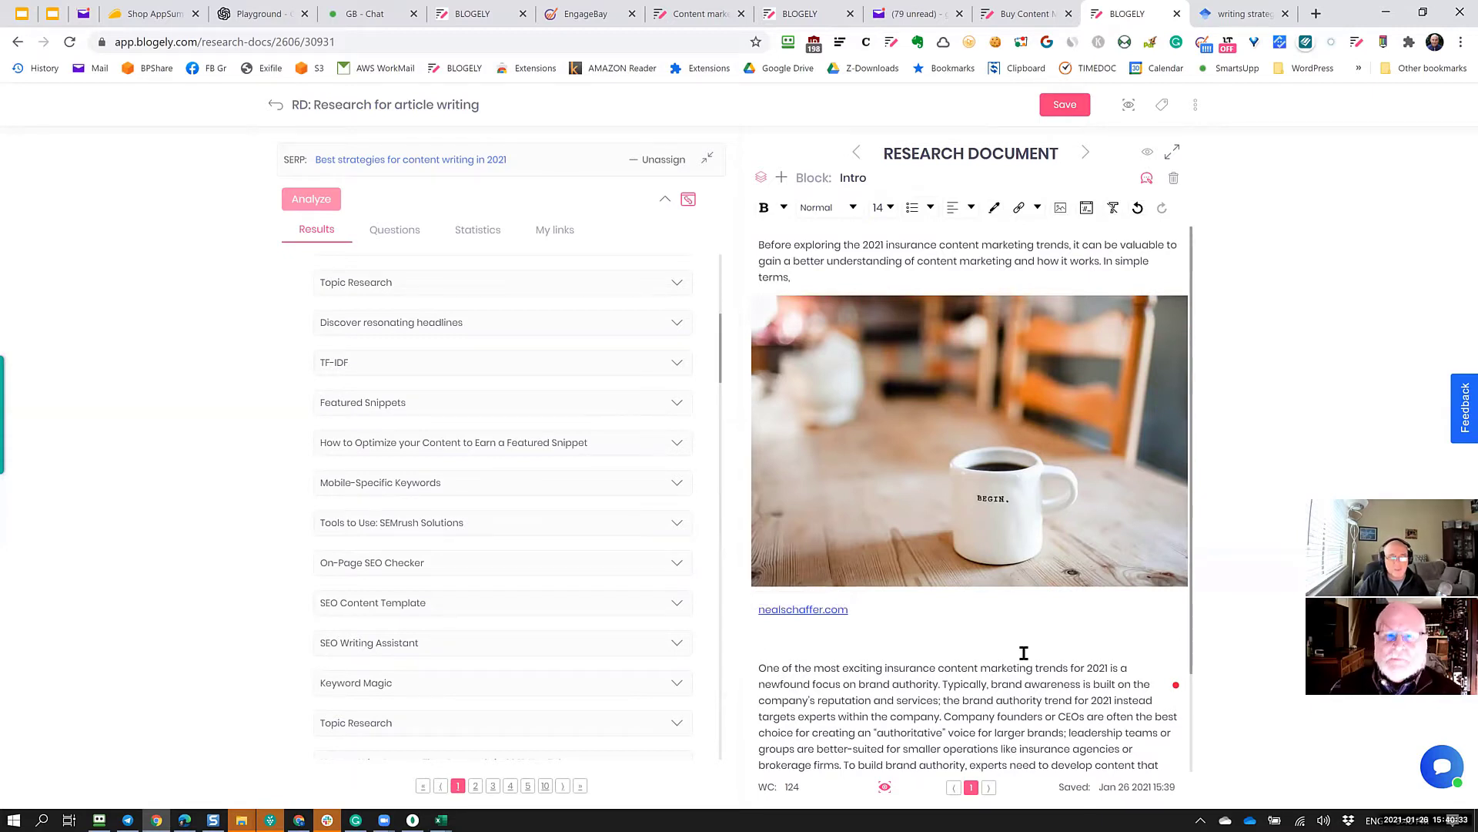
key(BackSpace)
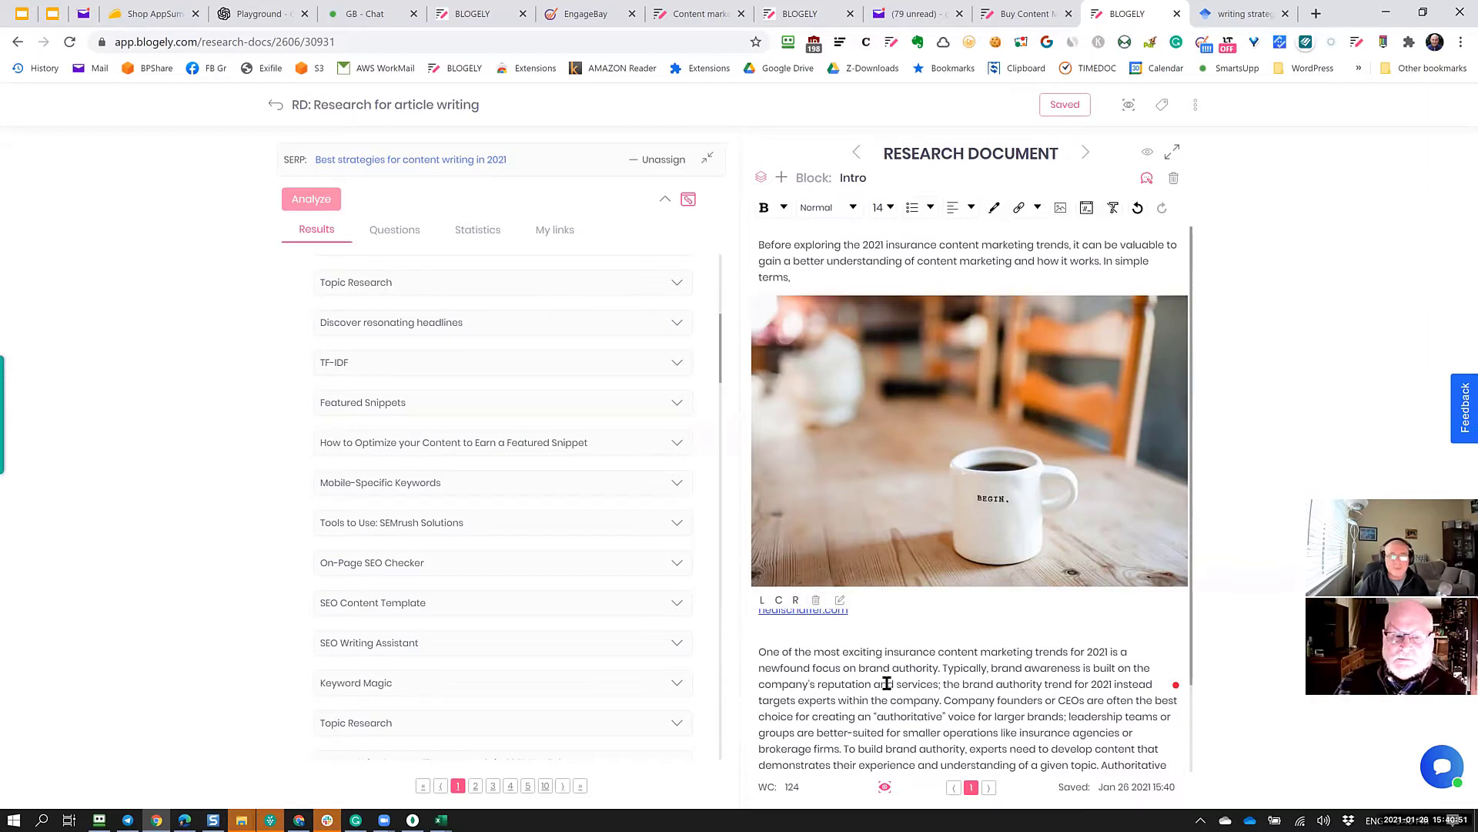
scroll(886, 683, down, 1)
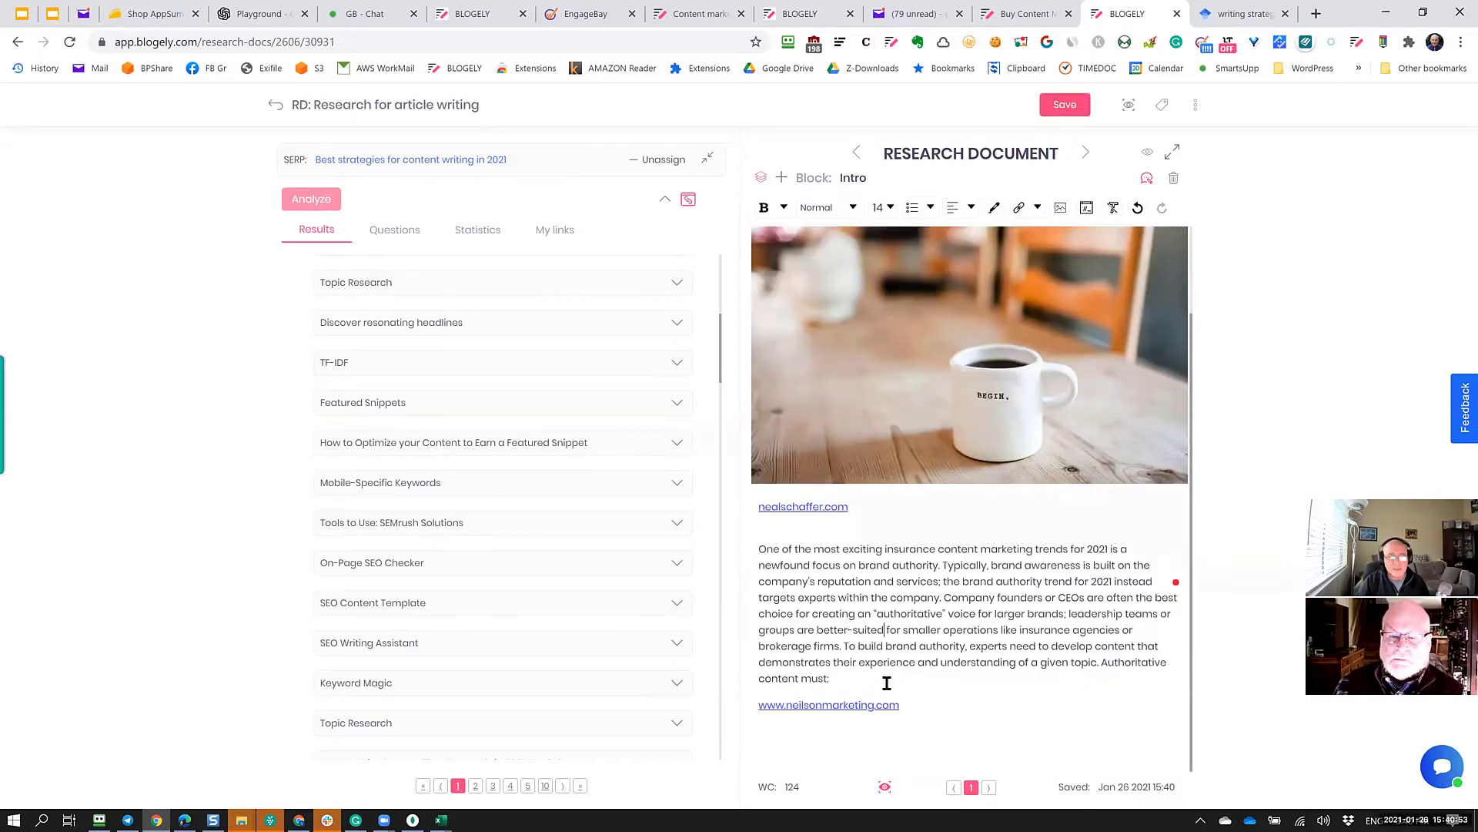
click(924, 663)
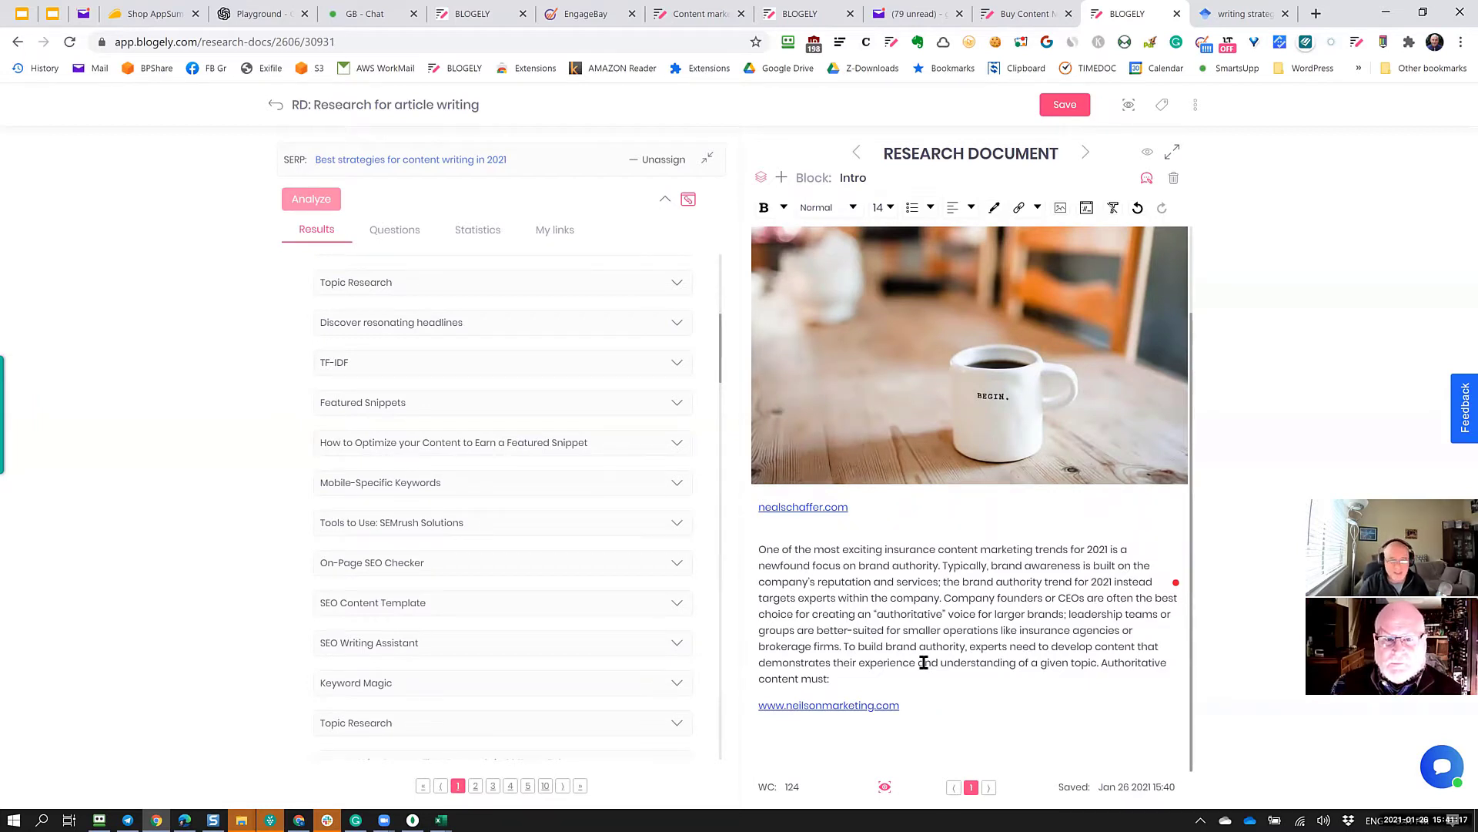
Insert the SEMrush tools paragraph from "Tools to Use: SEMrush Solutions" at the end of the Intro block and remove the blank lines above it.
click(1029, 703)
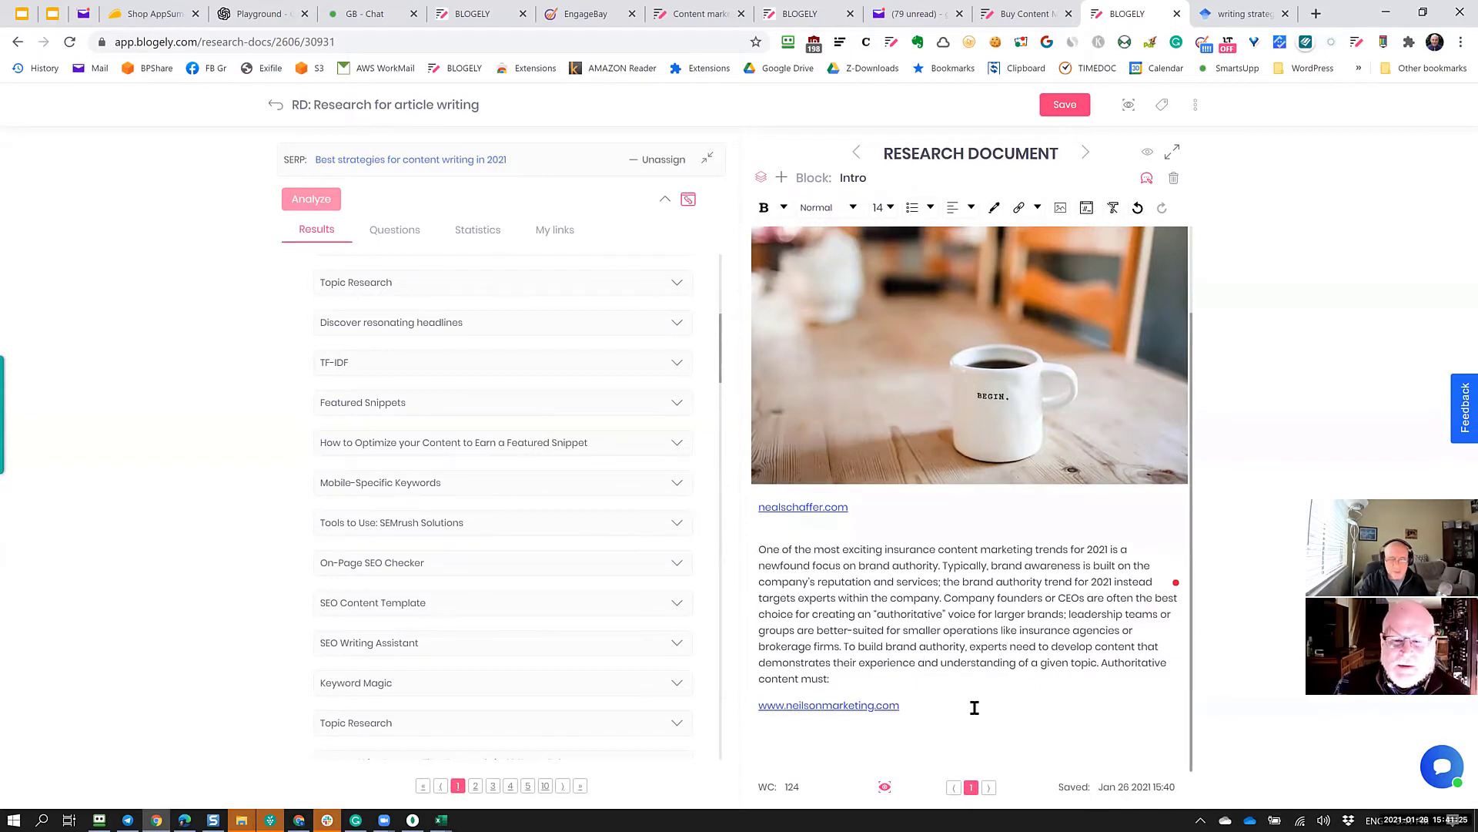
key(Return)
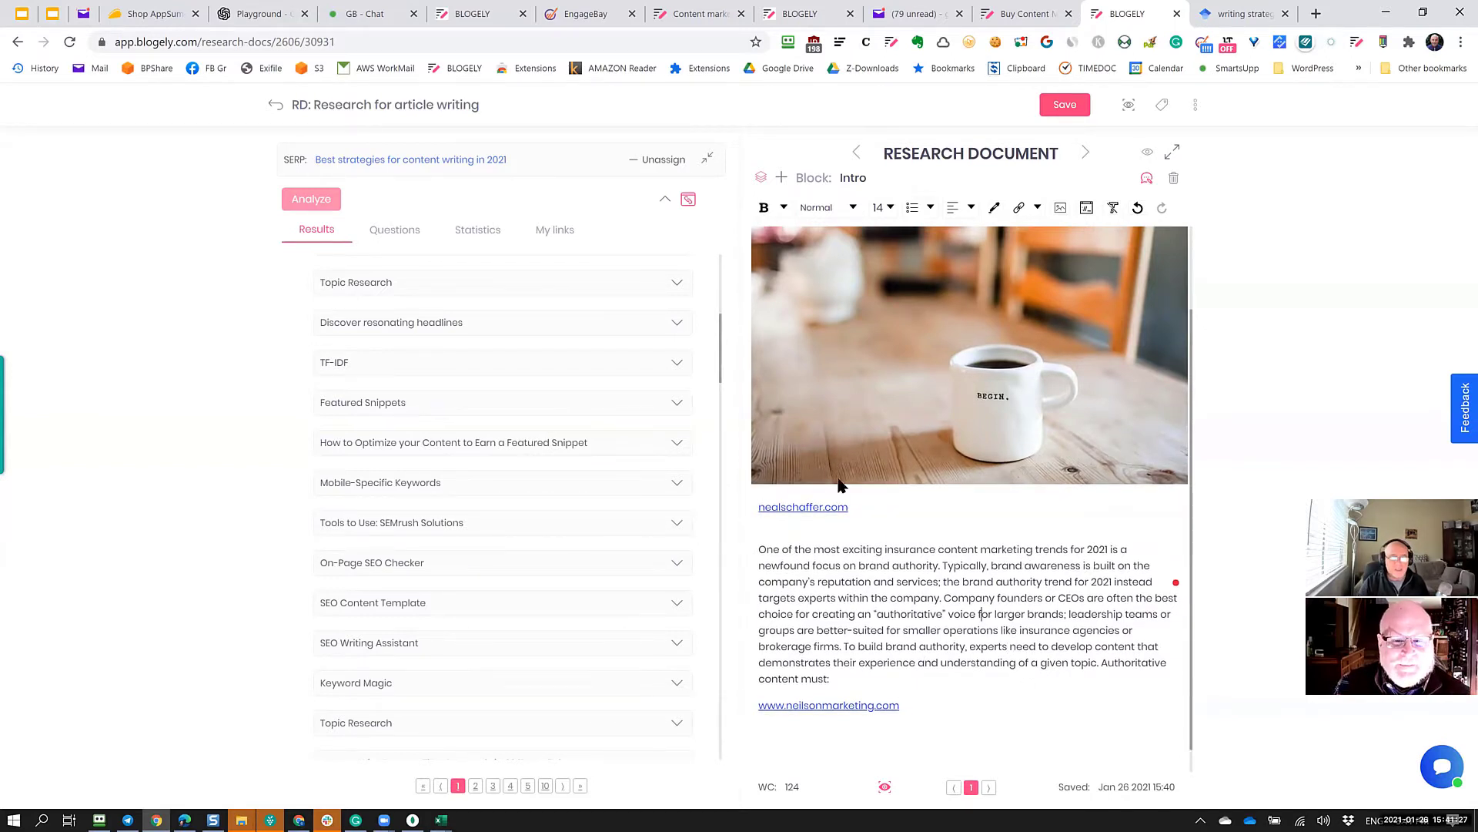
scroll(905, 581, up, 2)
scroll(1005, 726, down, 2)
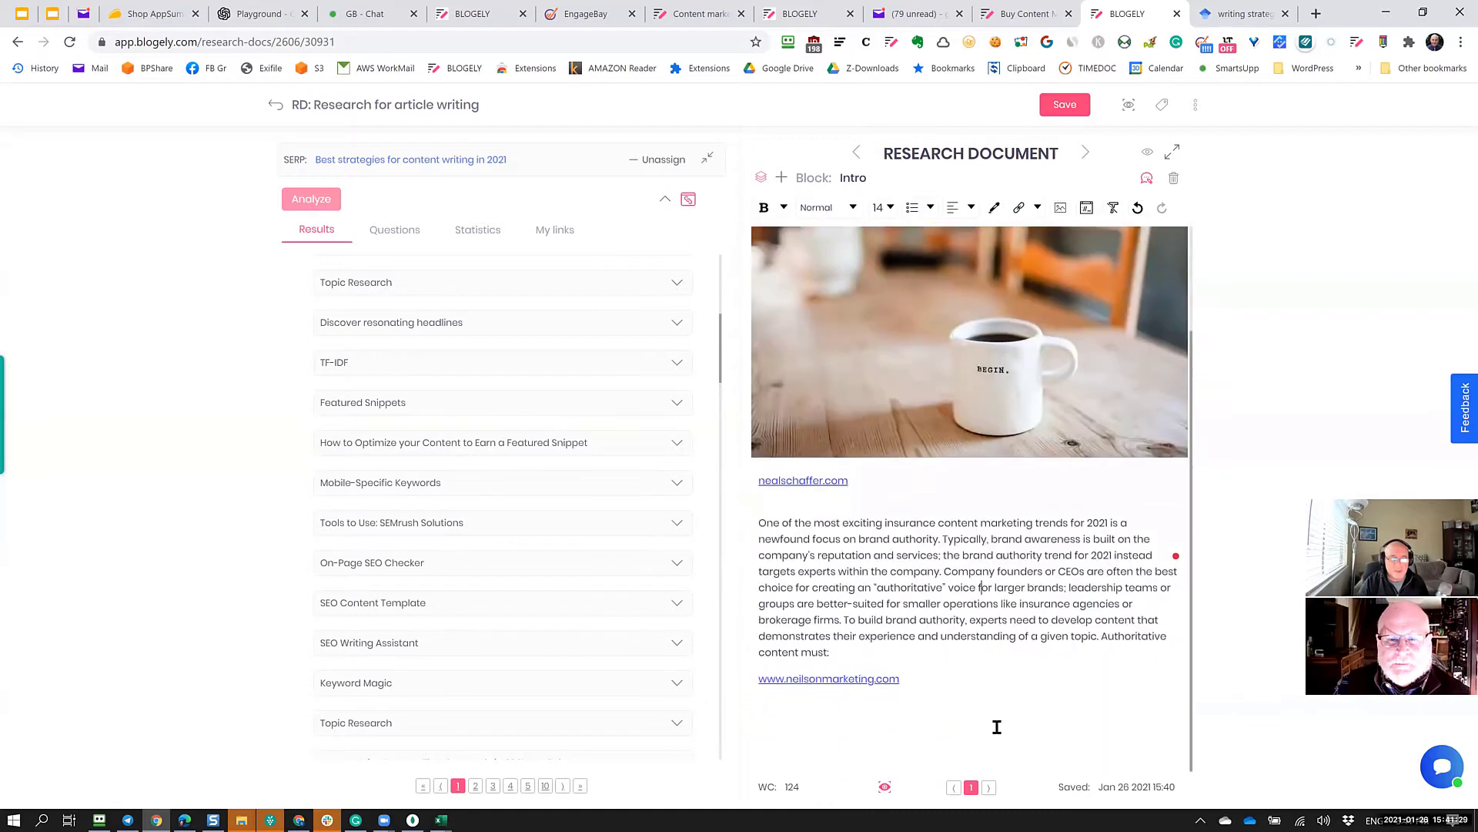
click(528, 521)
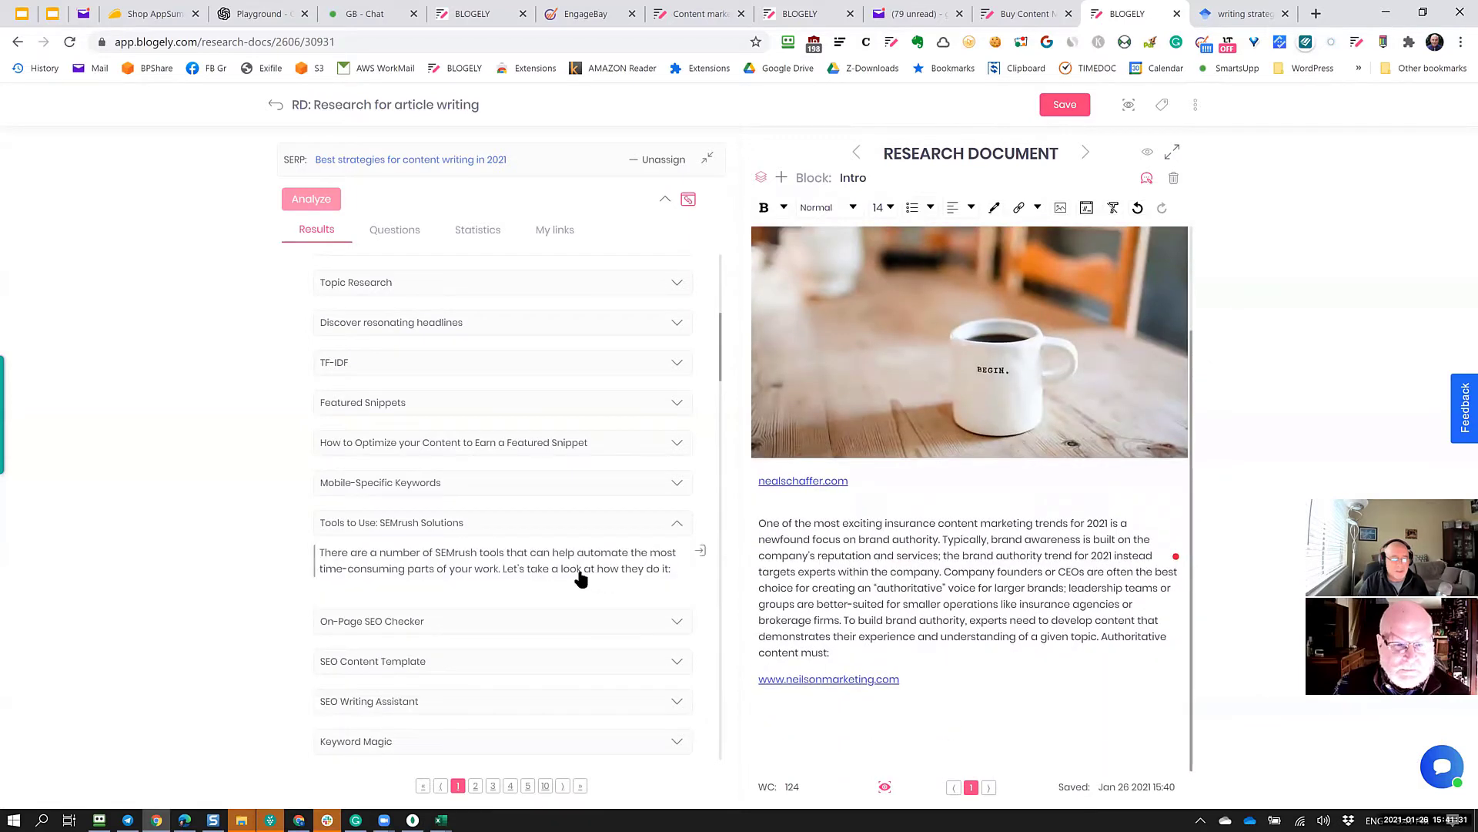
click(598, 597)
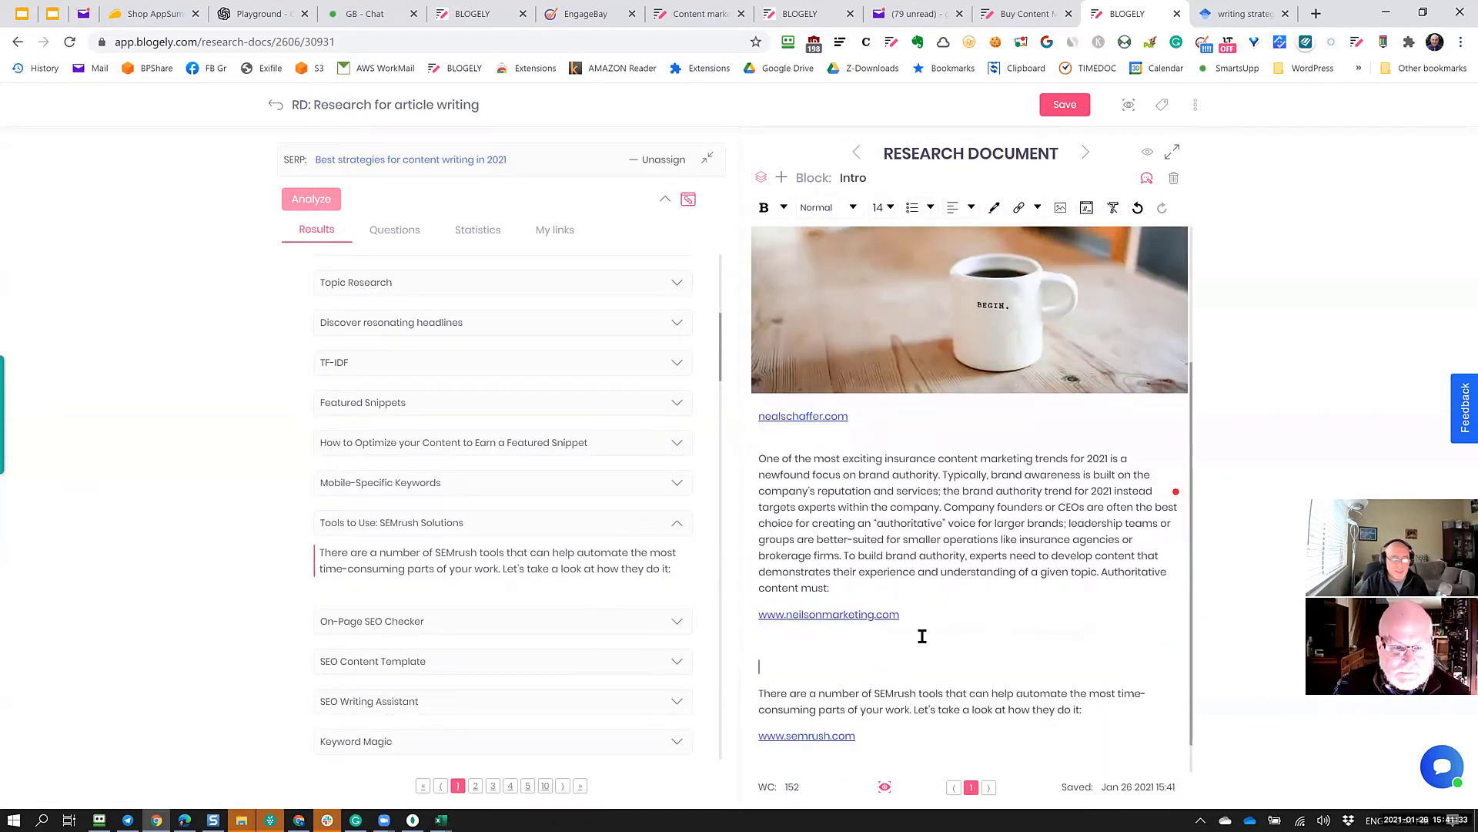
key(BackSpace)
key(BackSpace)
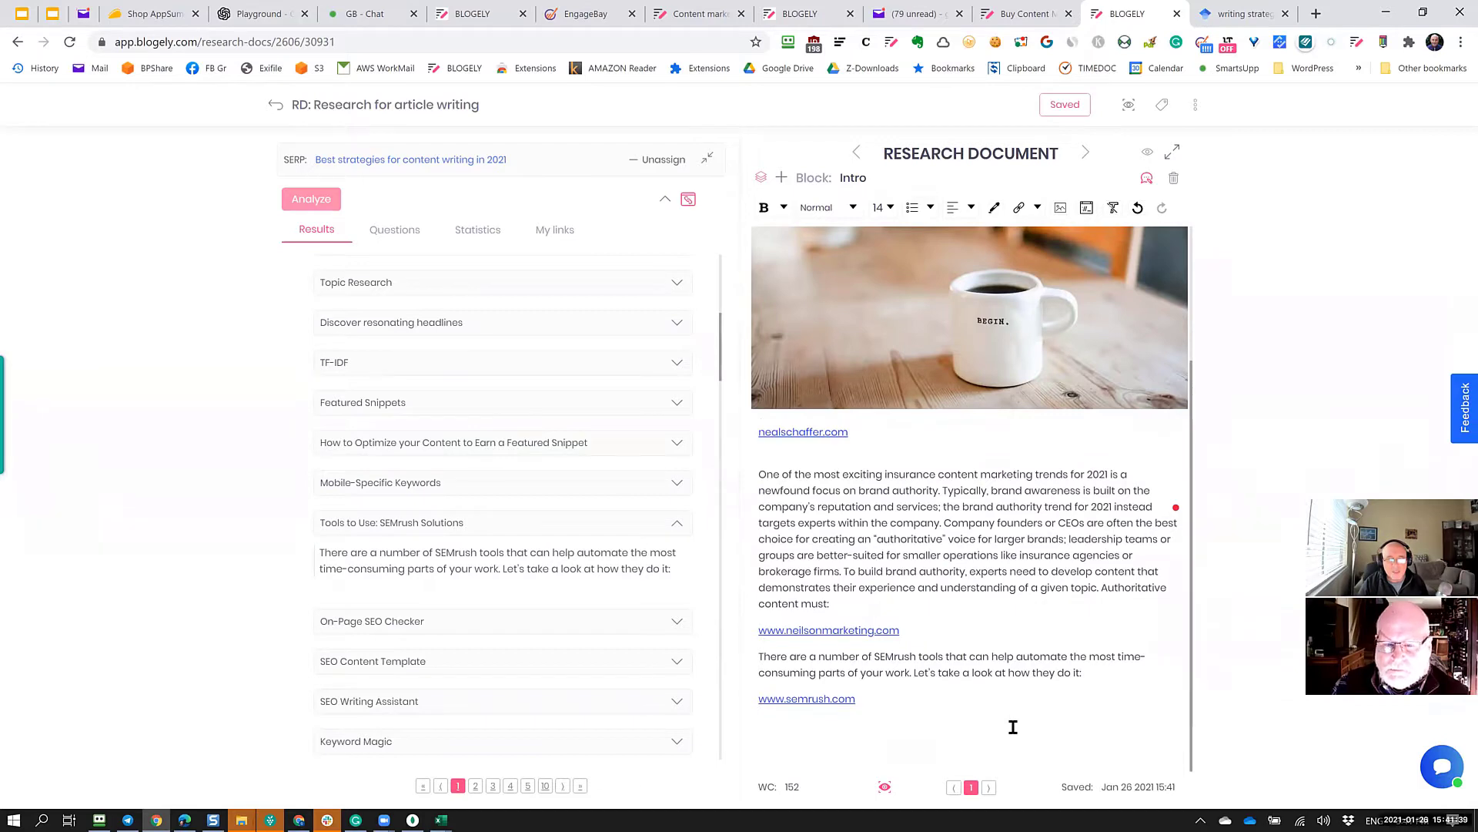
Add a new block named "On page SEO" to the research document.
click(807, 255)
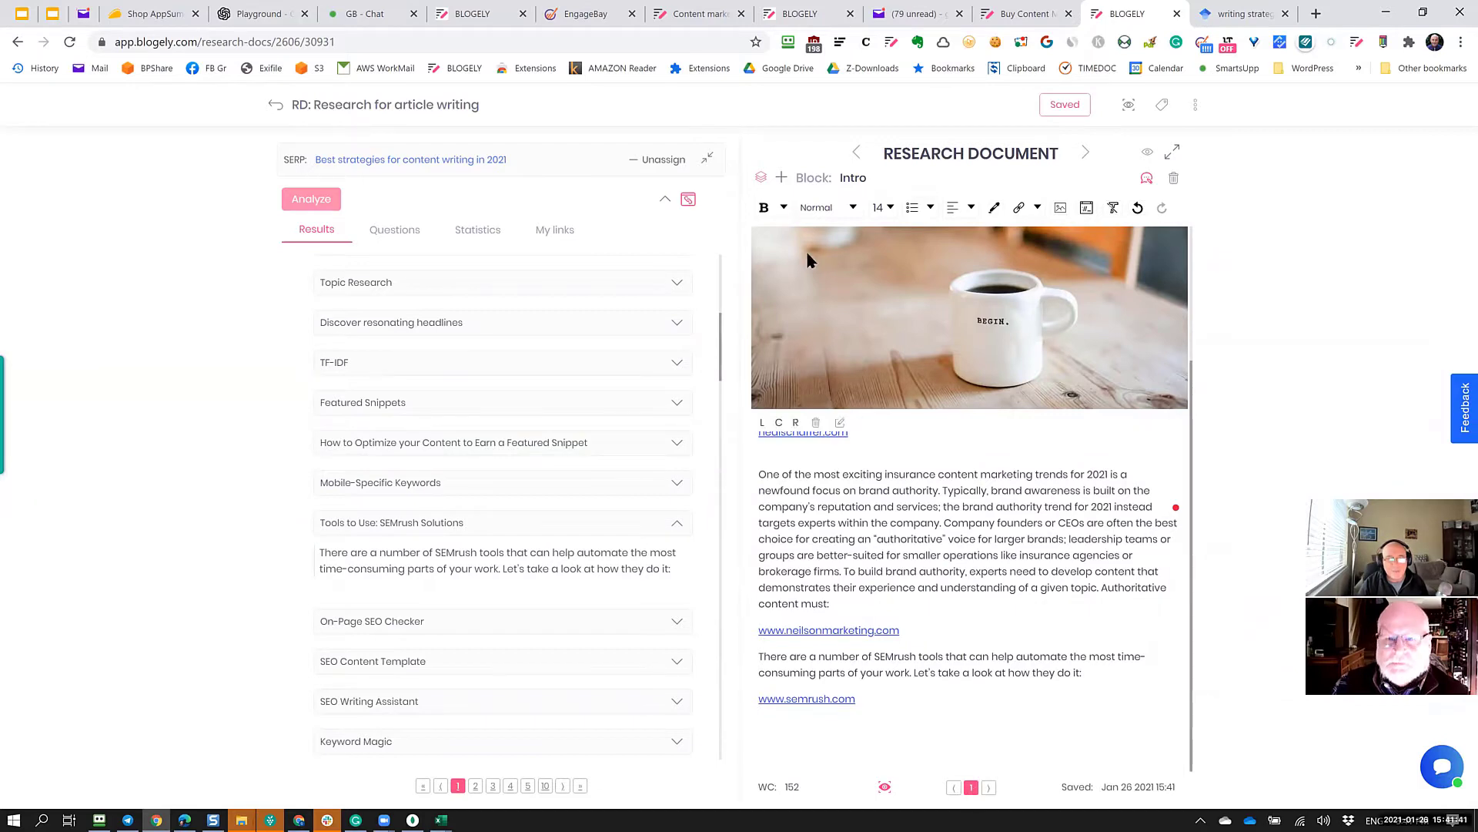
click(781, 177)
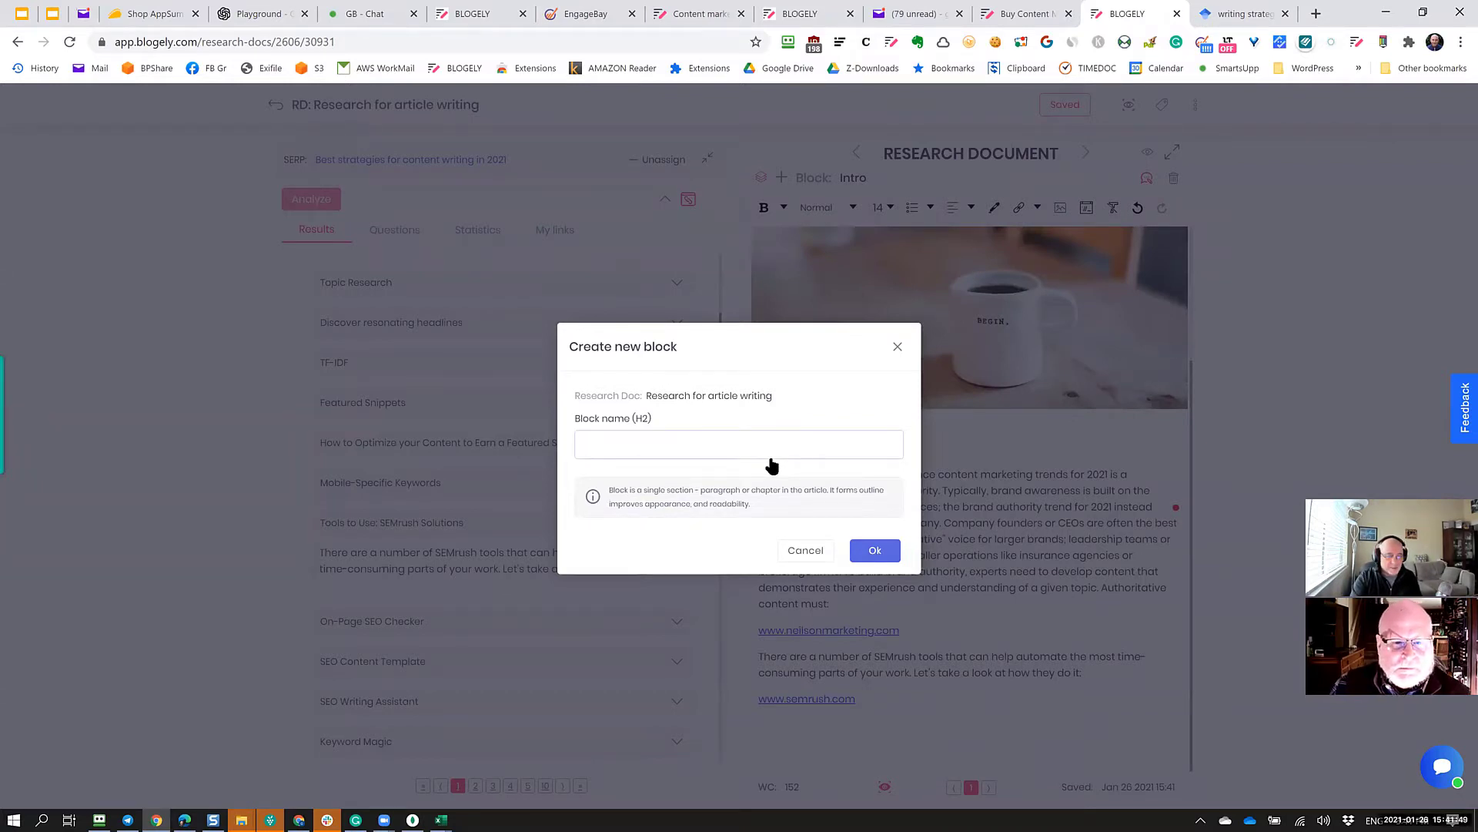
text(On )
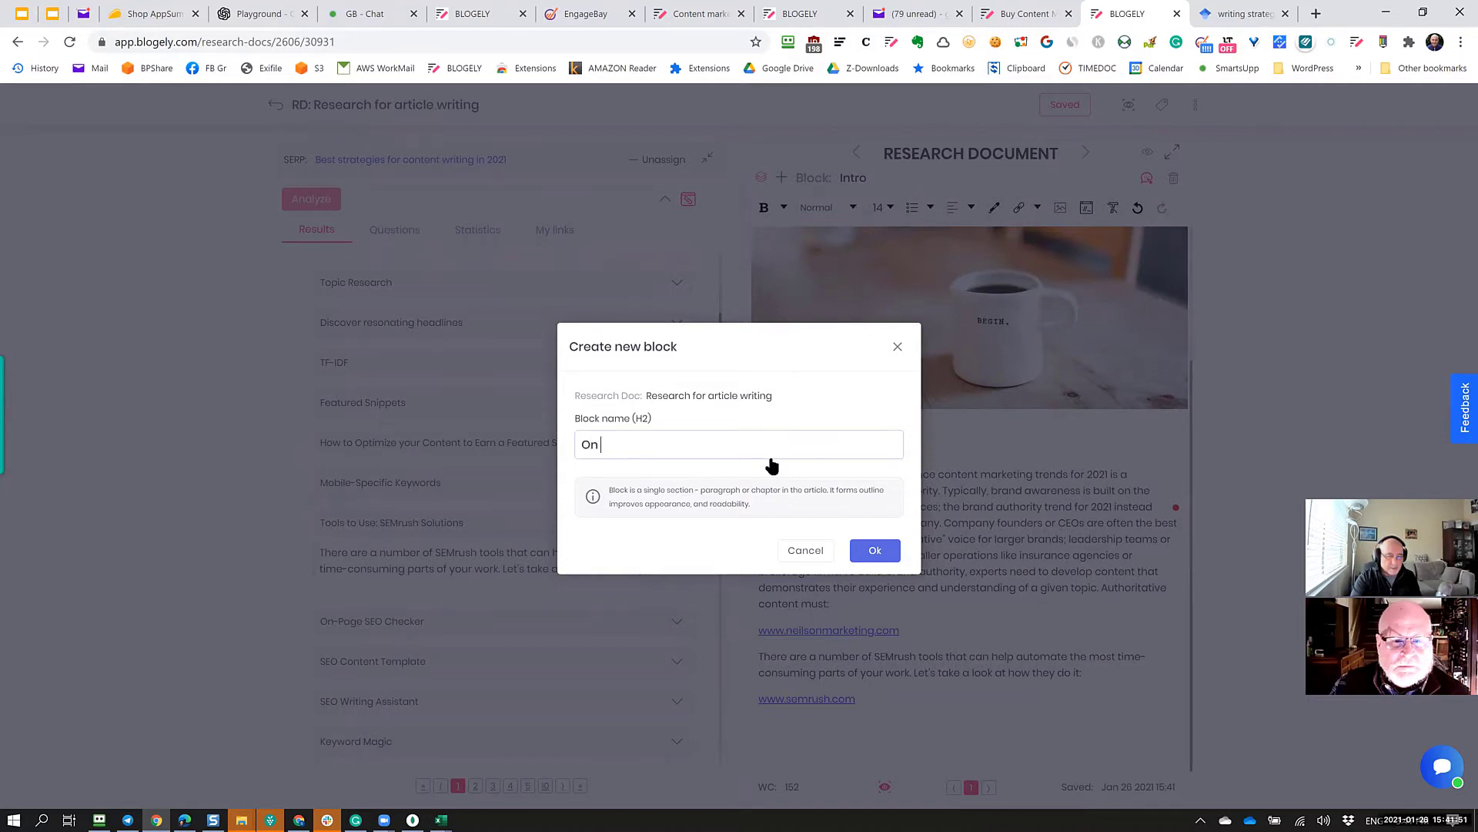
text(page SEO)
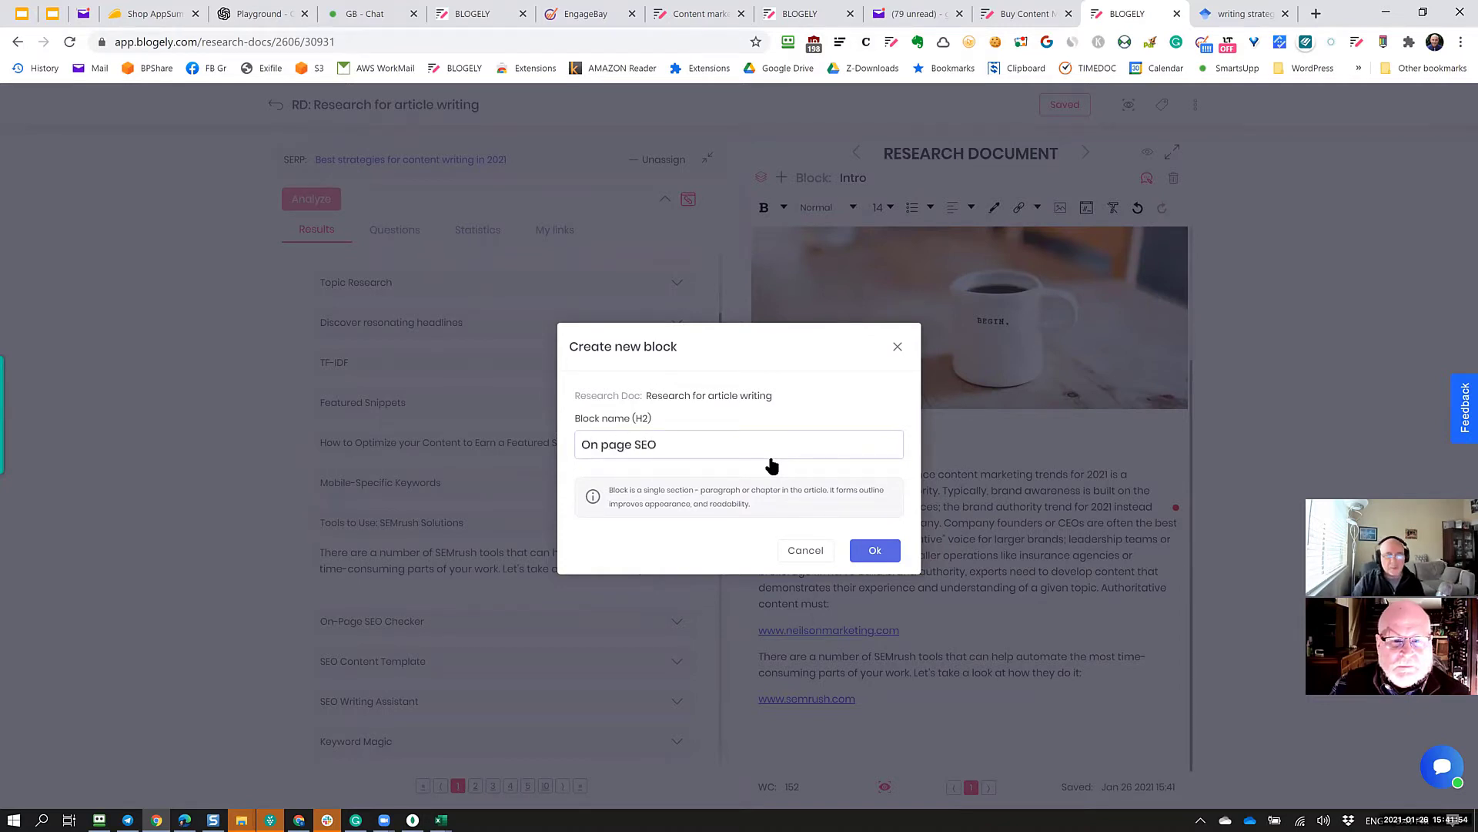
click(891, 556)
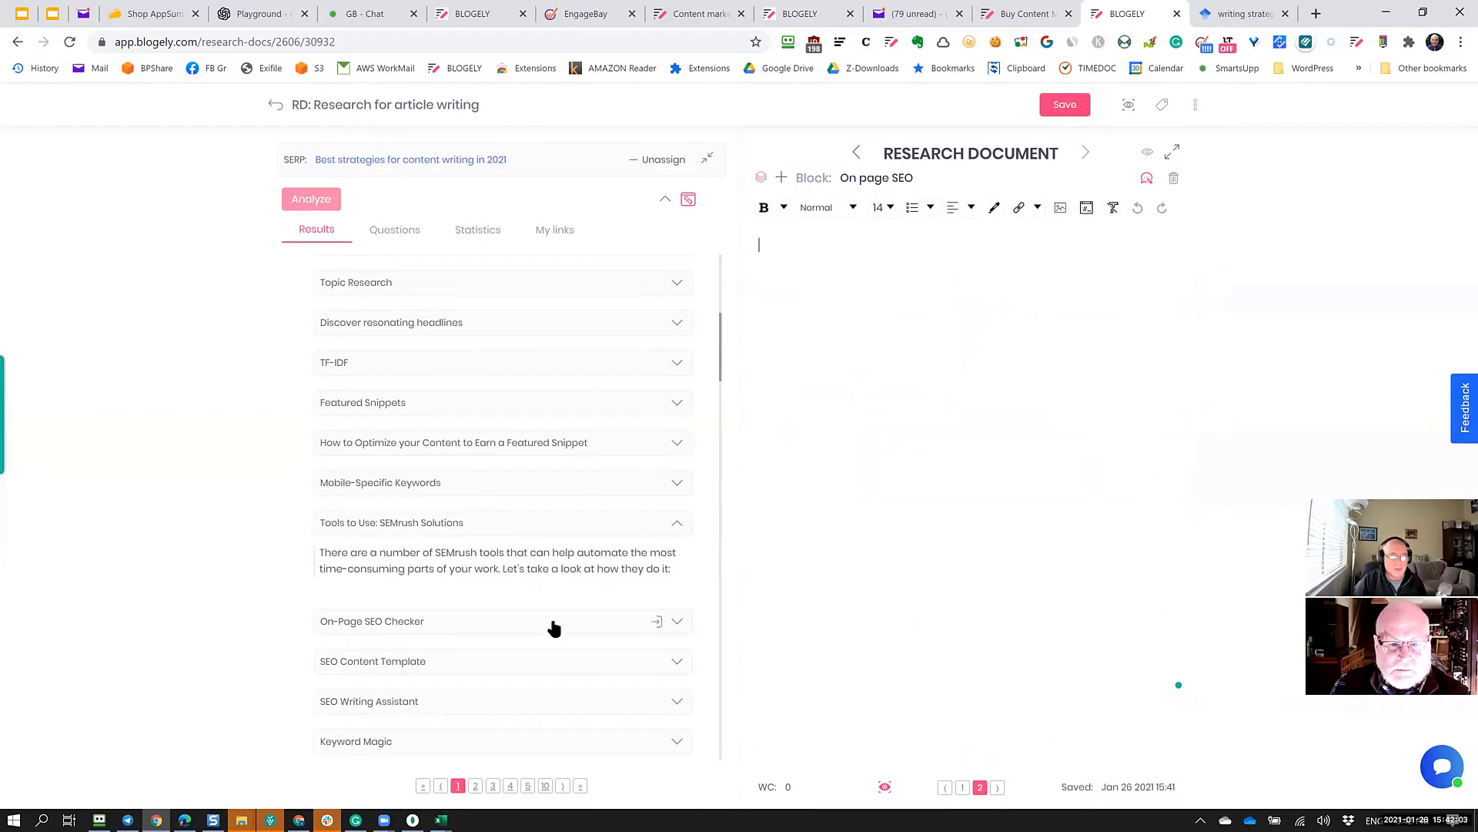
Insert the first paragraph and the "Enrich your page content" image from the "On-Page SEO Checker" section into the On page SEO block.
click(600, 628)
scroll(600, 633, down, 3)
click(495, 447)
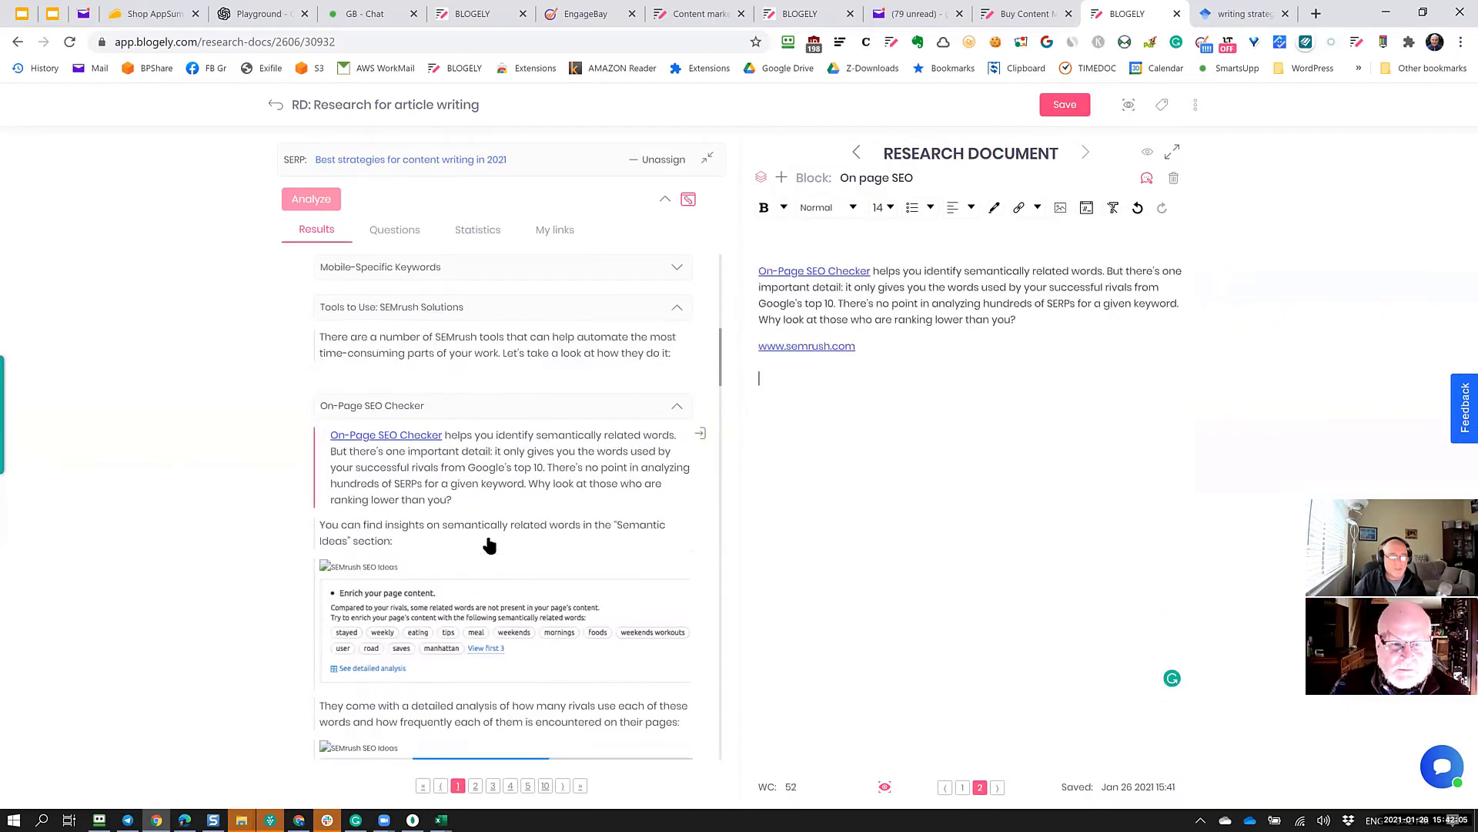
click(465, 611)
Insert the word/phrase usage table image from the On-Page SEO Checker section and save the research document.
scroll(466, 611, down, 5)
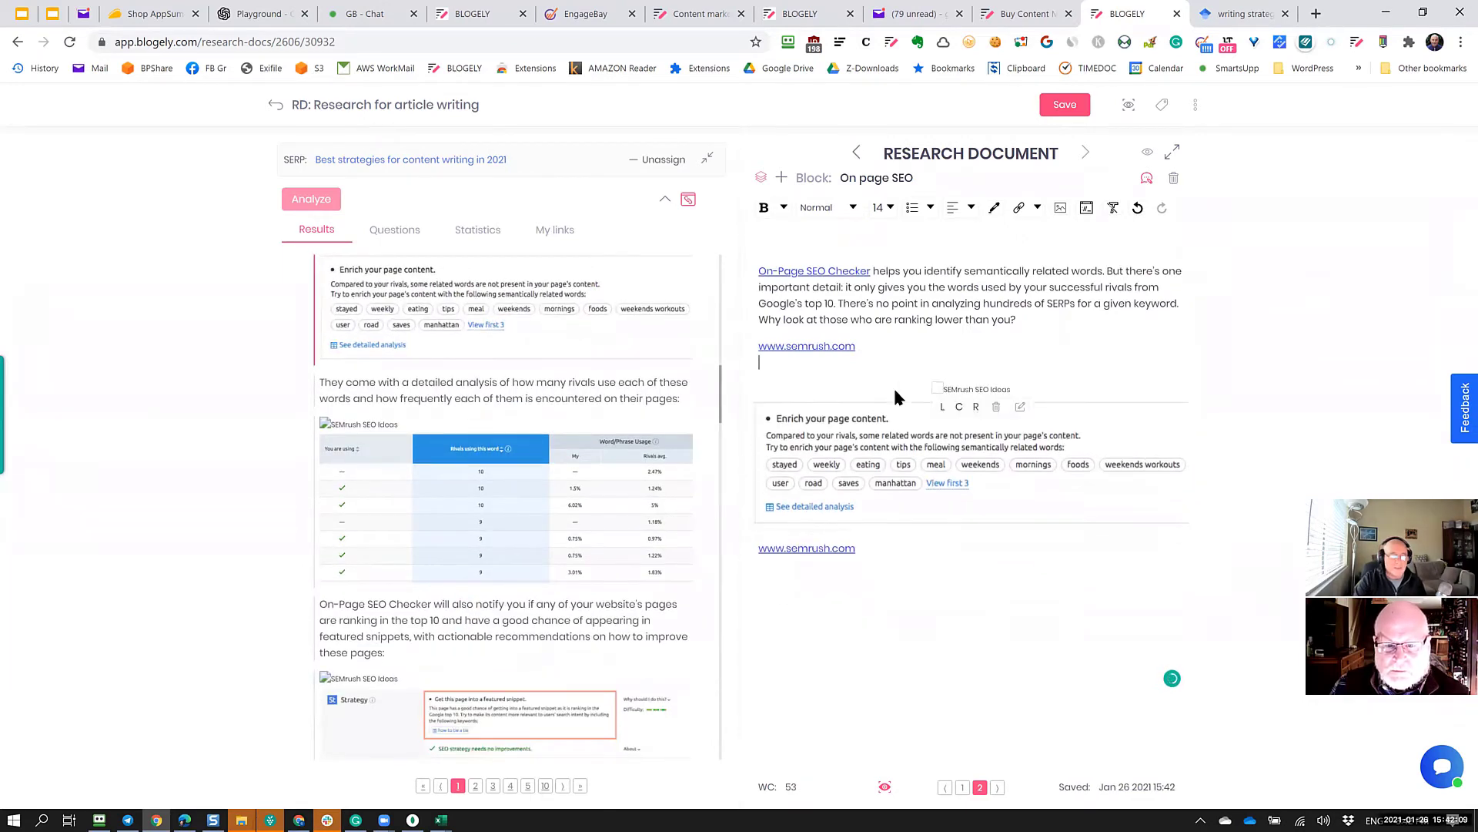
scroll(574, 643, down, 5)
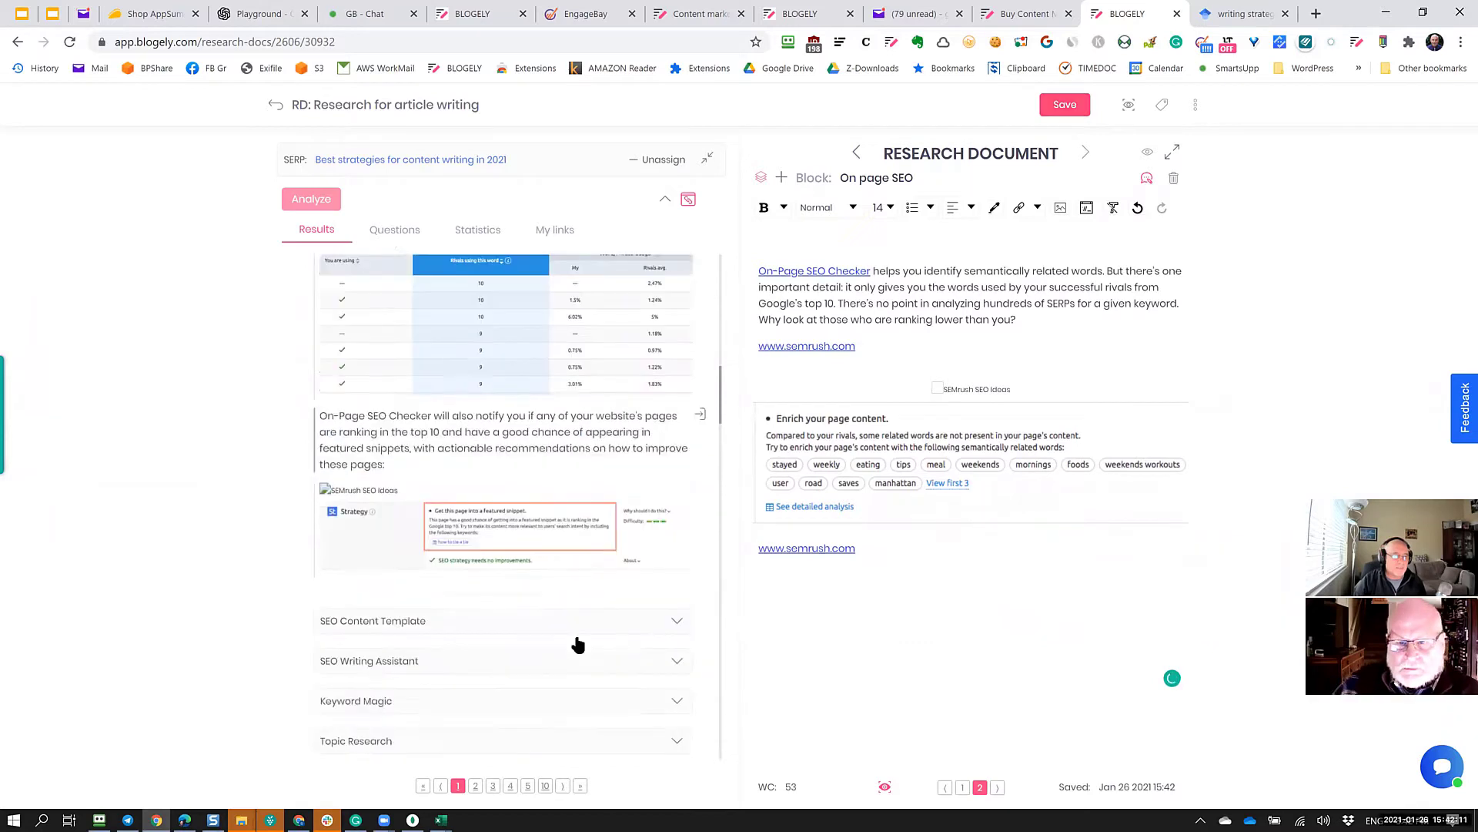
scroll(536, 529, up, 4)
click(512, 412)
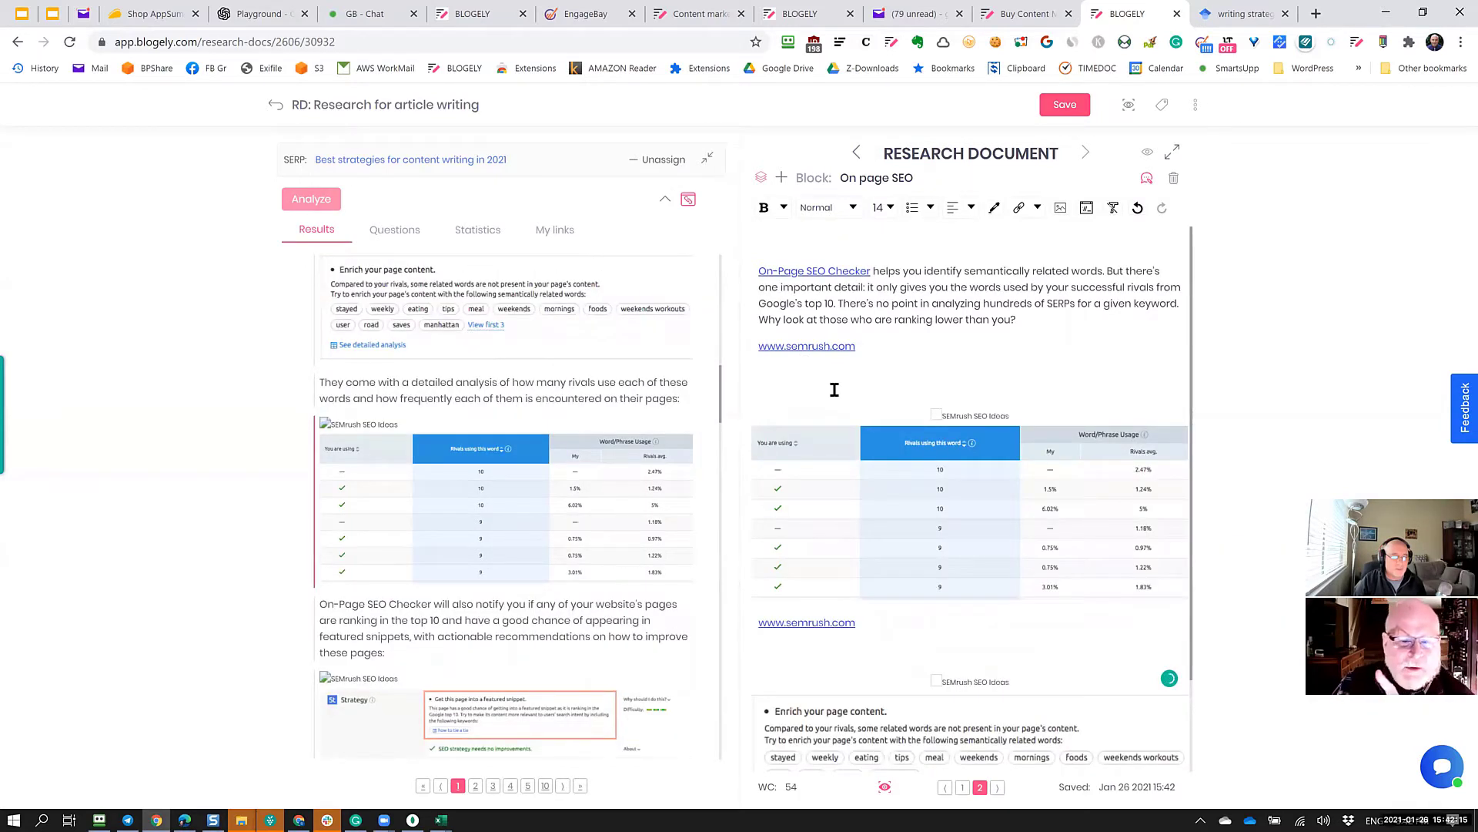
click(1070, 107)
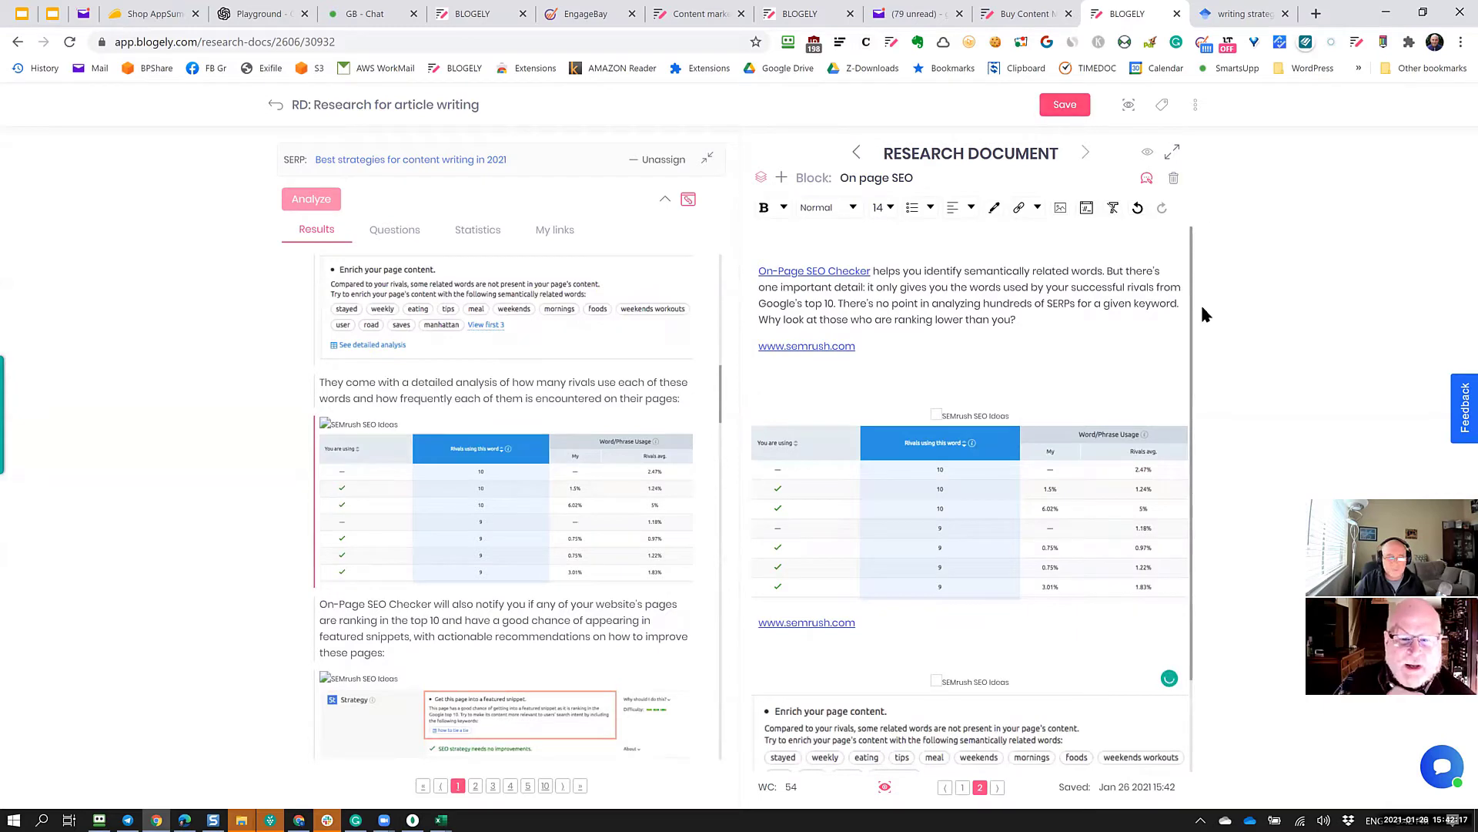
Remove a blank line above the table image and the empty line above the On-Page SEO Checker paragraph.
scroll(1032, 397, down, 1)
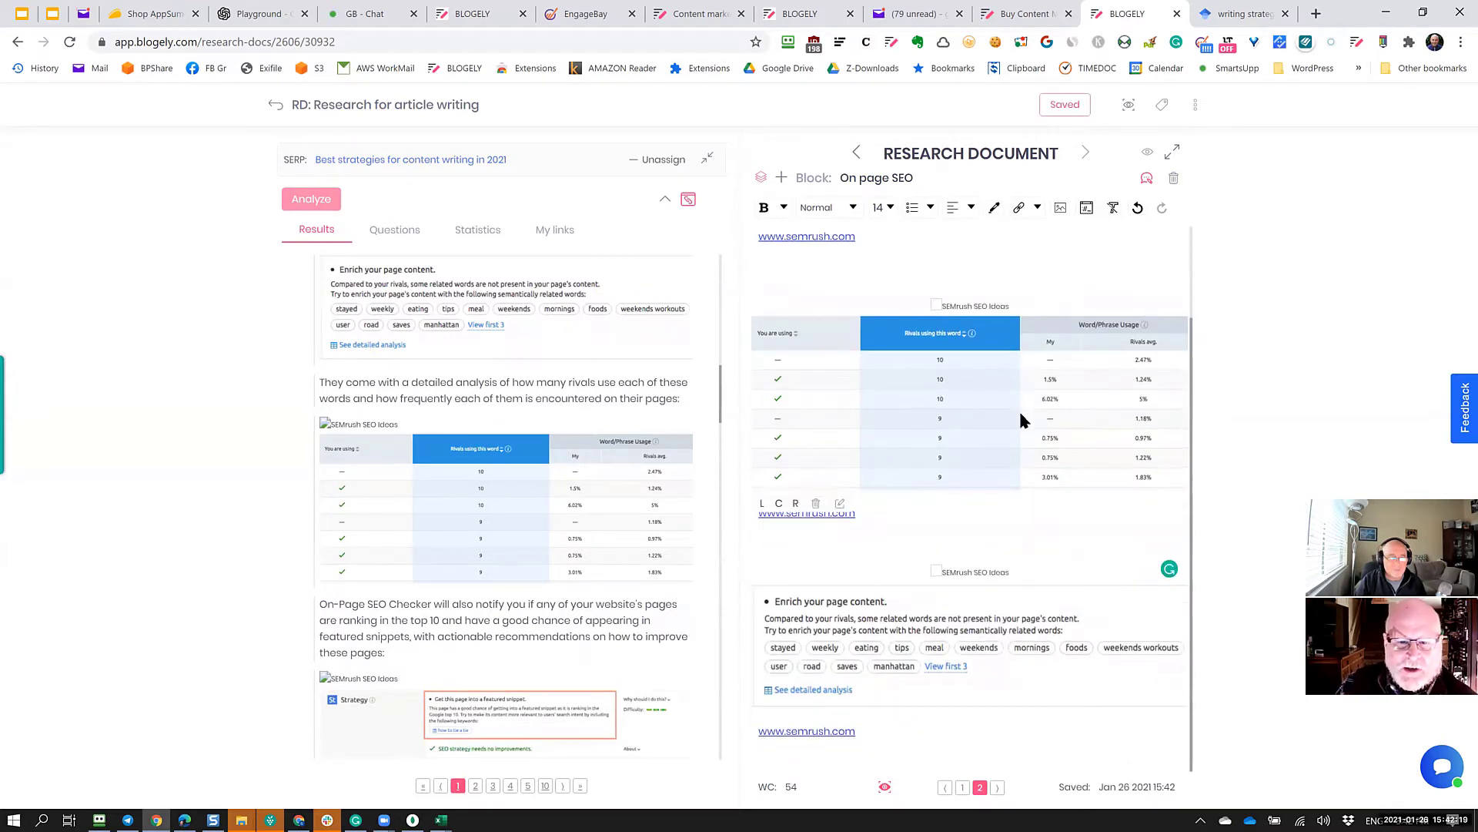
scroll(623, 616, down, 5)
scroll(605, 616, down, 4)
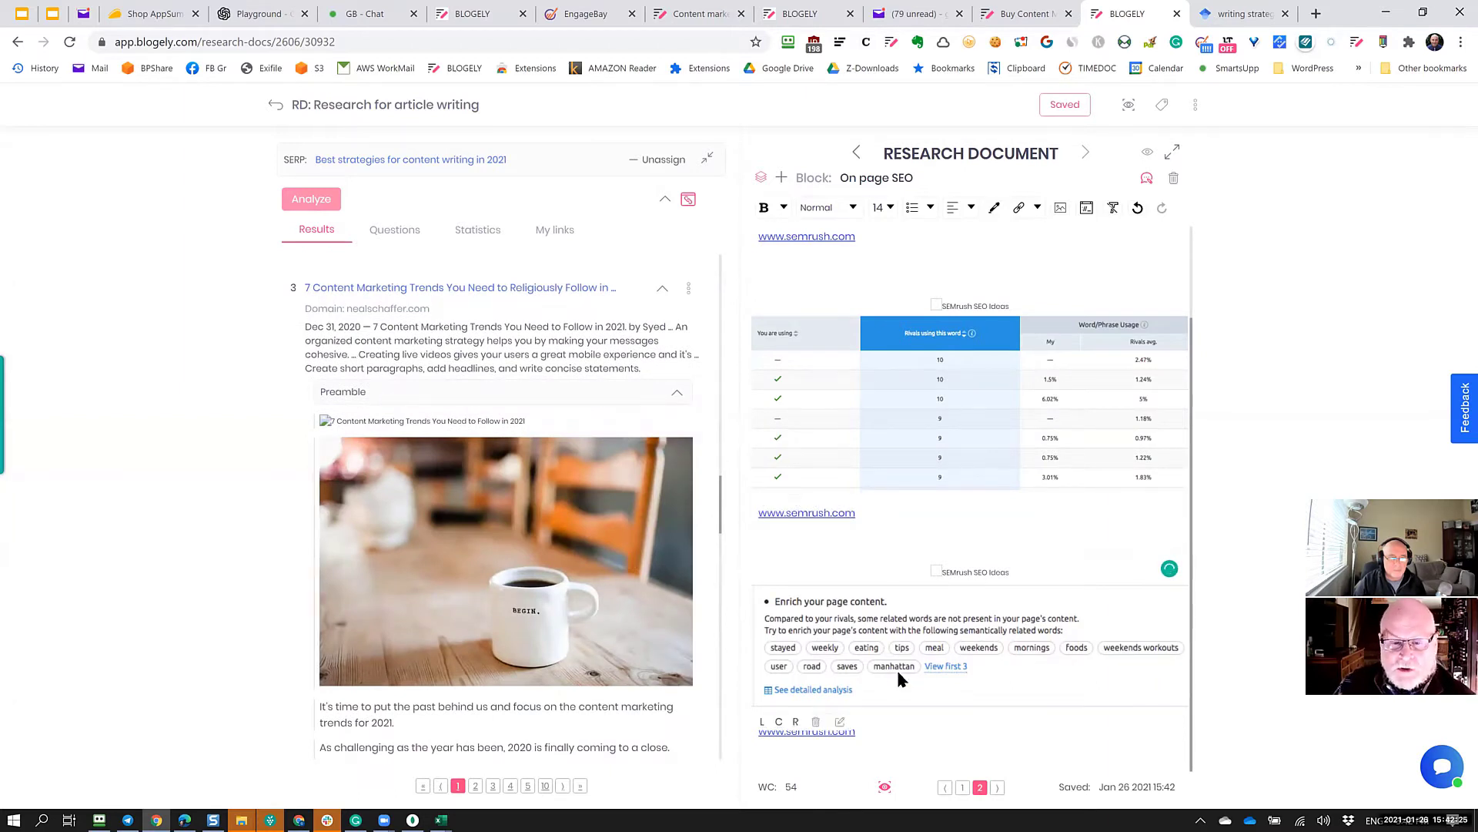
scroll(896, 668, up, 2)
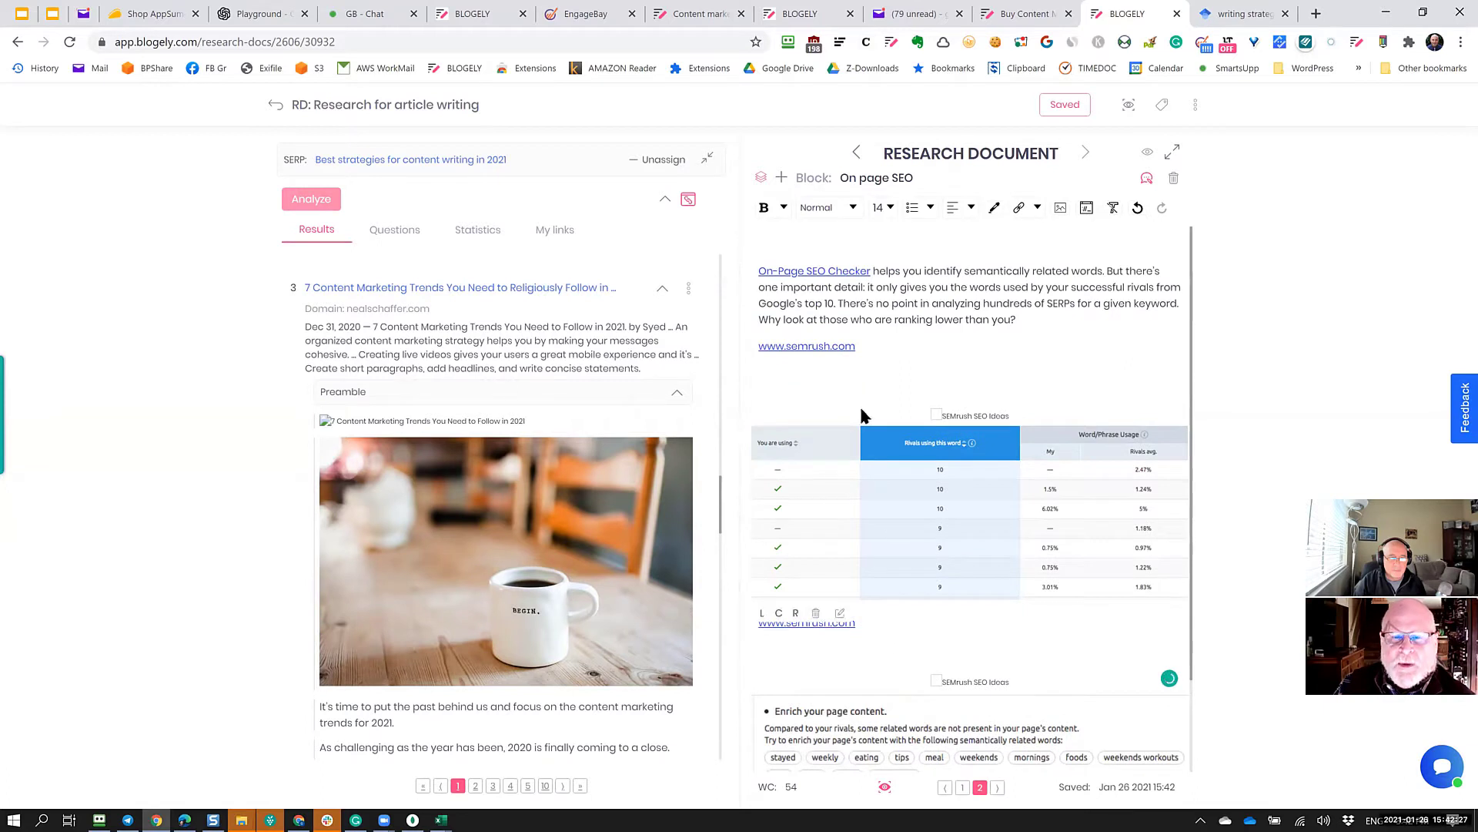
click(1116, 362)
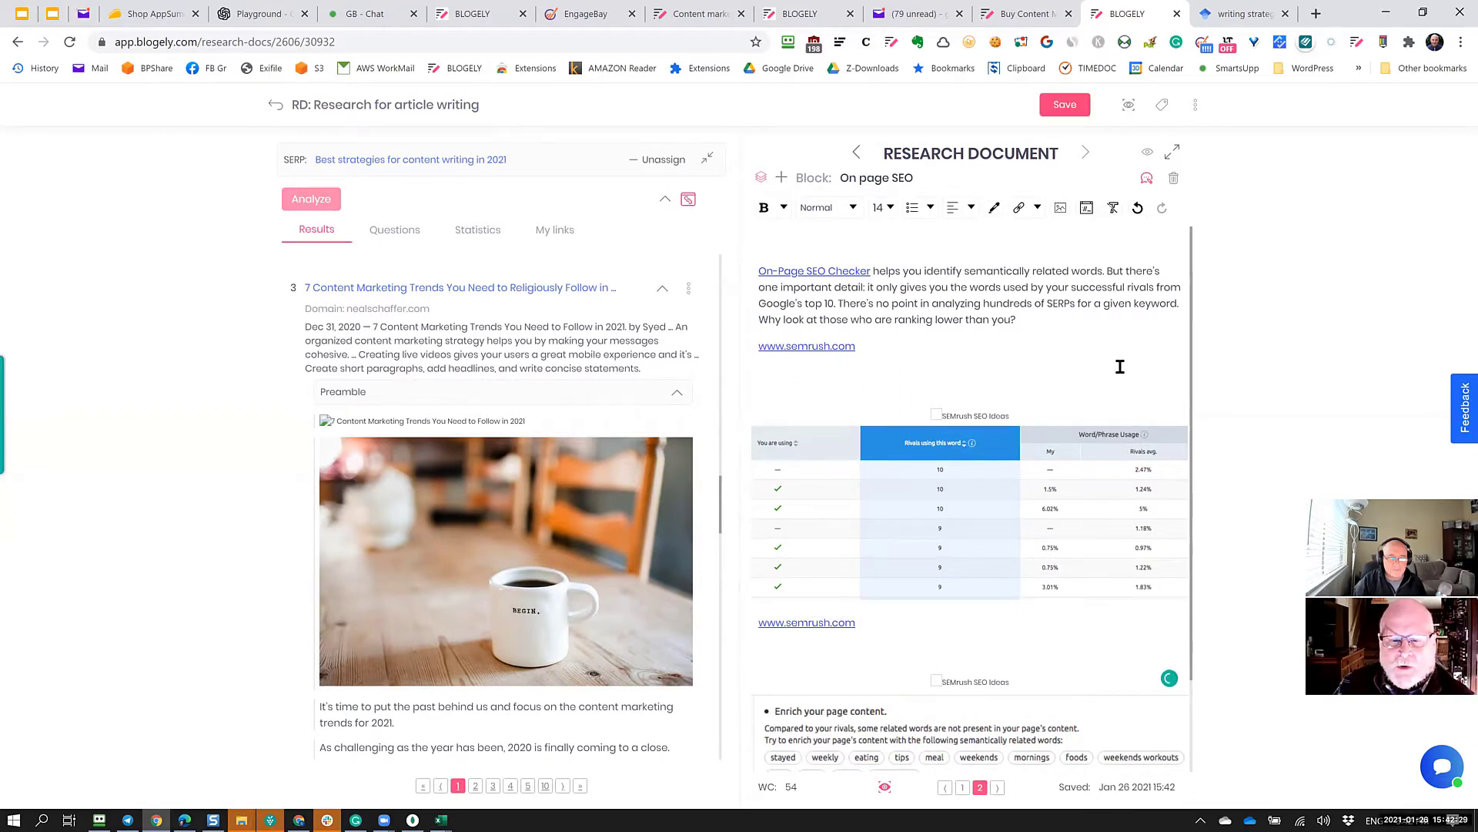
key(BackSpace)
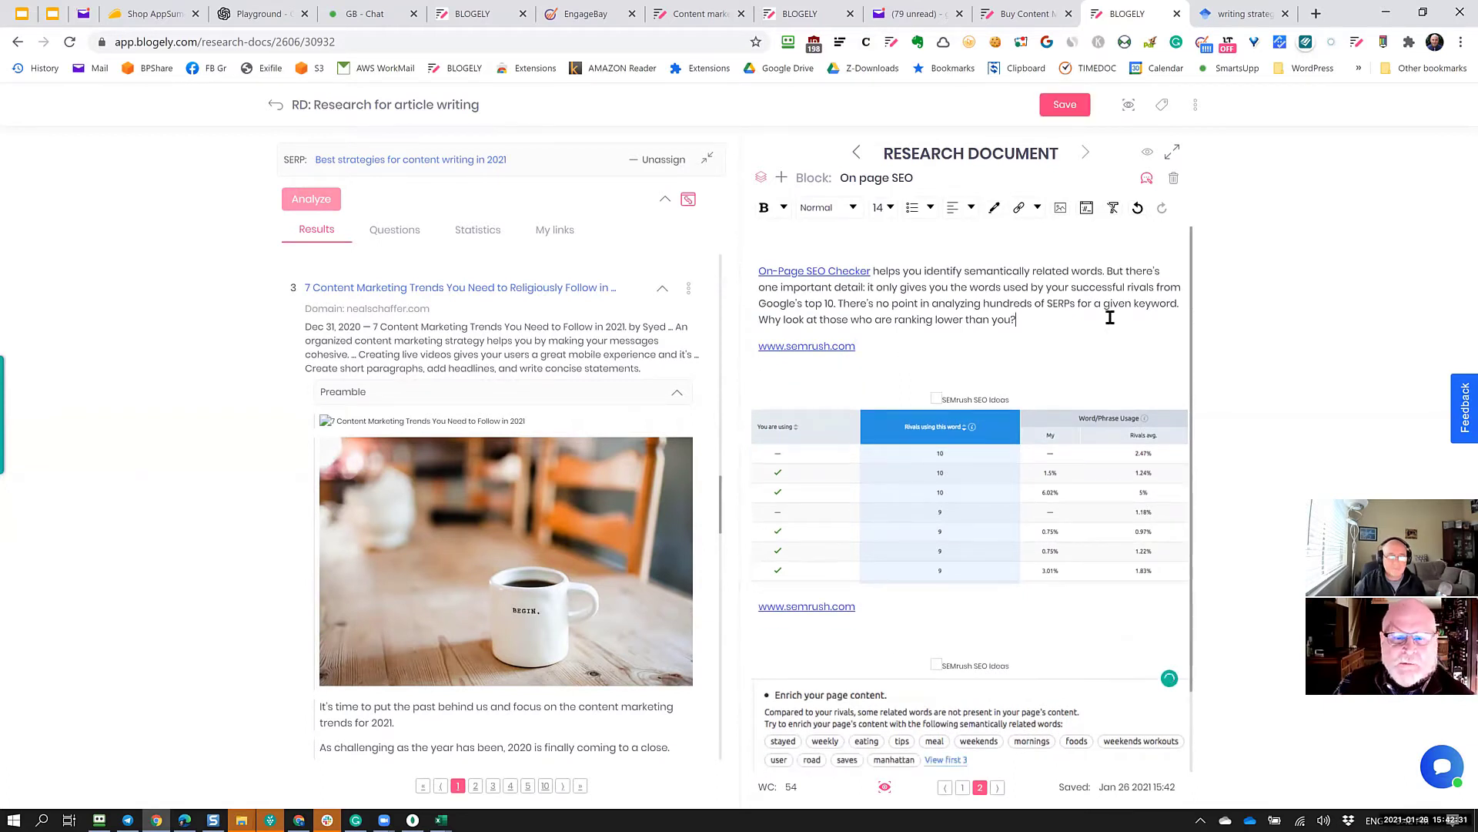
scroll(947, 242, down, 1)
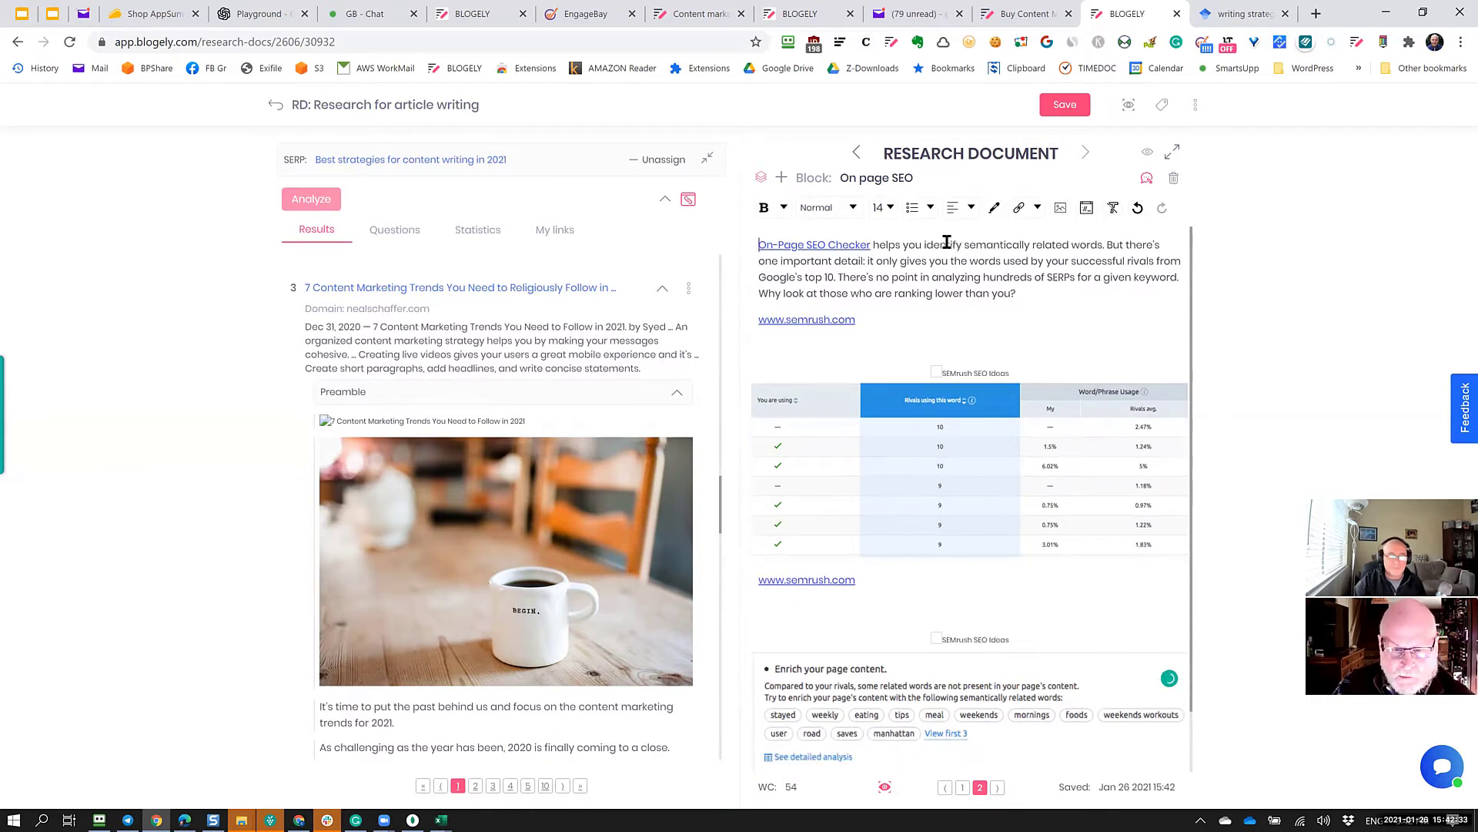
Insert the Preamble's "As we step into a new year" paragraph without a source link above the table image, and remove the extra blank line.
click(974, 277)
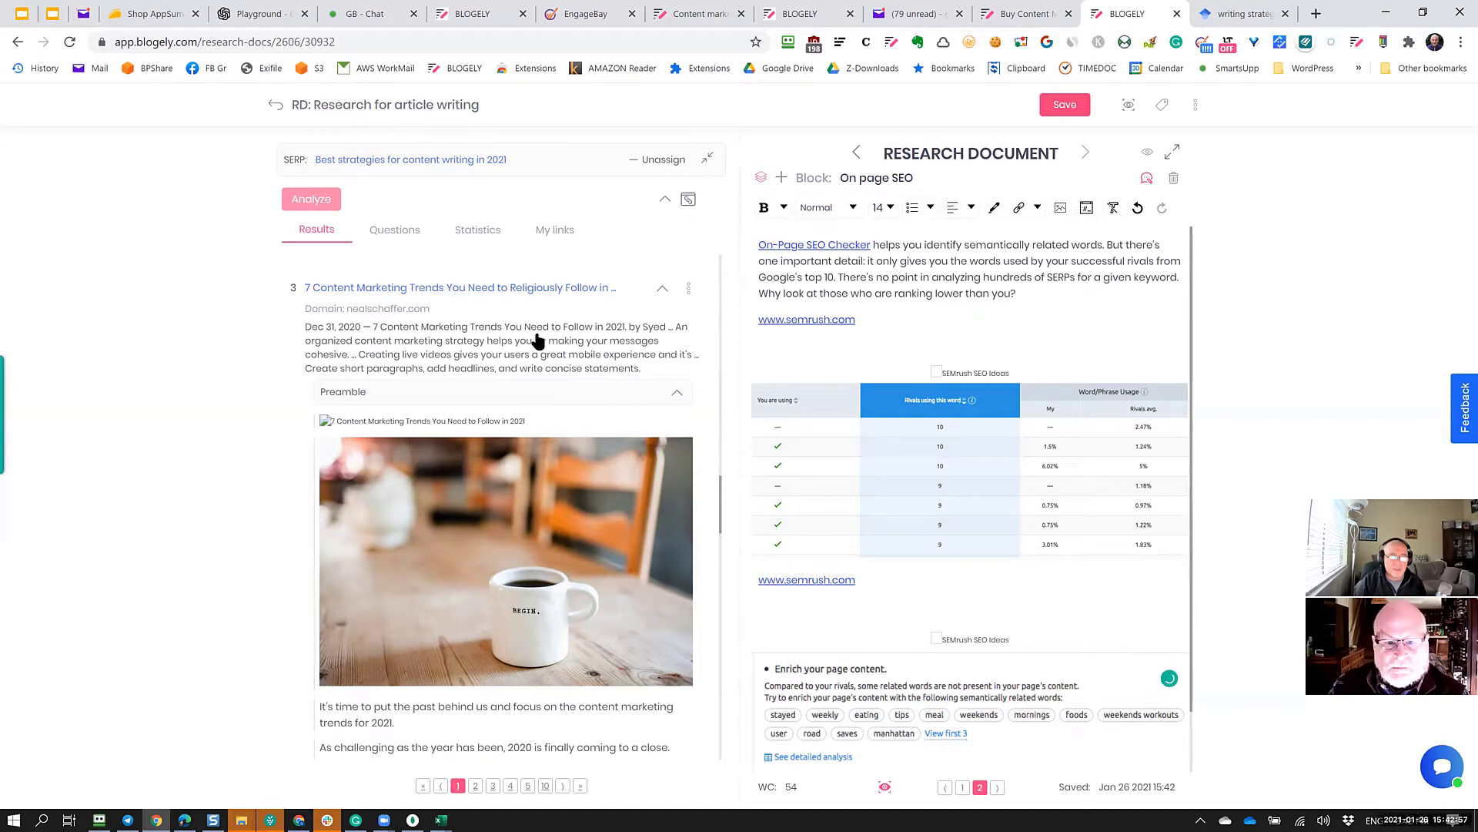
scroll(538, 377, down, 5)
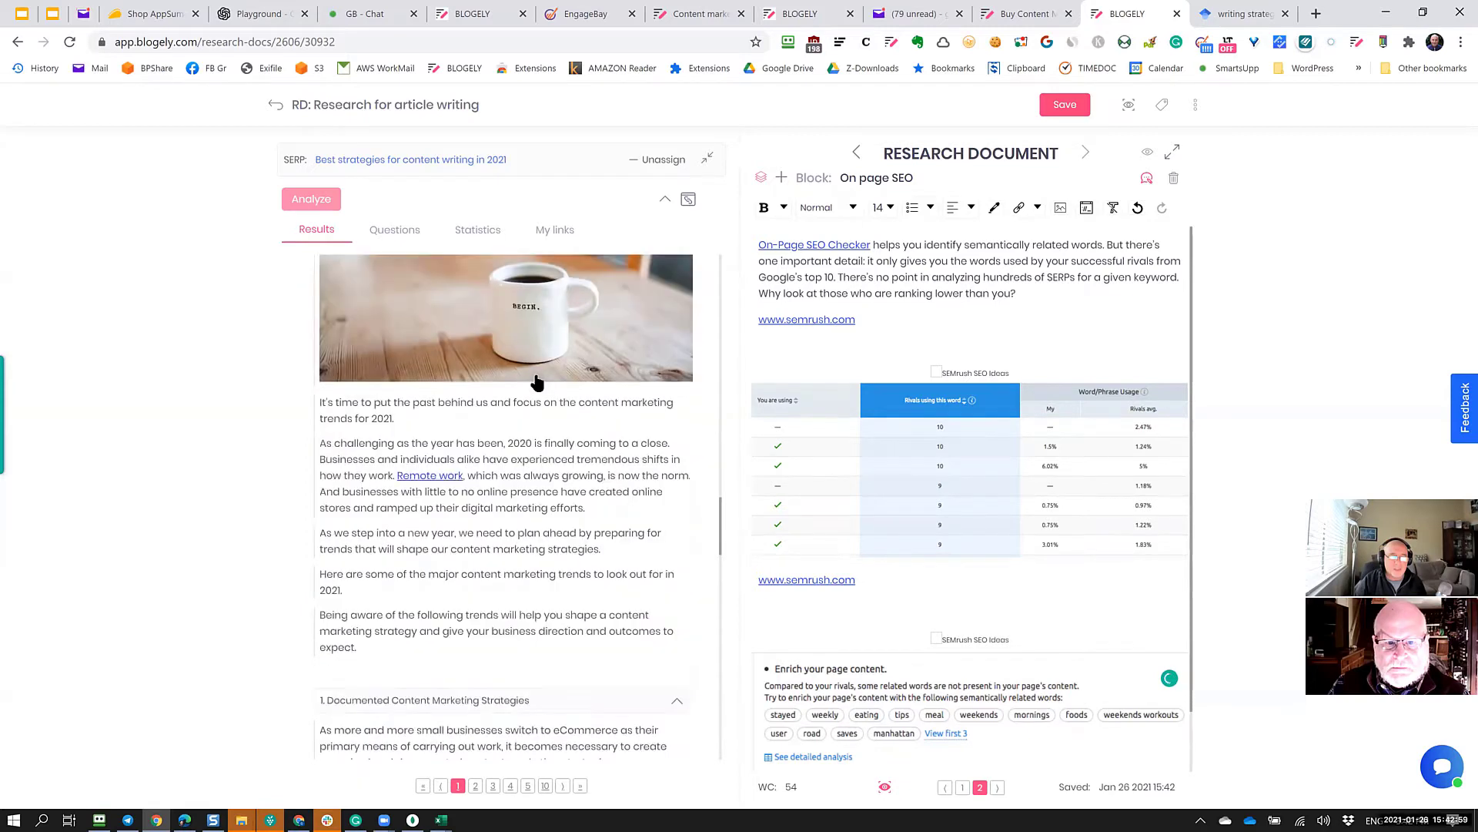
click(404, 426)
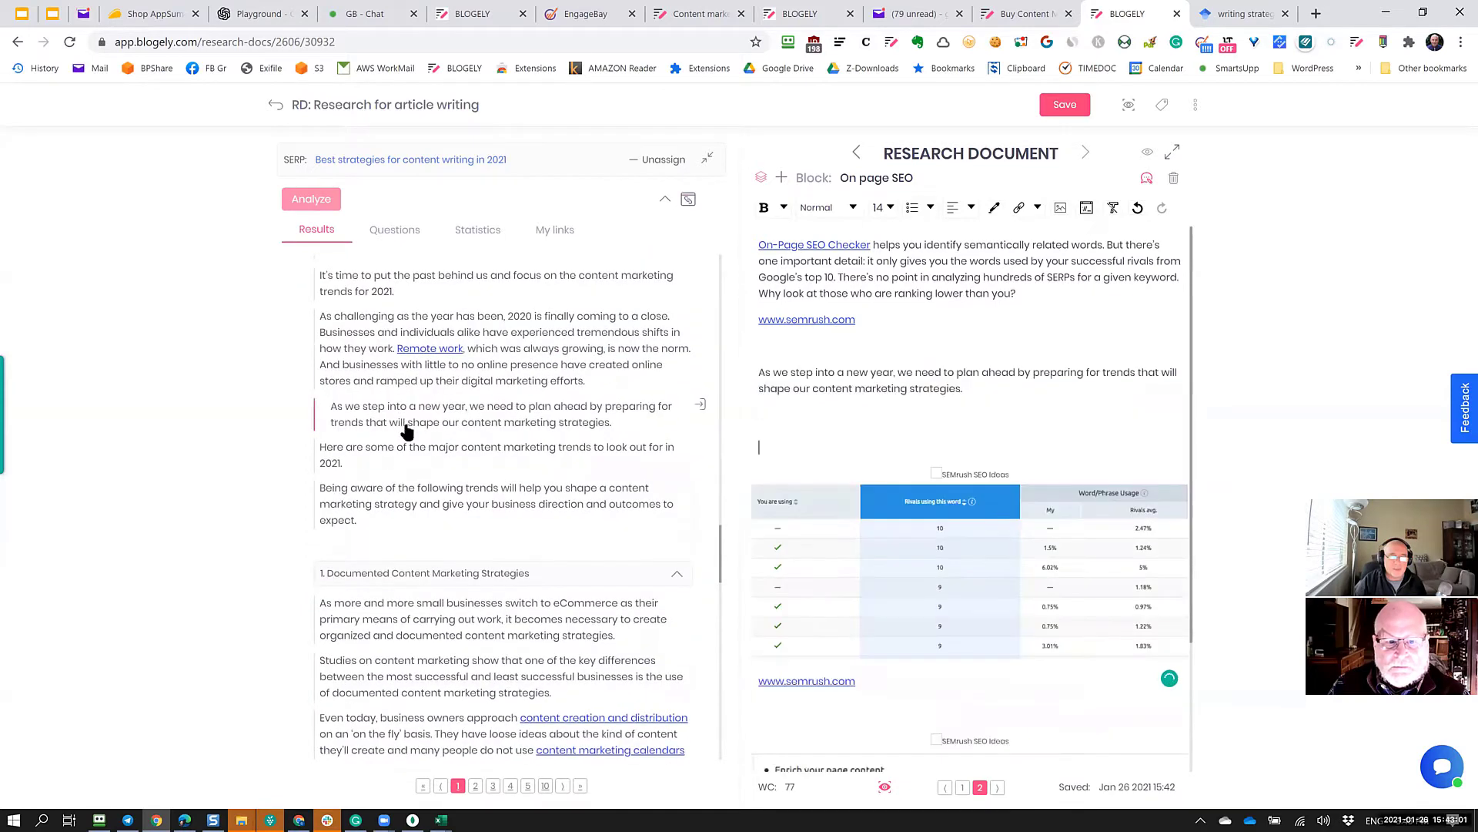
key(BackSpace)
key(BackSpace)
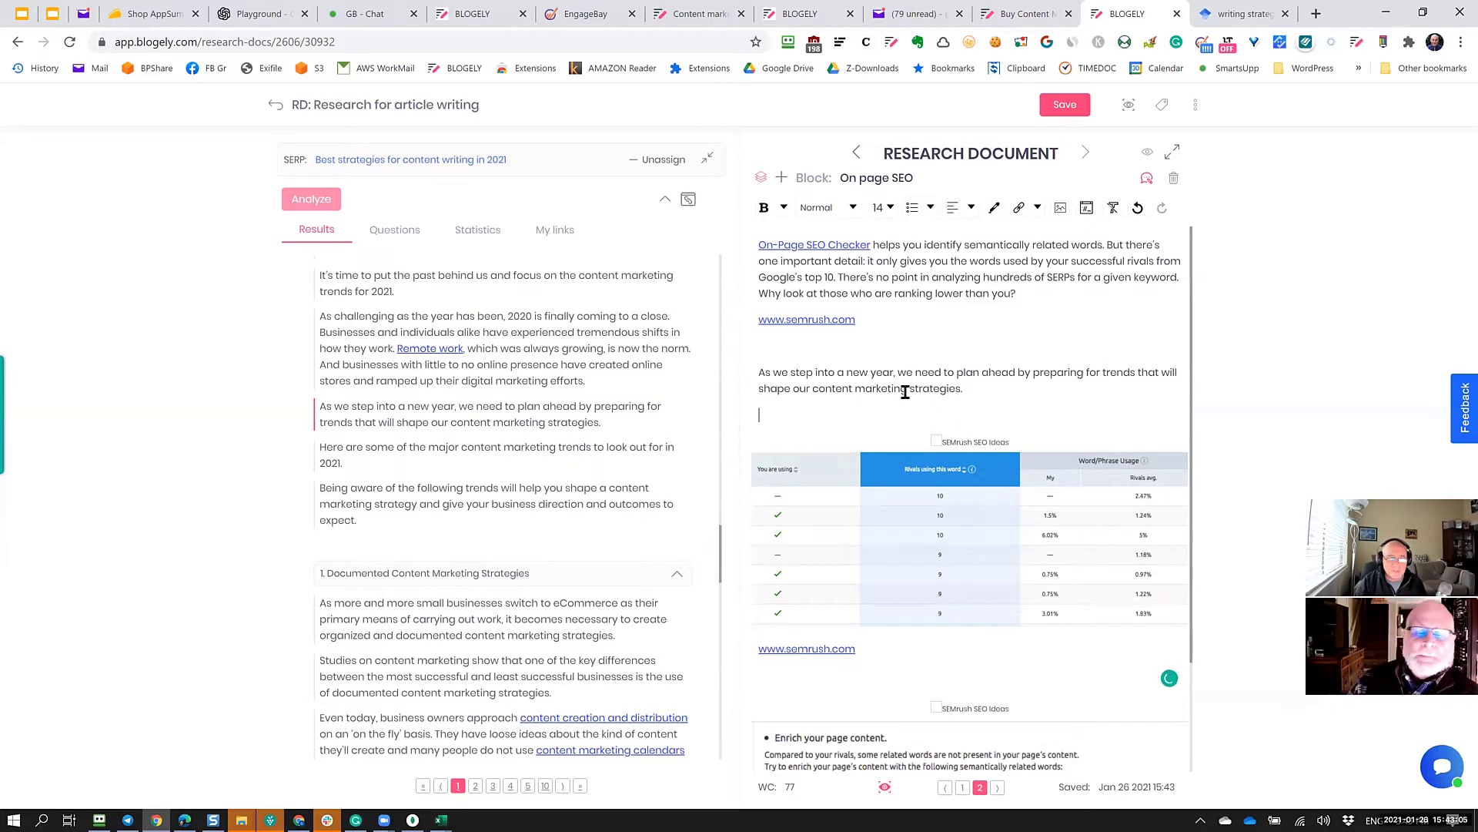
click(927, 349)
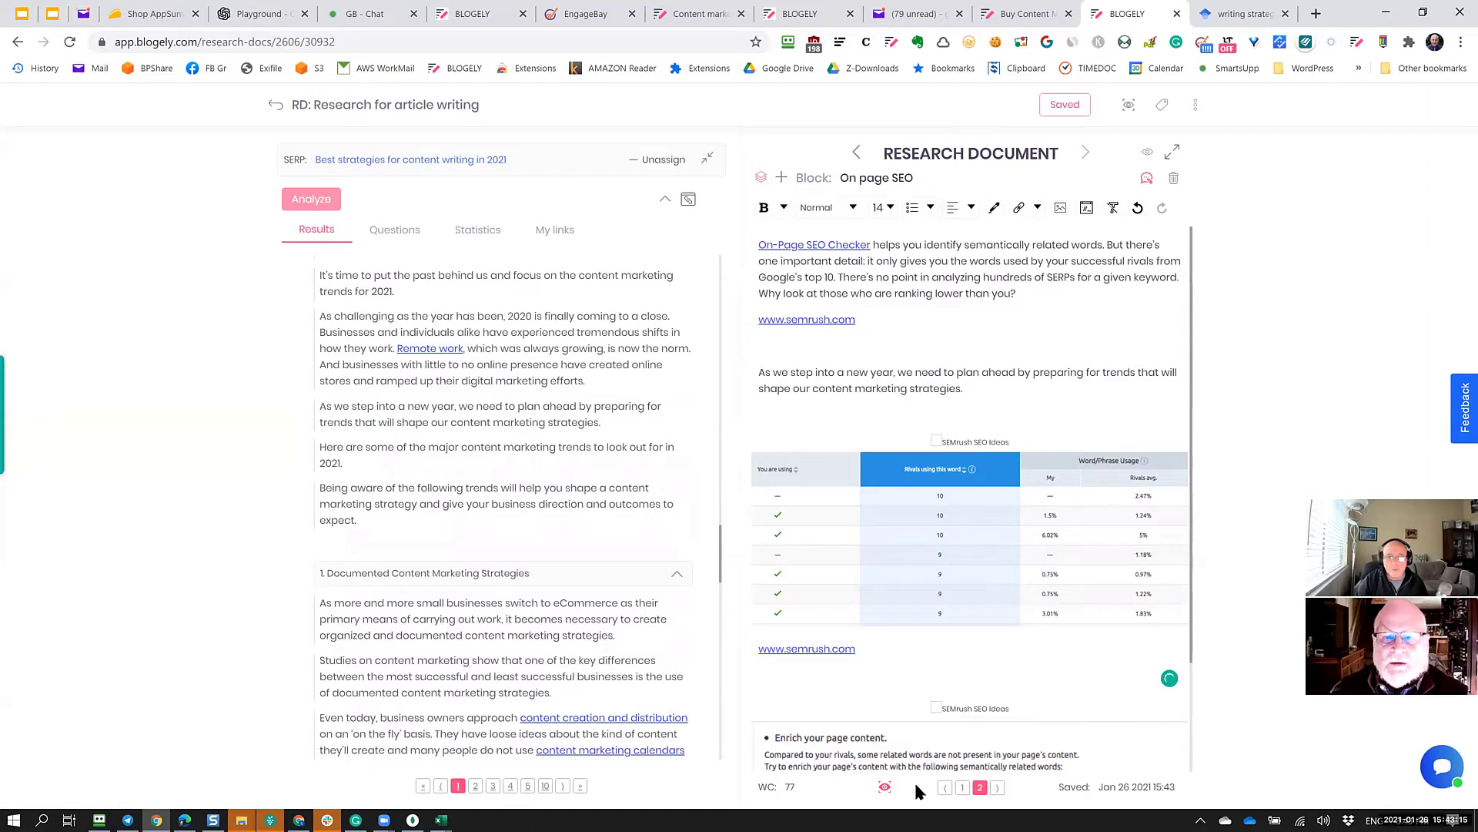
Open the document's outline manager, check the order of the blocks, and accept the outline.
mouse_move(940, 735)
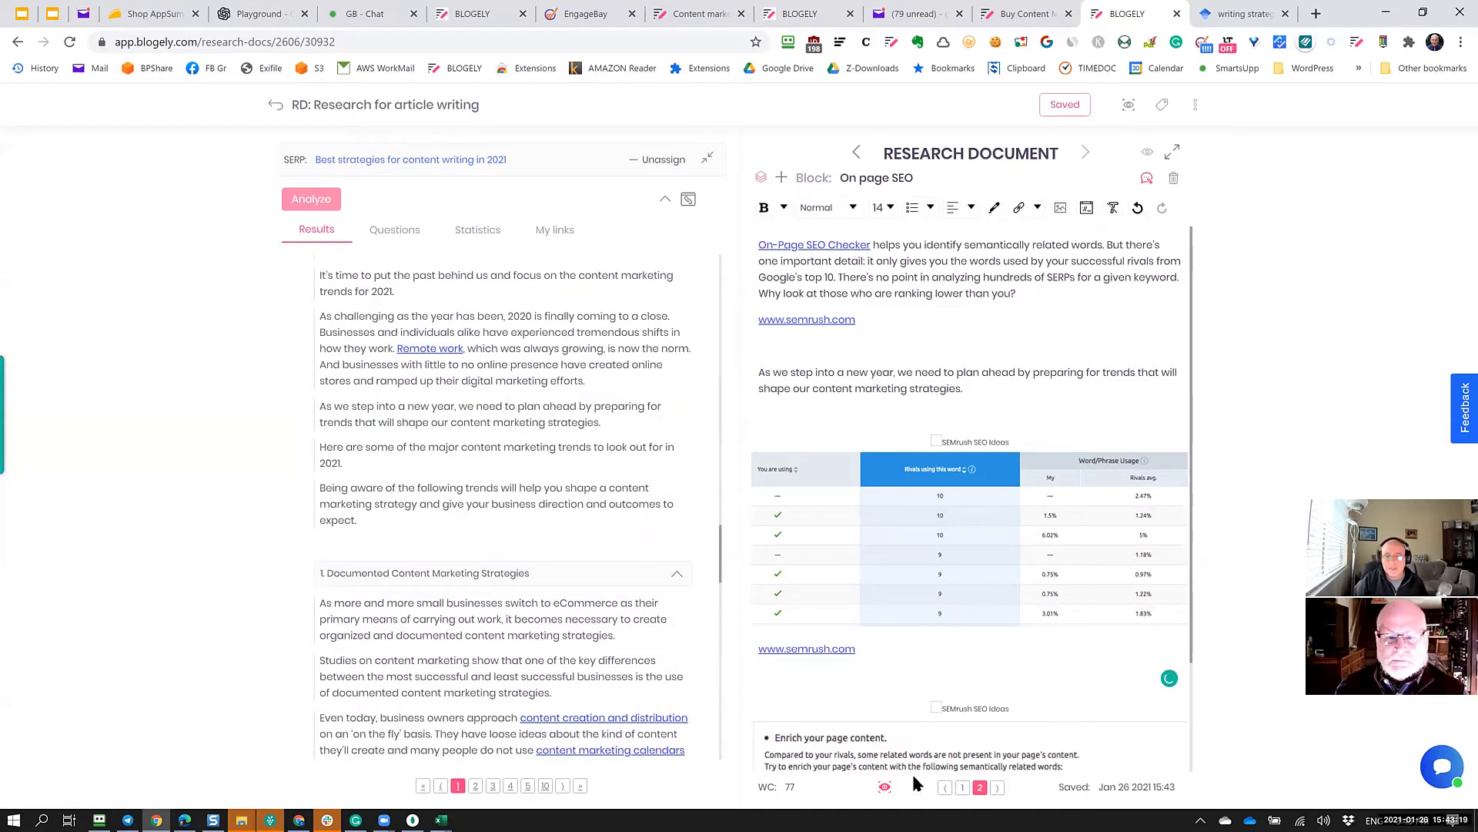
scroll(958, 654, down, 2)
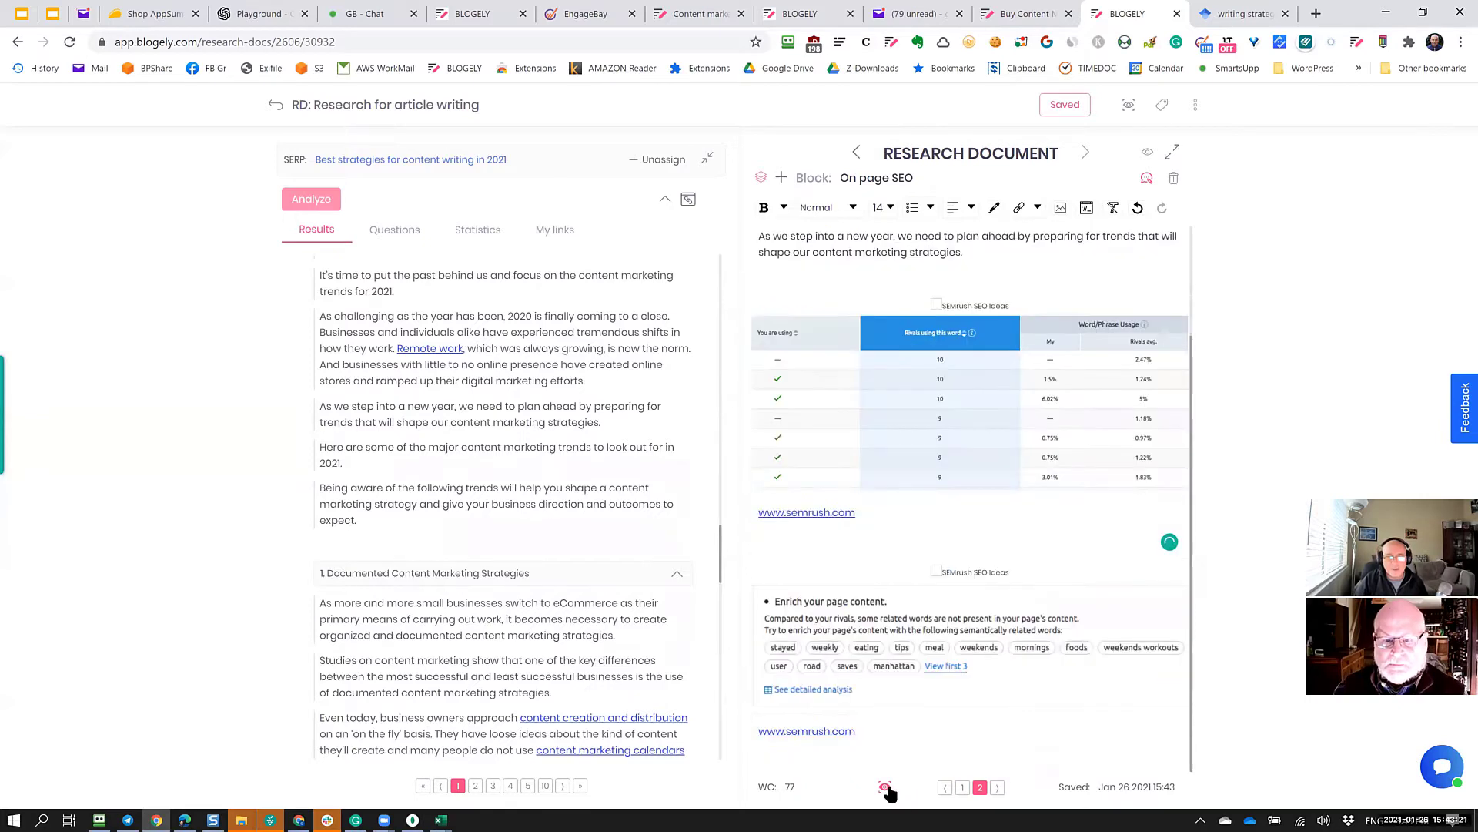
click(894, 787)
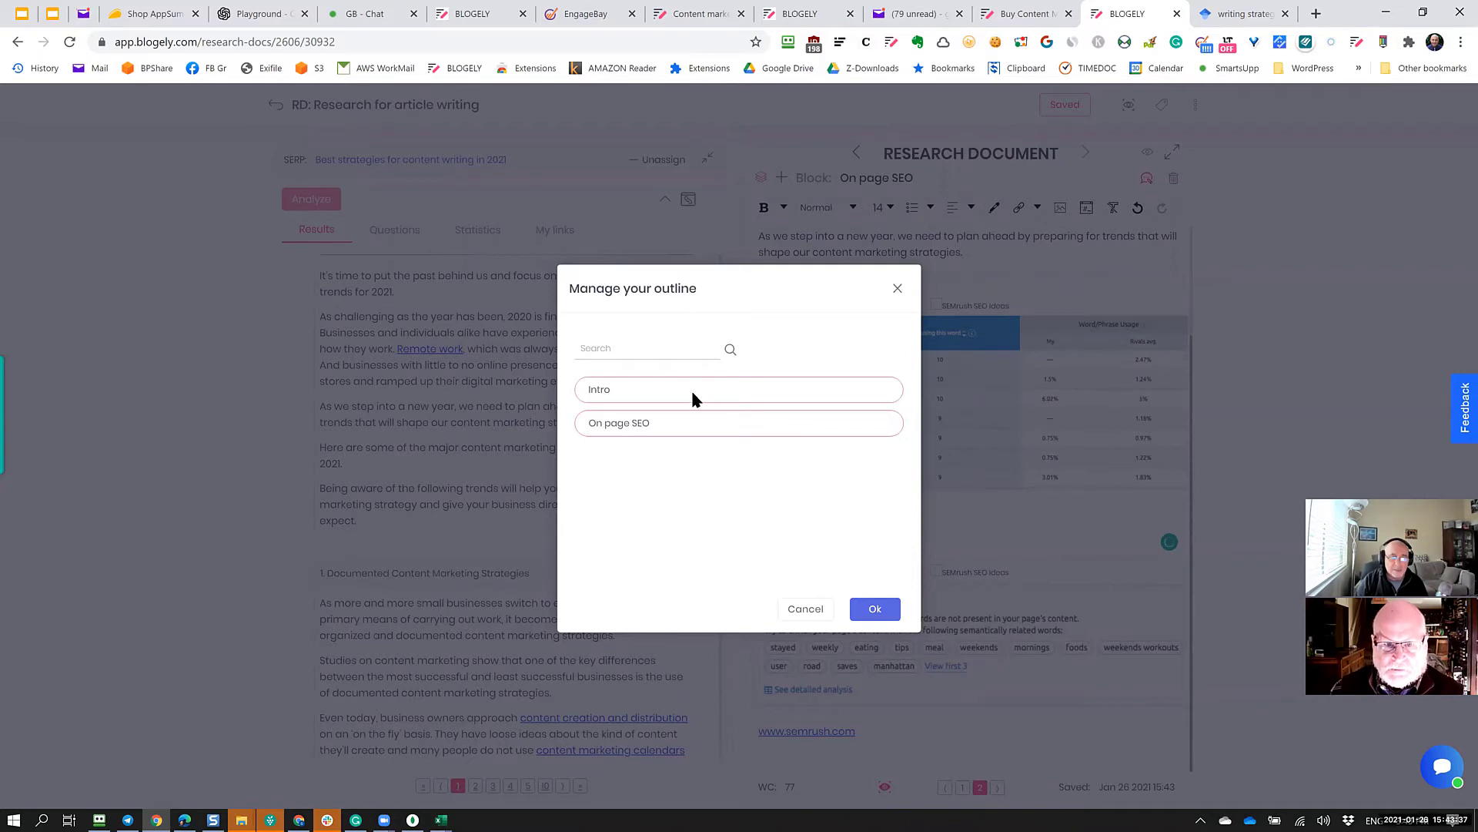
click(897, 605)
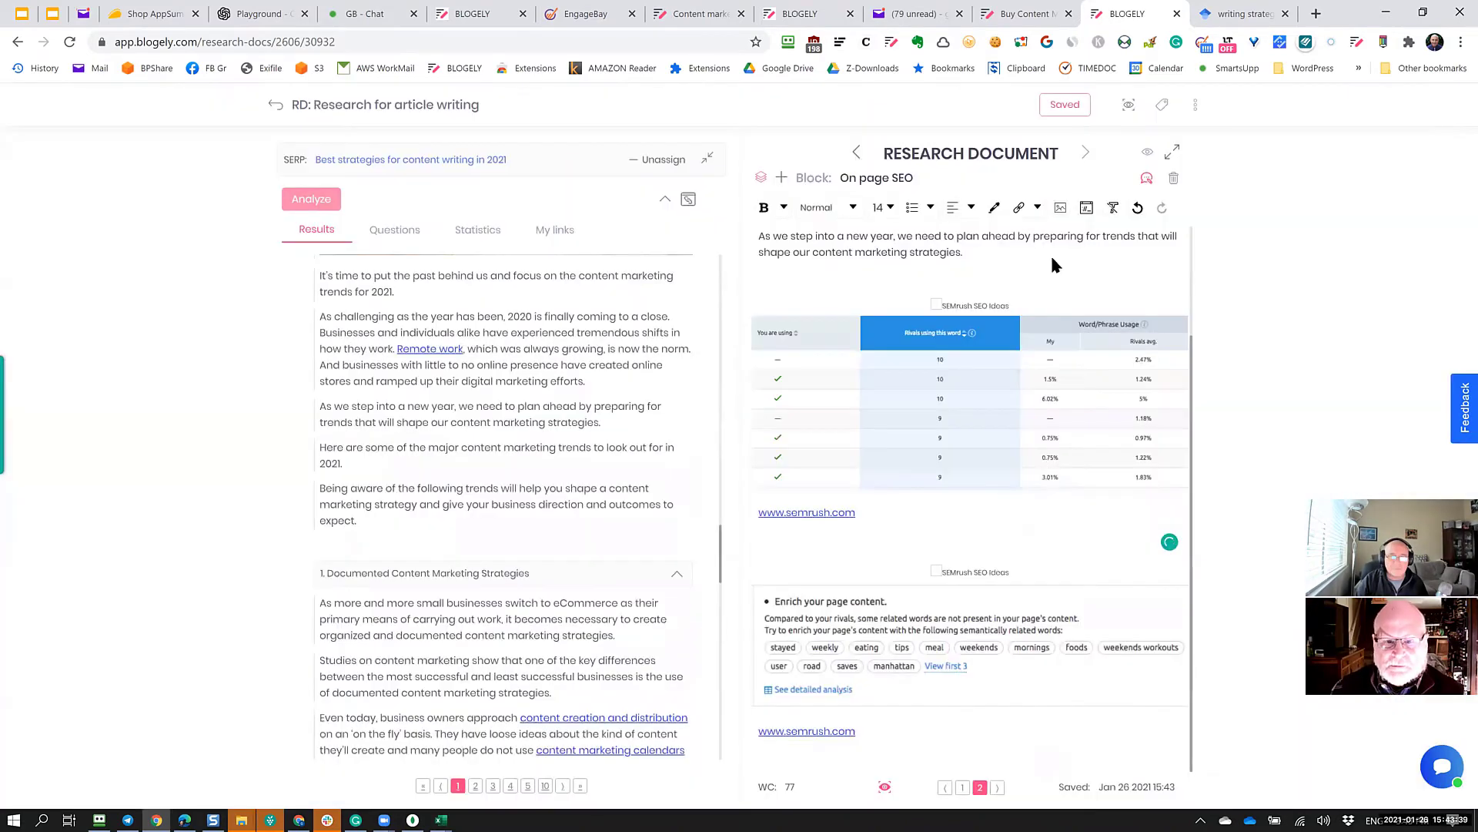
Preview the research document and browse its Intro and On page SEO blocks through the table of contents.
click(1129, 105)
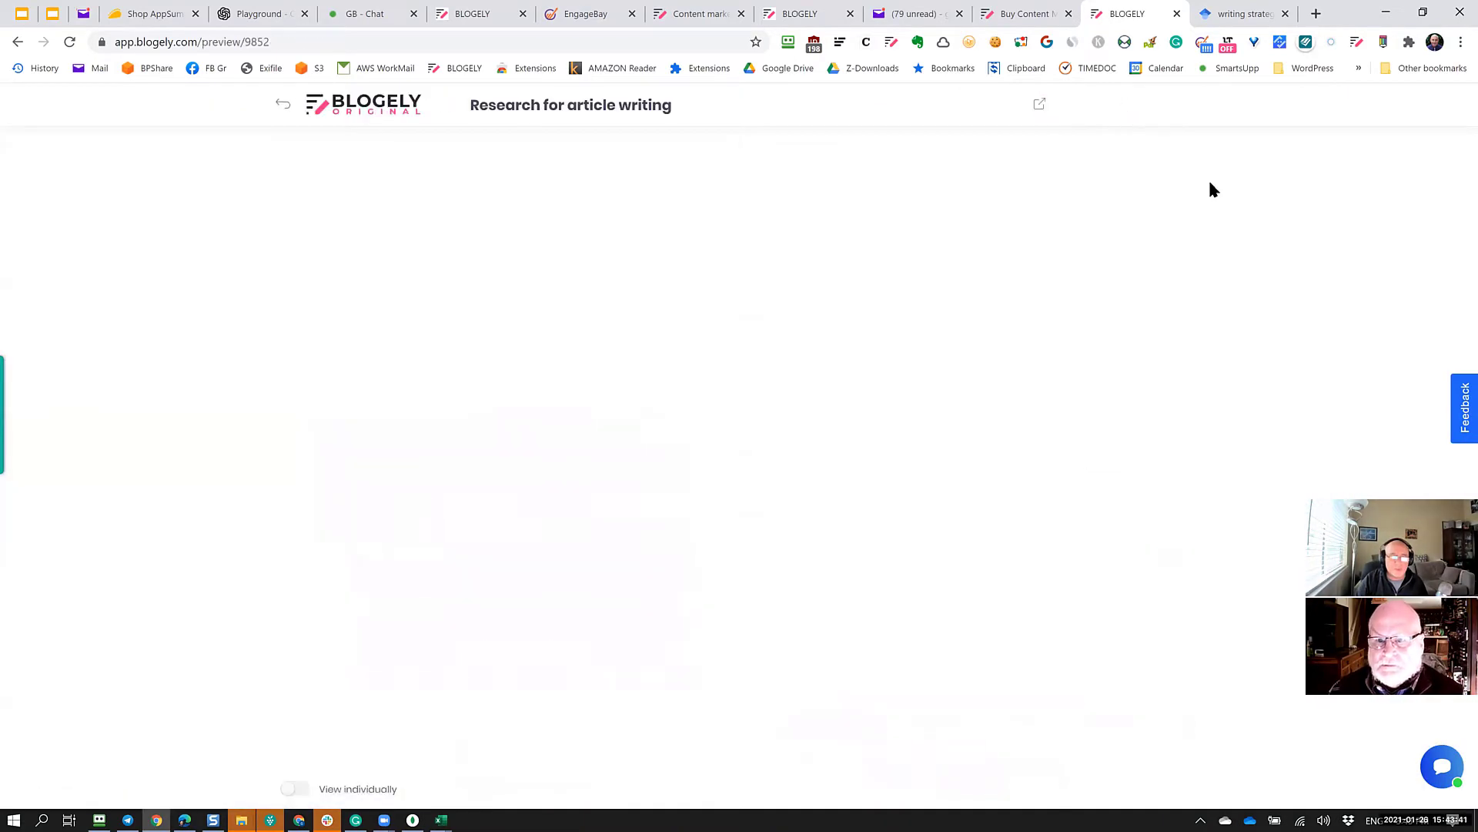
scroll(802, 291, down, 6)
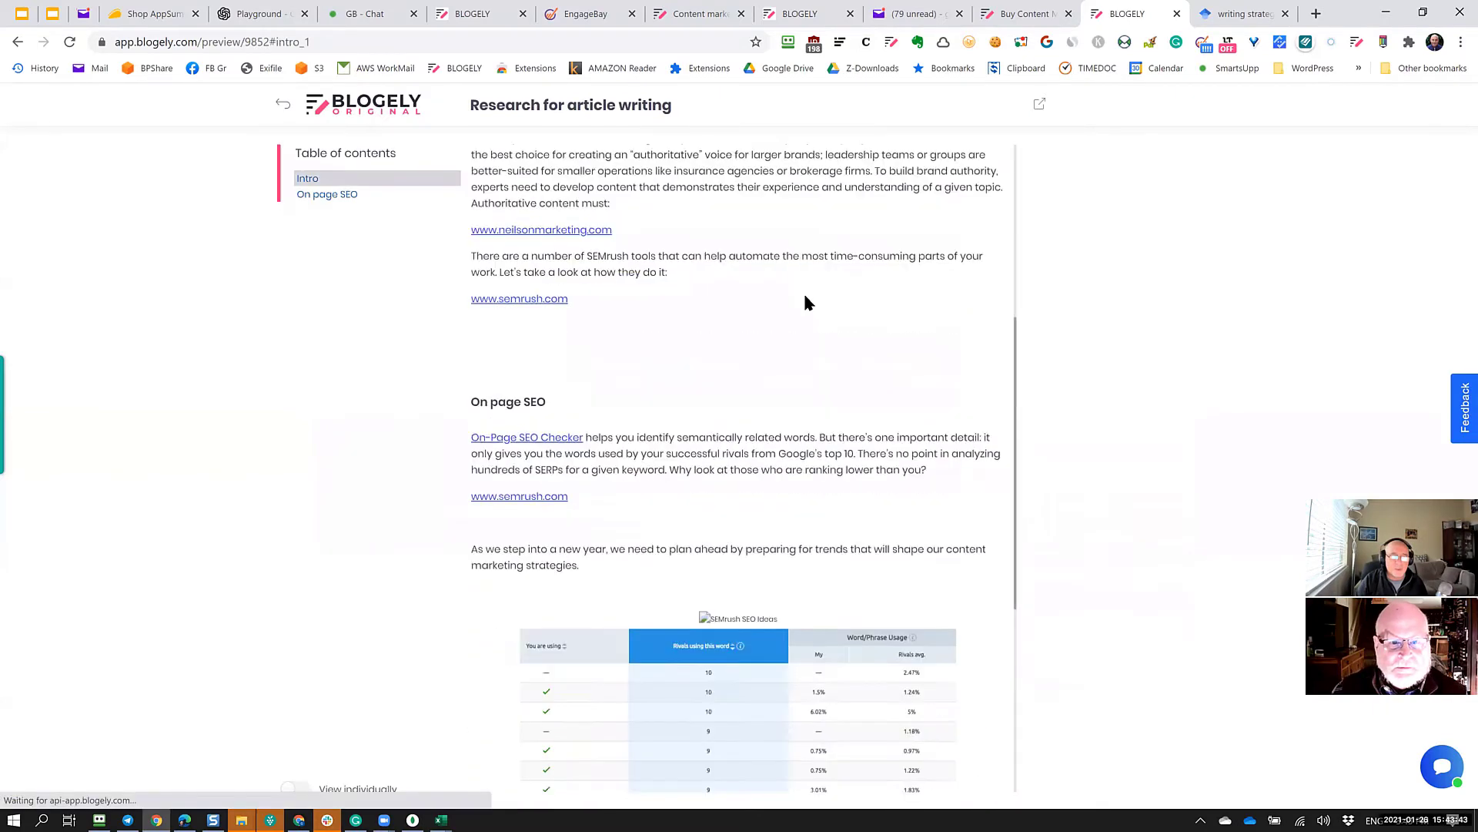
scroll(782, 291, up, 6)
click(322, 199)
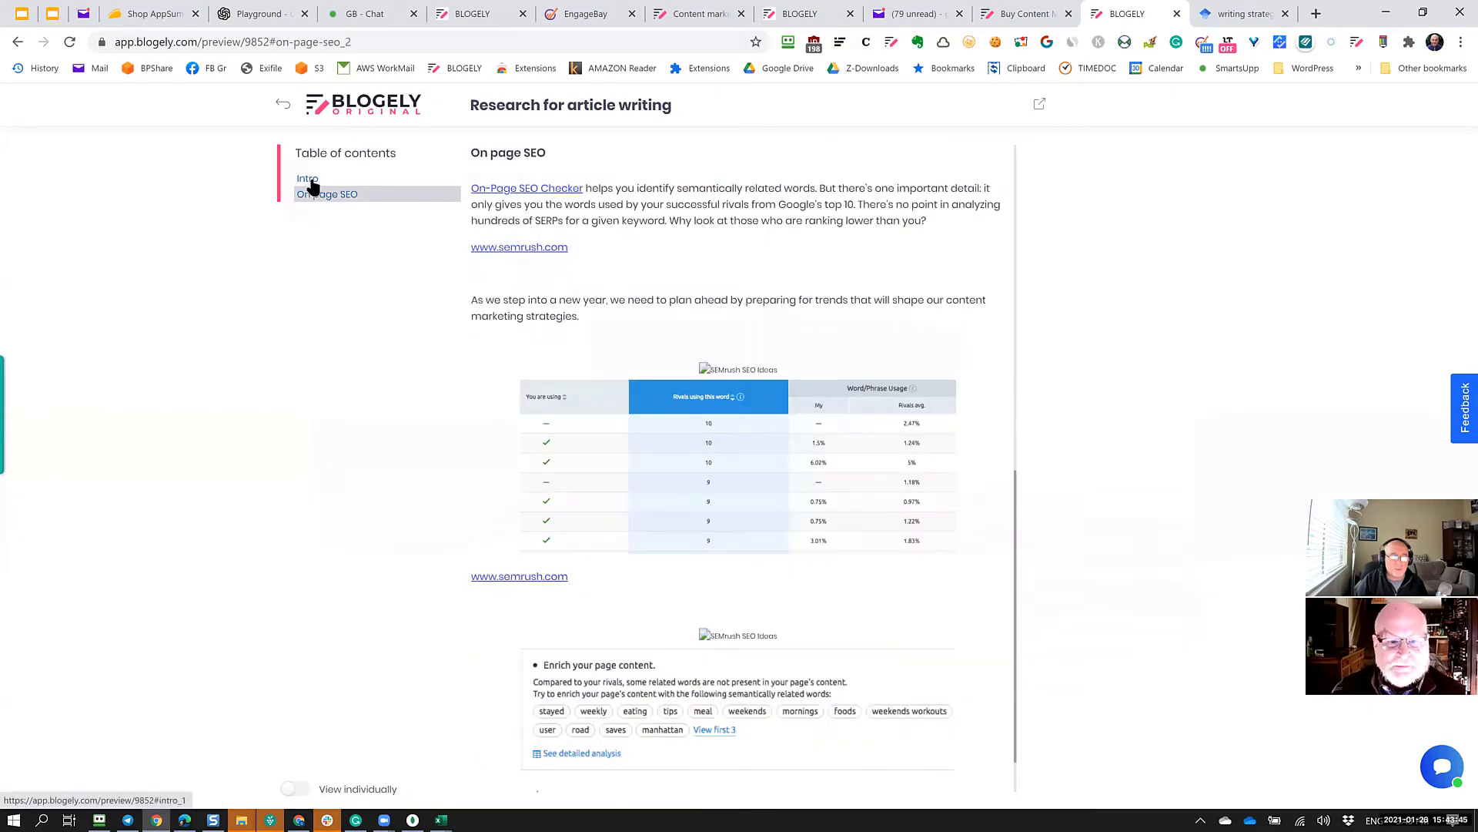
click(312, 184)
click(348, 197)
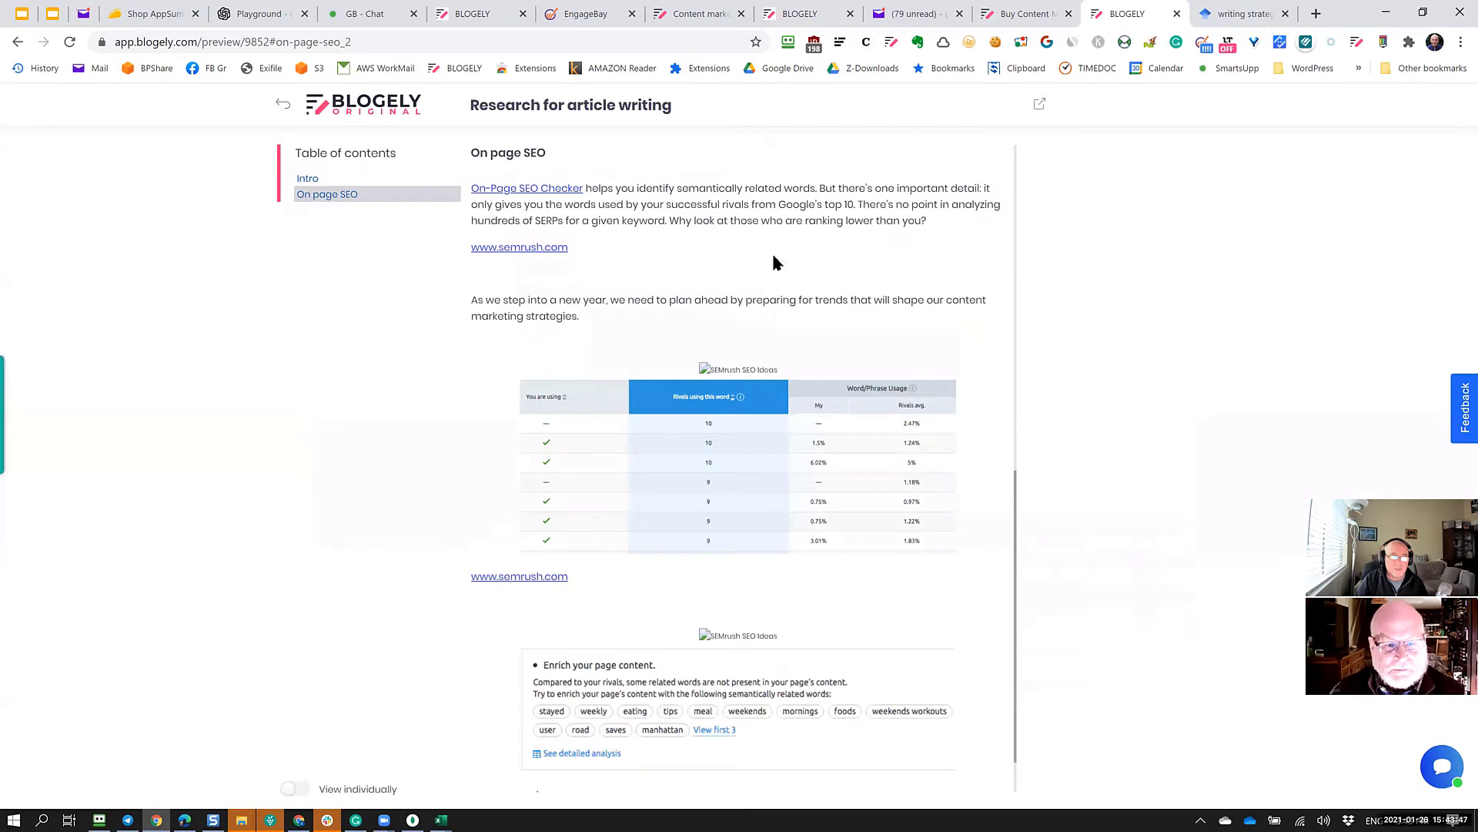
scroll(906, 338, down, 1)
scroll(834, 649, up, 15)
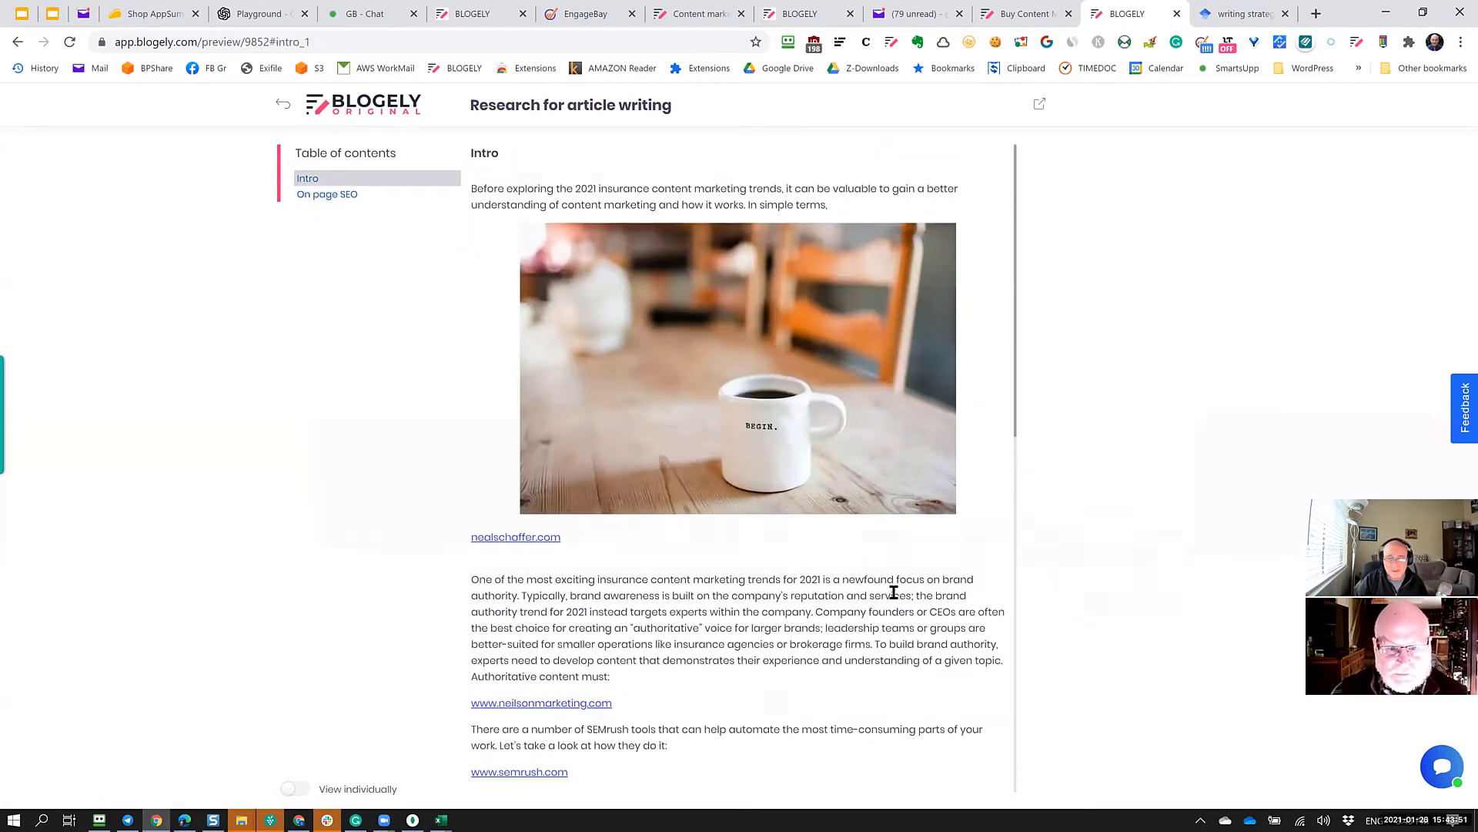
Leave the preview and reopen "Research for article writing" for editing from the research documents list.
click(285, 106)
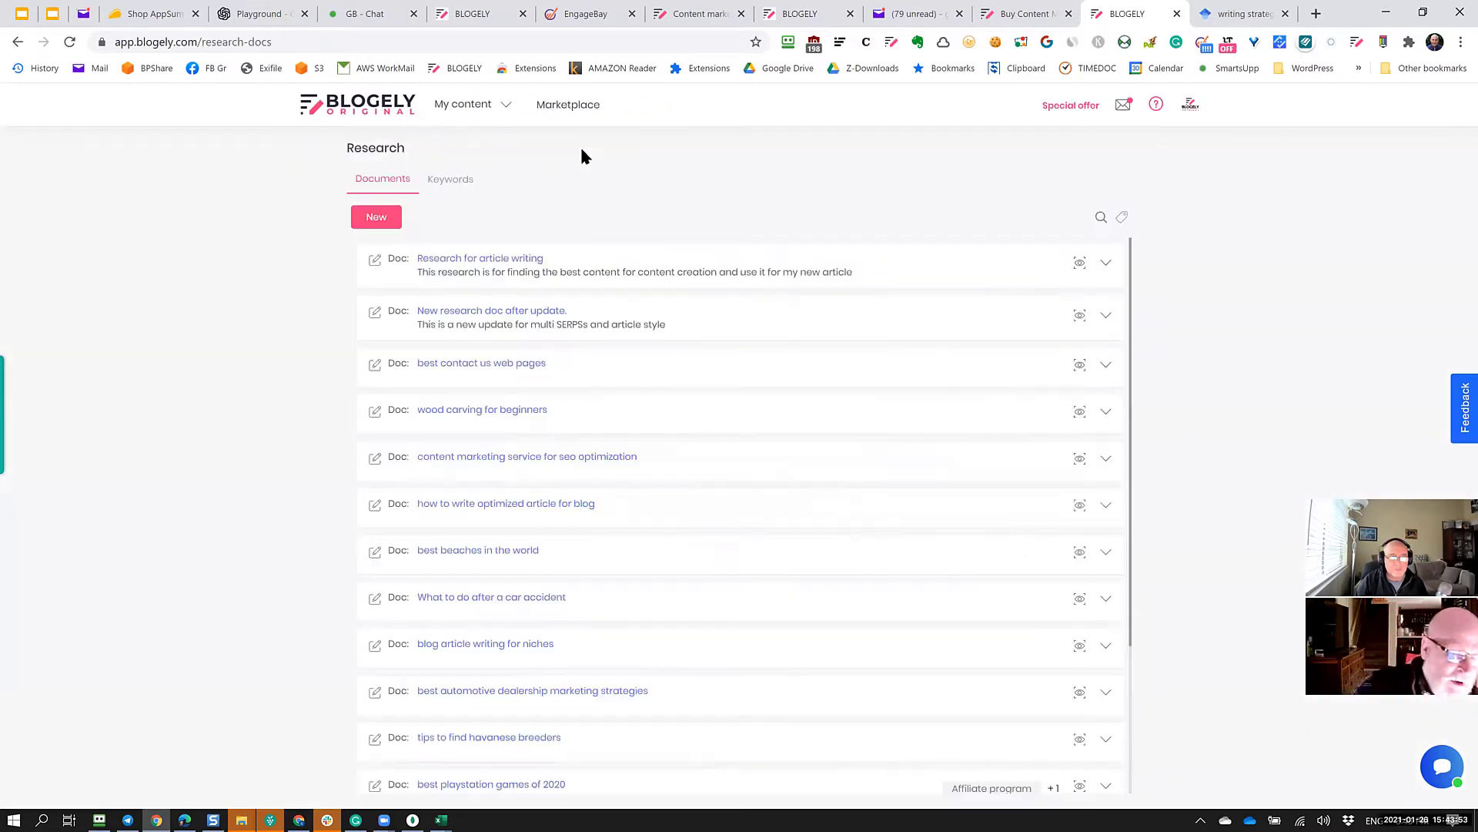
click(372, 262)
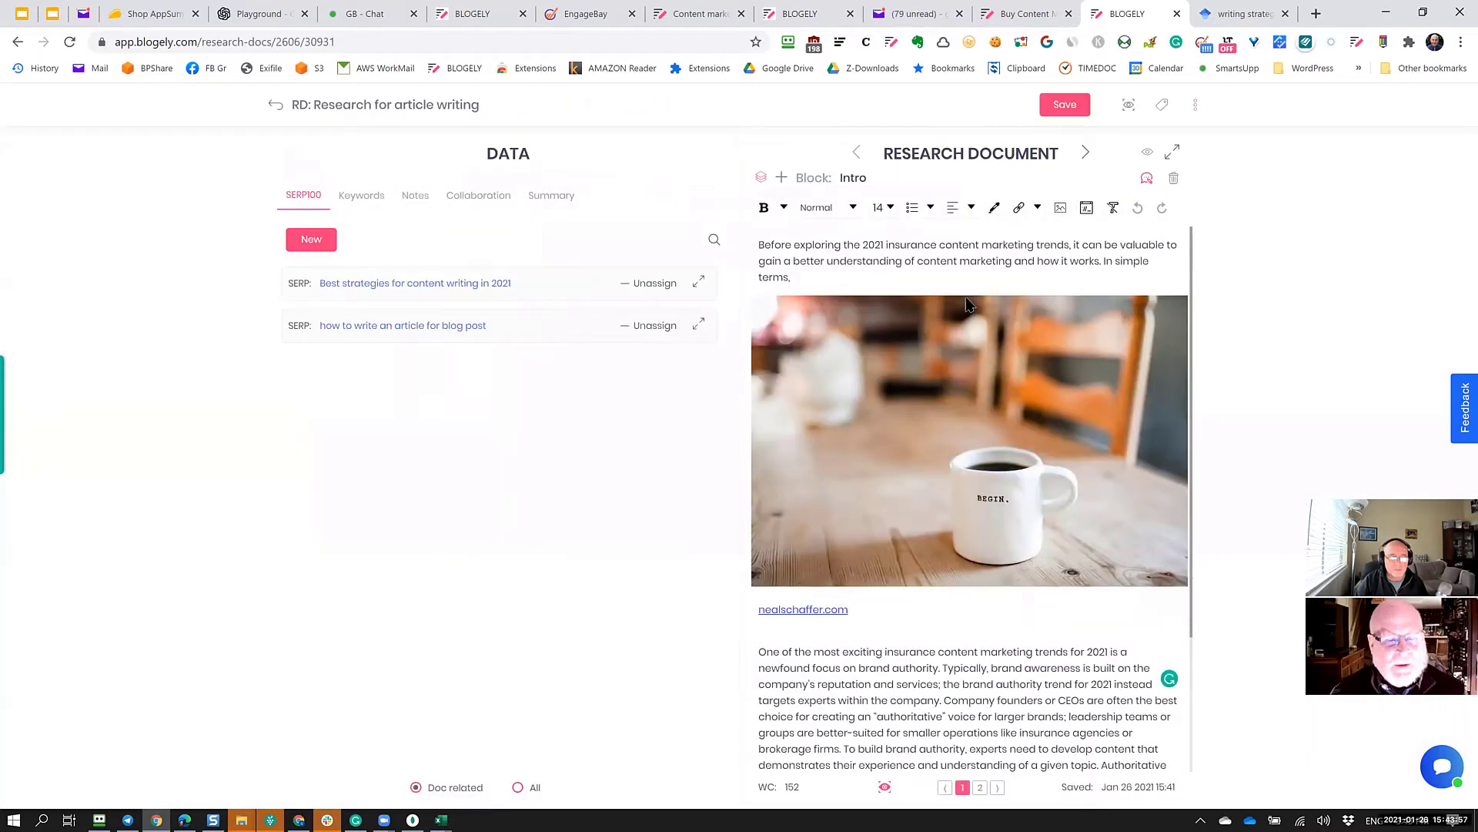
Preview the document again, saving its changes, and set the preview to show blocks individually.
click(1128, 105)
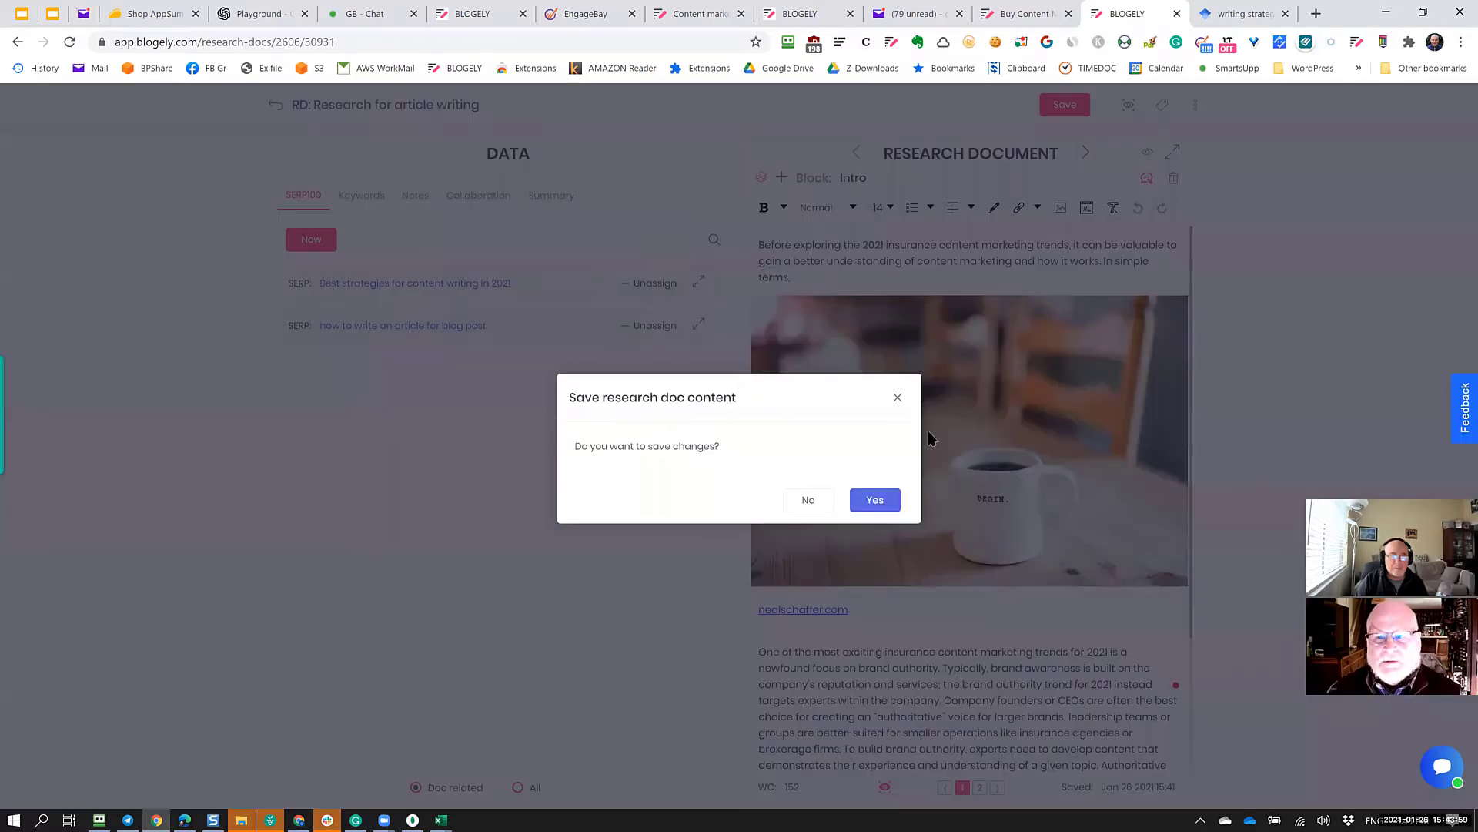
click(882, 502)
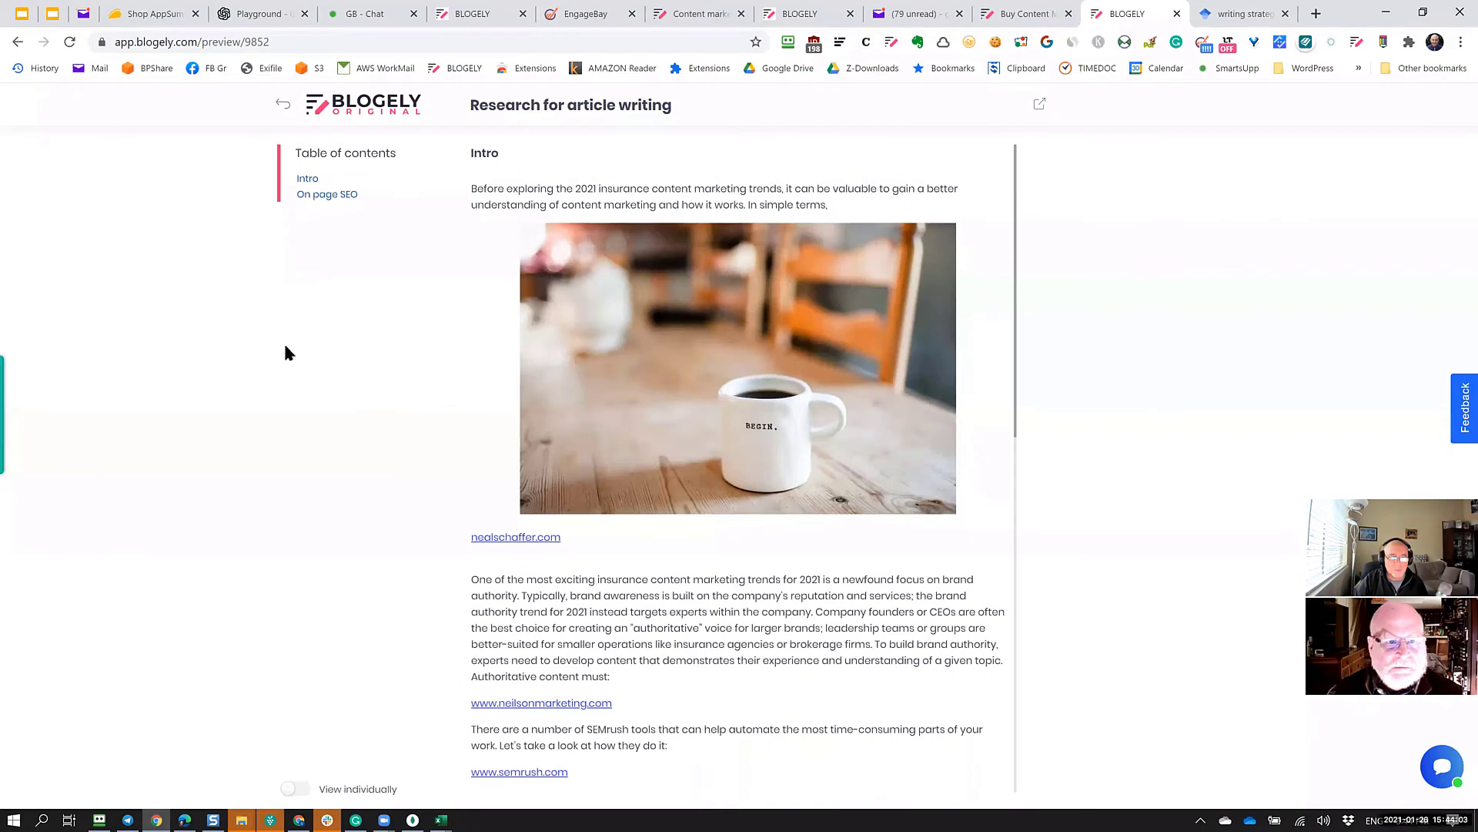
click(296, 788)
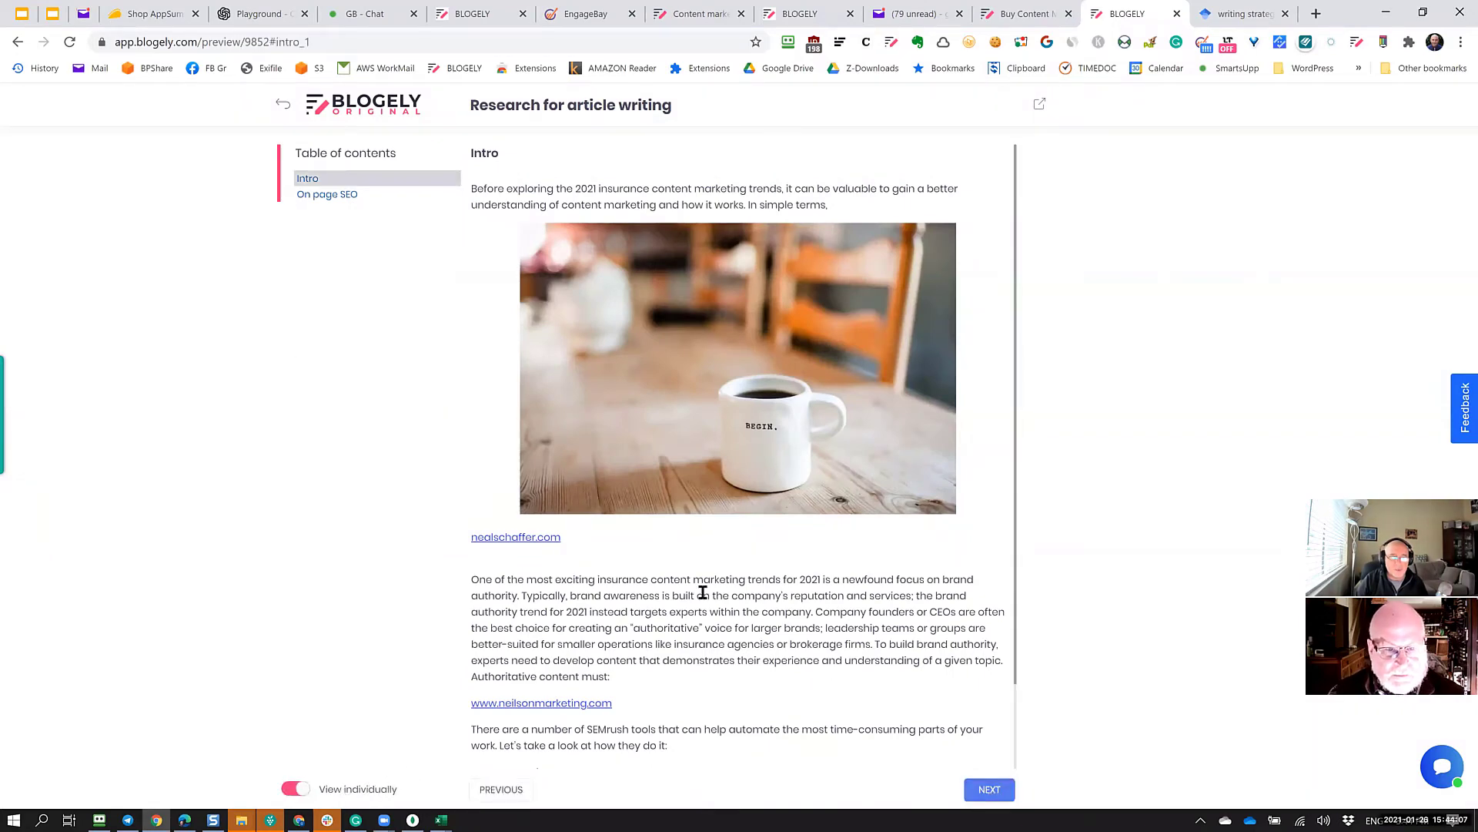
Page back and forth between the Intro and On page SEO blocks in the individual preview, and return to the editor.
scroll(705, 574, down, 2)
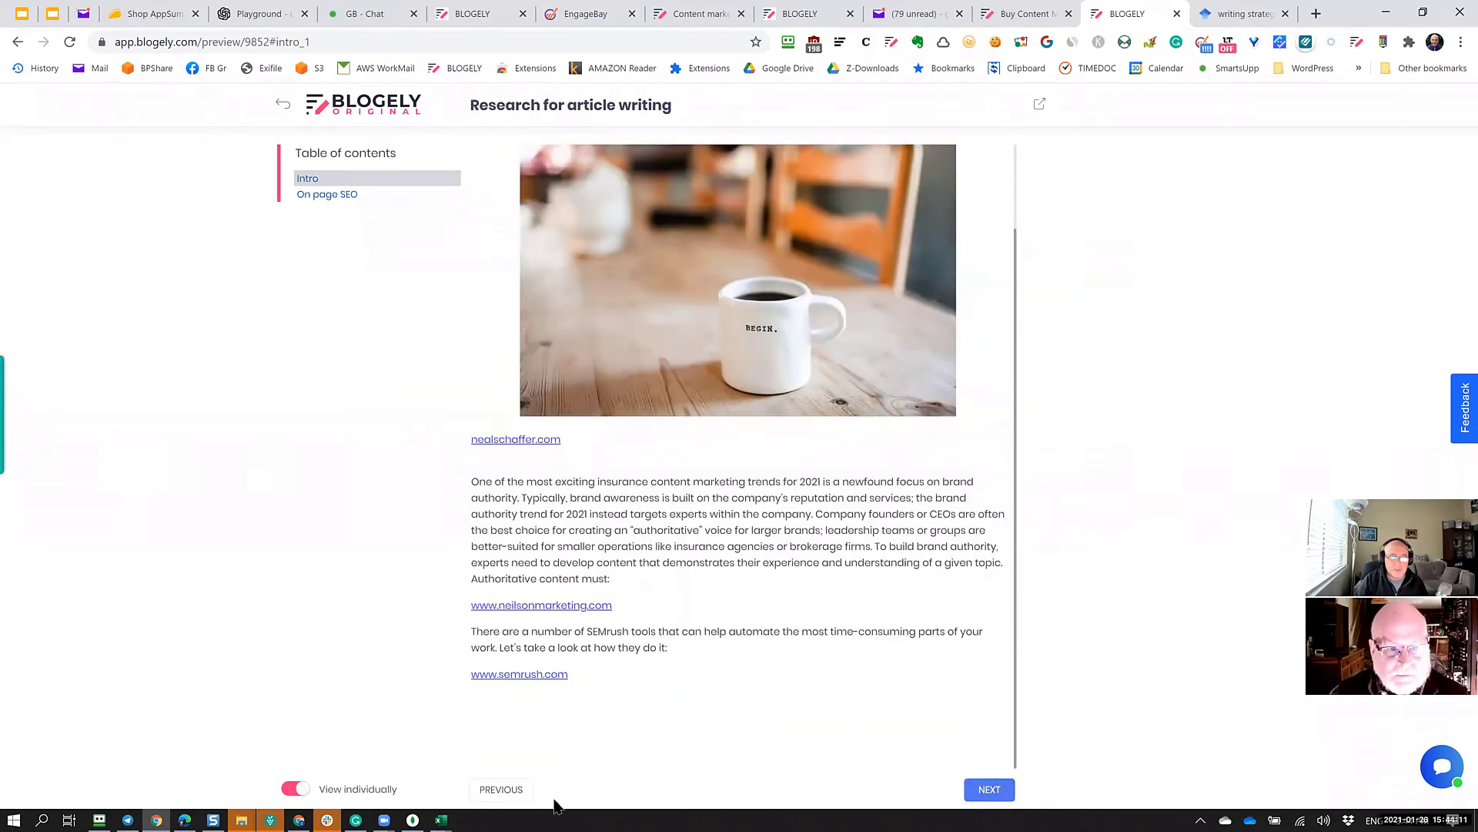
click(989, 789)
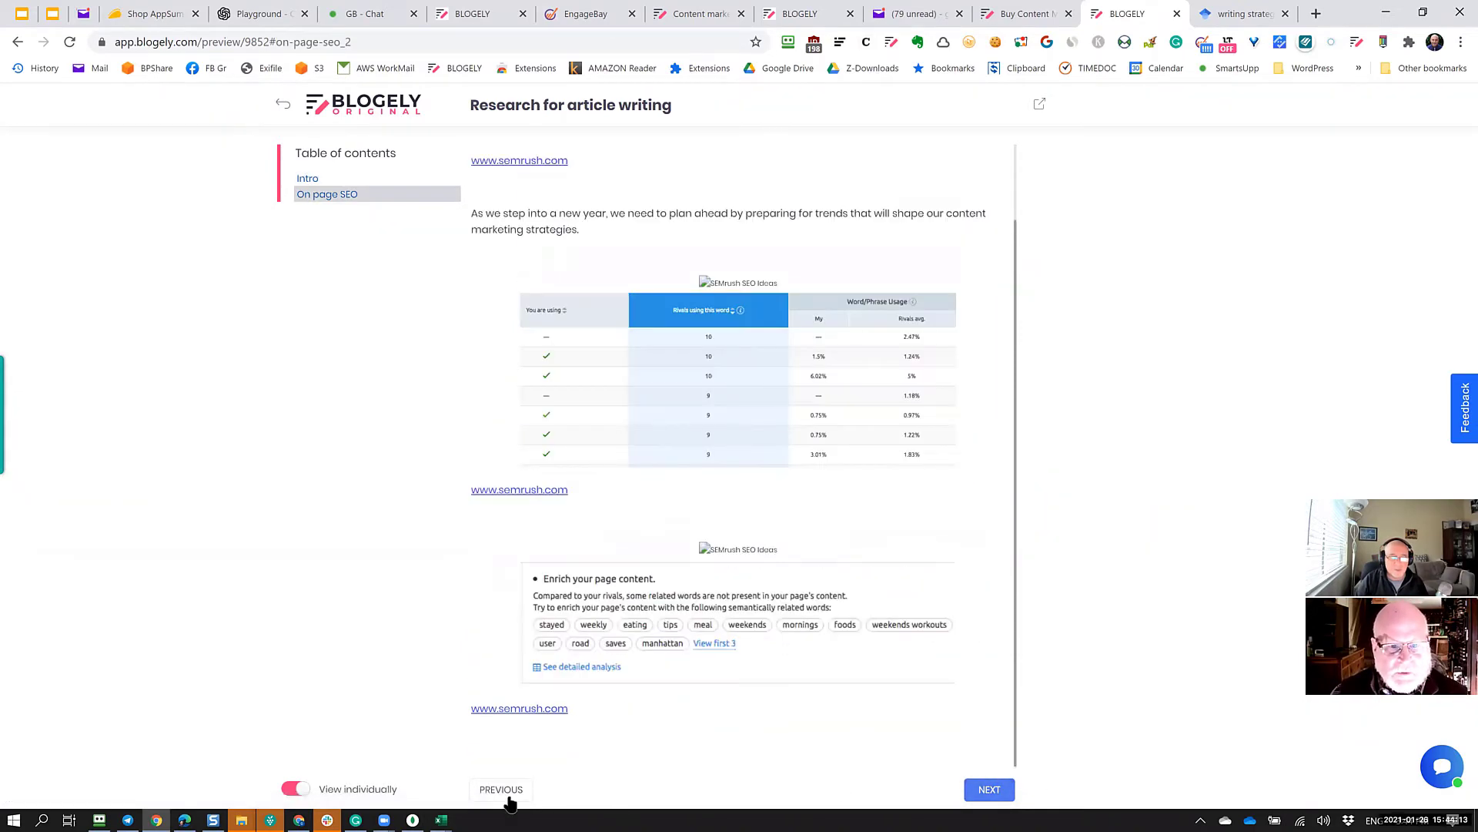
click(509, 791)
click(991, 793)
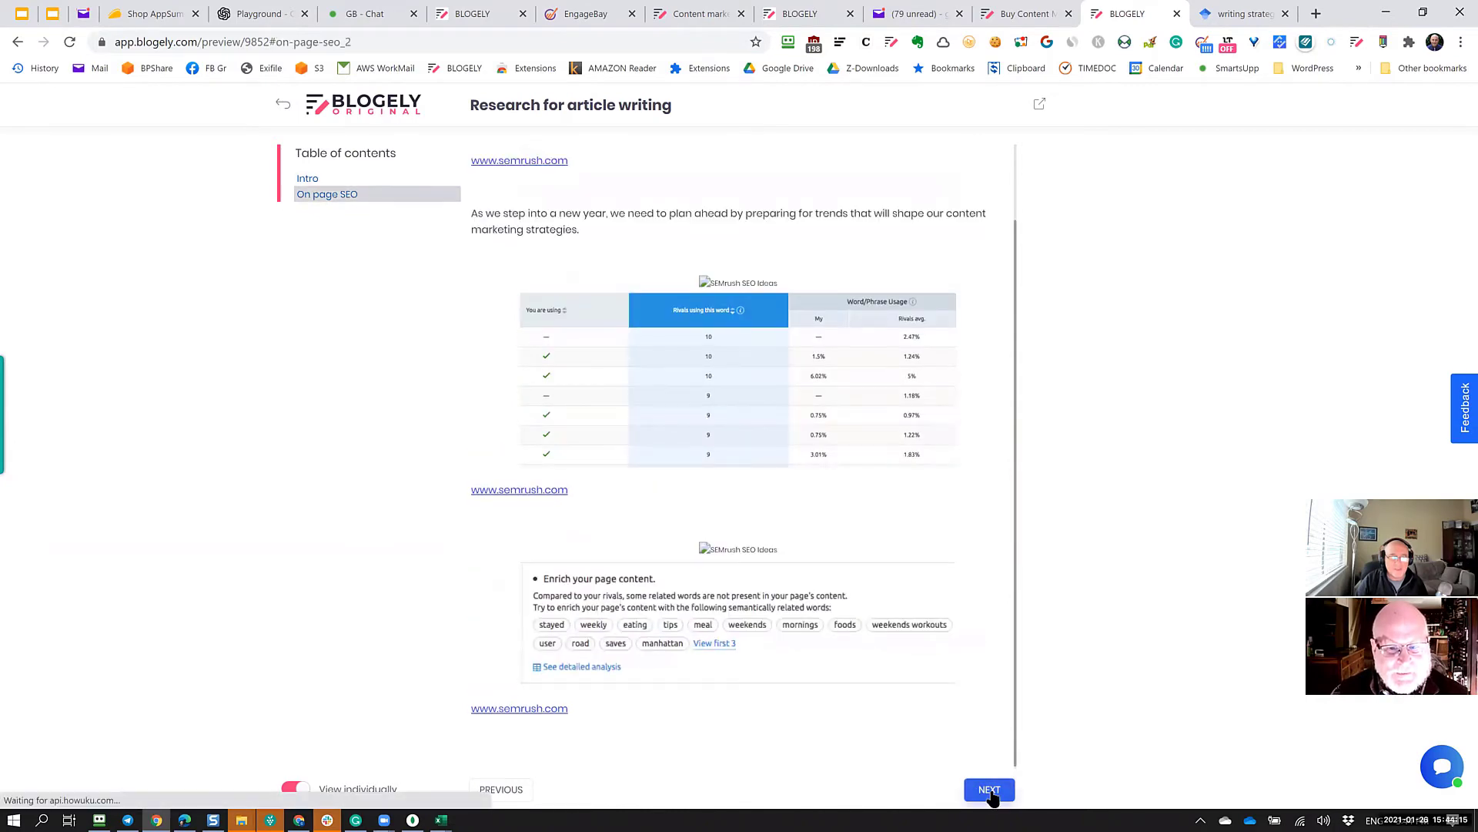
click(502, 789)
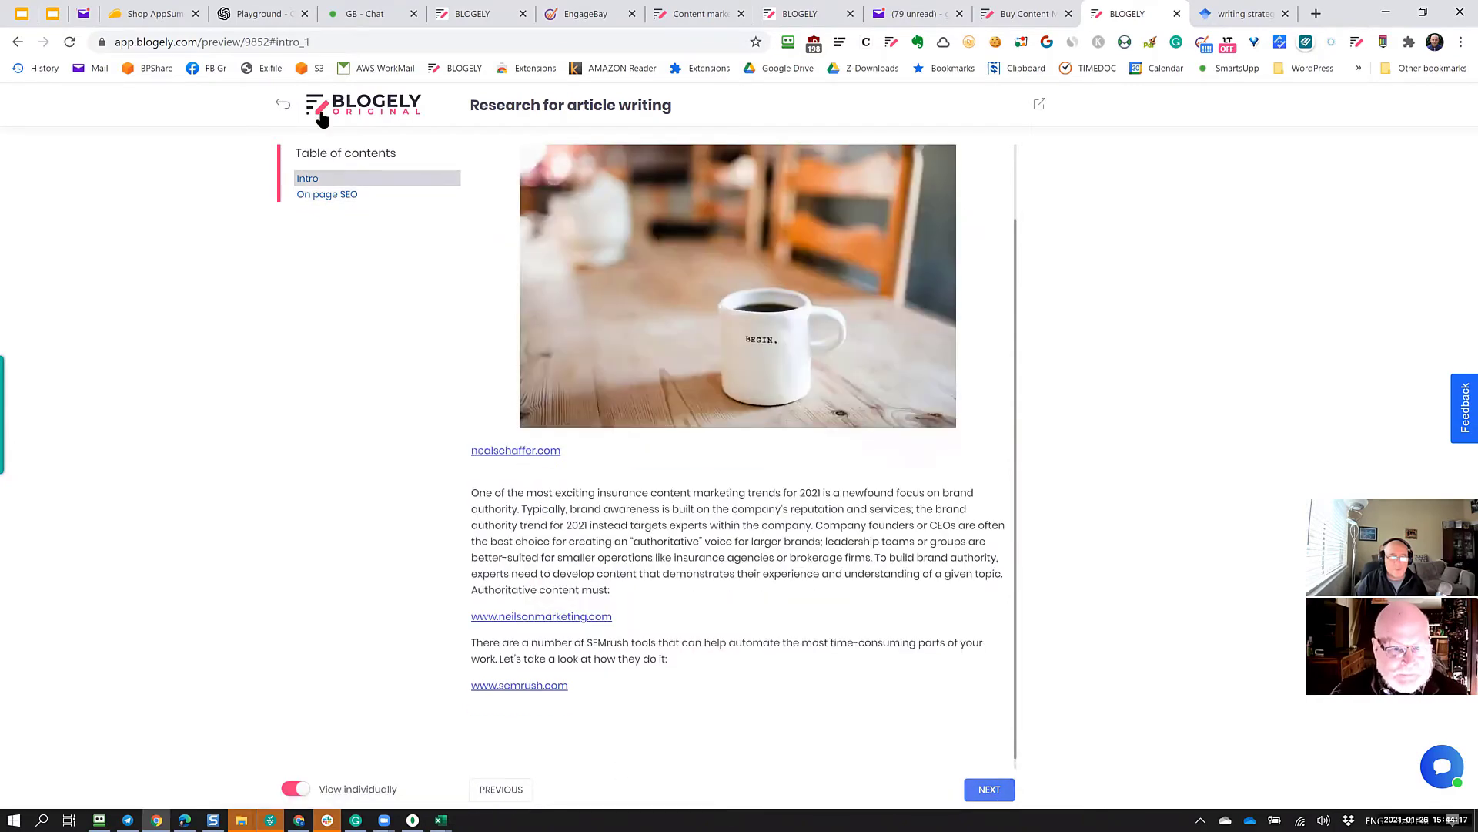
click(283, 107)
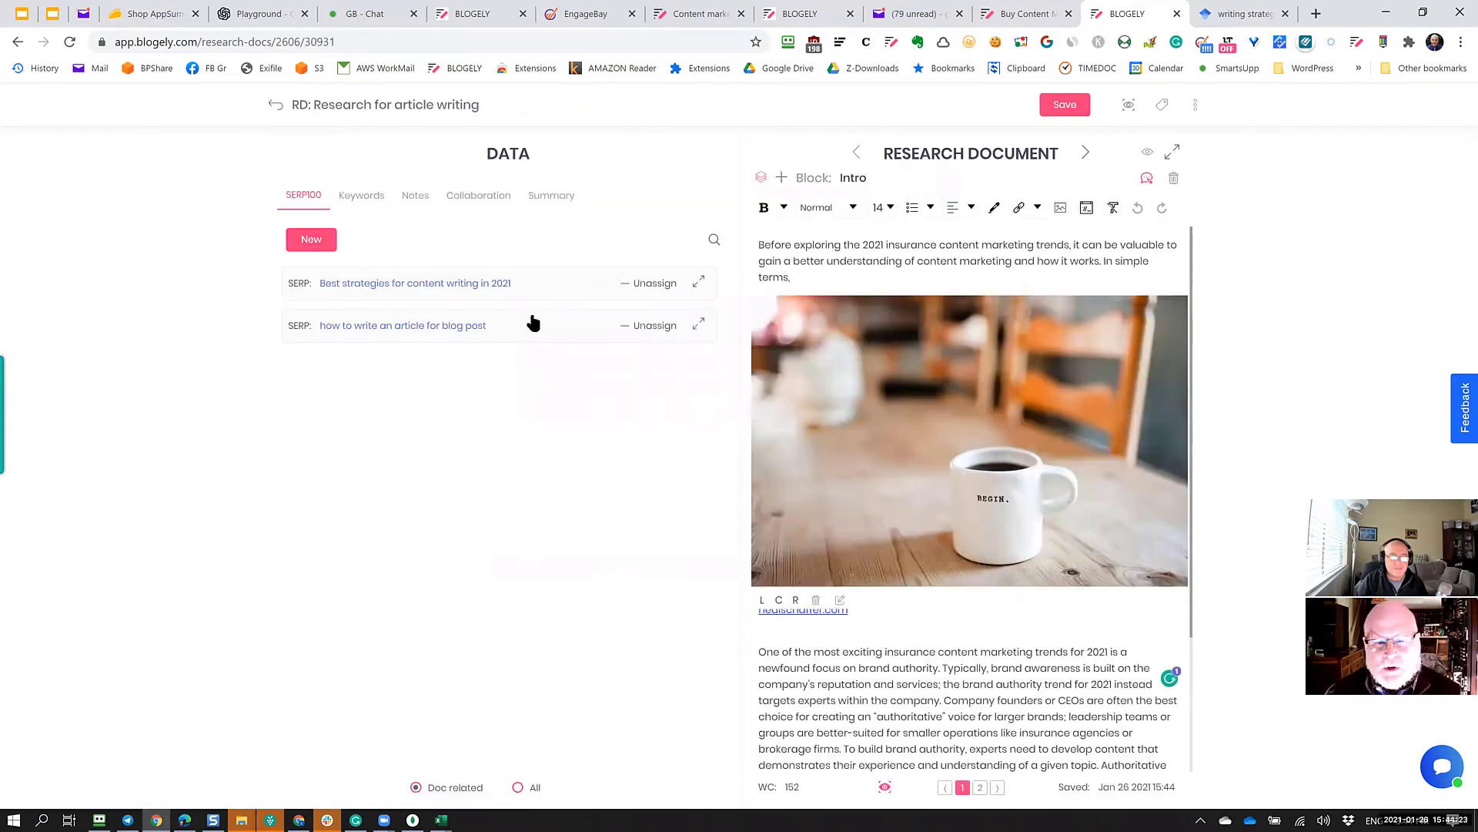
Open the SERP "Best strategies for content writing in 2021" and add a block named "Block 3", saving the current block's changes.
click(543, 289)
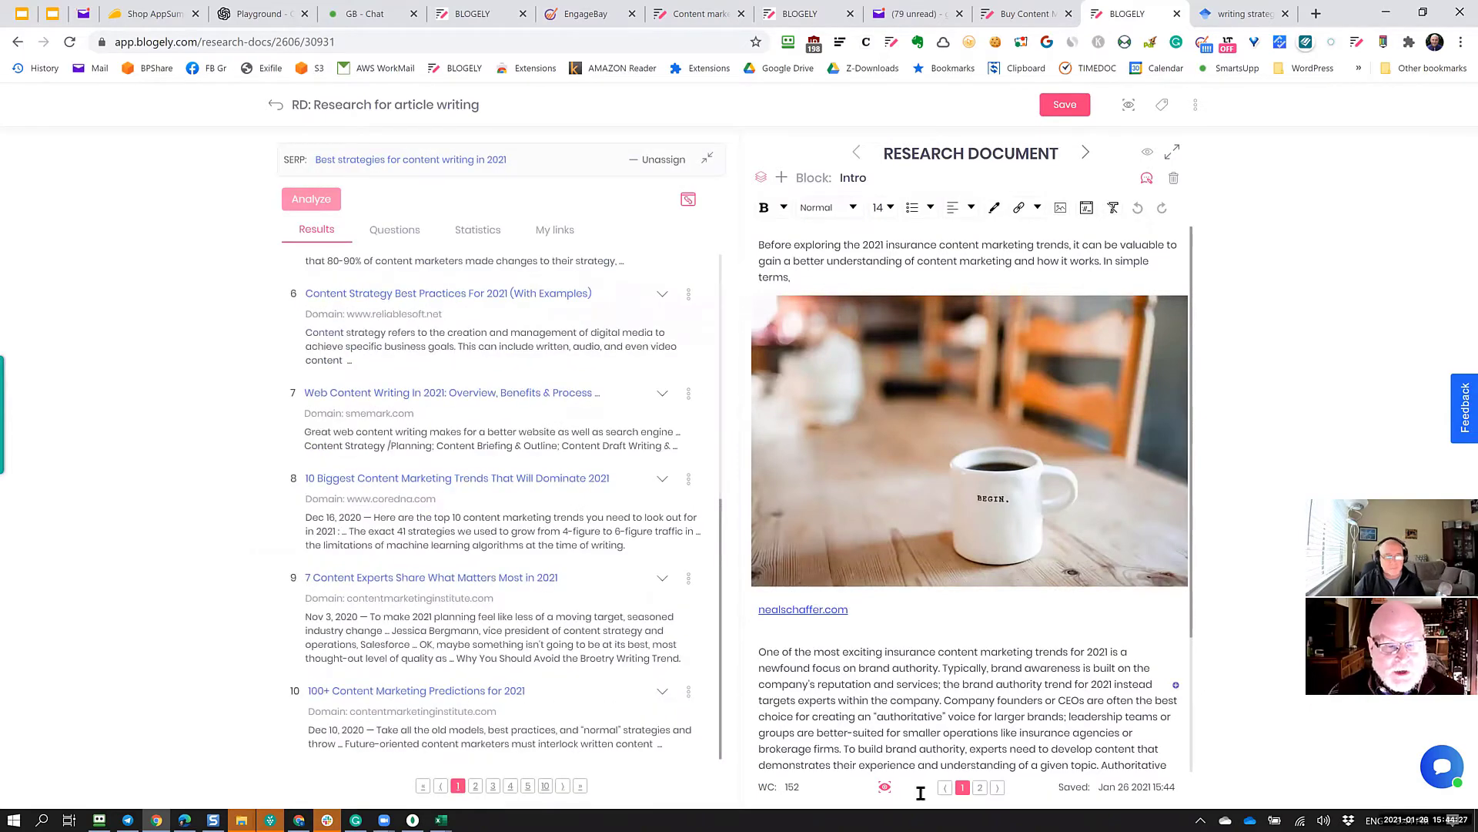
click(781, 177)
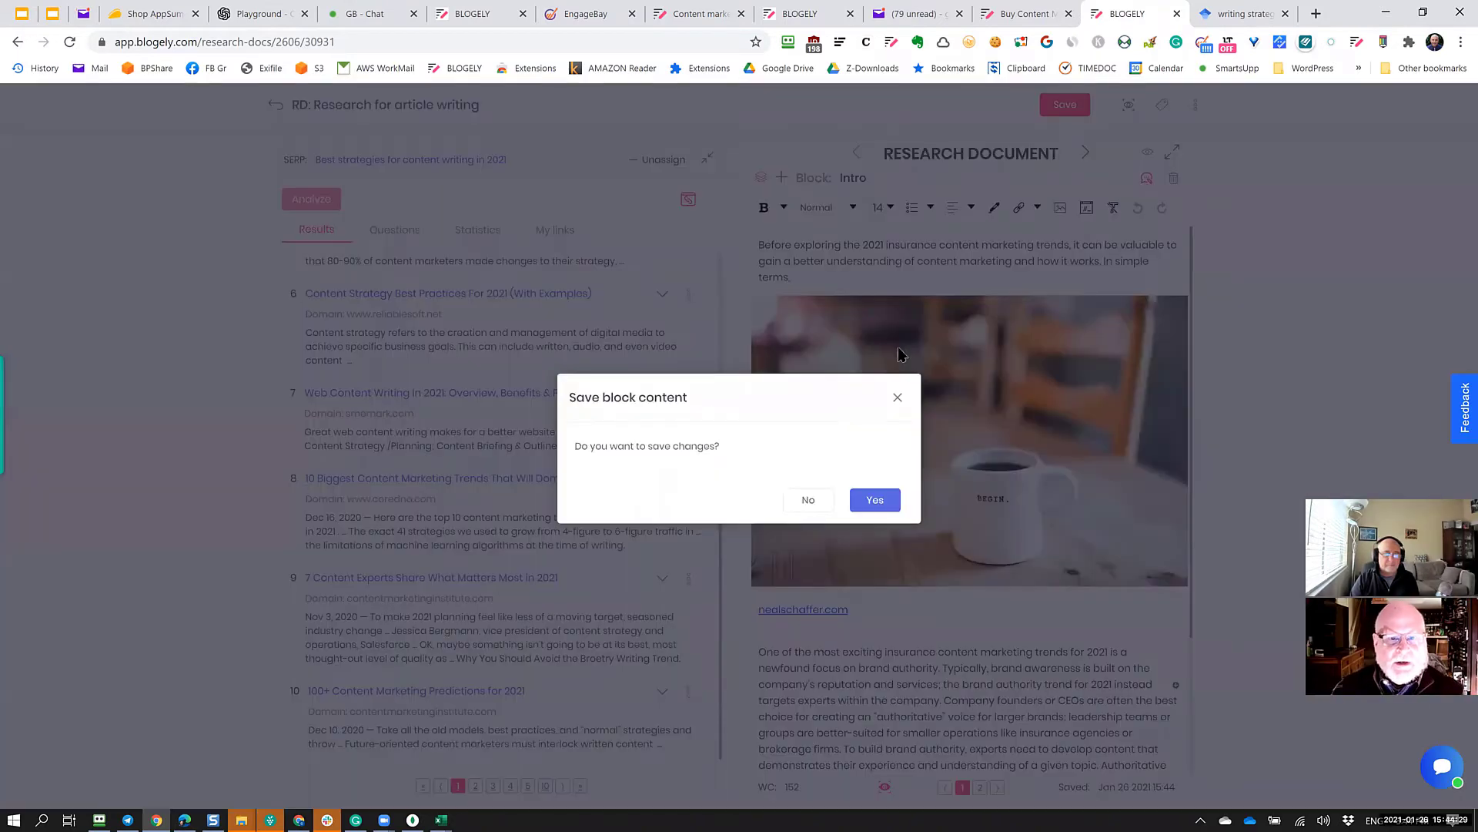
click(876, 500)
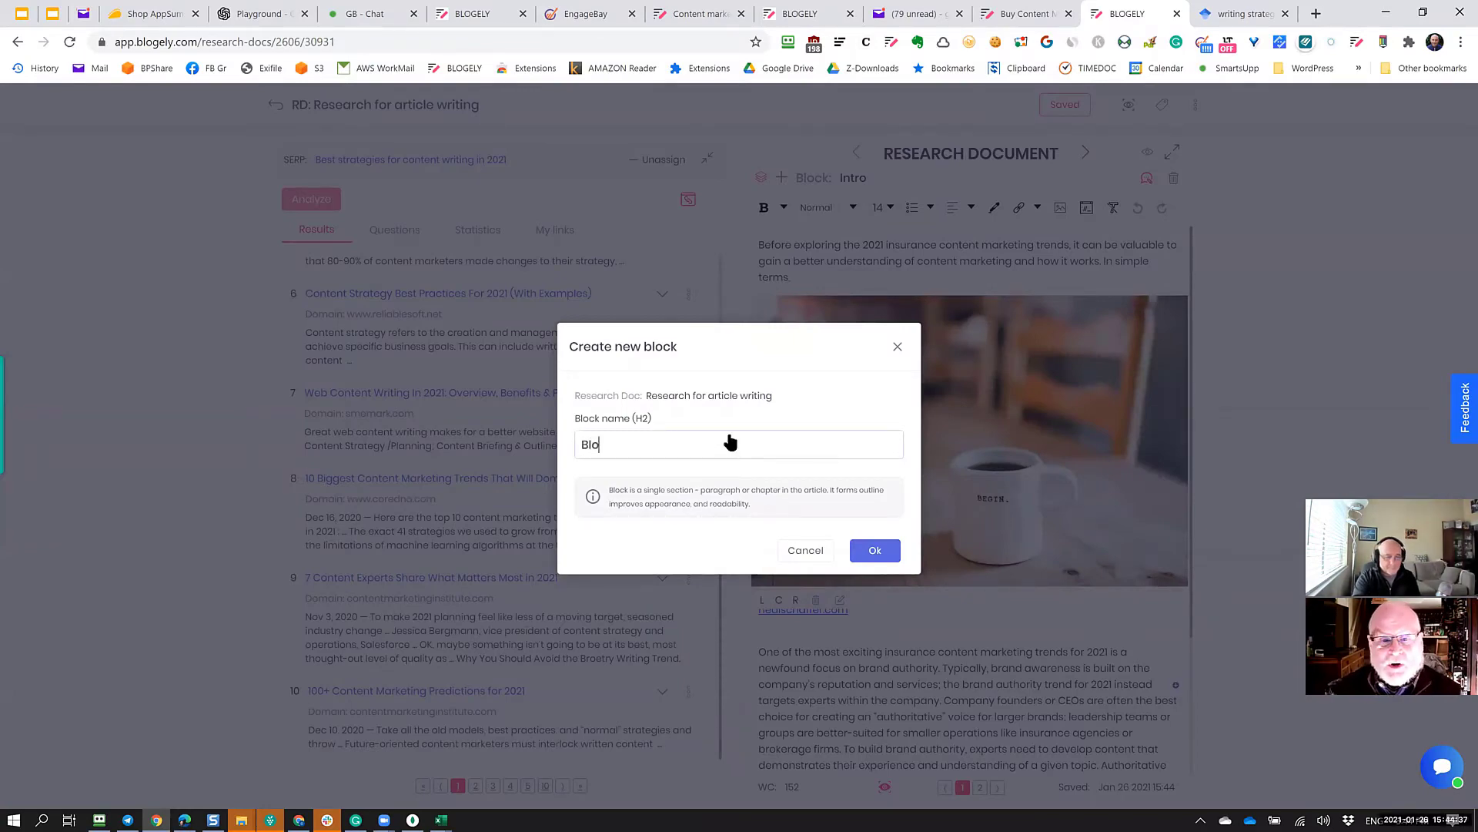
click(875, 550)
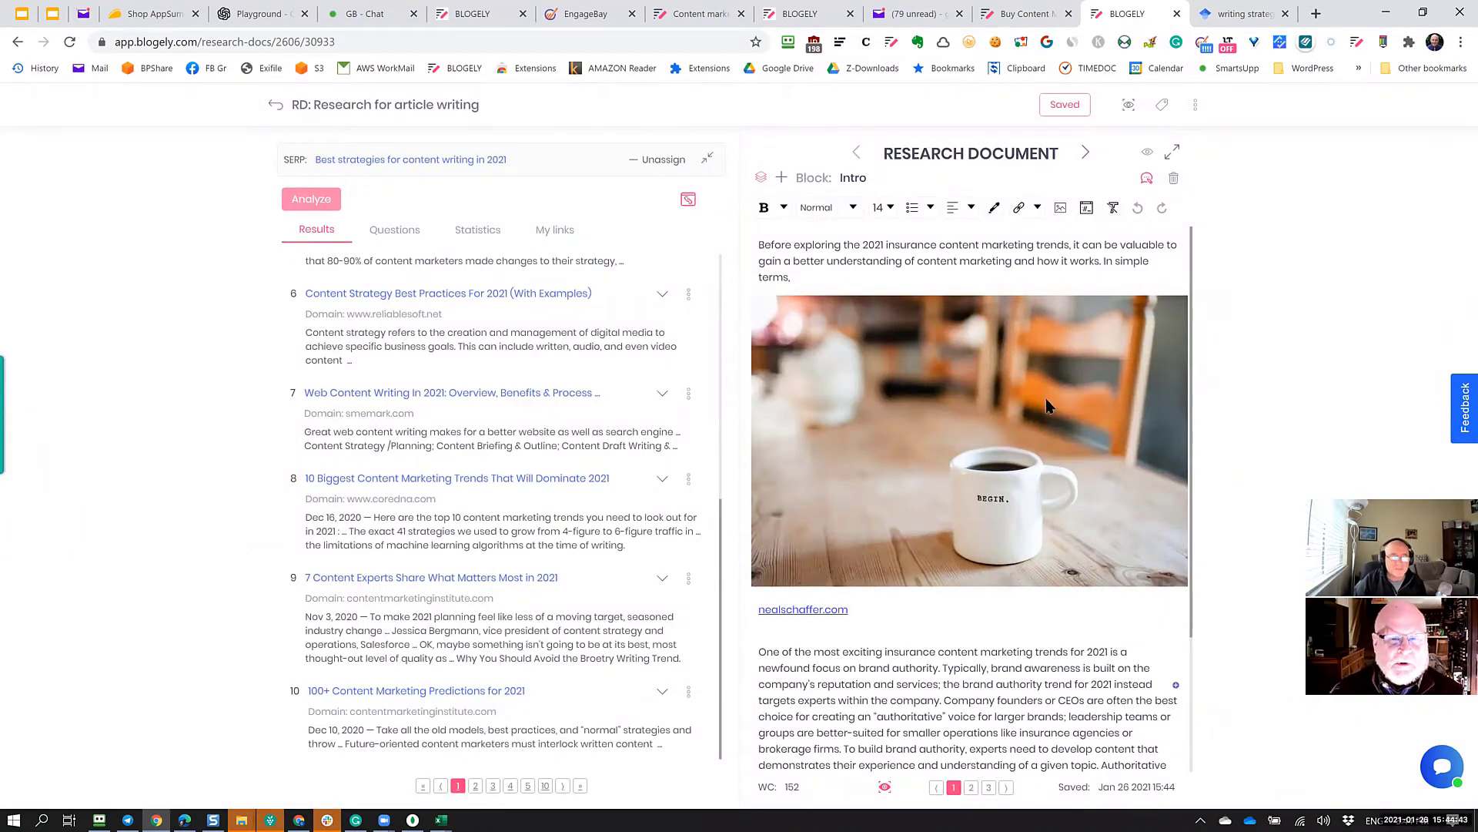
Add another block named "Block 4" to the research document.
click(781, 177)
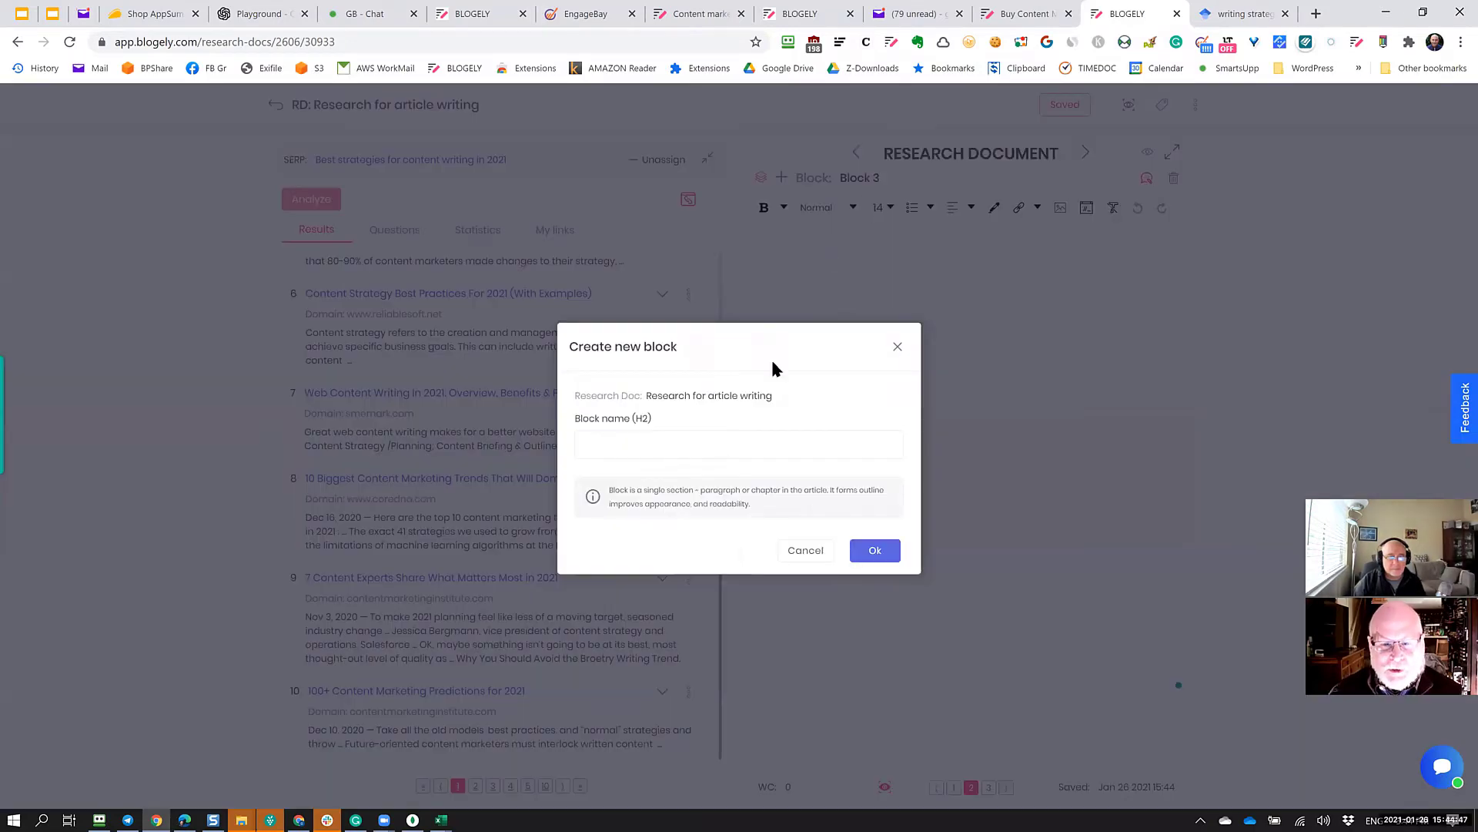
text(Blo)
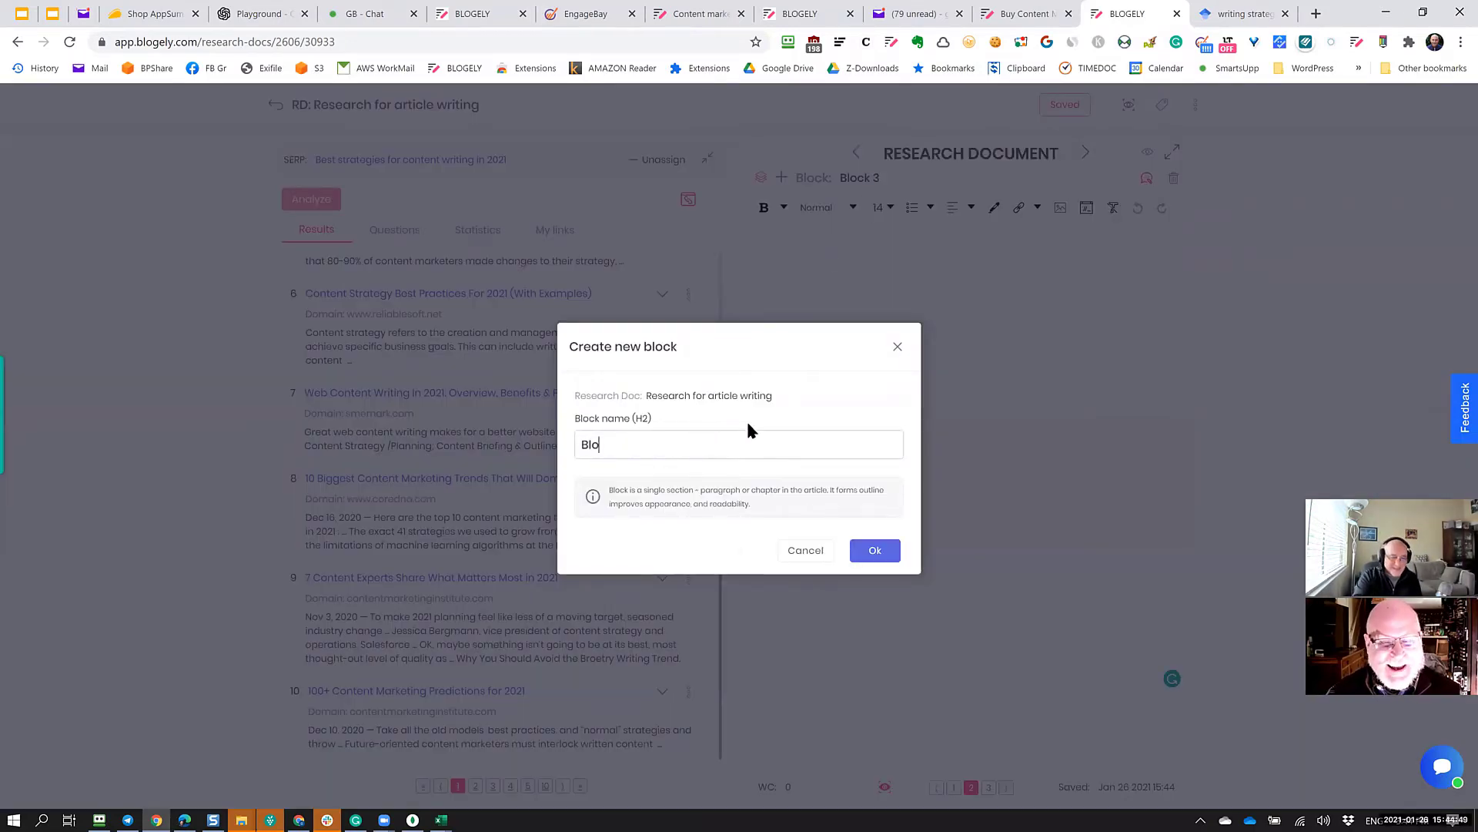
text(ck 4)
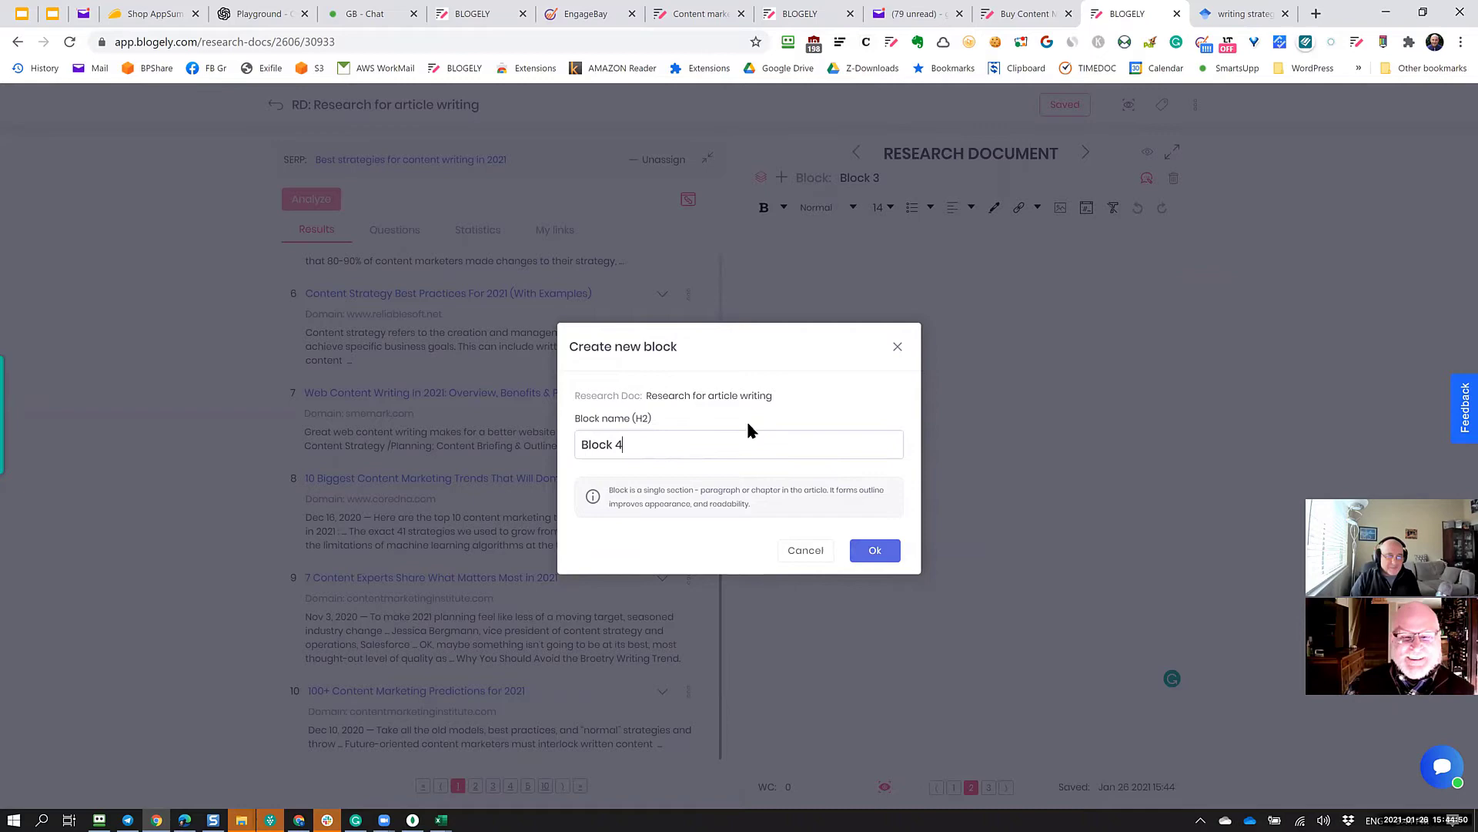
click(874, 549)
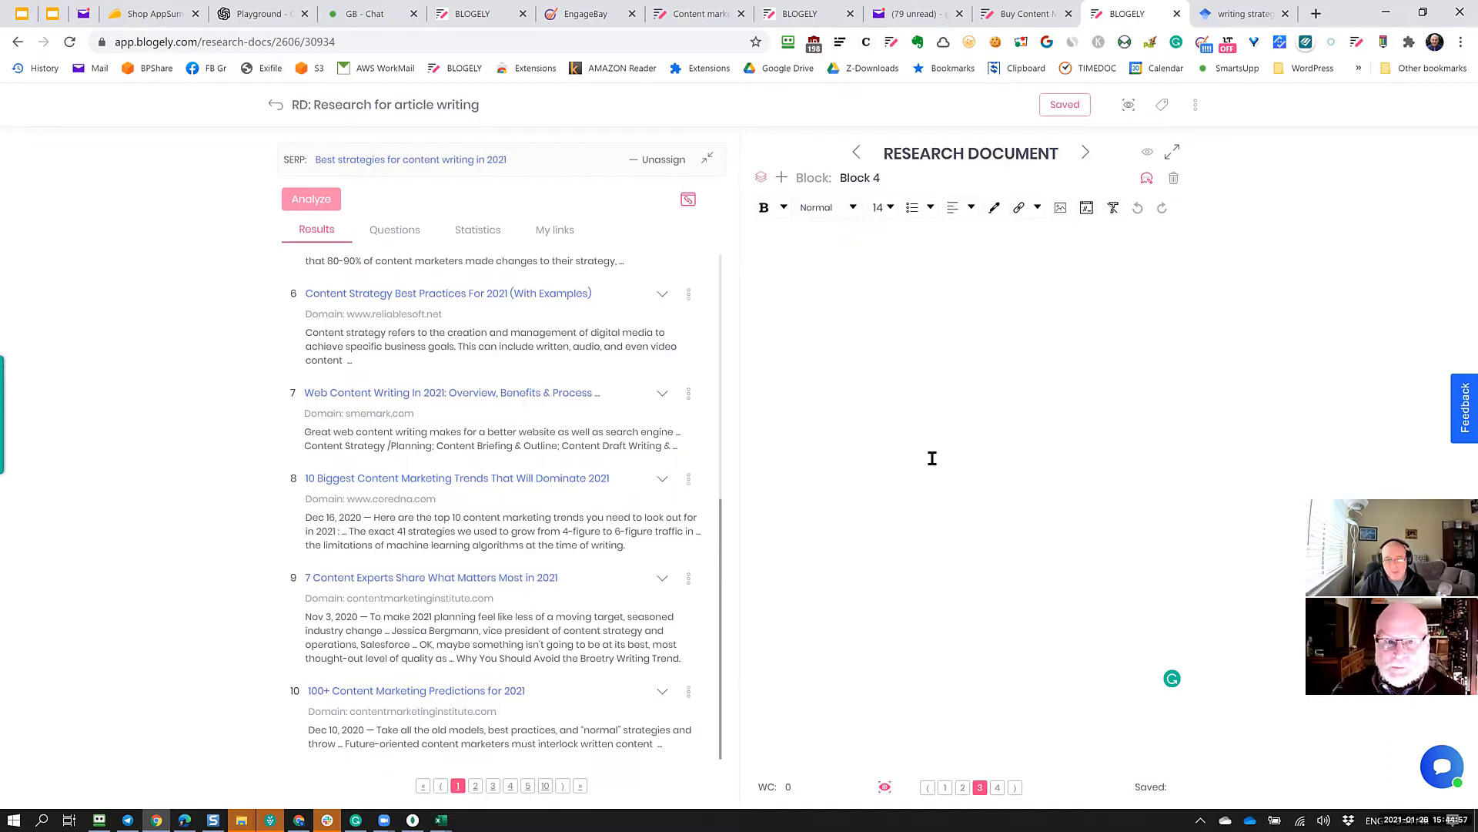
Insert the first paragraph of SERP result 8, "10 Biggest Content Marketing Trends That Will Dominate 2021", into Block 4.
click(850, 271)
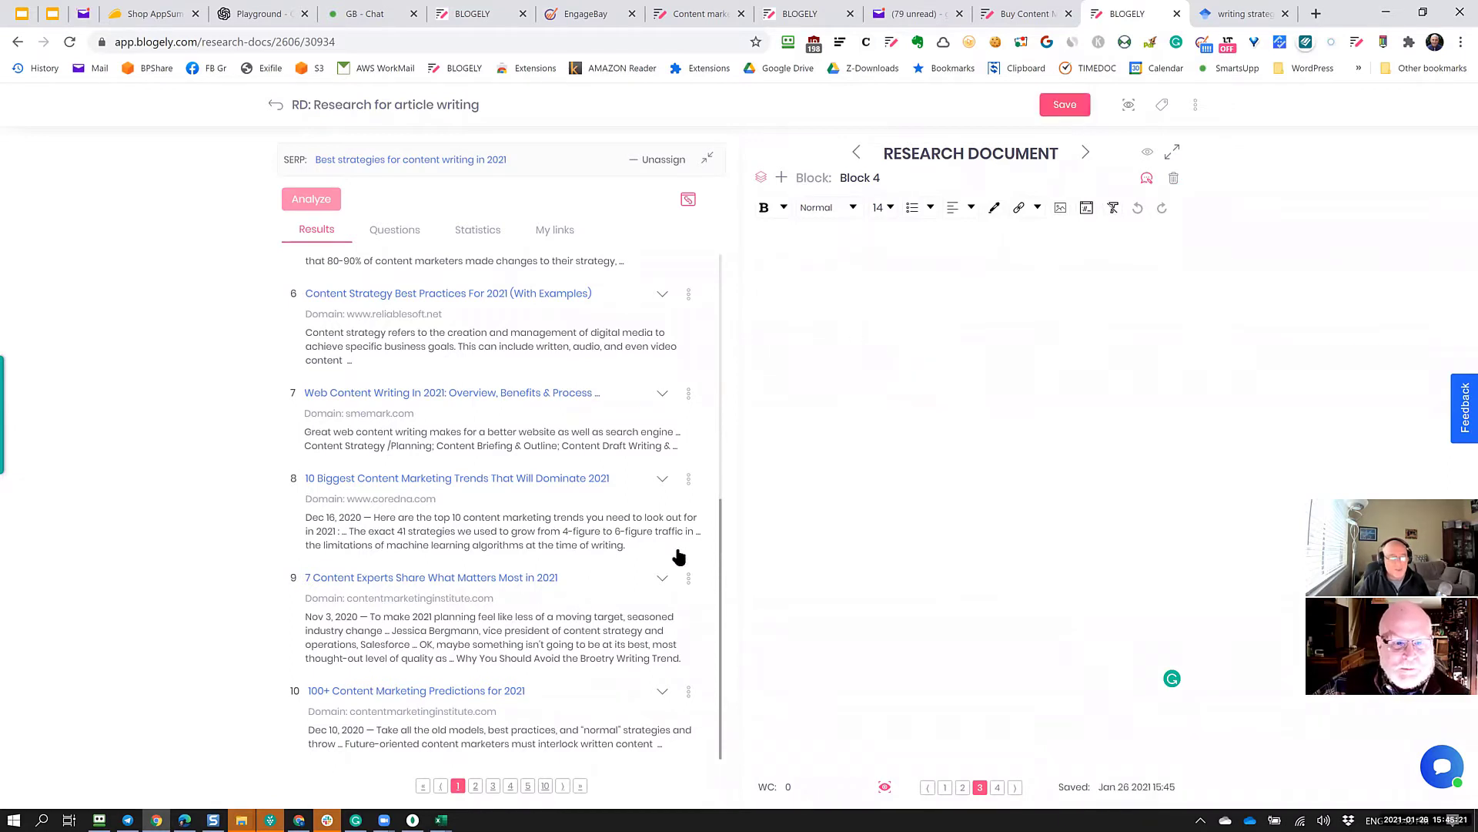
click(661, 482)
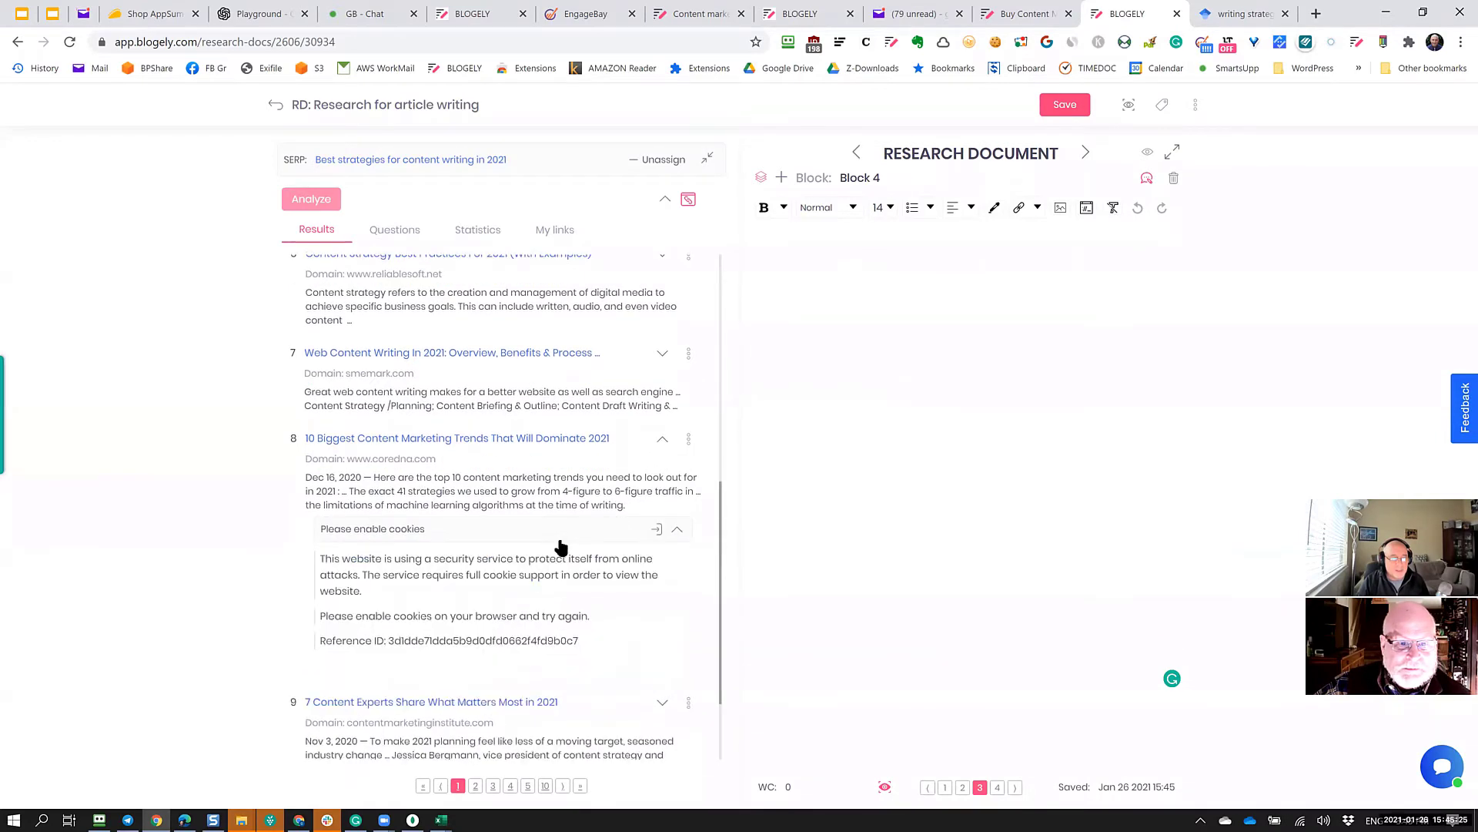
click(539, 471)
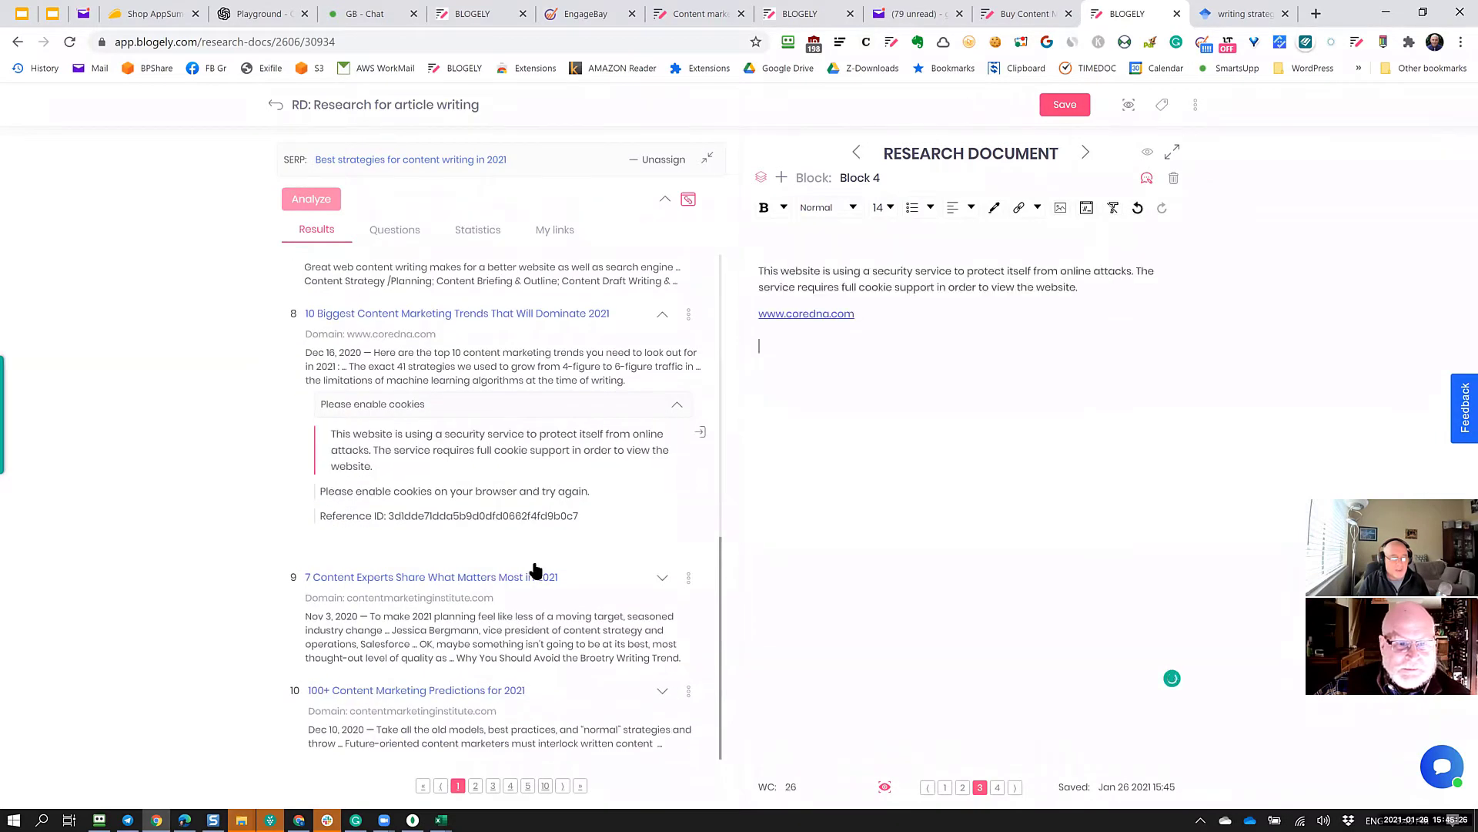
Insert the banner image and both introductory paragraphs from the "7 Content Experts Share What Matters Most in 2021" result into Block 4.
click(664, 579)
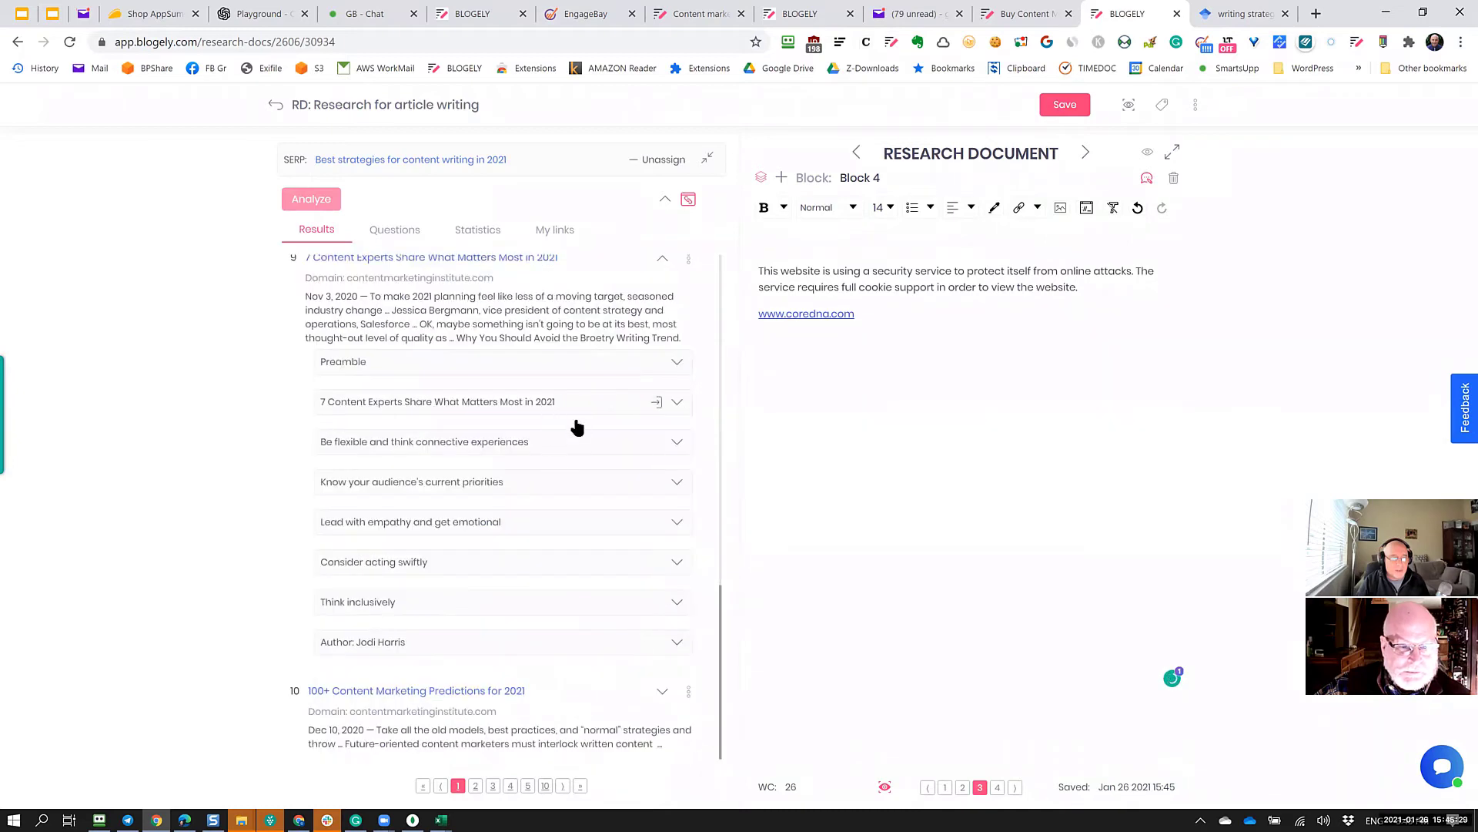
click(578, 407)
scroll(539, 500, down, 2)
scroll(539, 500, up, 2)
click(513, 539)
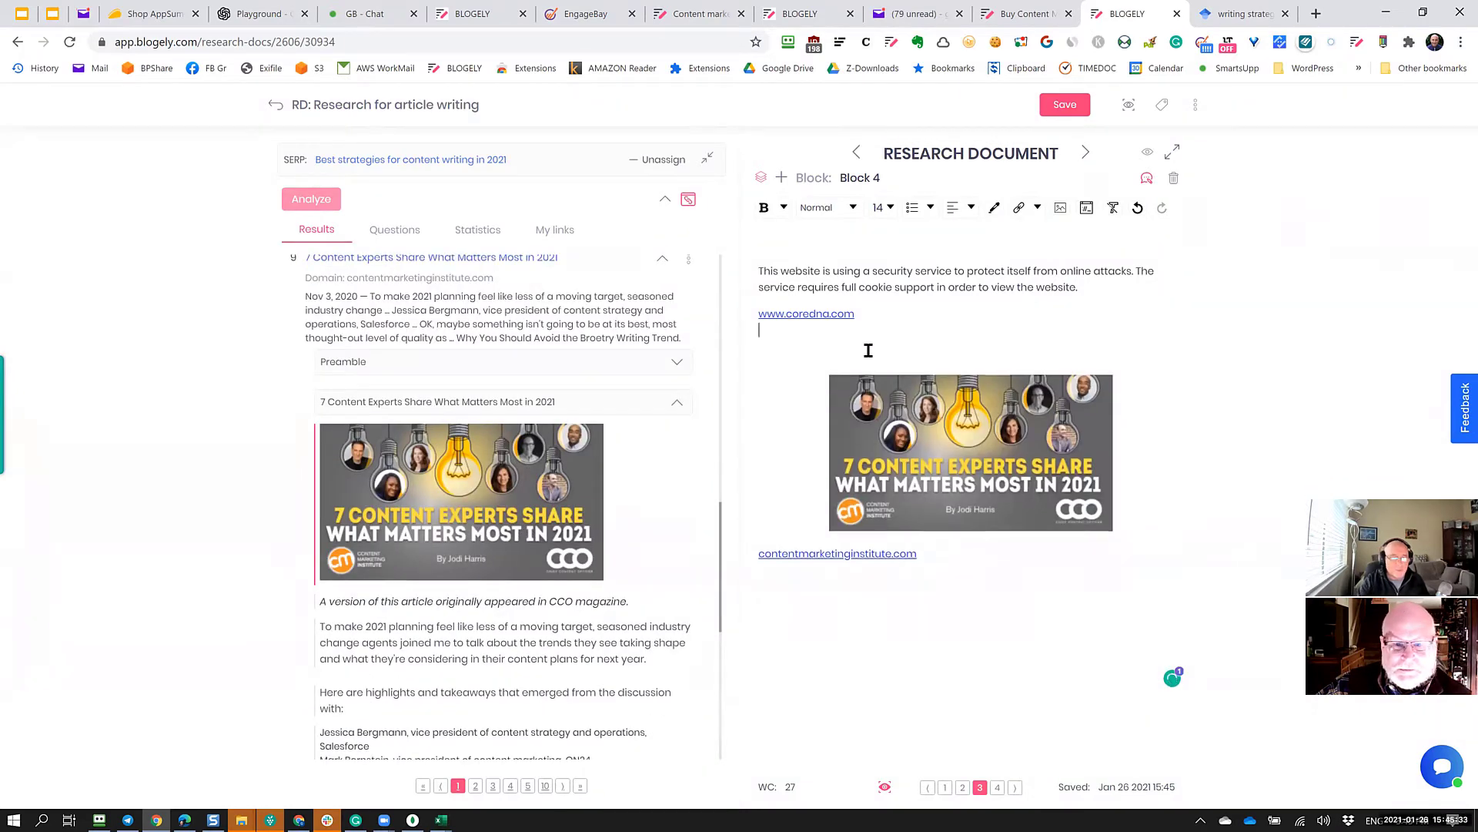
click(555, 644)
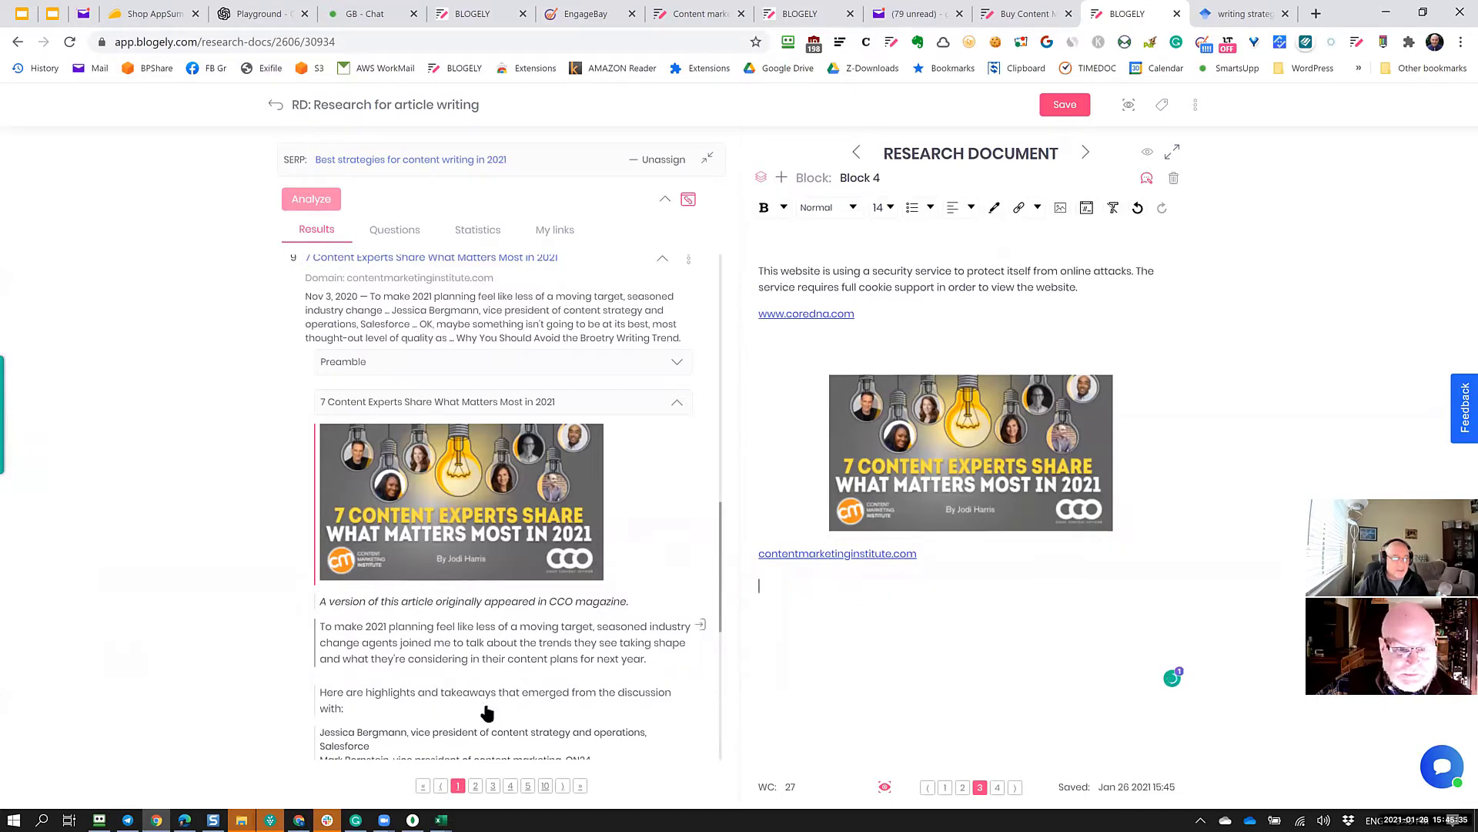
click(487, 712)
Insert the full sections "Be flexible and think connective experiences" and "Know your audience's current priorities" into Block 4.
scroll(481, 697, down, 6)
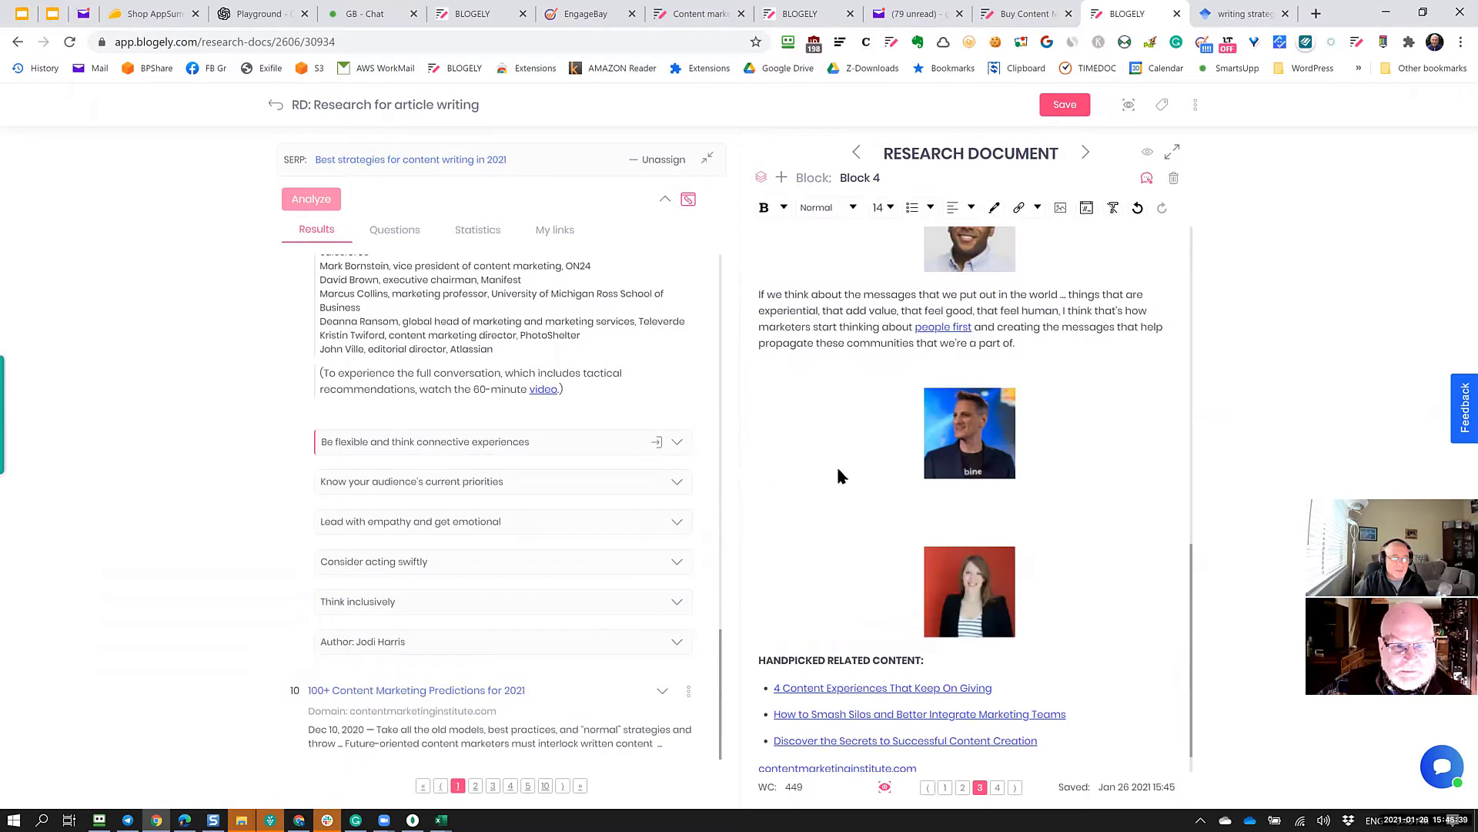
scroll(866, 566, up, 10)
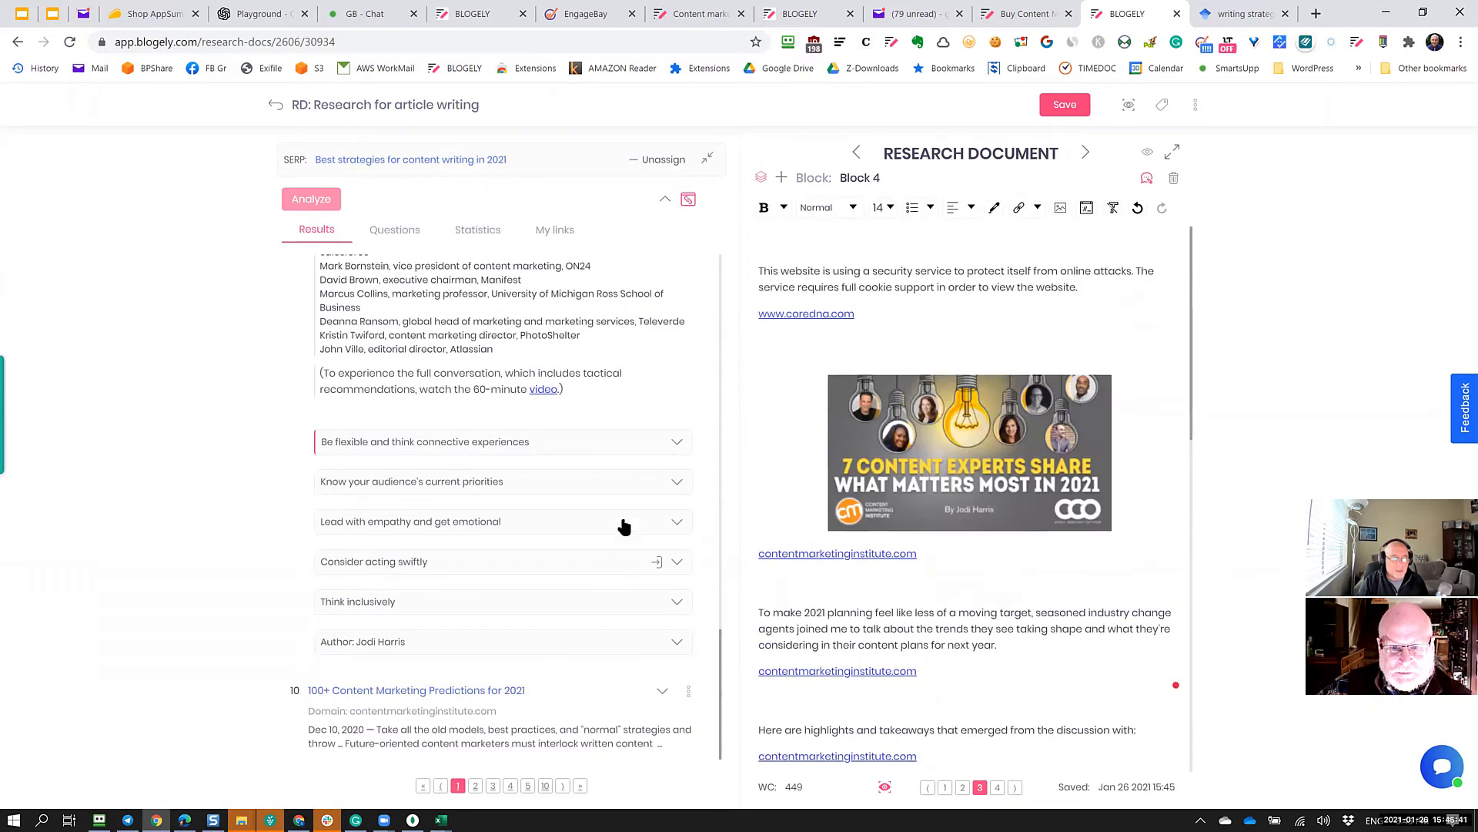
mouse_move(645, 485)
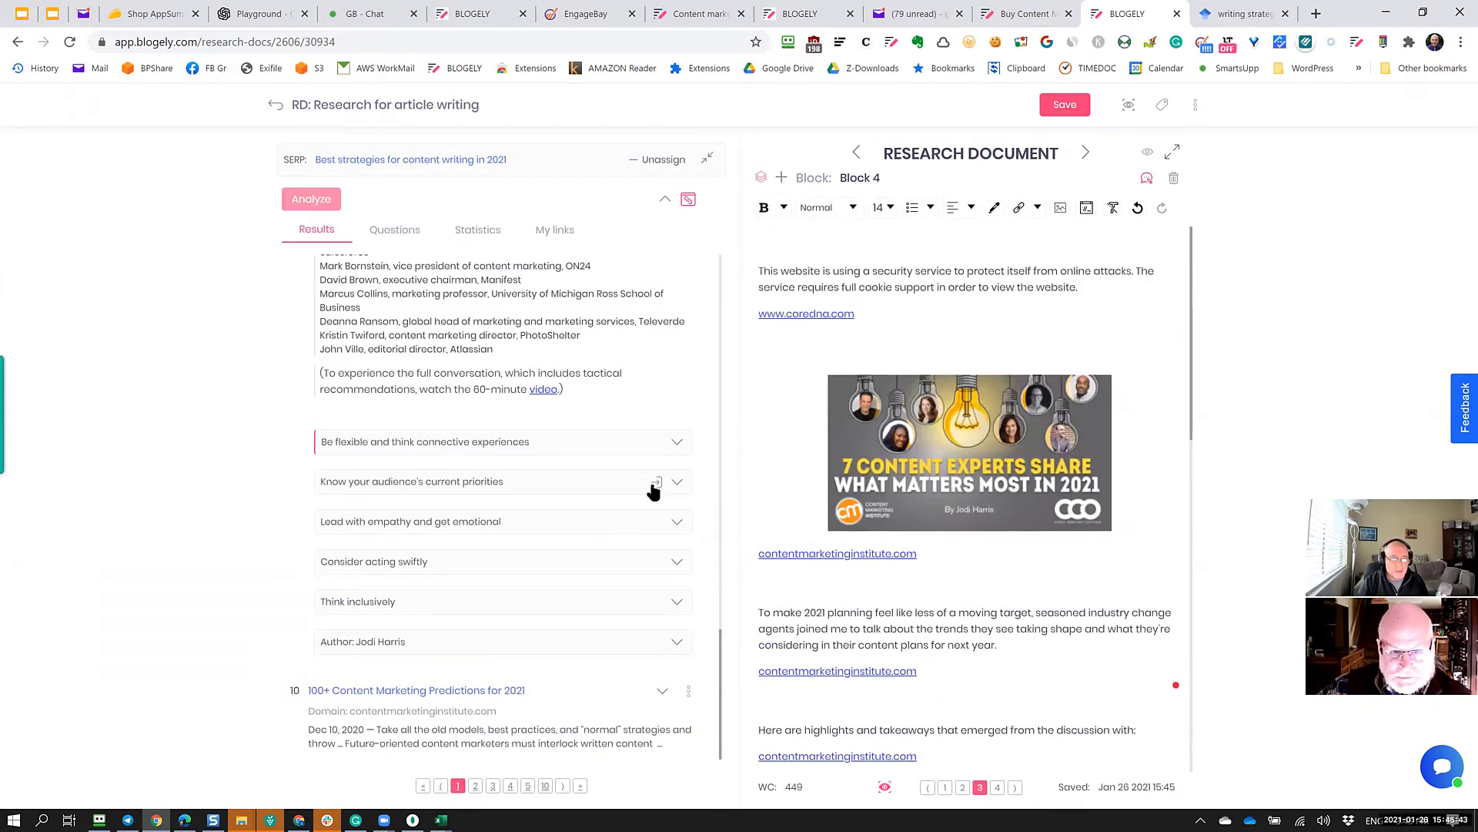
click(657, 483)
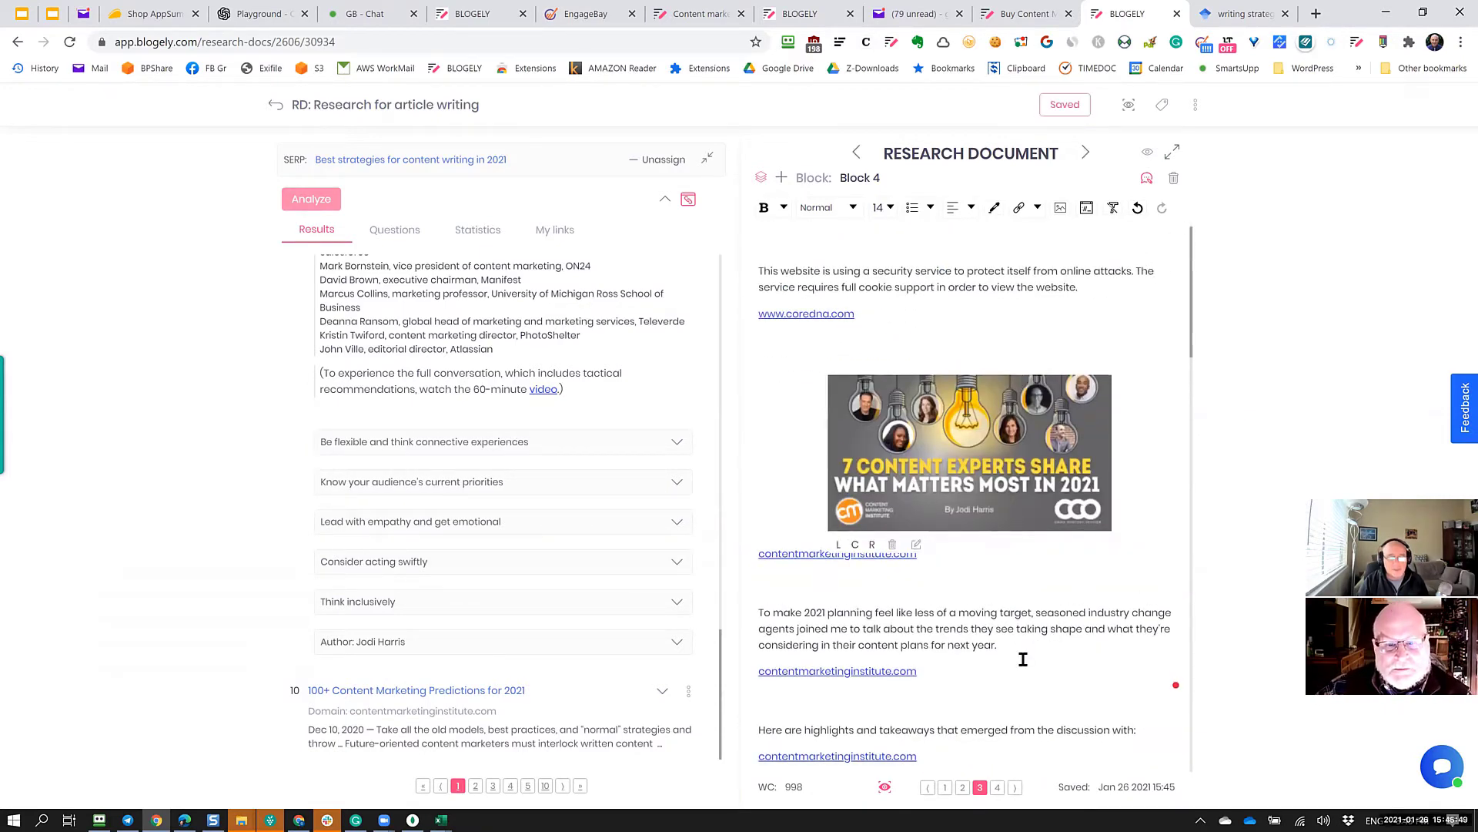
Switch to Block 3 and insert the portrait excerpt from the "Know your audience's current priorities" section.
click(1017, 789)
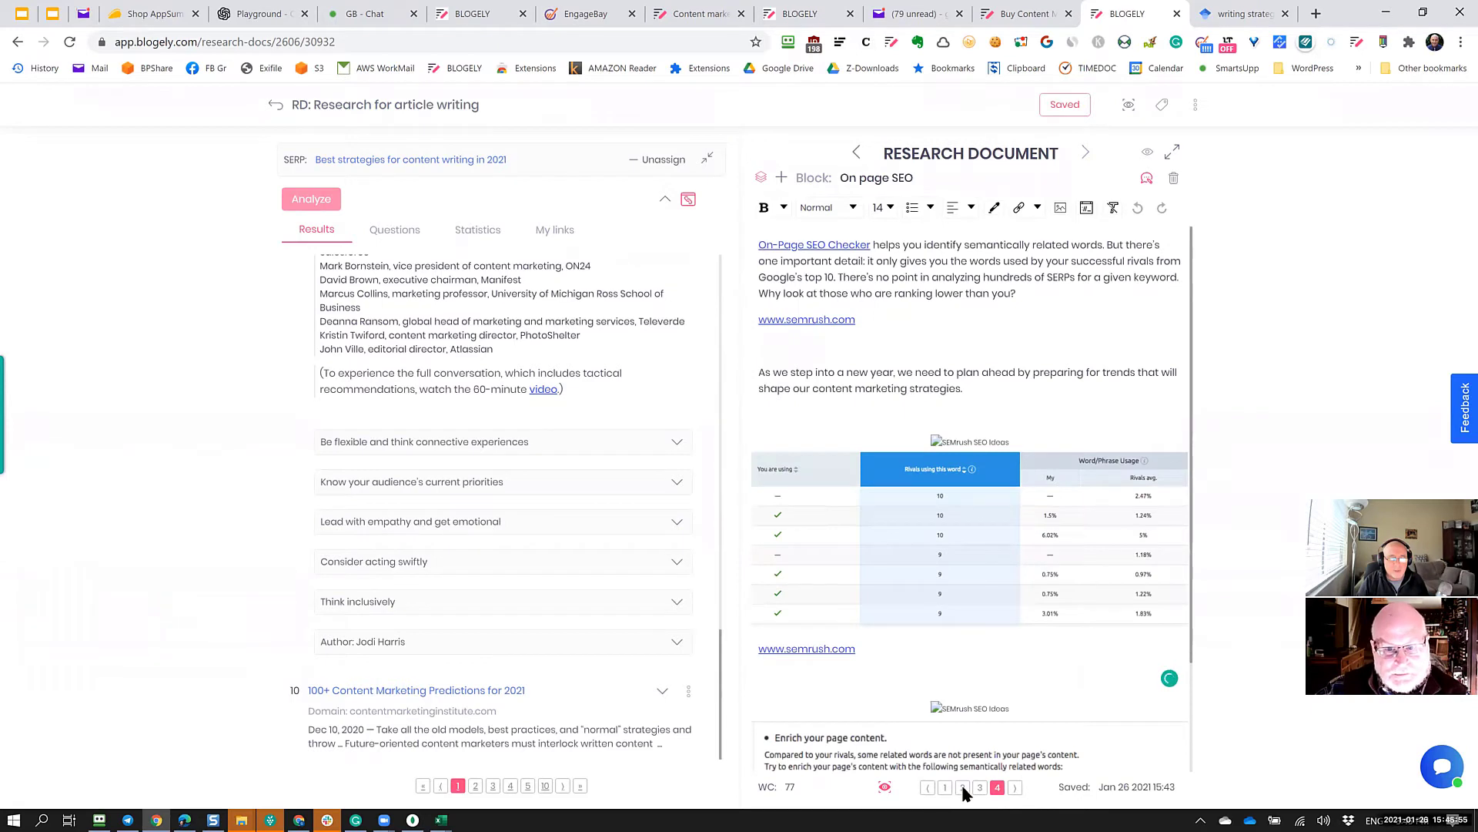
click(963, 788)
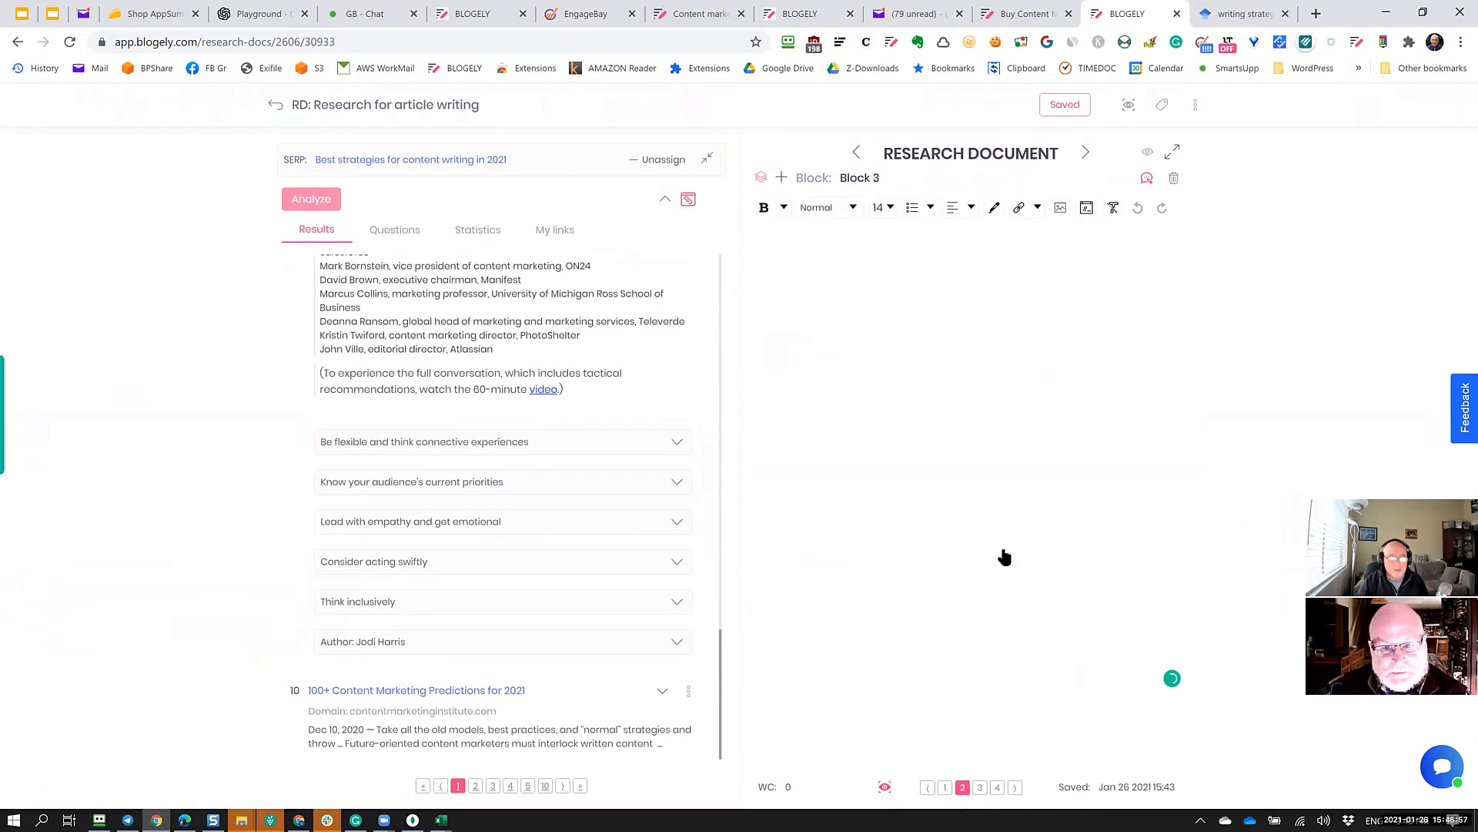
click(888, 251)
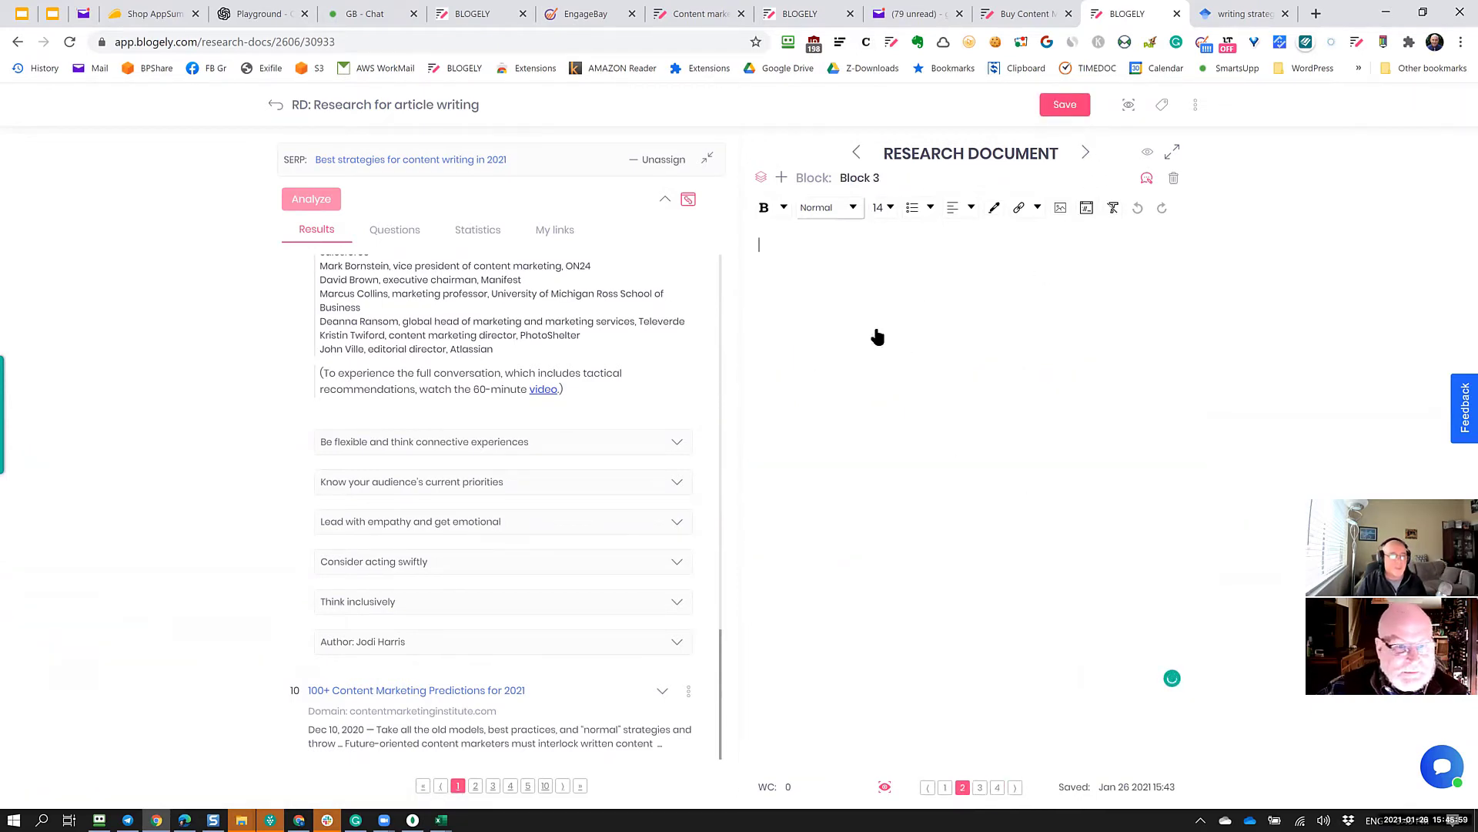
click(508, 487)
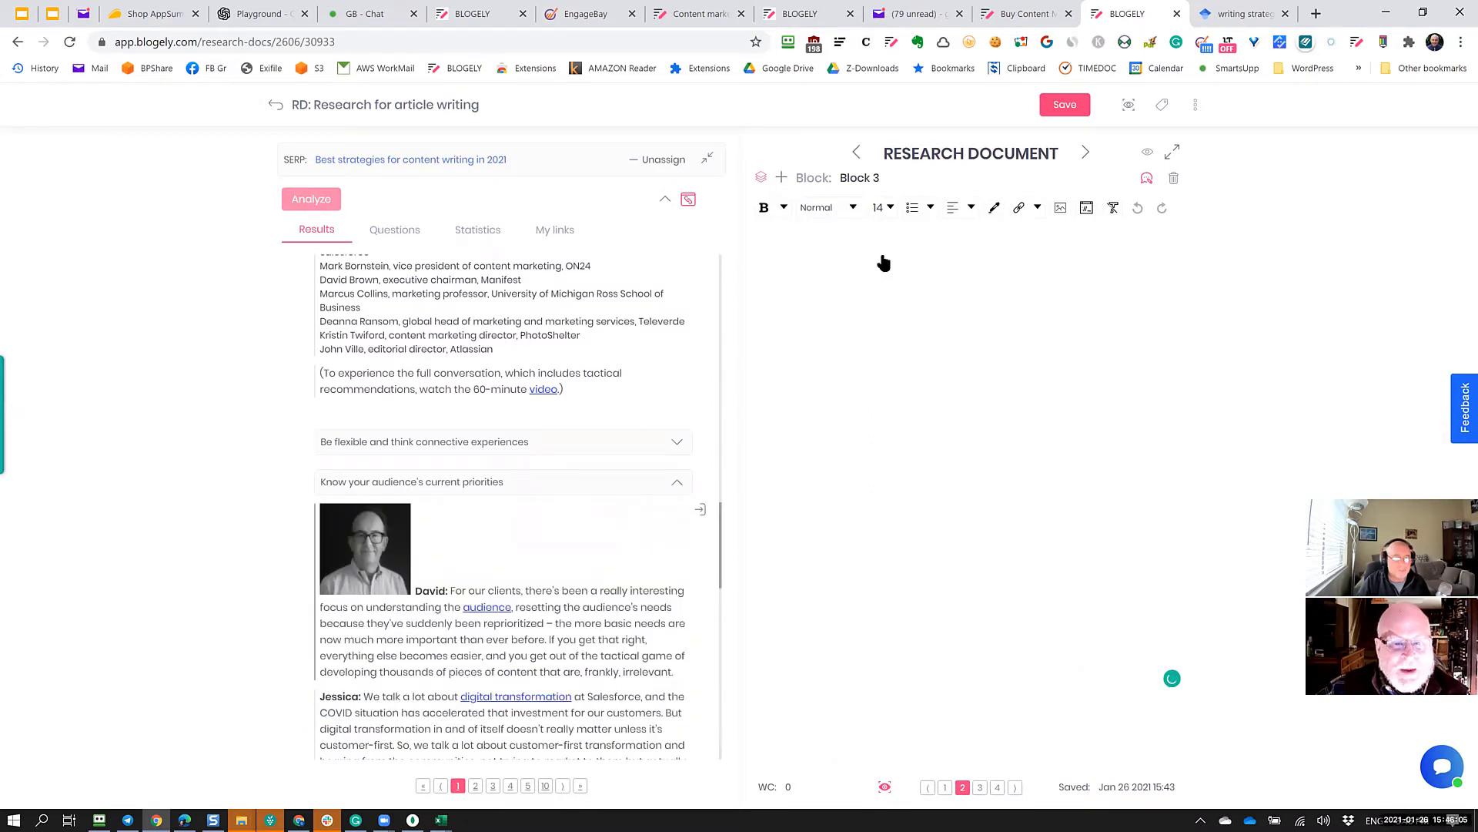
drag(884, 263, 903, 493)
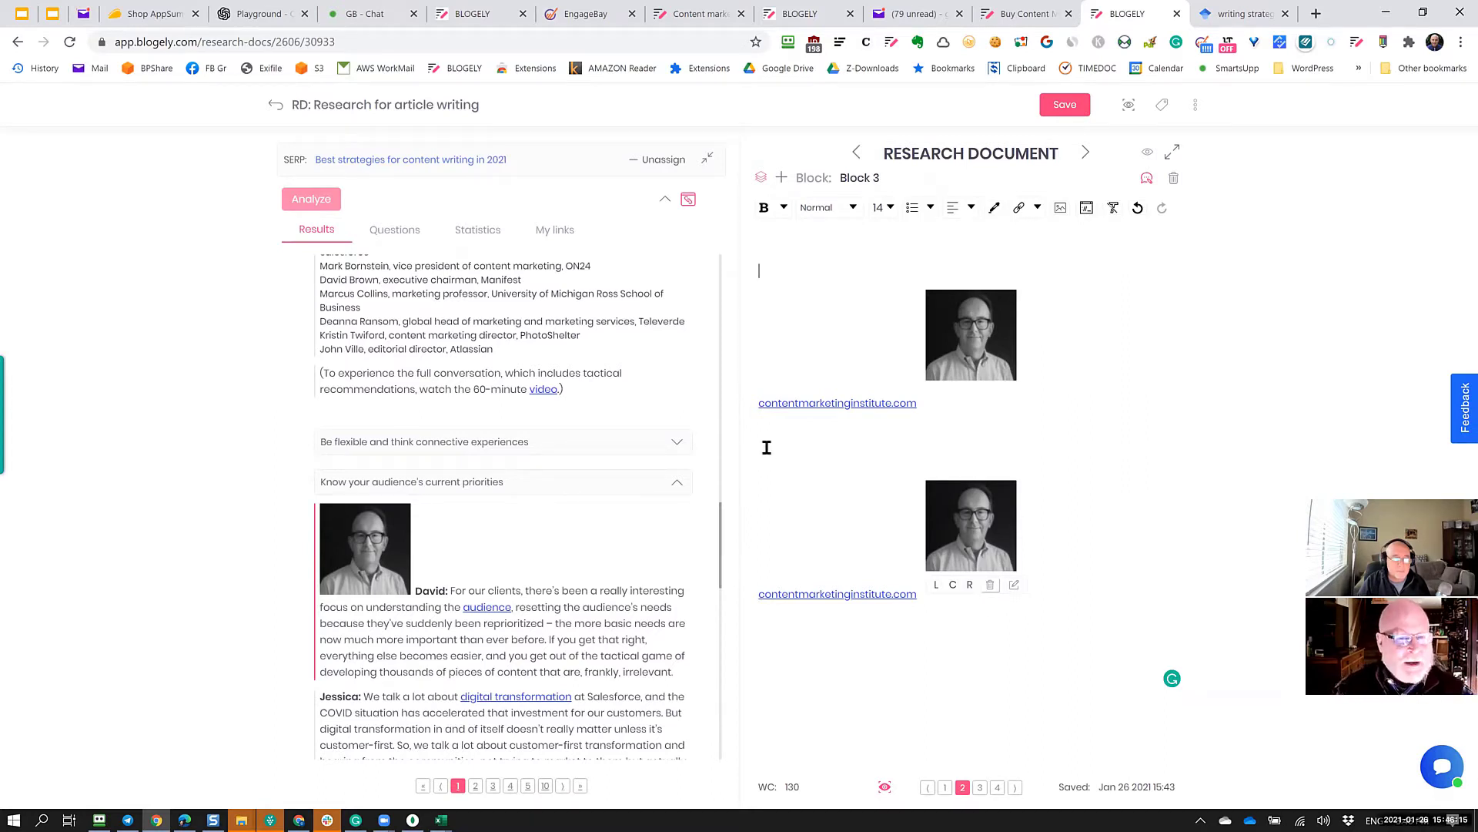
Delete the duplicate portrait and its extra contentmarketinginstitute.com link from Block 3.
key(Delete)
click(924, 549)
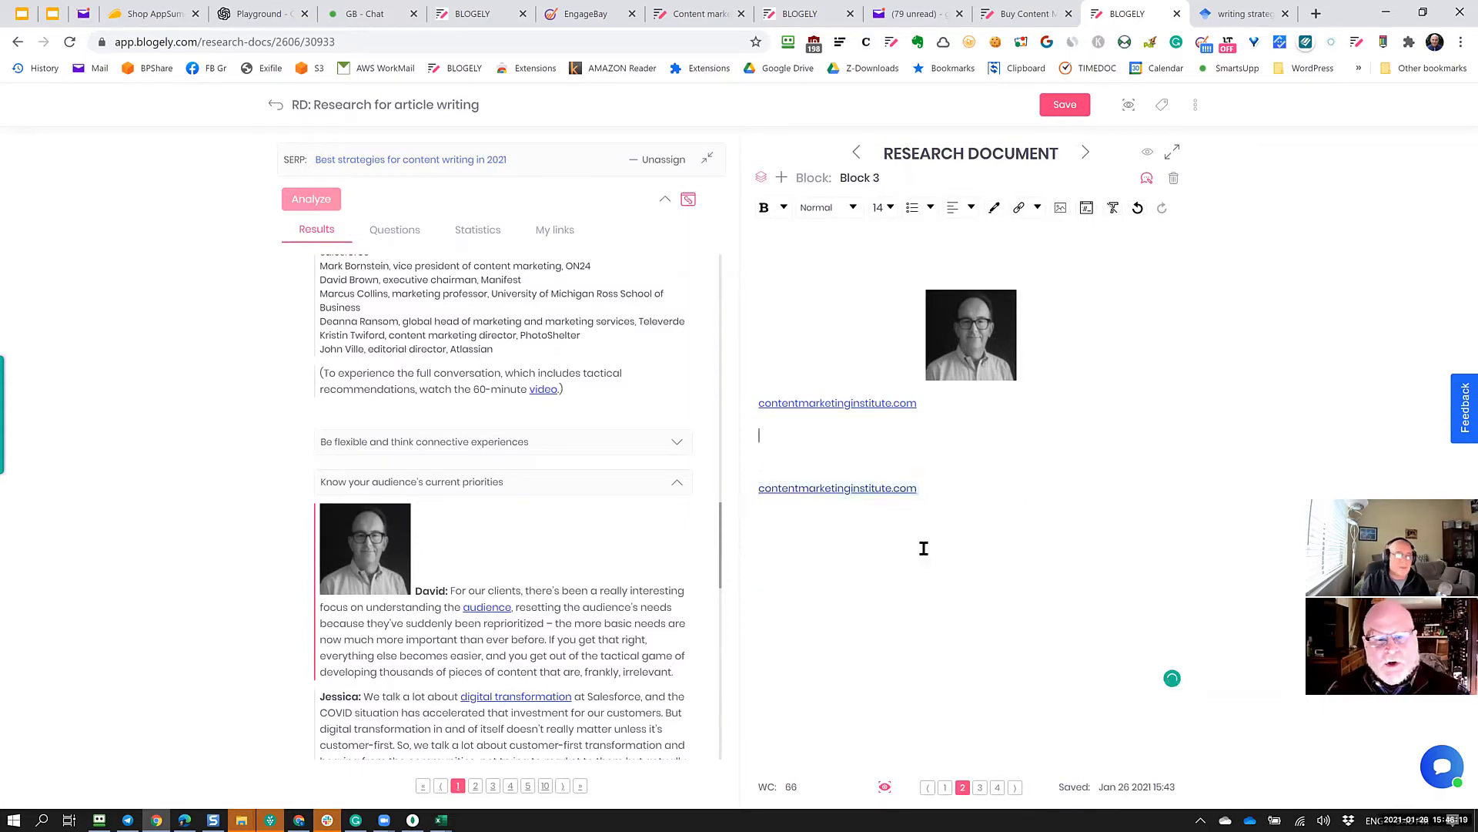
click(849, 459)
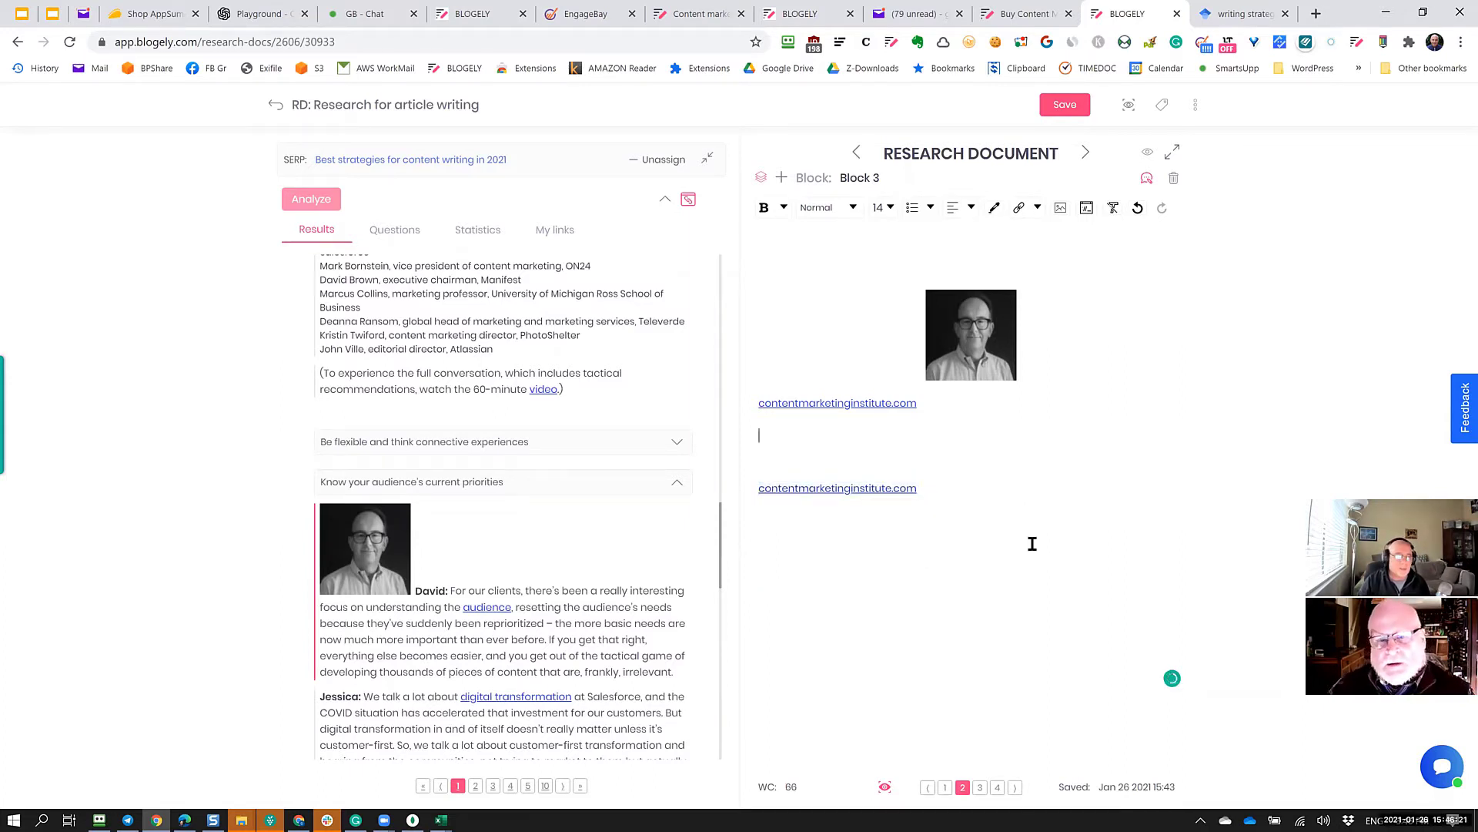
key(Delete)
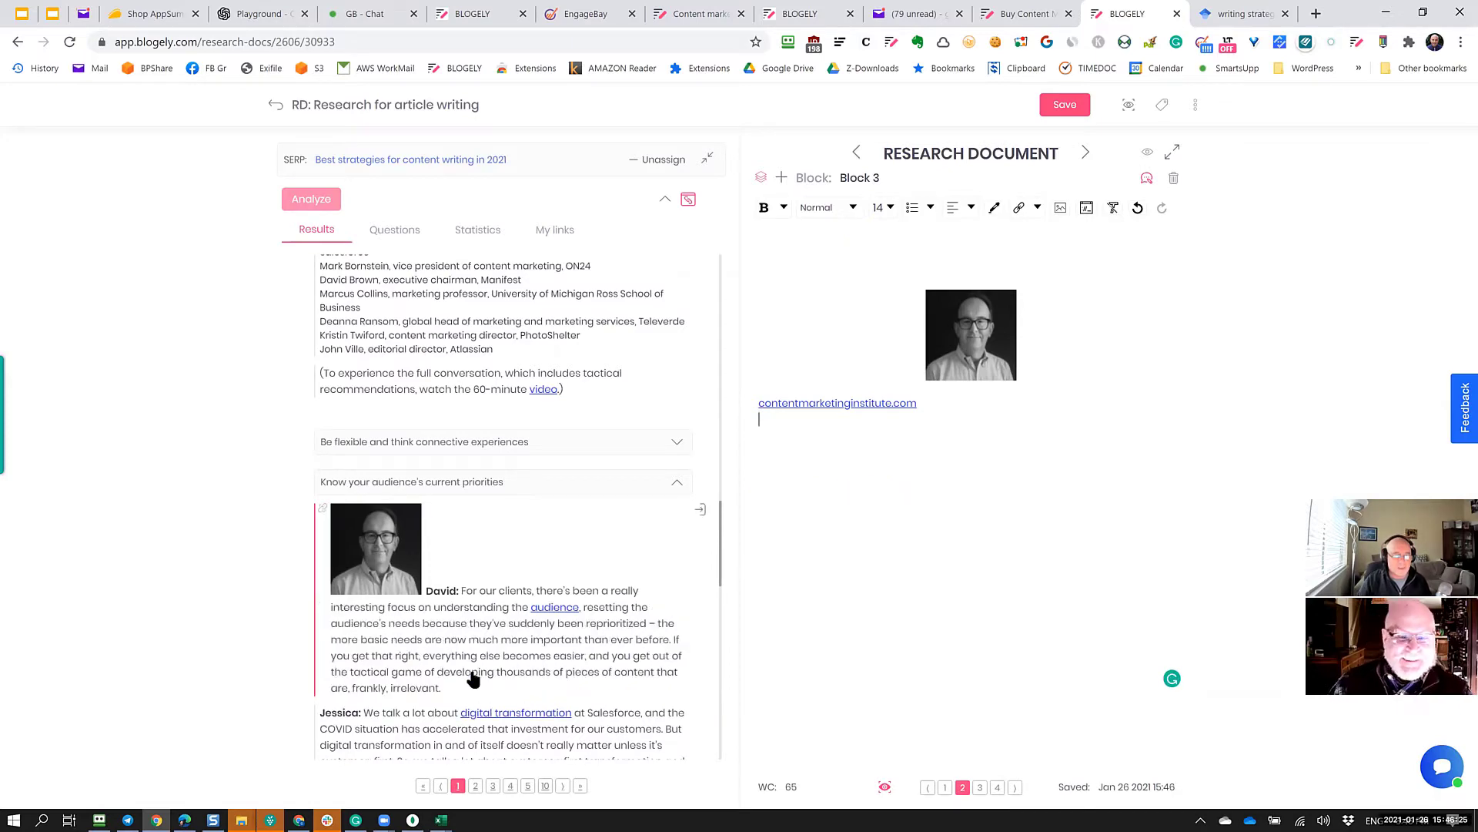
Insert the paragraph on community and connectedness from the same section below the portrait in Block 3.
scroll(478, 668, down, 10)
click(502, 461)
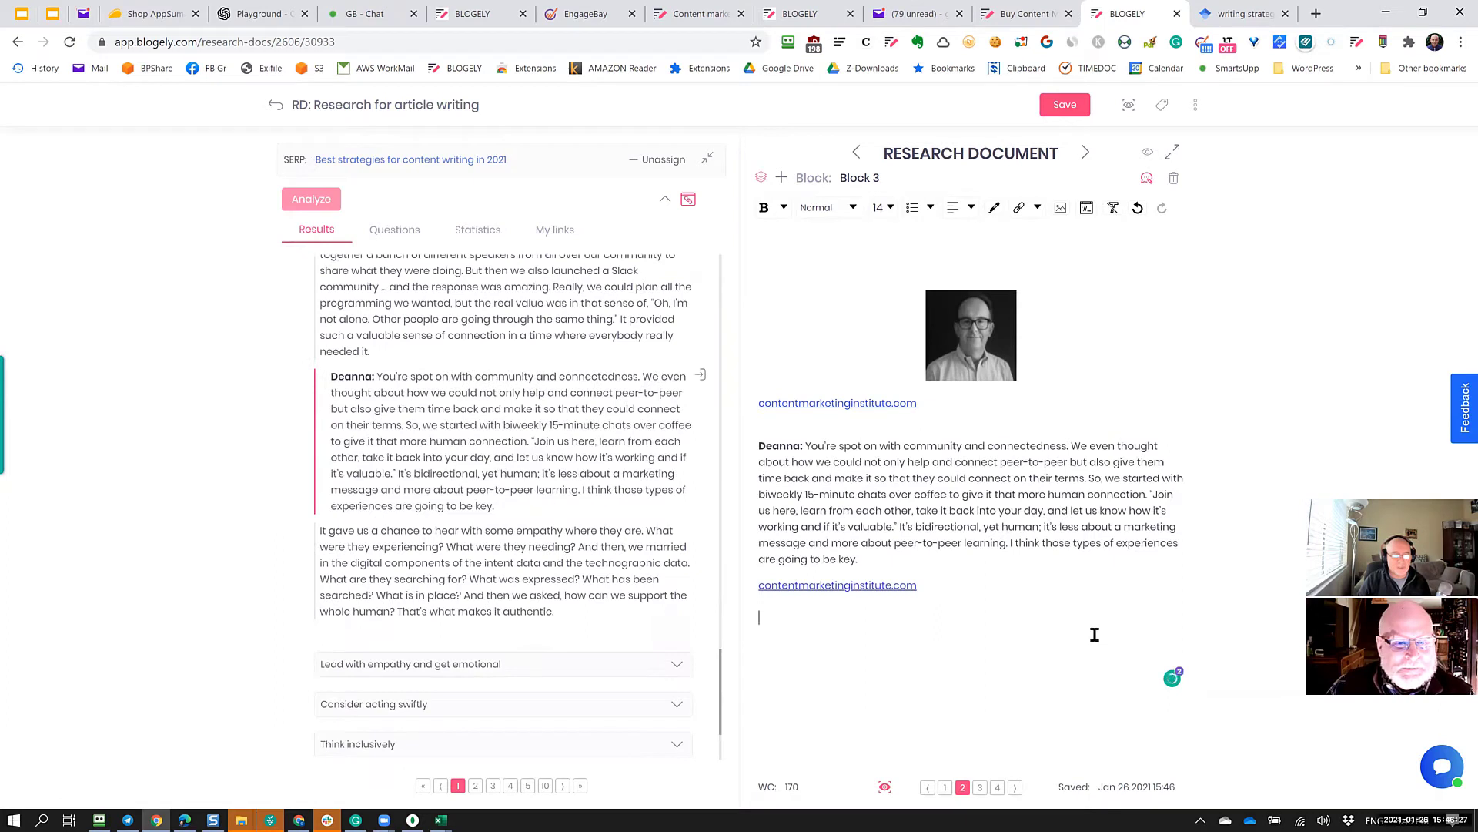
click(1175, 349)
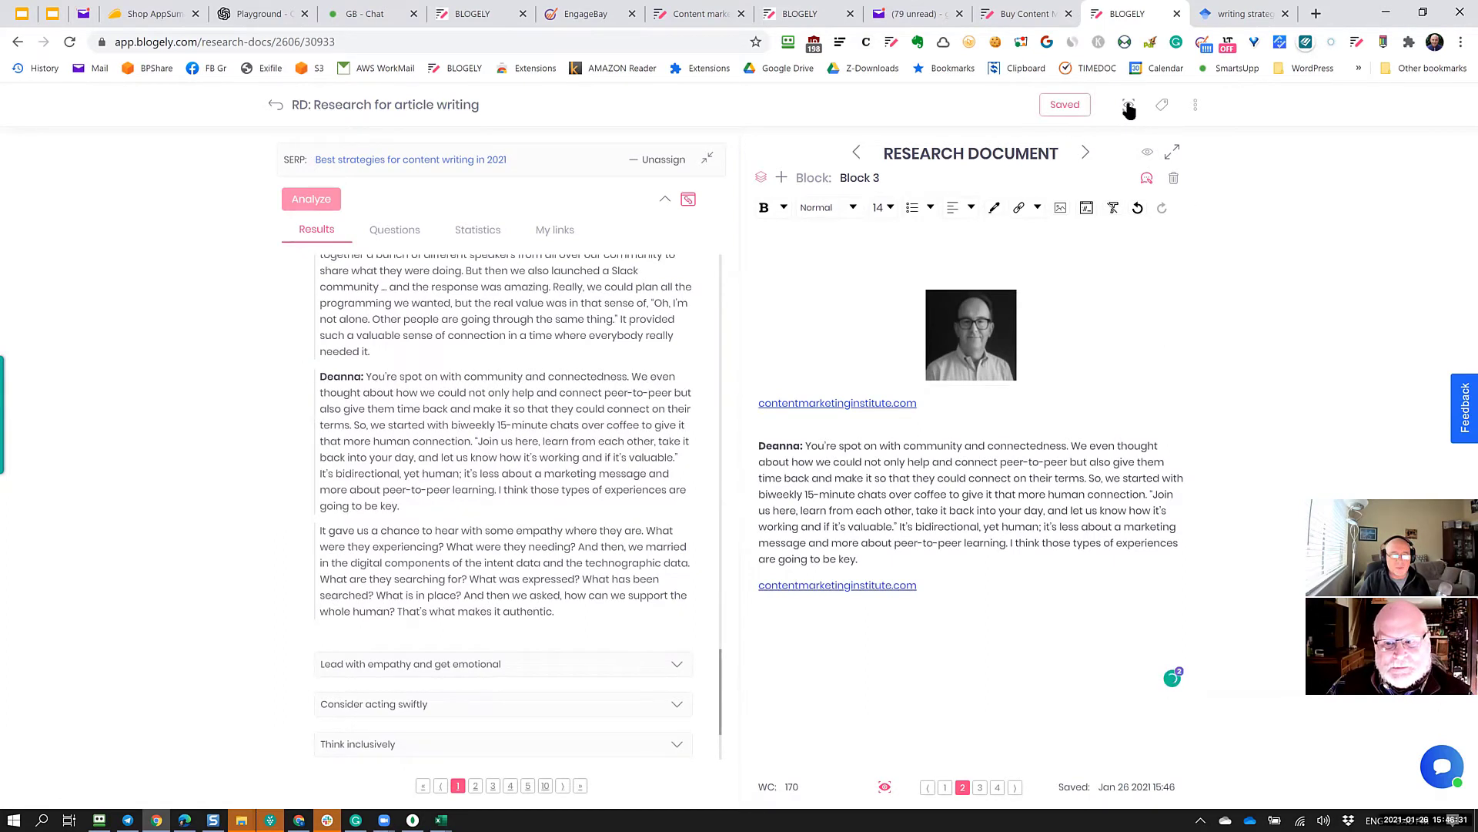
Preview the whole research document to check the block order in its table of contents, and return to editing.
click(1128, 107)
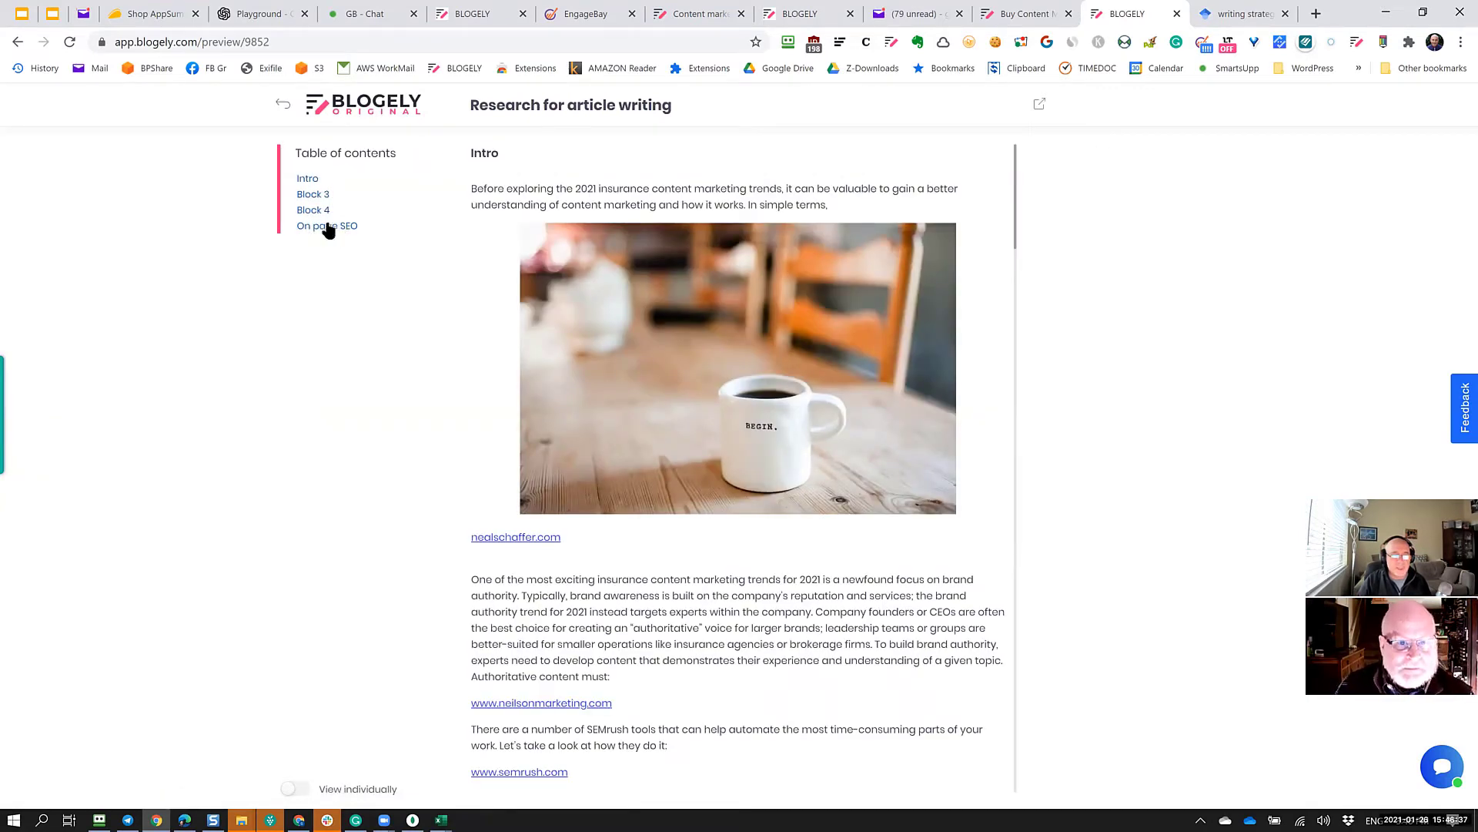
click(283, 104)
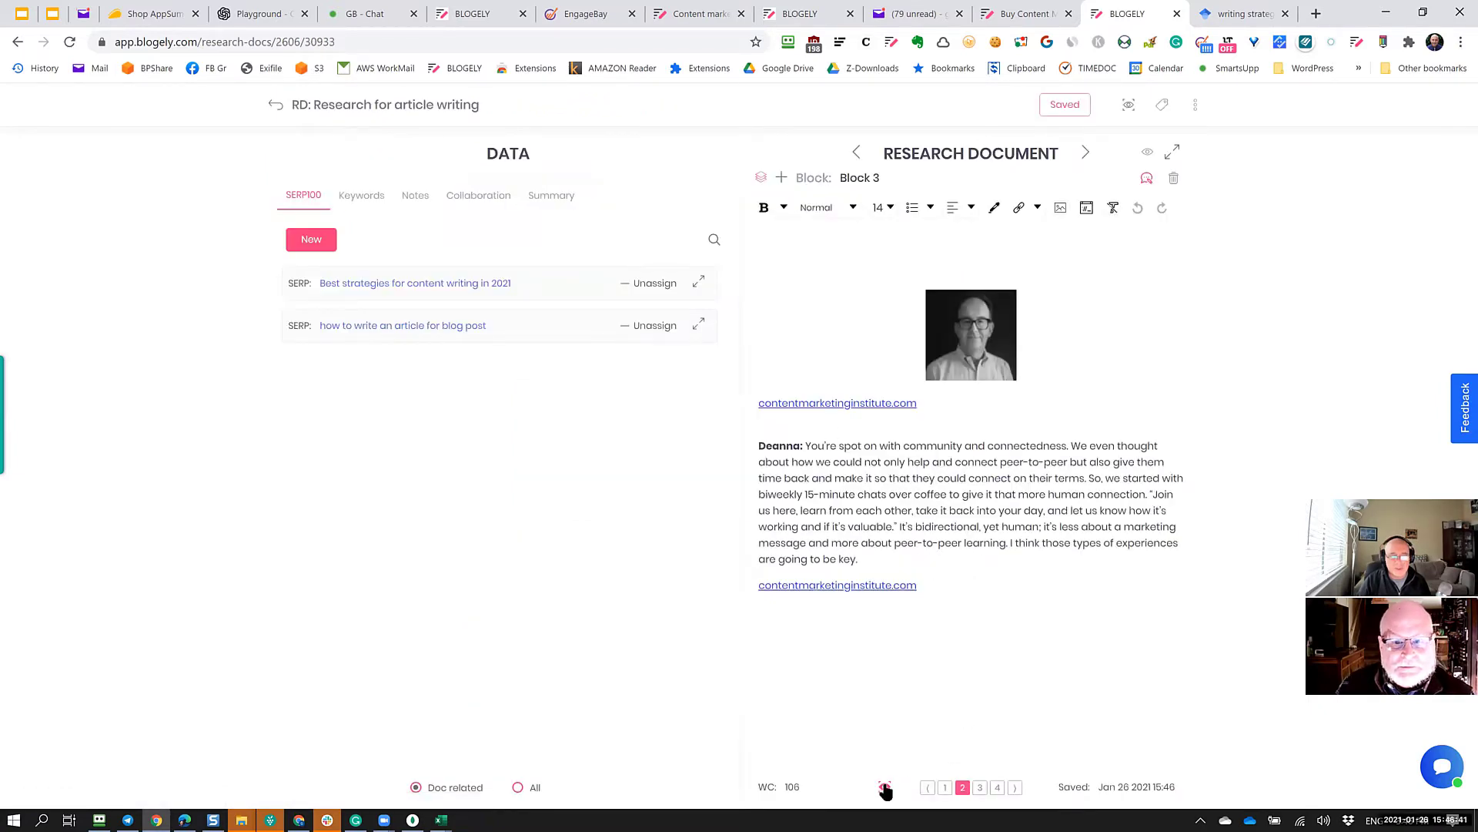
Move "On page SEO" directly below "Intro" in the outline, check the new block order in the document preview, and return to editing.
click(884, 787)
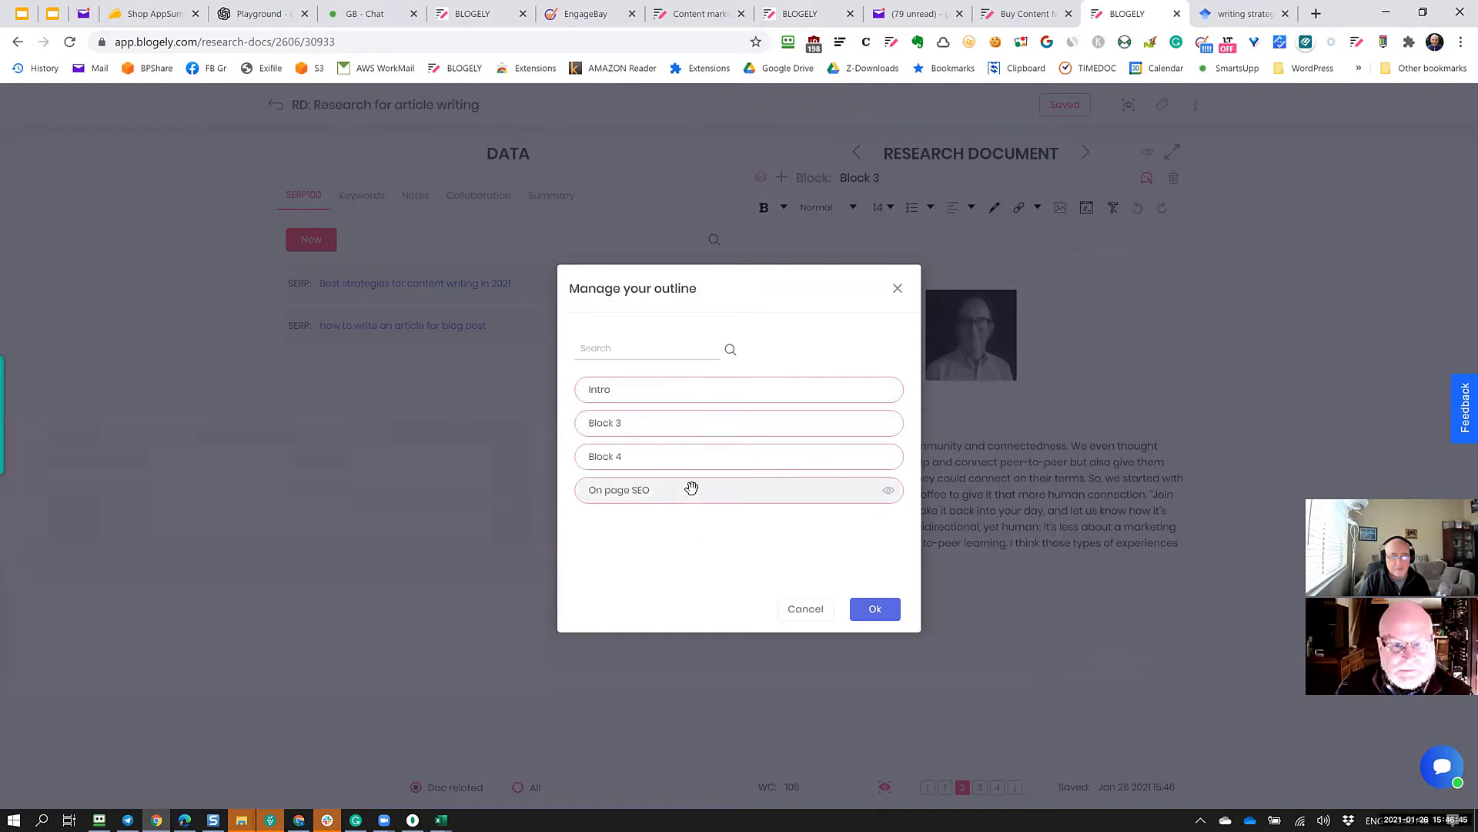
drag(691, 488, 690, 416)
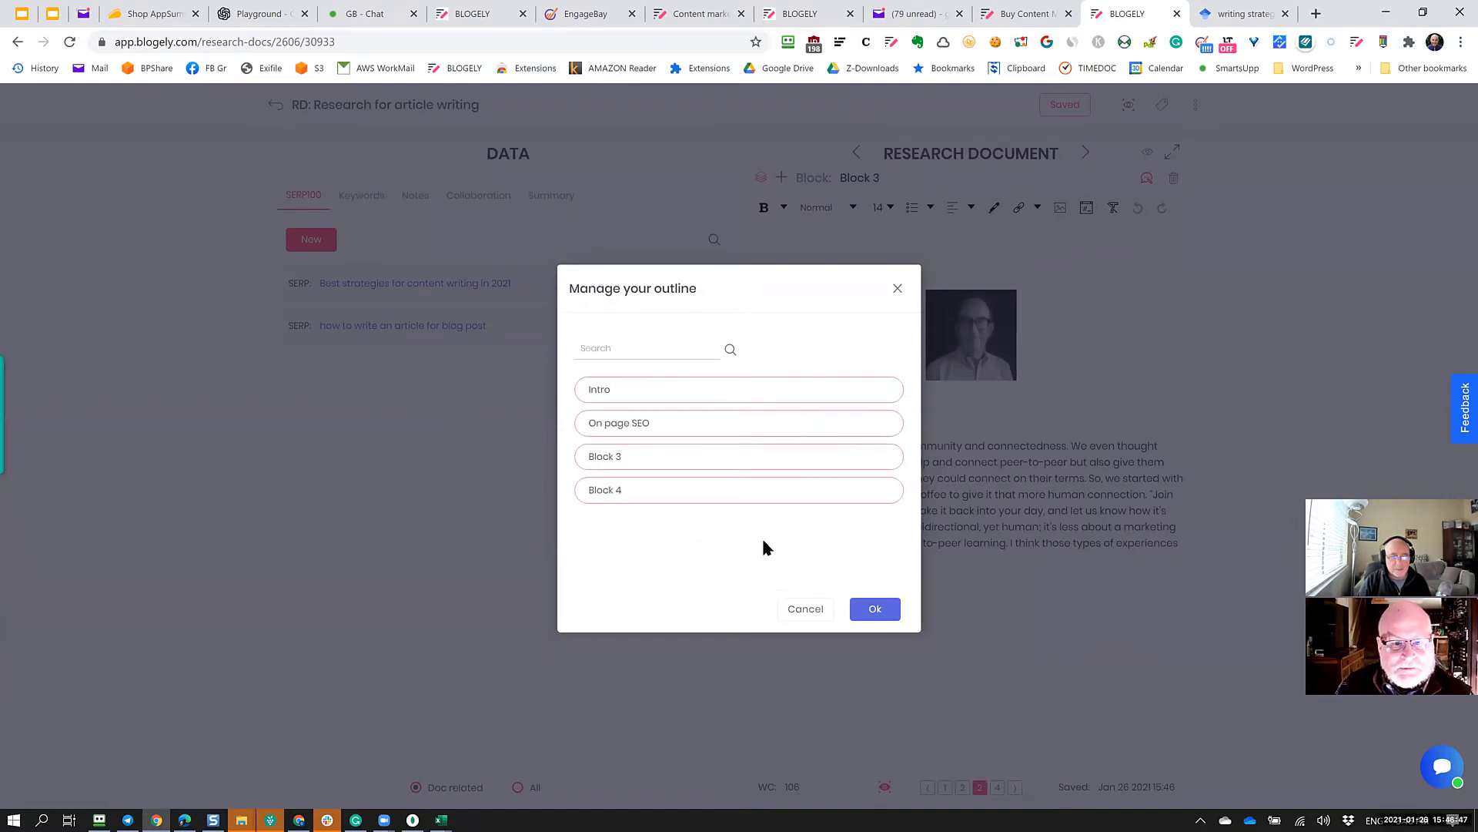
click(885, 615)
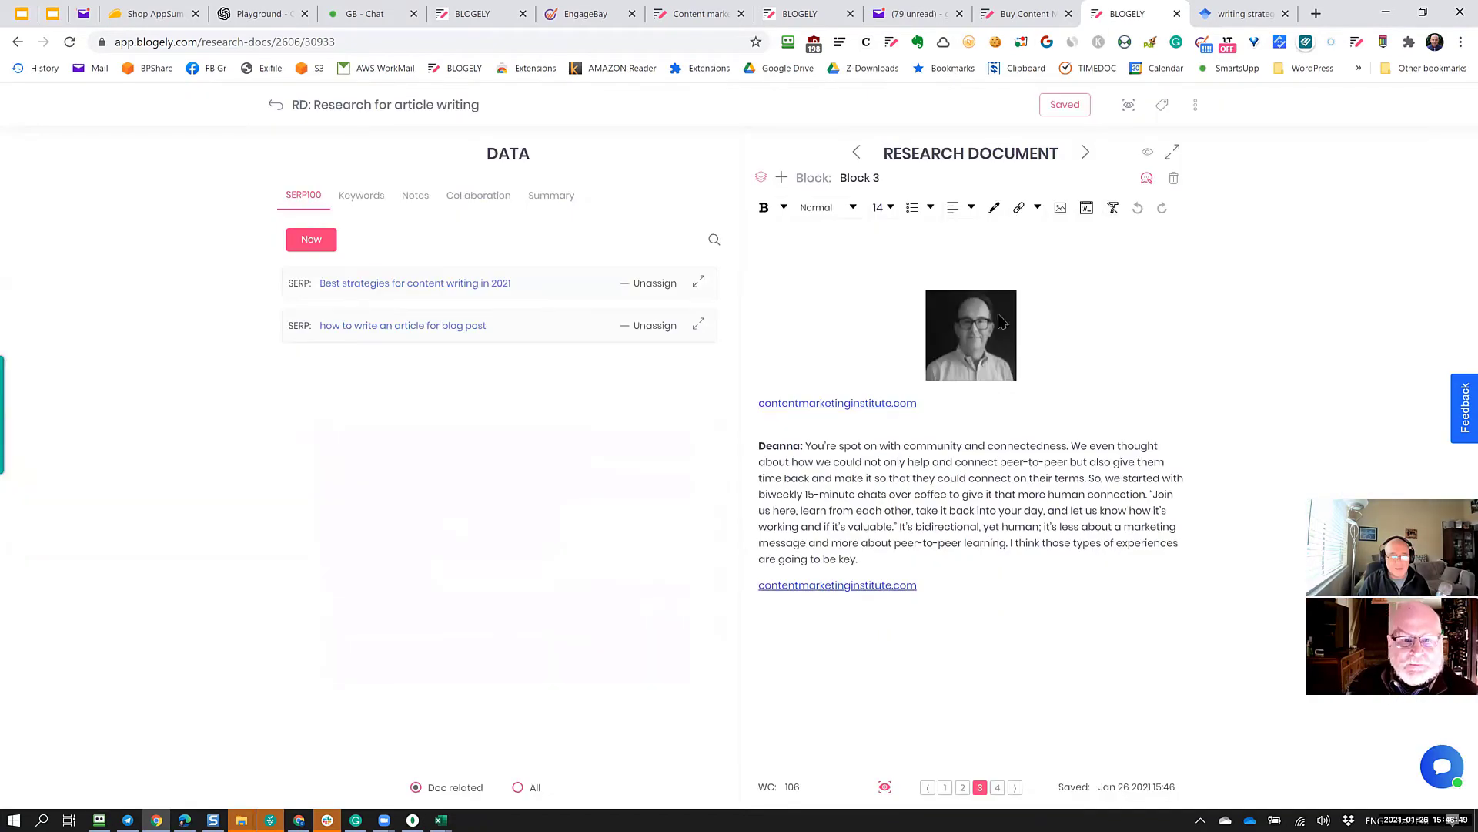
click(1129, 108)
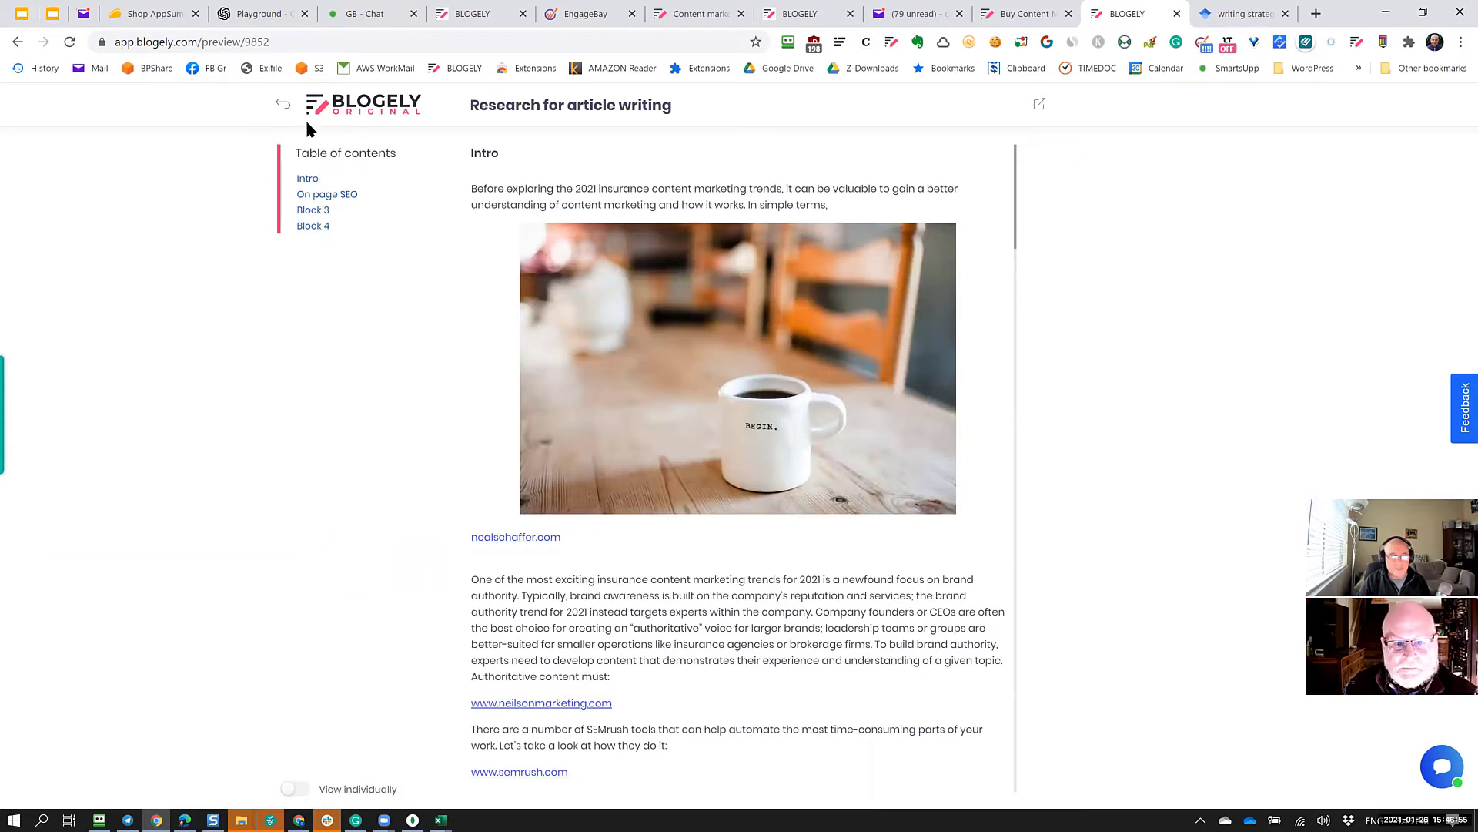
click(283, 107)
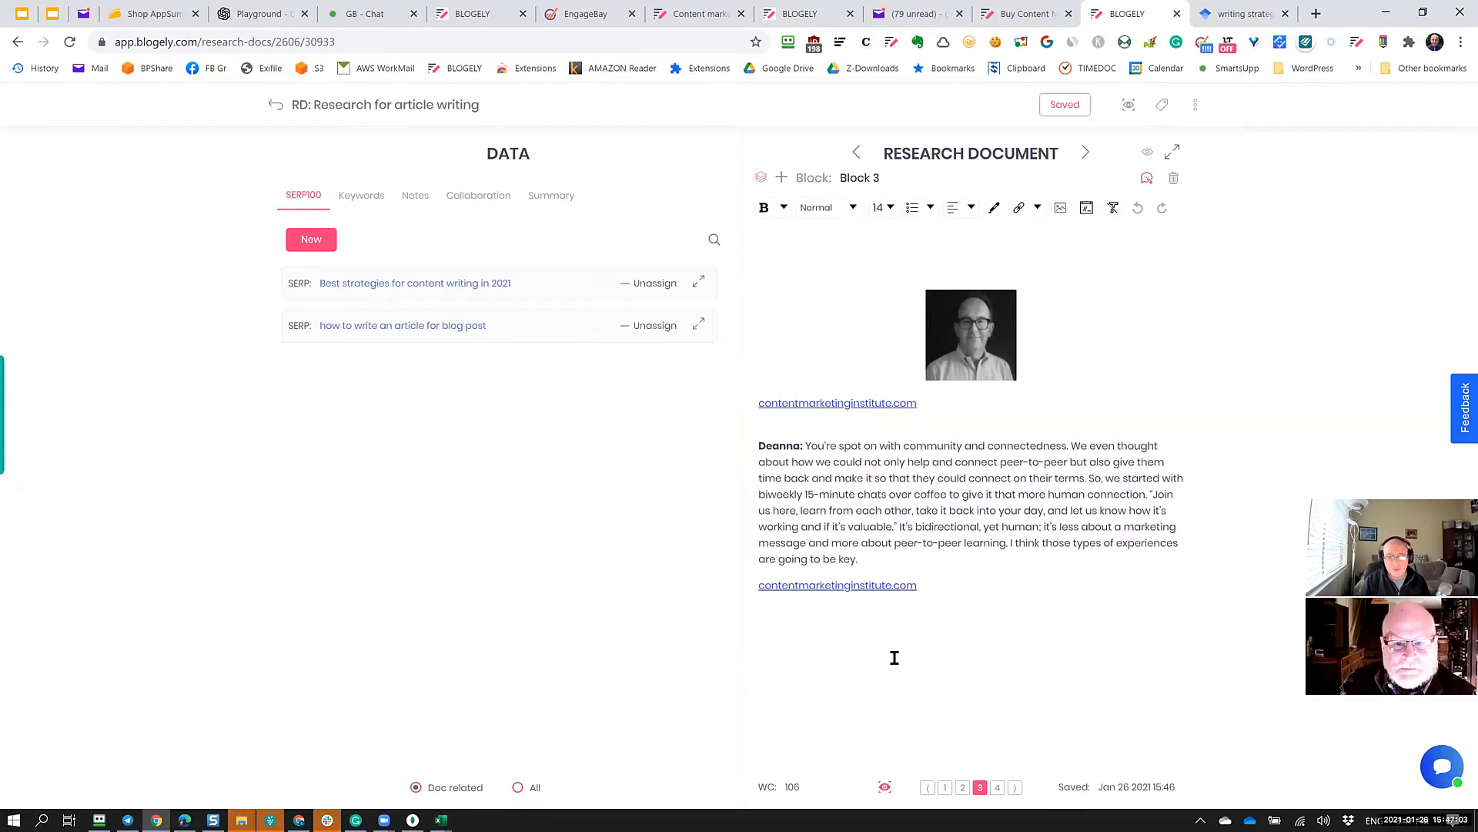
Open the "Best strategies for content writing in 2021" SERP and analyze its third page of results.
click(993, 660)
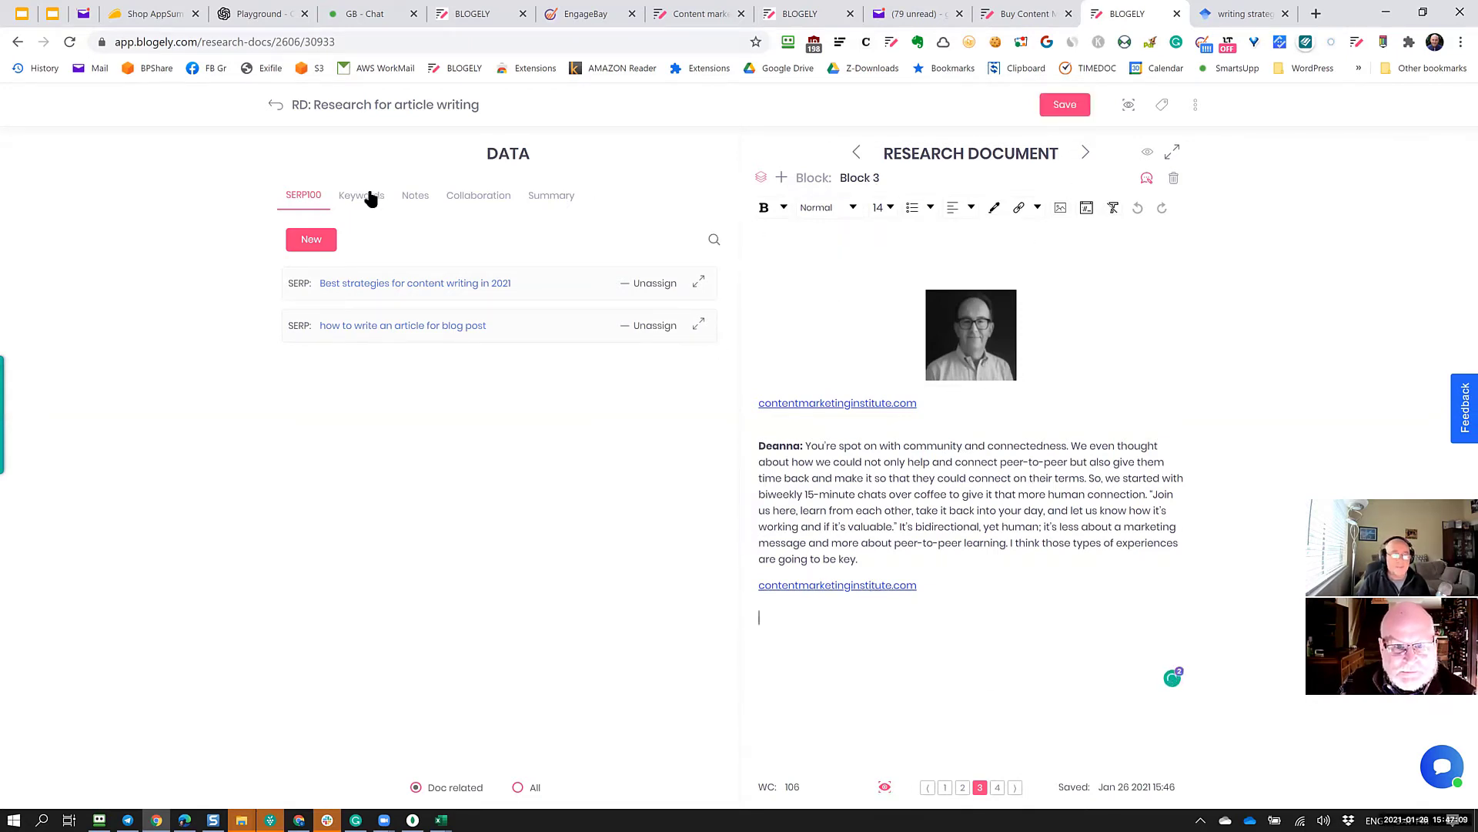
click(556, 289)
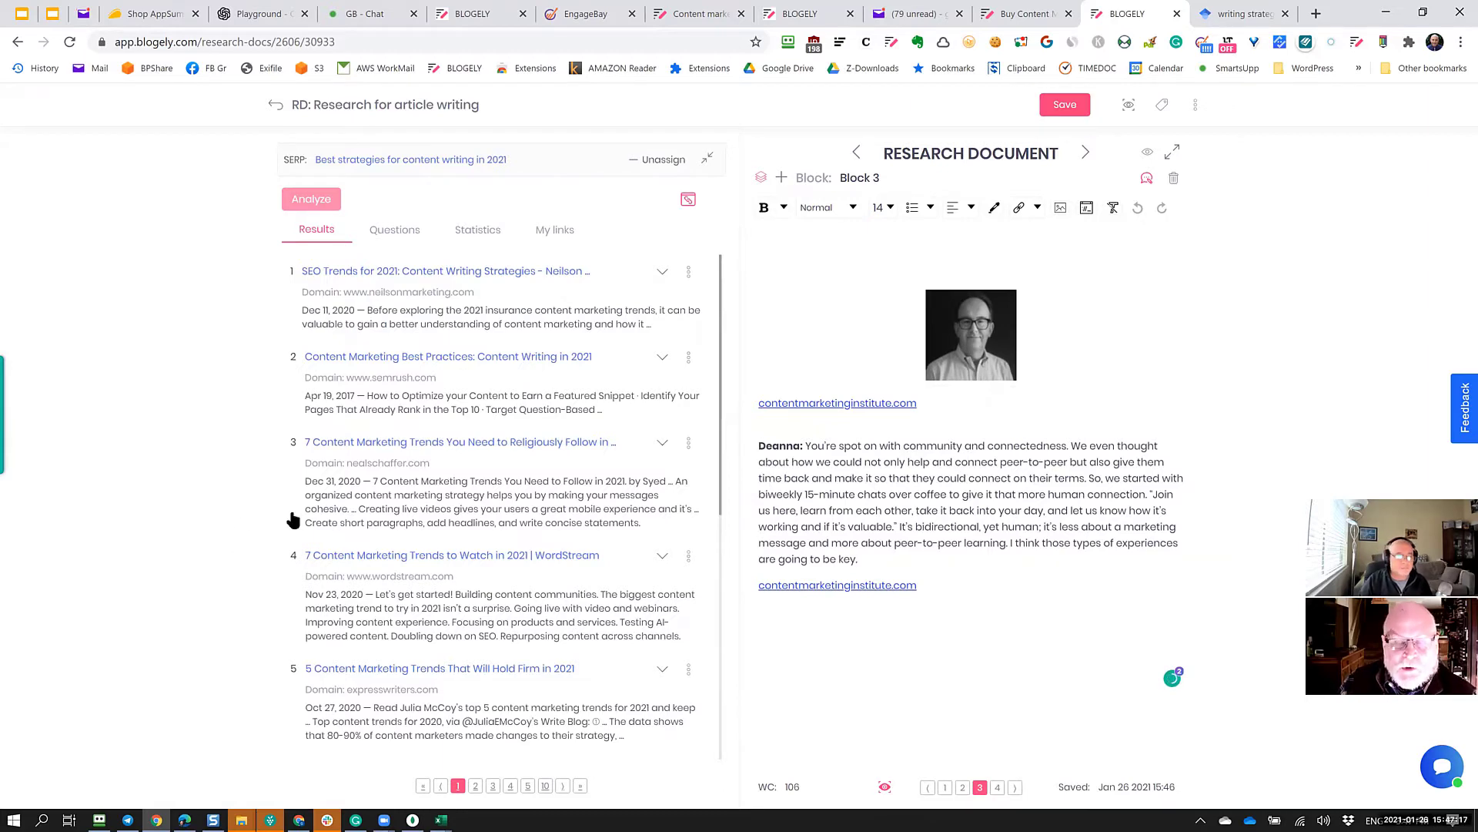
scroll(490, 537, down, 5)
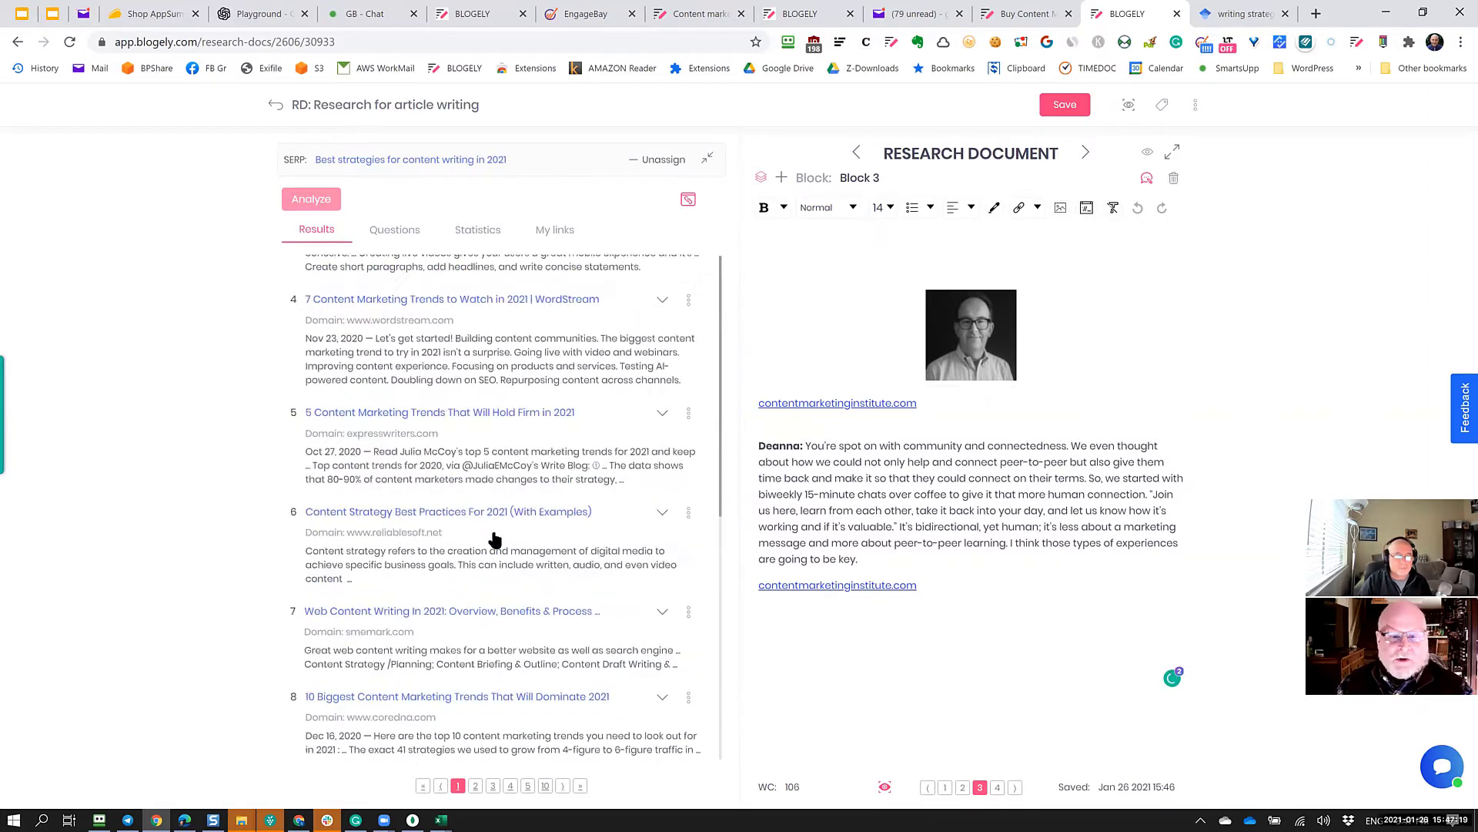
scroll(492, 535, up, 4)
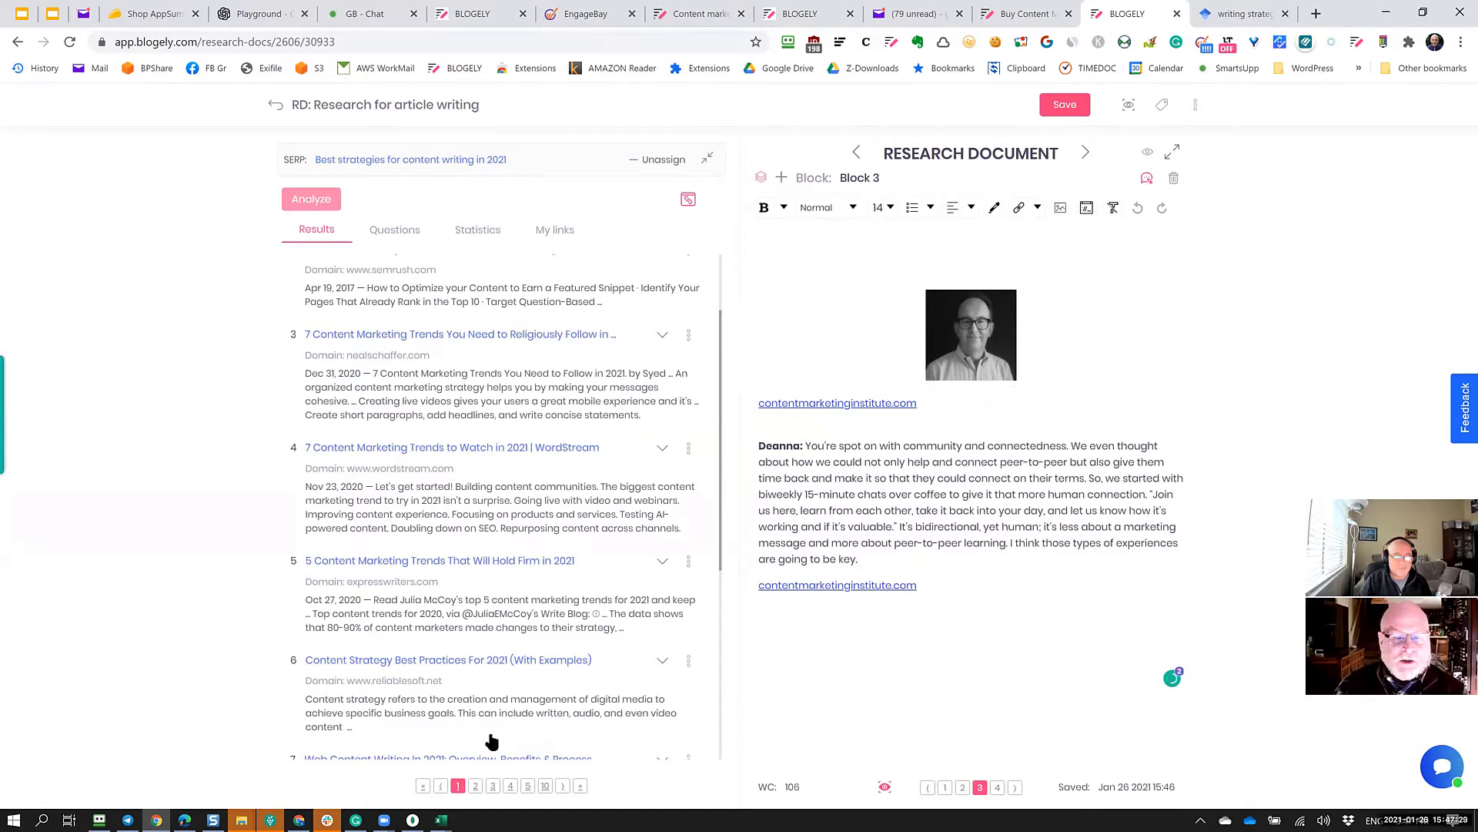
click(475, 786)
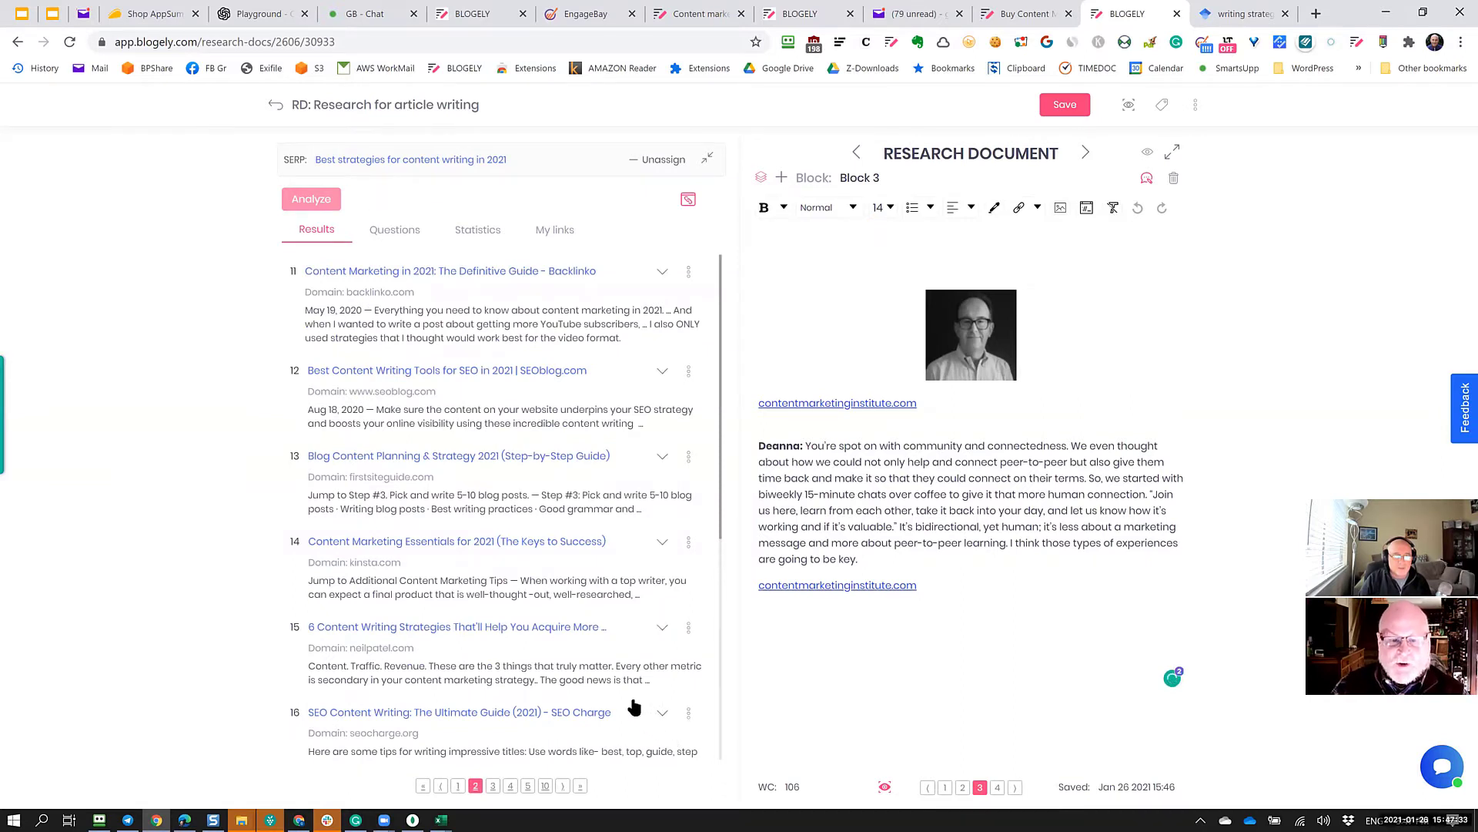
click(492, 785)
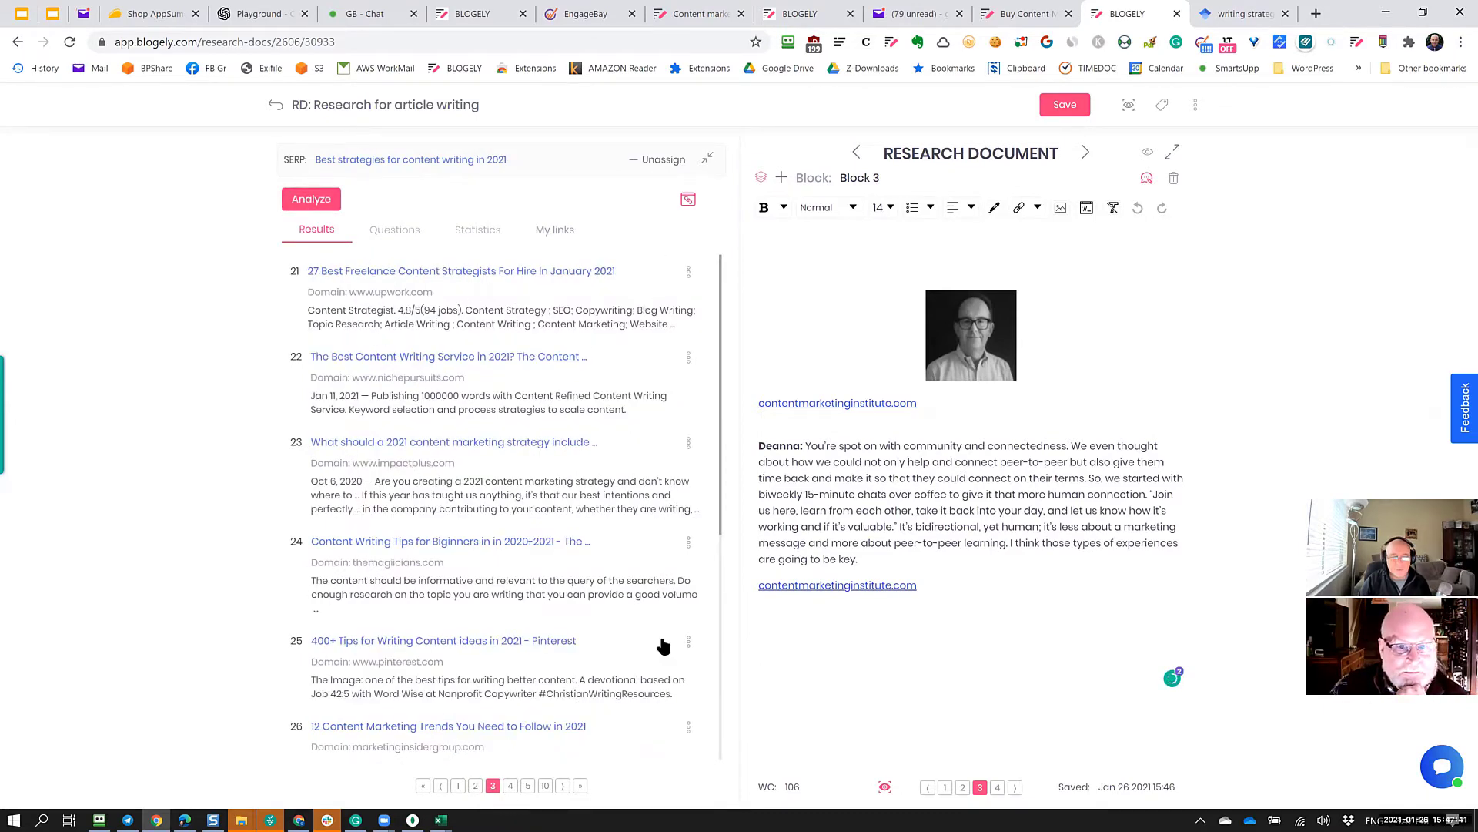
click(306, 206)
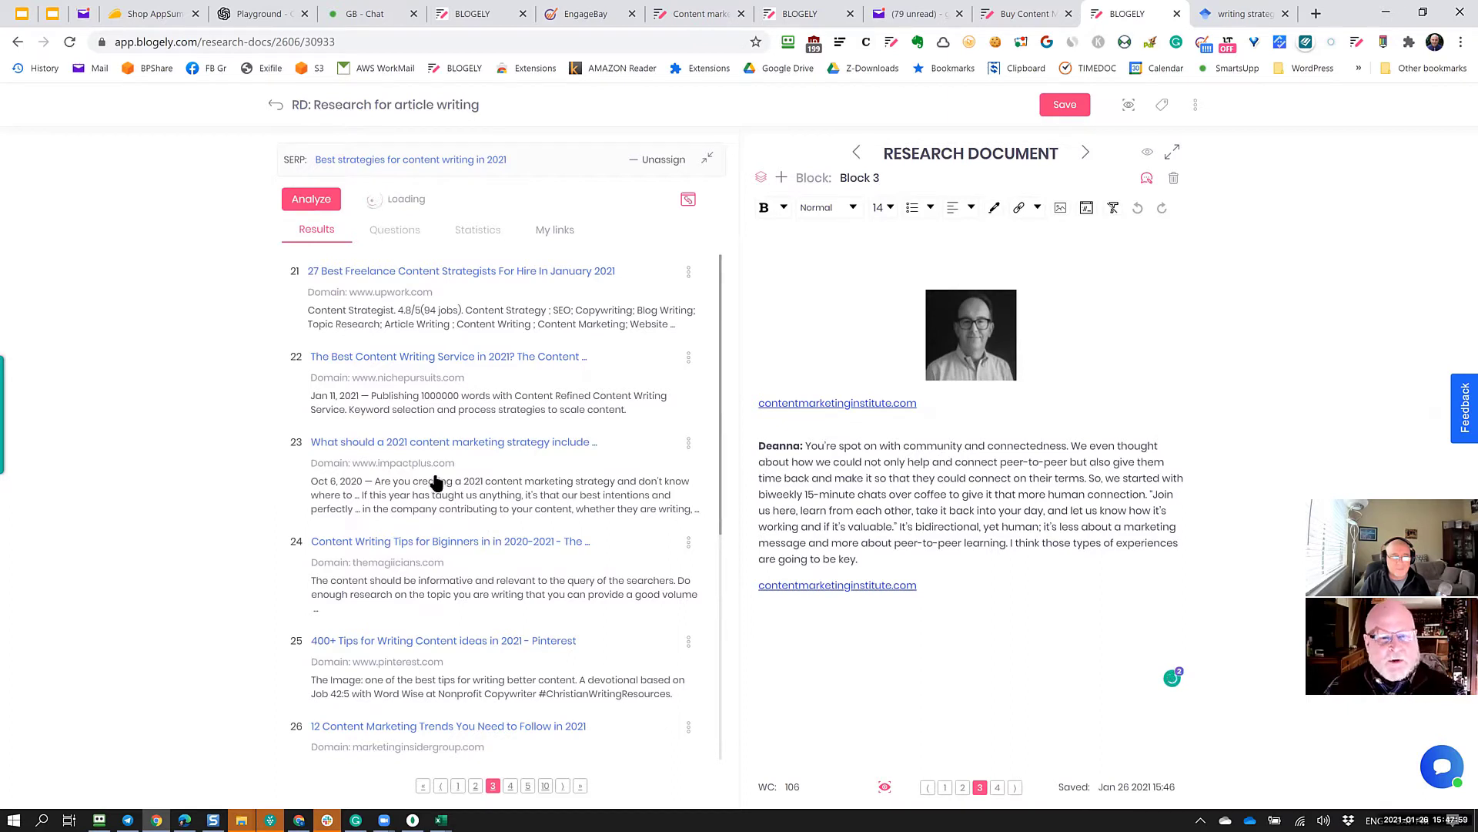
Insert the "Anyone can write a few articles" paragraph from the nichepursuits.com result's "Using Content Refined to go from $0-$2k per month" section into Block 3.
click(662, 360)
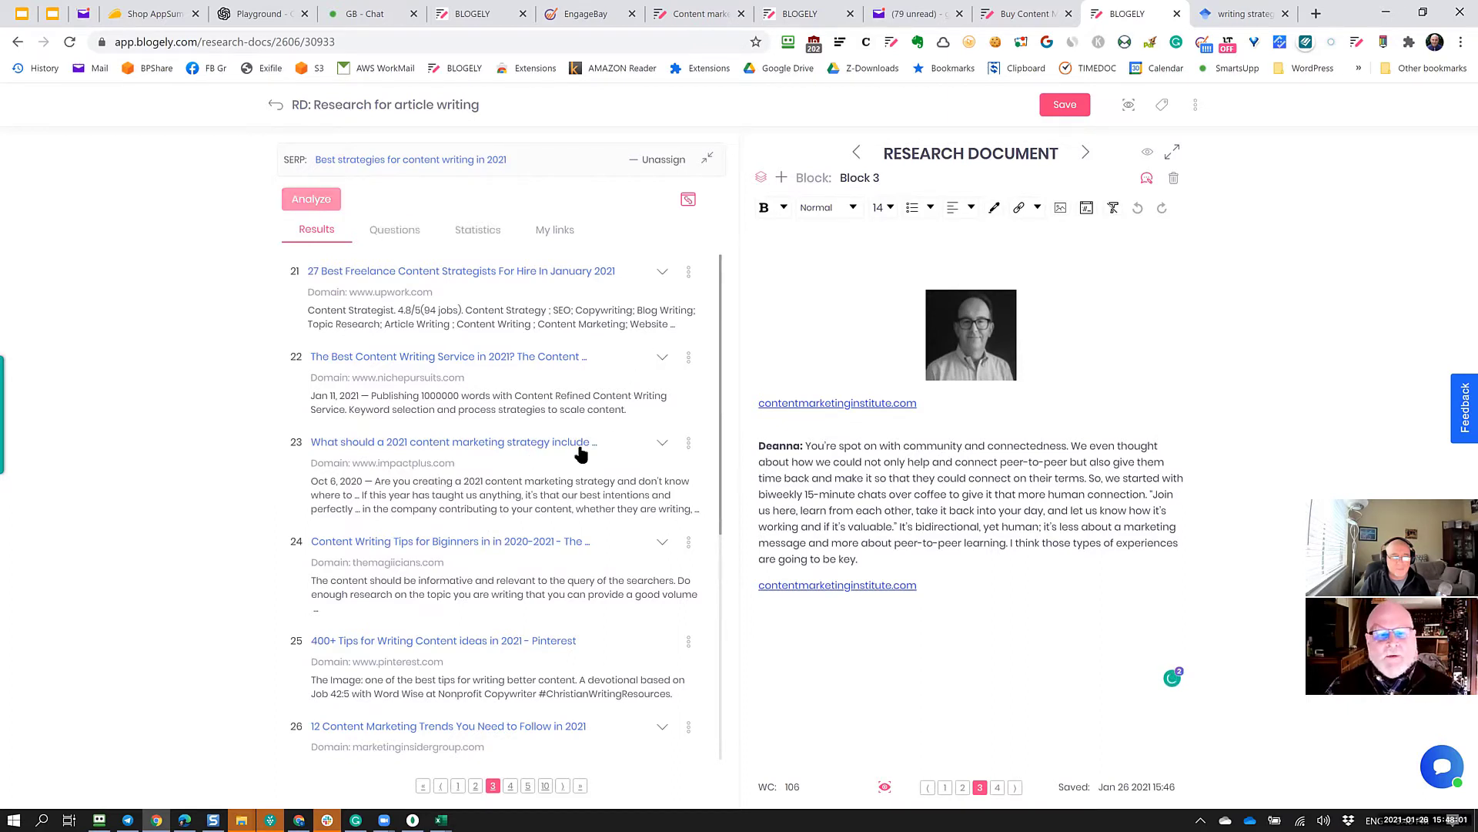
scroll(516, 471, down, 7)
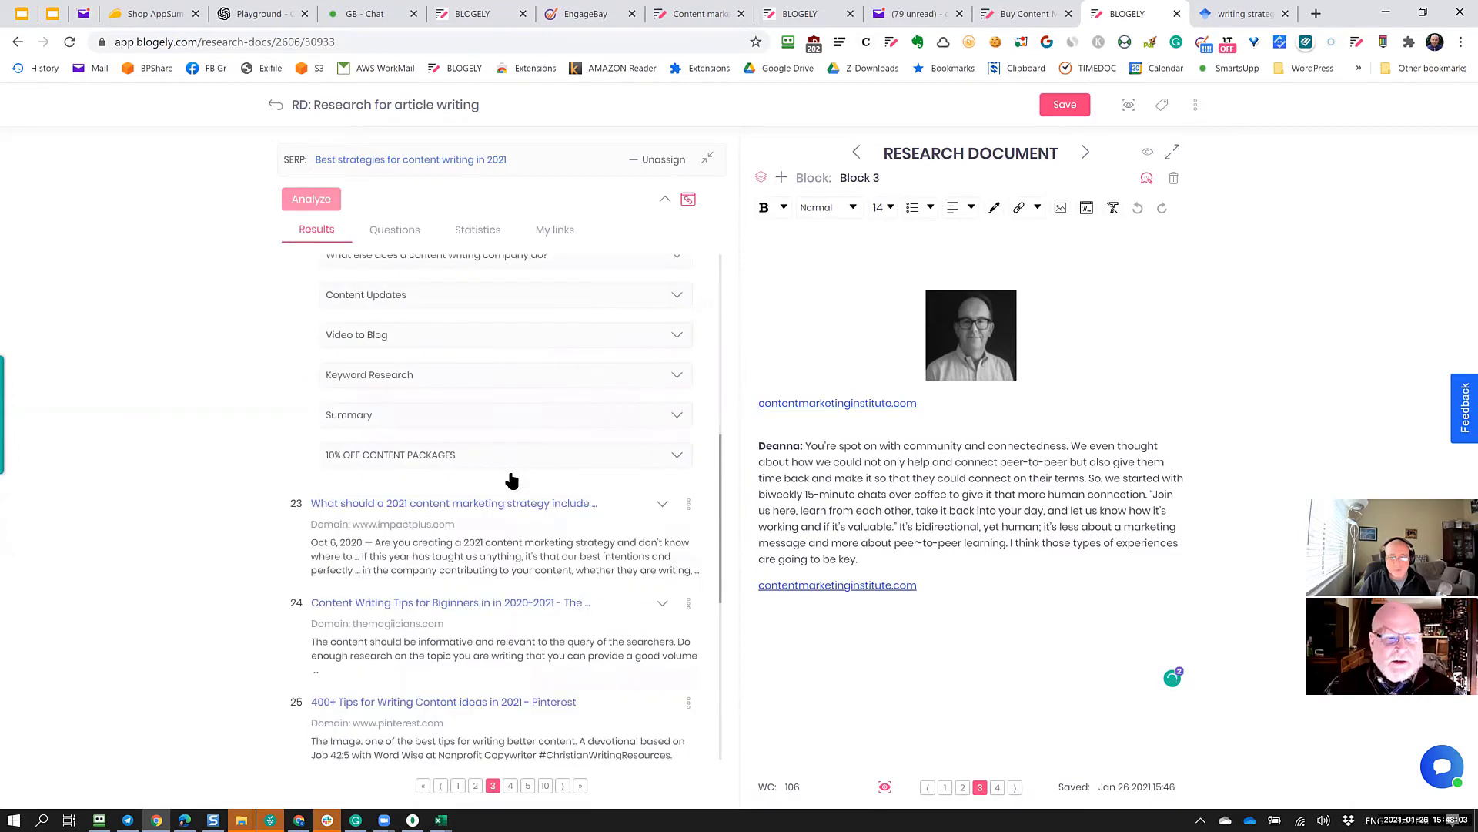
scroll(512, 479, up, 3)
scroll(510, 477, up, 1)
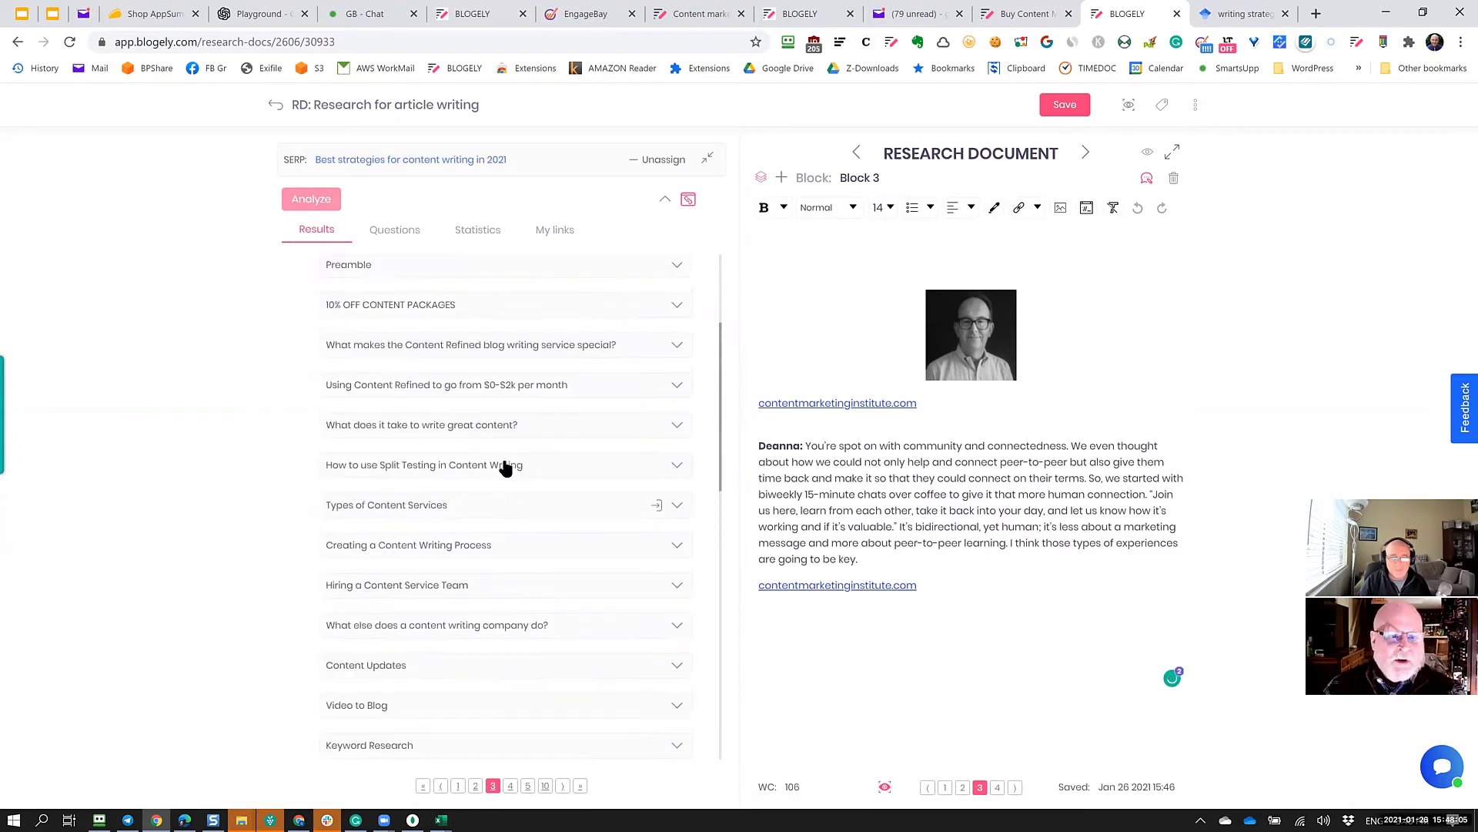
scroll(505, 468, down, 2)
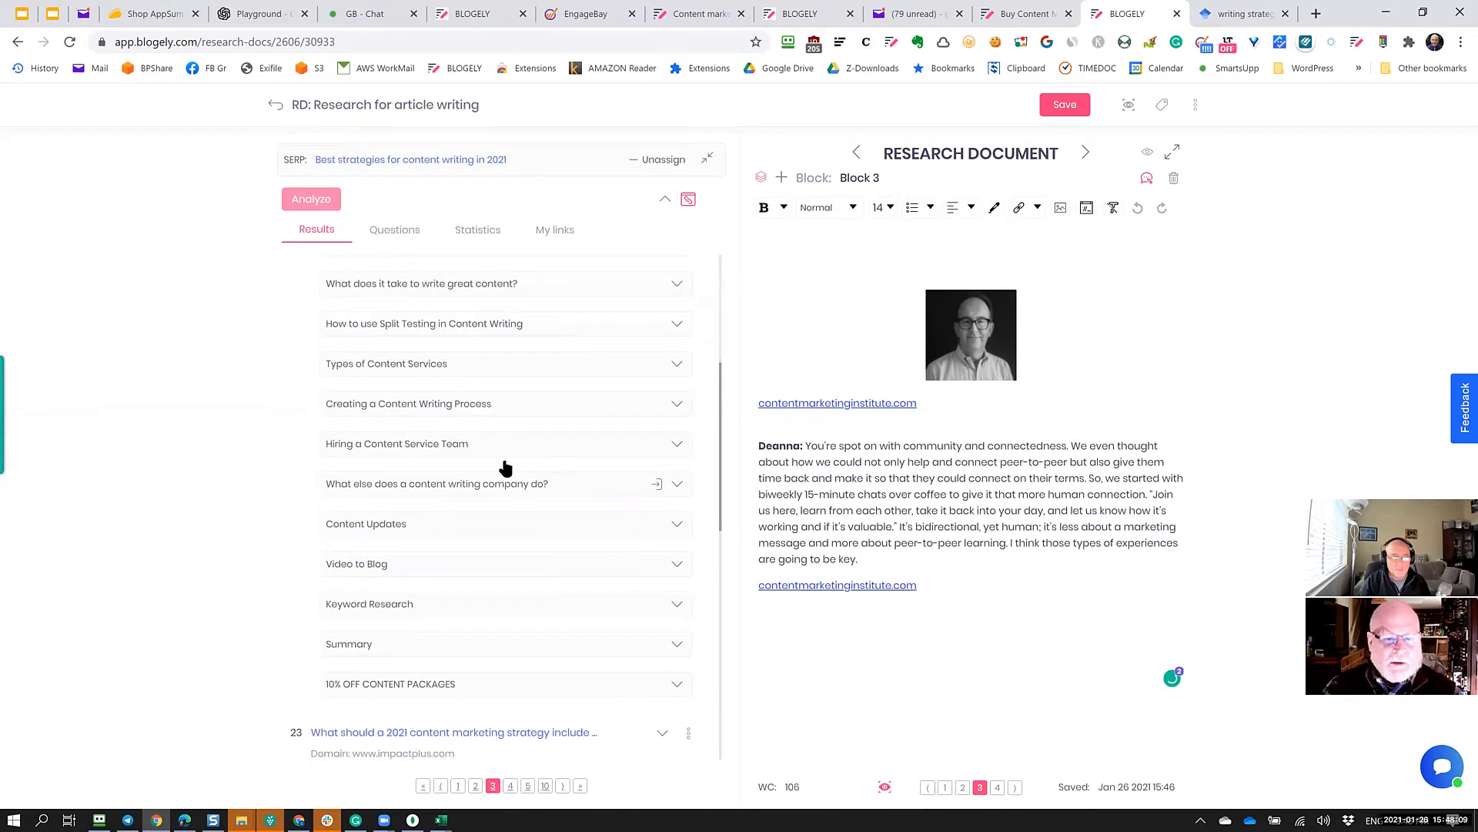
scroll(576, 347, up, 1)
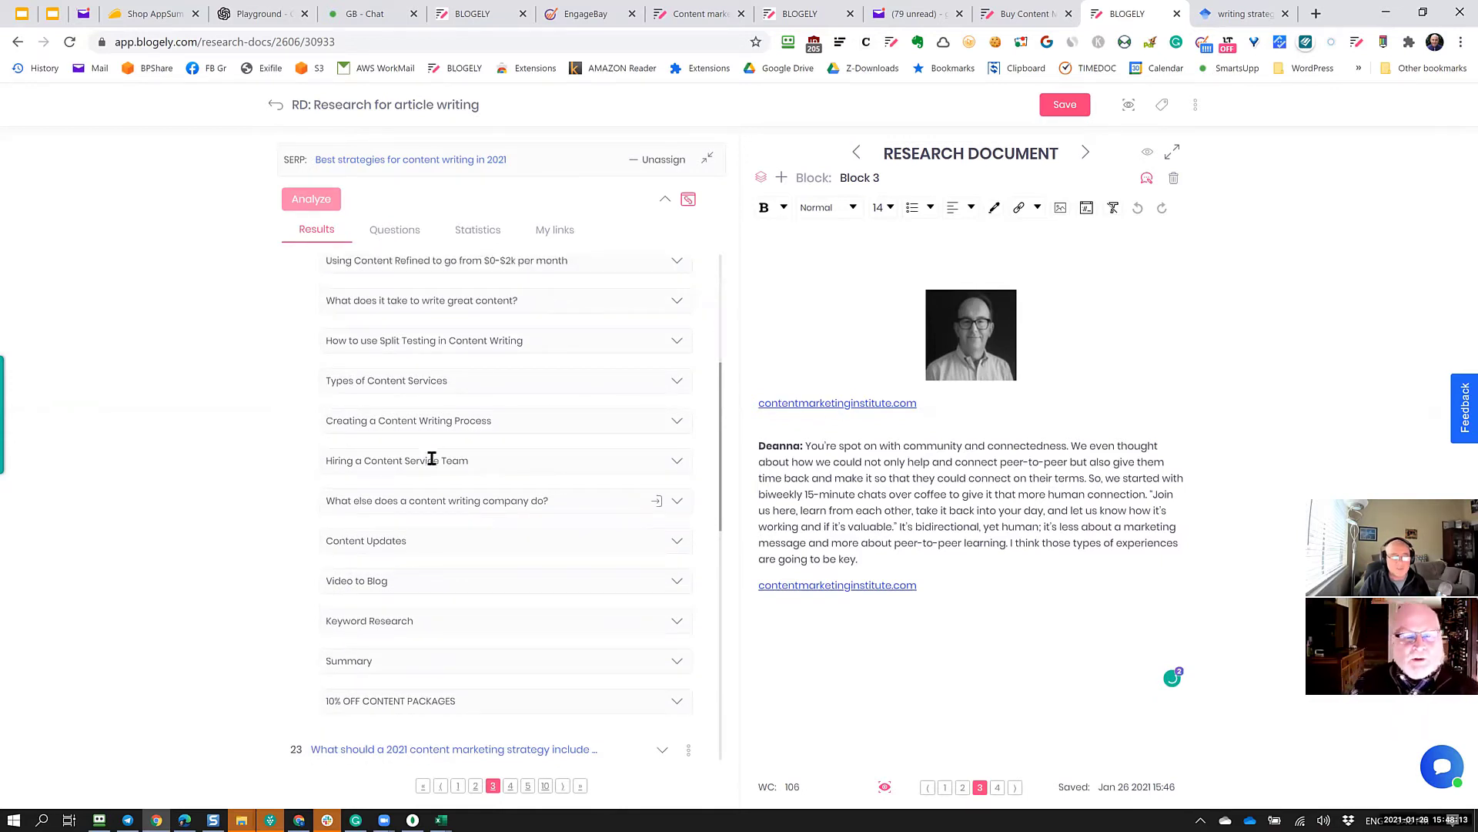
scroll(468, 370, up, 1)
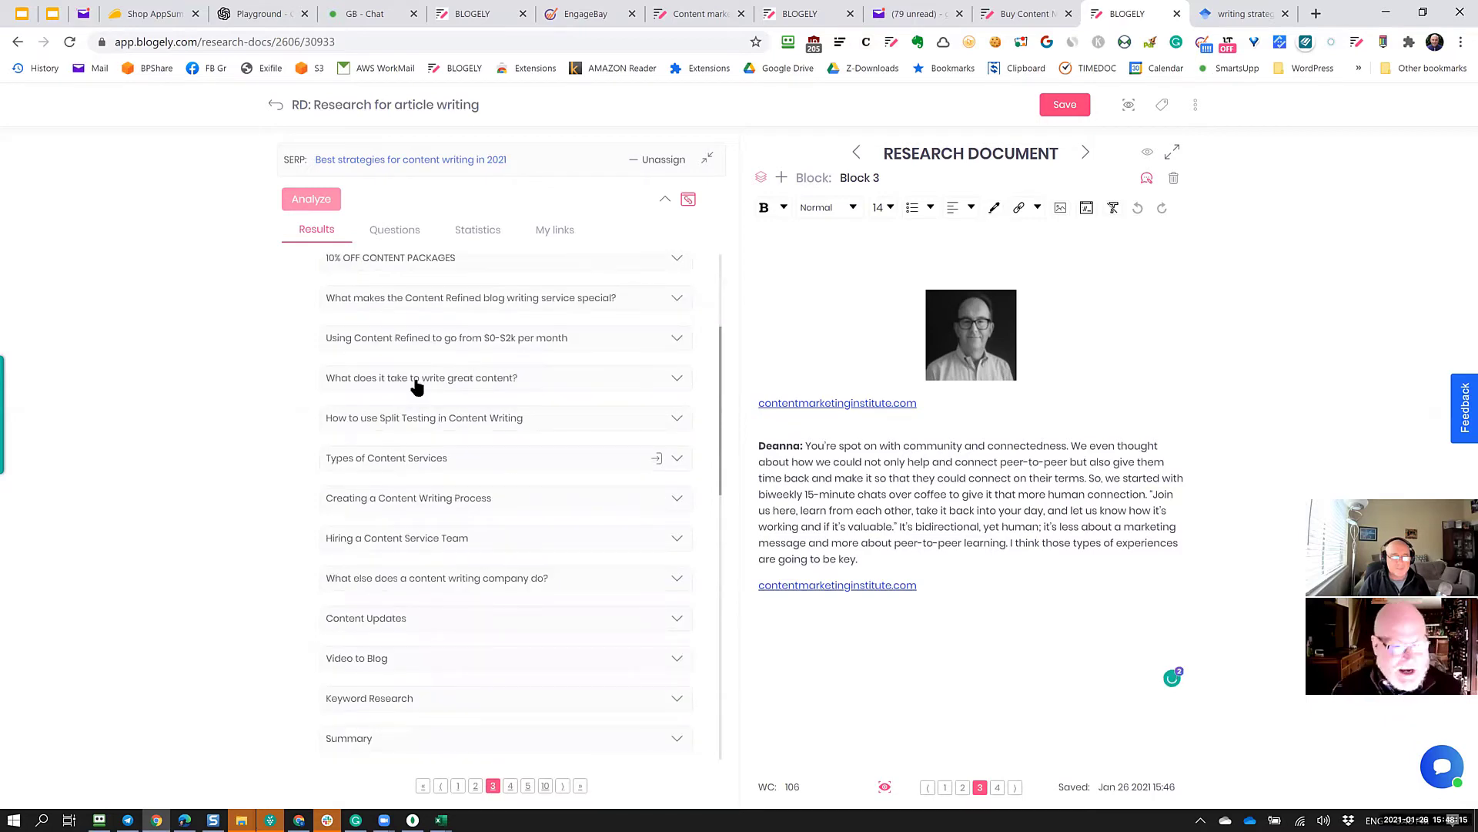
click(416, 339)
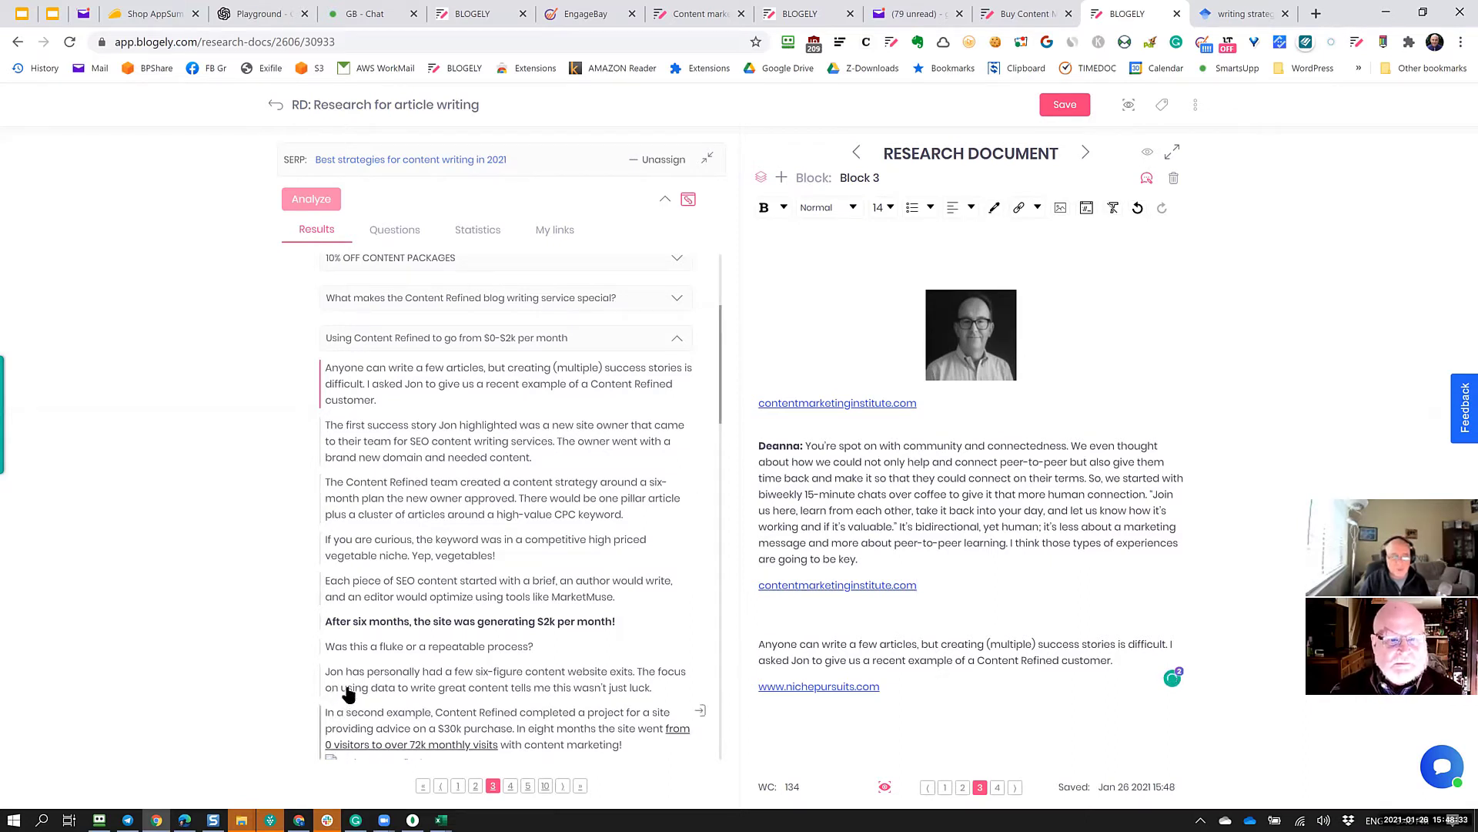
Insert the paragraph on the competitive vegetable niche keyword from the same section into Block 3 and save the document.
click(356, 557)
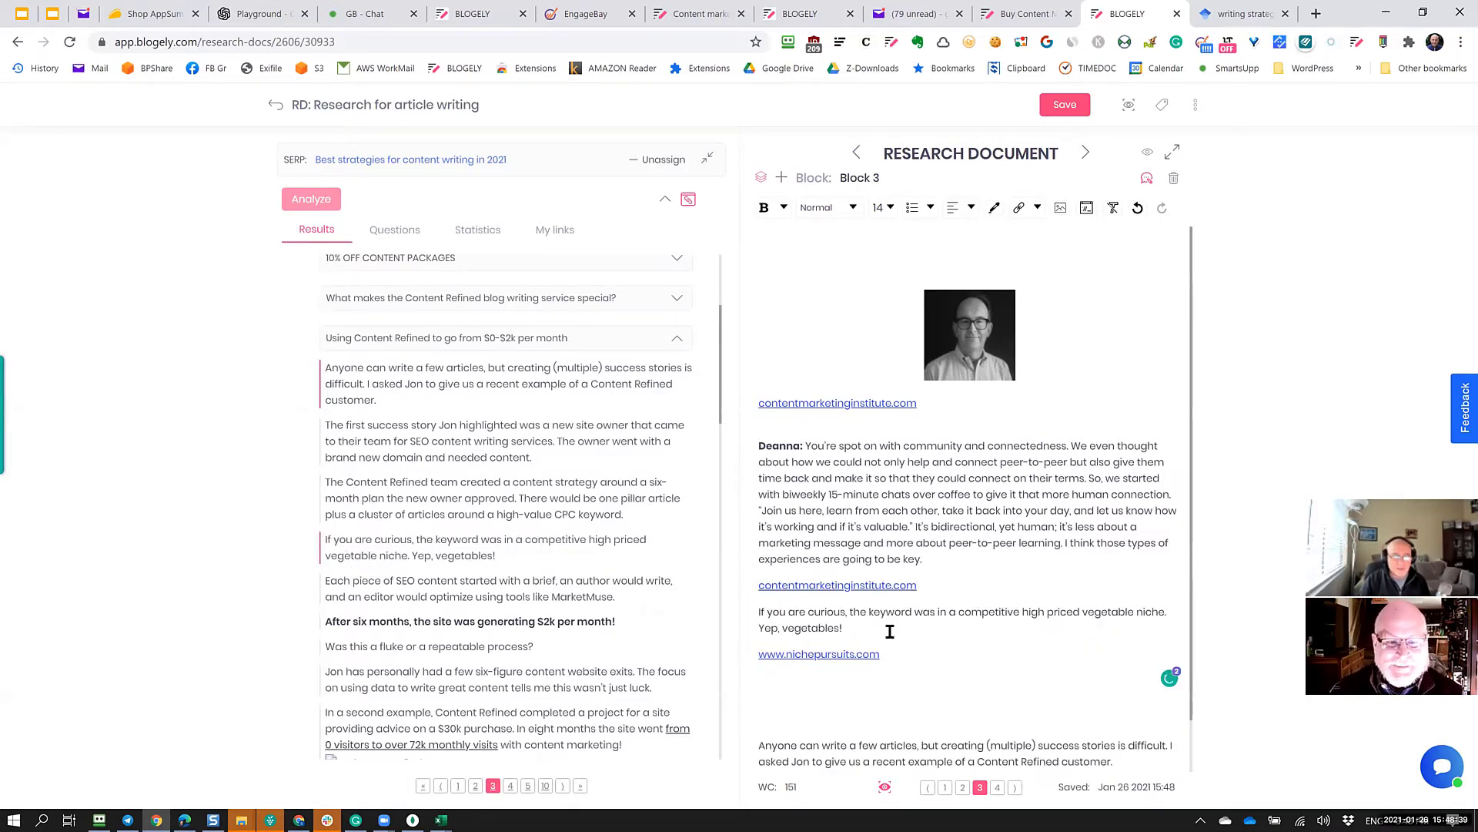
click(1065, 106)
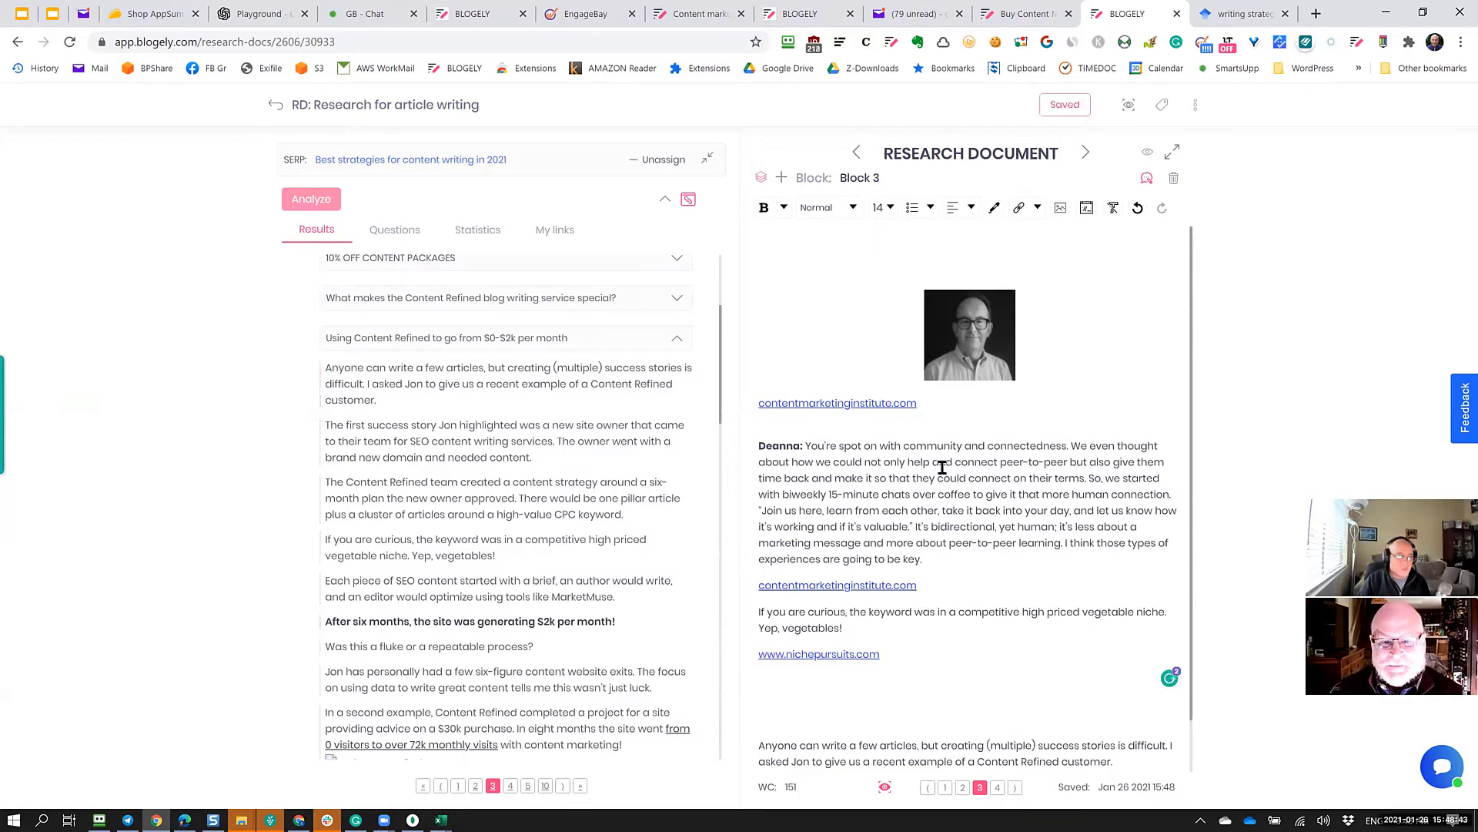
scroll(488, 556, down, 6)
scroll(491, 558, up, 6)
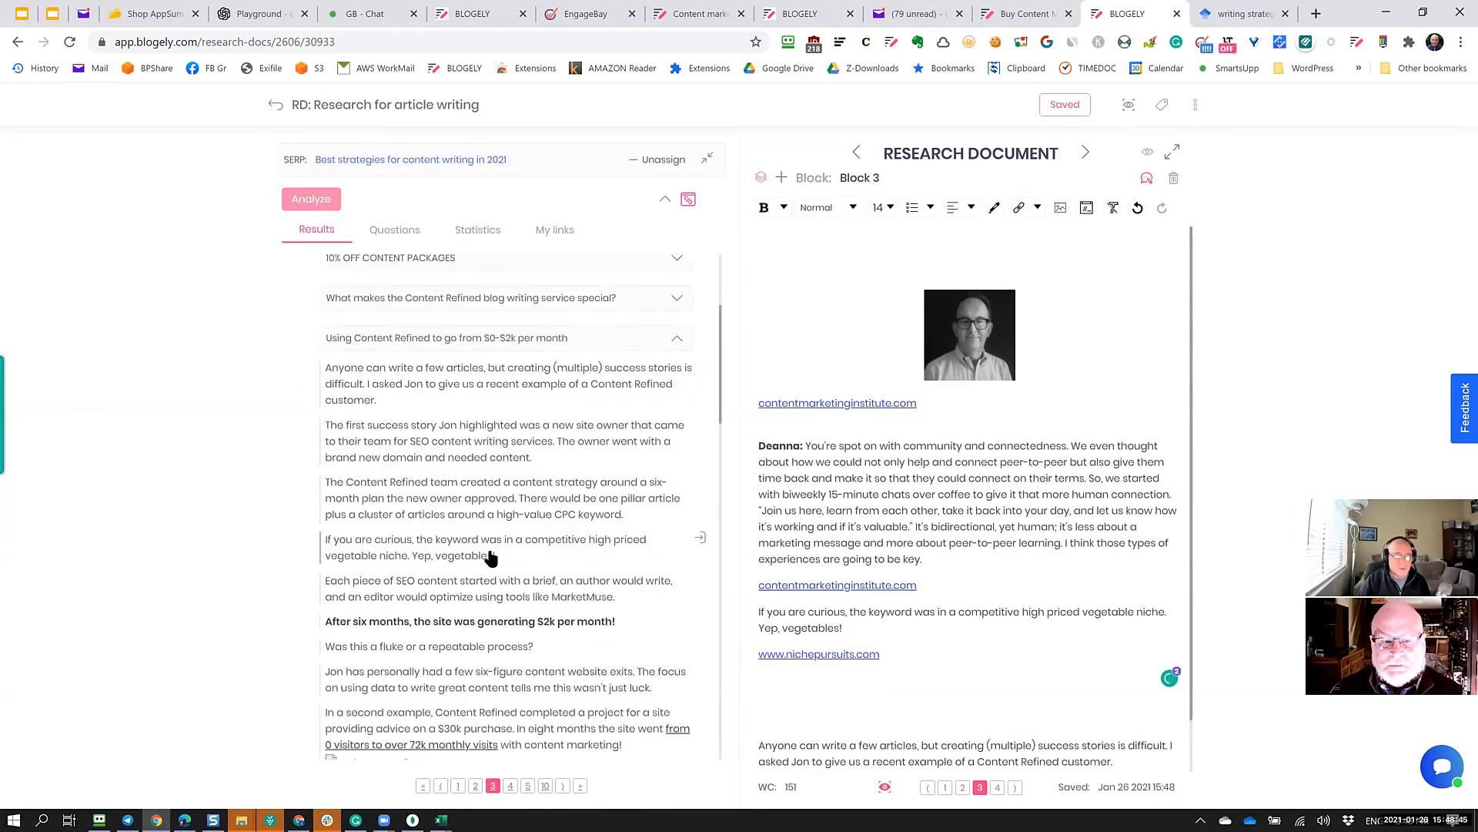
Insert the "In a second example" paragraph with its metrics chart below the vegetable niche excerpt in Block 3.
scroll(491, 556, down, 5)
click(874, 683)
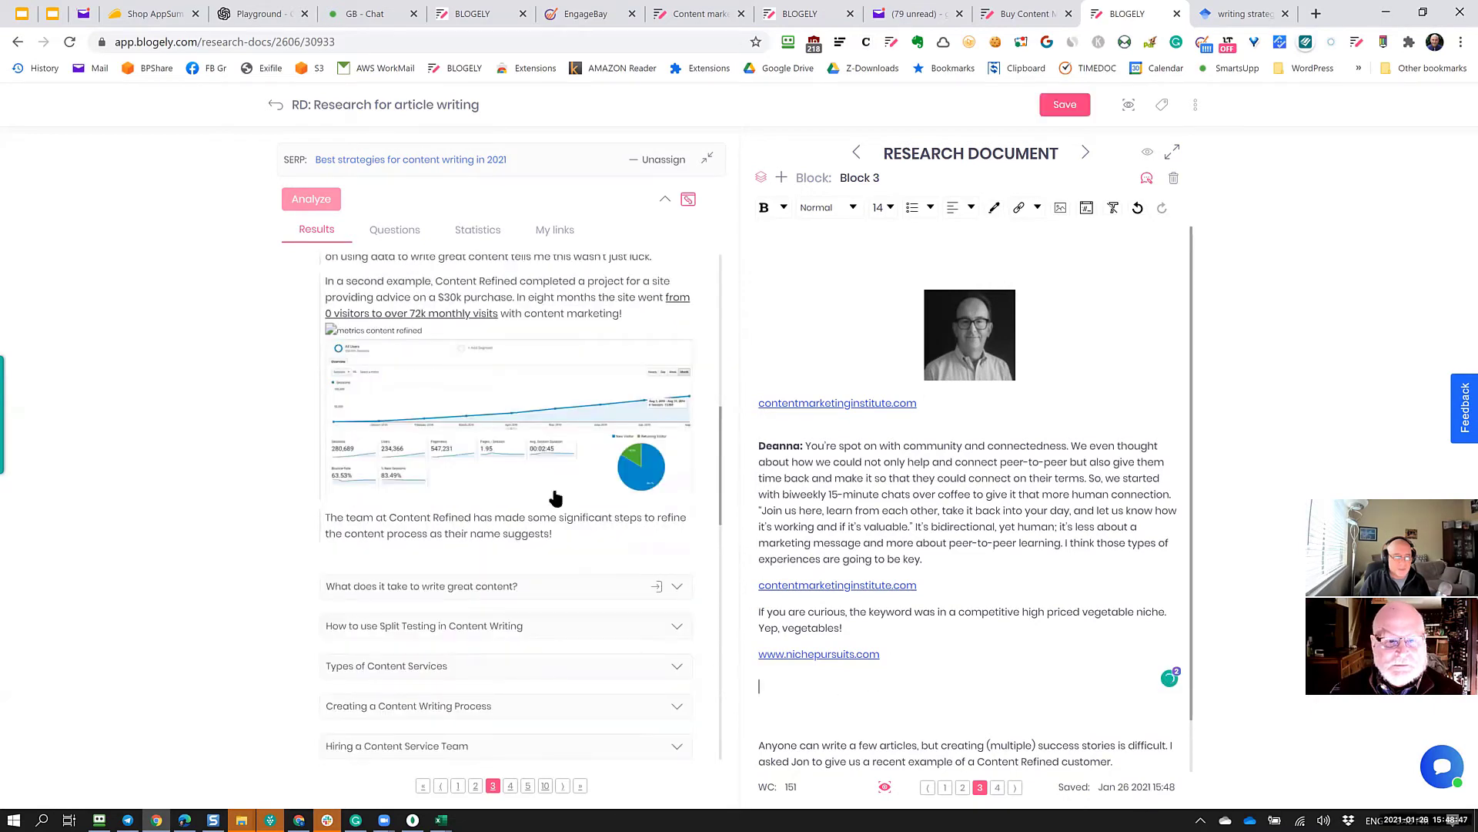
click(494, 392)
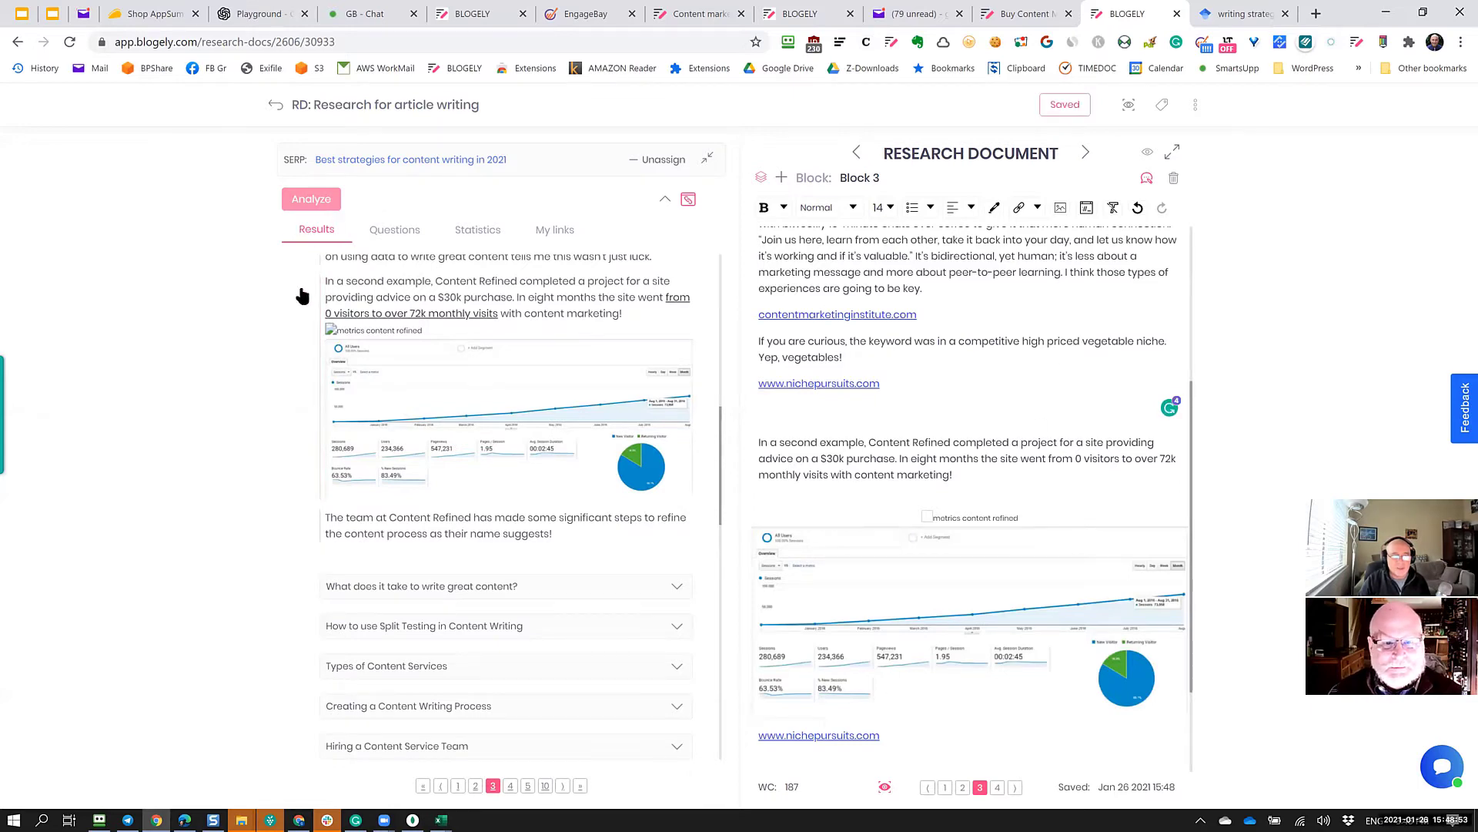
Expand the upwork.com result "27 Best Freelance Content Strategists For Hire In January 2021" to examine its sections, and collapse it.
scroll(368, 468, up, 5)
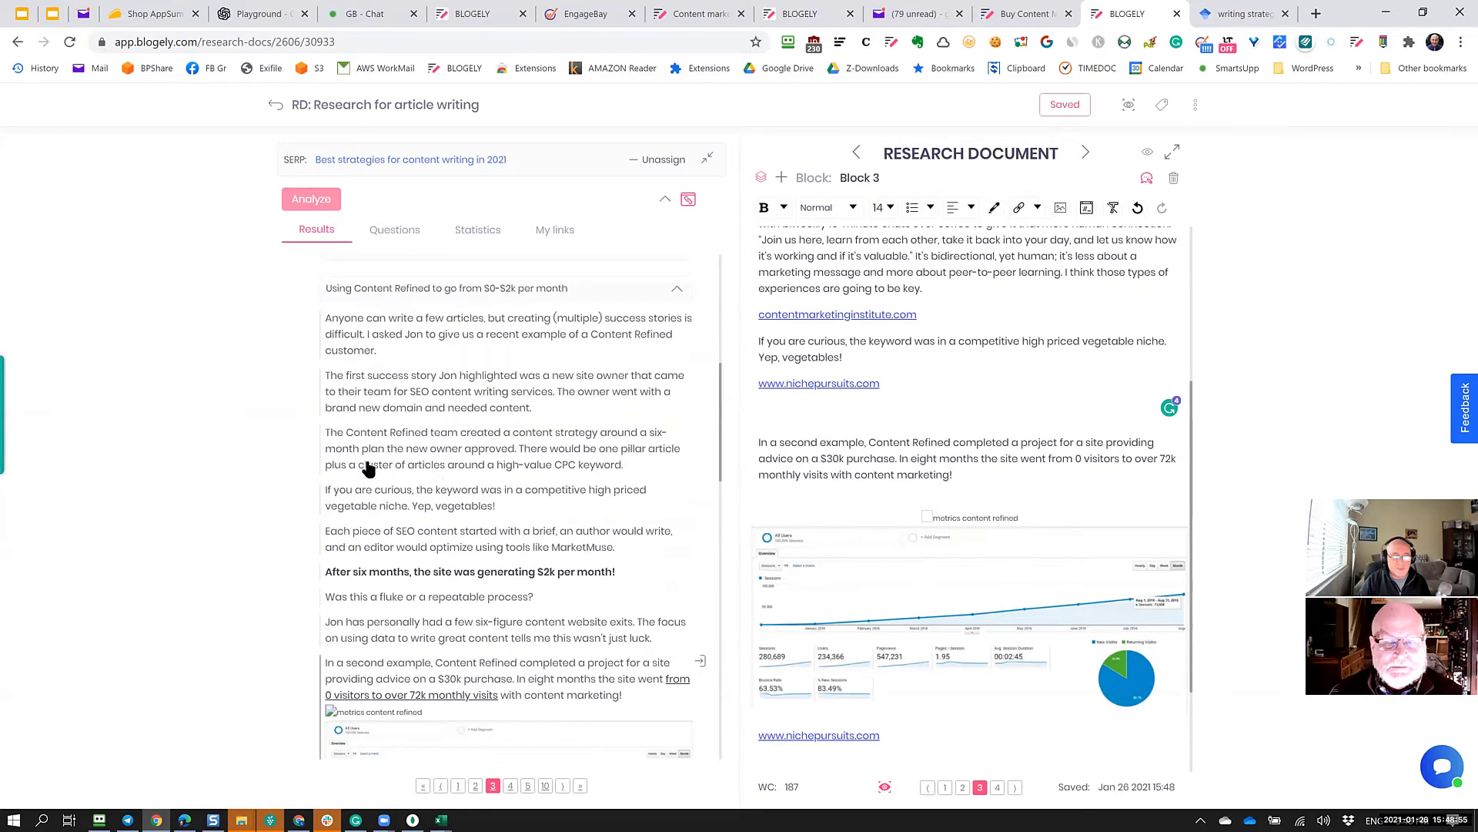
scroll(368, 468, up, 3)
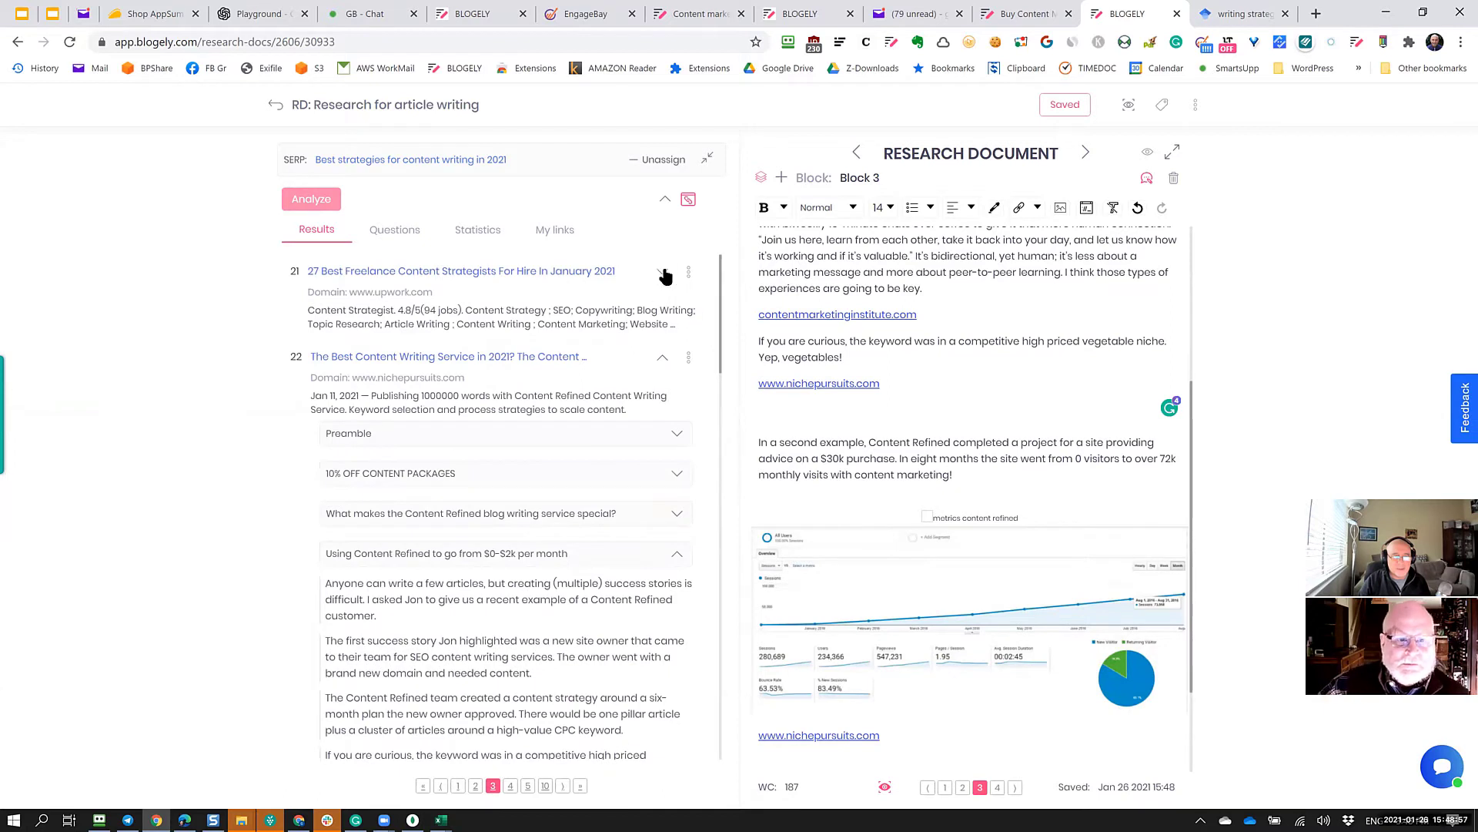
click(664, 272)
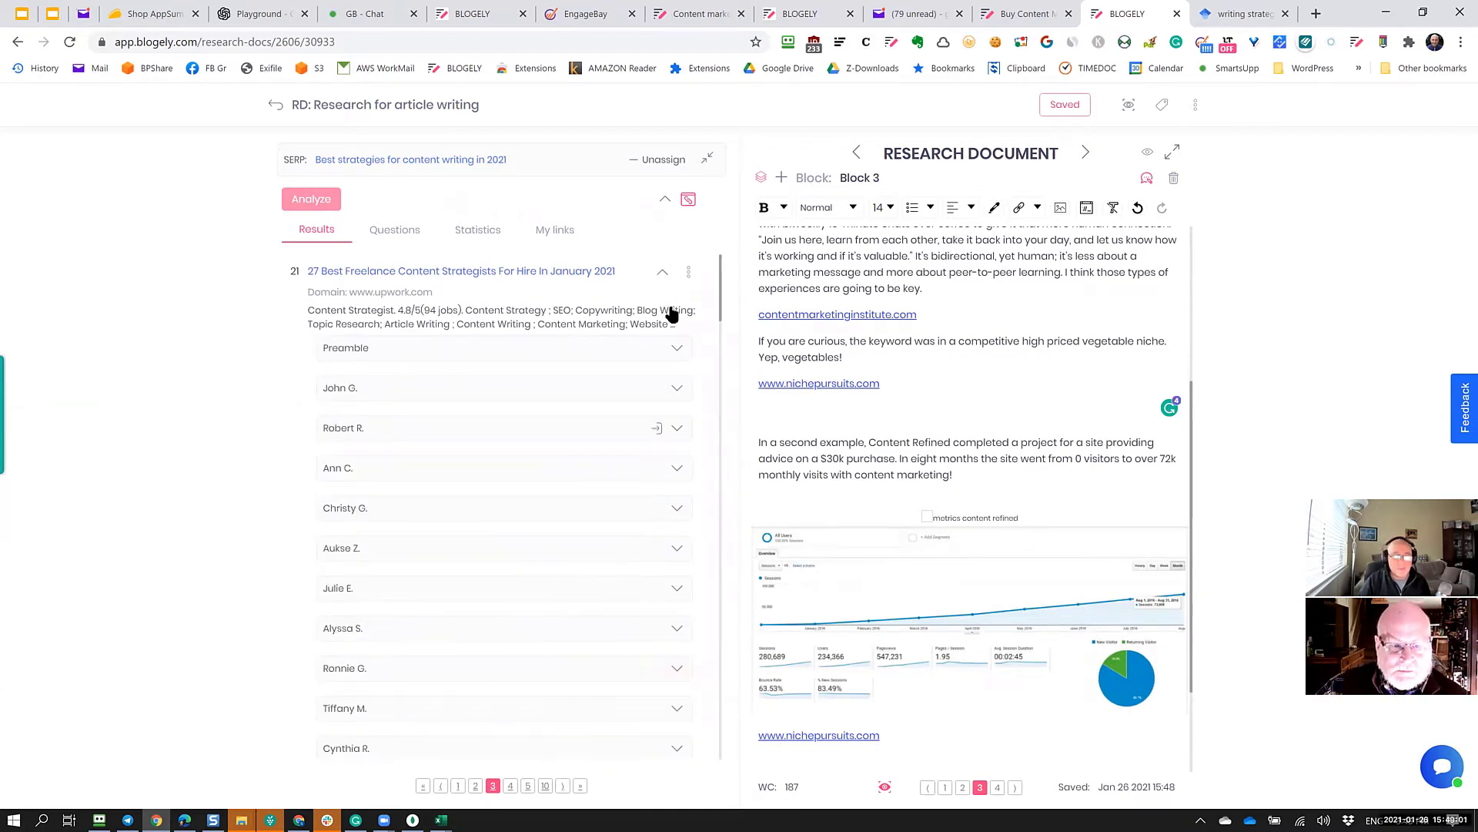
click(663, 273)
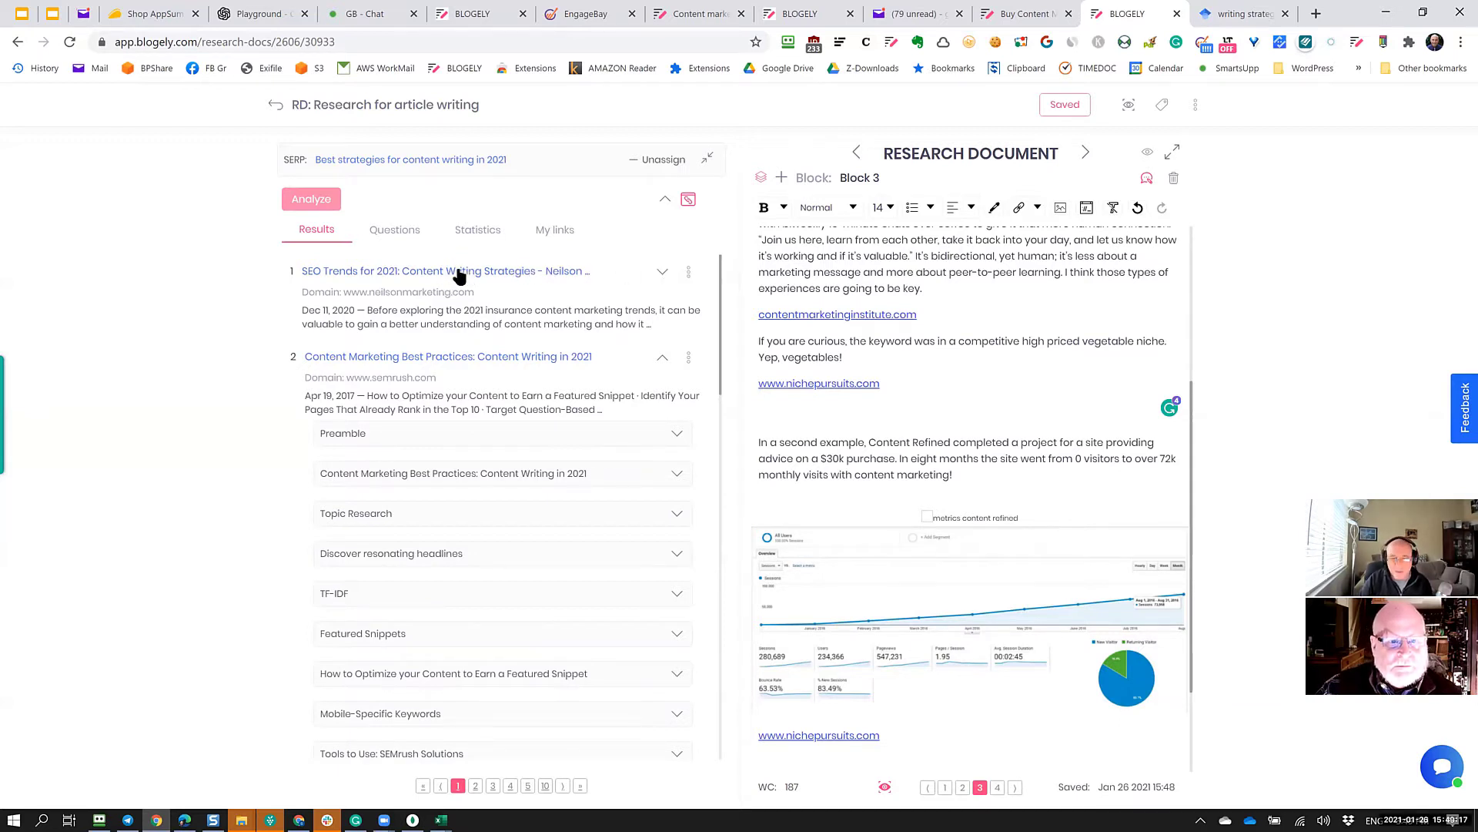
Check the options offered for results 1, 3 and 5 on the first page, and open the expresswriters.com article on content marketing trends.
click(688, 274)
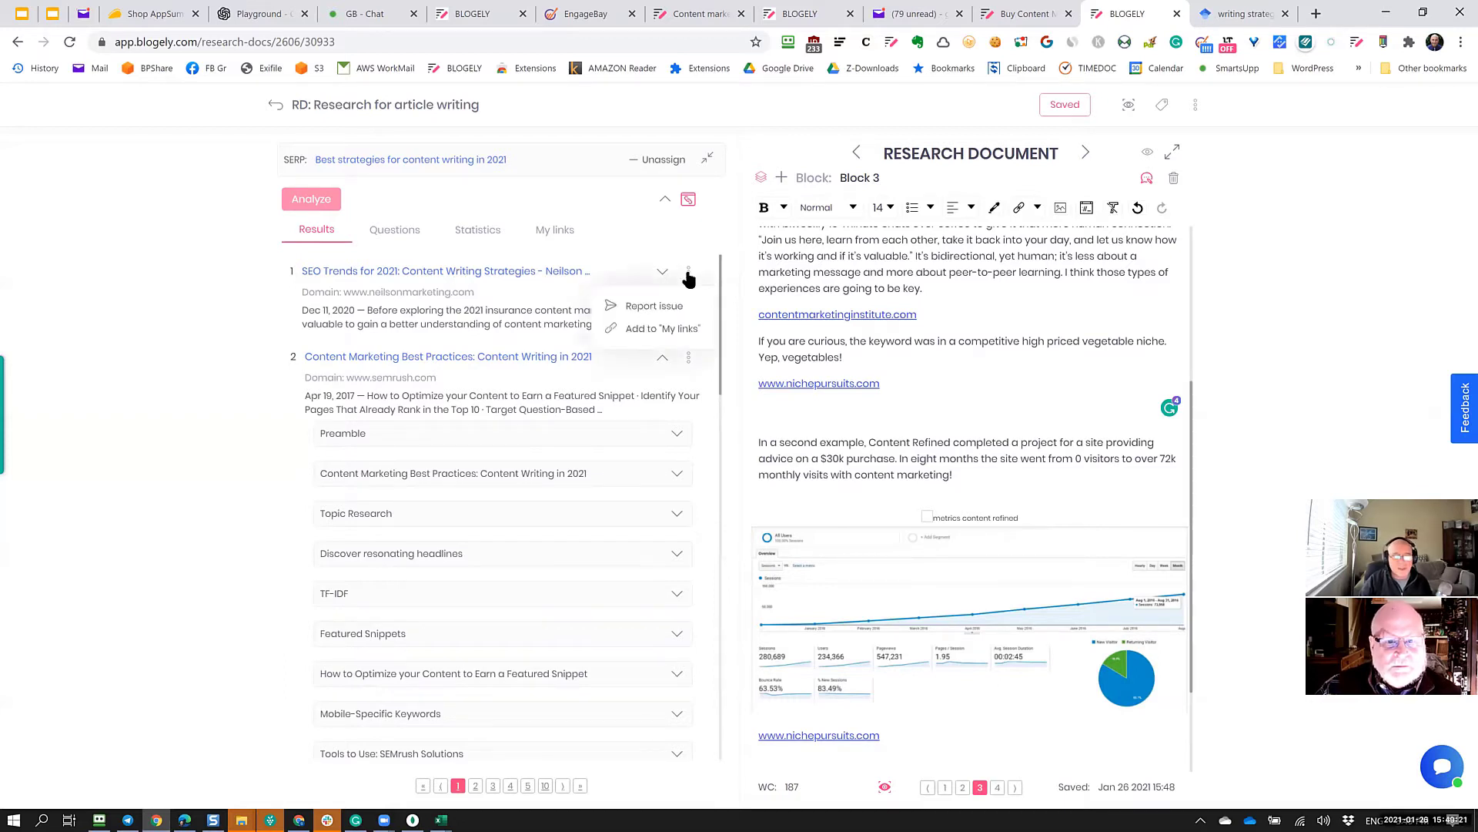
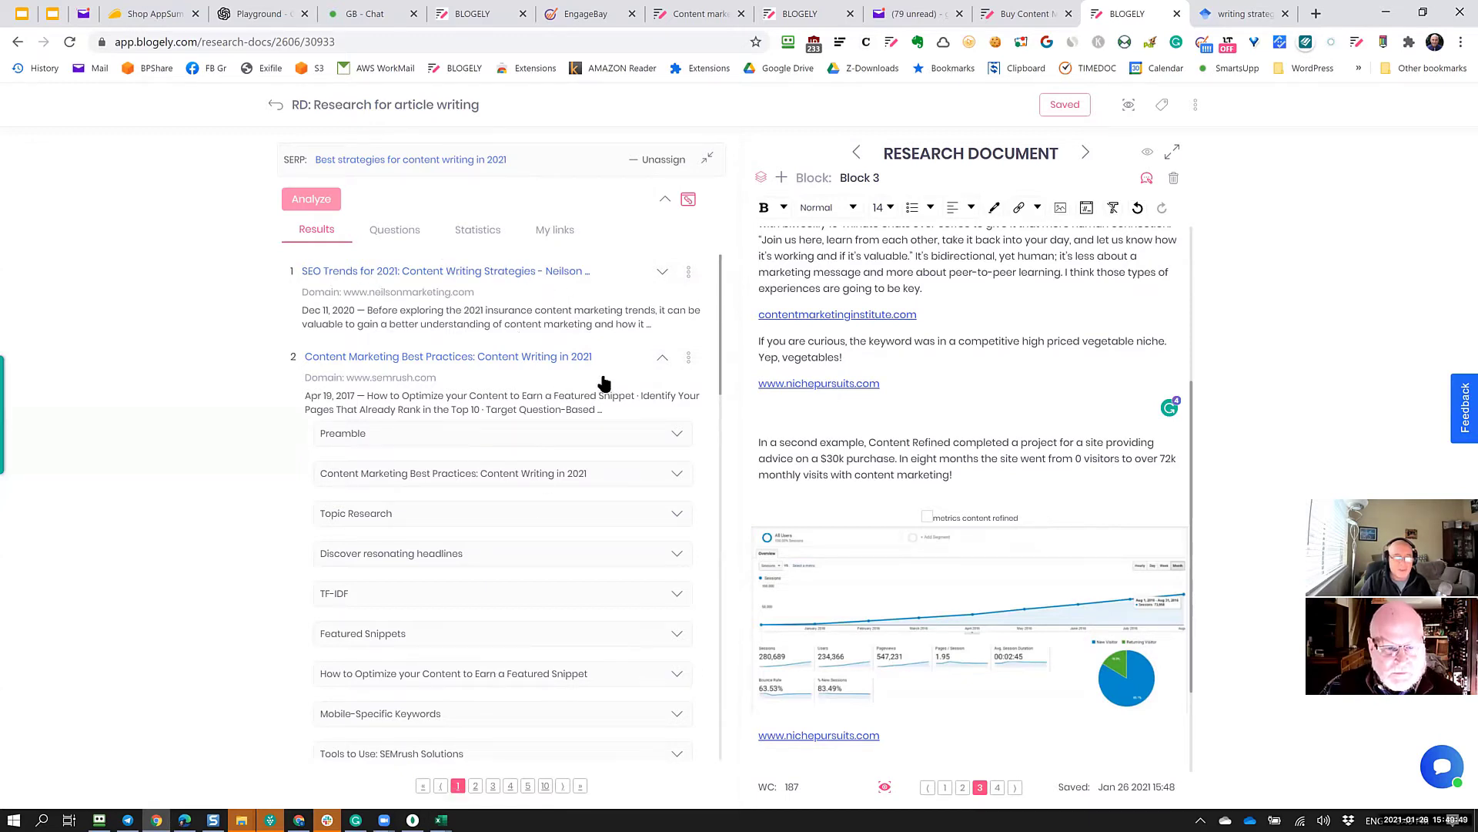
click(679, 397)
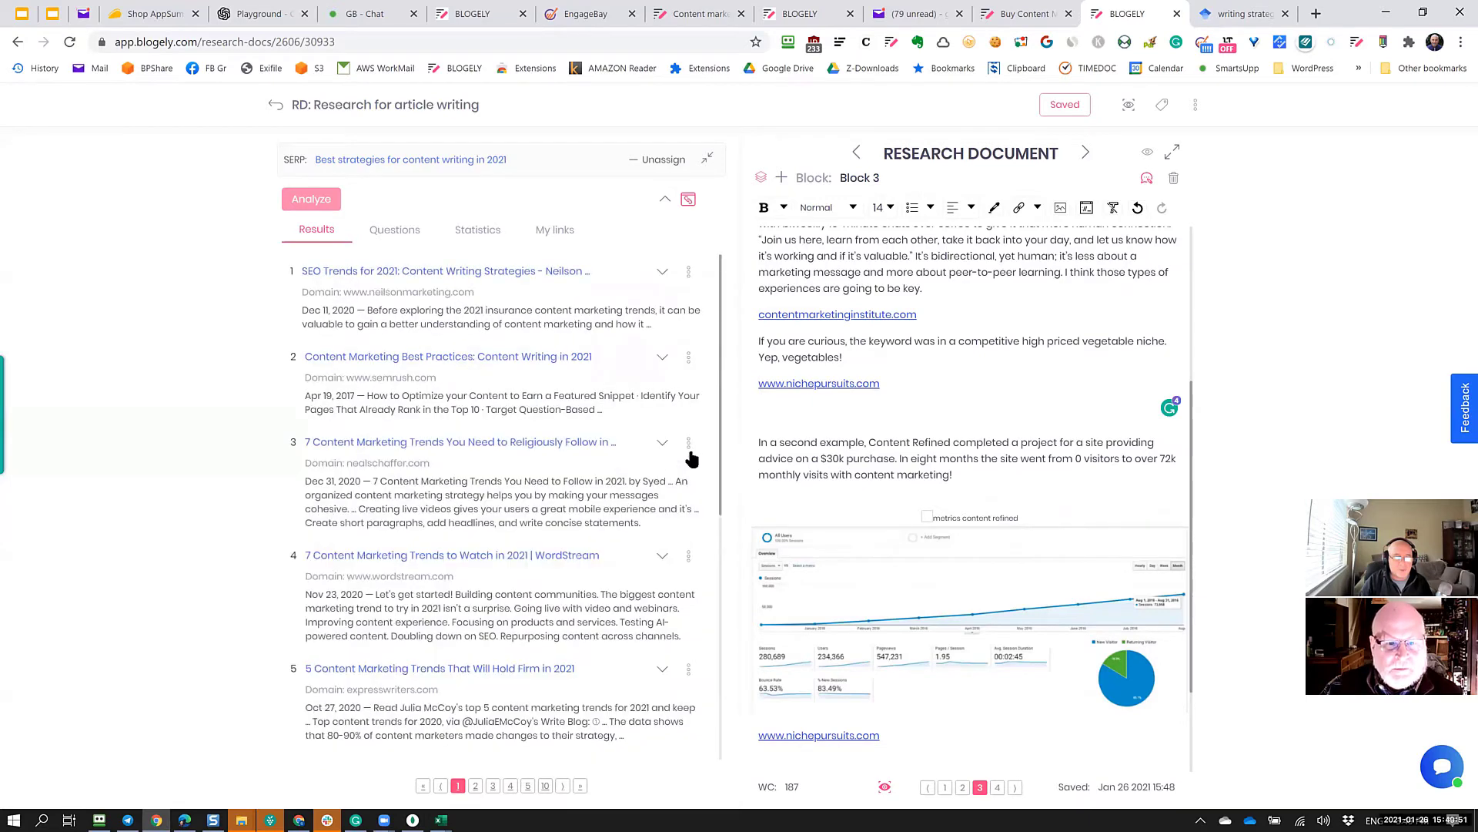
click(689, 443)
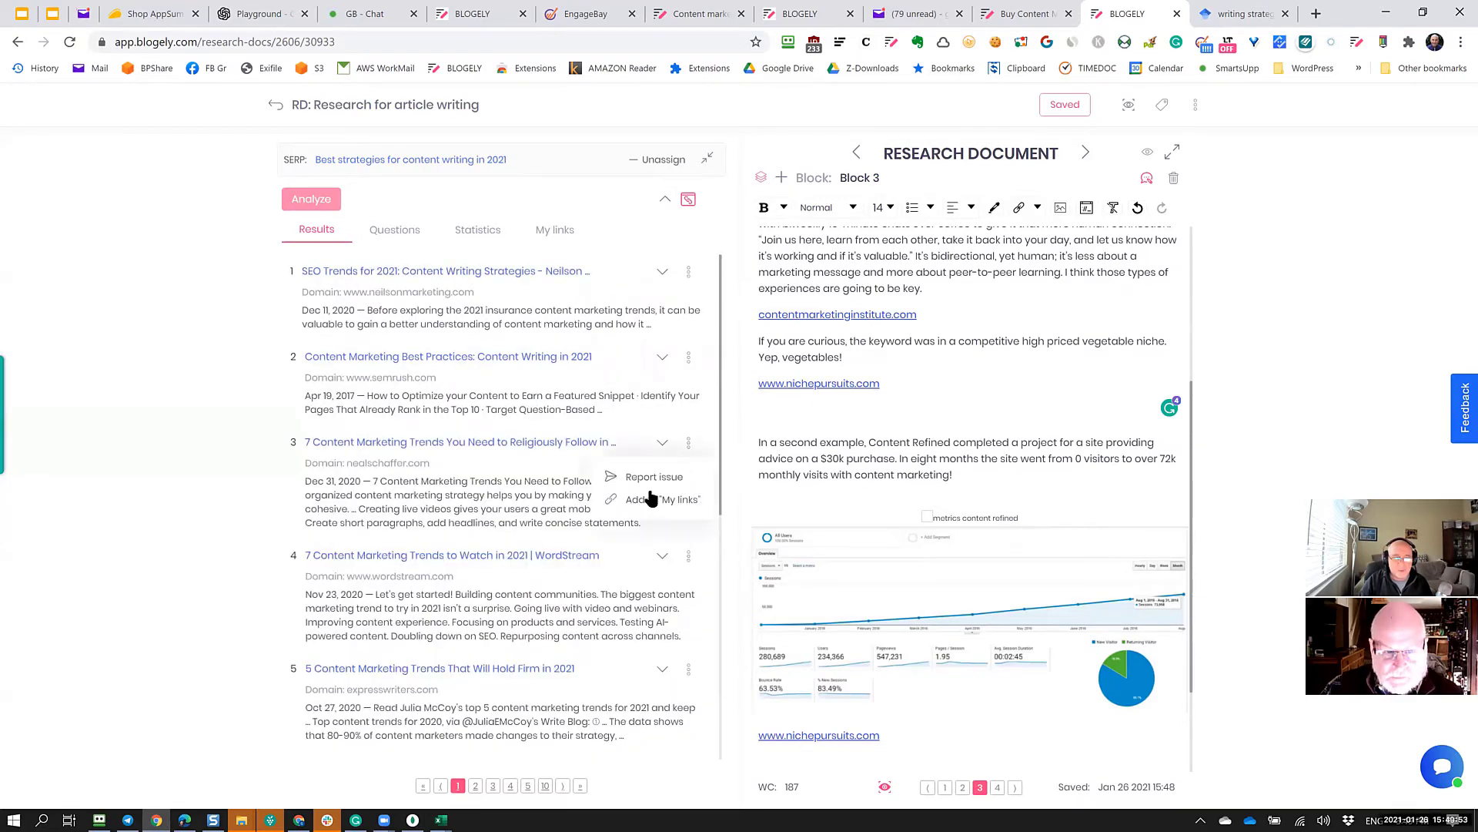
scroll(627, 532, down, 3)
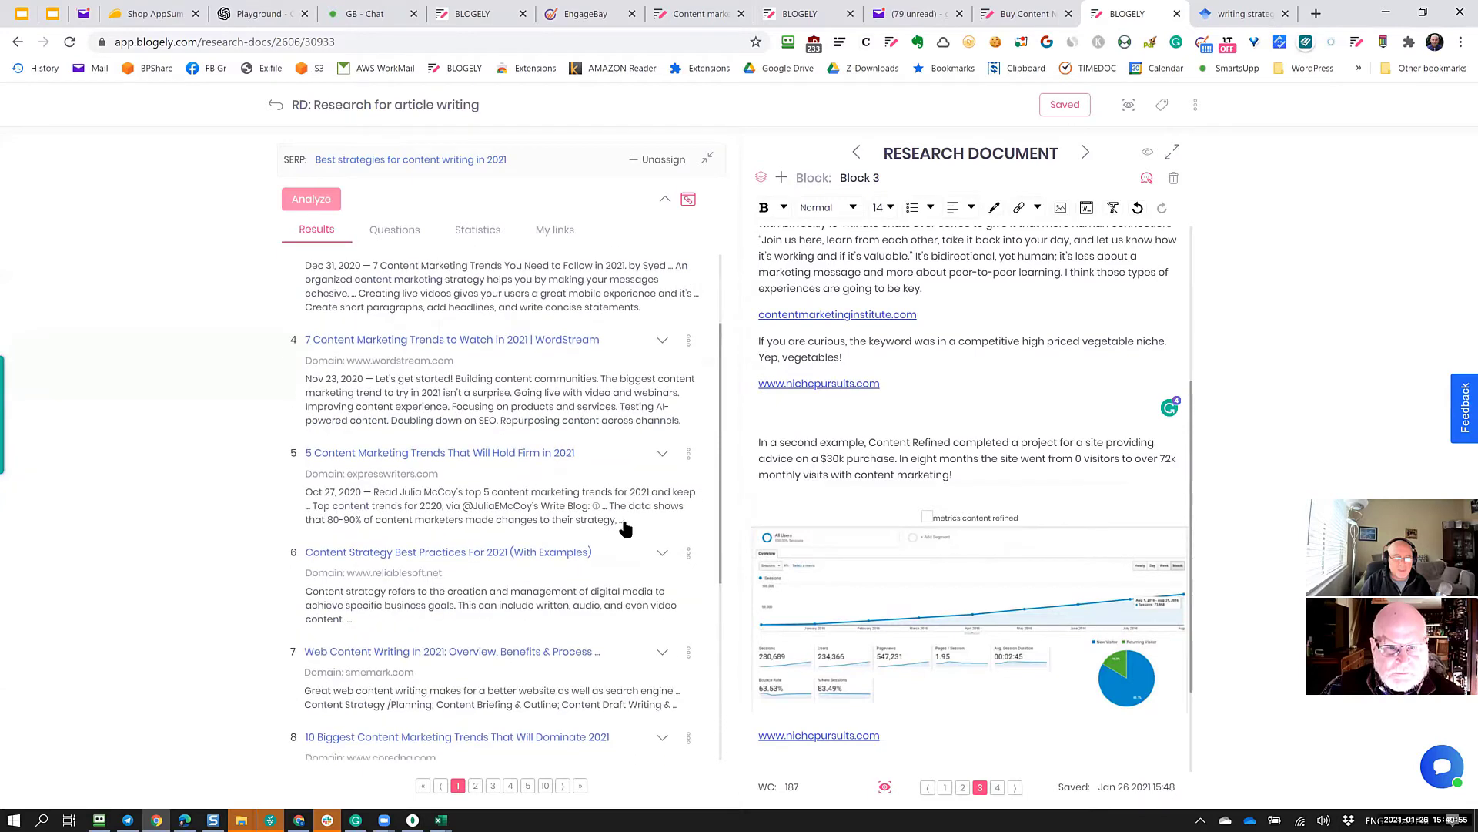
click(688, 455)
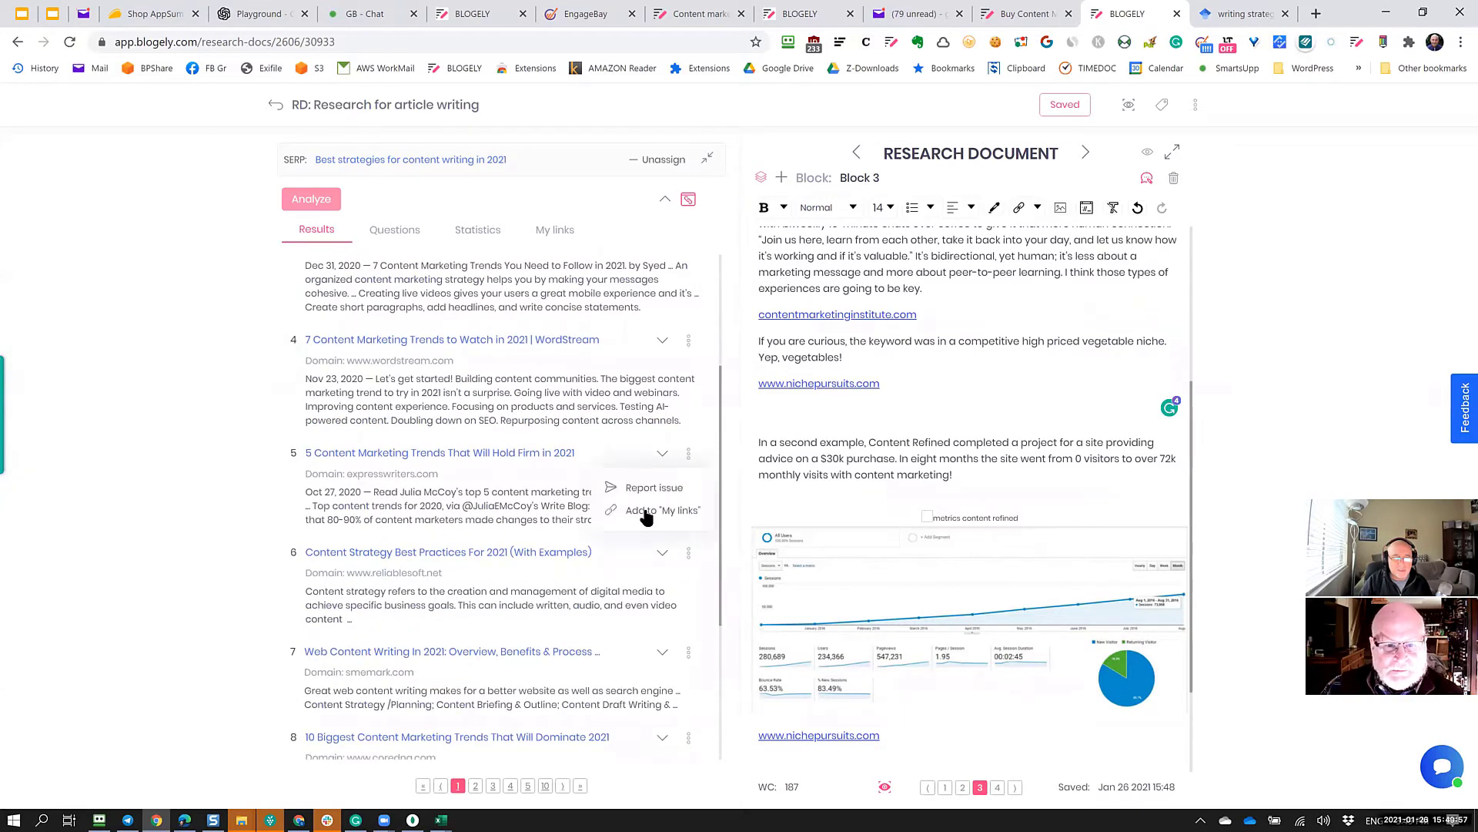
click(416, 456)
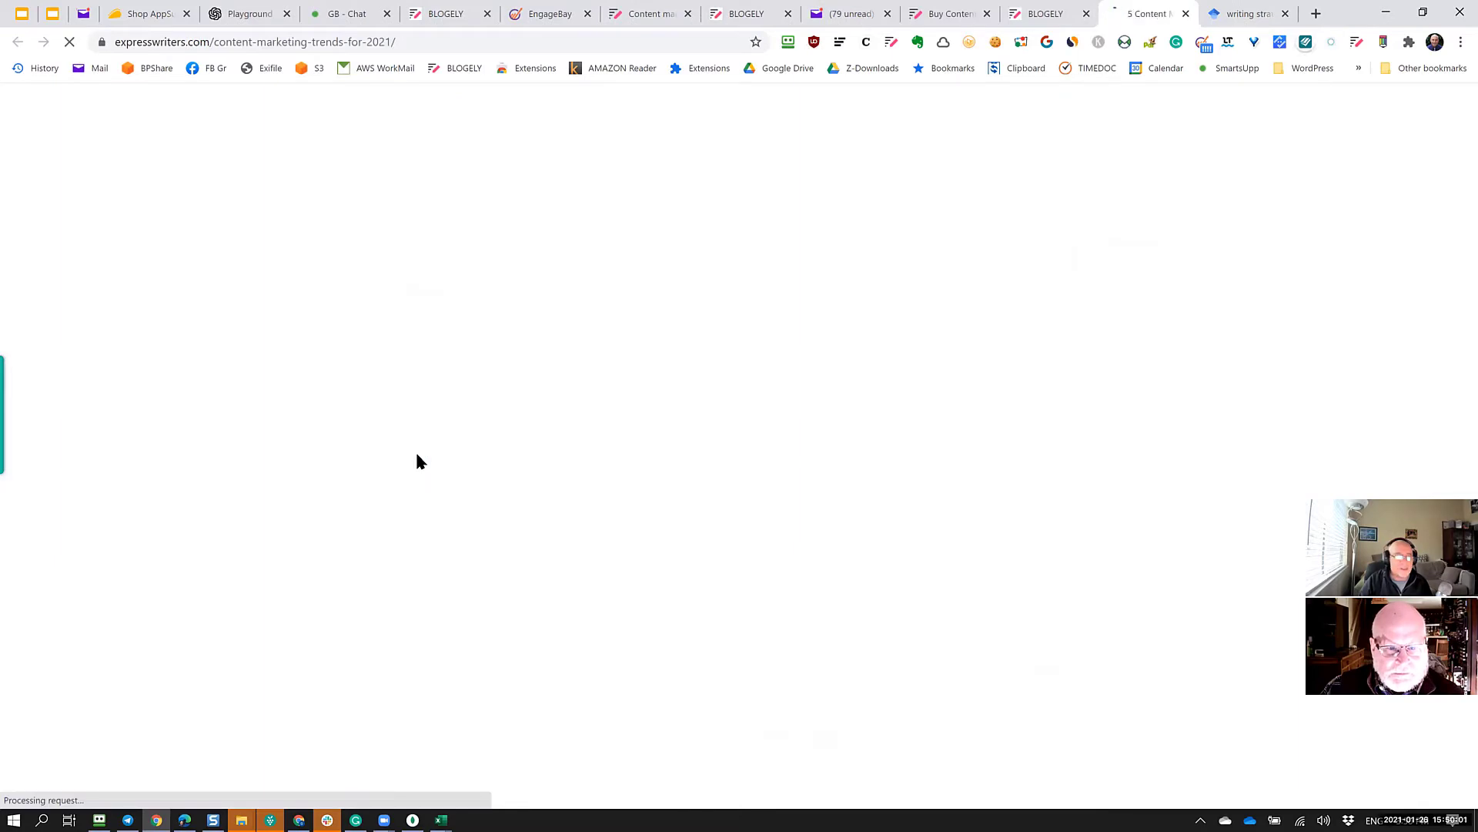
Skim the expresswriters.com article, add result 5, "5 Content Marketing Trends That Will Hold Firm in 2021", to the document's own links and show that list.
scroll(797, 471, down, 15)
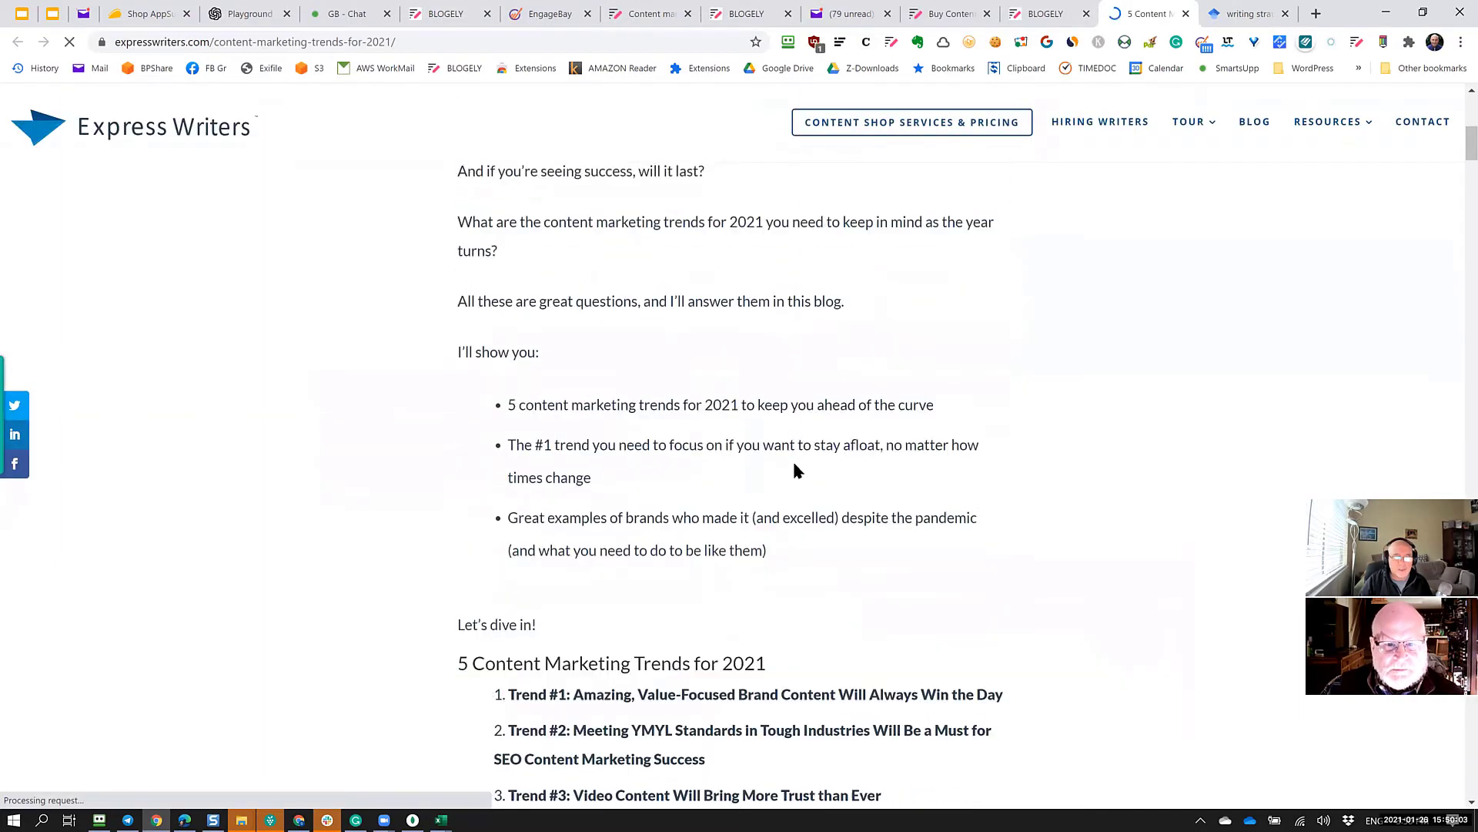
scroll(796, 469, down, 15)
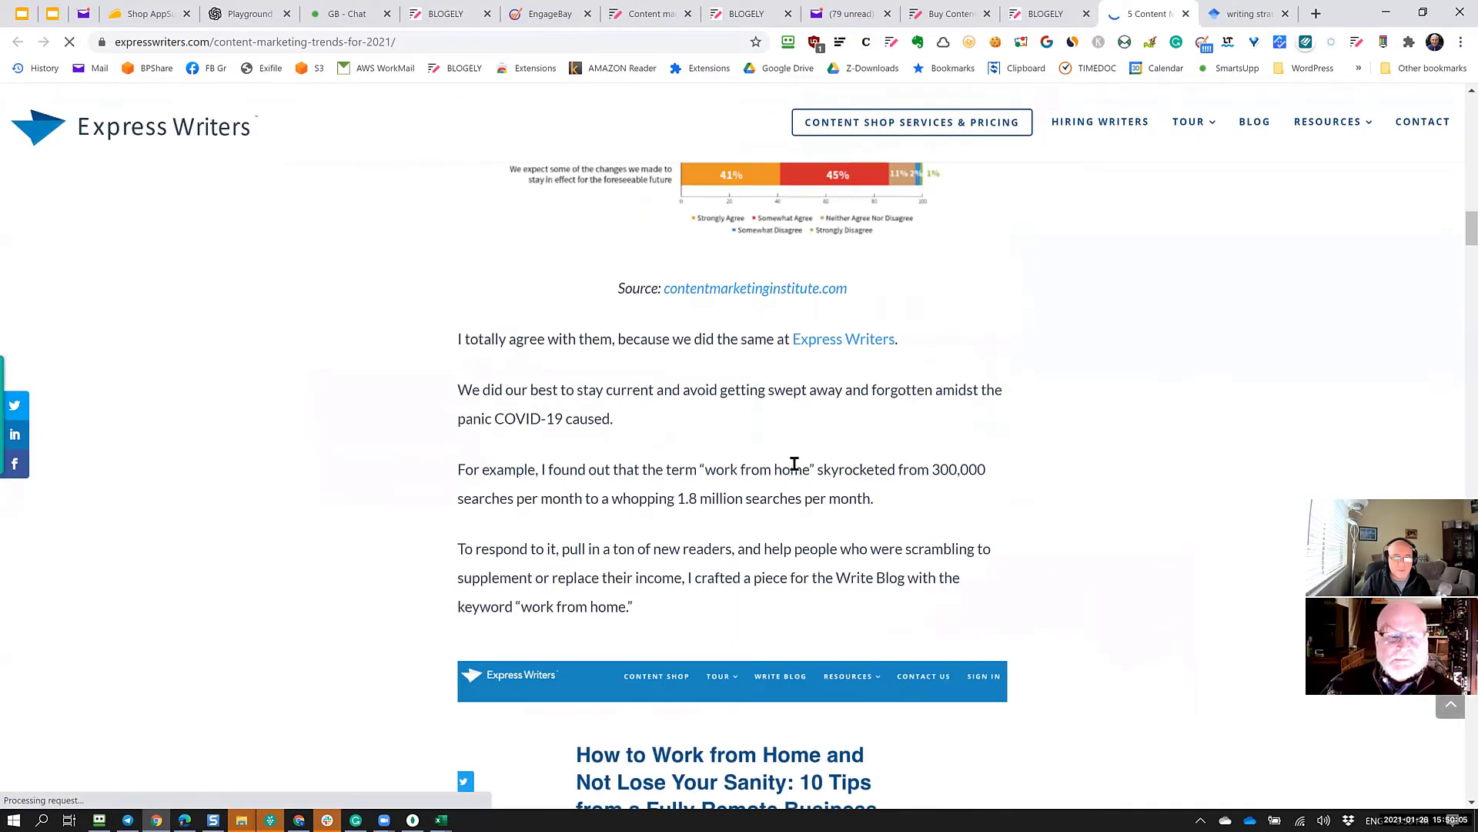
scroll(999, 121, up, 7)
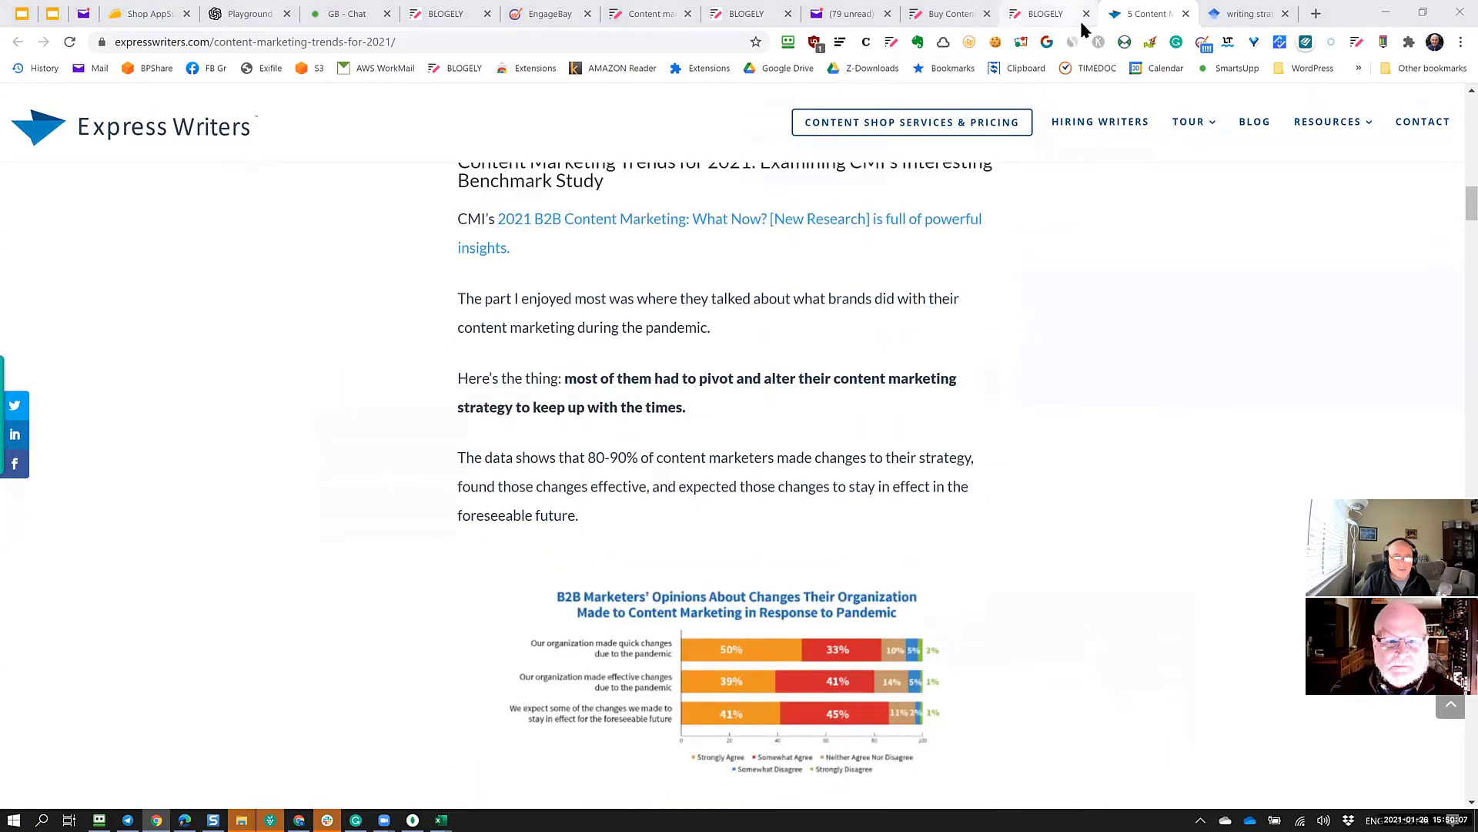
click(1048, 19)
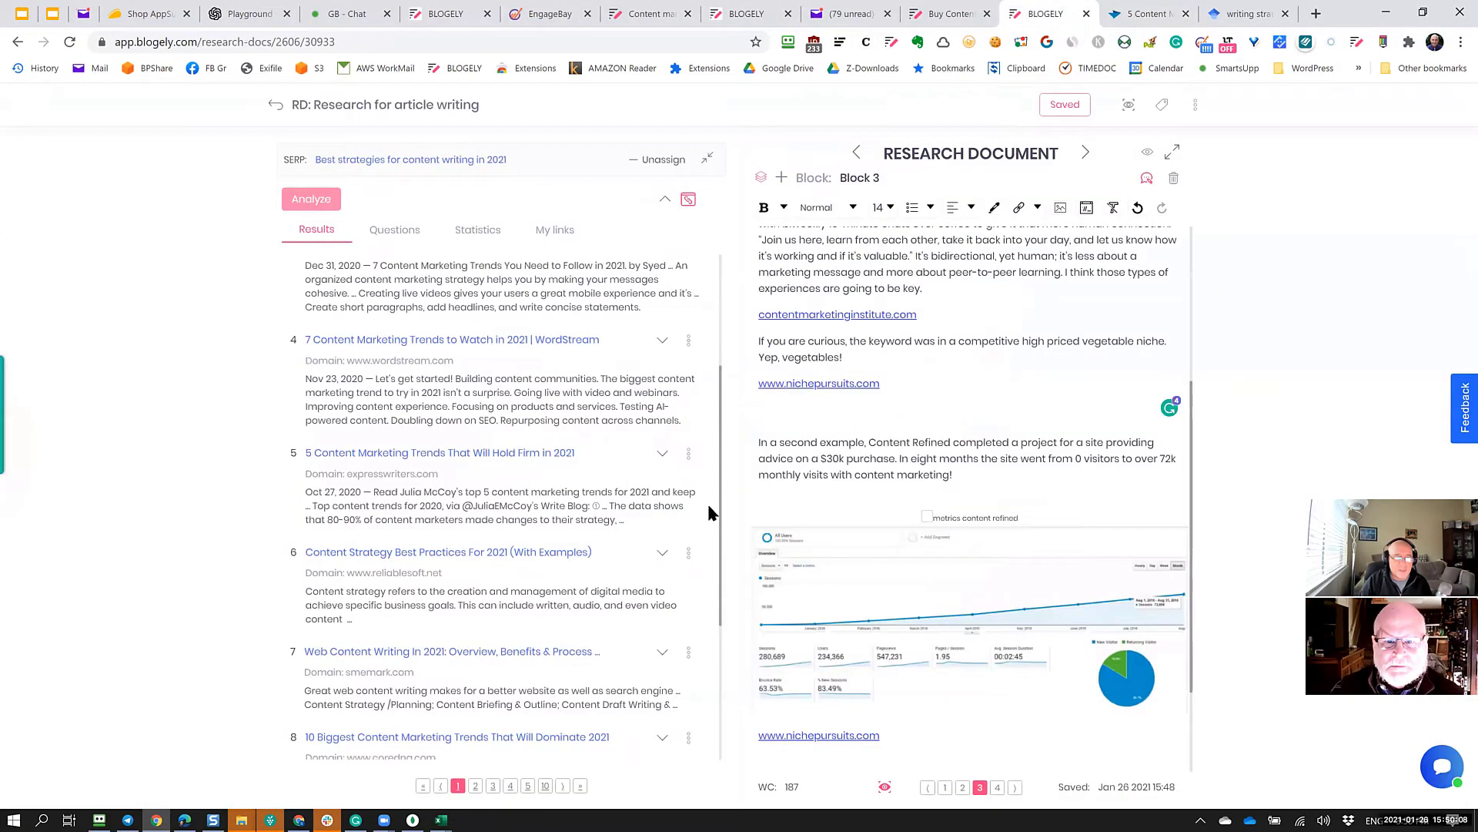
click(688, 457)
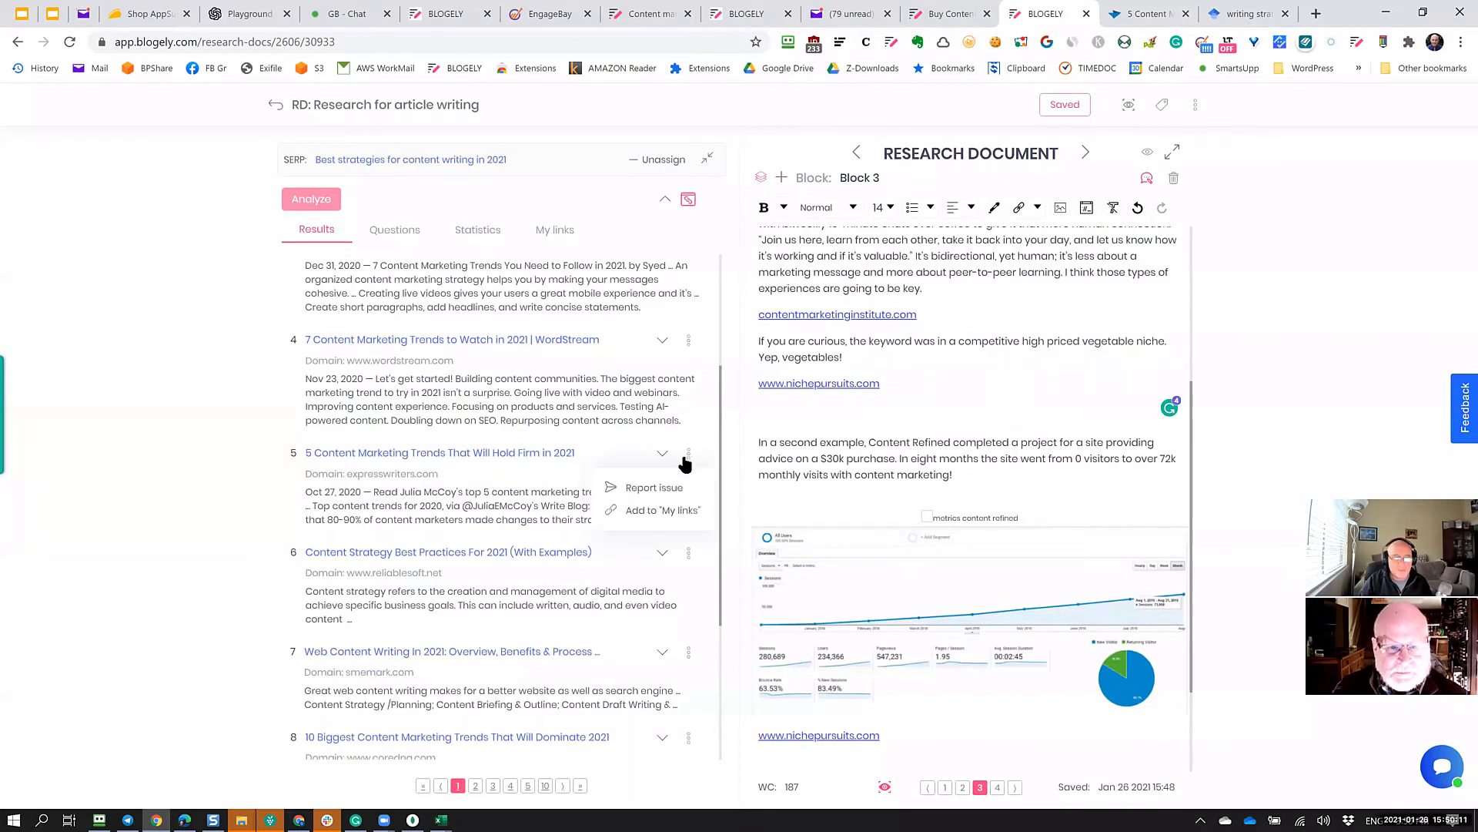
click(660, 511)
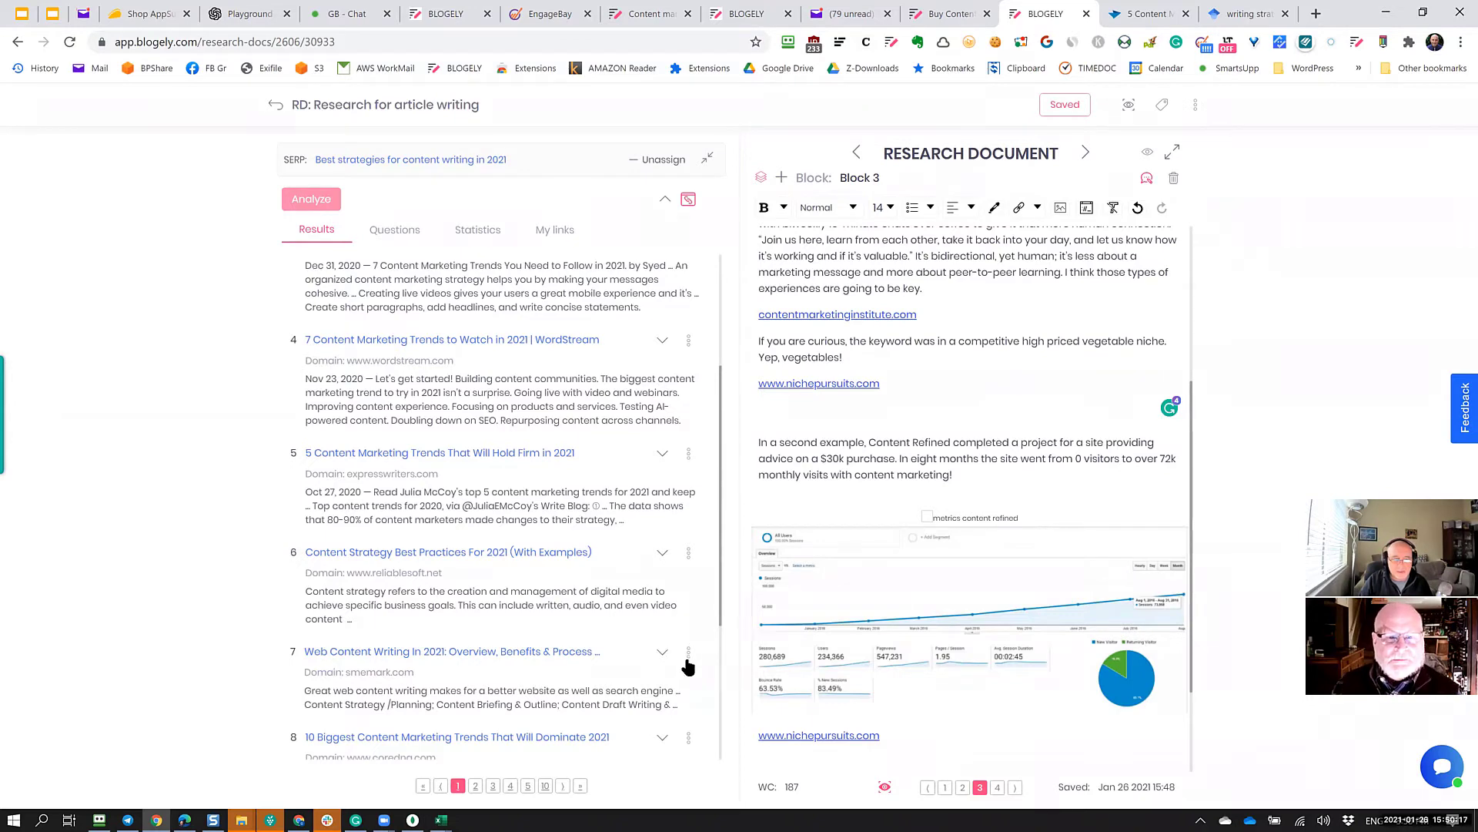
click(585, 240)
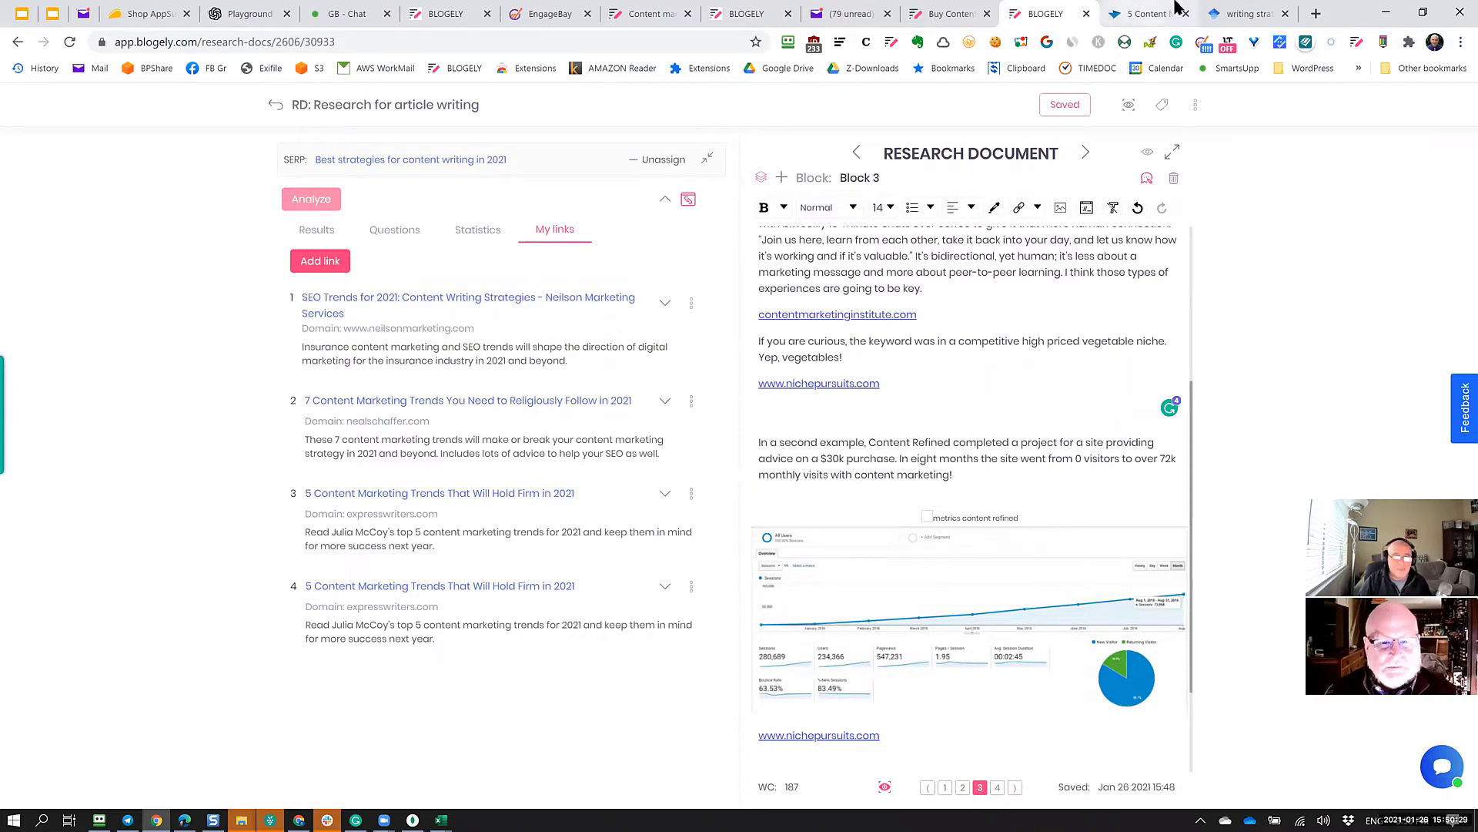
click(1143, 16)
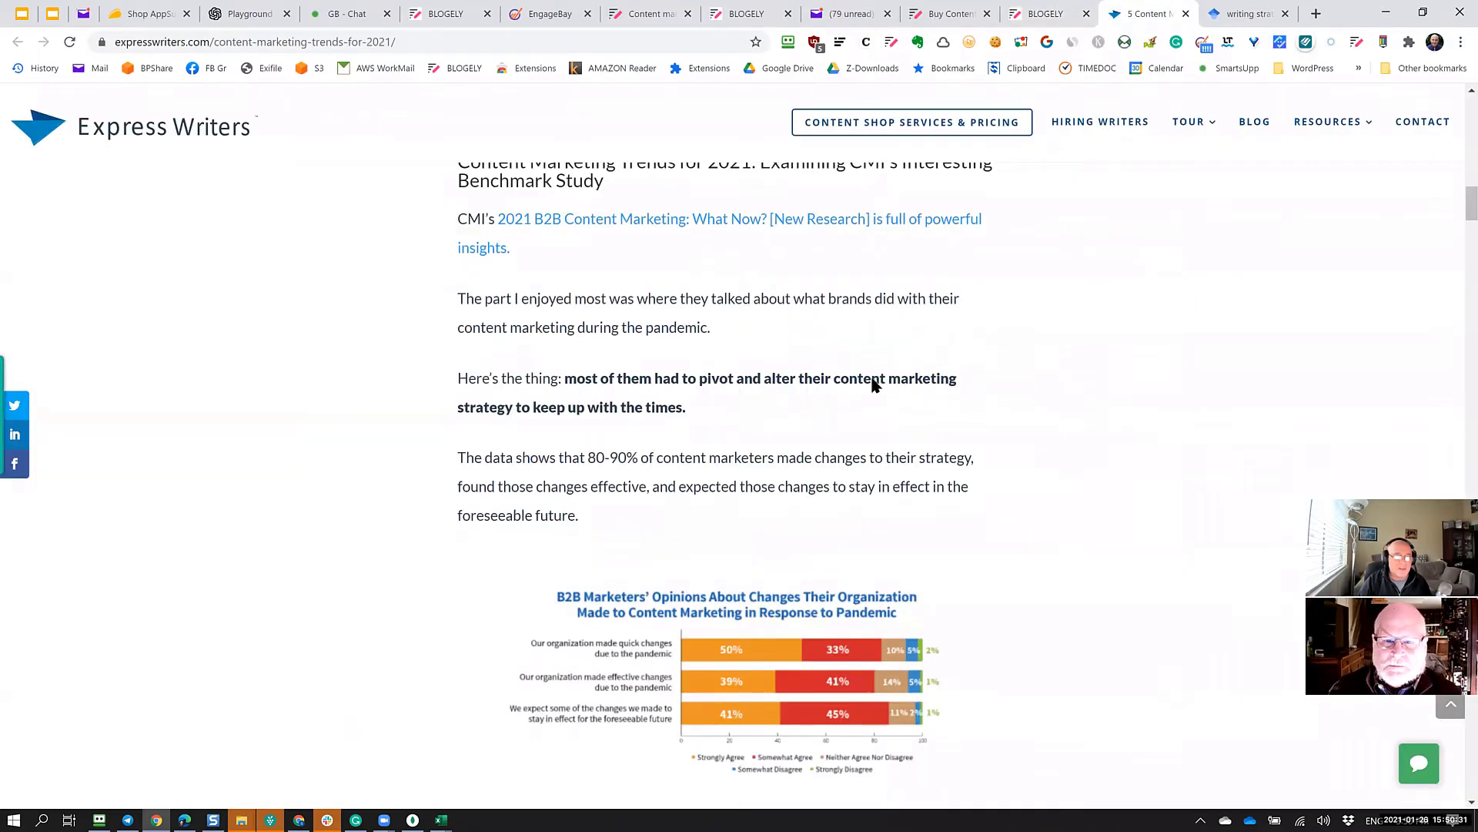
scroll(875, 385, down, 10)
scroll(657, 247, up, 10)
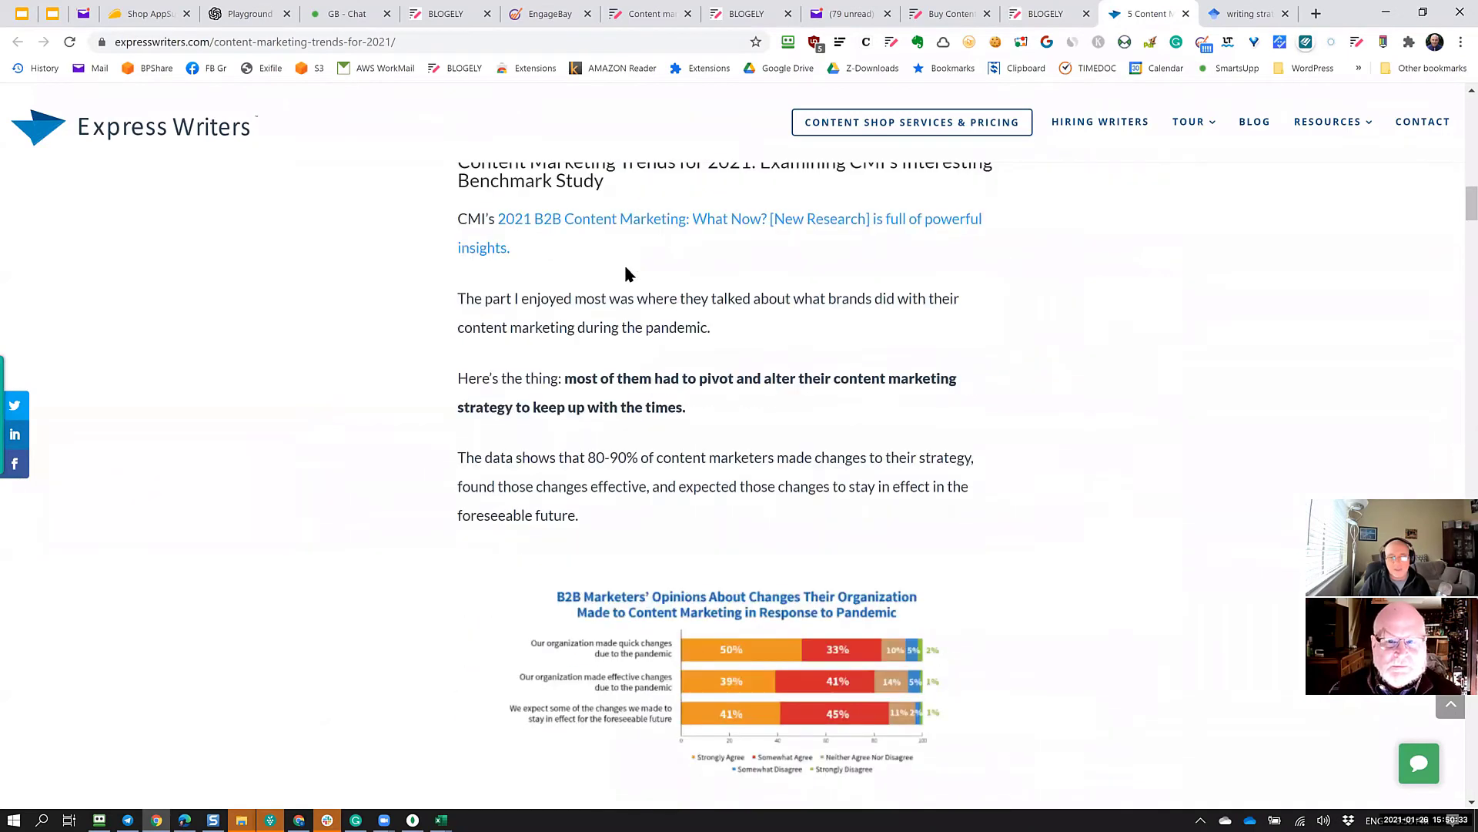
click(450, 42)
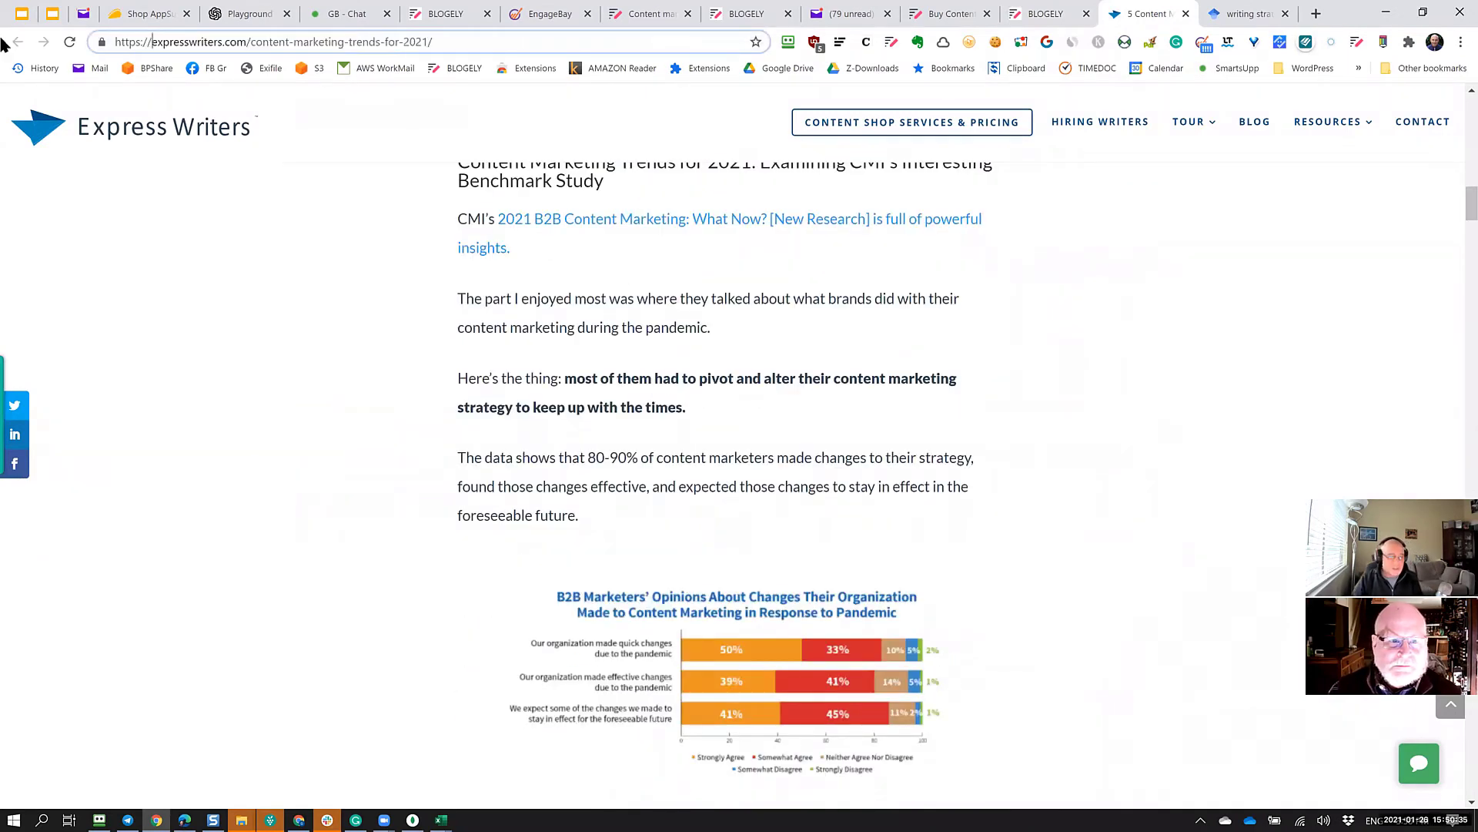
click(1046, 14)
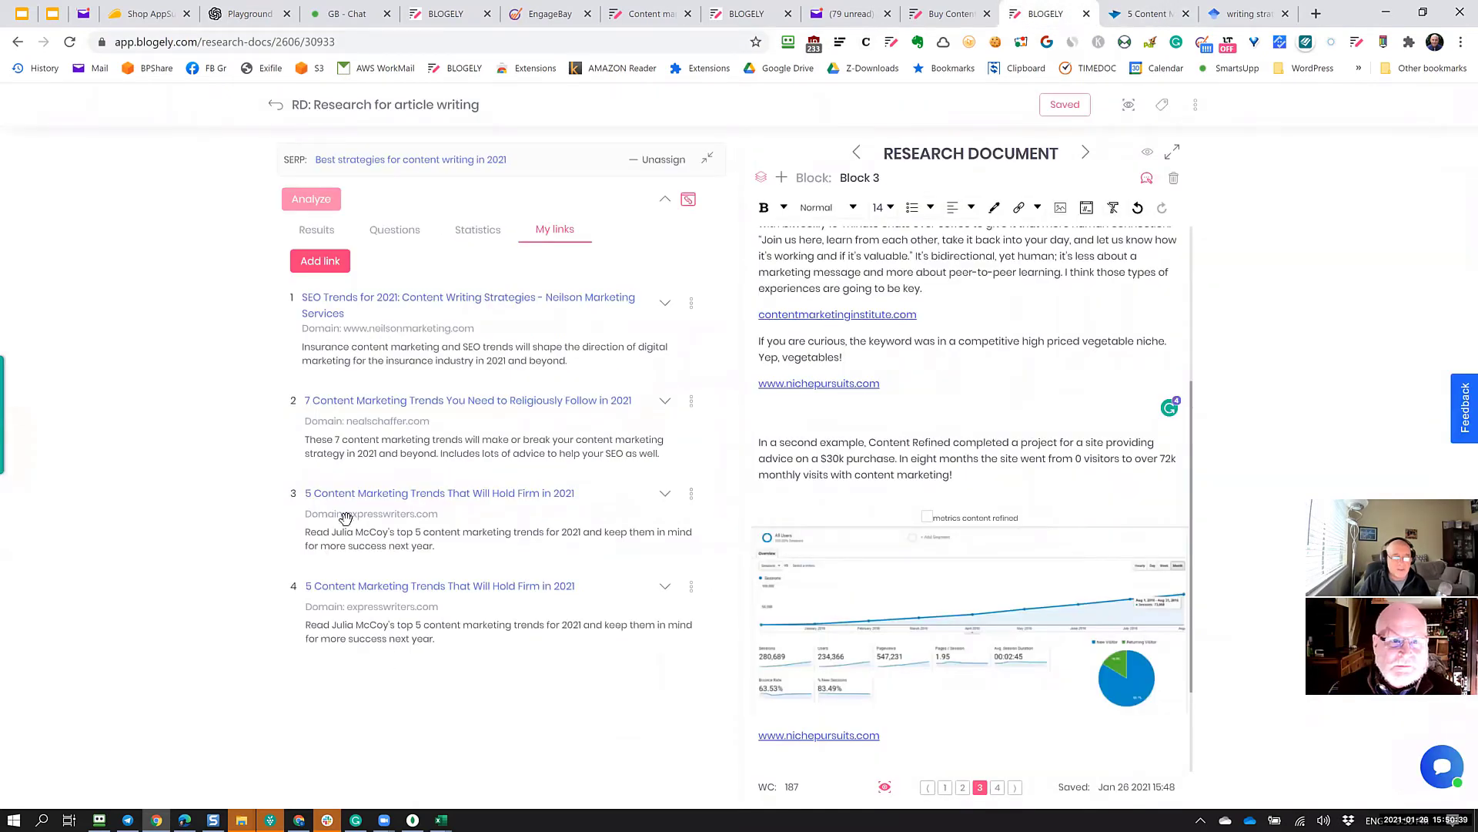
Search Google for "seo for business", open Search Engine Journal's "12 Reasons Why Your Business Absolutely Needs SEO" and copy its URL.
click(1140, 15)
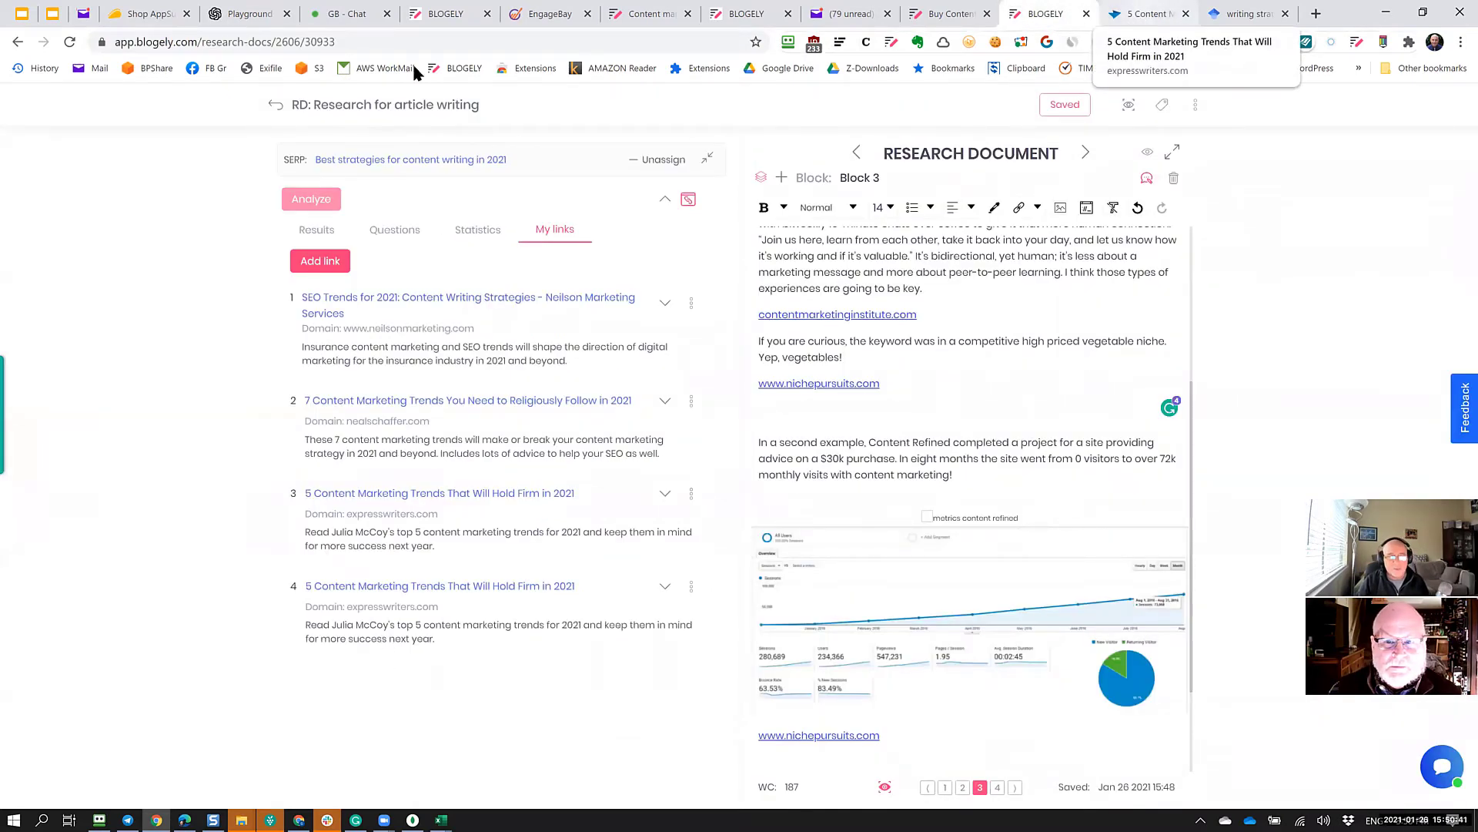
click(485, 42)
text(s)
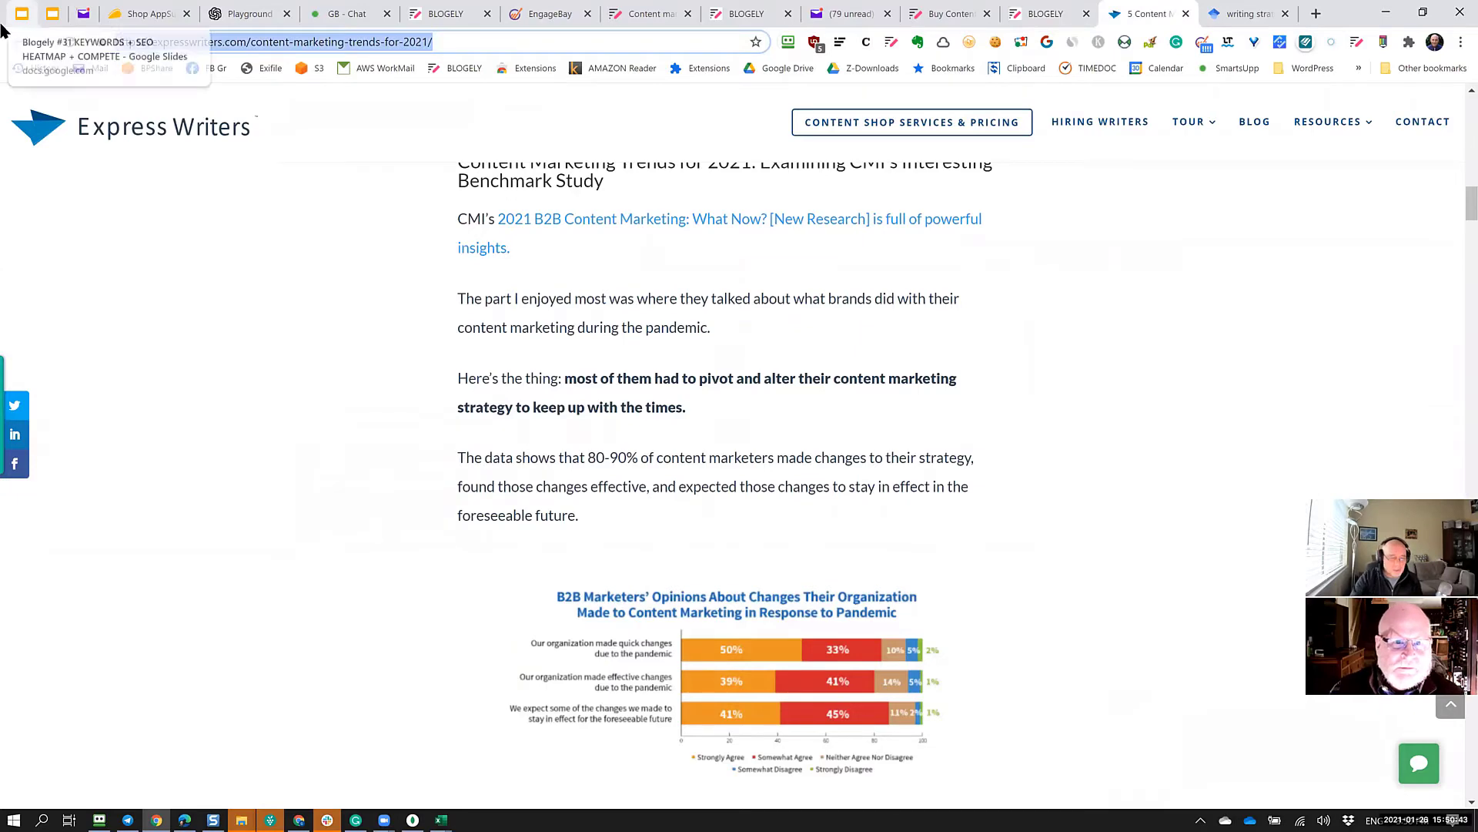
text(eo )
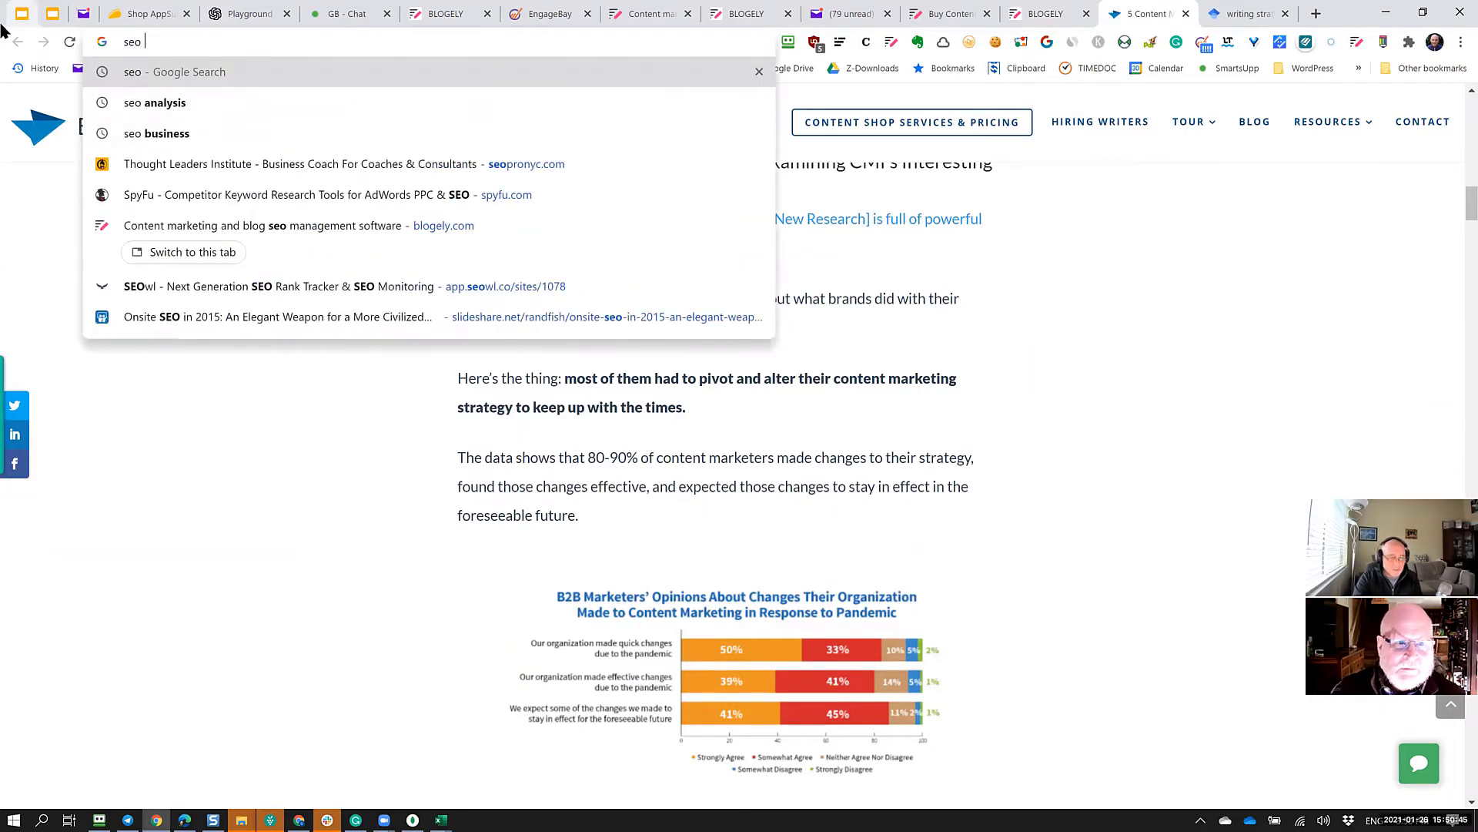
text(for business)
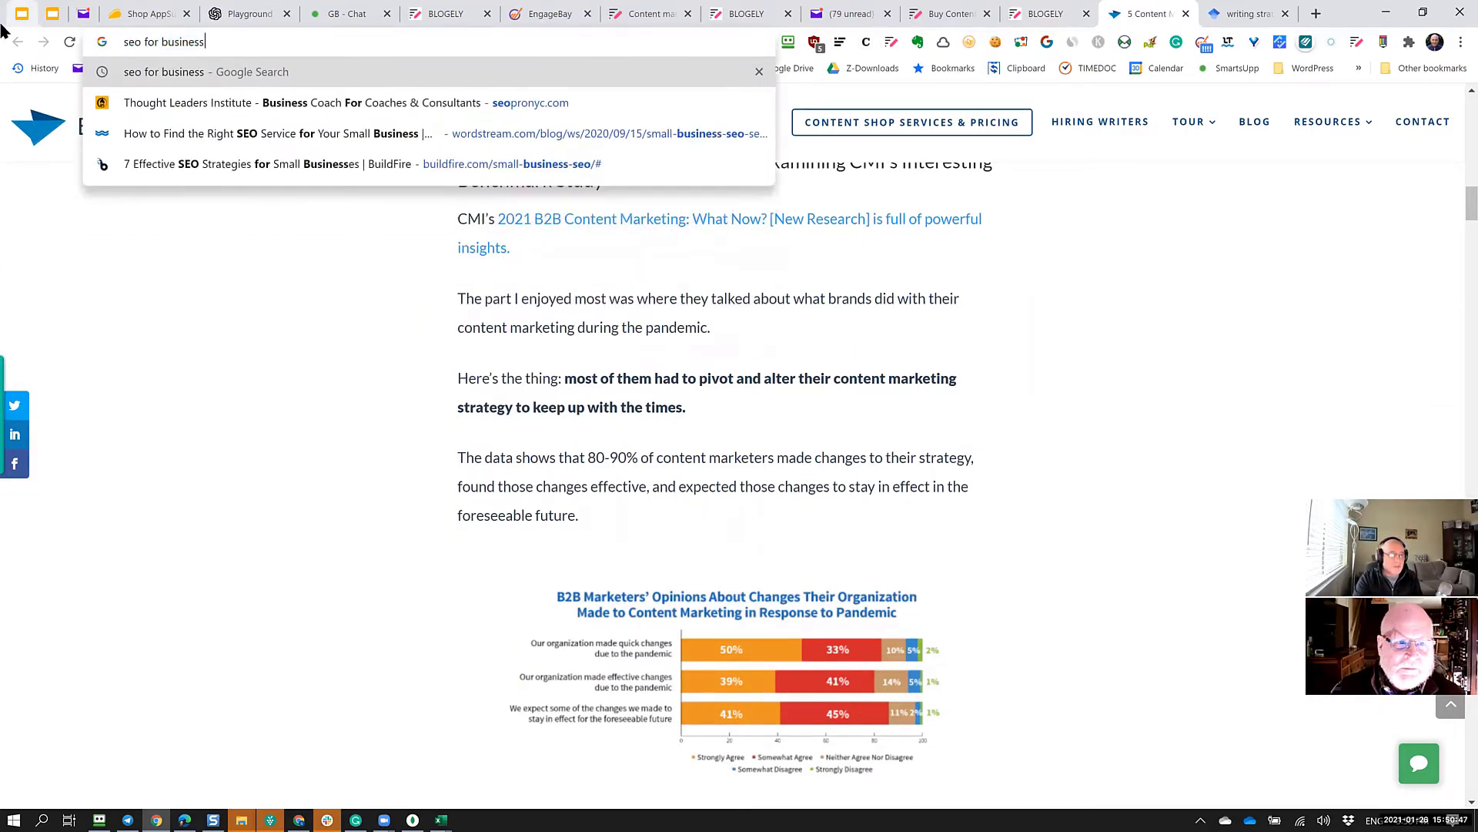
key(Return)
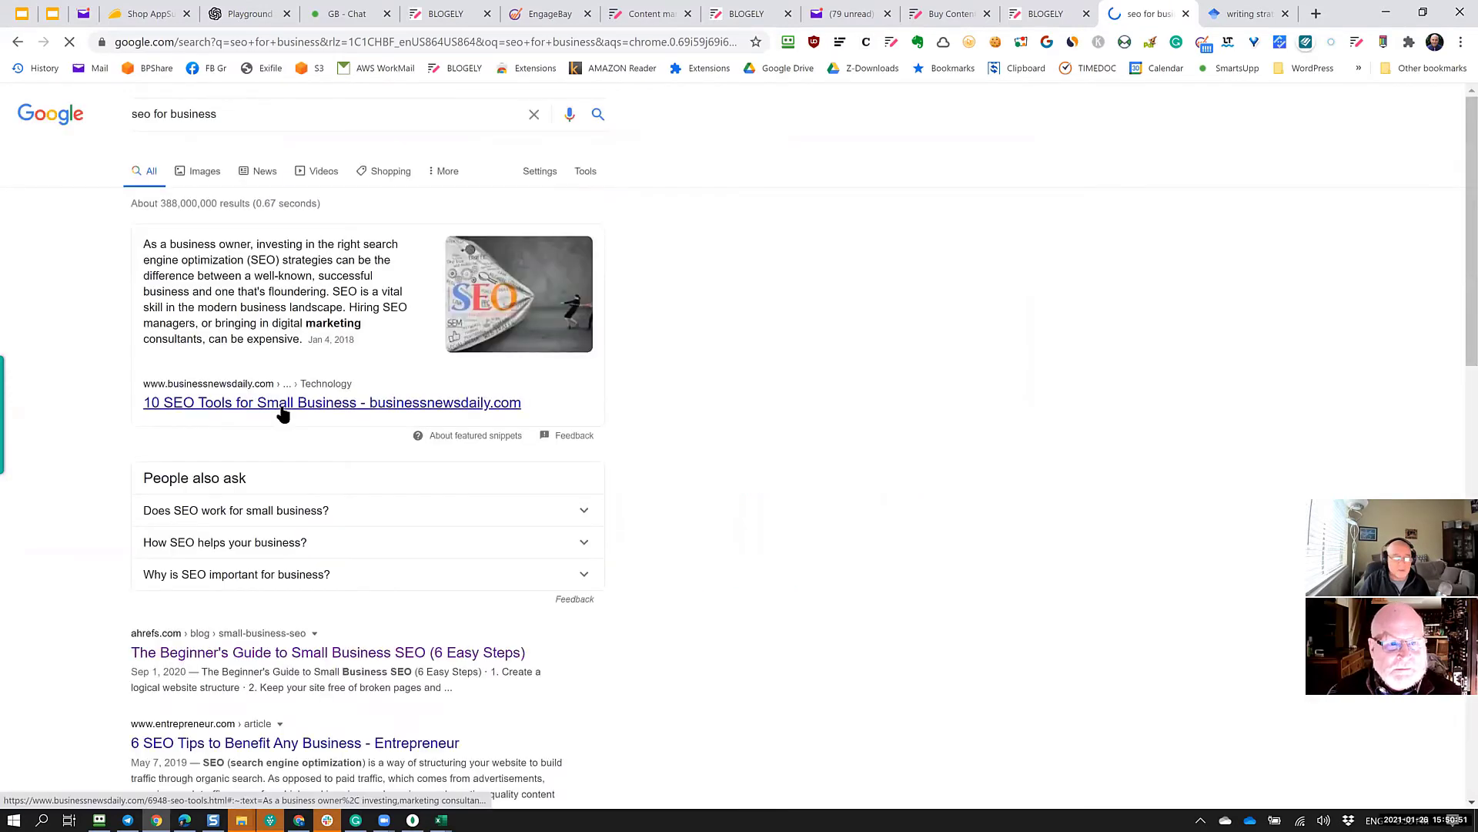
scroll(344, 462, down, 10)
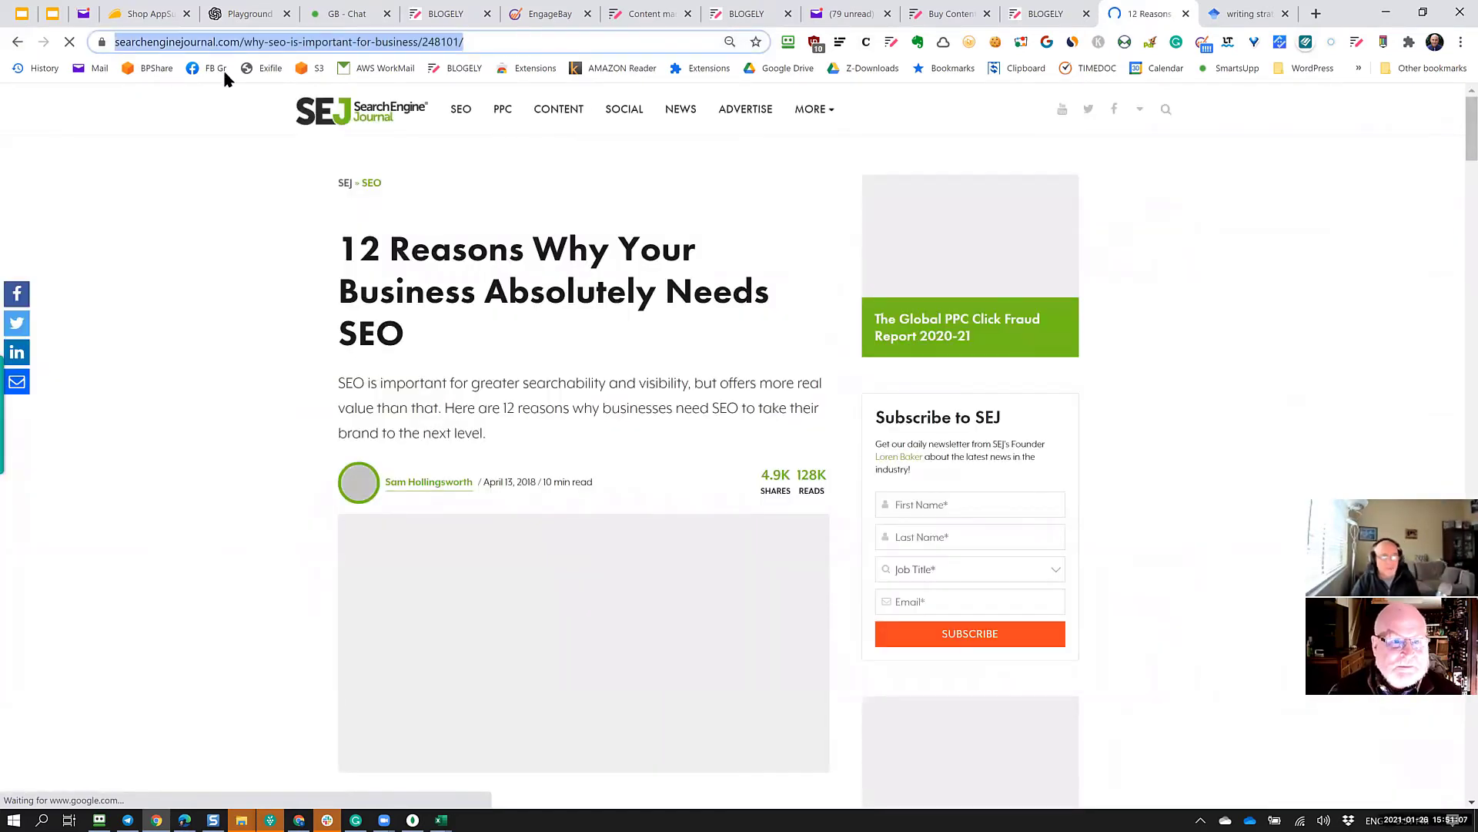
Add the copied searchenginejournal.com/why-seo-is-important-for-business/248101/ address as a new link in the research document's own links list.
key(ctrl+shift+Tab)
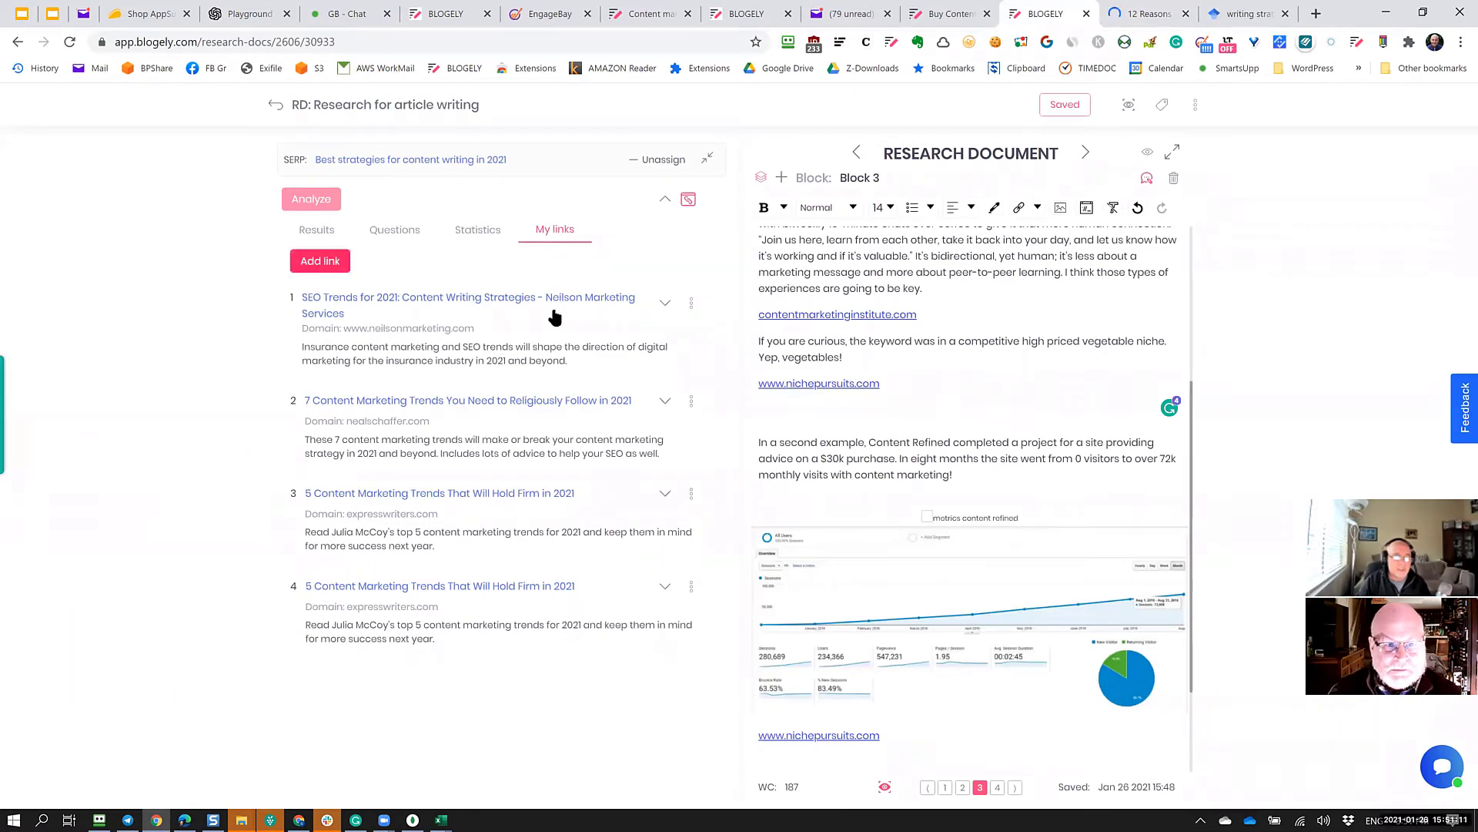
click(624, 404)
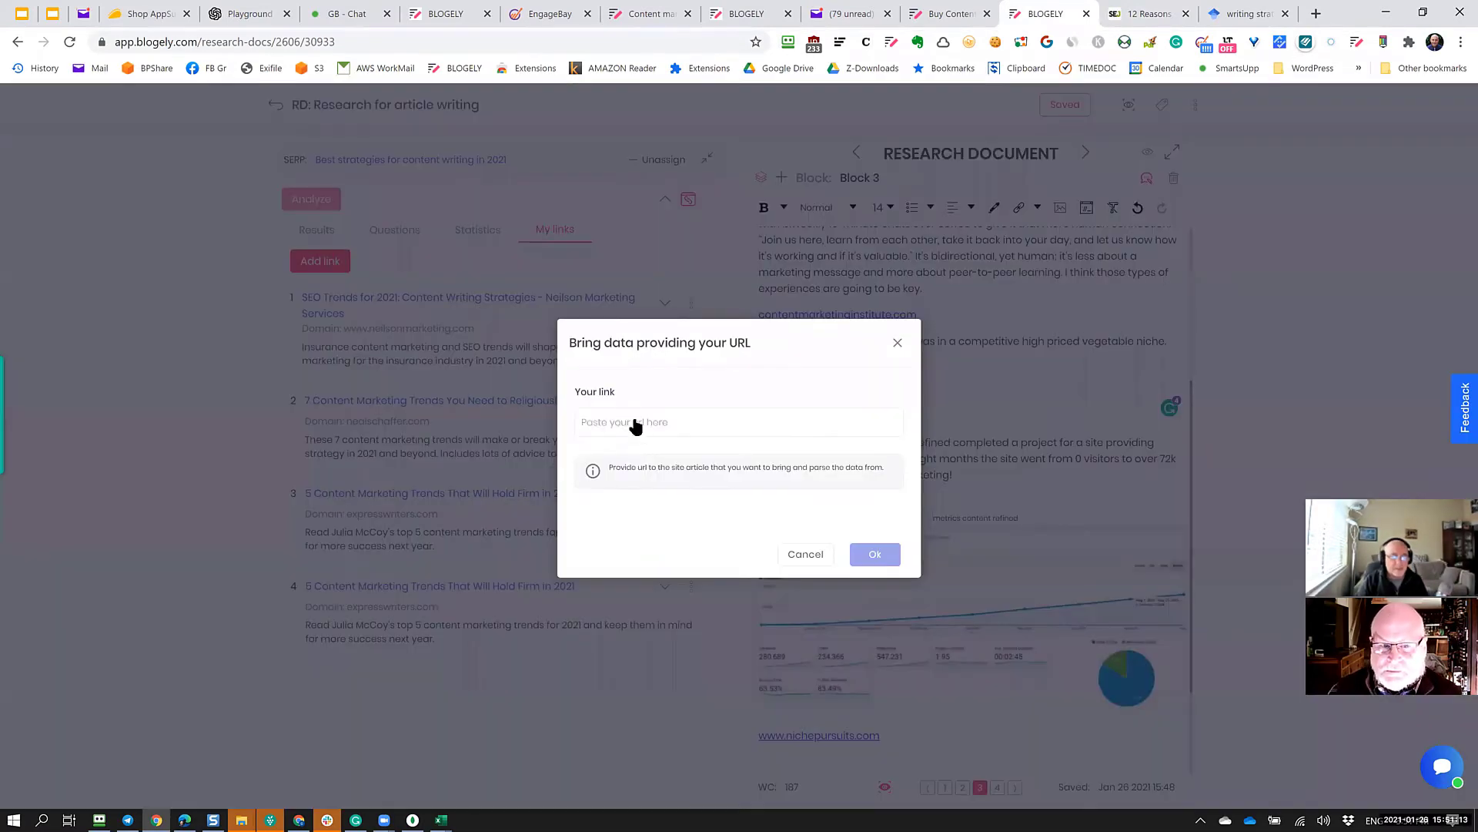
click(636, 425)
key(ctrl+v)
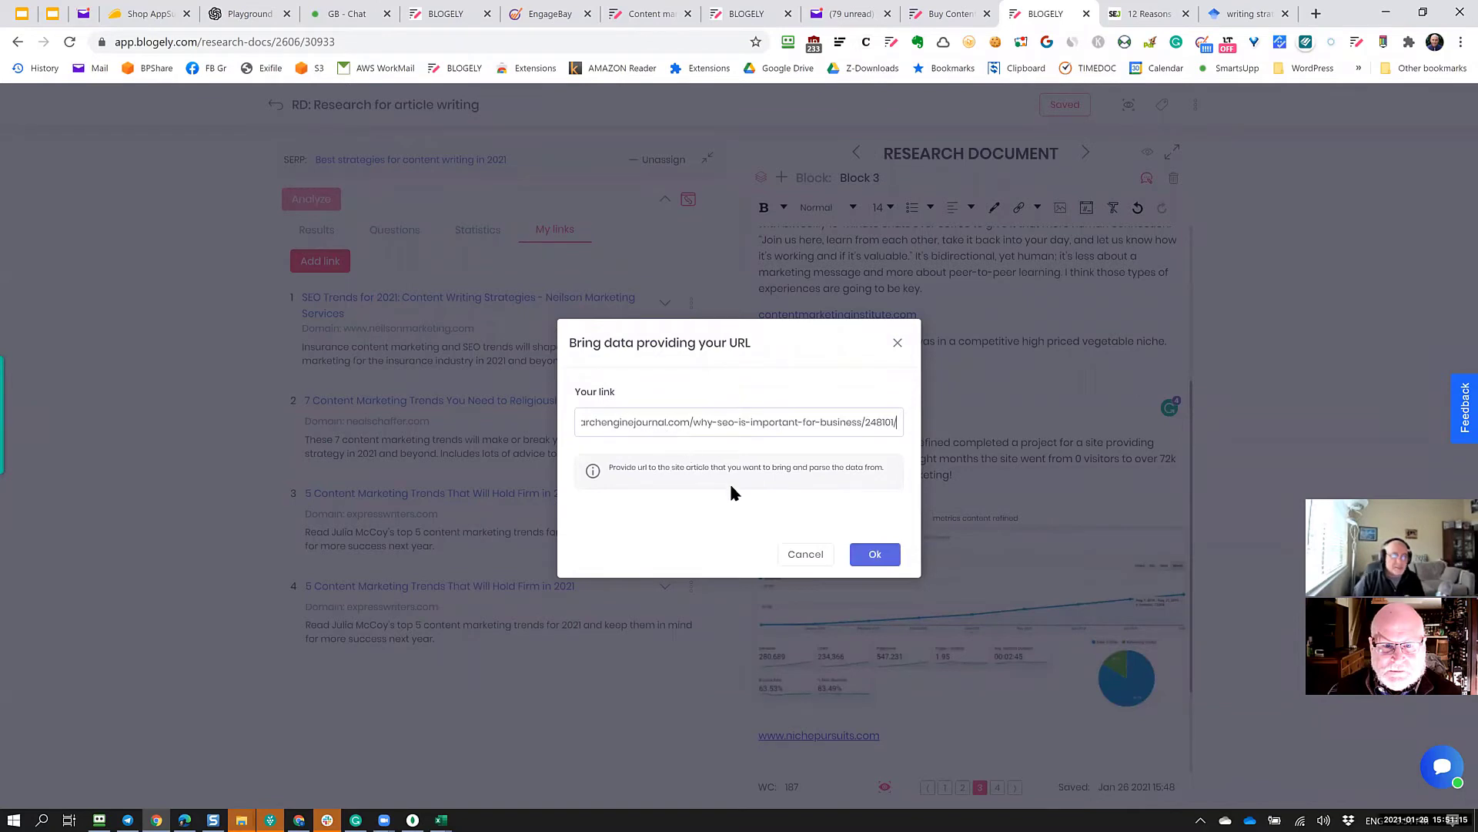
click(875, 555)
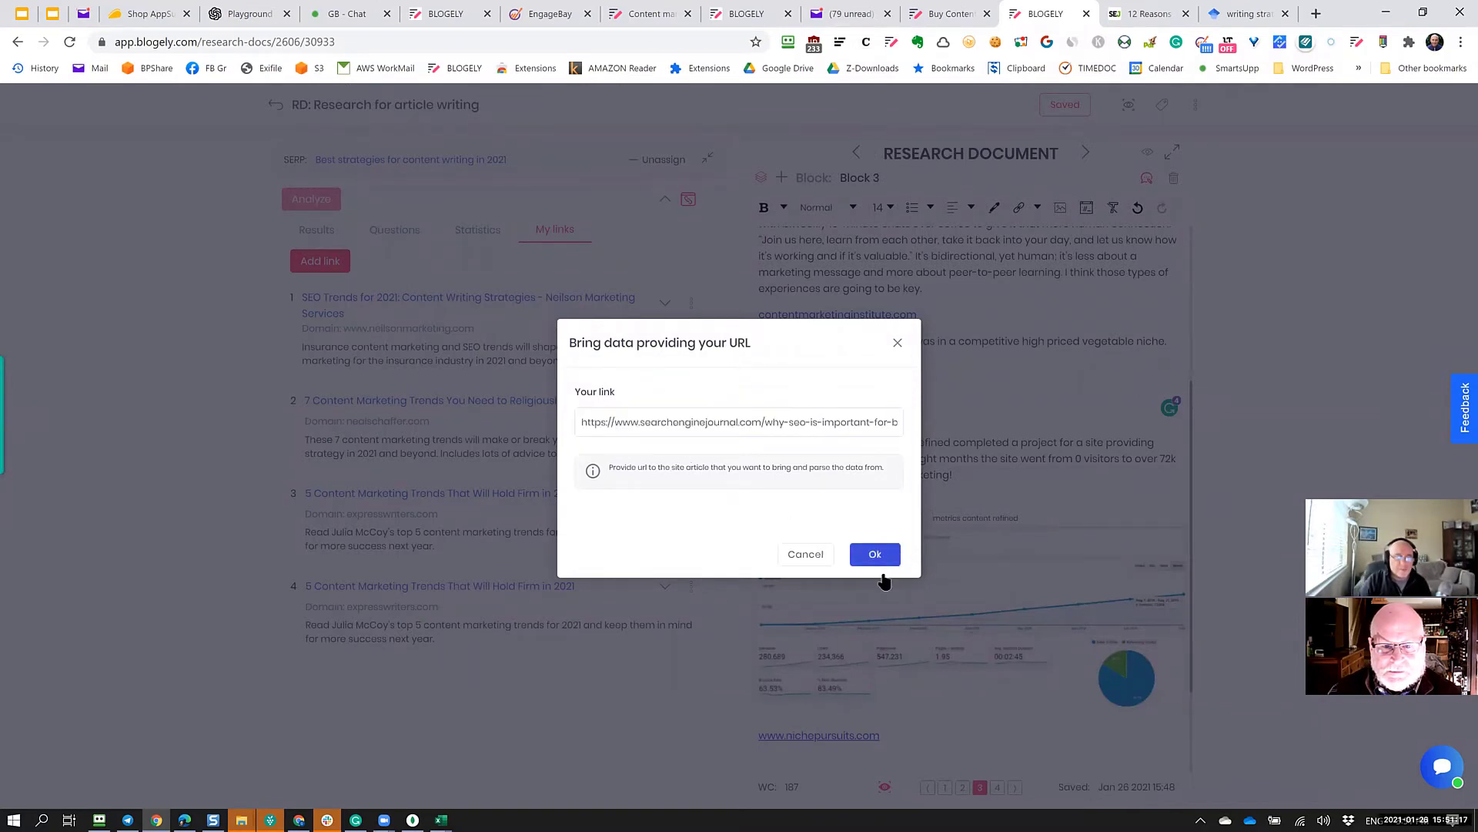
click(872, 559)
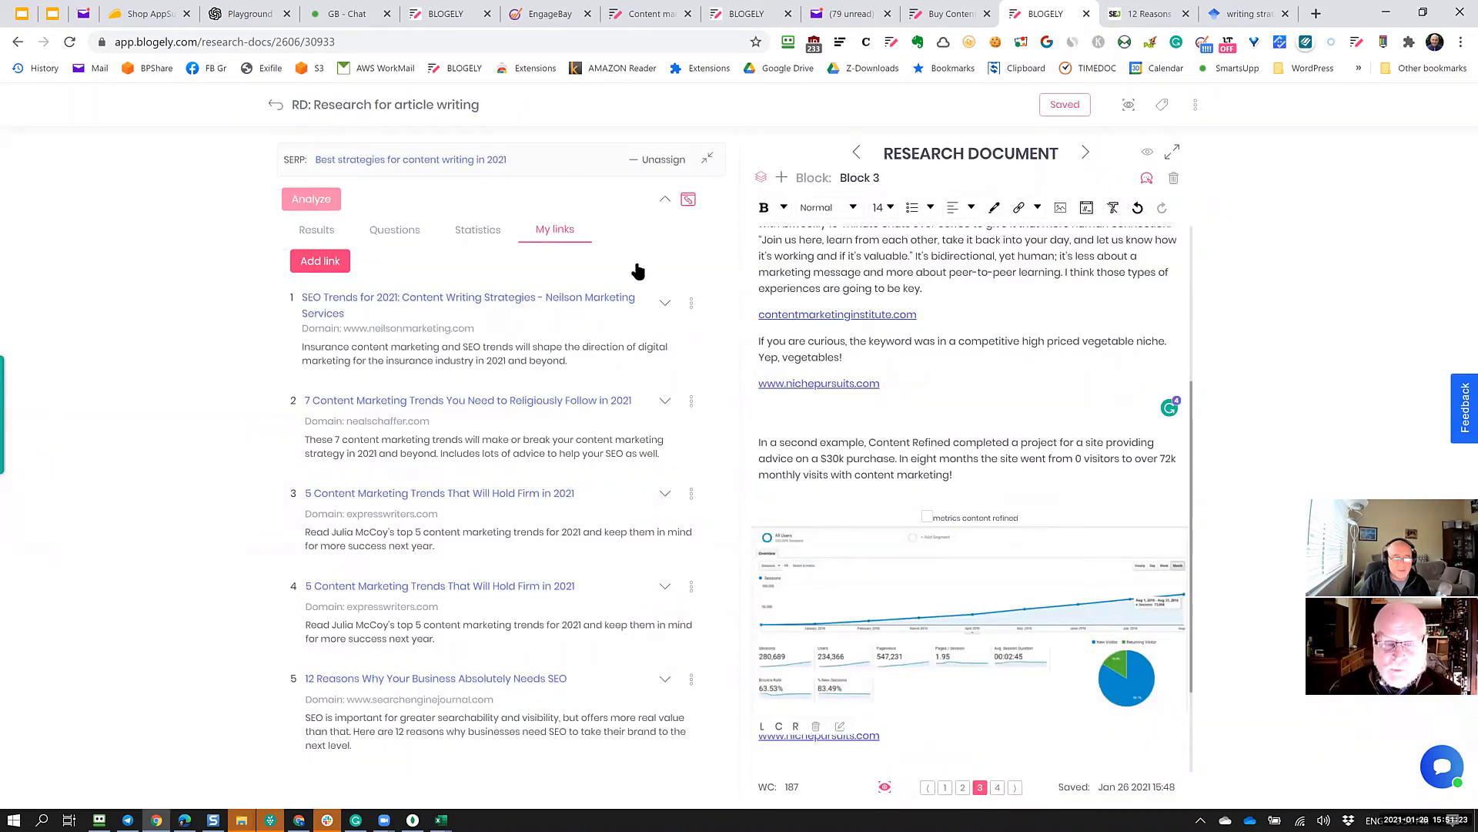
Expand the added "12 Reasons Why Your Business Absolutely Needs SEO" link and its section "5. SEO Impacts the Buying Cycle", and save the document.
click(664, 680)
scroll(630, 646, down, 5)
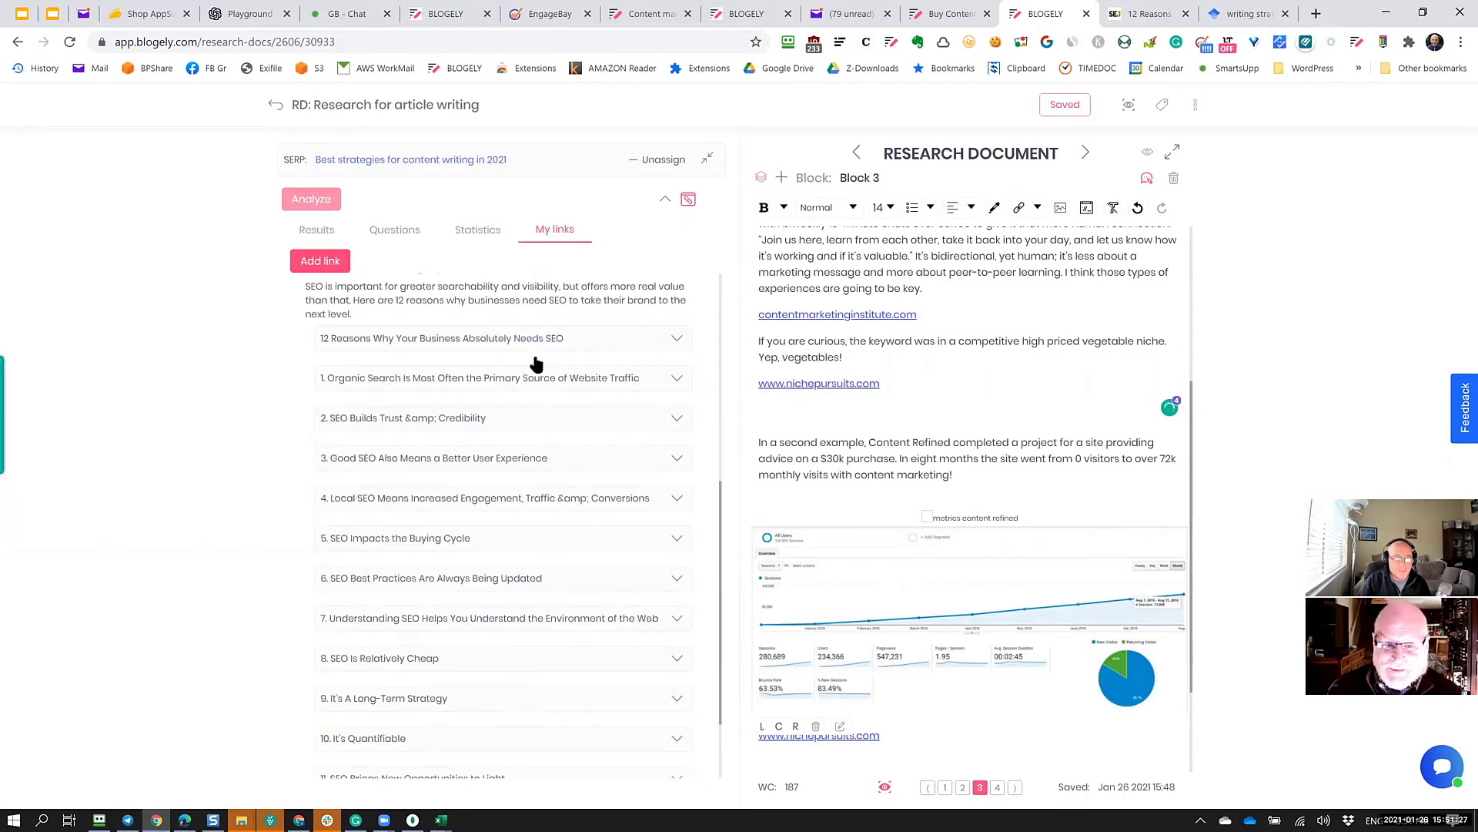
scroll(537, 693, down, 2)
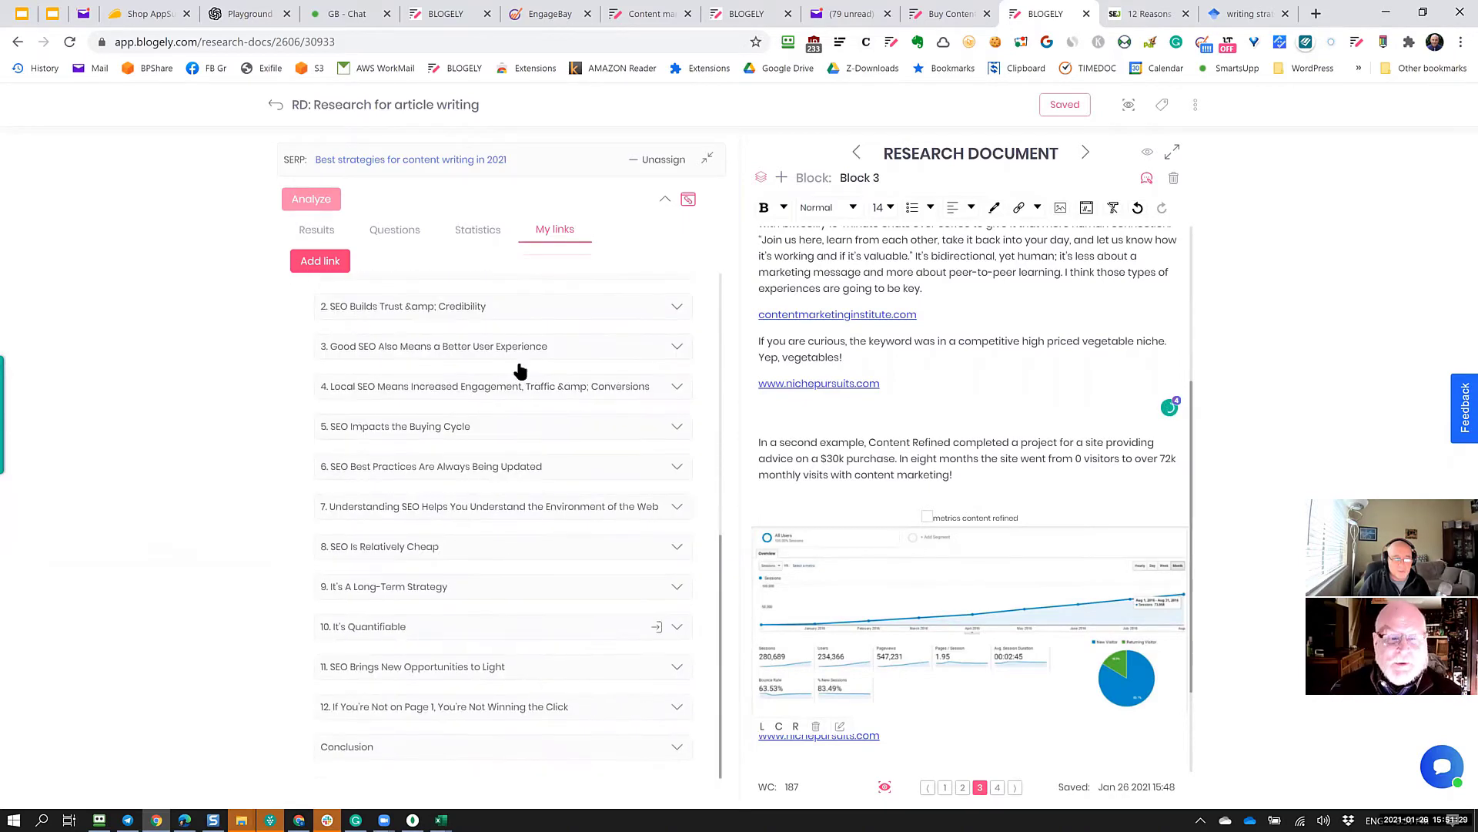
click(542, 428)
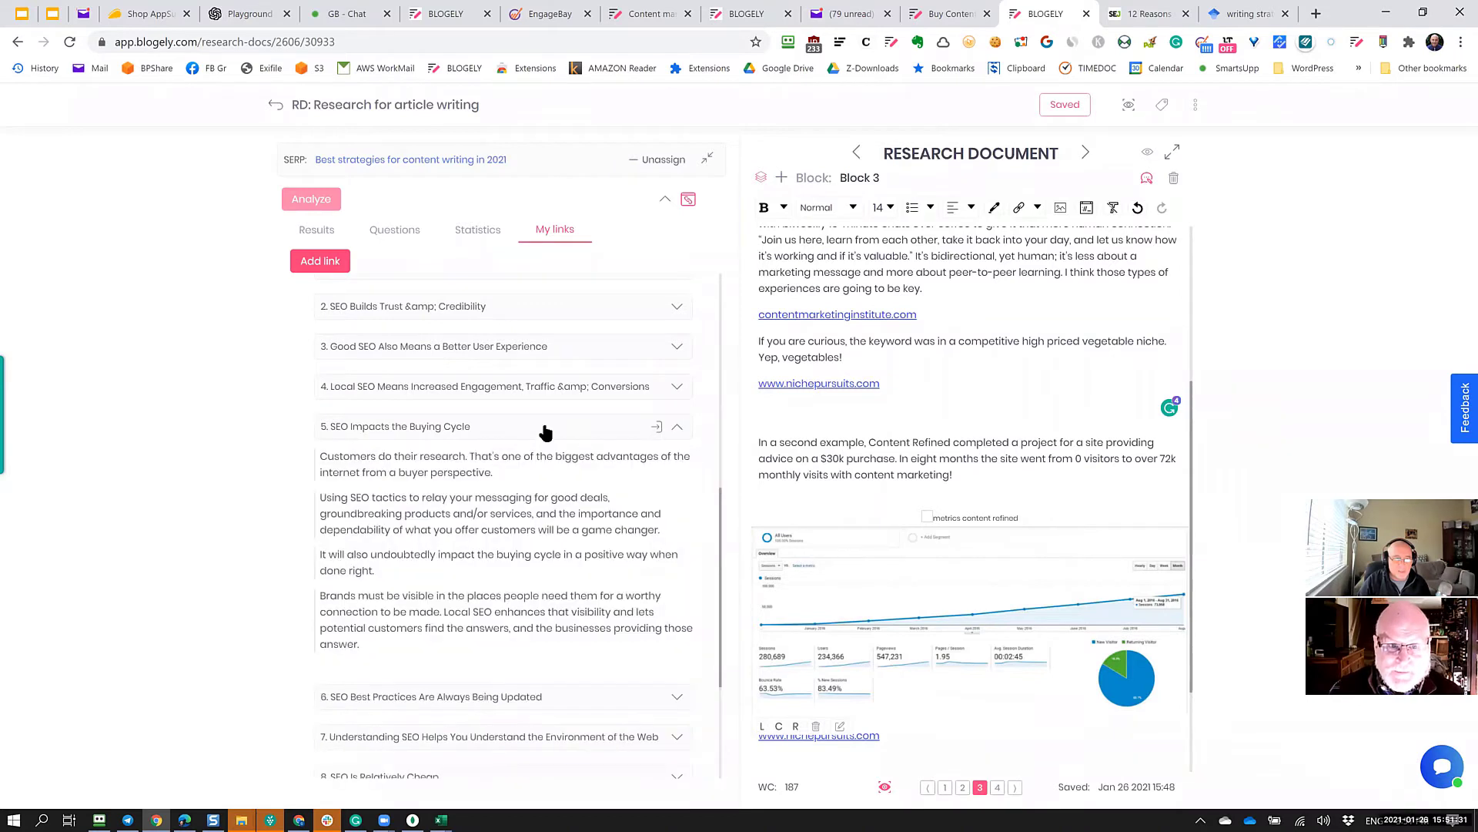
click(811, 416)
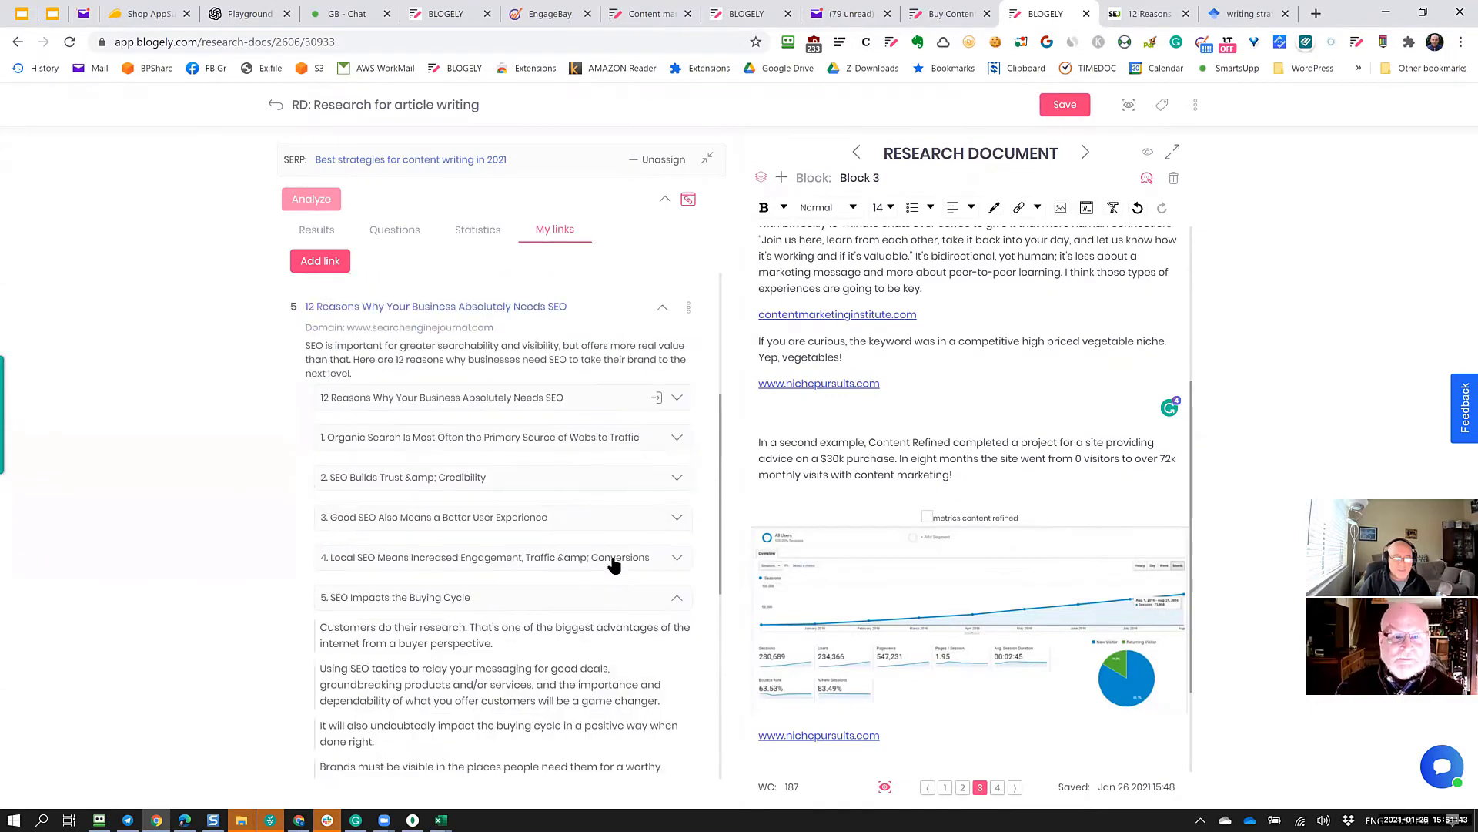
click(1070, 102)
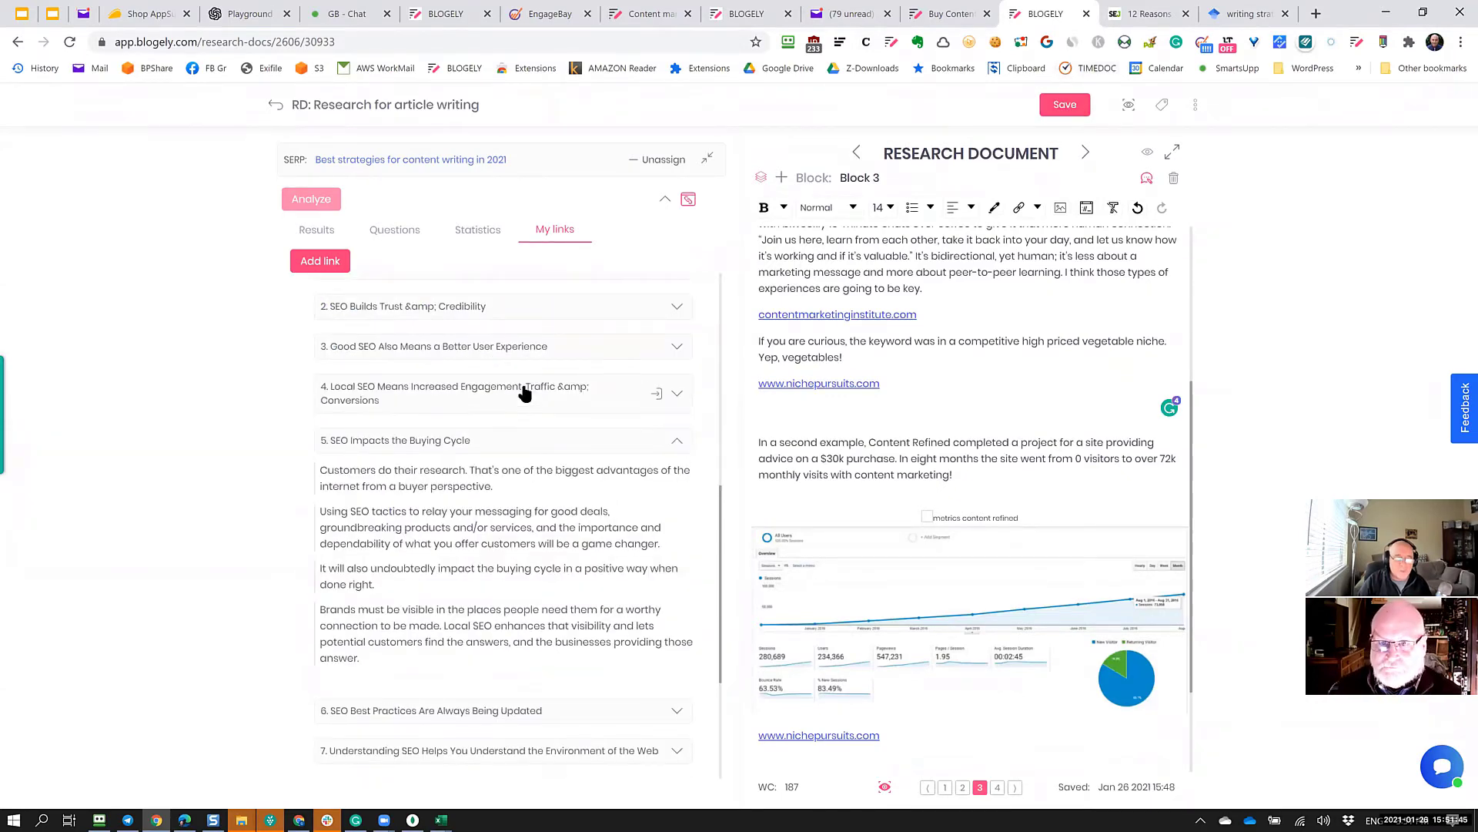
Check the options offered for the first saved link, "SEO Trends for 2021: Content Writing Strategies", and expand it to review its sections.
click(688, 303)
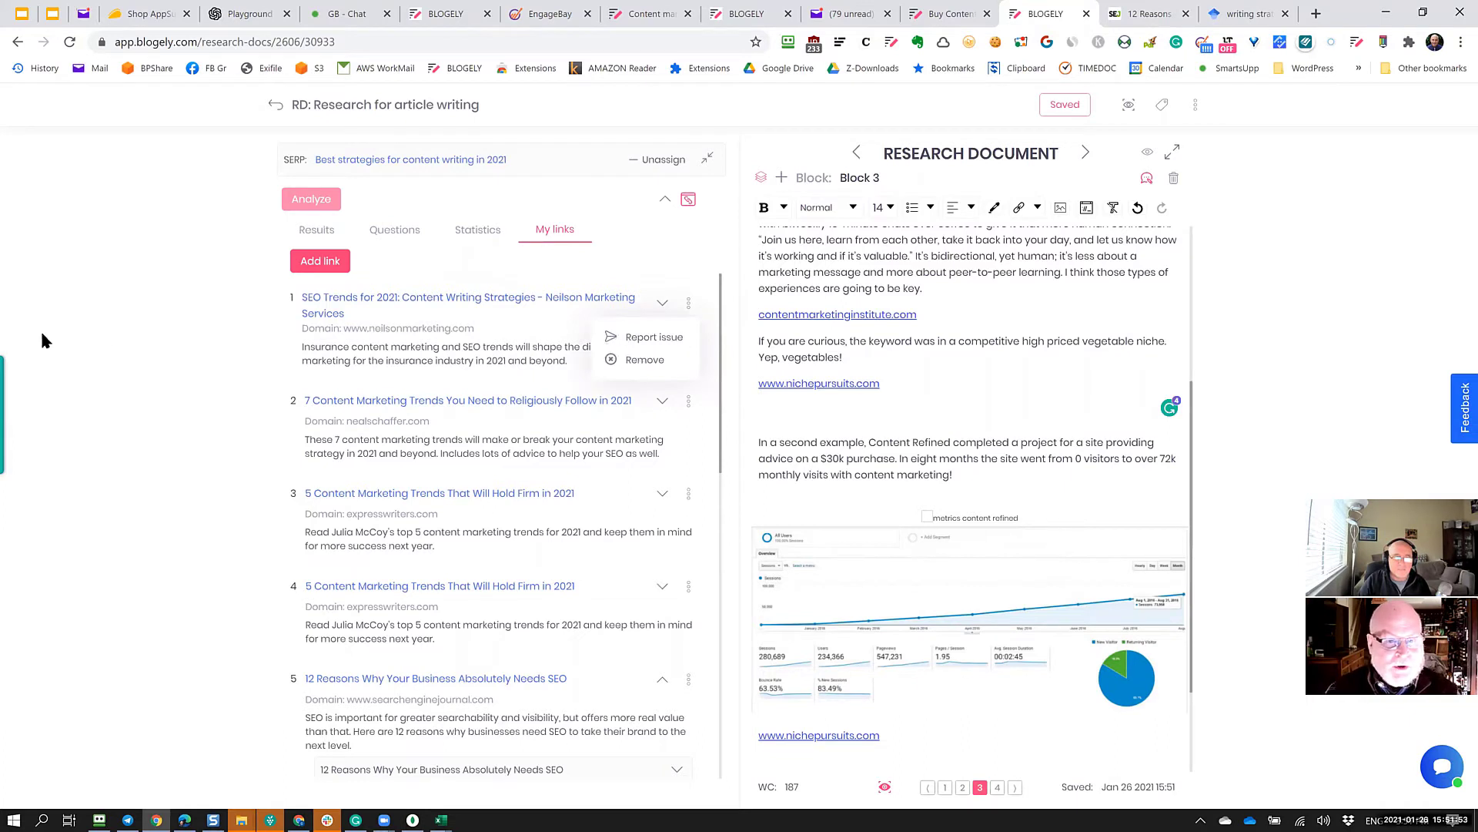
click(199, 374)
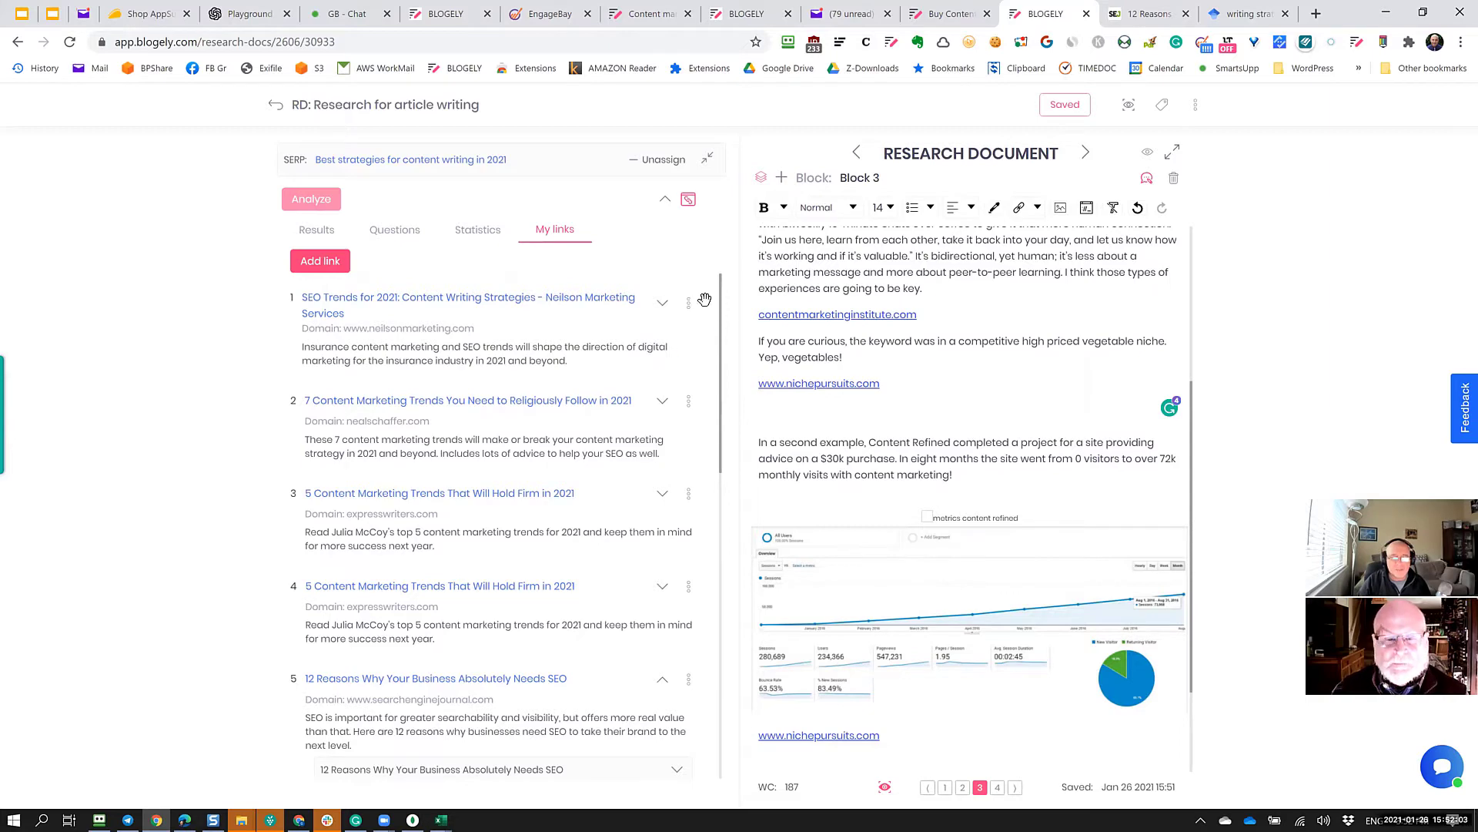
scroll(422, 393, down, 5)
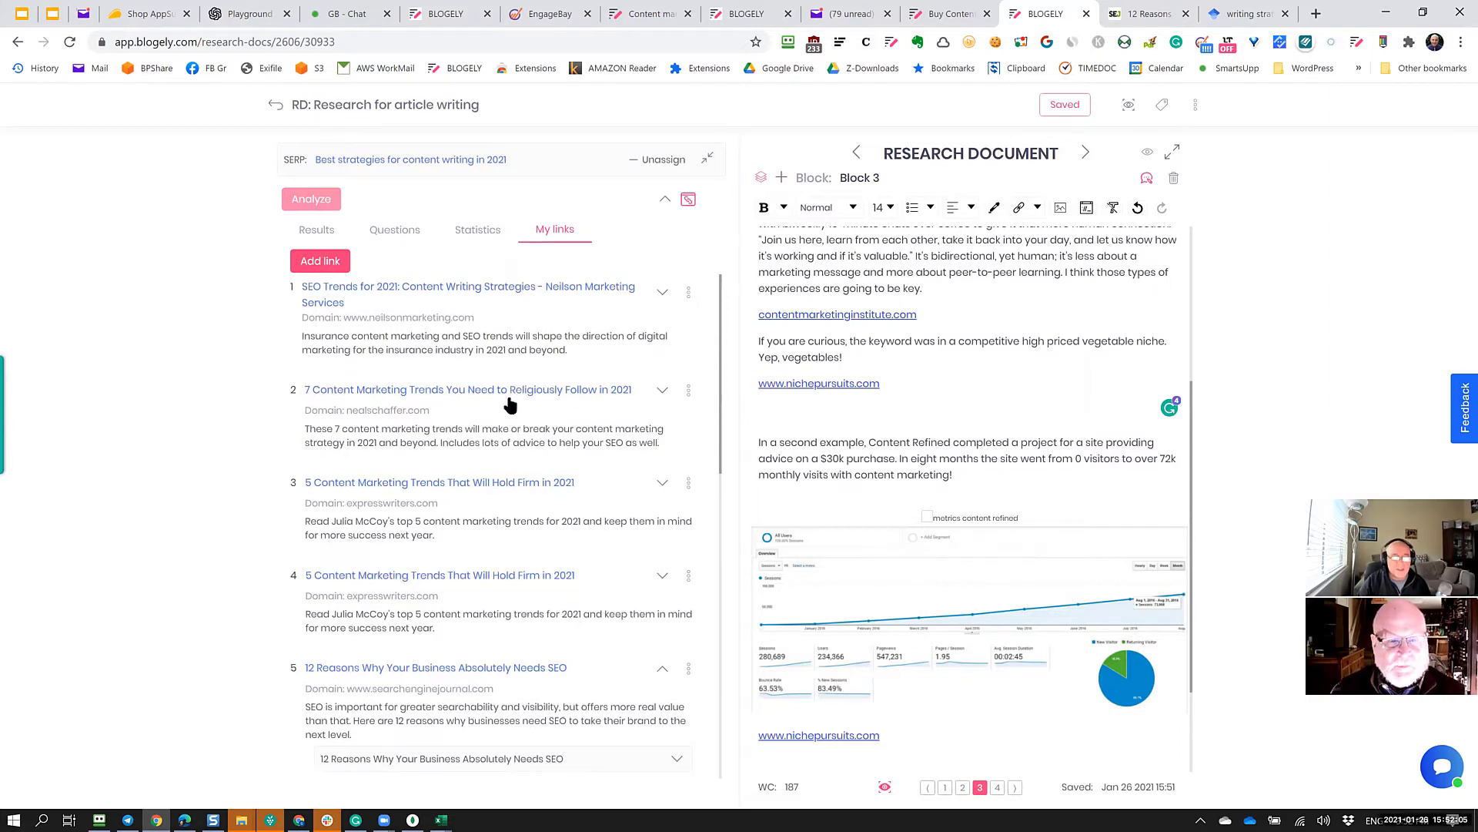
scroll(576, 574, up, 5)
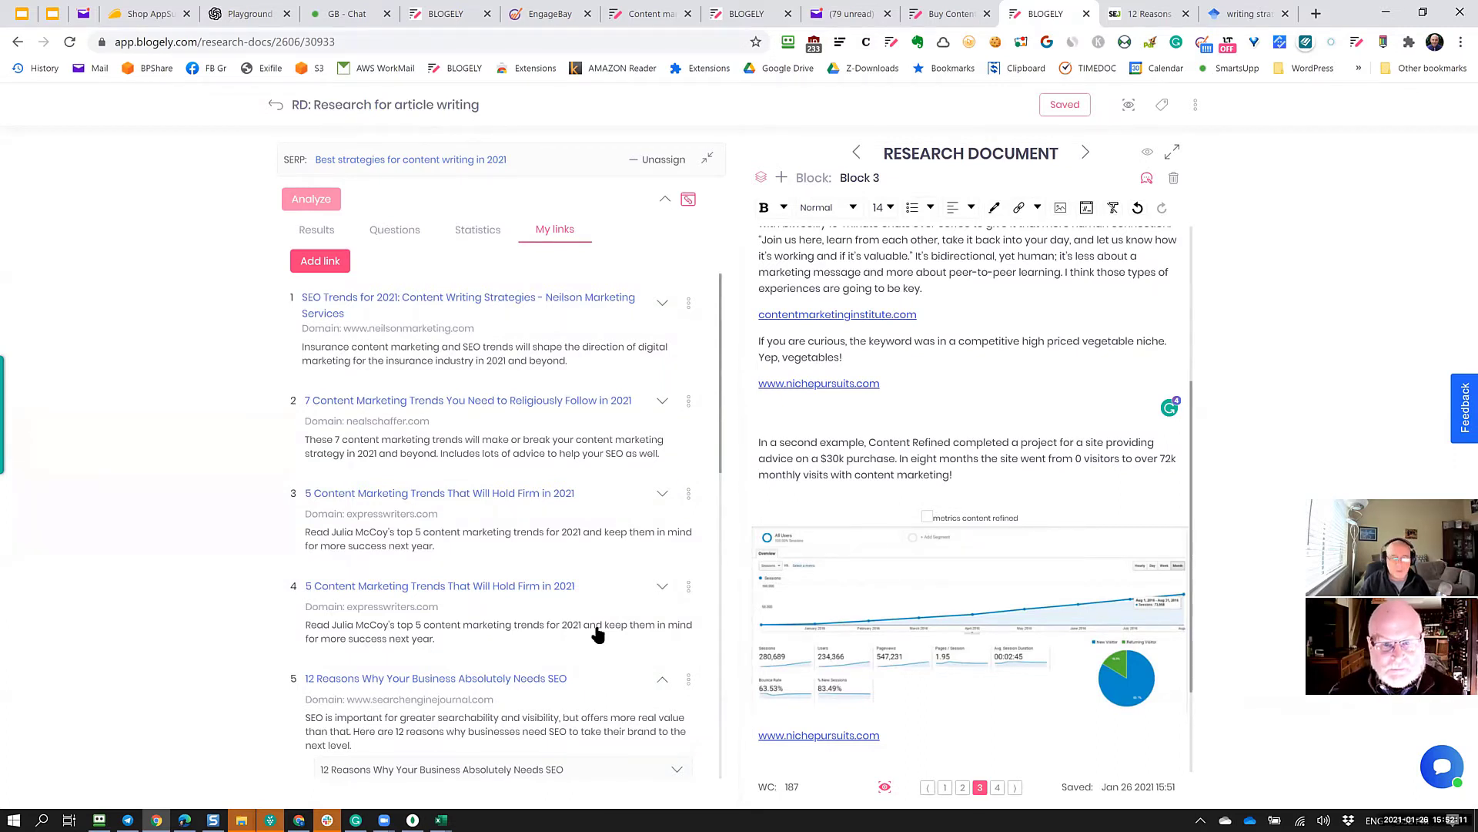
click(662, 304)
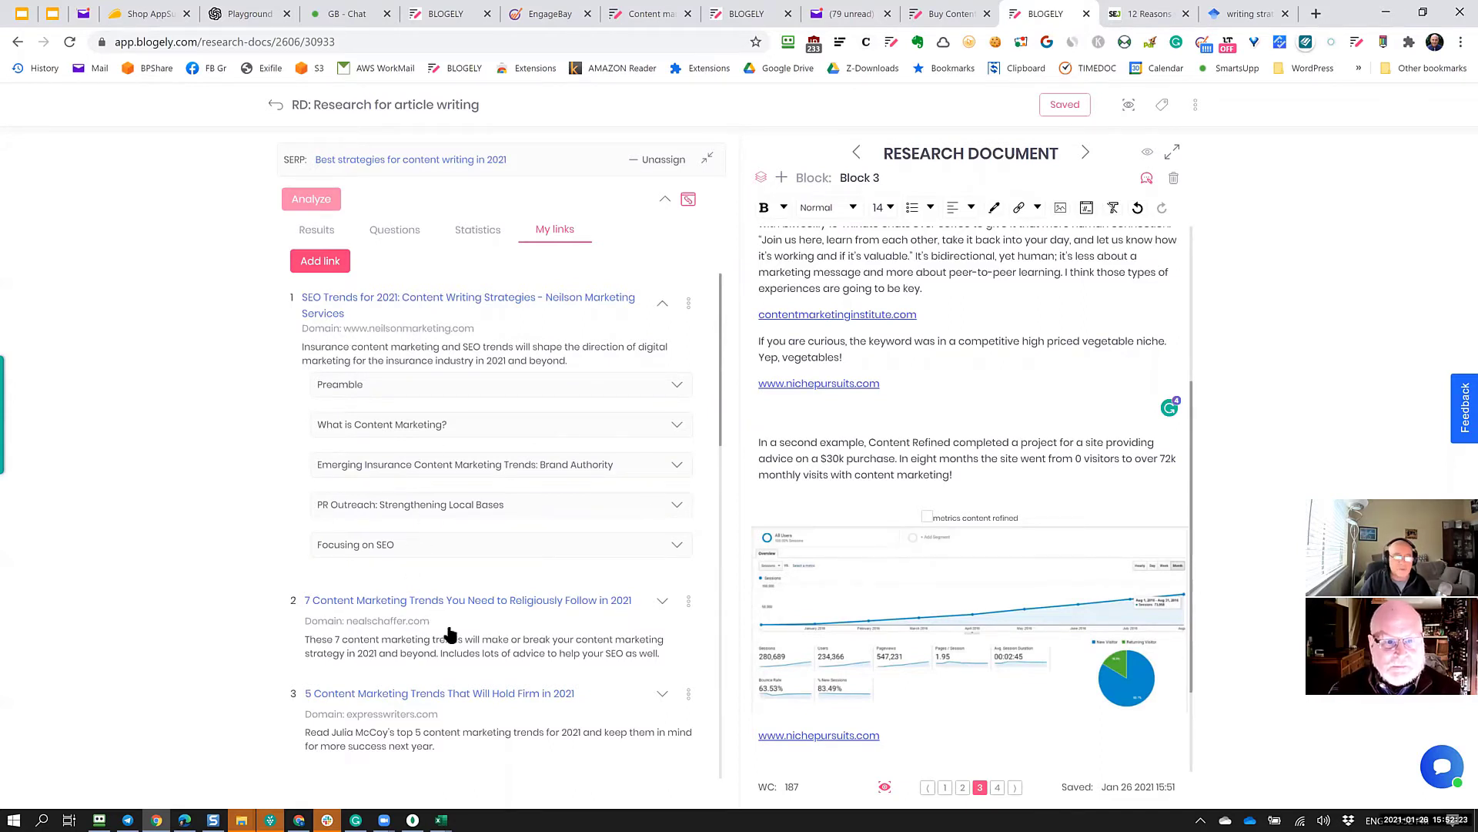
scroll(450, 634, down, 5)
scroll(452, 633, up, 5)
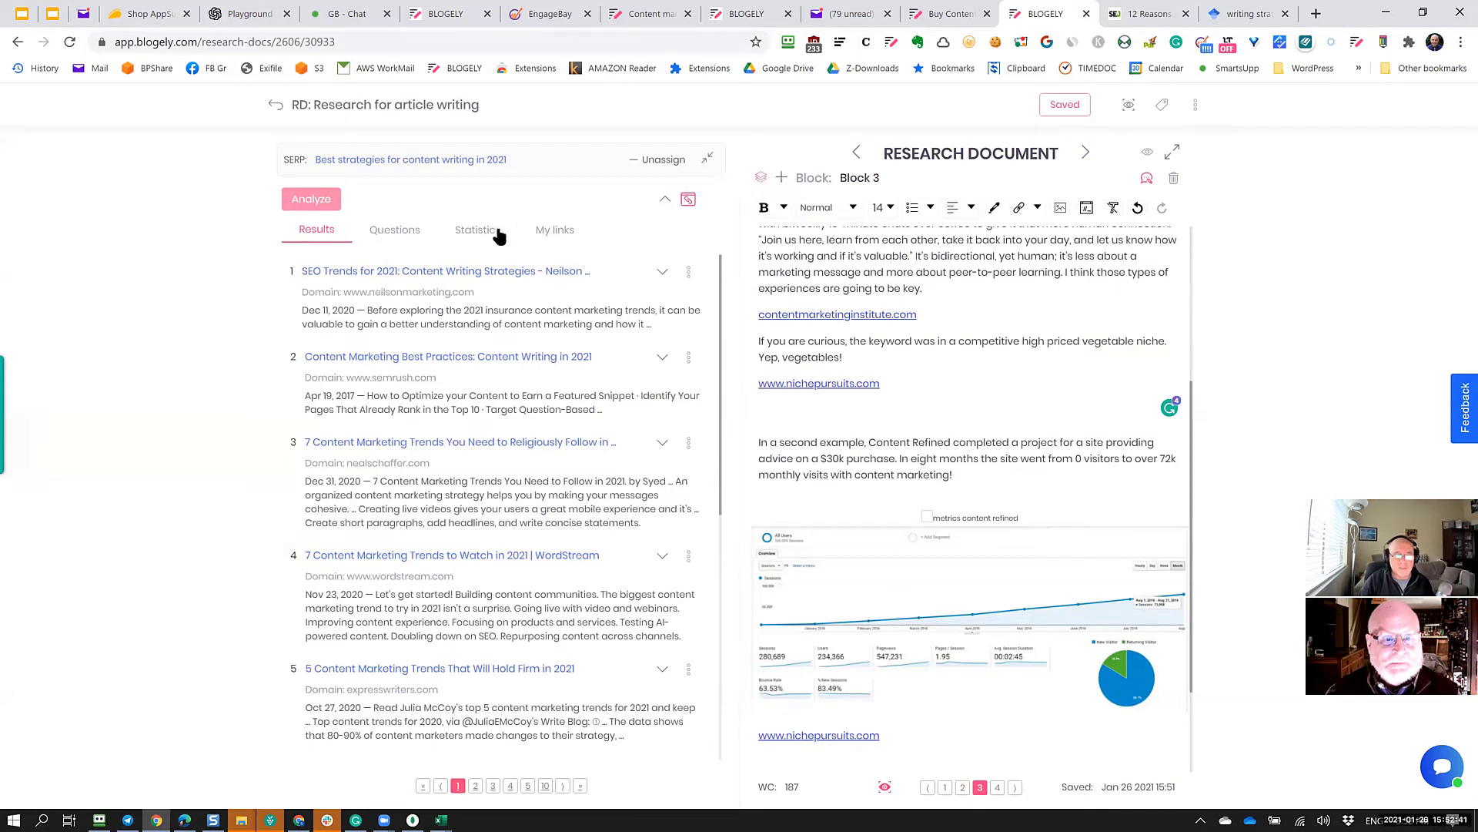
Examine the group #1 questions found for the SERP on best strategies for content writing in 2021.
click(397, 235)
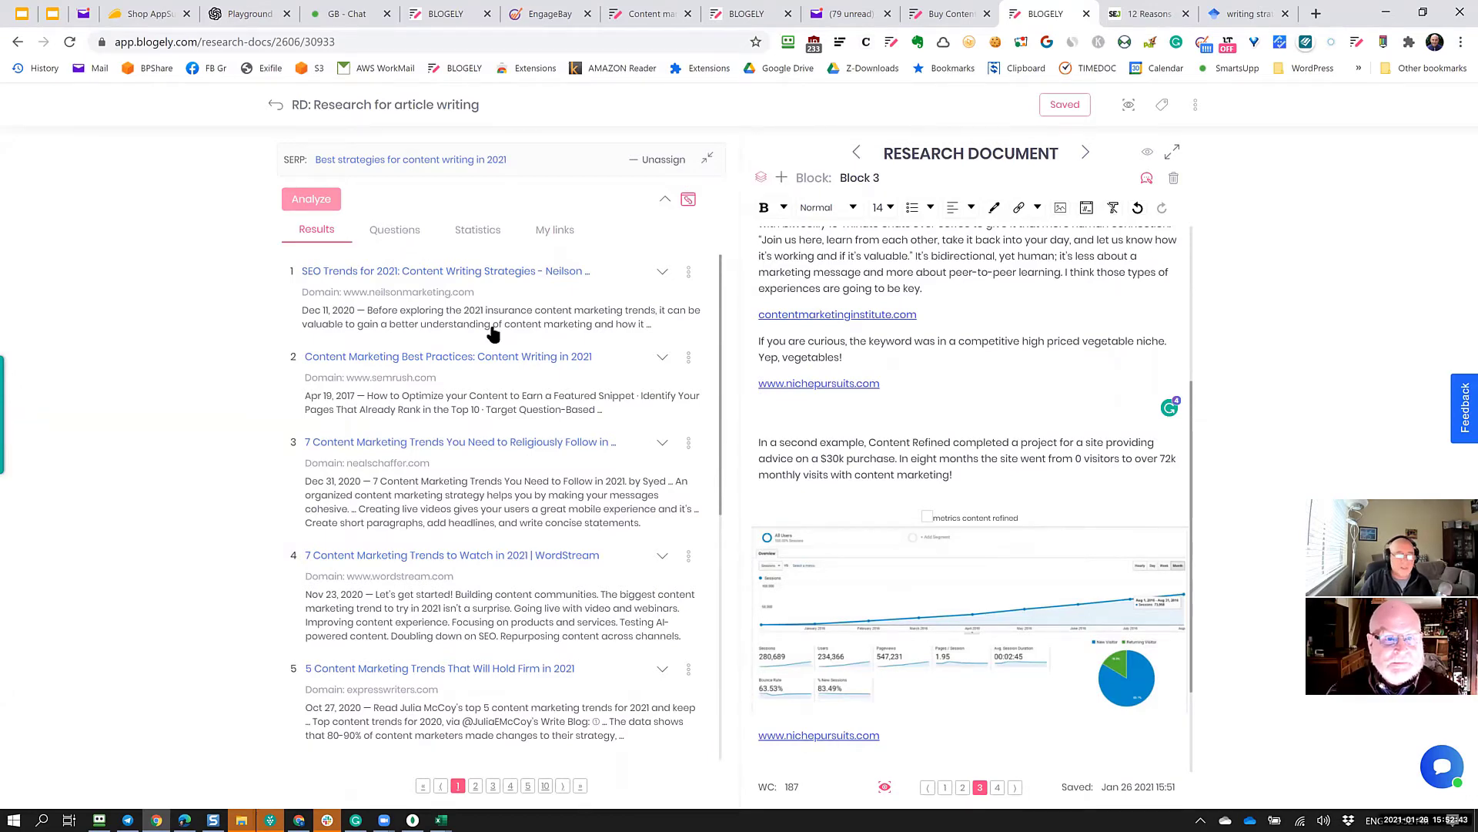
scroll(497, 362, down, 1)
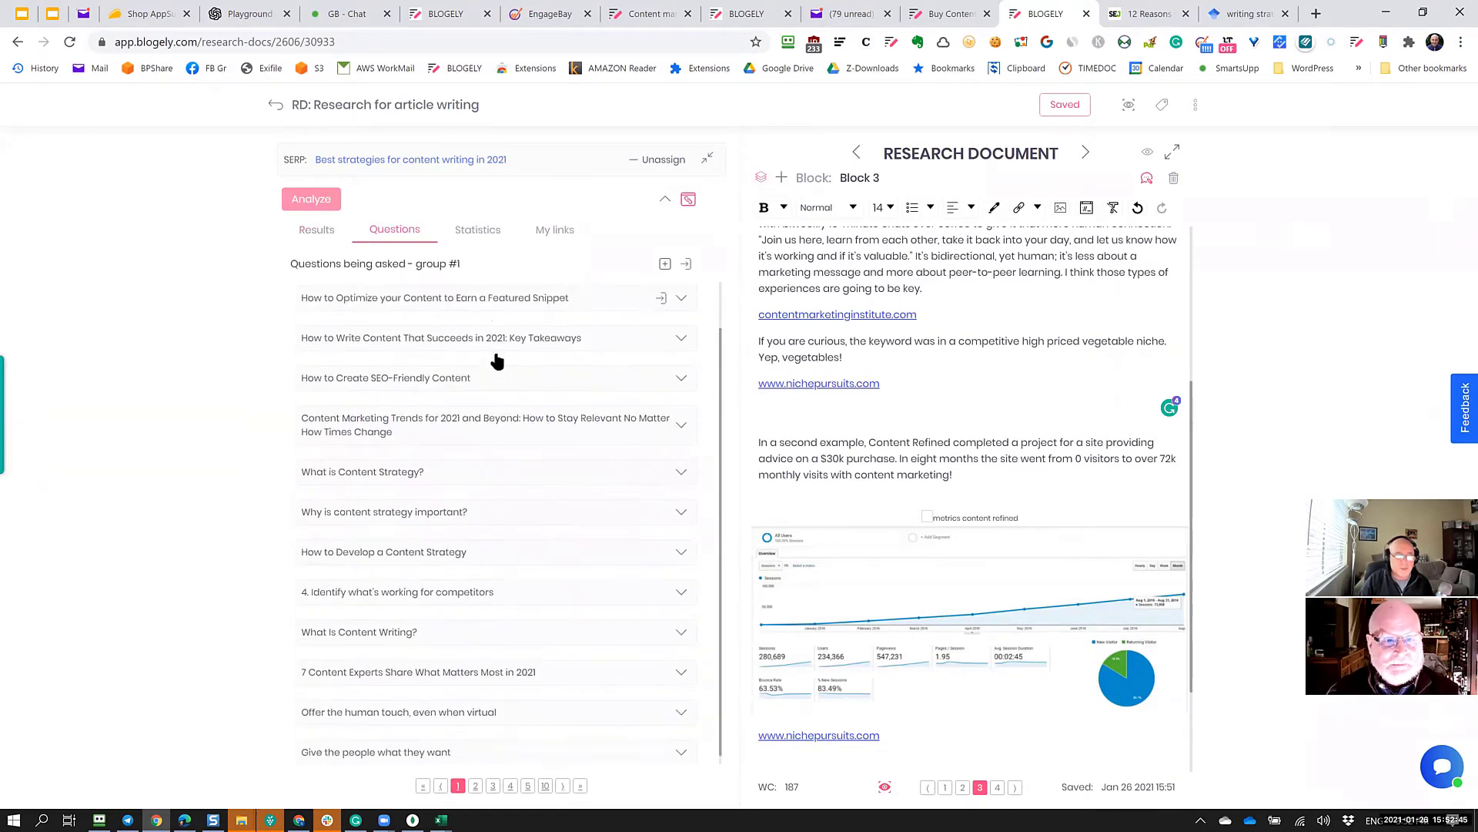
scroll(497, 362, up, 1)
scroll(496, 362, down, 1)
scroll(497, 362, up, 1)
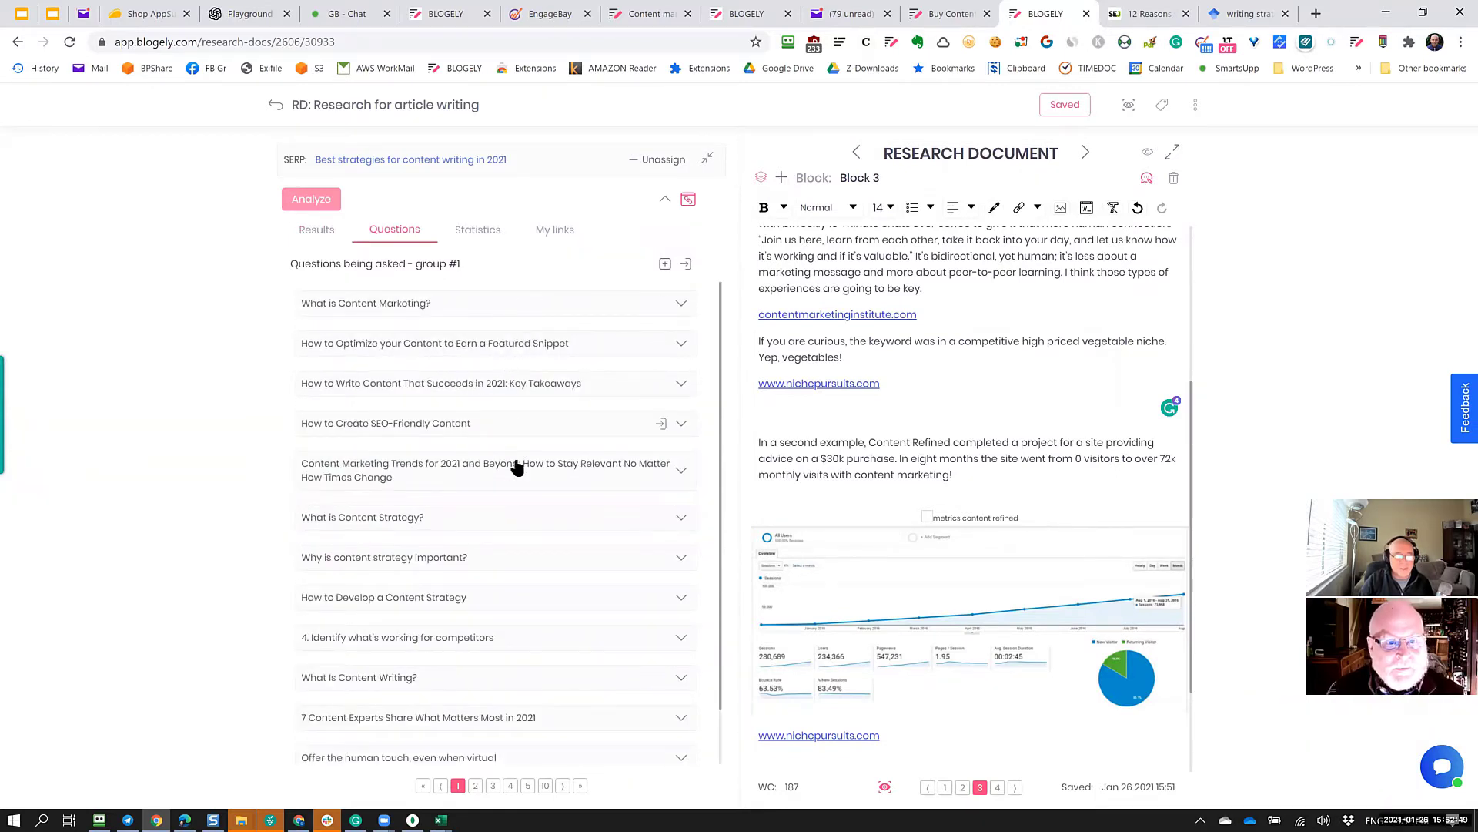
scroll(517, 377, down, 2)
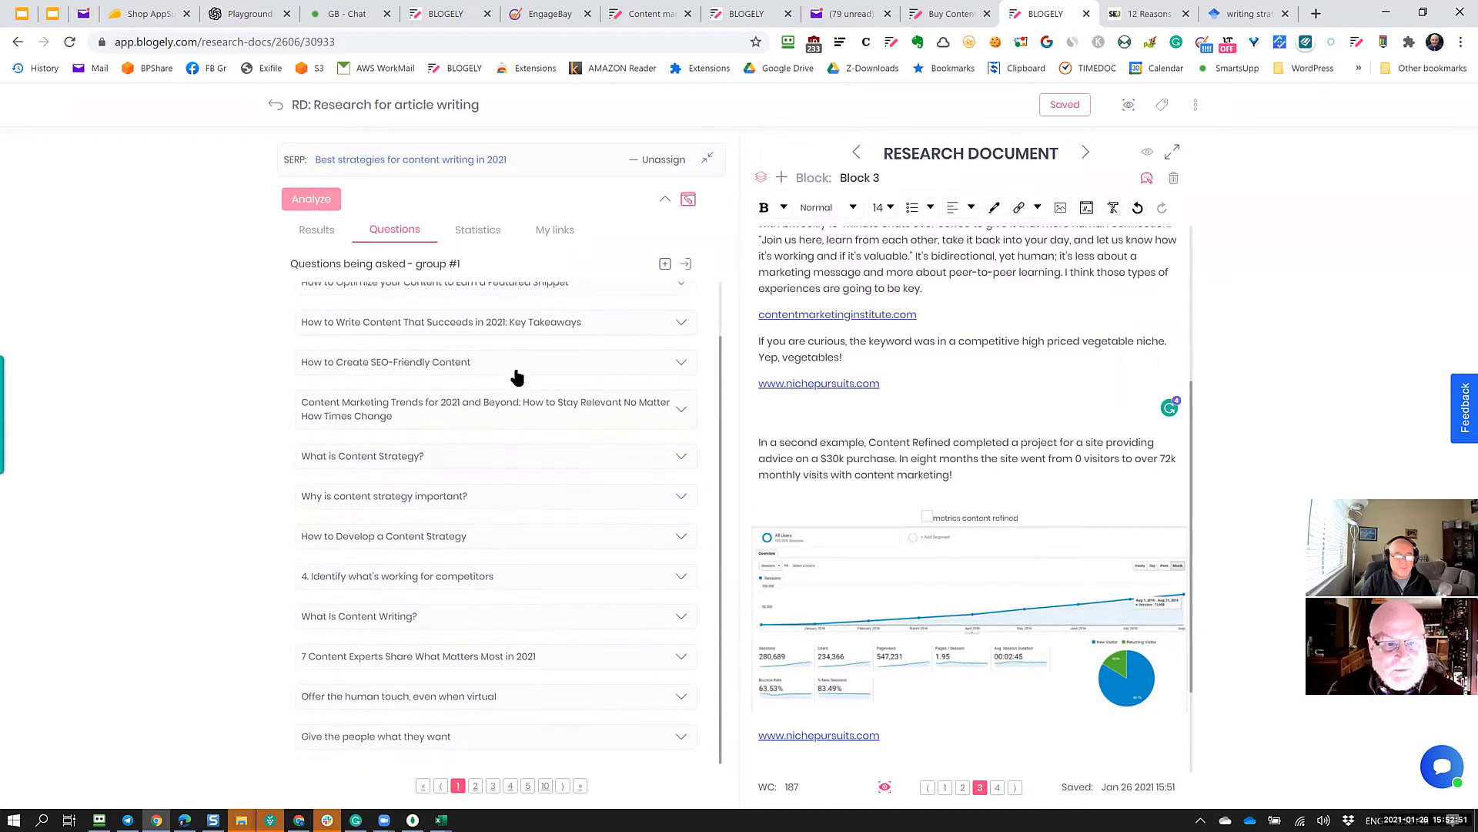
scroll(518, 372, up, 2)
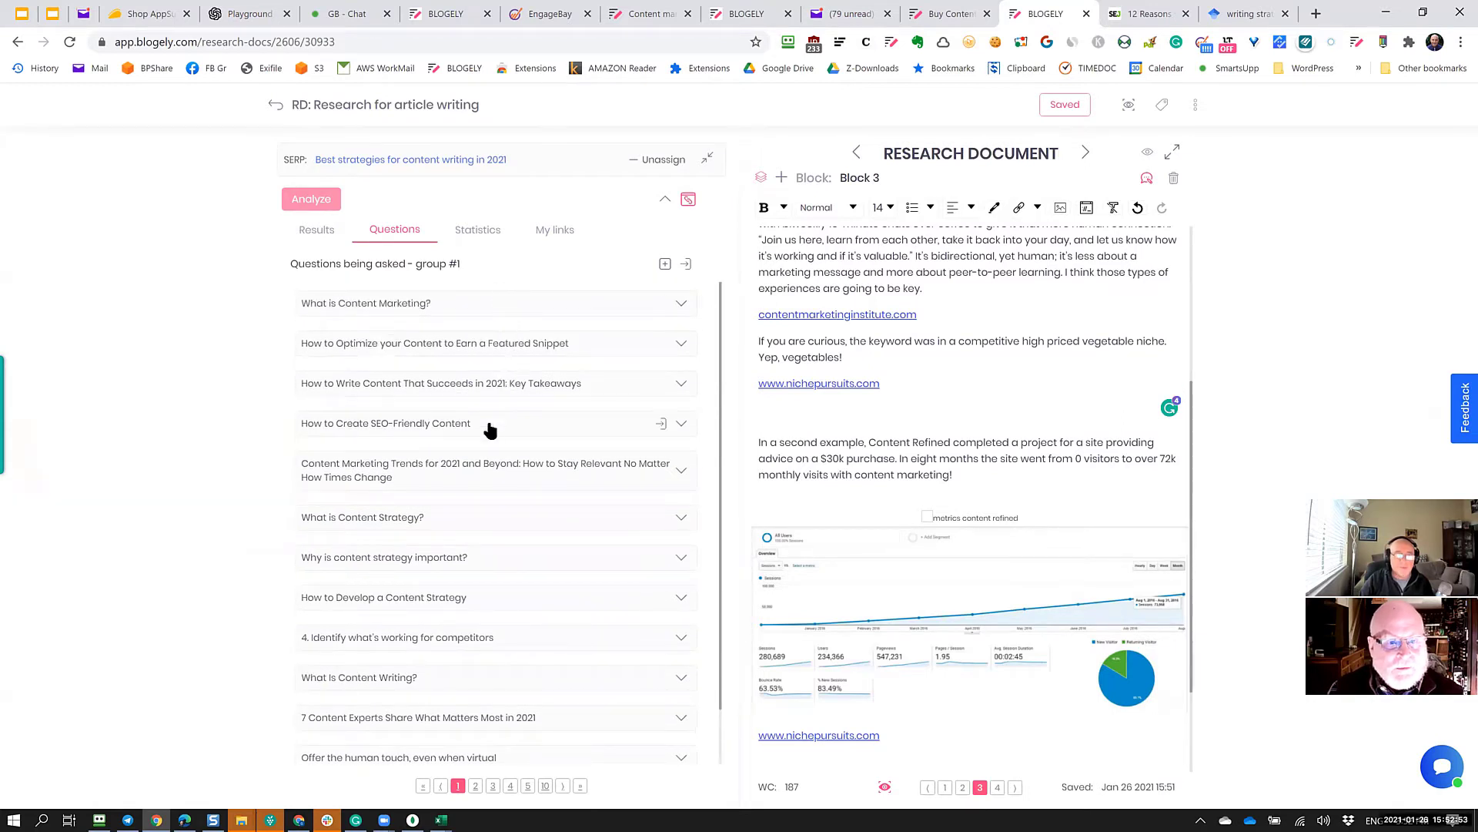
scroll(489, 429, down, 1)
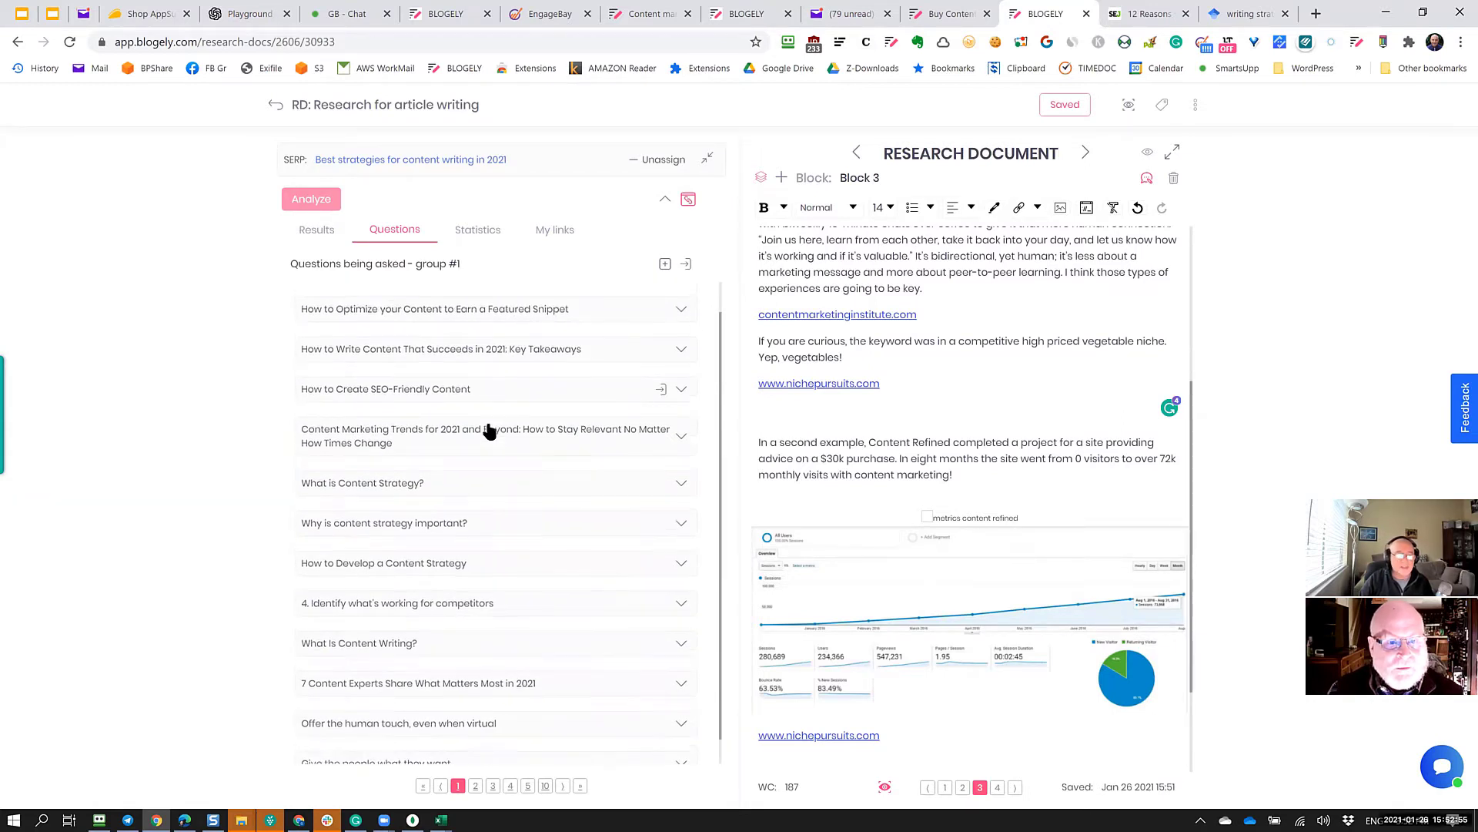
scroll(488, 429, up, 1)
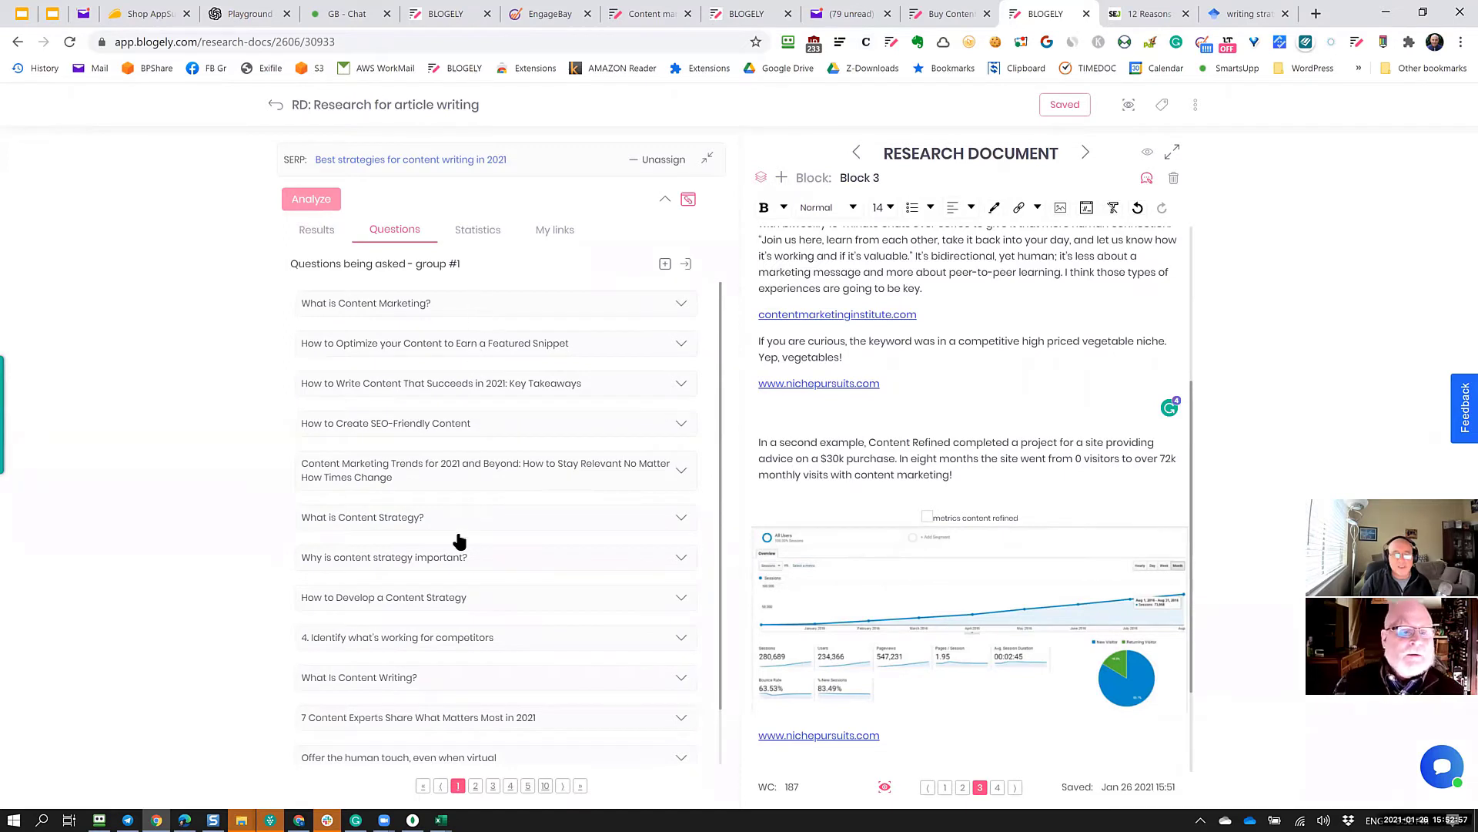
scroll(459, 541, down, 1)
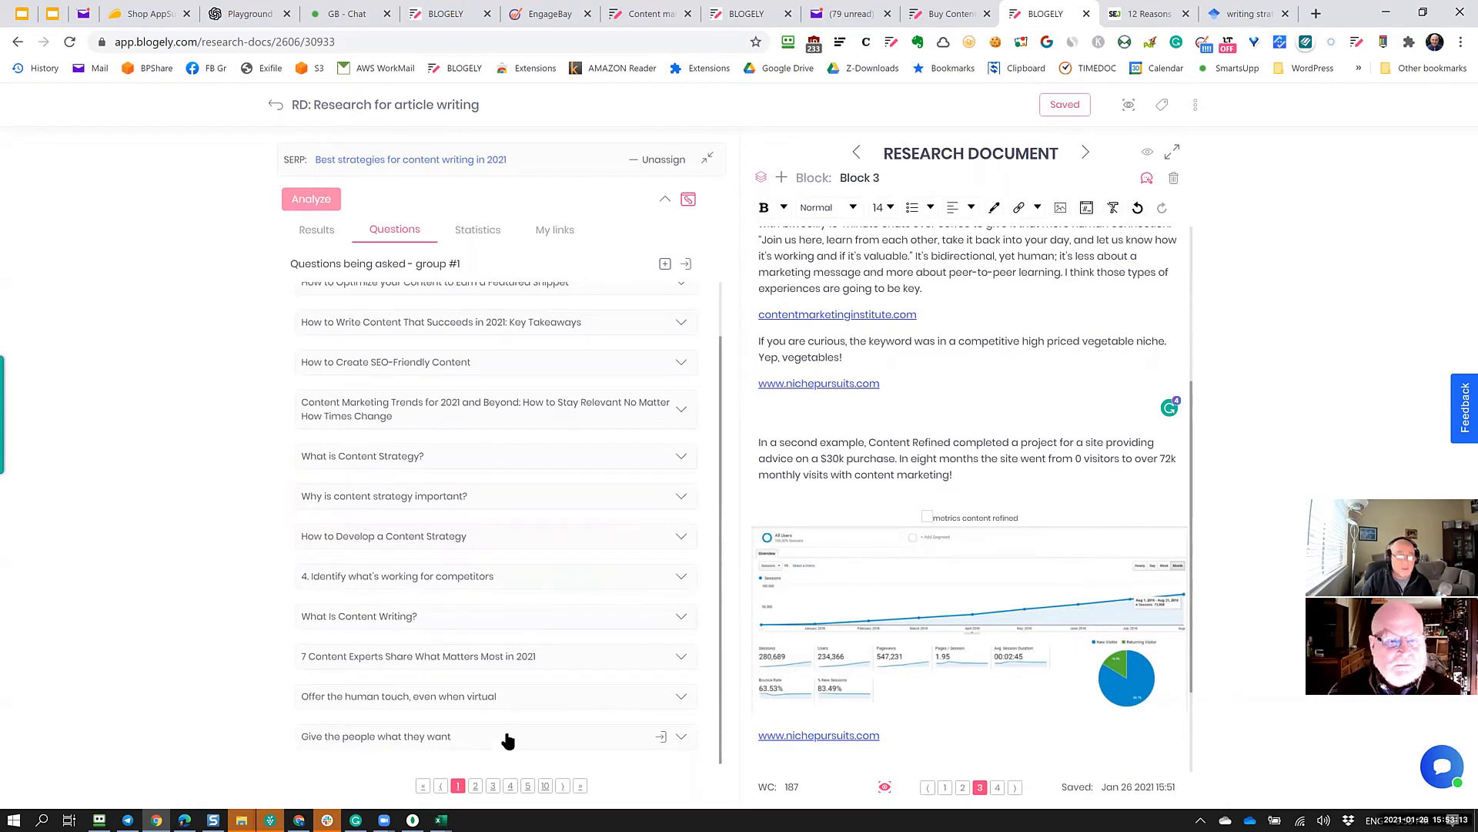
scroll(509, 739, up, 1)
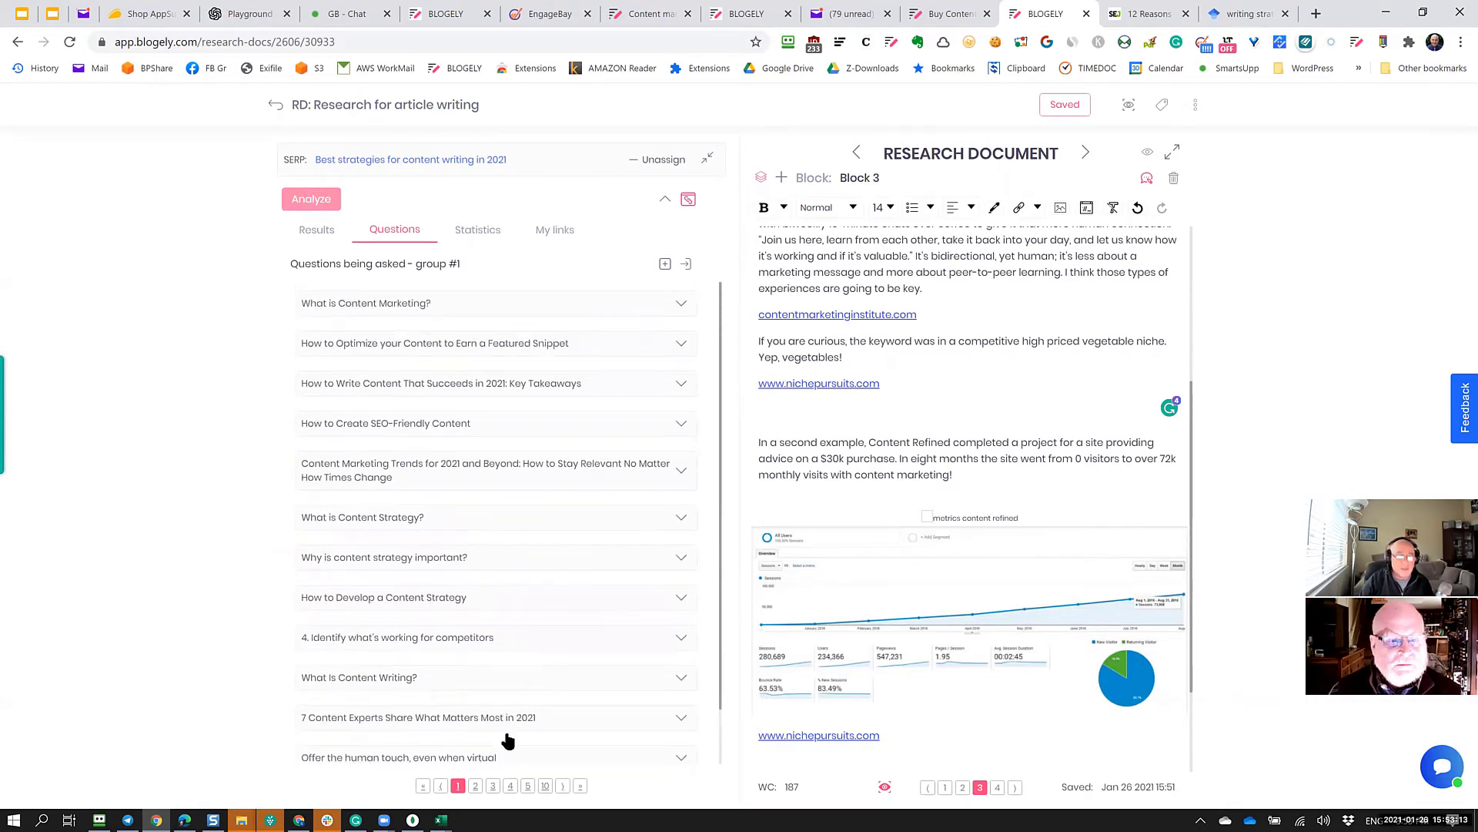
Expand the questions "What is Content Marketing?" and "How to Optimize your Content to Earn a Featured Snippet" to read their answers, collapsing the first one.
click(559, 307)
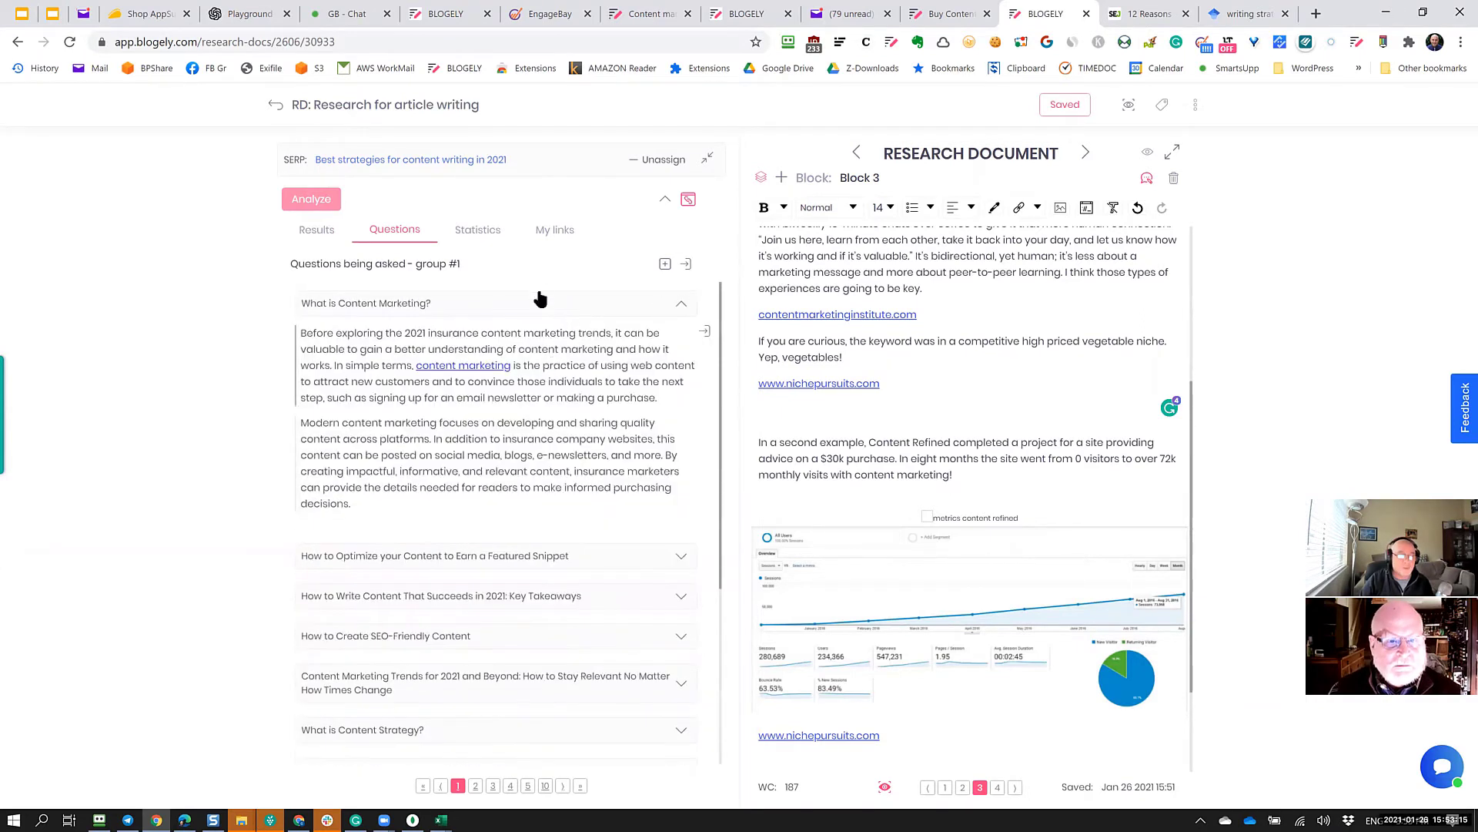
click(607, 559)
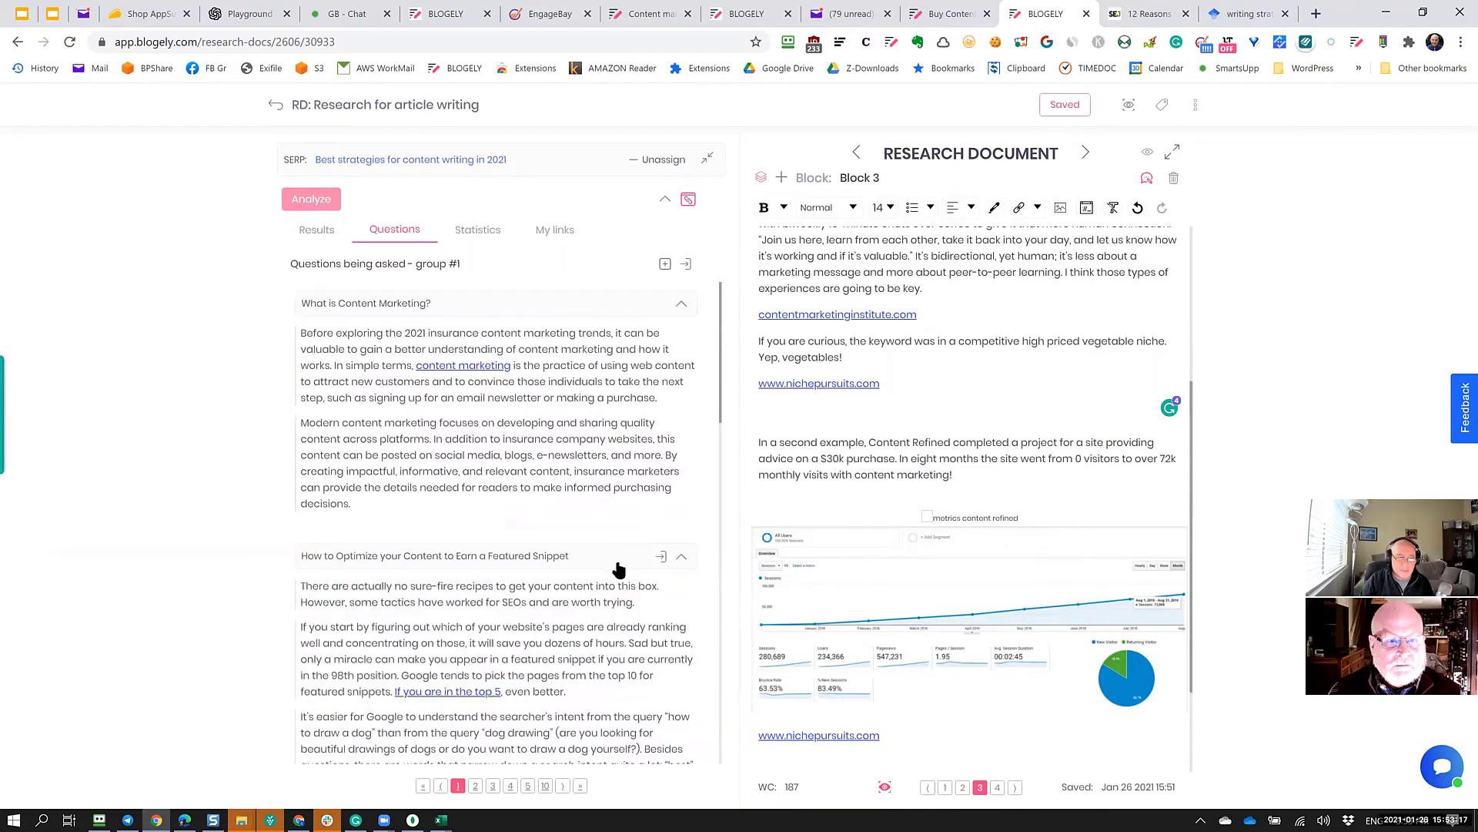
click(607, 308)
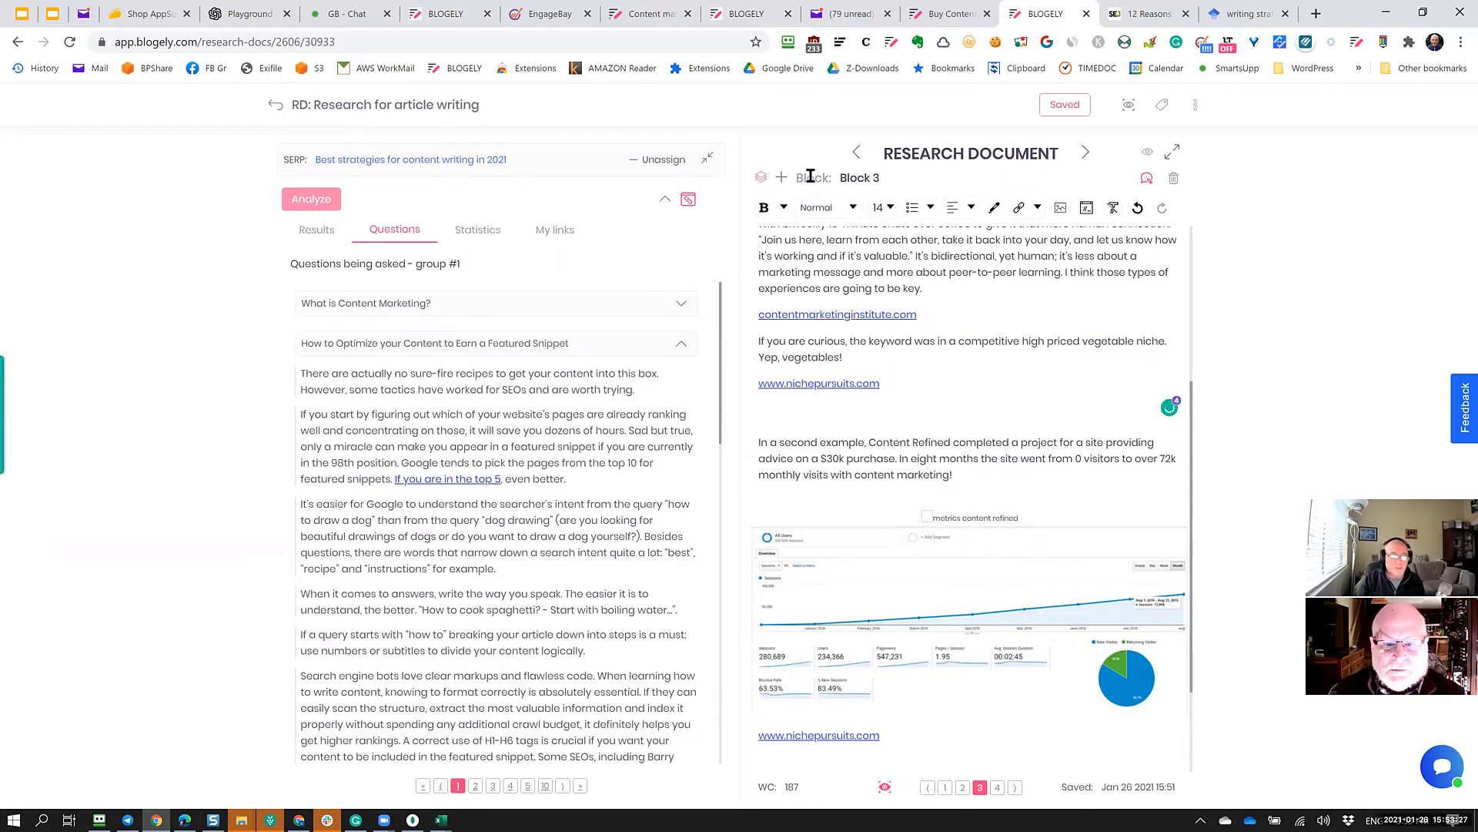
Create a new block named "Questions" in the research document.
click(781, 177)
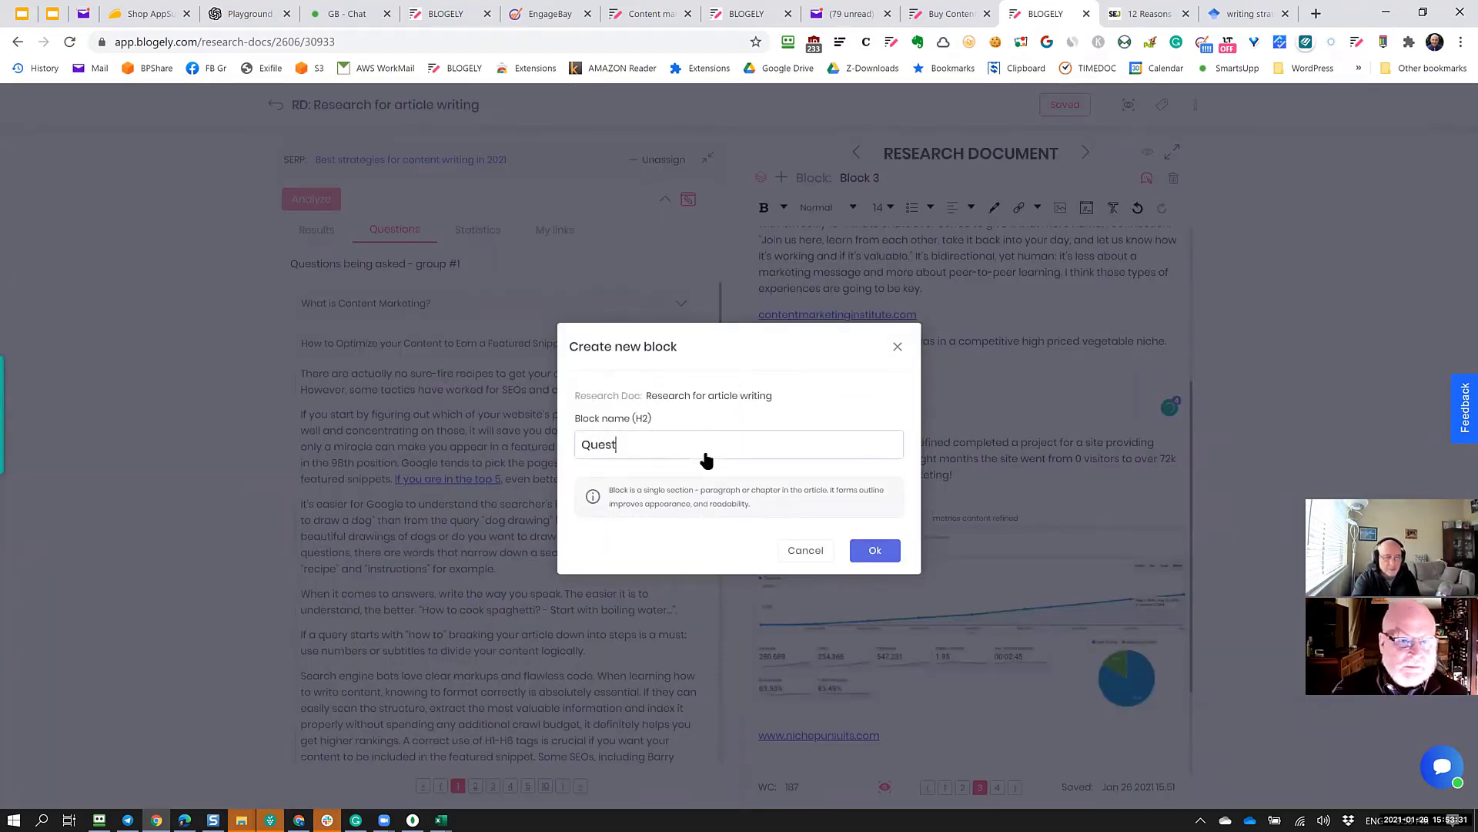
text(Questons)
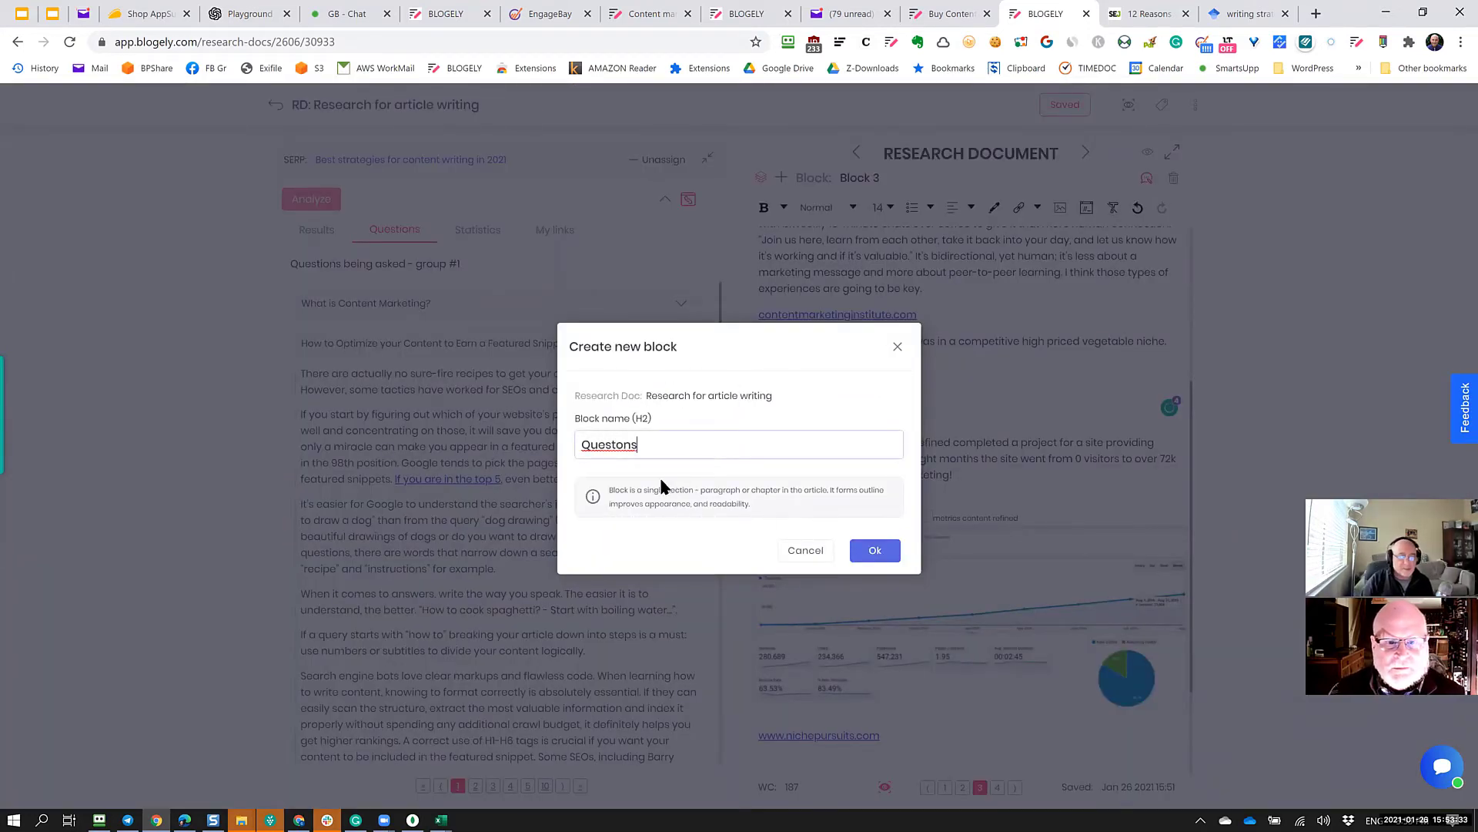
key(BackSpace)
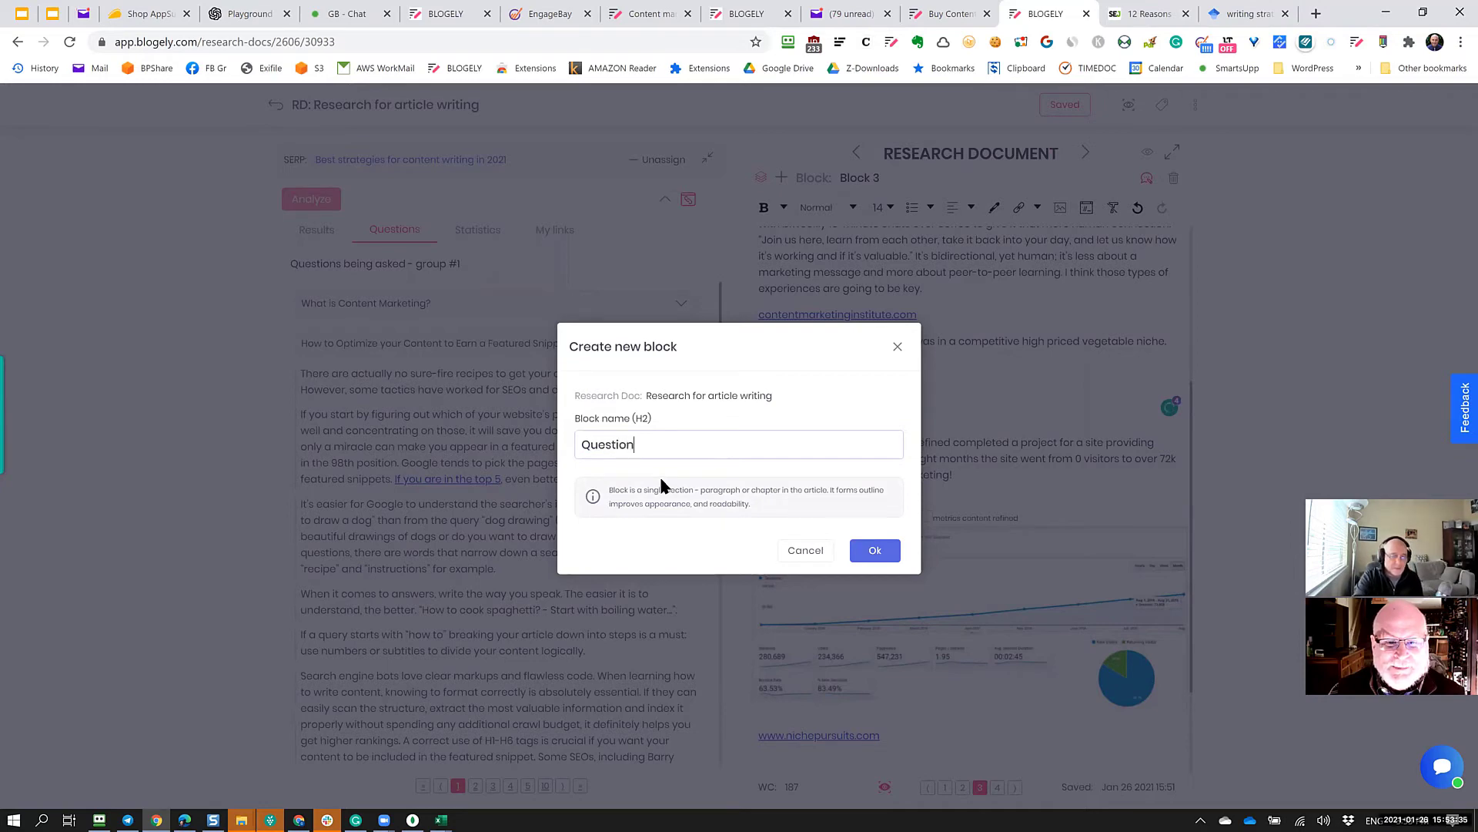
click(885, 551)
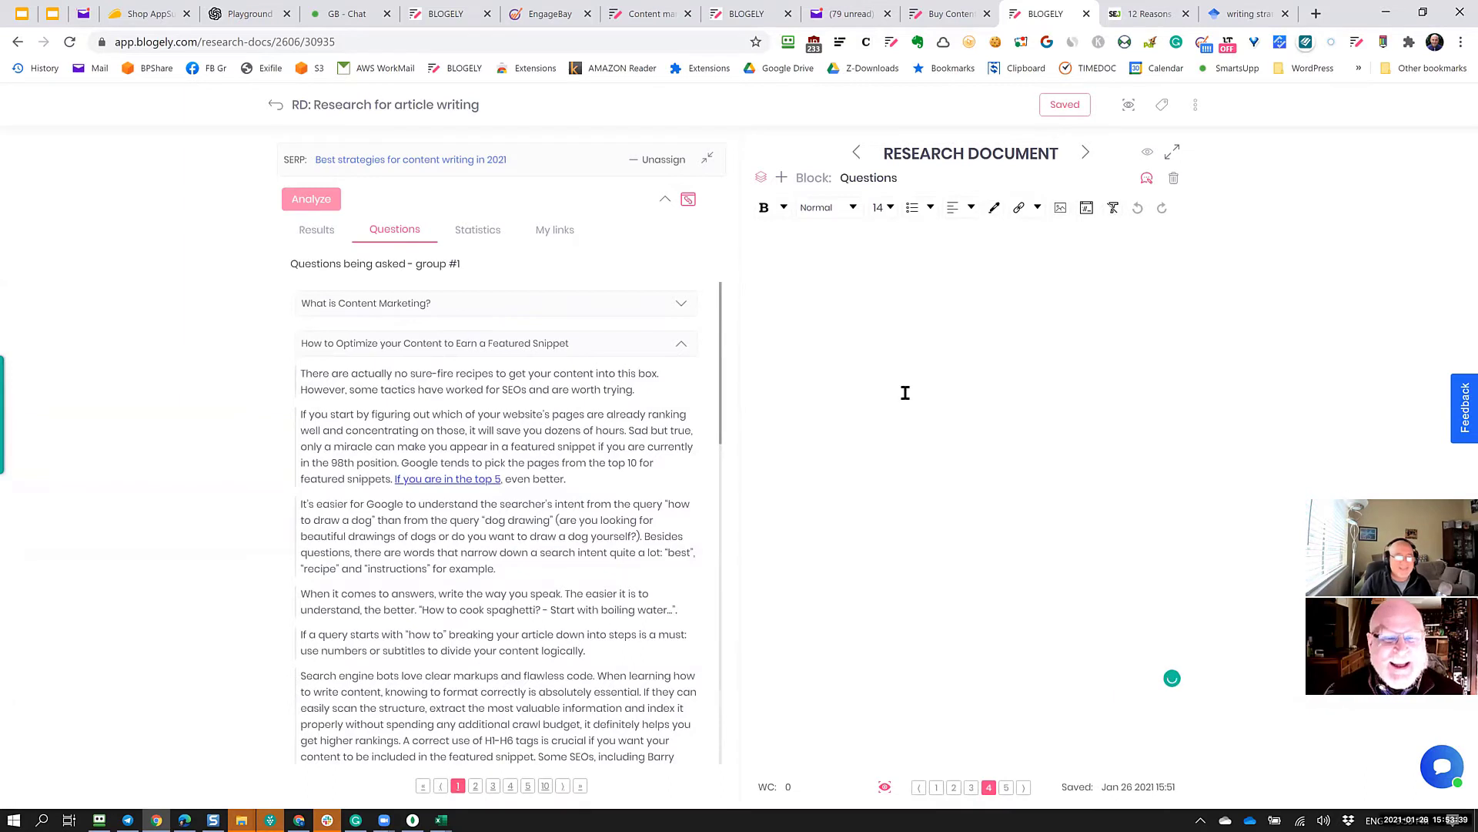
Insert all group #1 questions into the empty Questions block and save it.
click(873, 262)
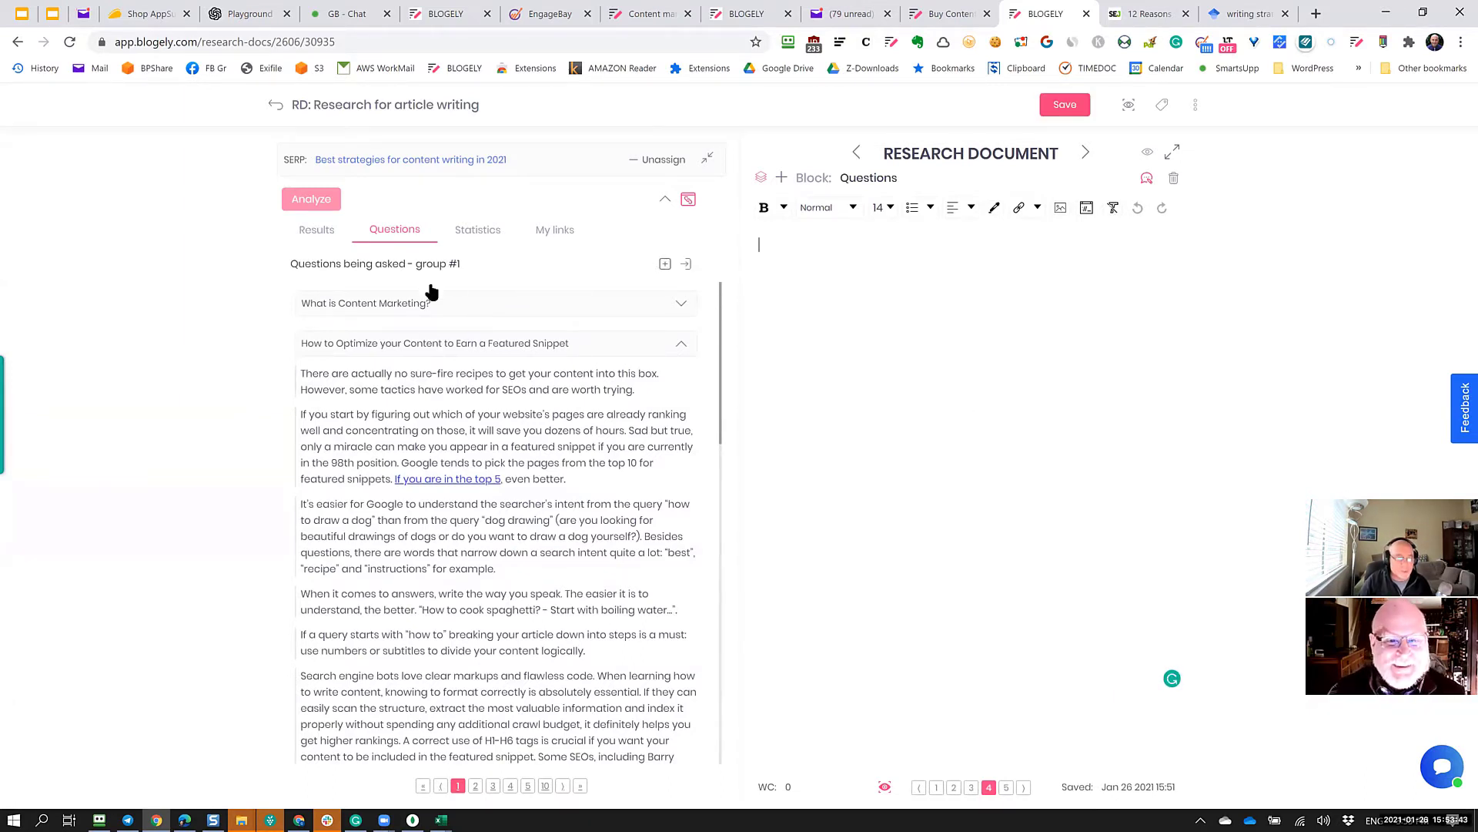
click(681, 343)
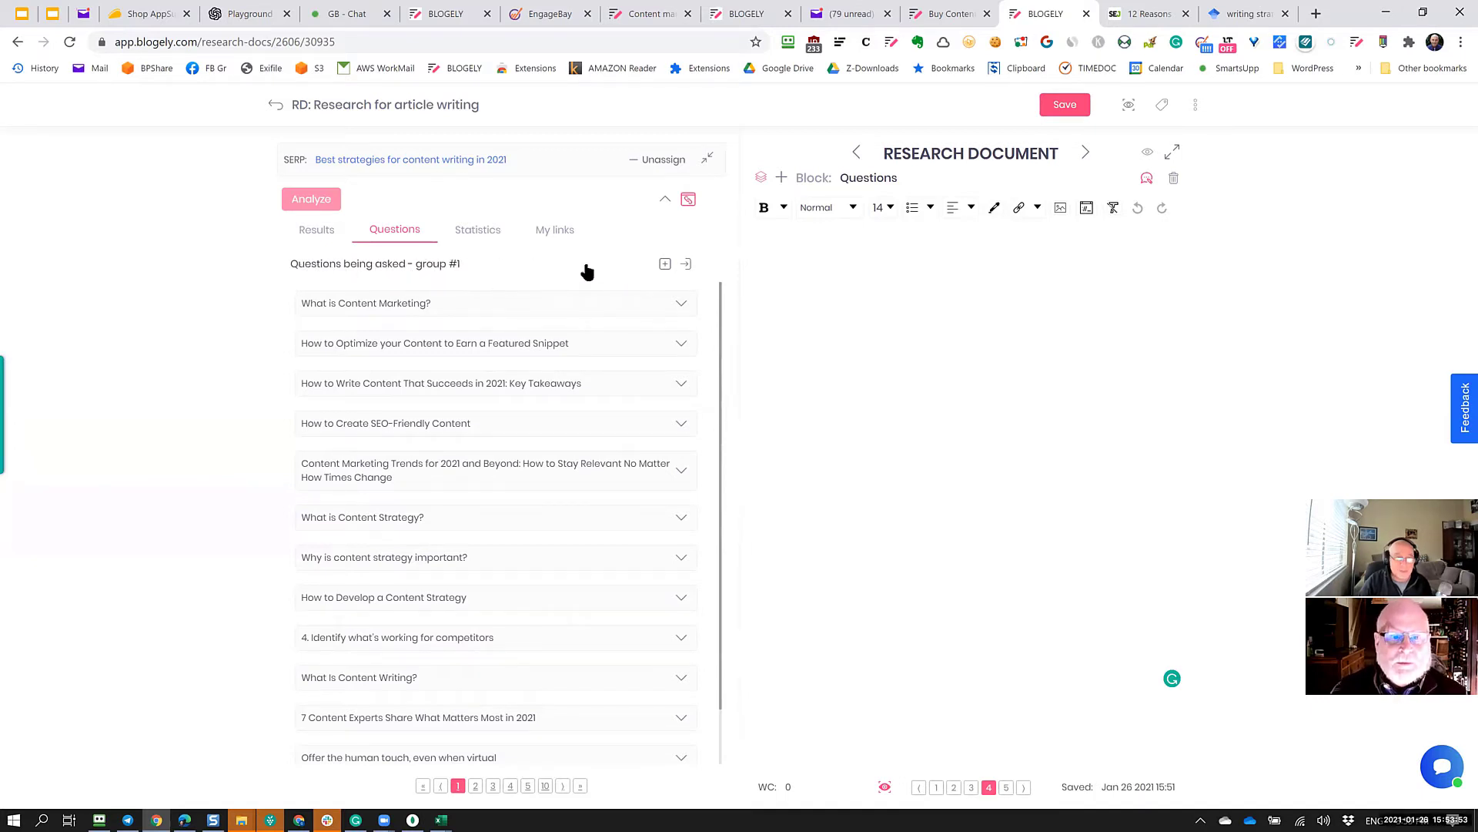
click(686, 265)
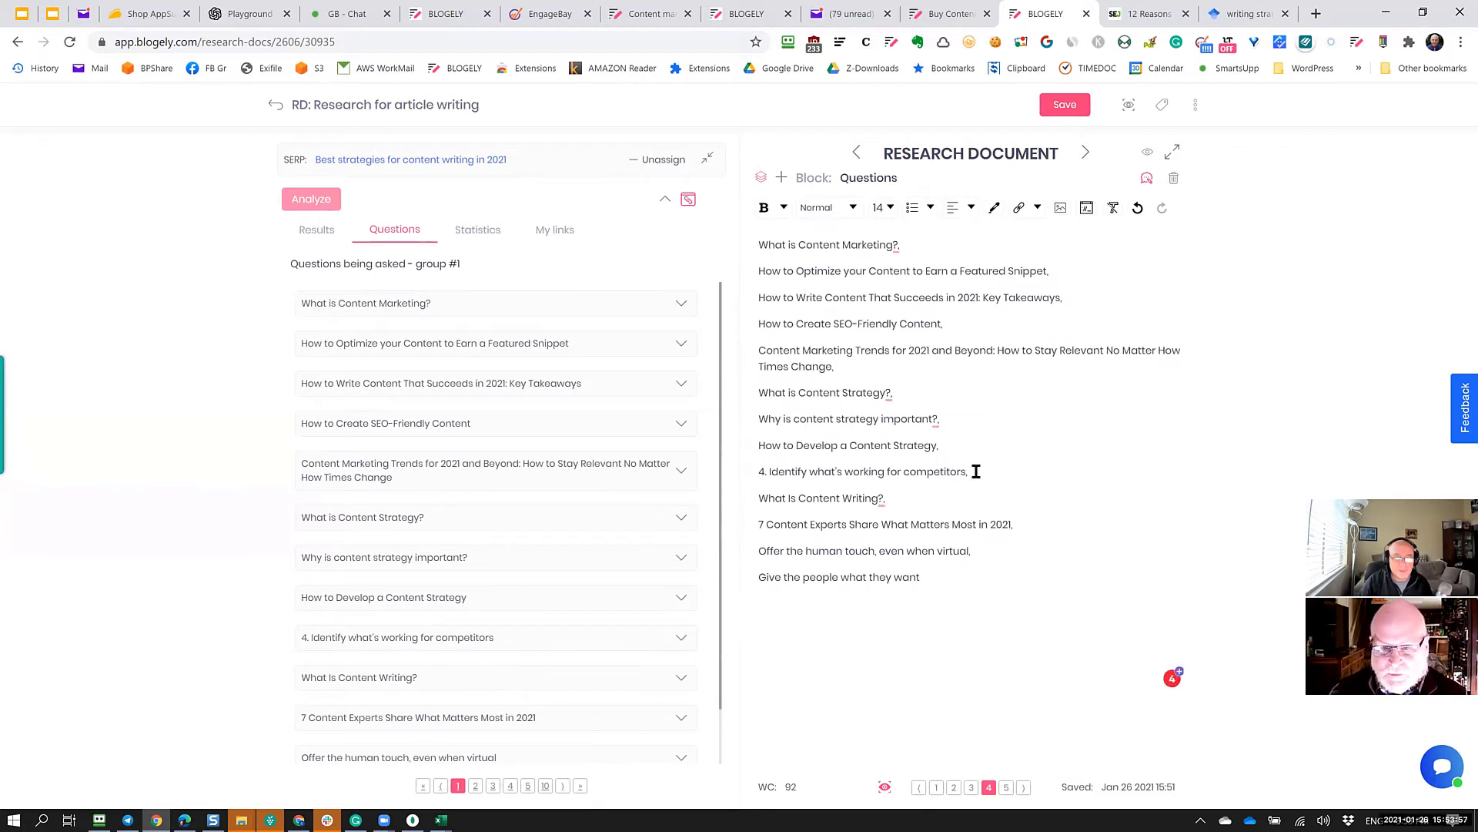
click(1065, 107)
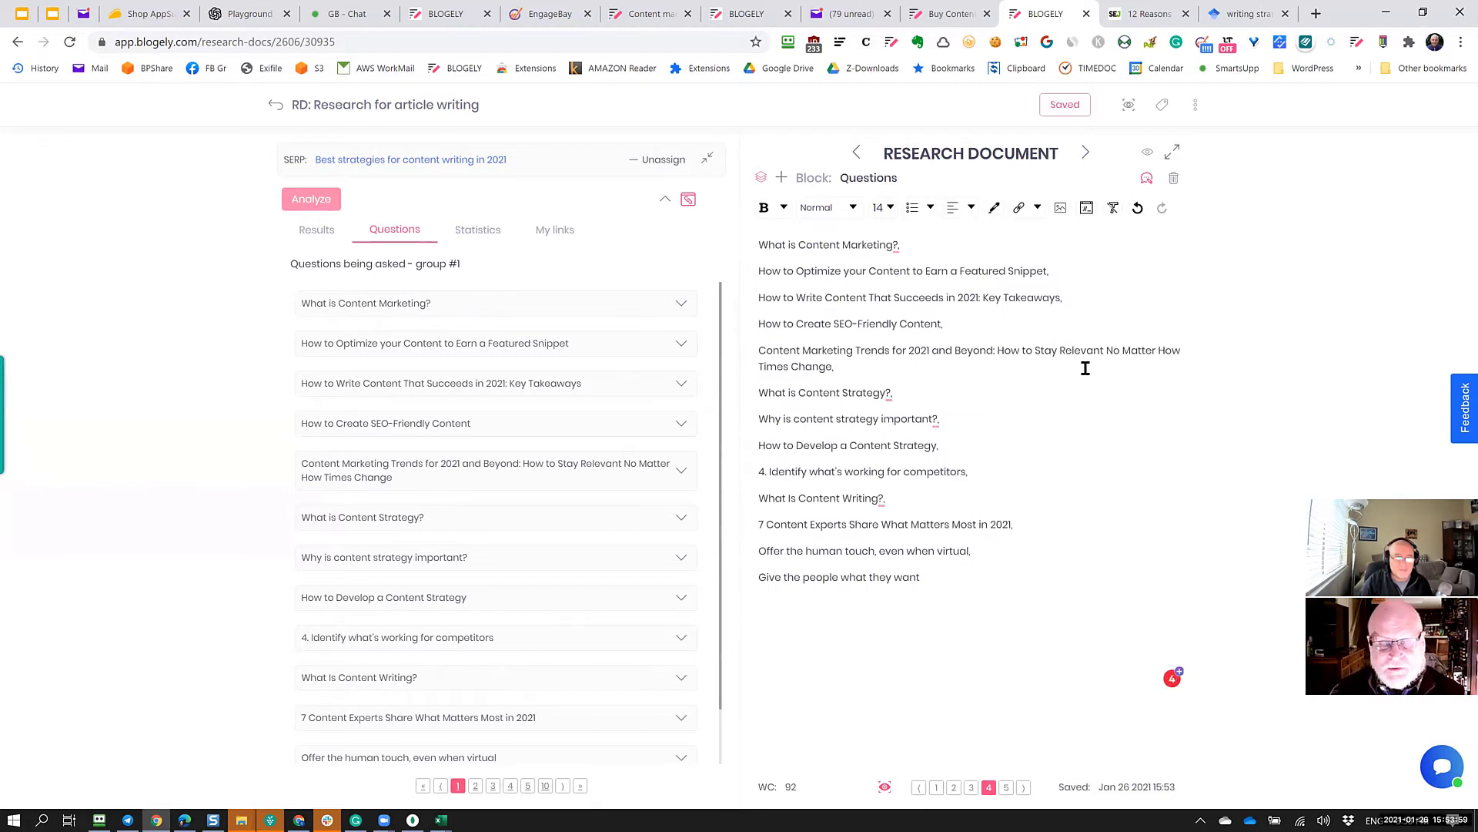
scroll(534, 470, down, 2)
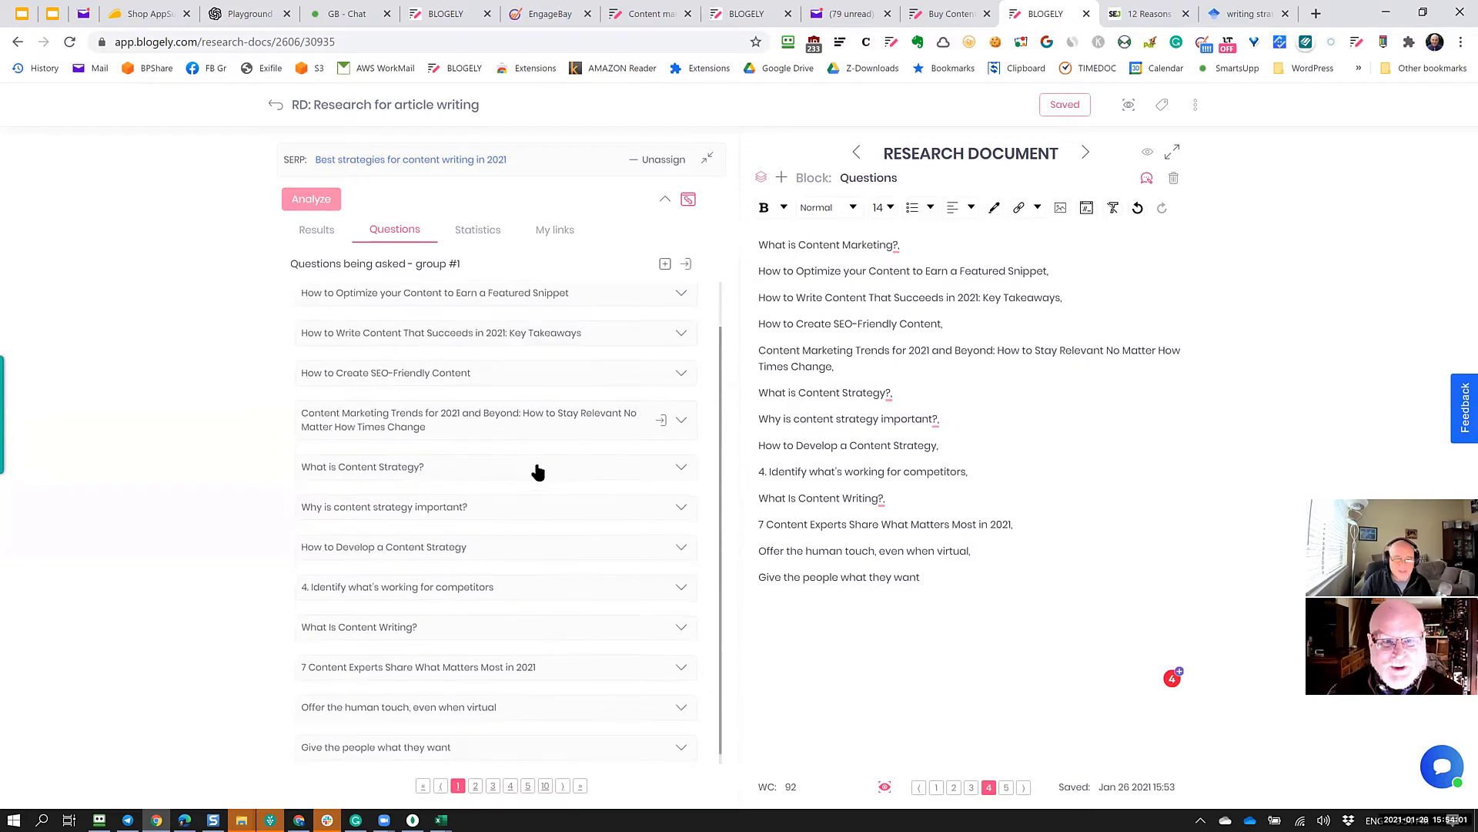
scroll(537, 462, up, 2)
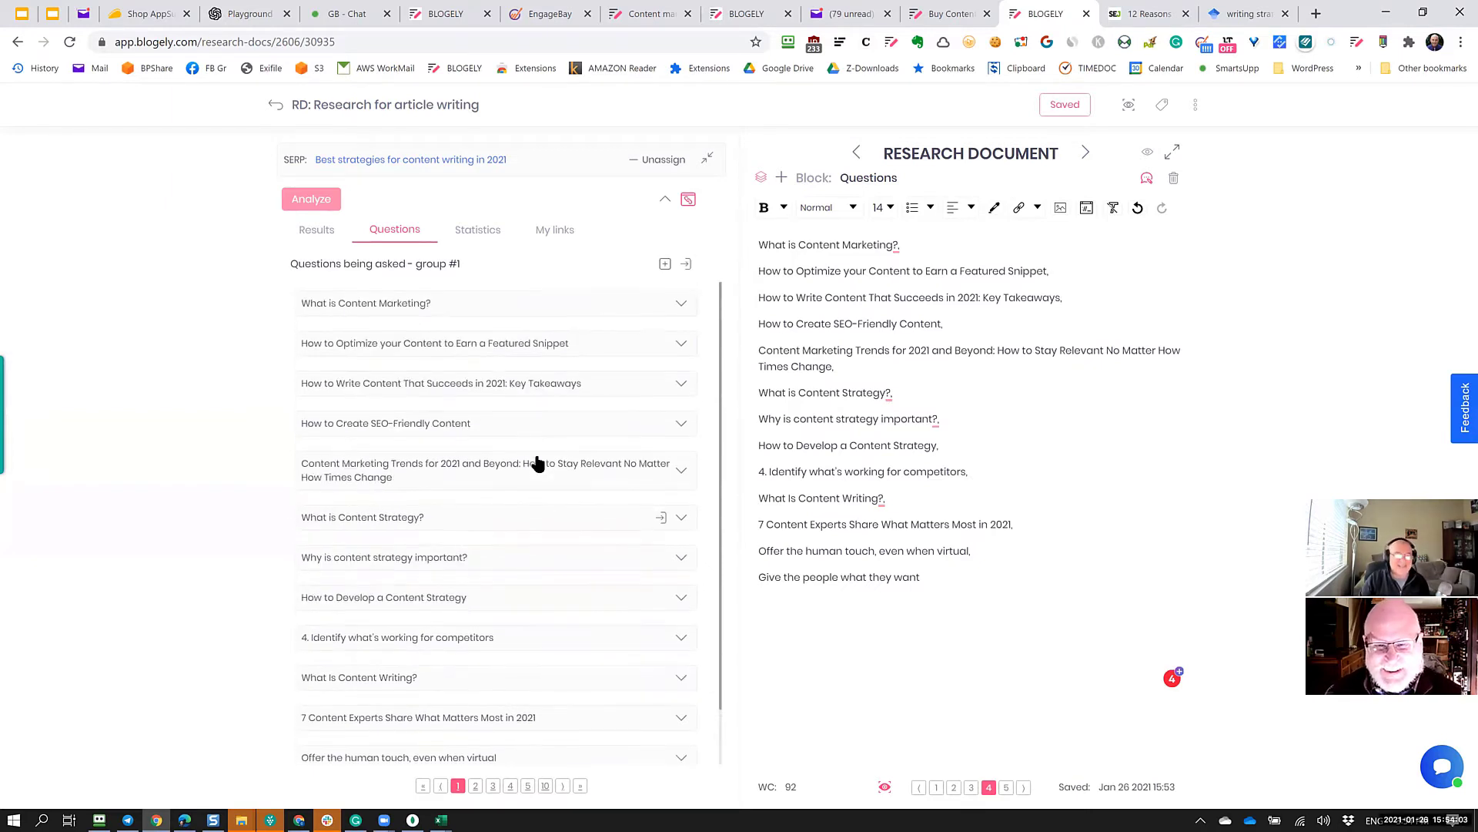
click(968, 350)
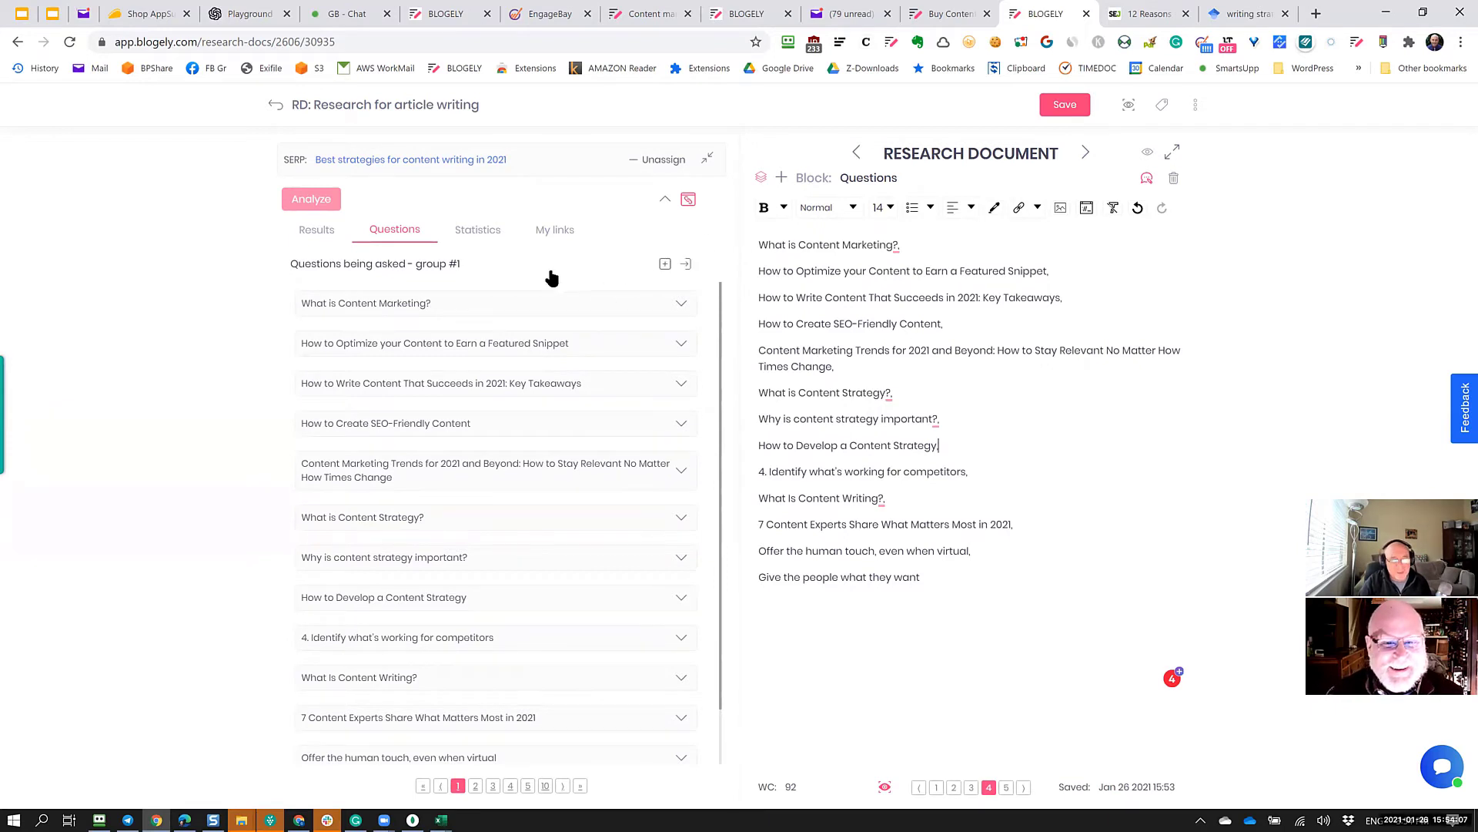
Create a new block from all group #2 questions, saving the pending changes and keeping the suggested name "Questions being asked - group #2".
click(475, 786)
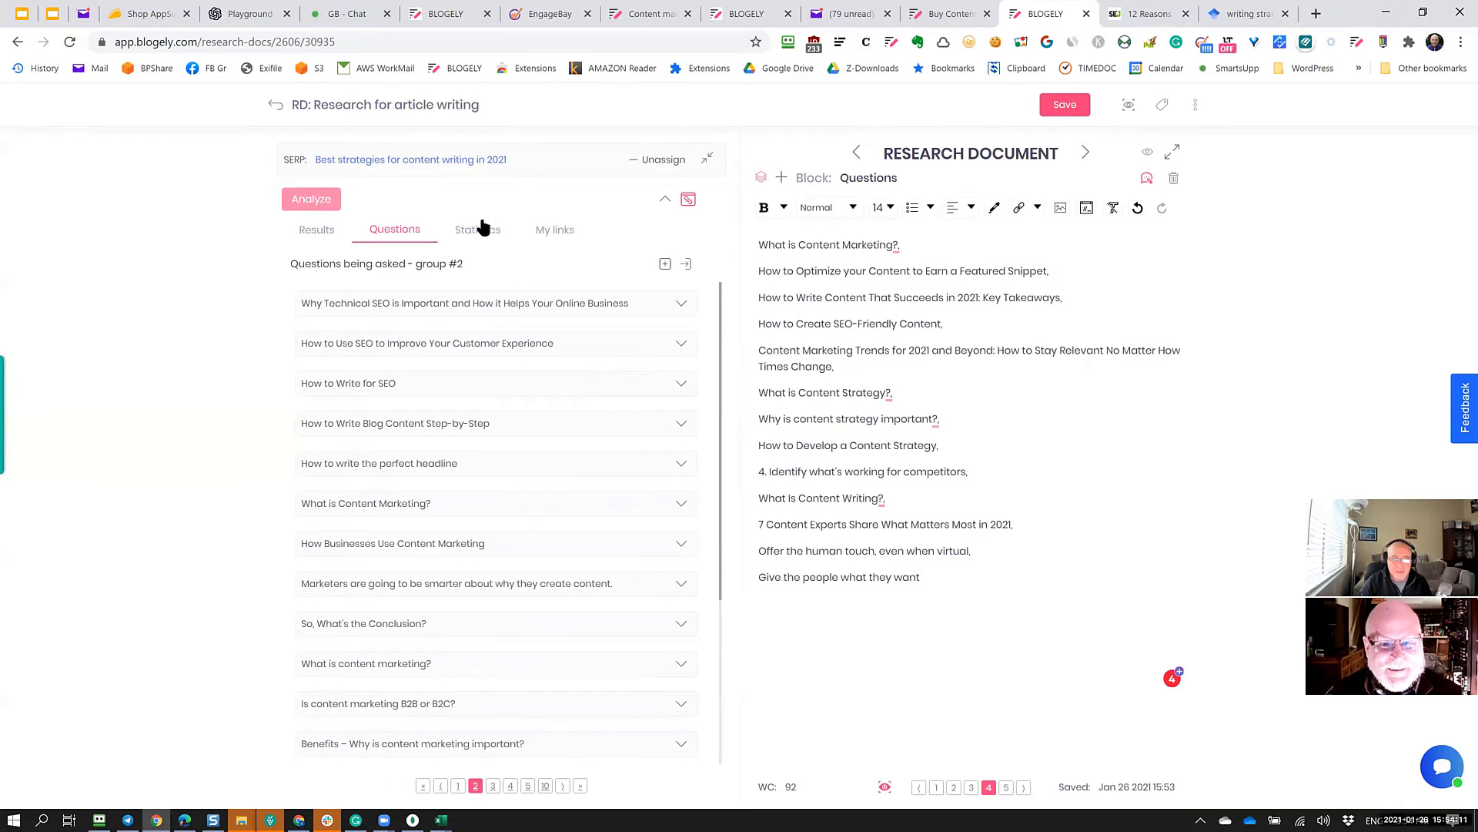
scroll(511, 720, down, 3)
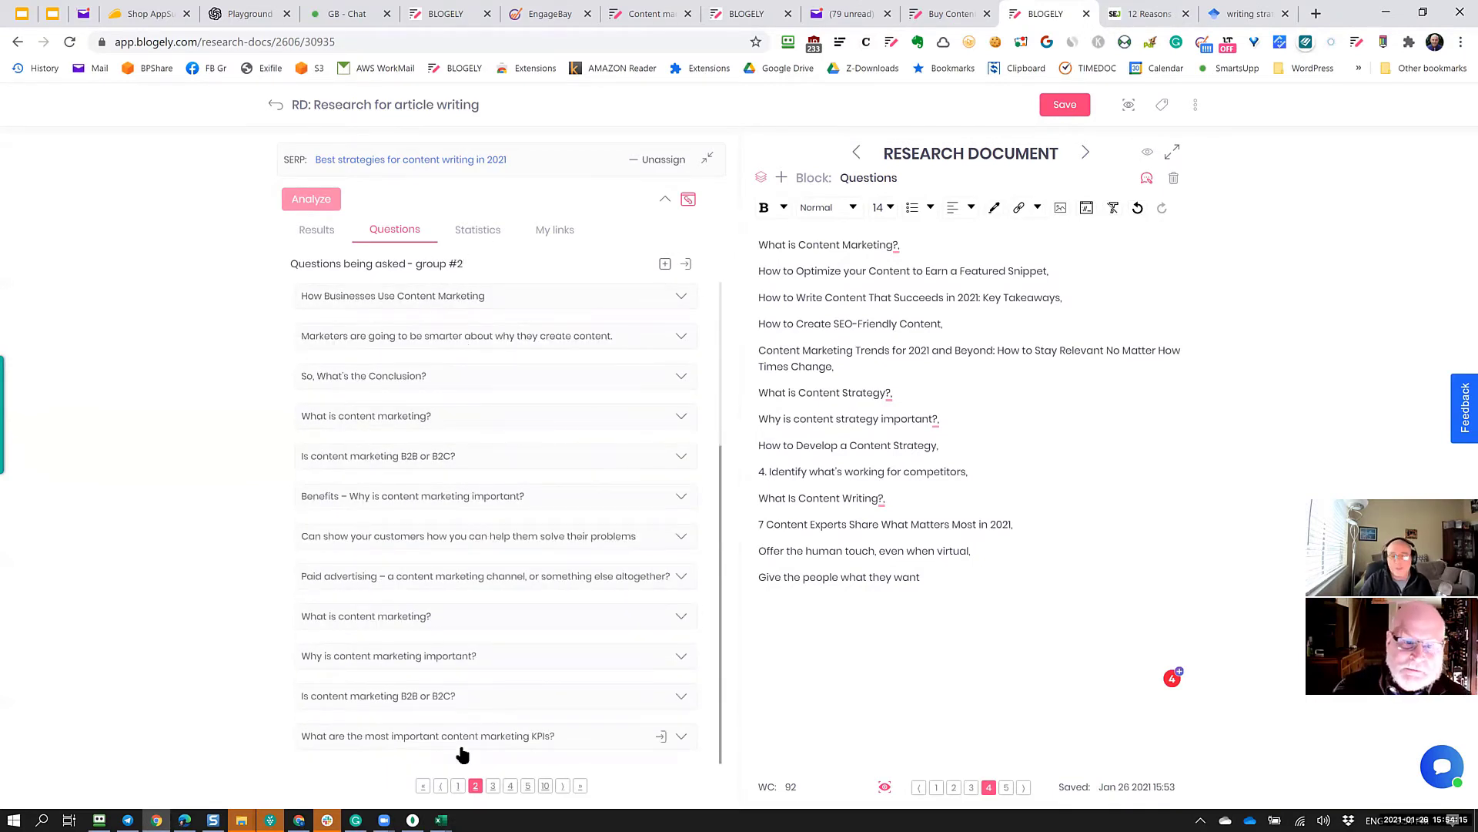
scroll(459, 744, up, 3)
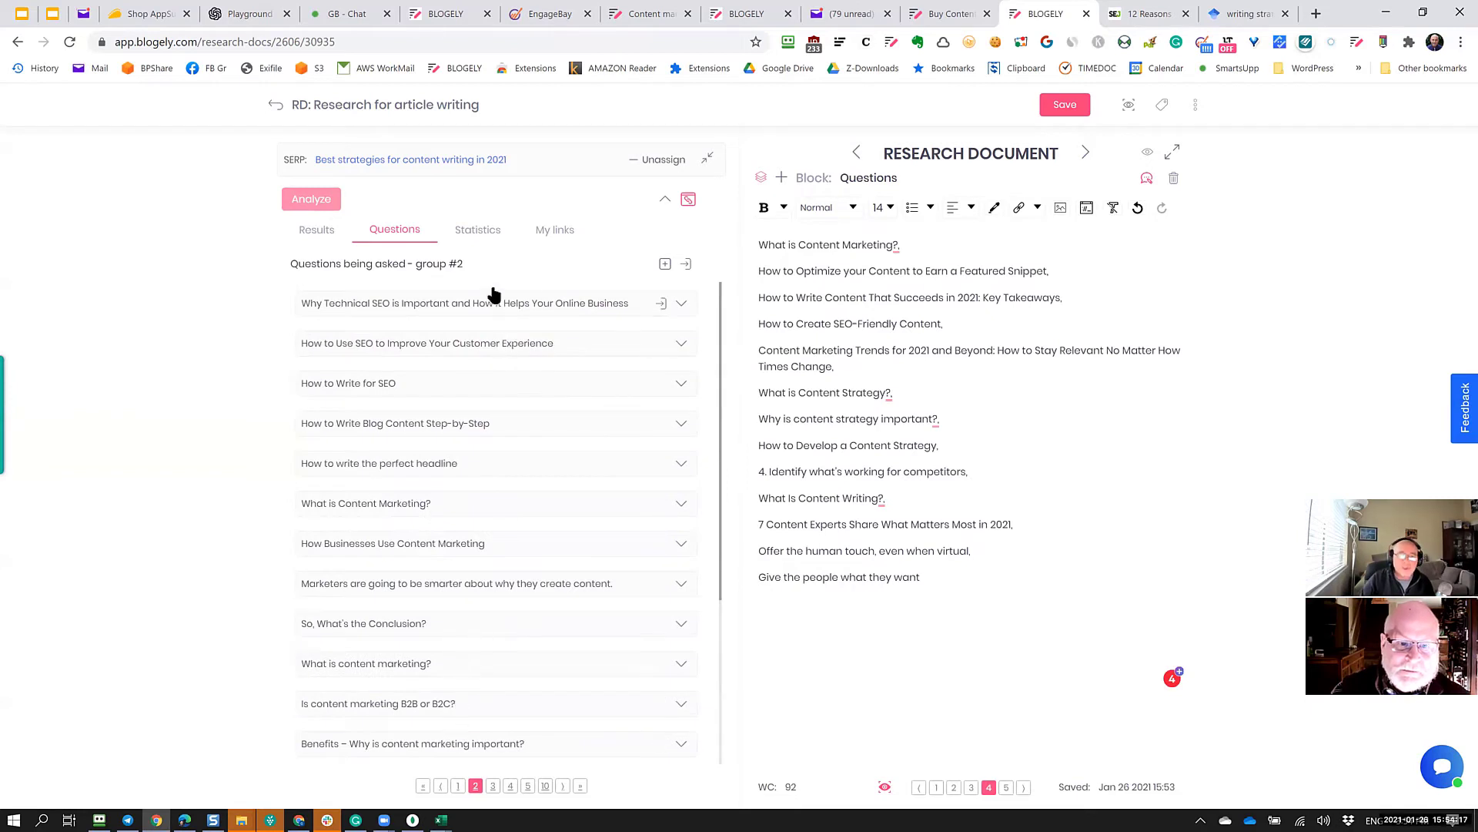
scroll(516, 585, down, 3)
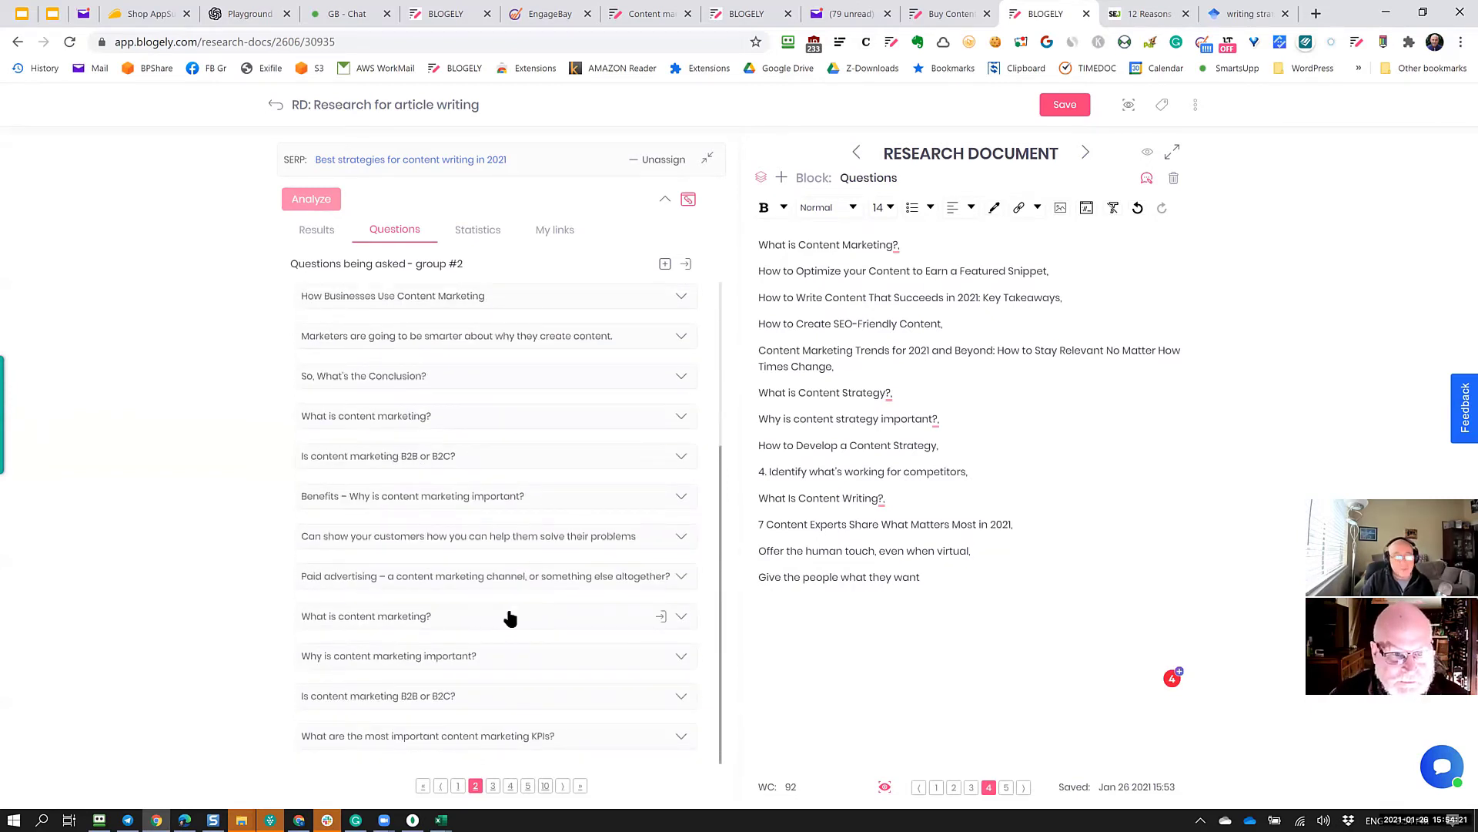
scroll(507, 613, up, 3)
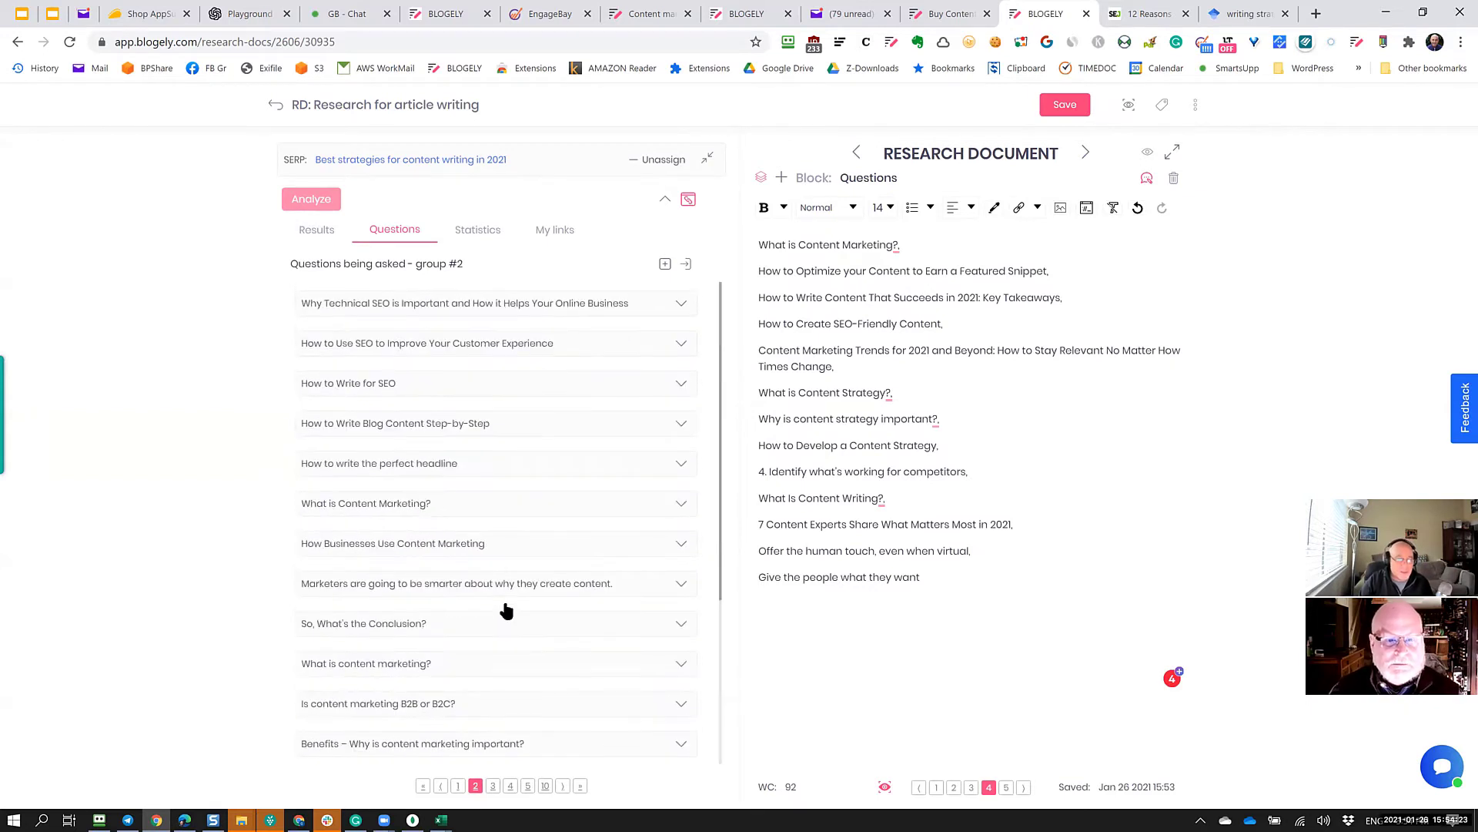
click(664, 266)
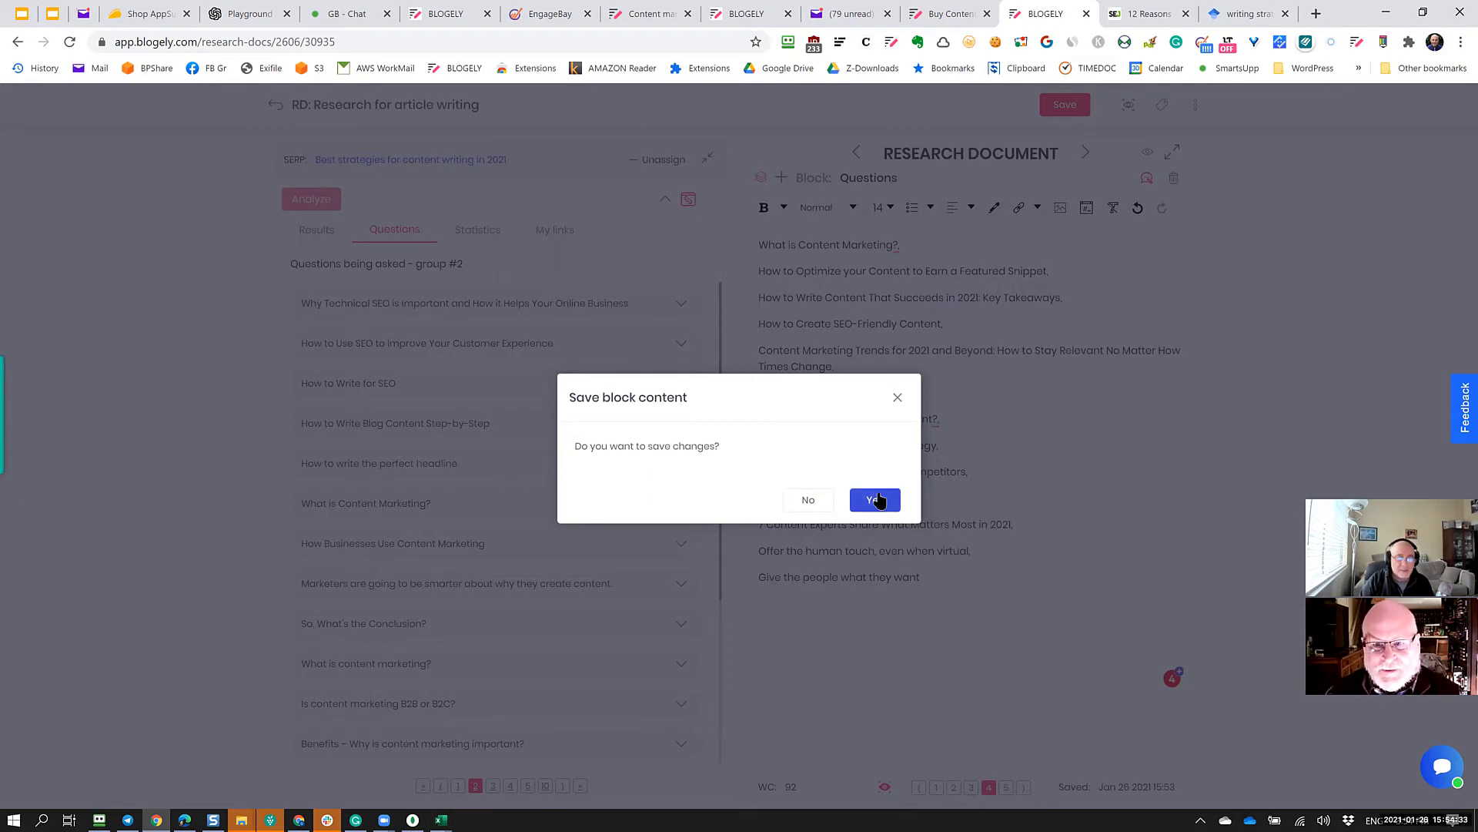
click(875, 499)
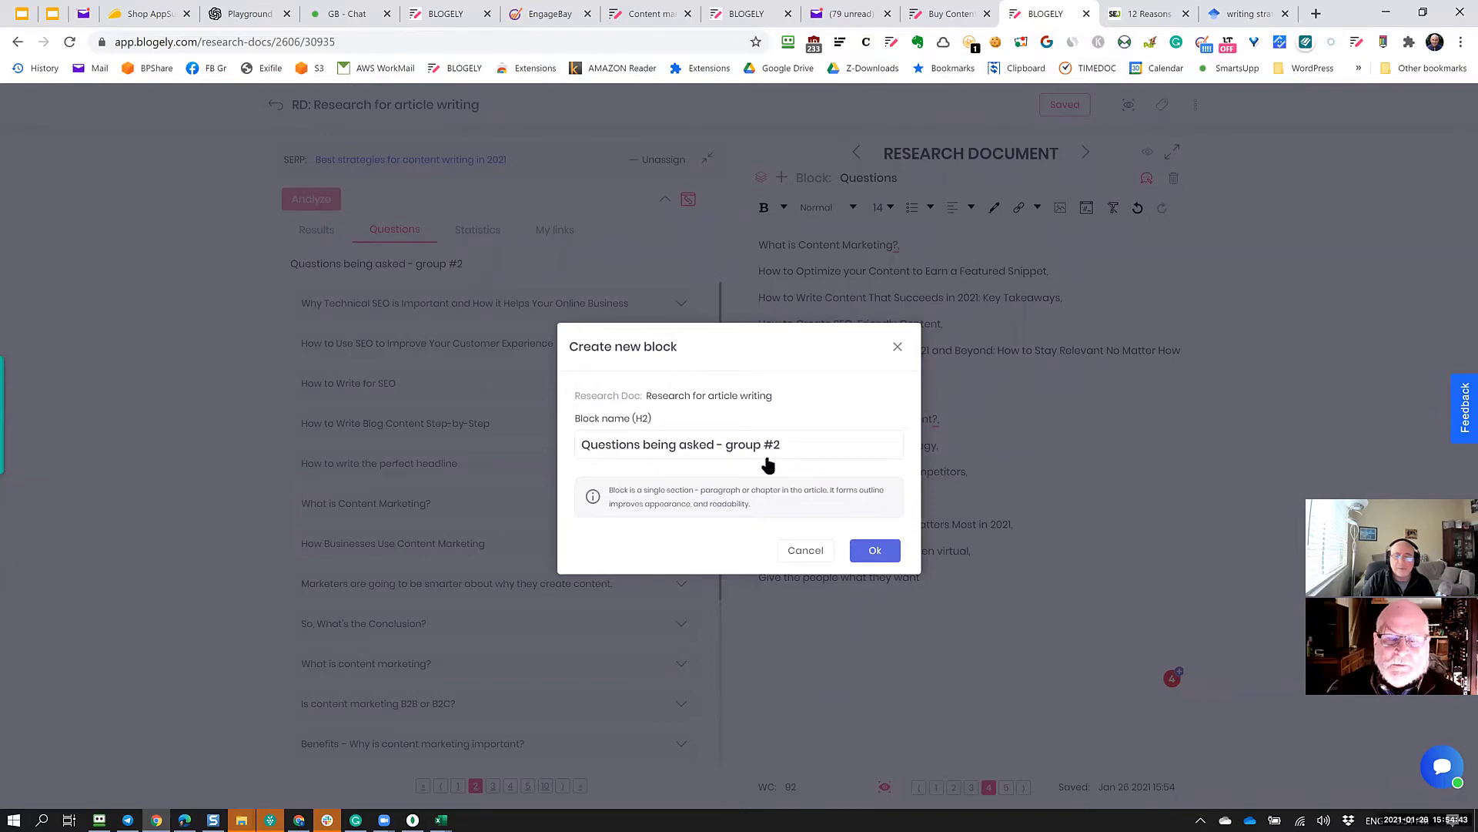
drag(778, 452, 735, 452)
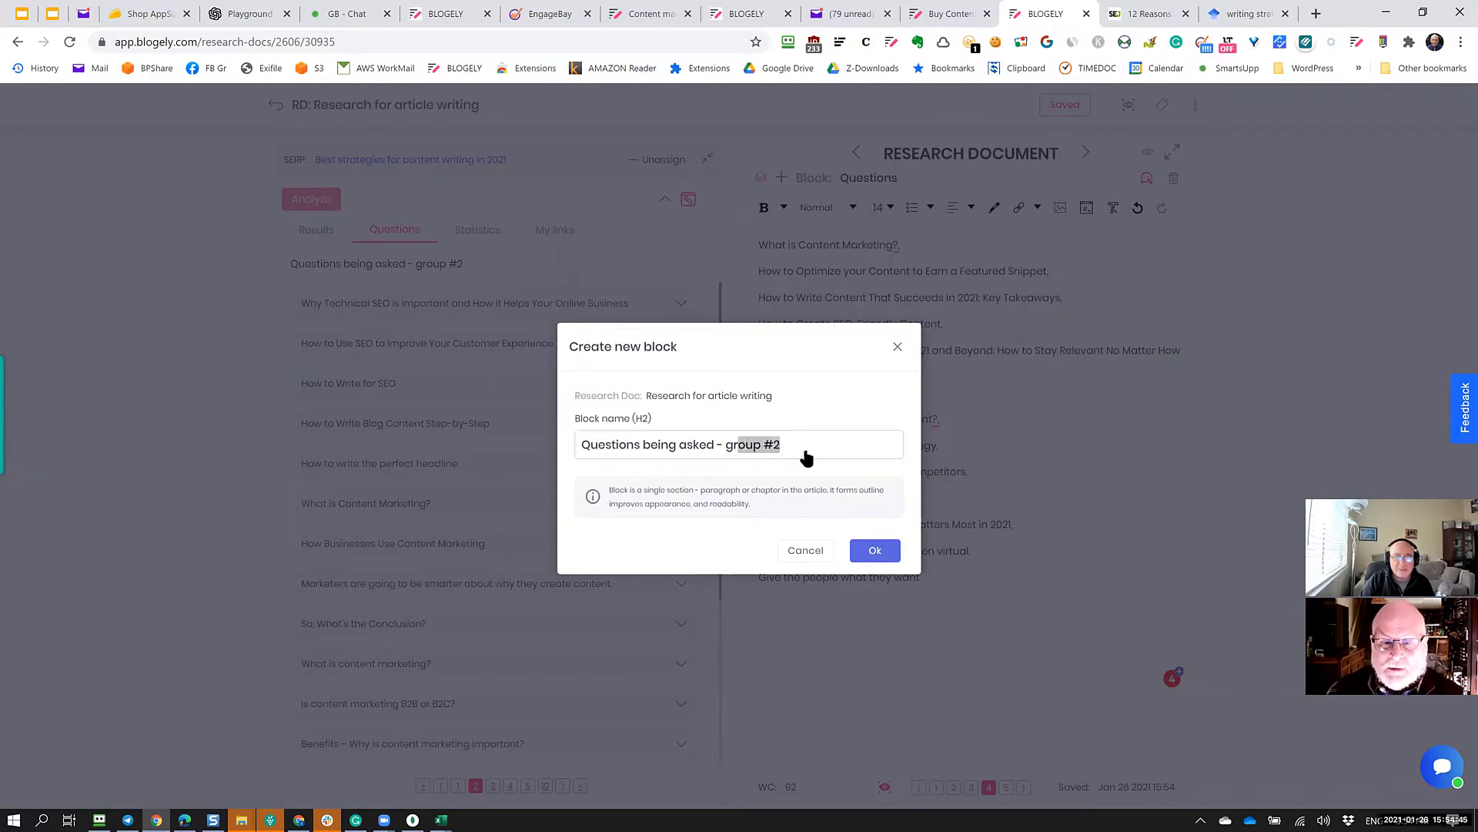
click(806, 458)
click(875, 550)
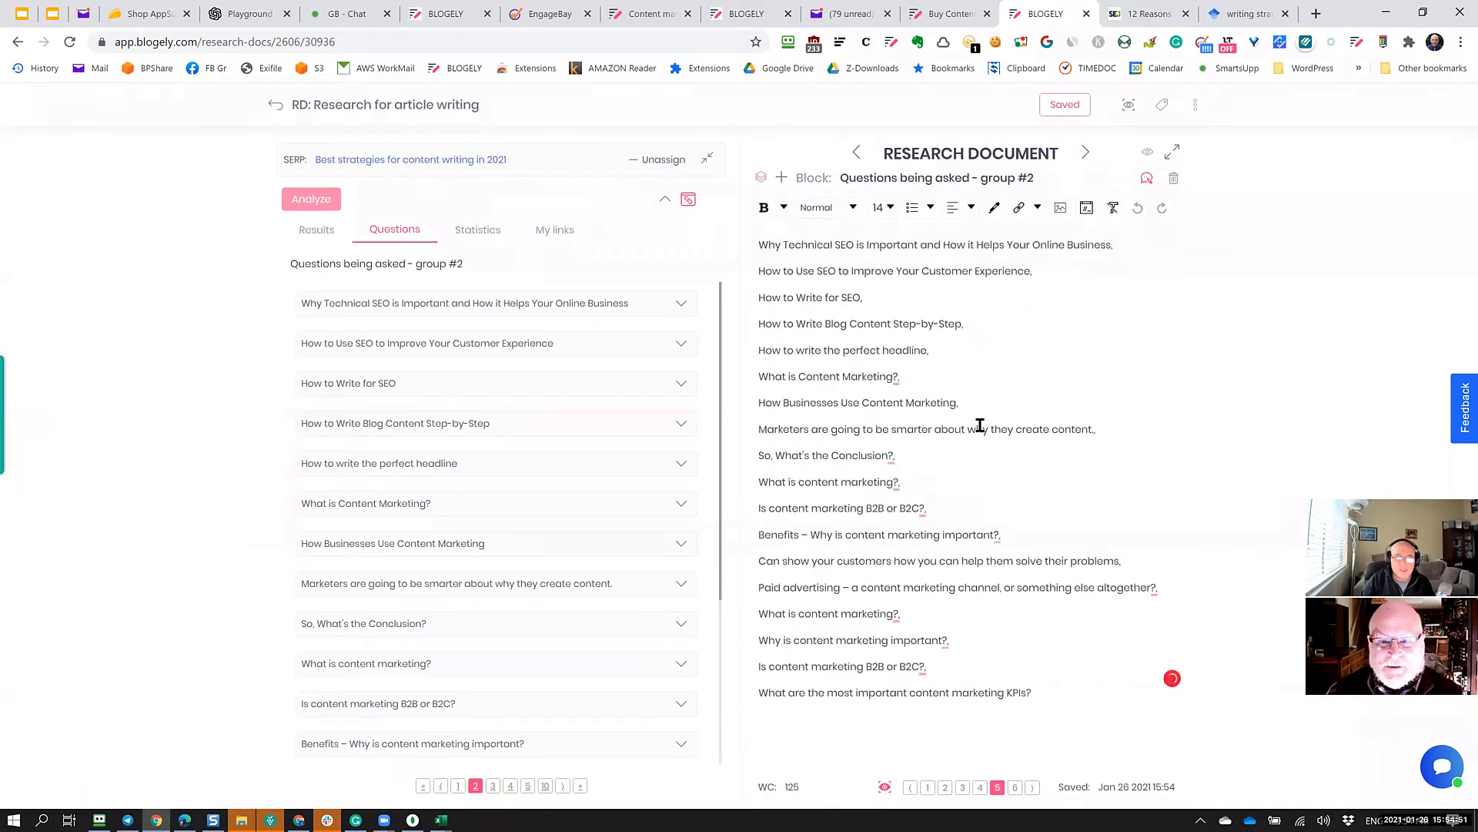
Save the group #2 questions block and open the preview of the whole research document.
click(983, 429)
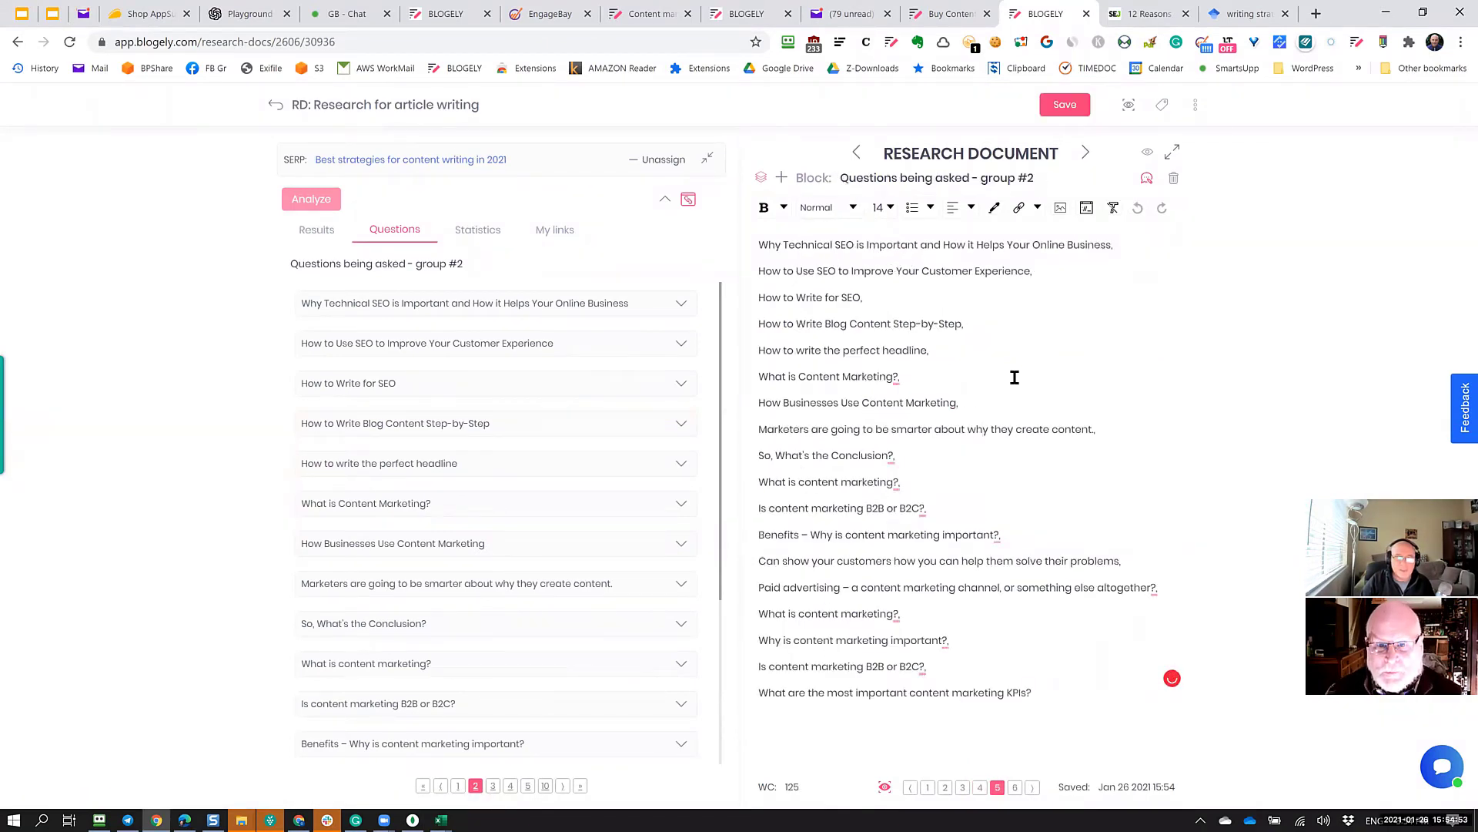
click(1013, 406)
click(1065, 105)
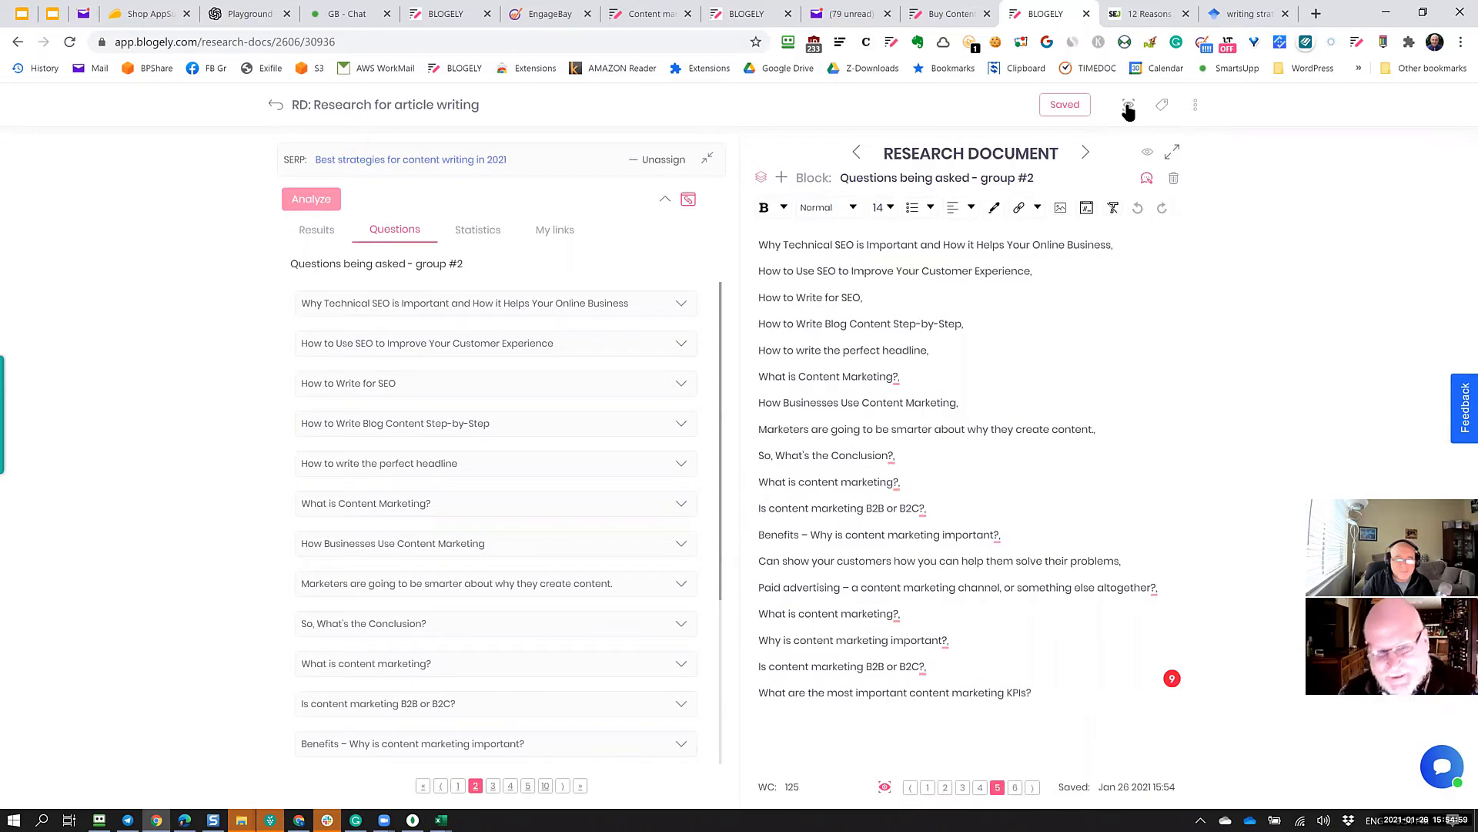
click(1128, 107)
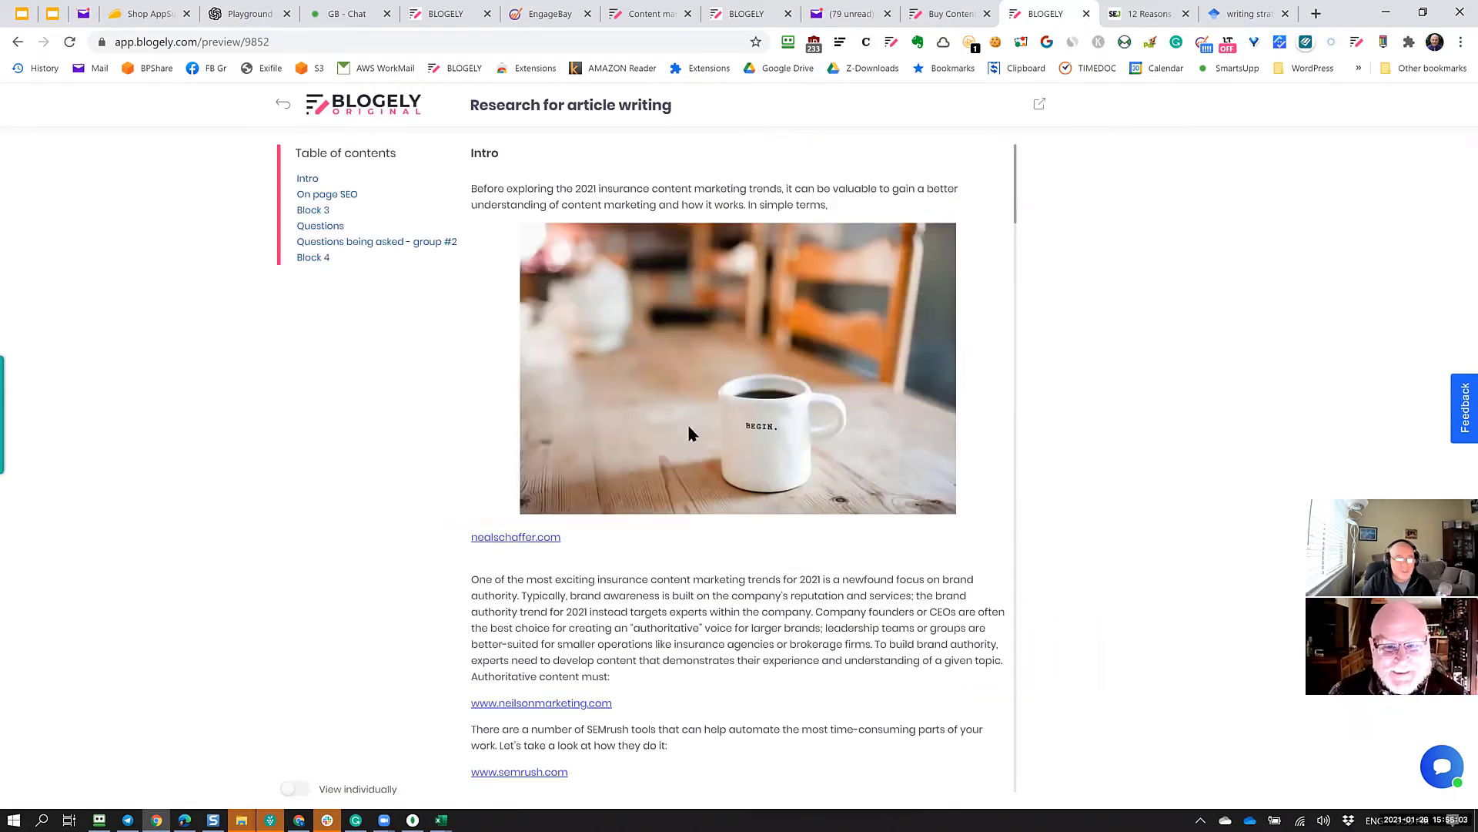
Review the Questions and "Questions being asked - group #2" blocks in the document preview.
click(320, 227)
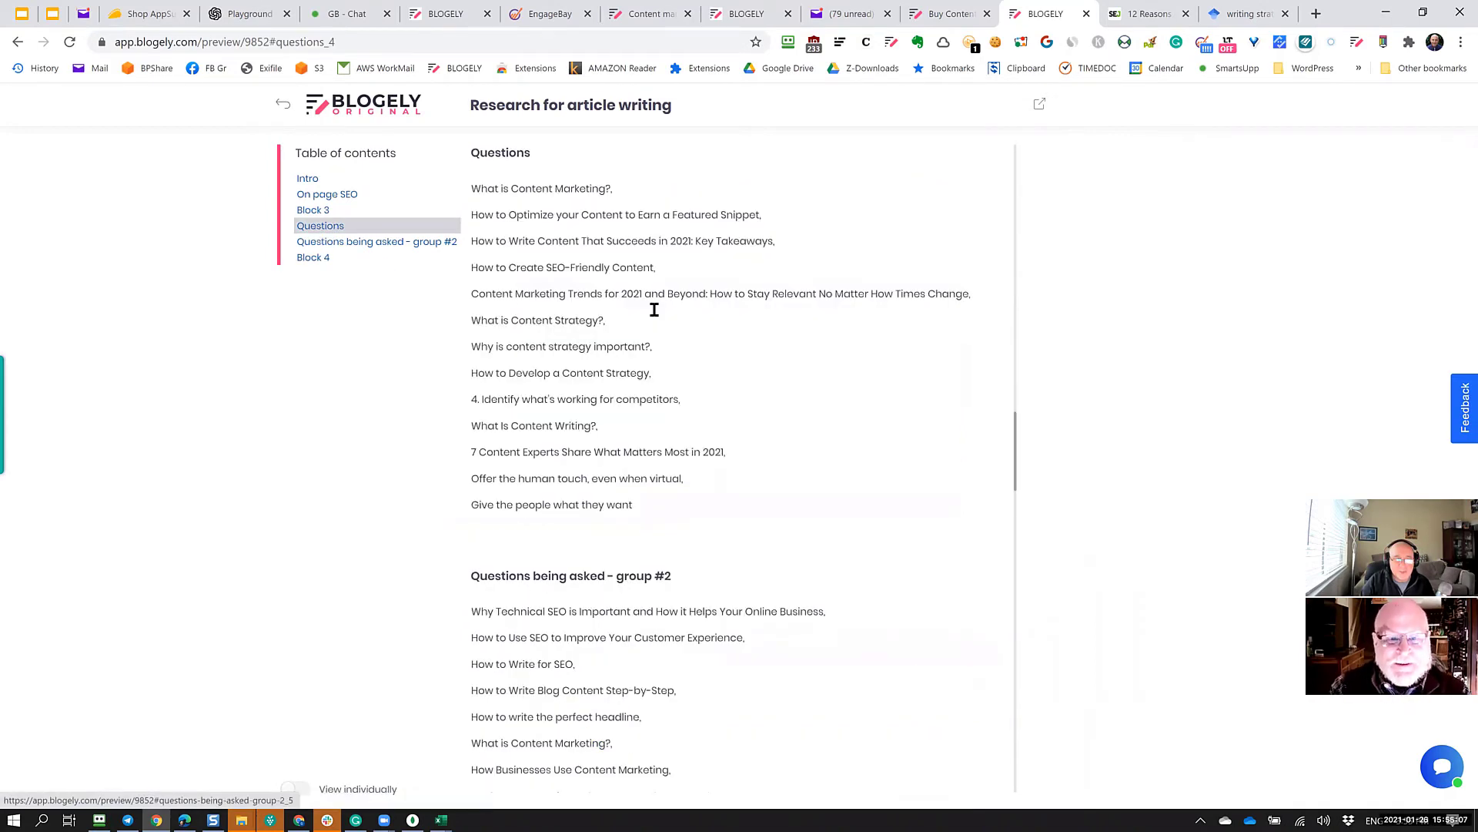
scroll(754, 308, down, 7)
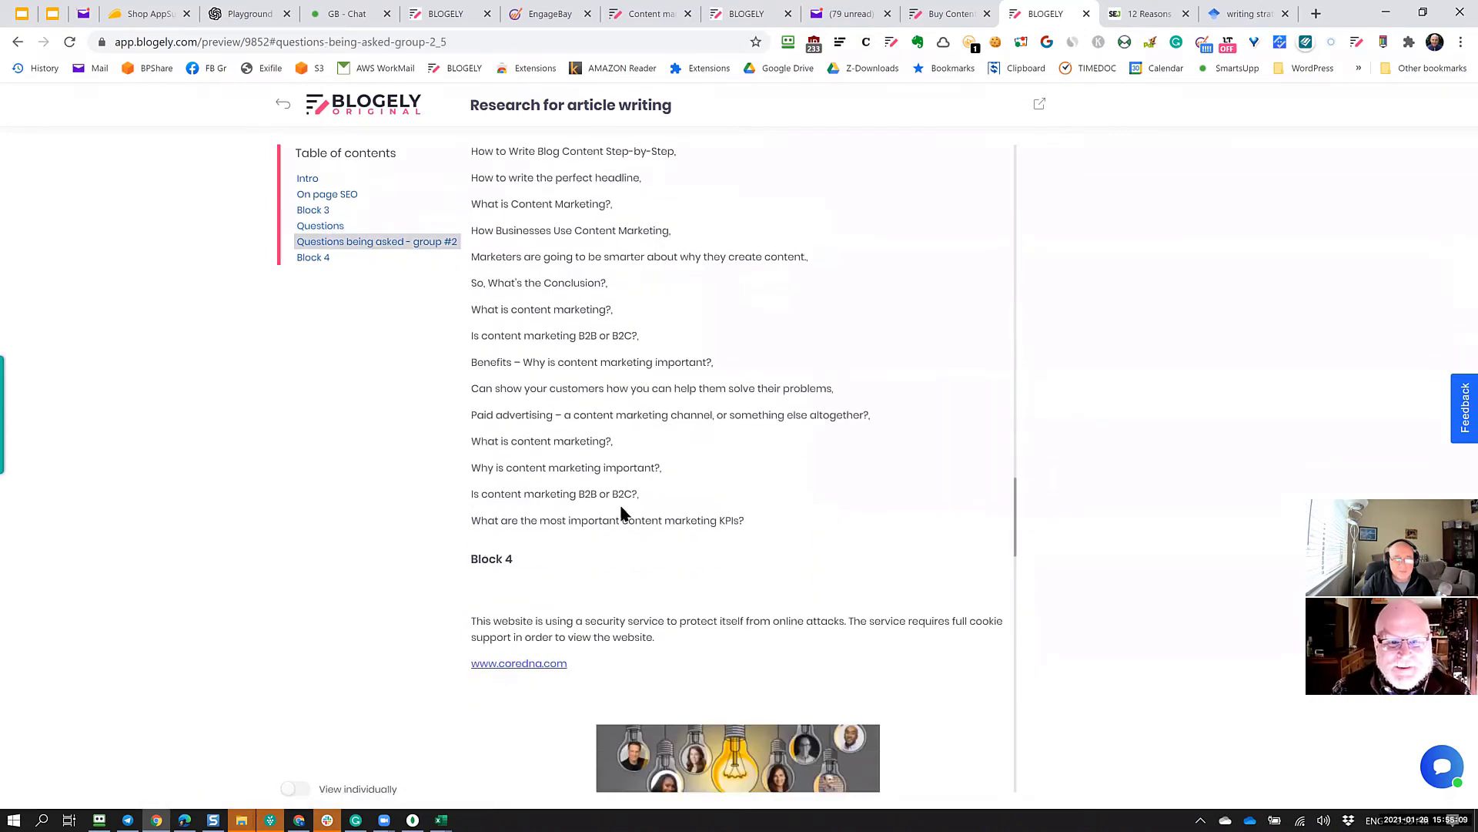
scroll(617, 532, up, 14)
scroll(617, 532, up, 6)
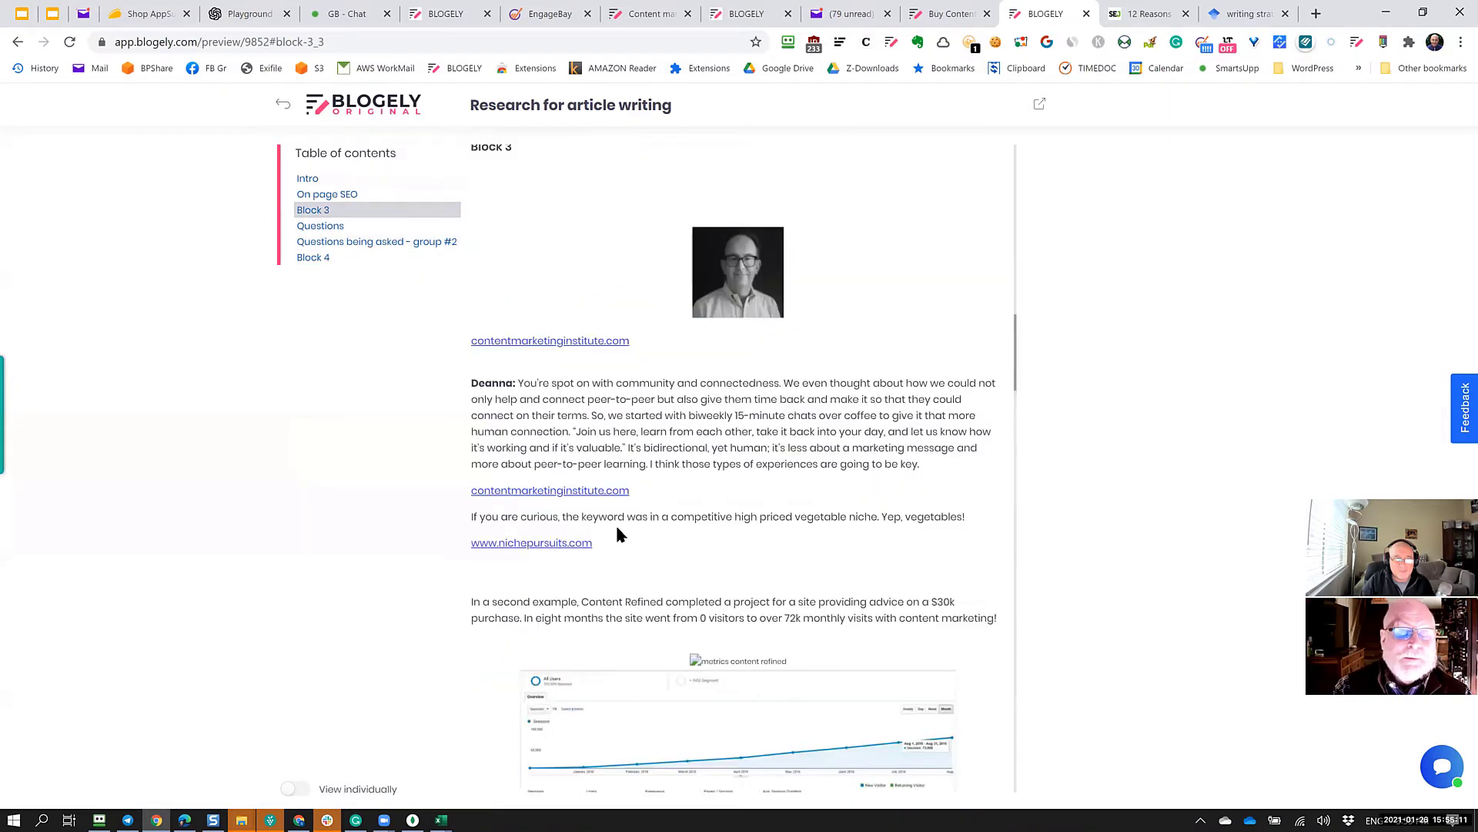
scroll(616, 531, down, 13)
scroll(617, 528, down, 2)
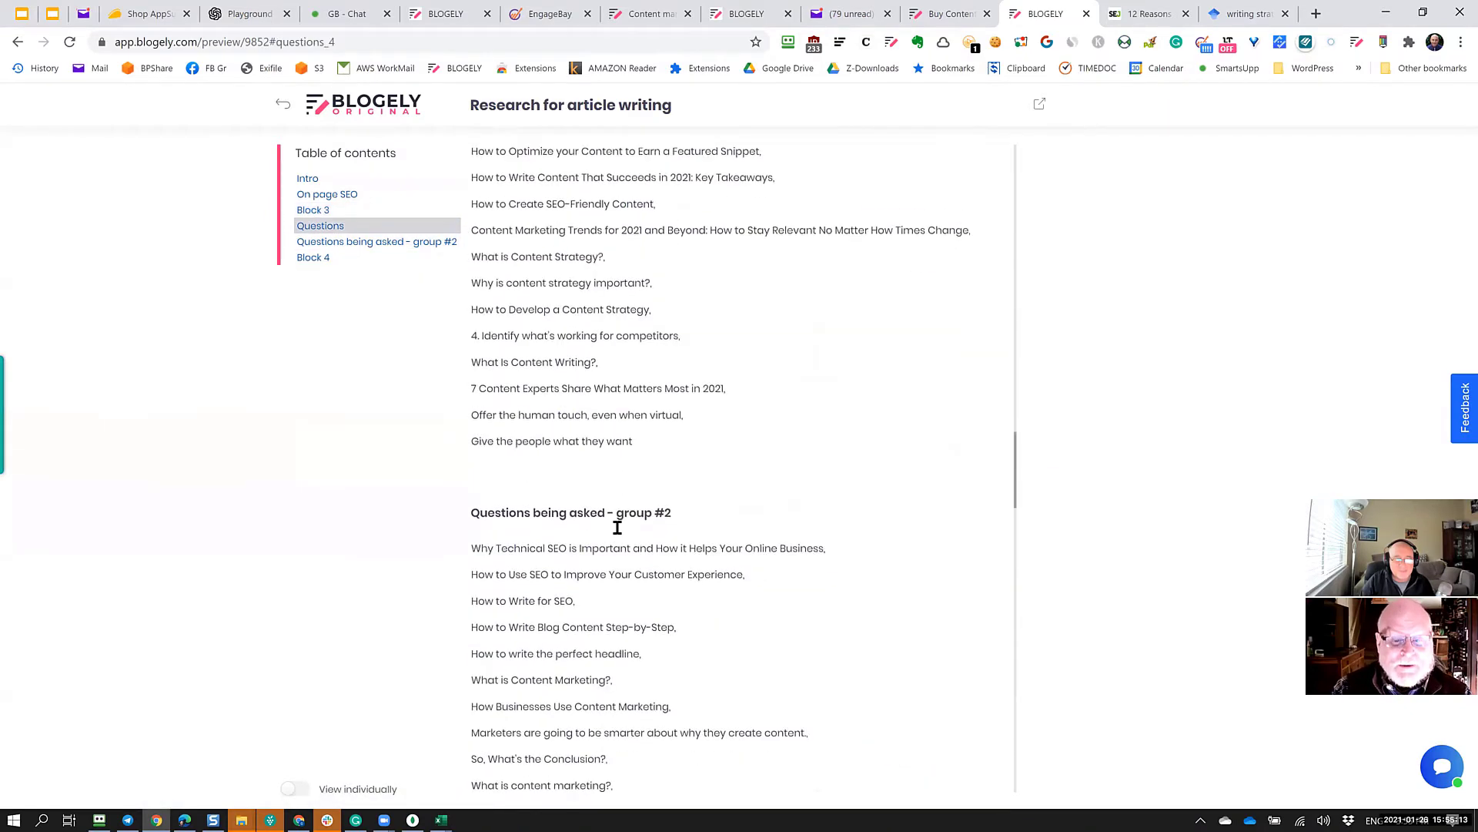
scroll(617, 530, down, 2)
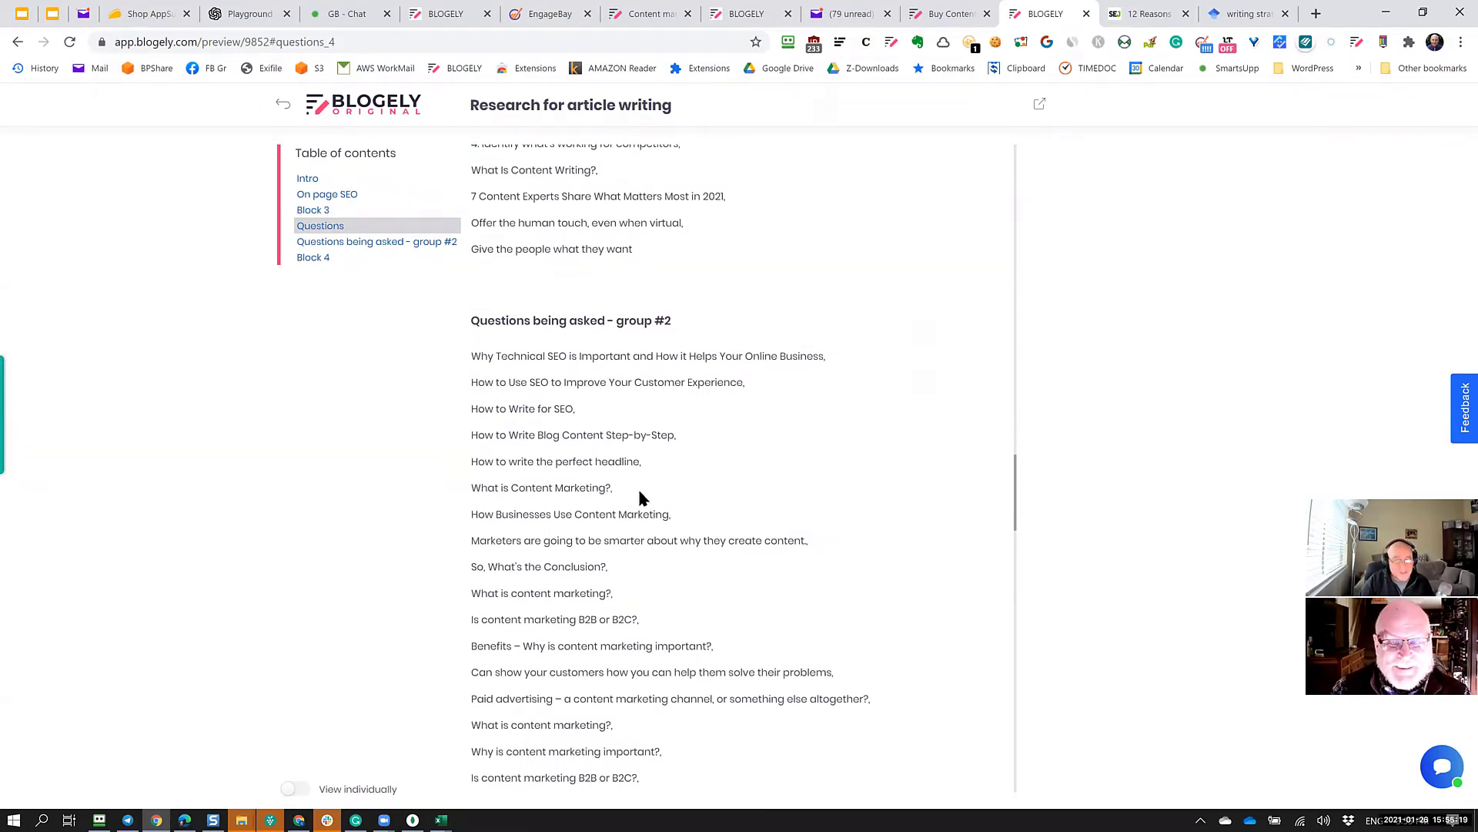
scroll(627, 462, down, 8)
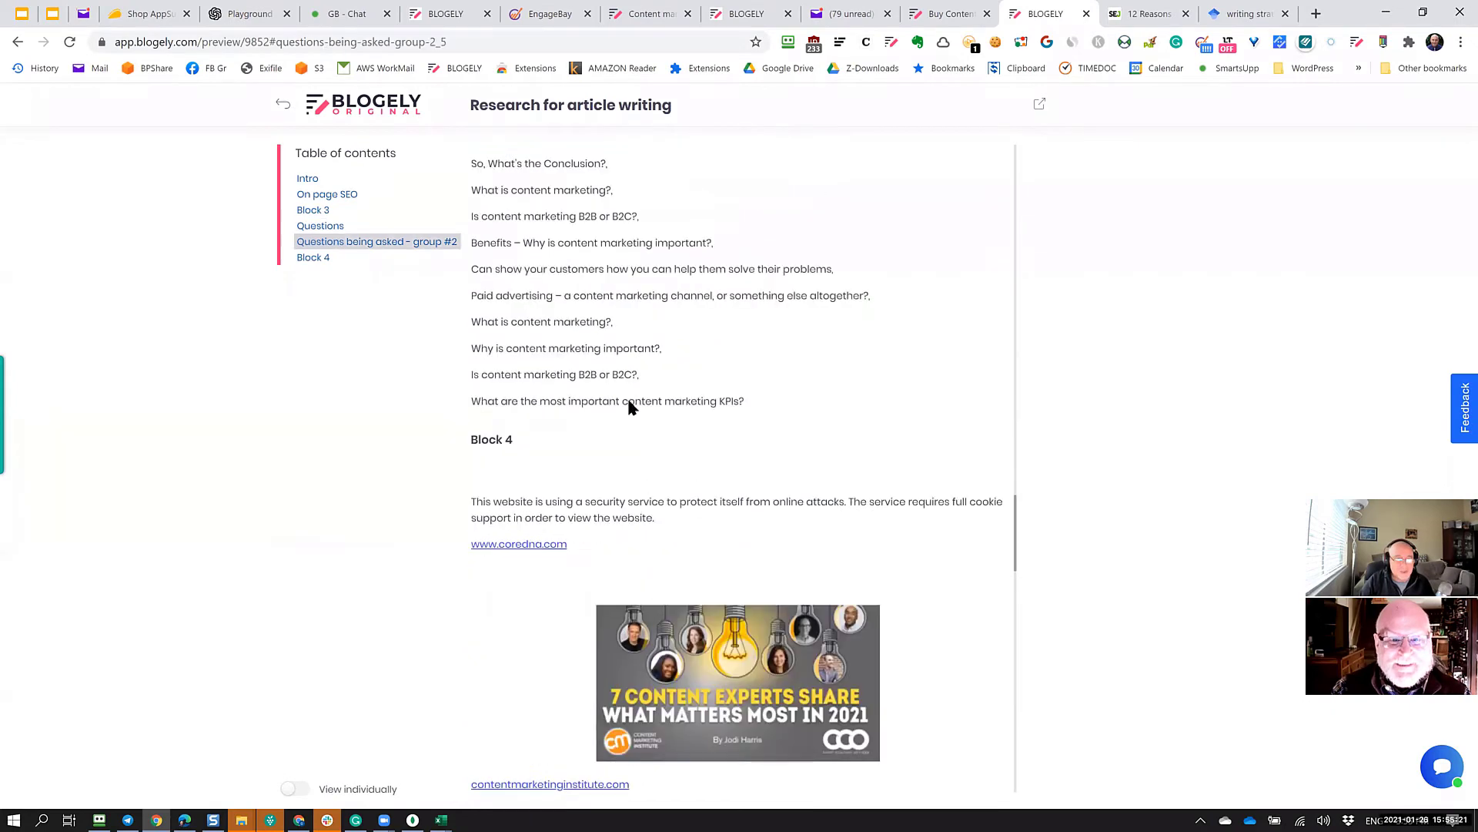
scroll(598, 502, up, 10)
scroll(550, 397, up, 5)
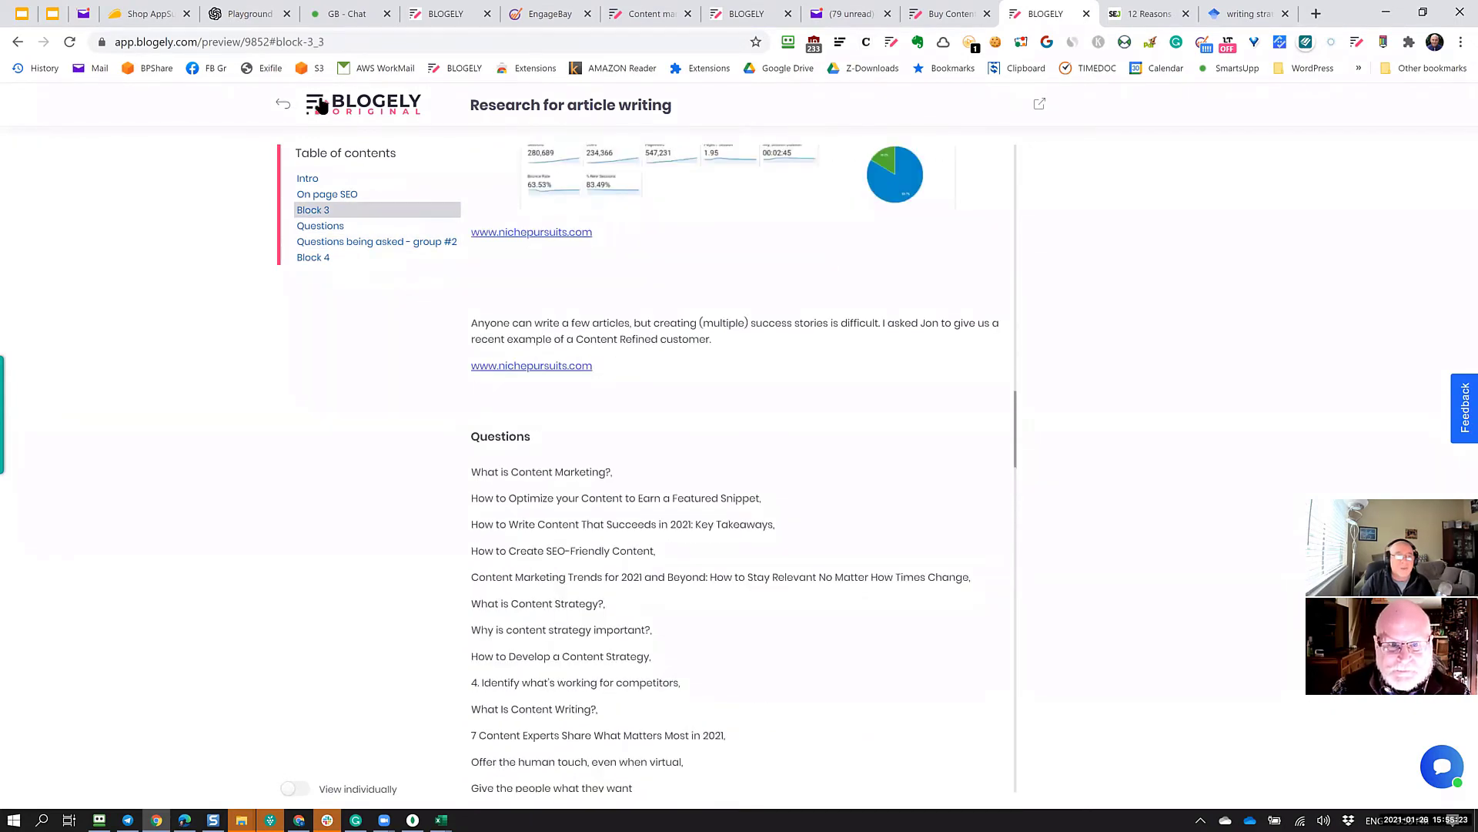
Leave the preview, reopen the "Research for article writing" document for editing and go to its Questions block.
click(283, 105)
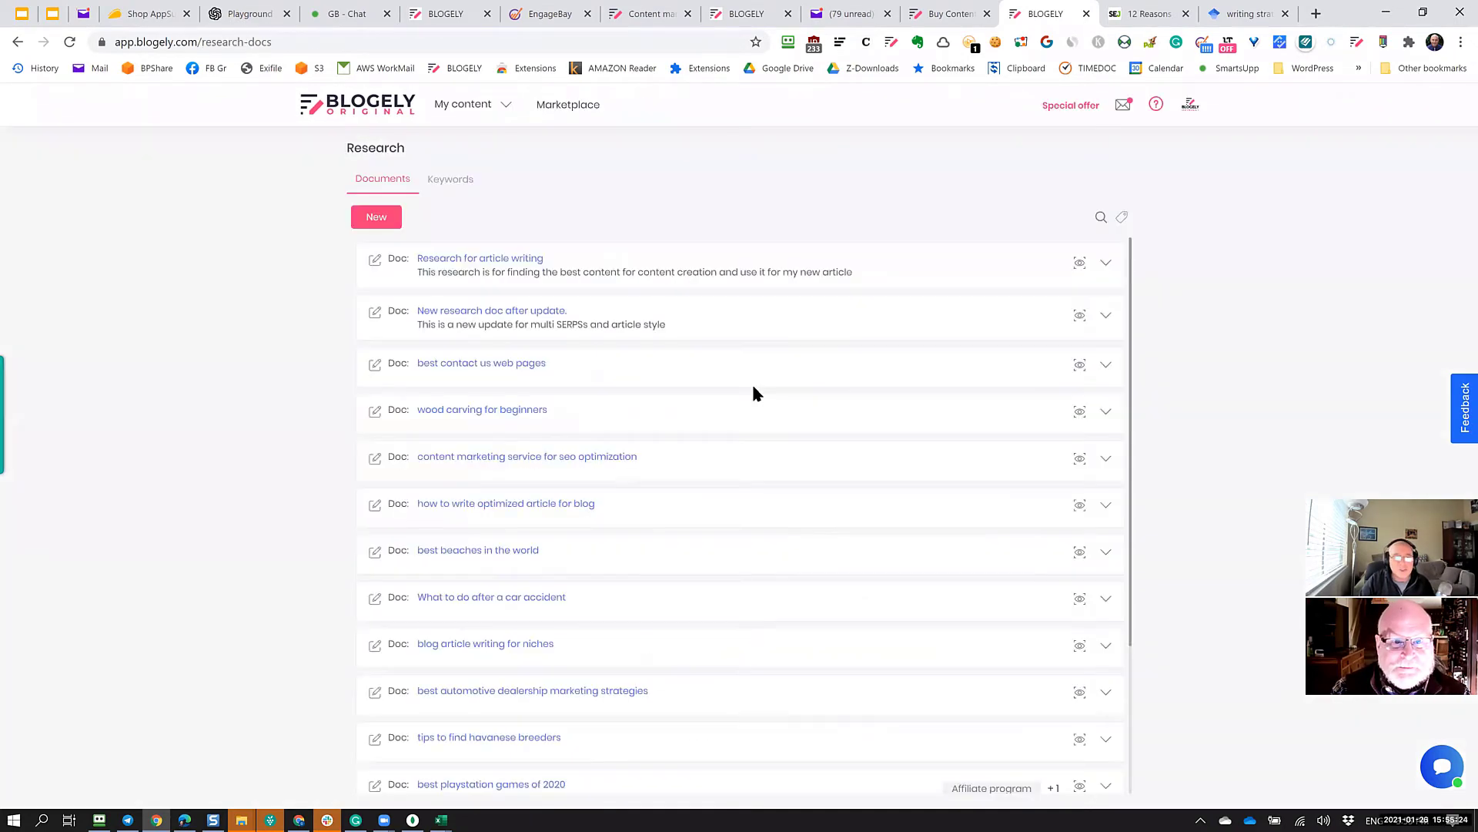
click(374, 260)
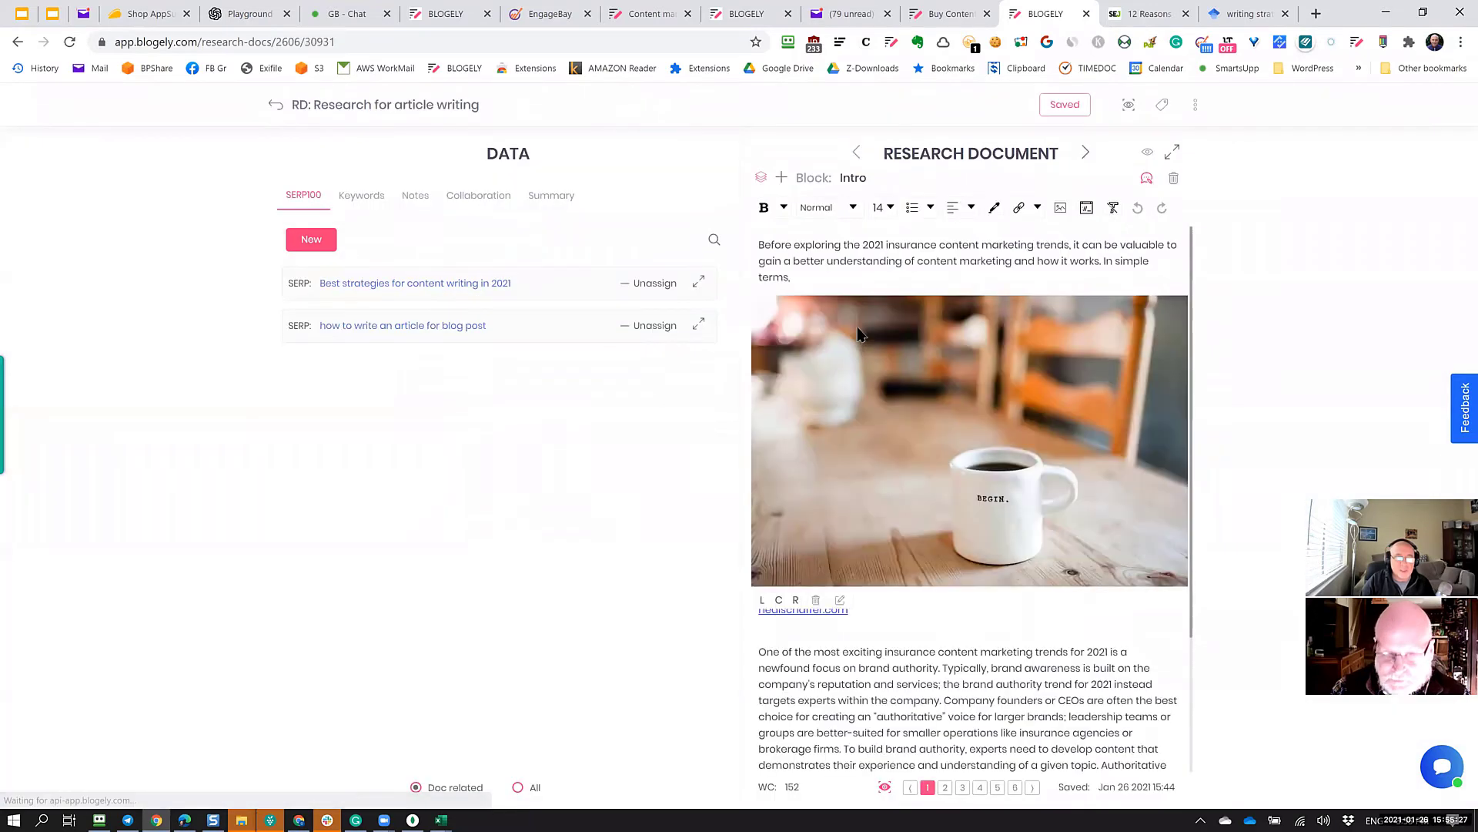
scroll(862, 321, down, 3)
click(963, 788)
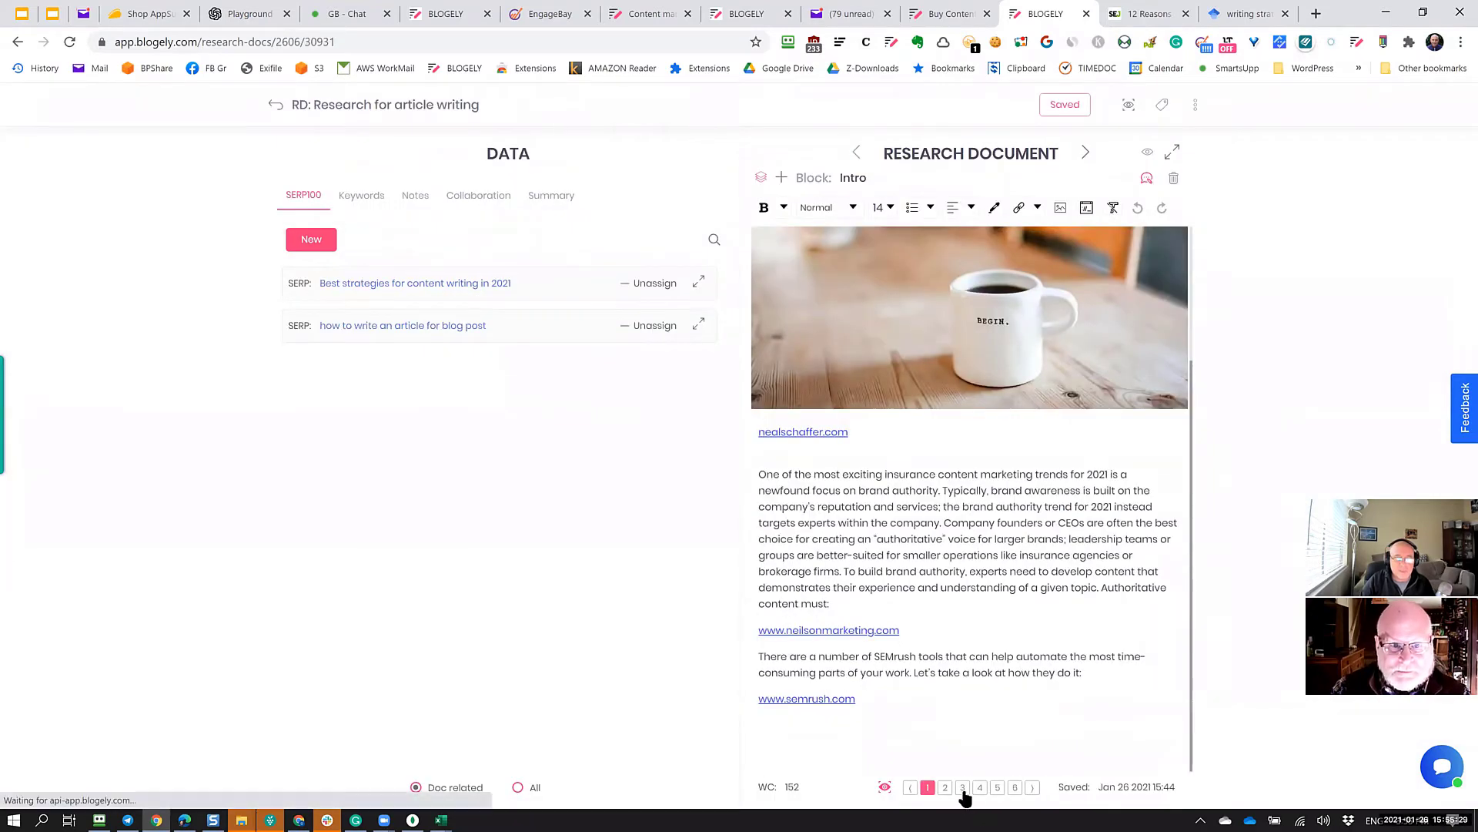
click(980, 787)
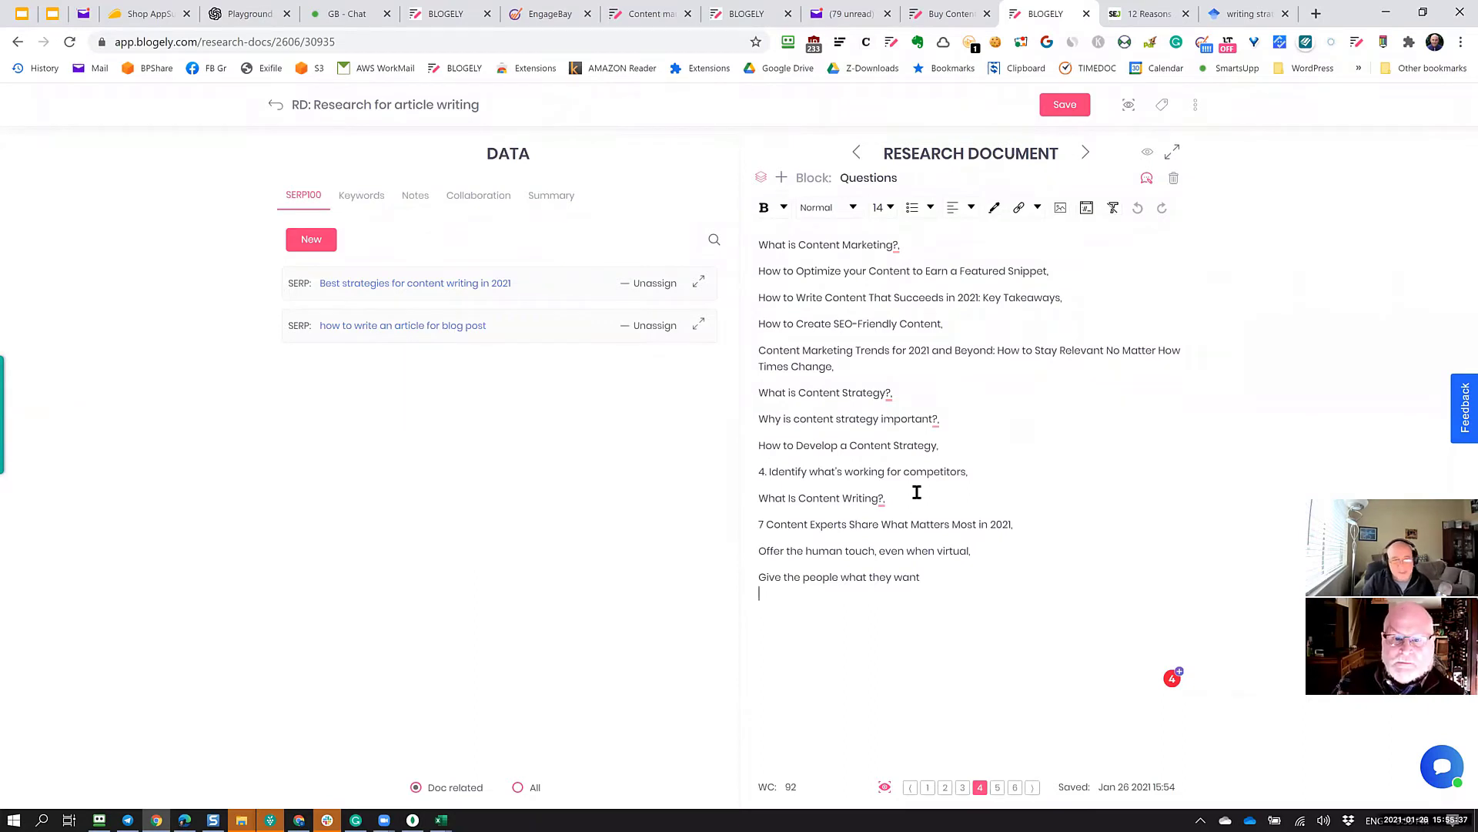
Highlight the question "What is Content Strategy?" in grey in the Questions block and save the document.
click(862, 606)
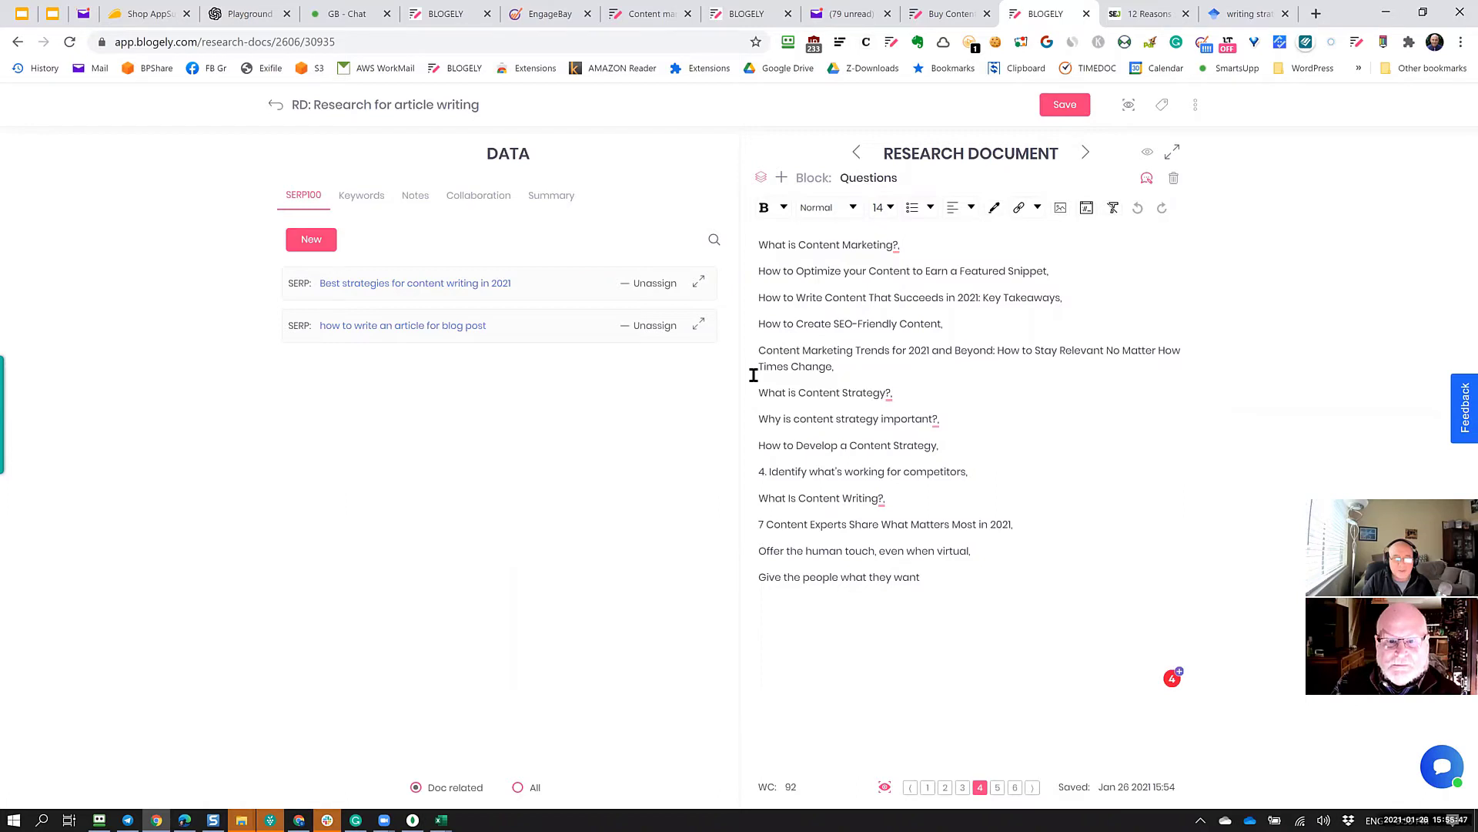
click(897, 392)
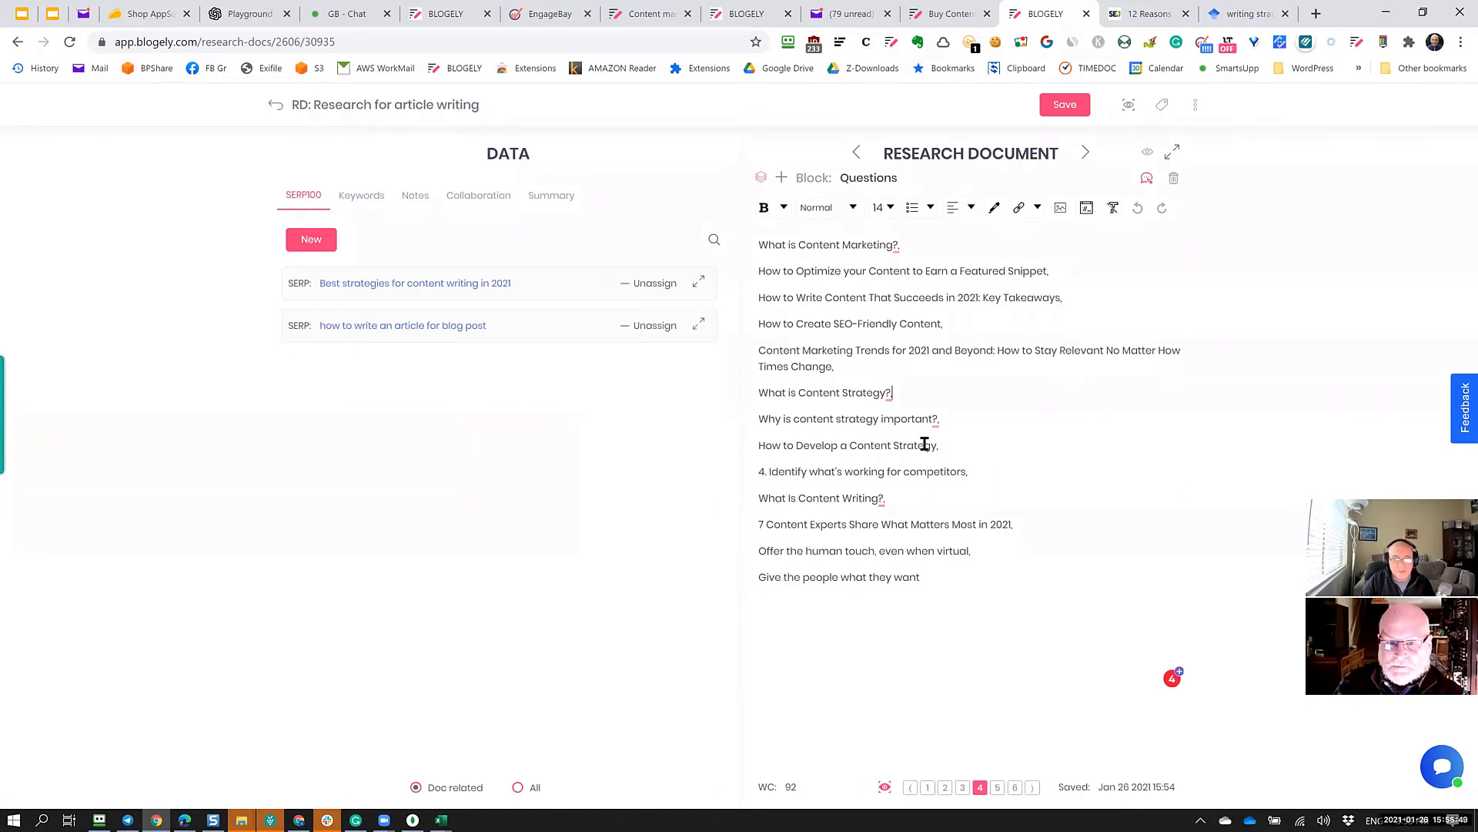
shift+click(758, 394)
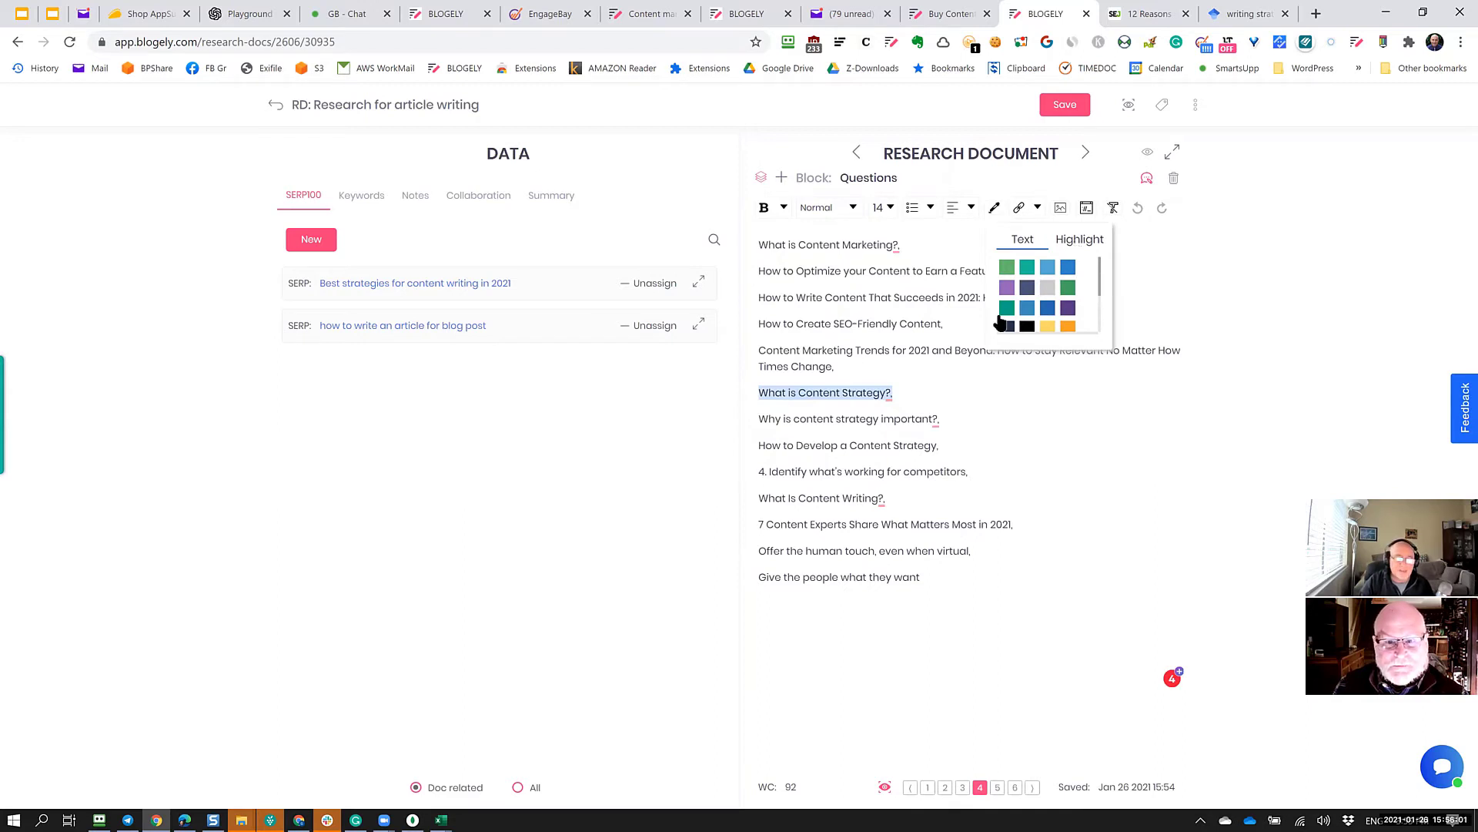
scroll(1024, 312, down, 1)
click(953, 279)
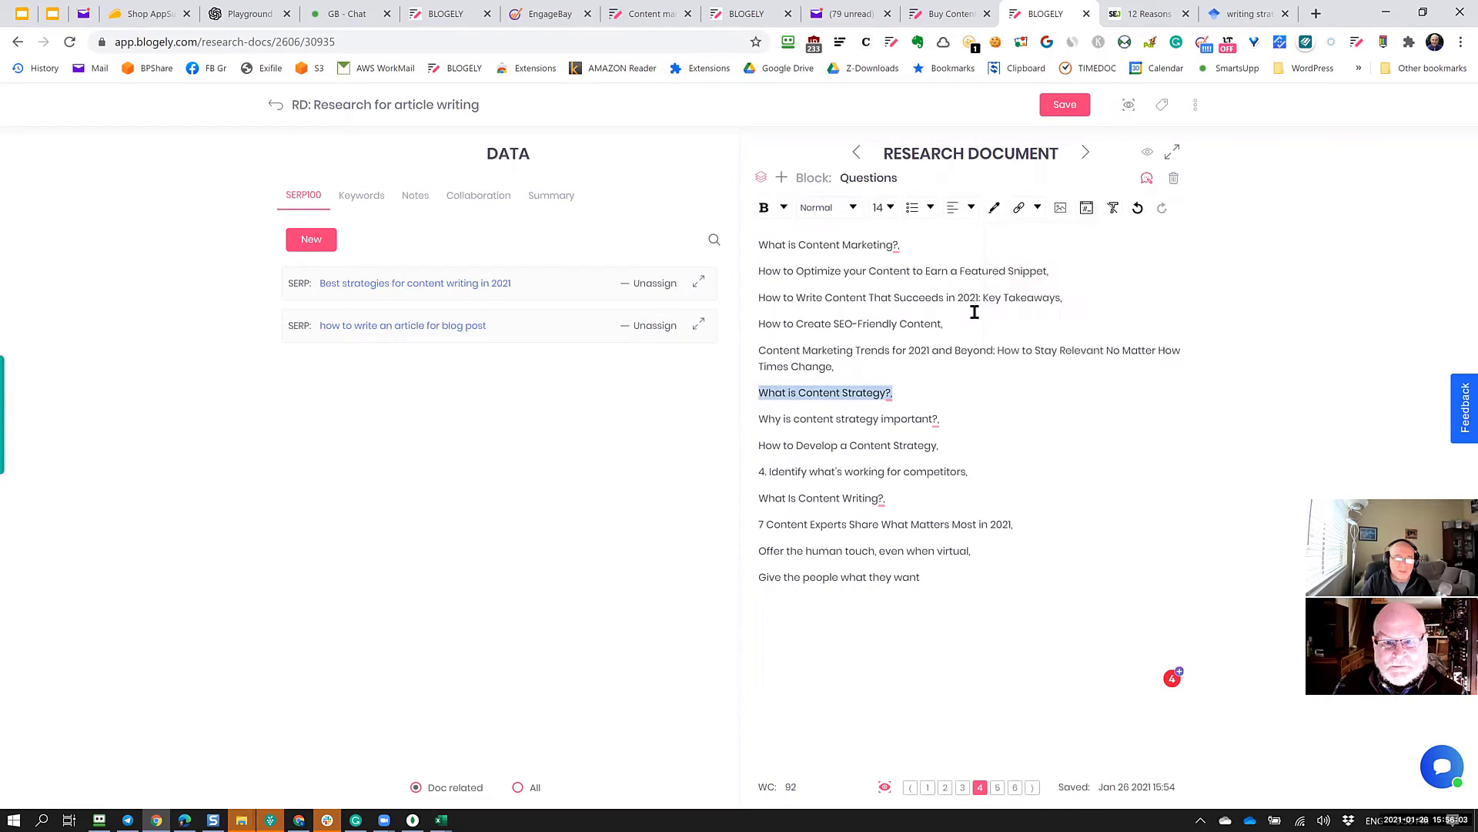
click(907, 441)
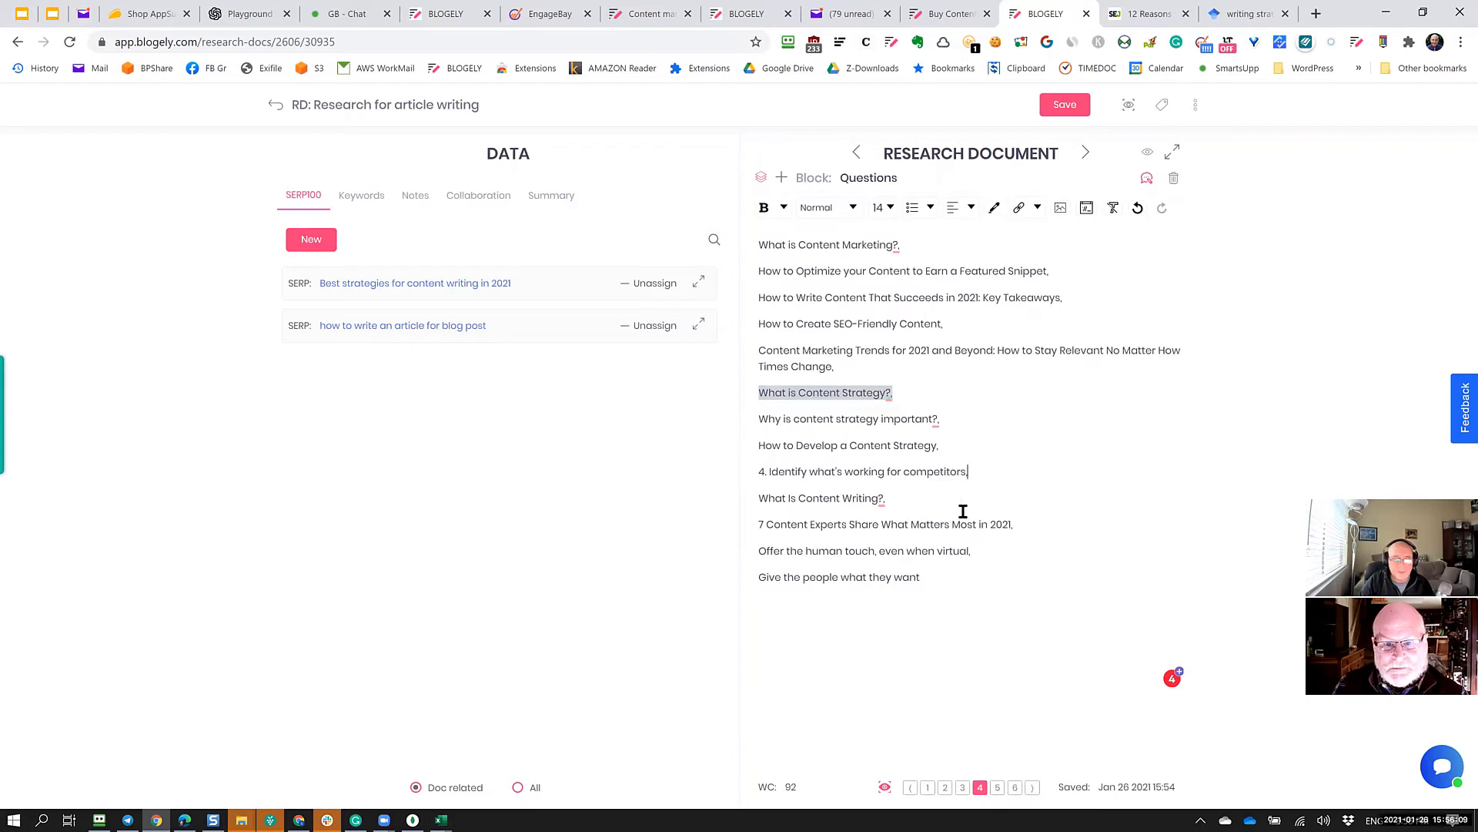
click(1080, 110)
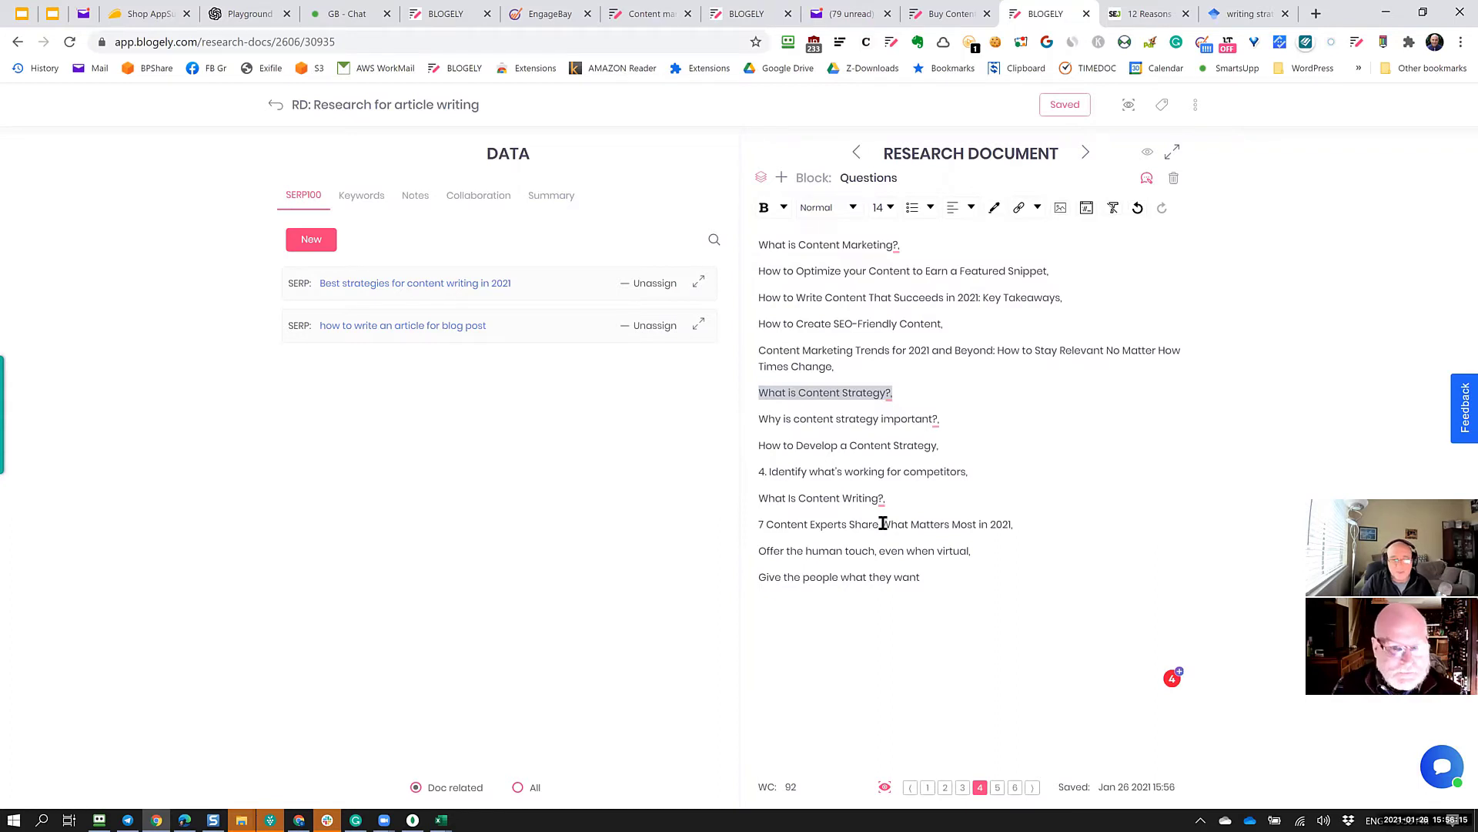
Save the Questions block again and open the document preview at the highlighted question.
click(943, 324)
key(BackSpace)
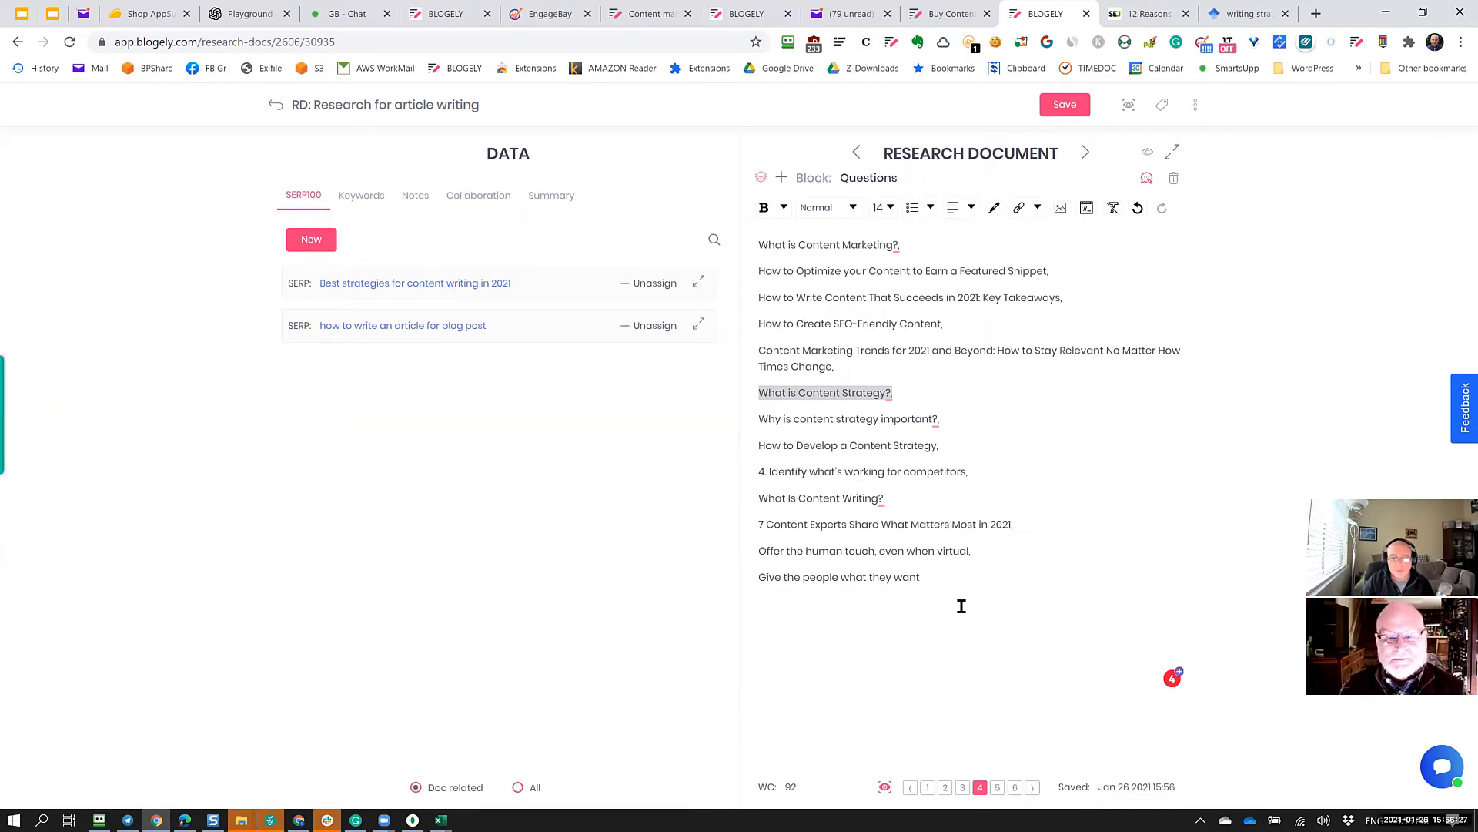
click(1073, 107)
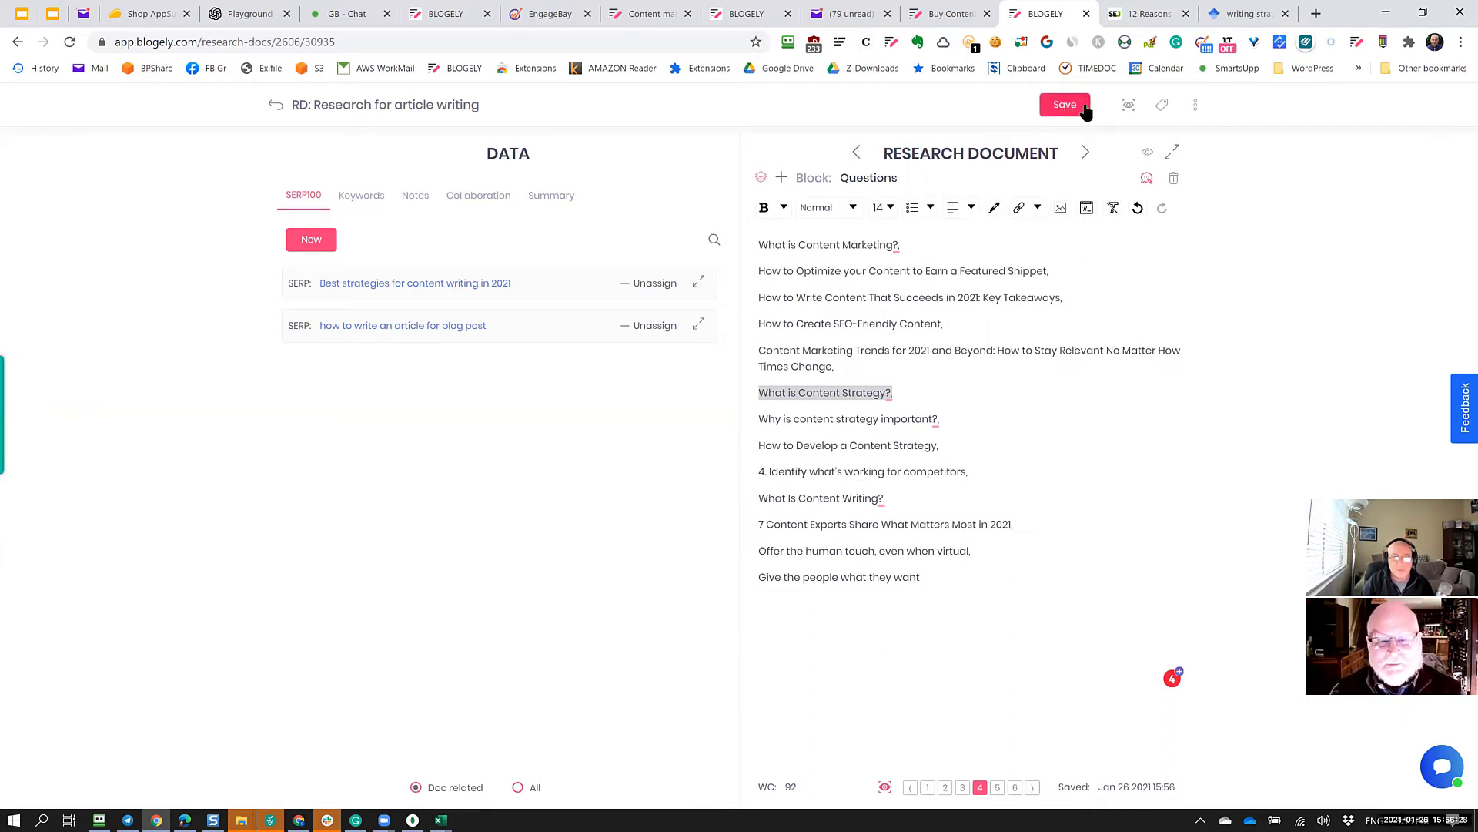
click(1129, 109)
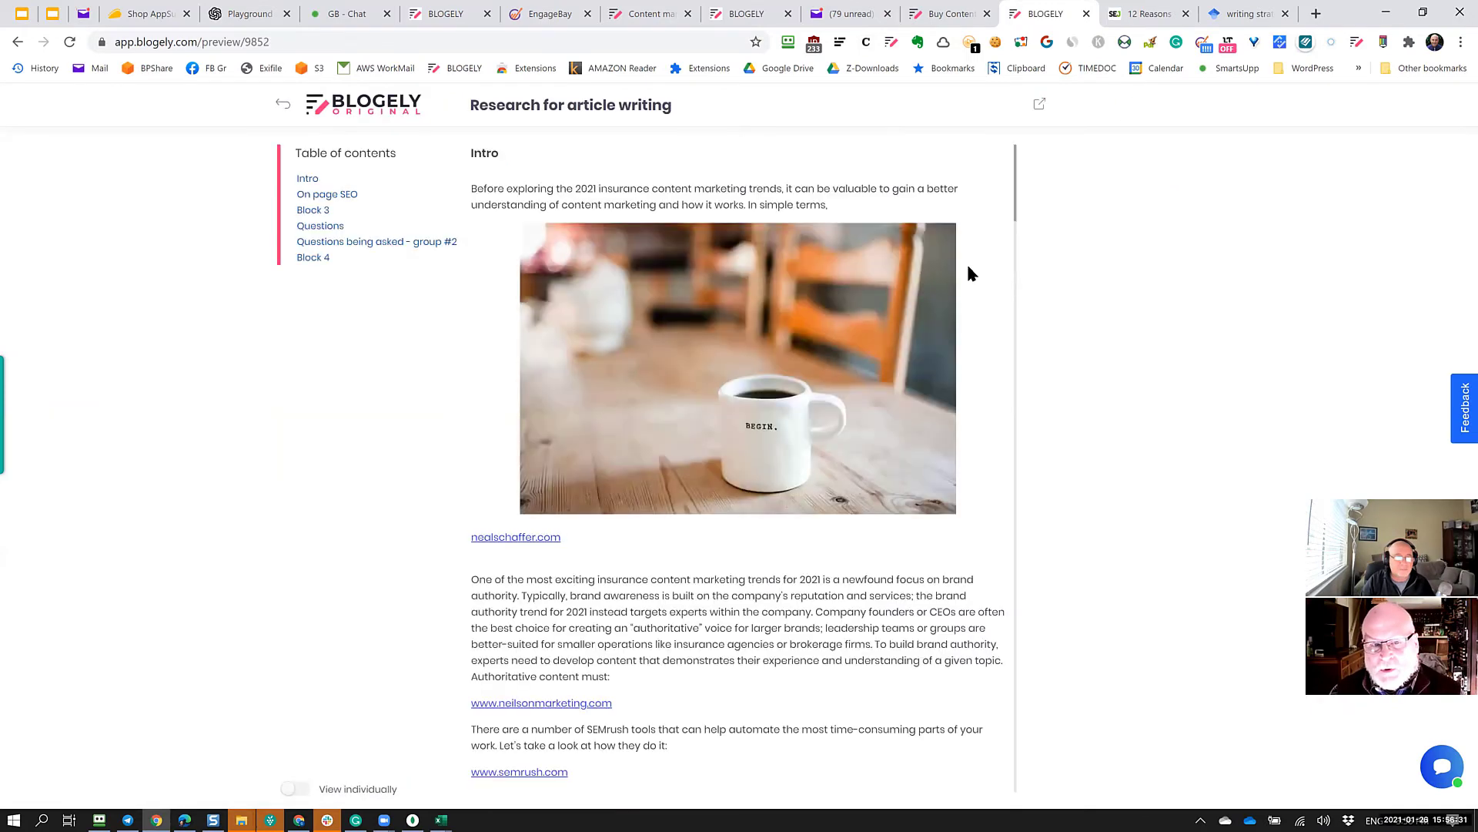
scroll(872, 283, down, 15)
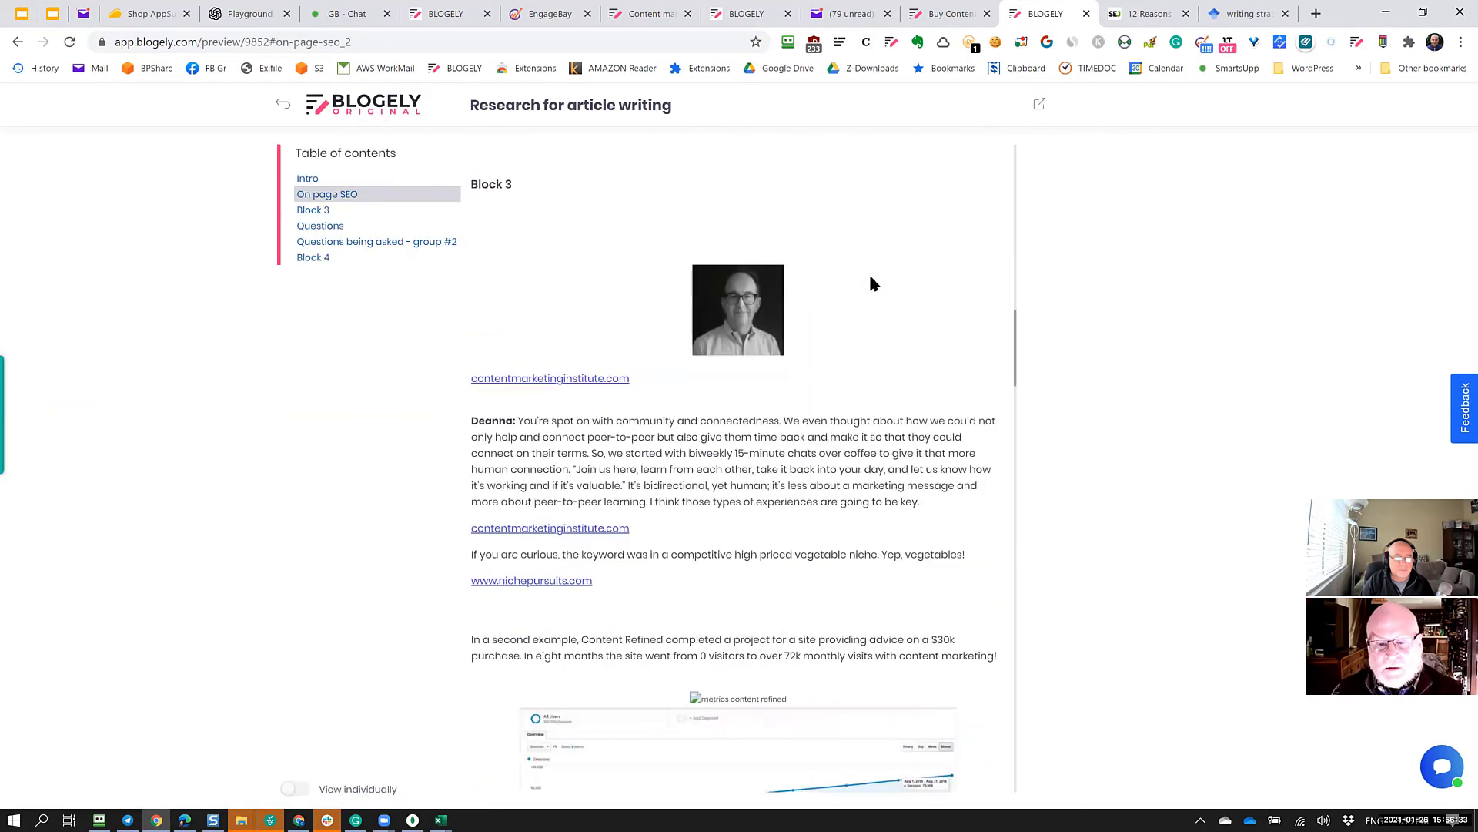
scroll(873, 284, down, 12)
scroll(885, 385, up, 1)
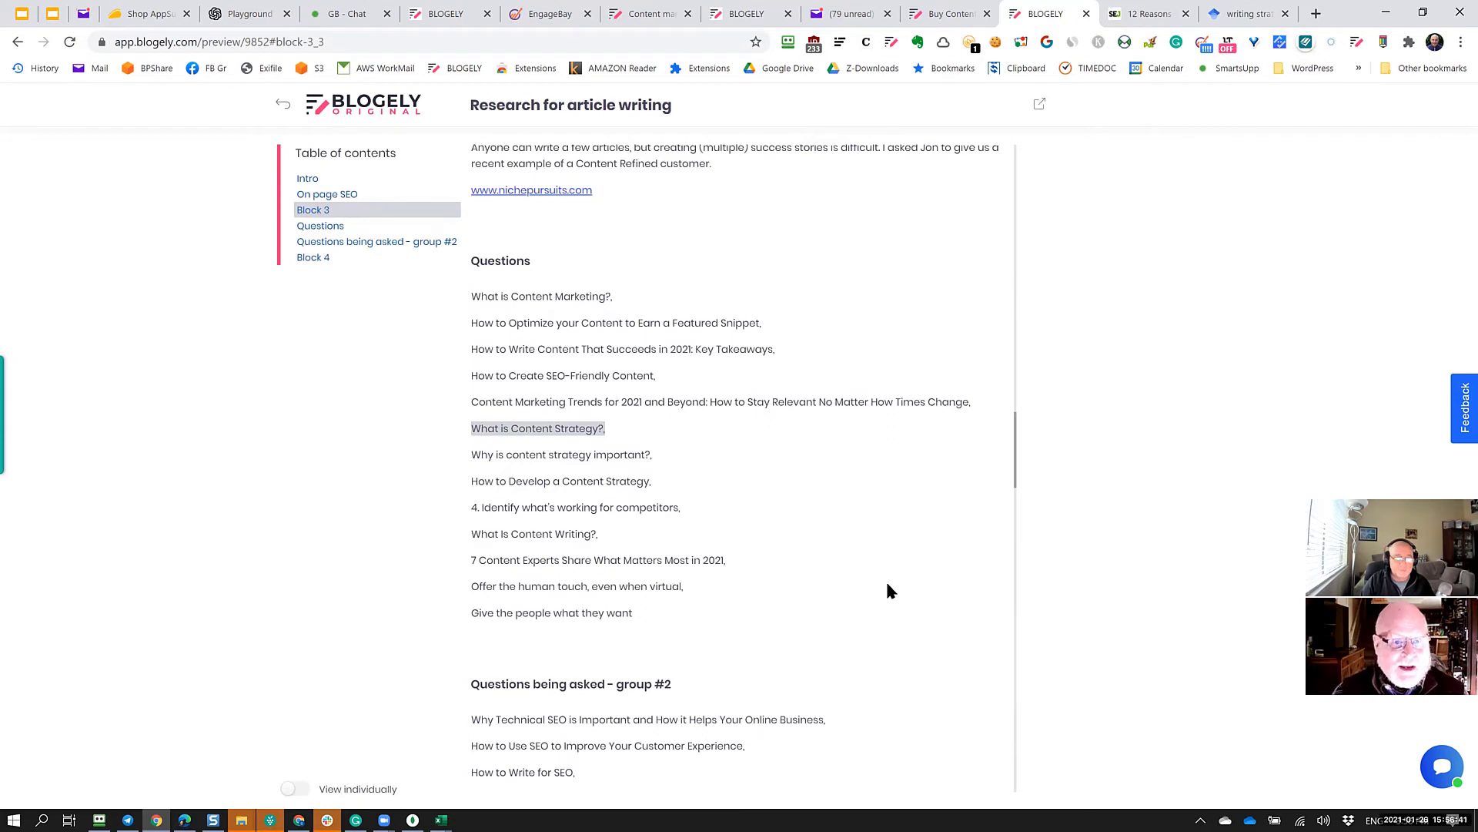
Export the previewed research document as a text file.
click(1040, 105)
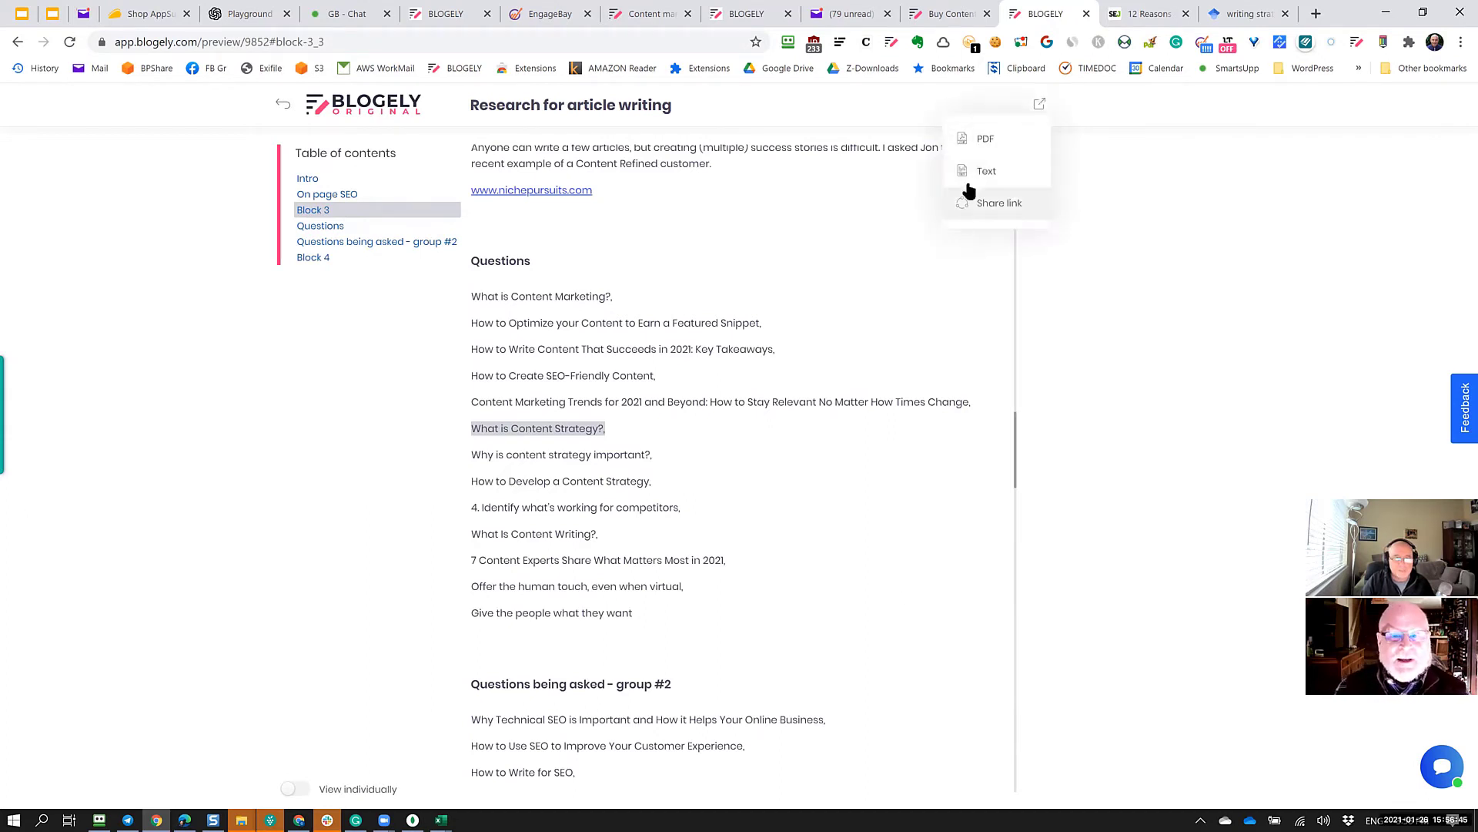
click(1114, 134)
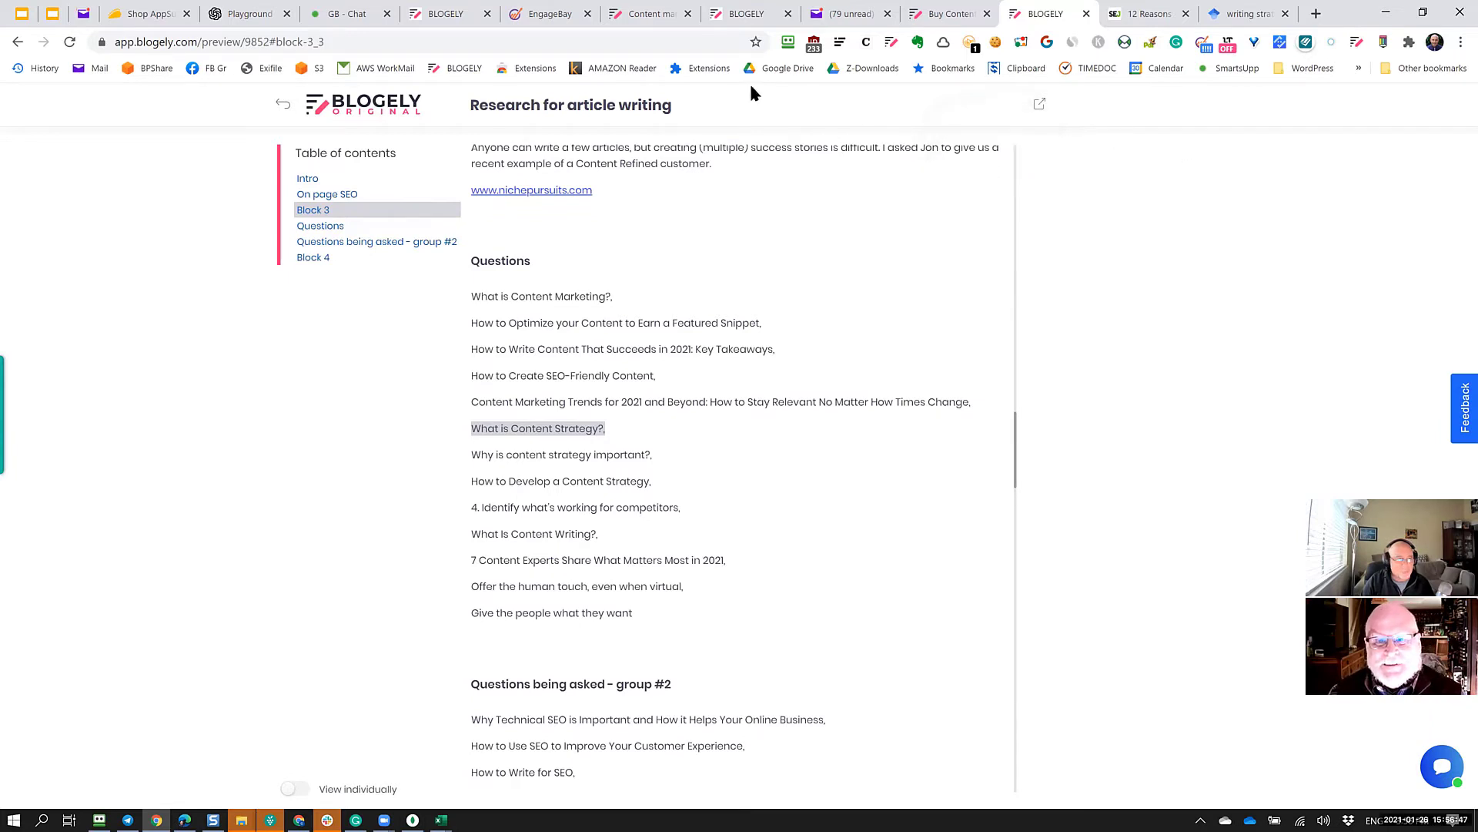
click(1036, 107)
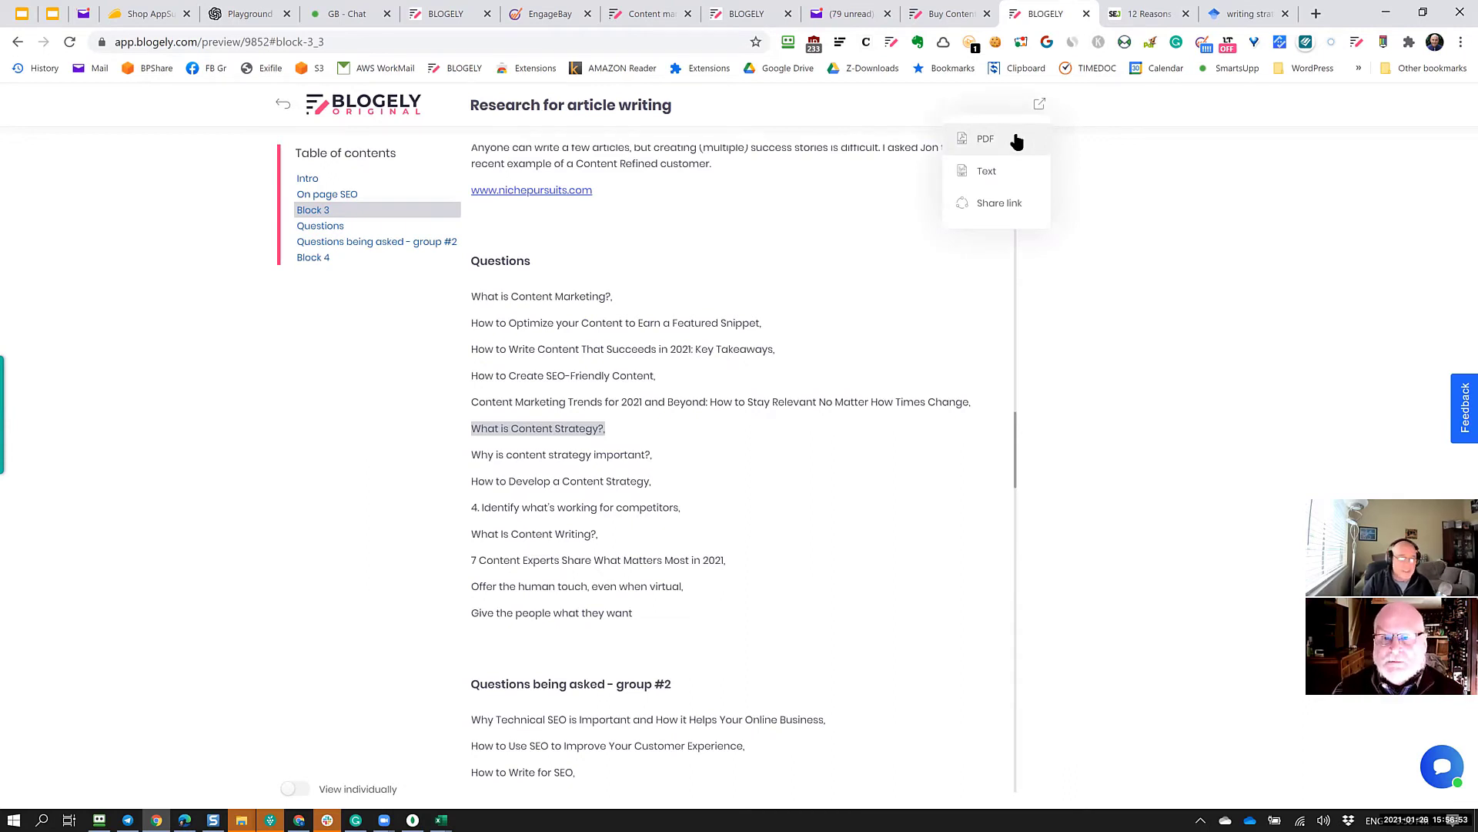
click(990, 171)
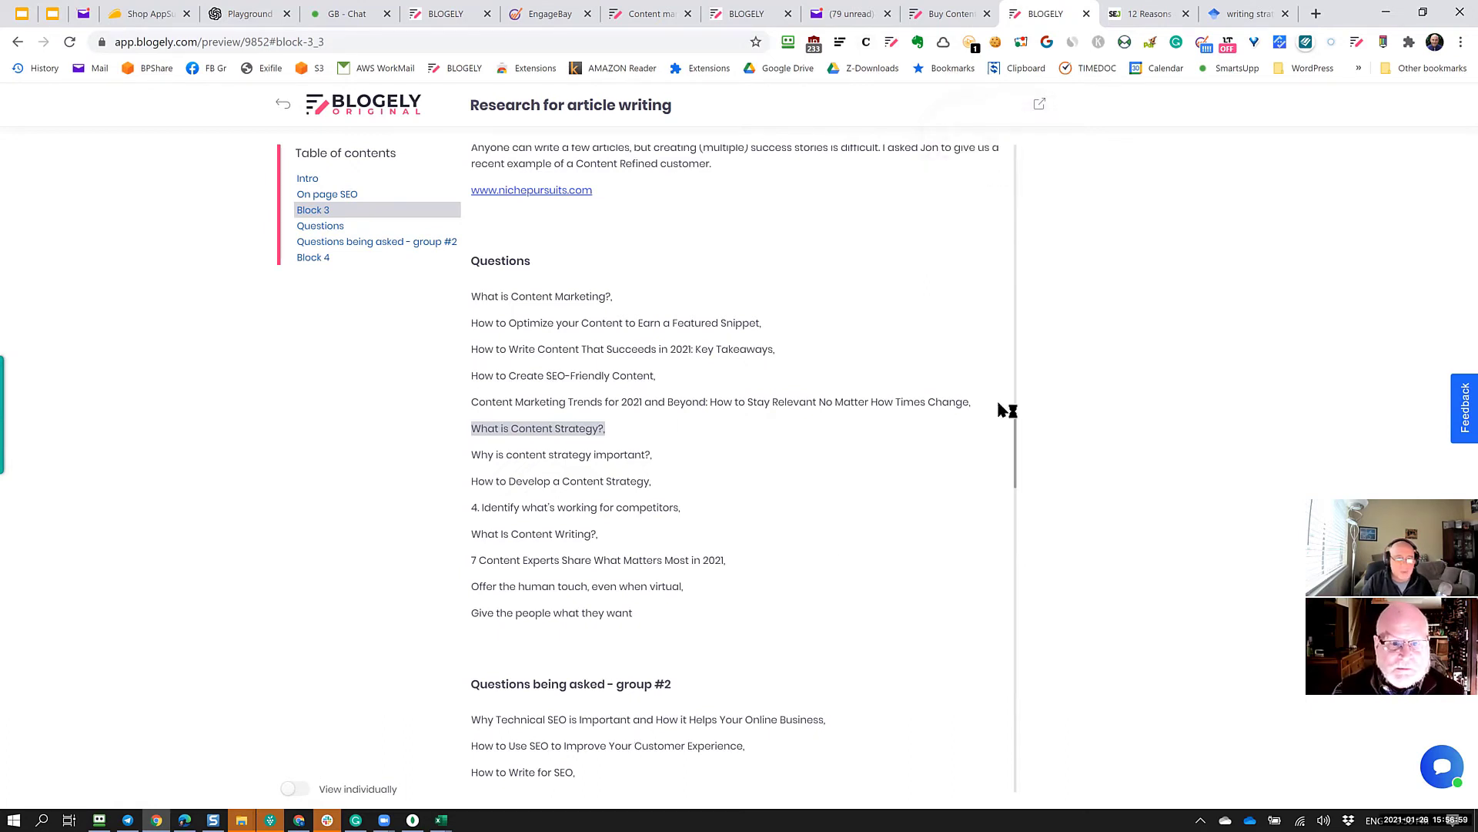
Share the research document by link with anonymous preview allowed and "Feedback" kept as the button name, copying the link and confirming the settings.
click(1040, 103)
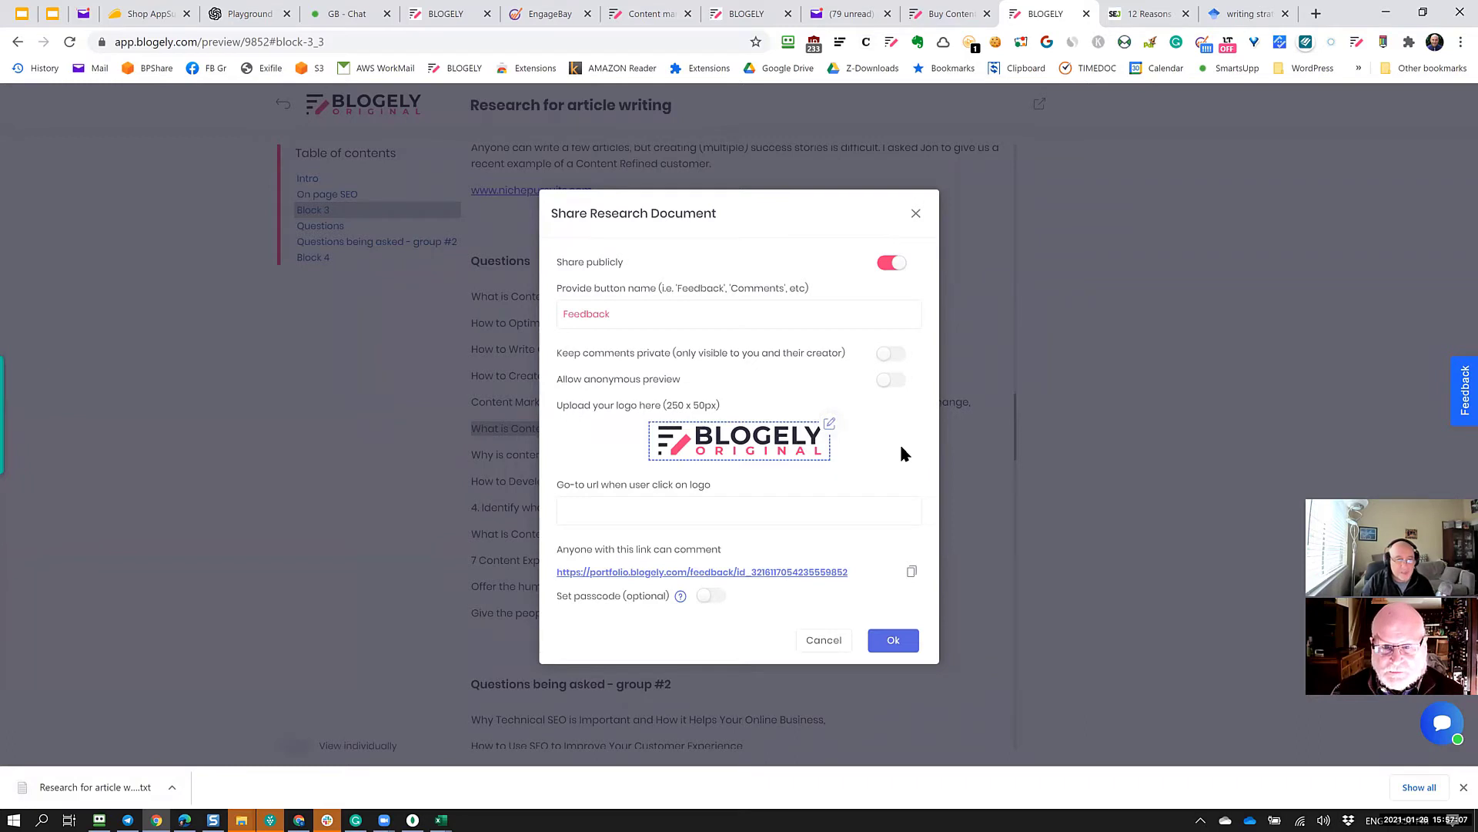
click(616, 312)
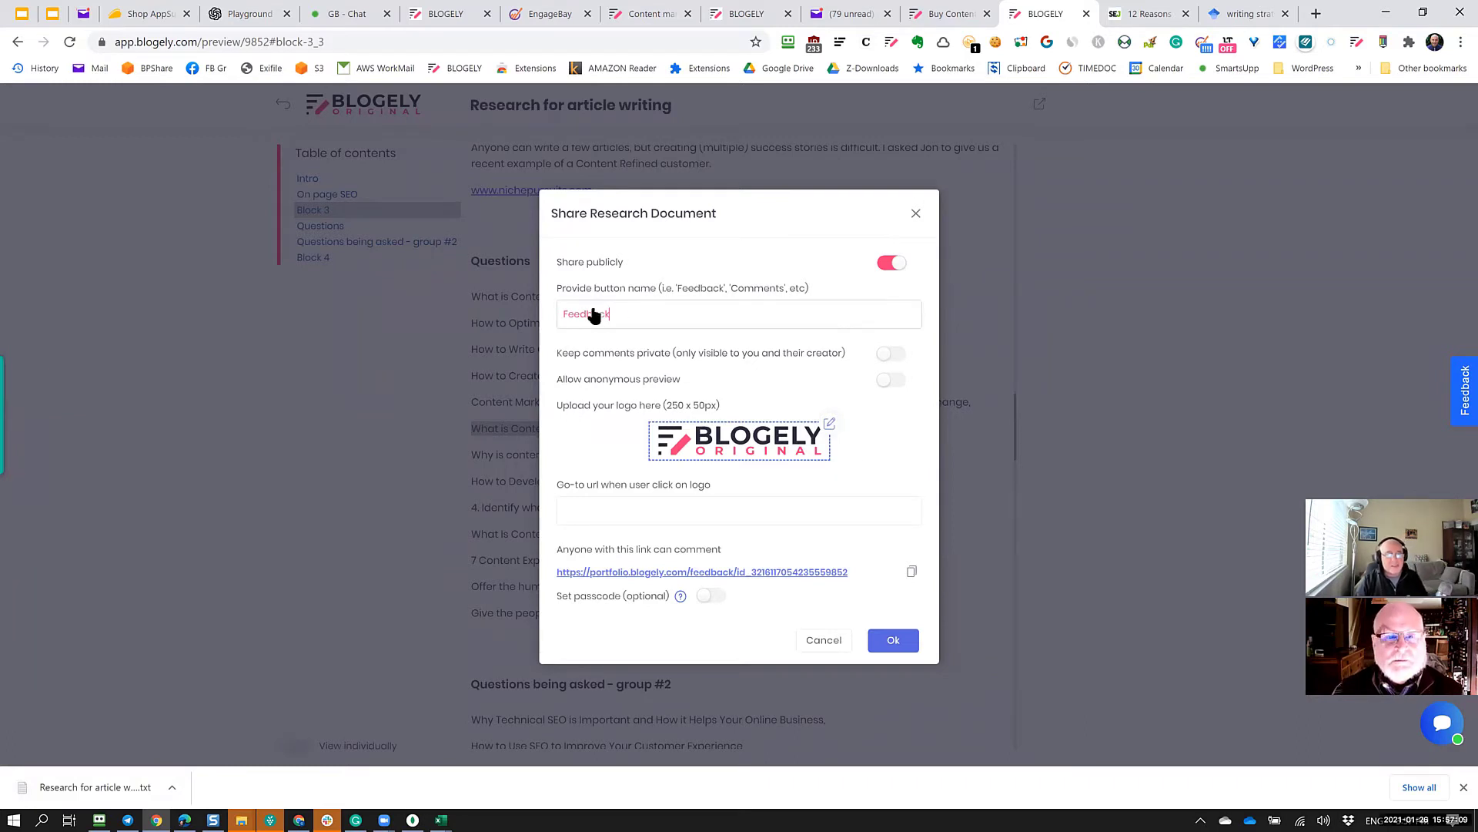
double_click(593, 314)
click(667, 312)
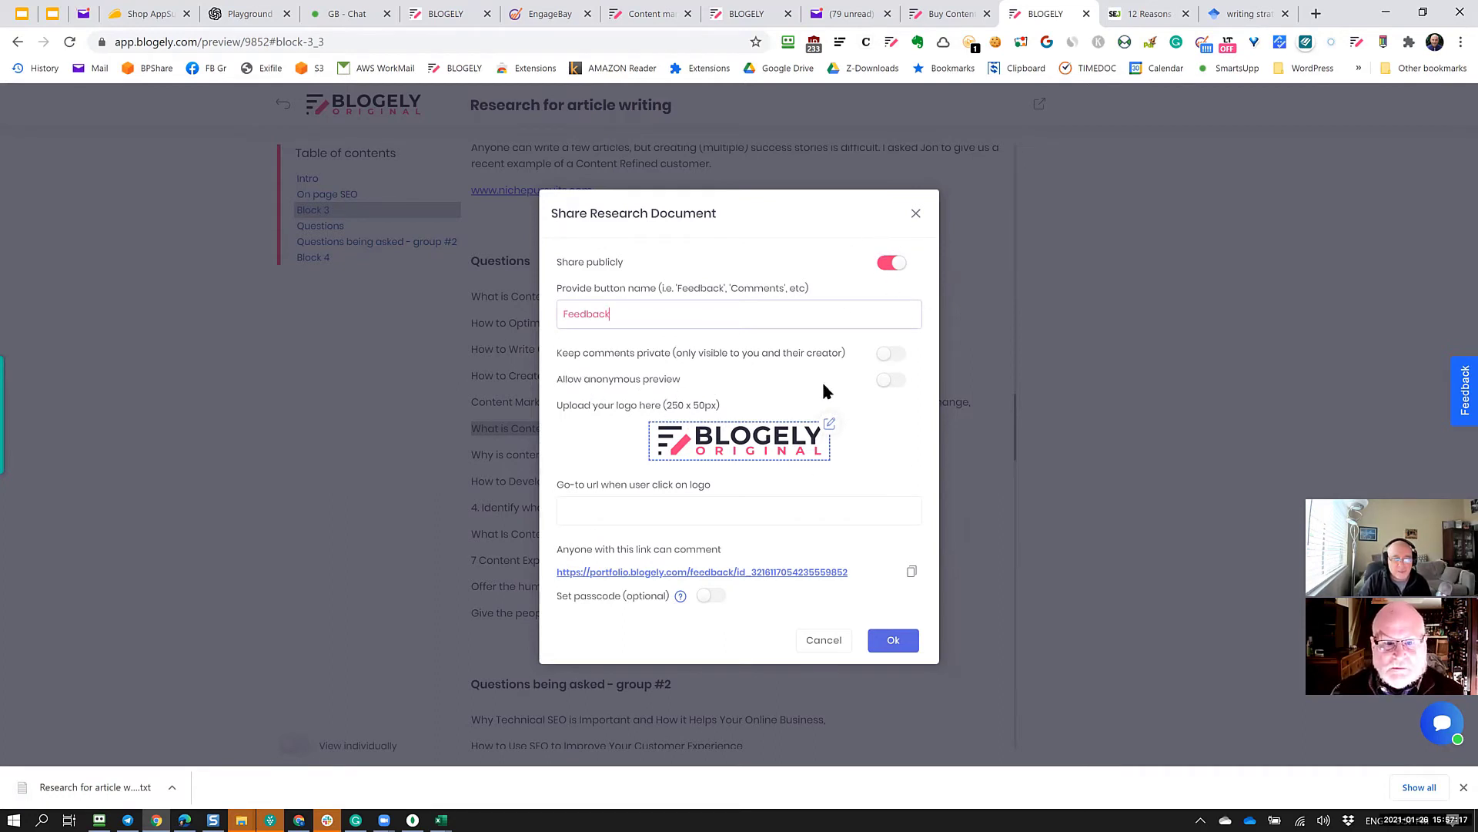
click(894, 381)
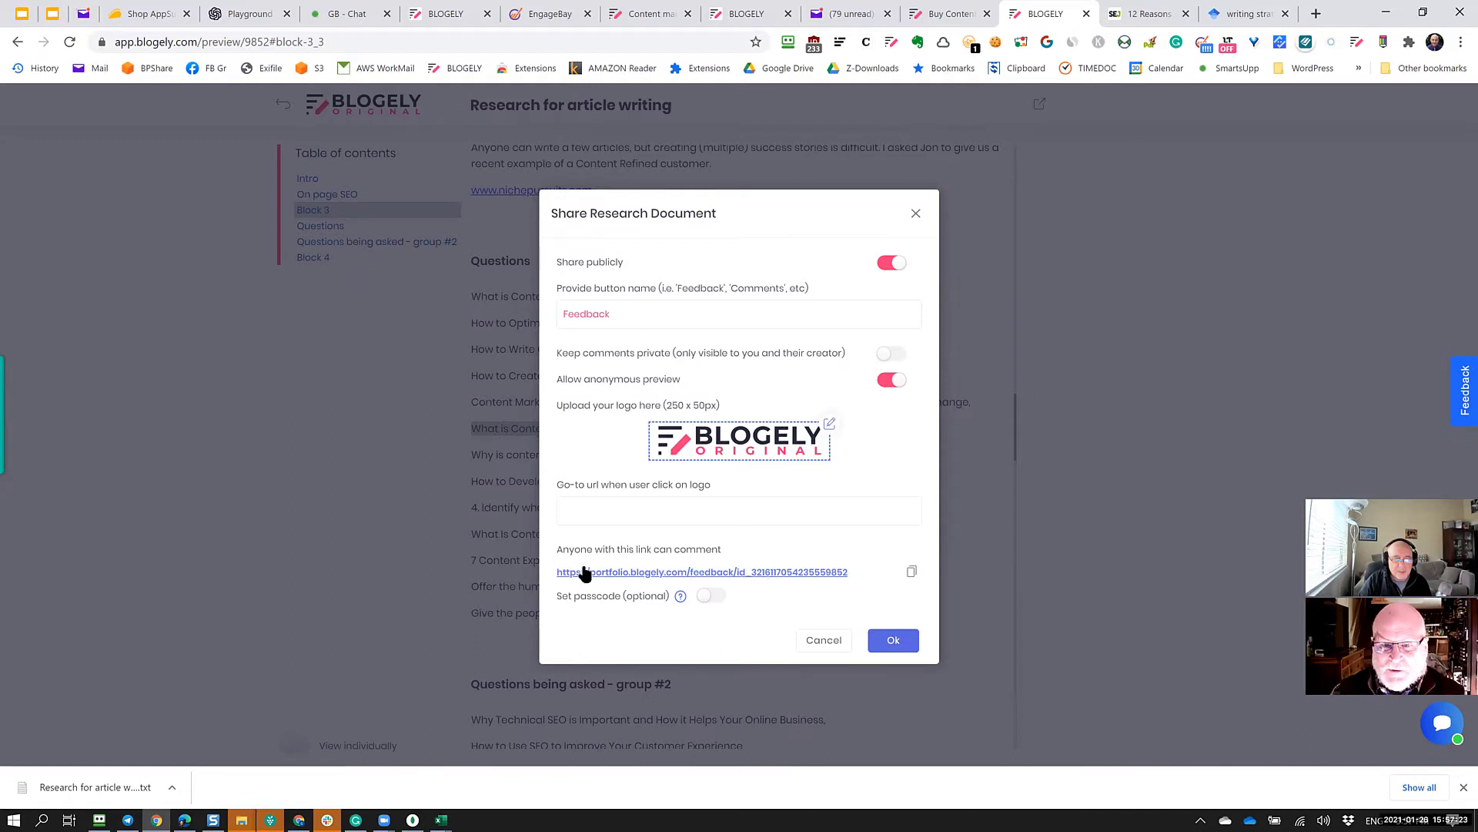
click(912, 572)
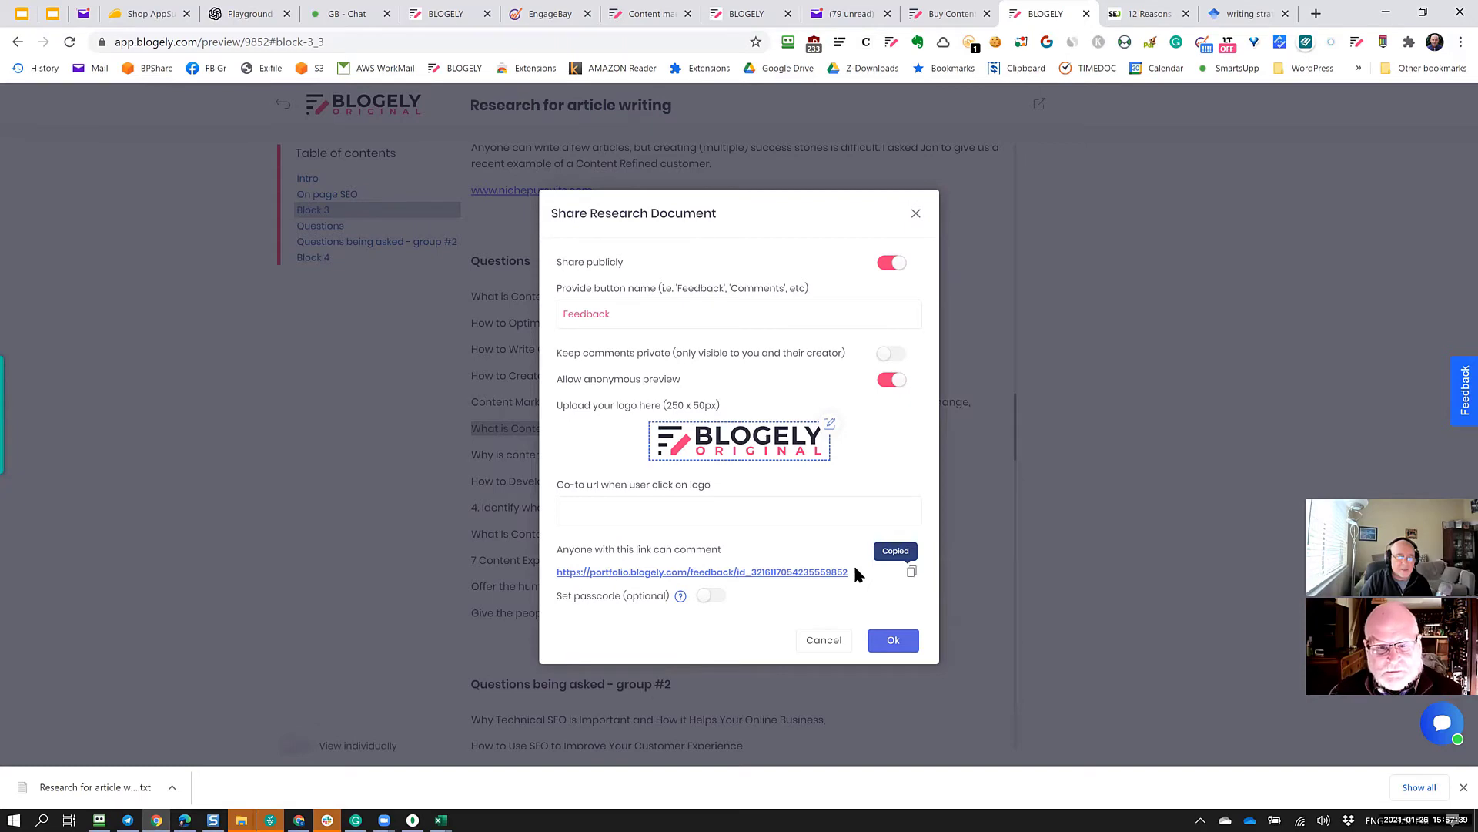
click(895, 640)
Load the copied share link in a new incognito window and view the shared research document.
click(1461, 41)
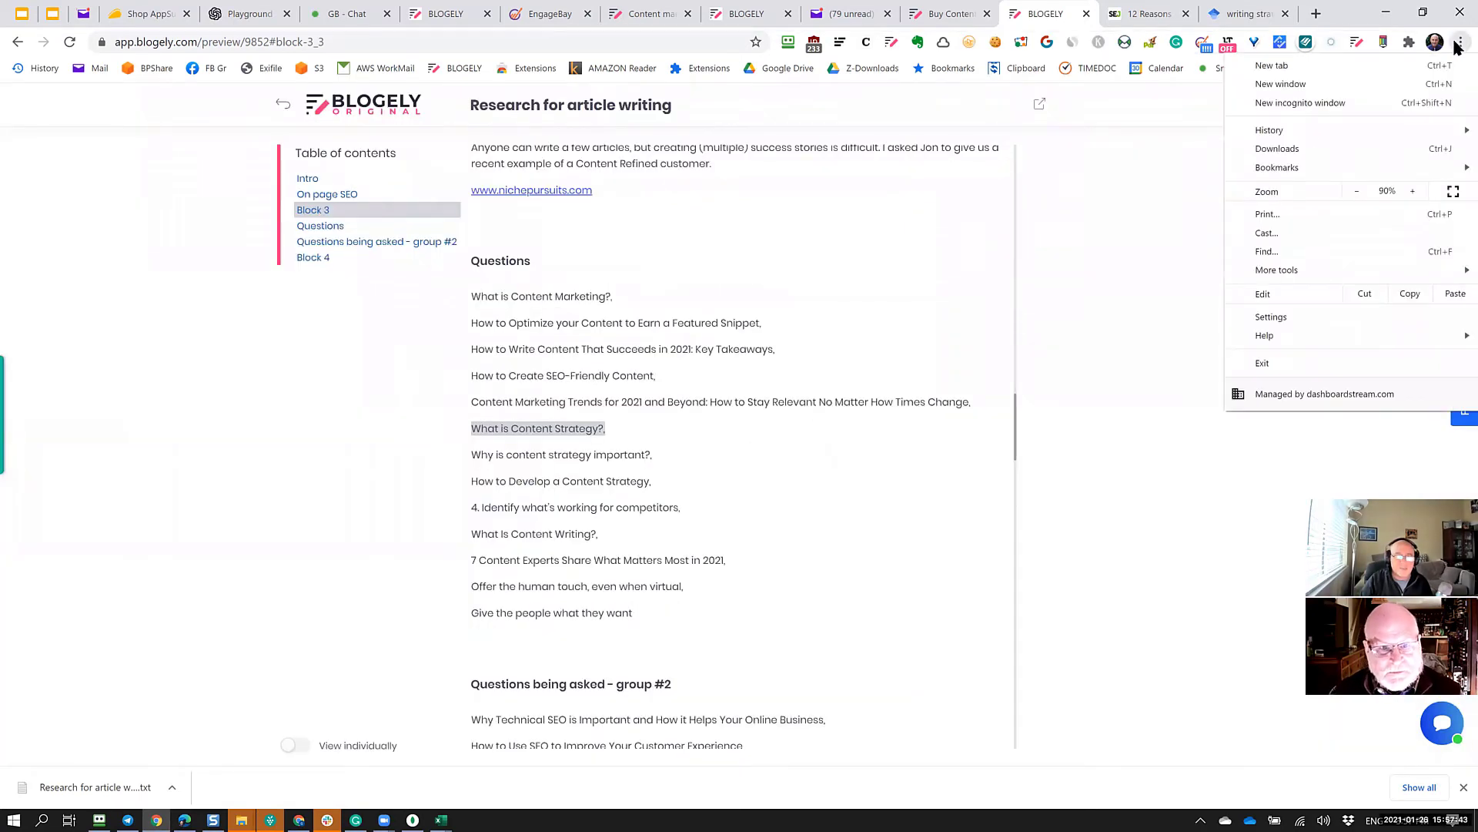
click(1337, 104)
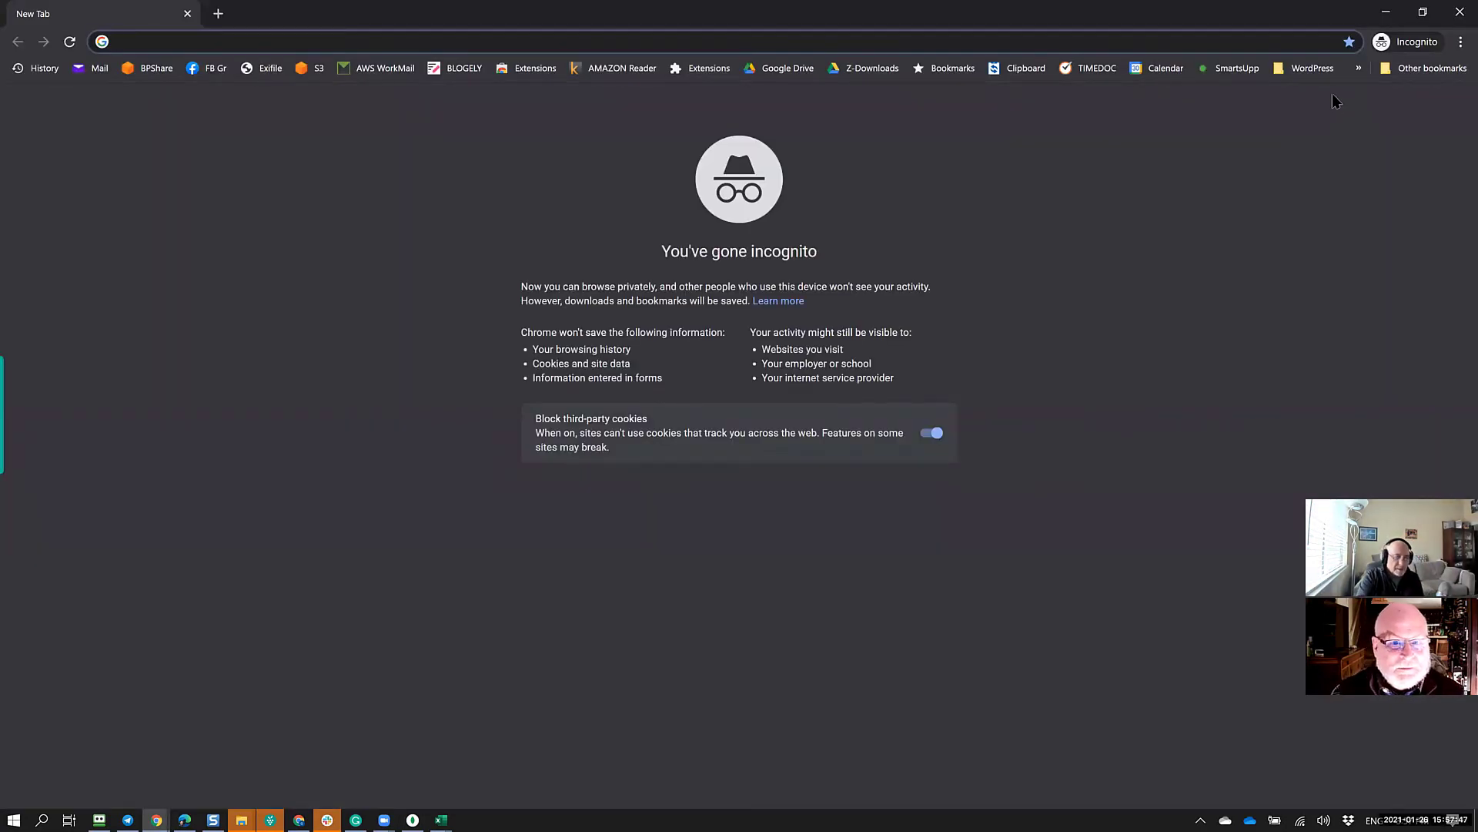
key(ctrl+v)
key(Return)
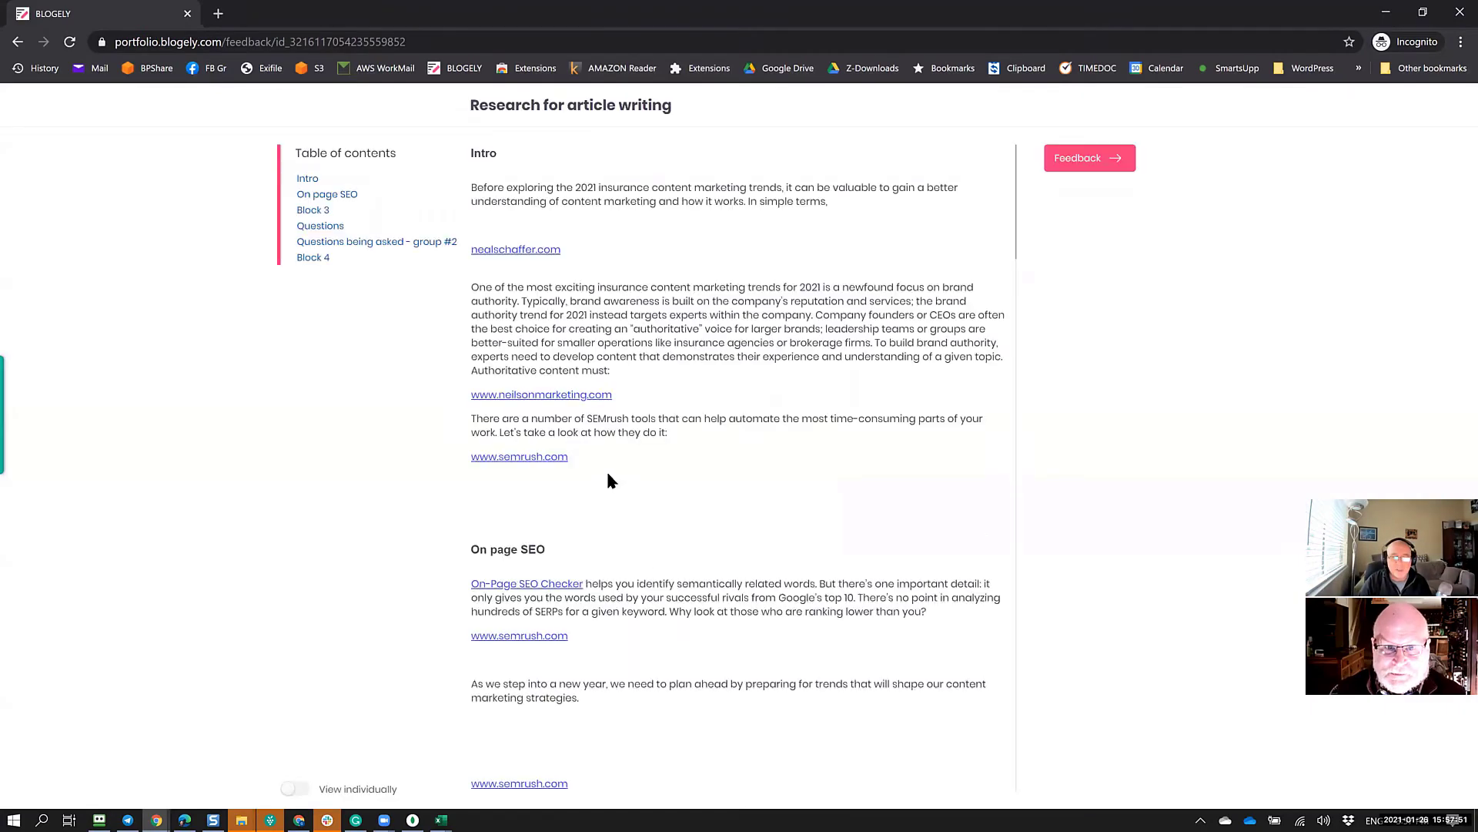
scroll(669, 536, down, 5)
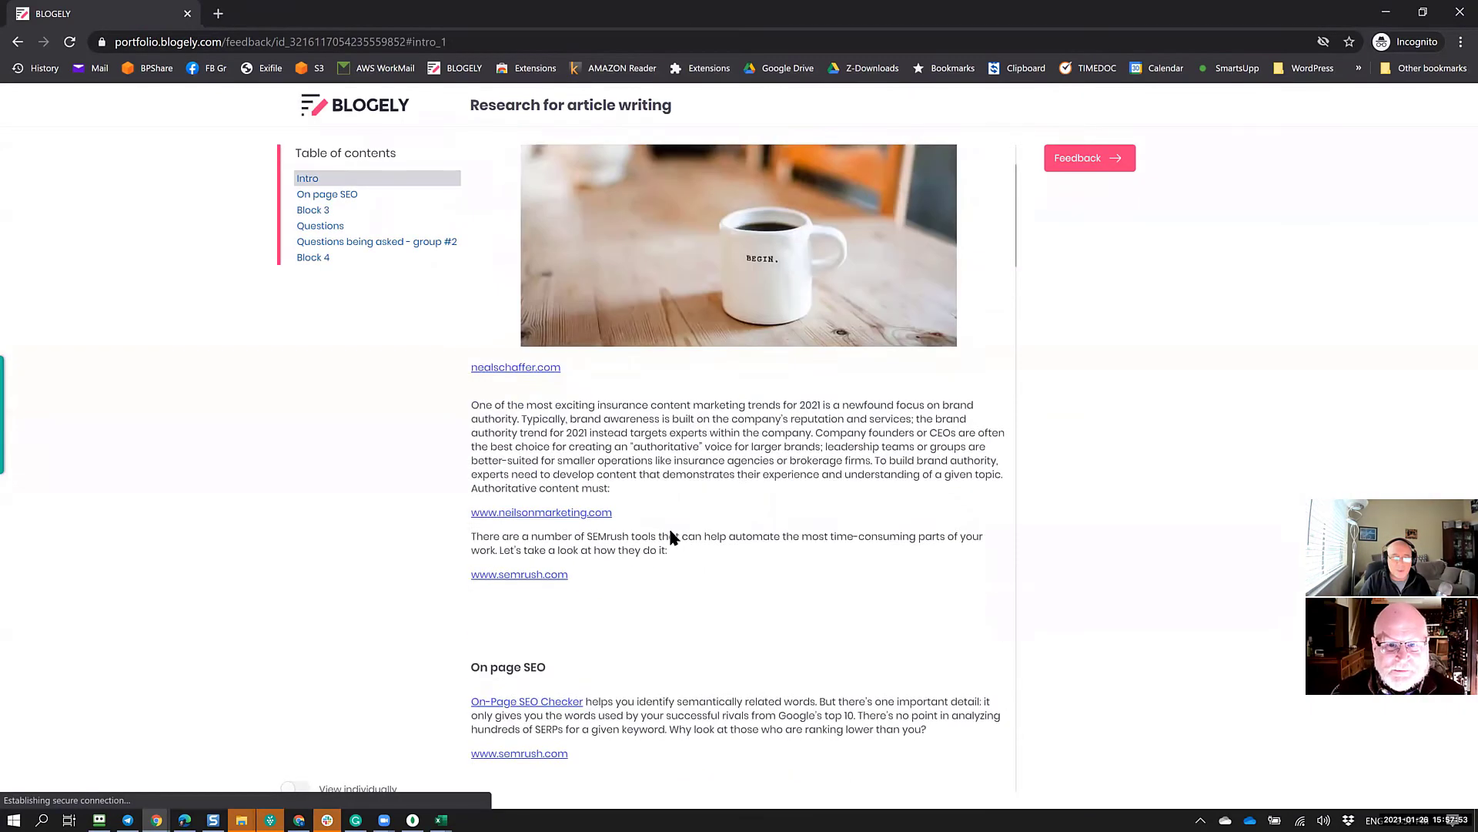
Review the shared document's content from the Intro block through Block 4 and return to the Intro.
scroll(667, 530, down, 11)
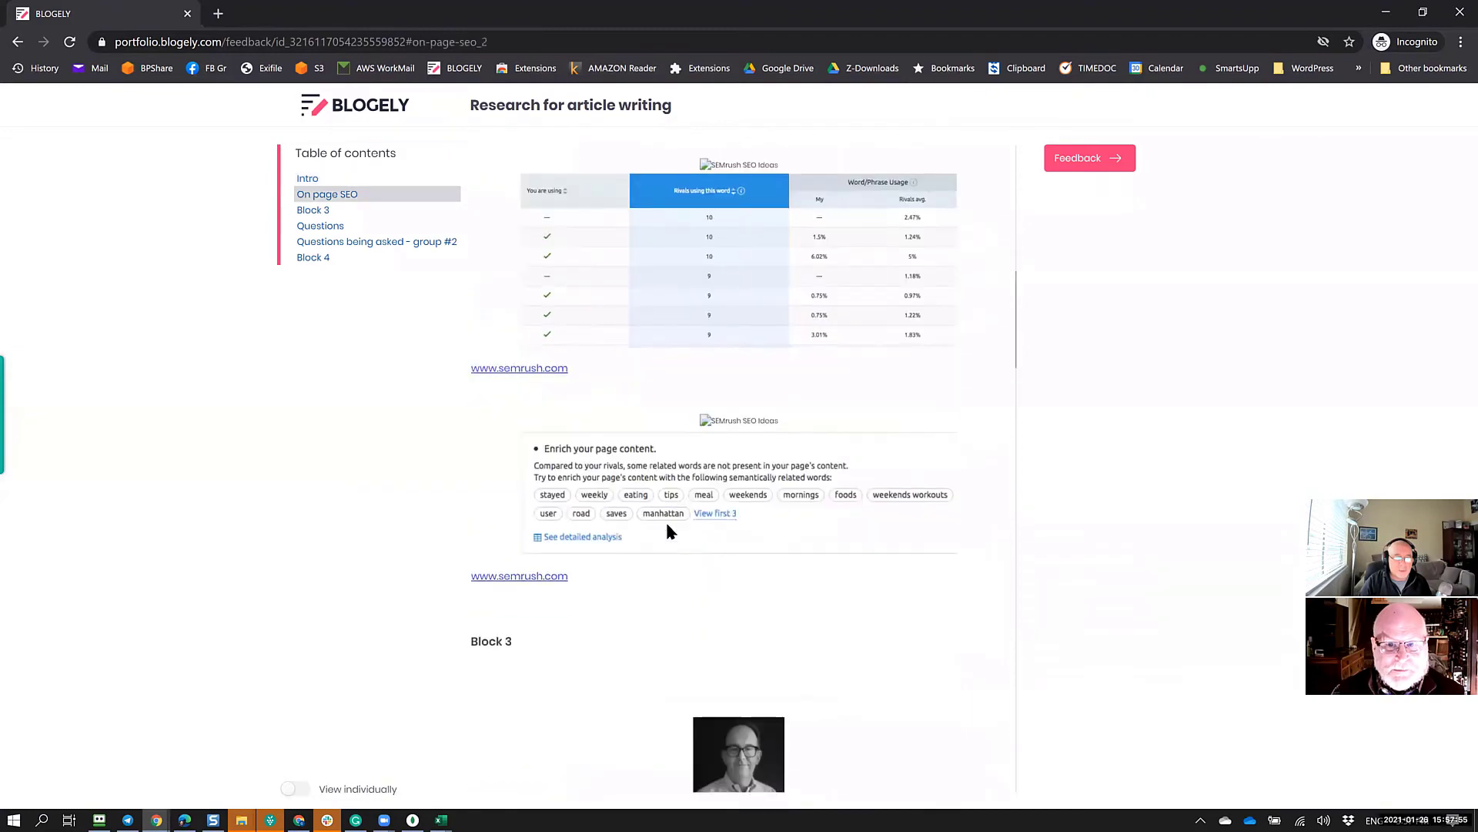
scroll(667, 525, down, 13)
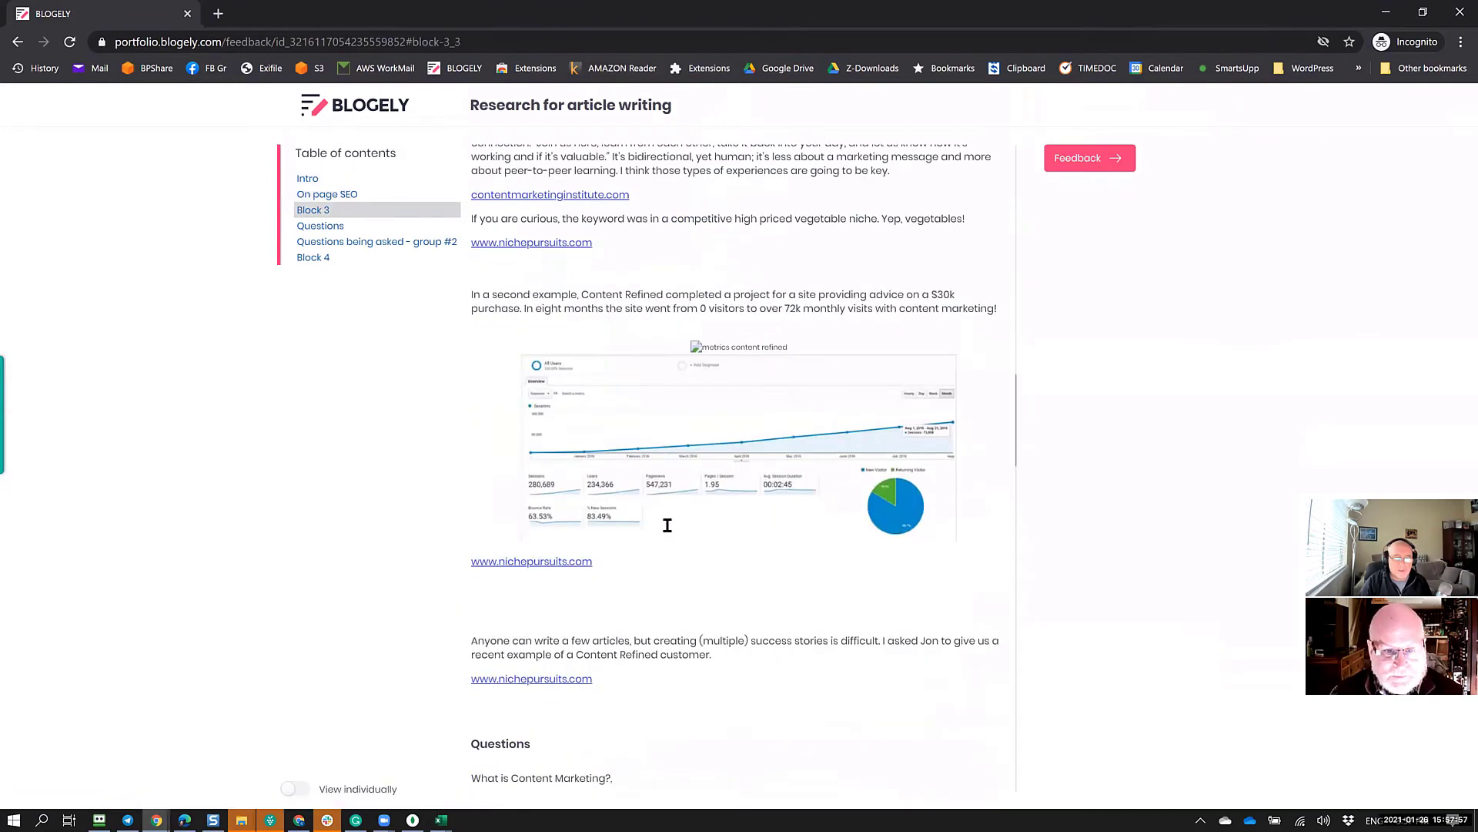
scroll(668, 524, up, 8)
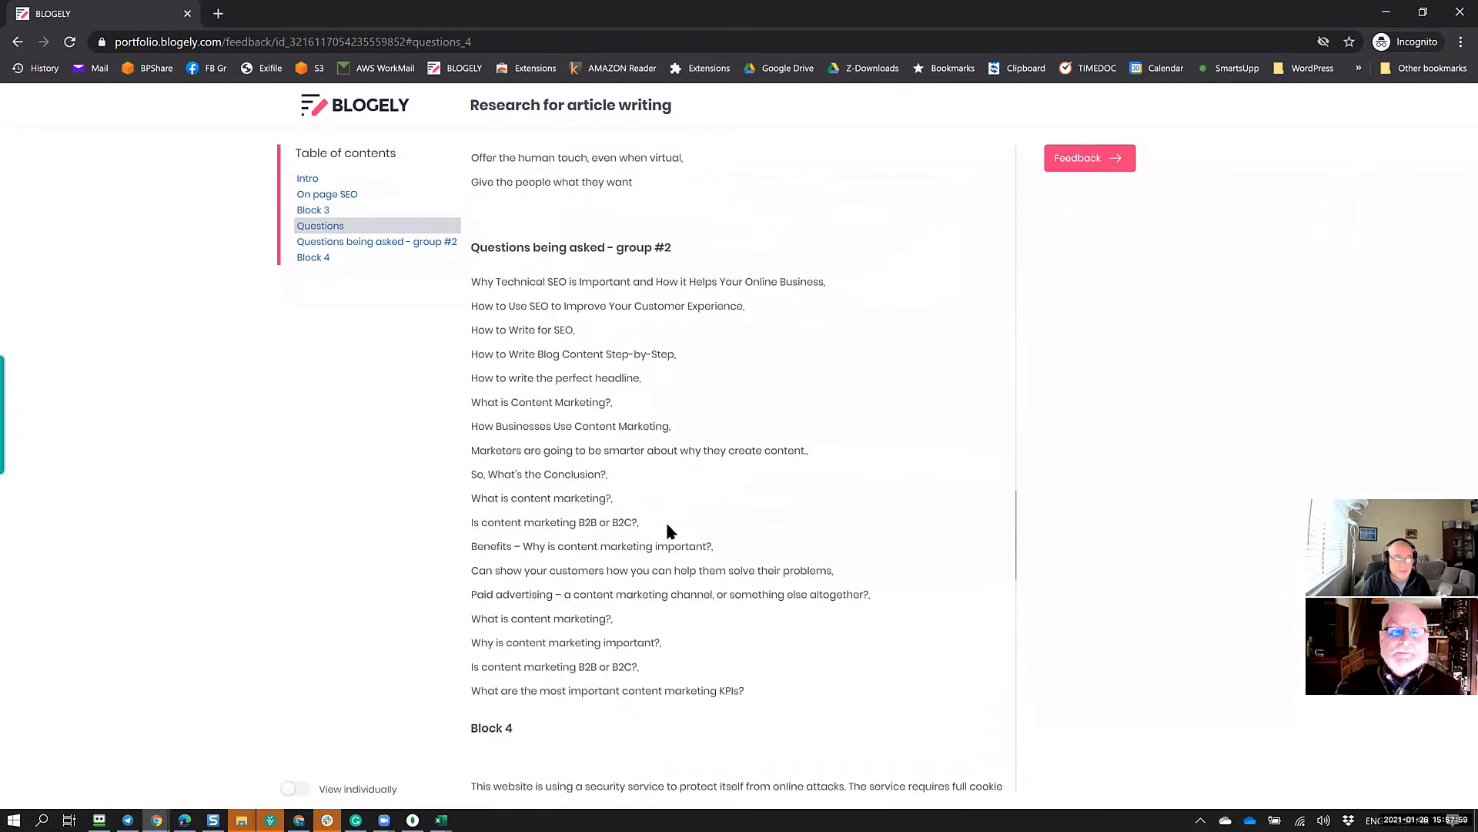
scroll(740, 610, down, 4)
scroll(738, 572, down, 3)
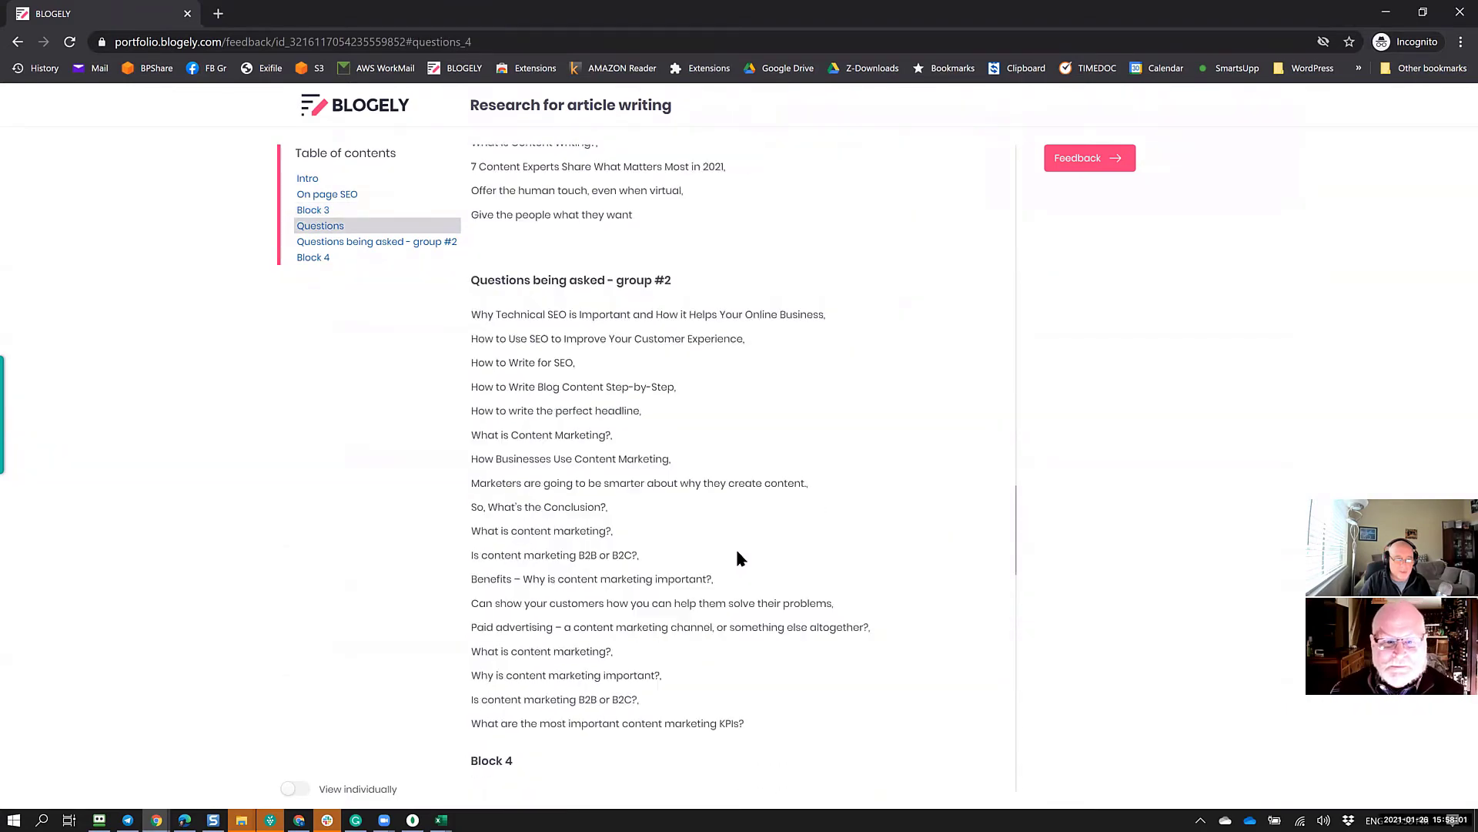
scroll(544, 632, down, 4)
scroll(544, 636, down, 11)
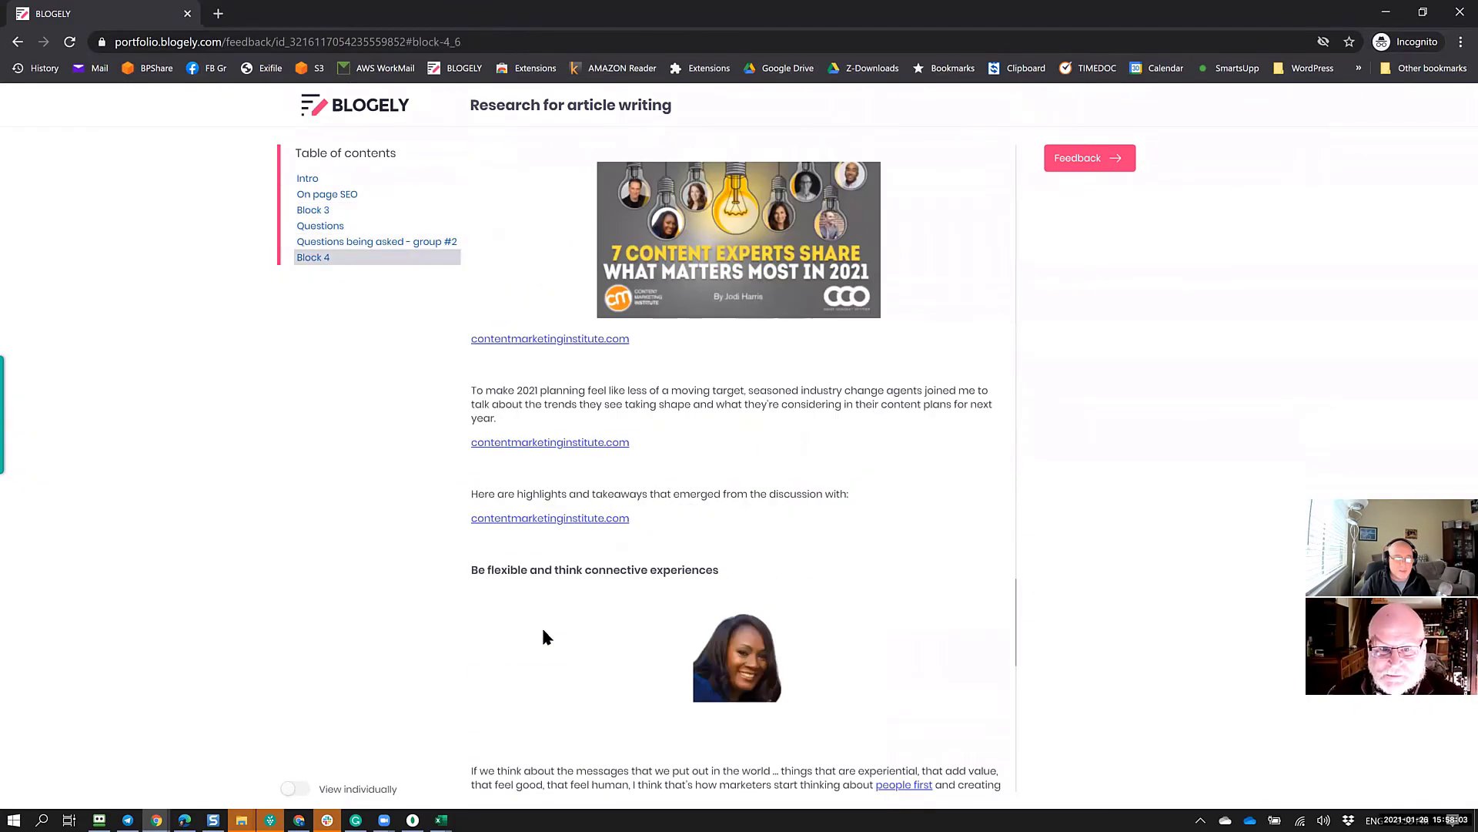
scroll(860, 460, down, 5)
scroll(858, 457, down, 4)
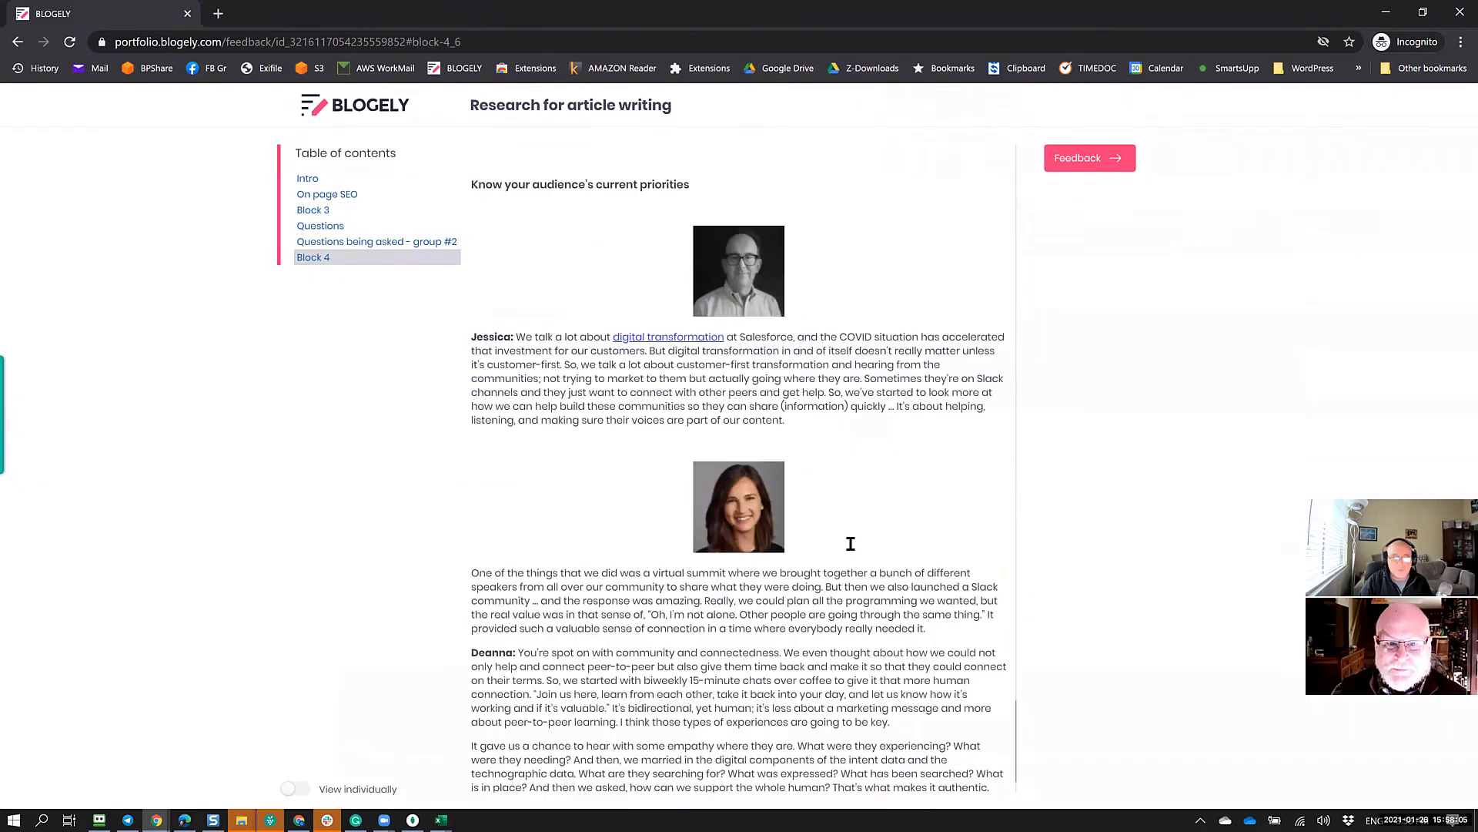
scroll(851, 545, down, 1)
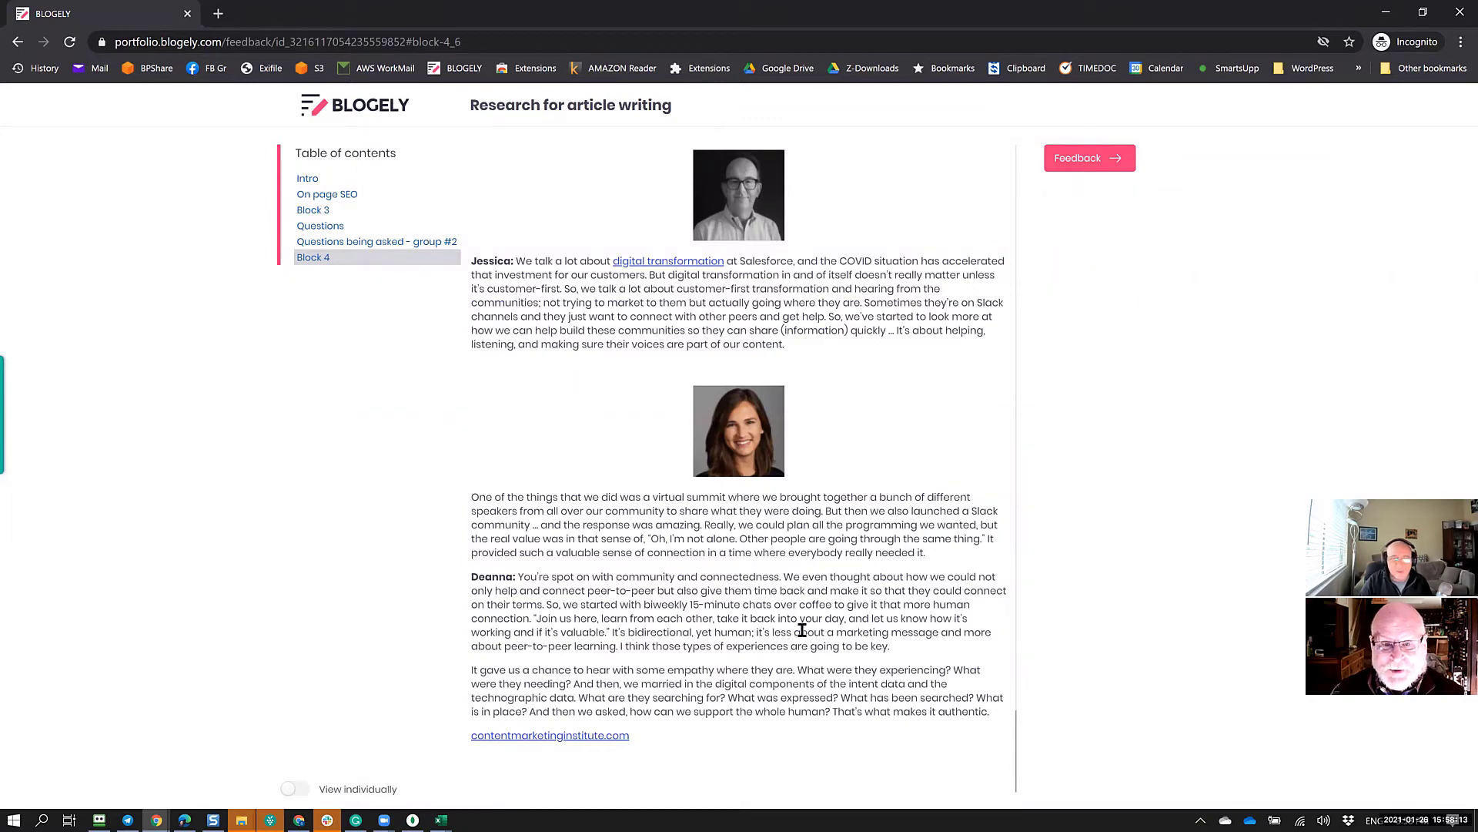
scroll(800, 629, up, 20)
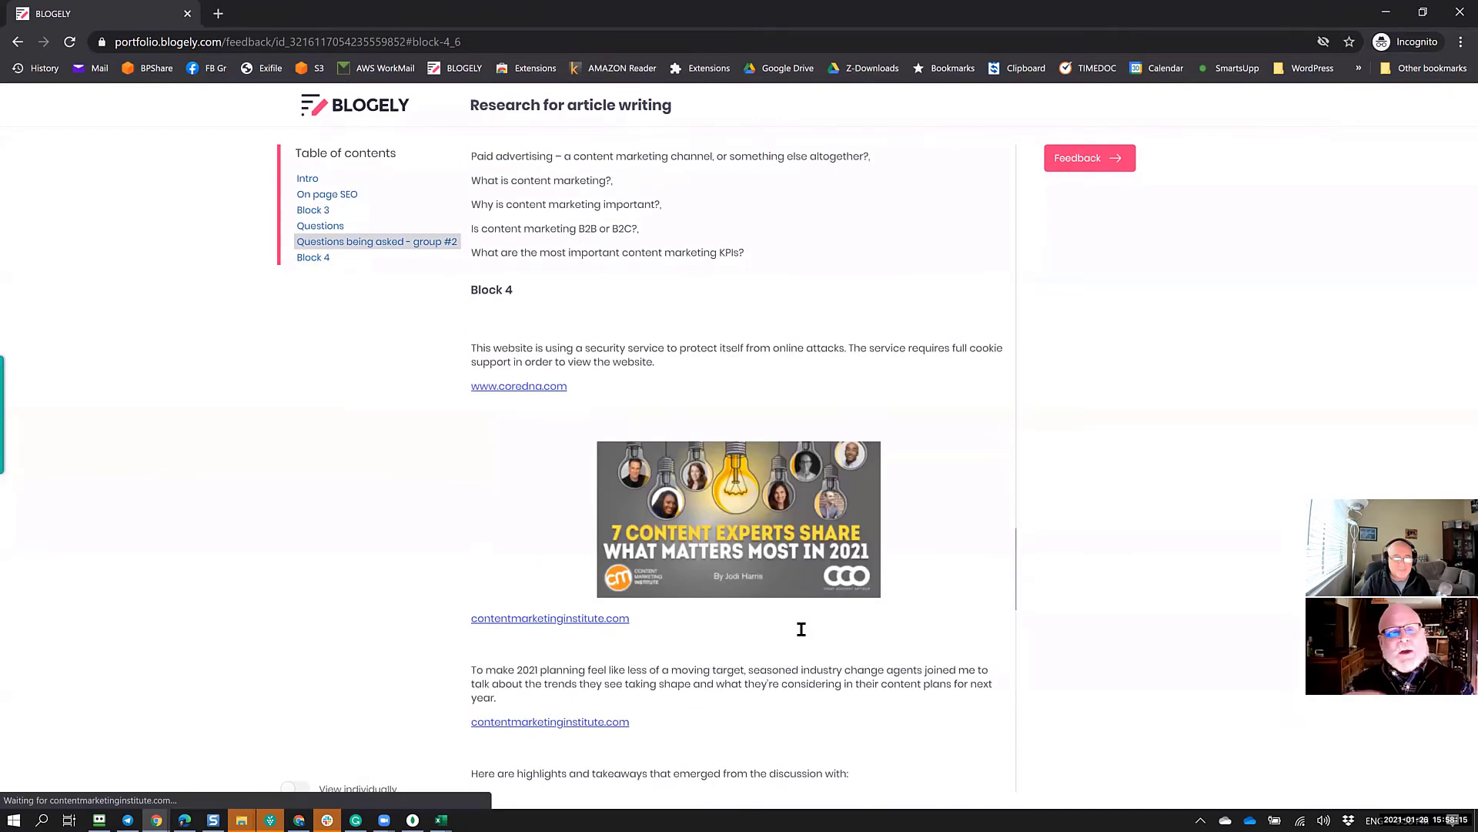
scroll(801, 629, up, 15)
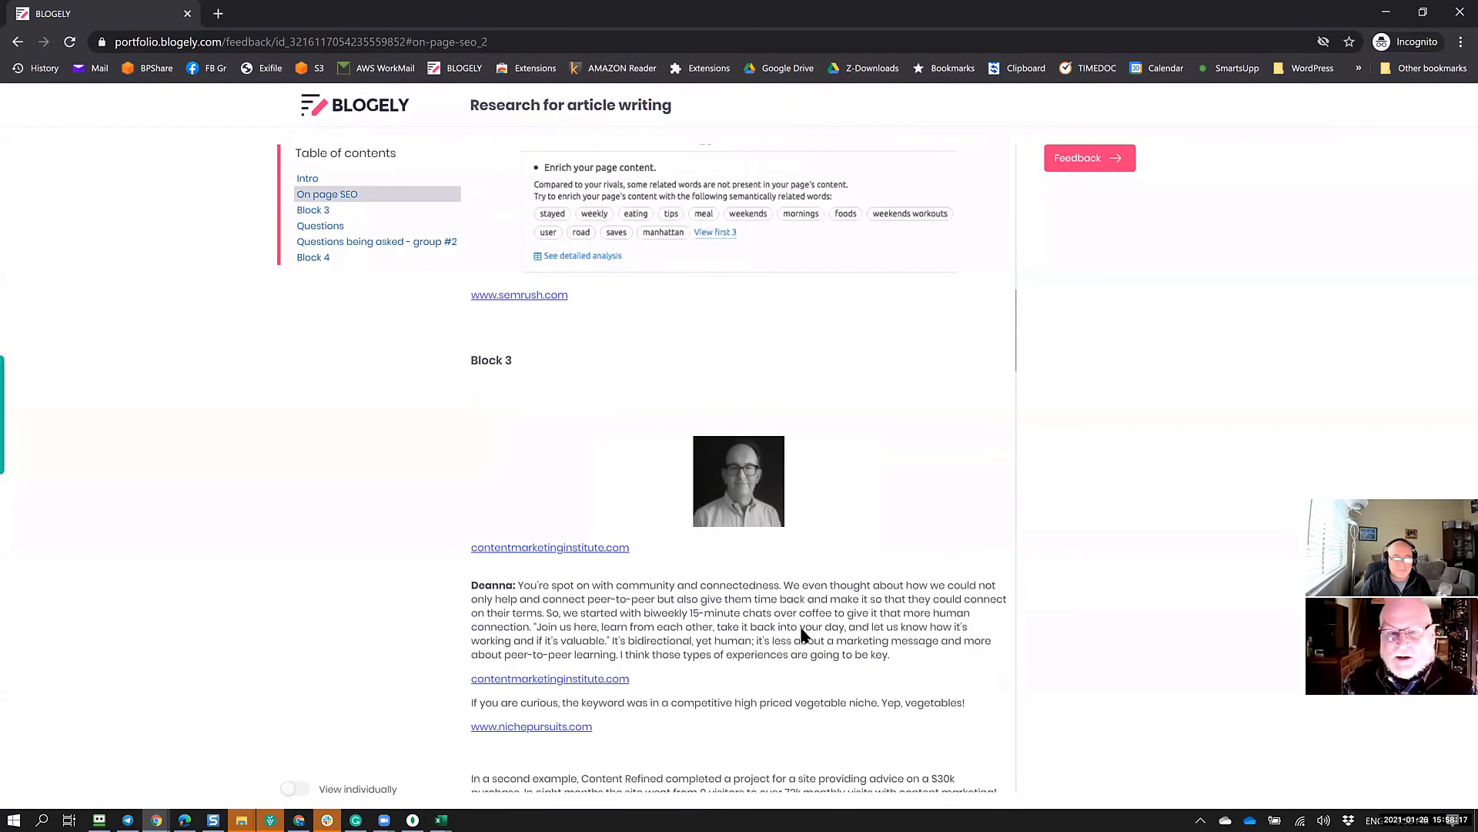
scroll(801, 634, up, 10)
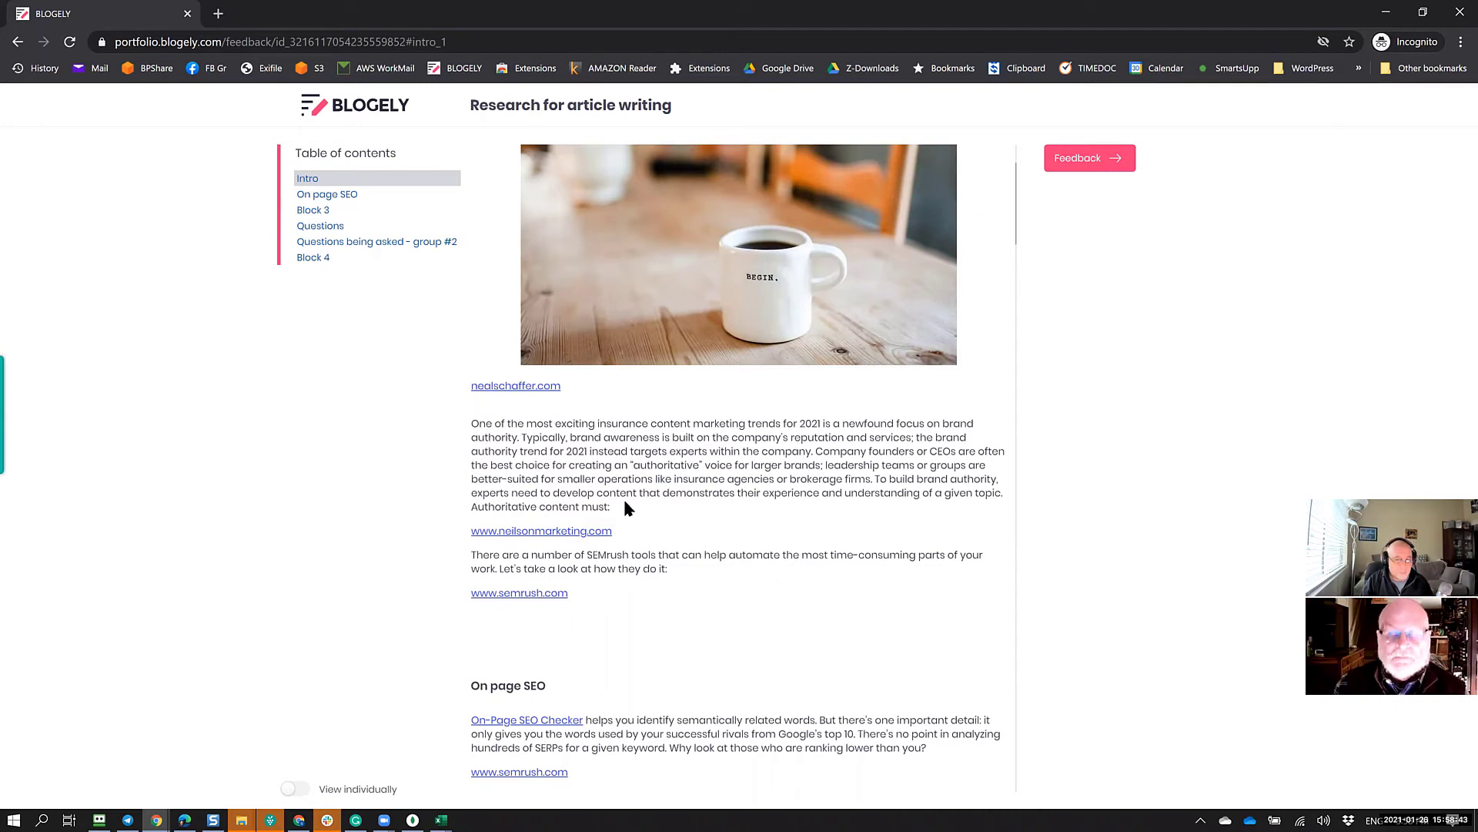
Enter the content feedback page of the shared document with the reviewer's name and e-mail.
click(1094, 163)
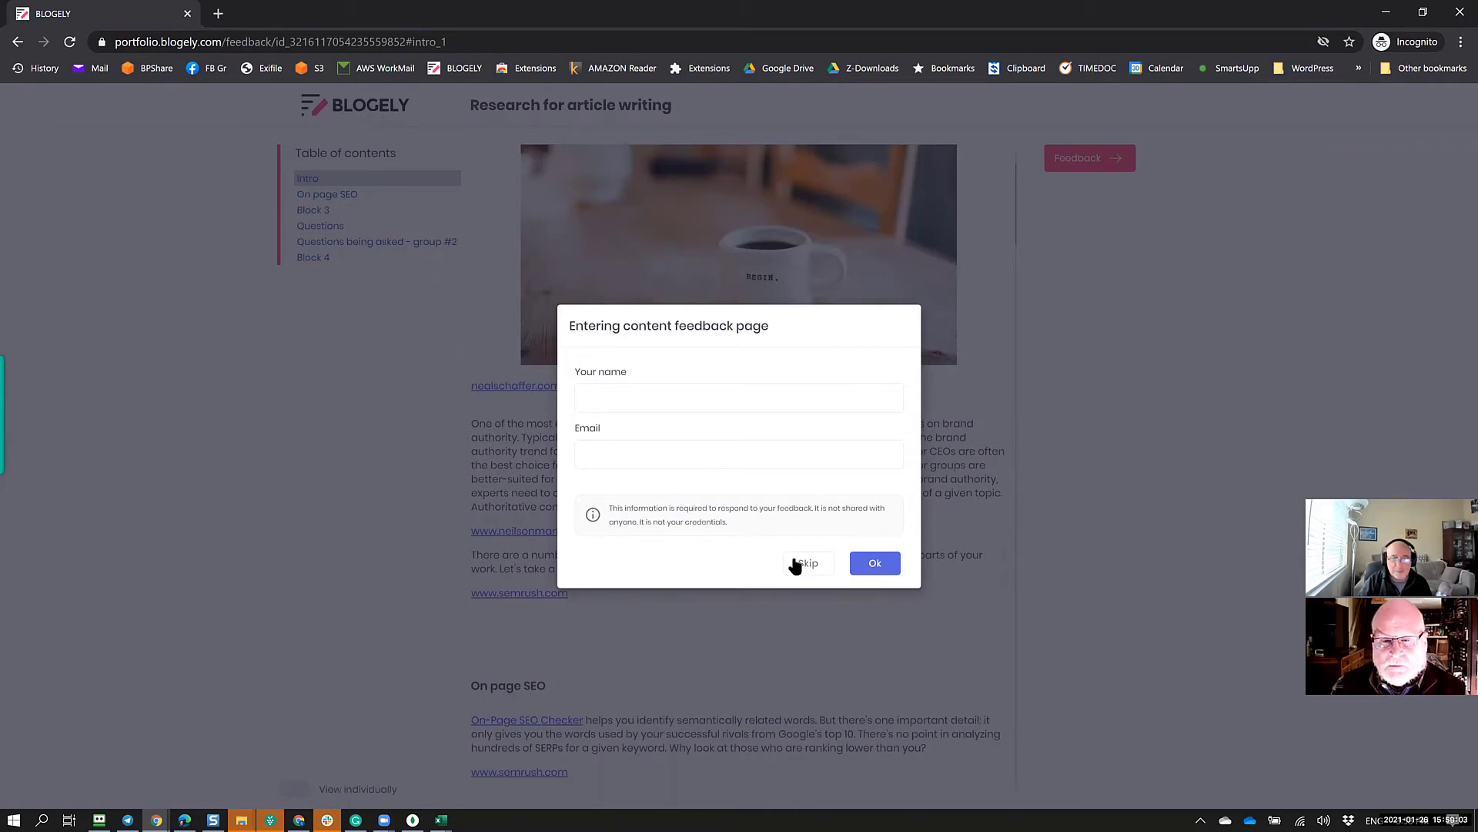
click(1085, 156)
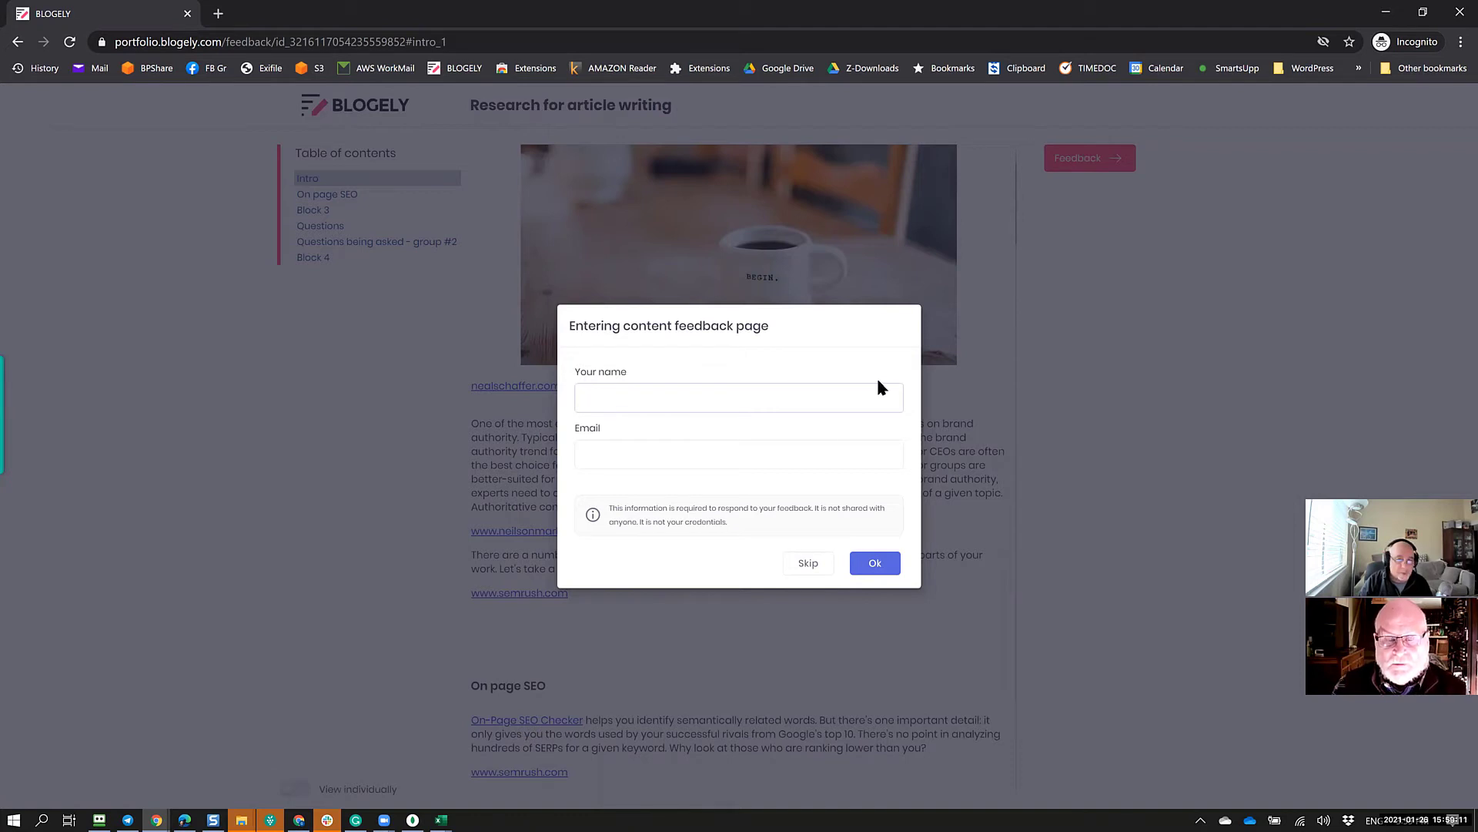
click(804, 401)
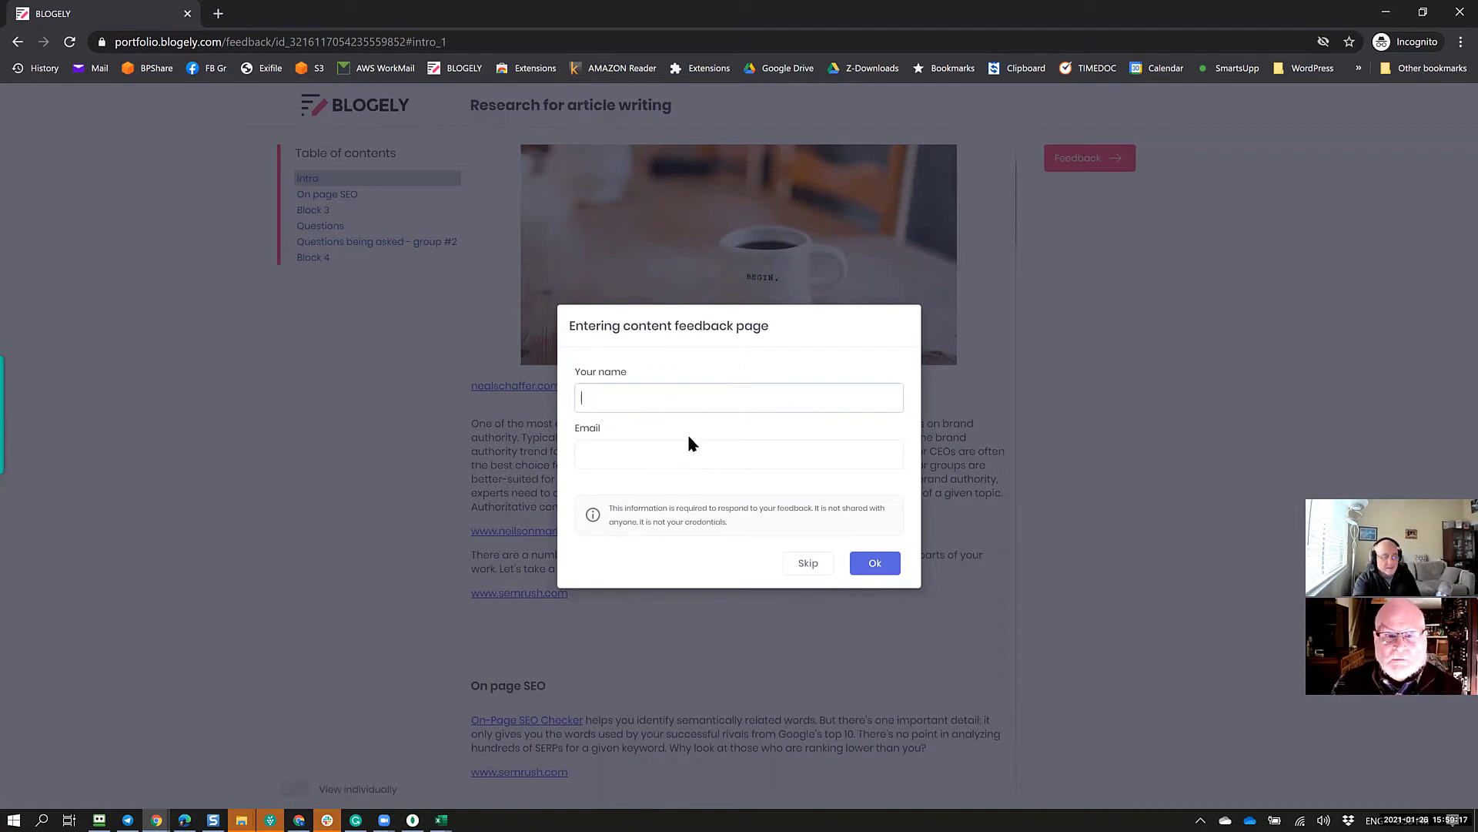
text(Genn)
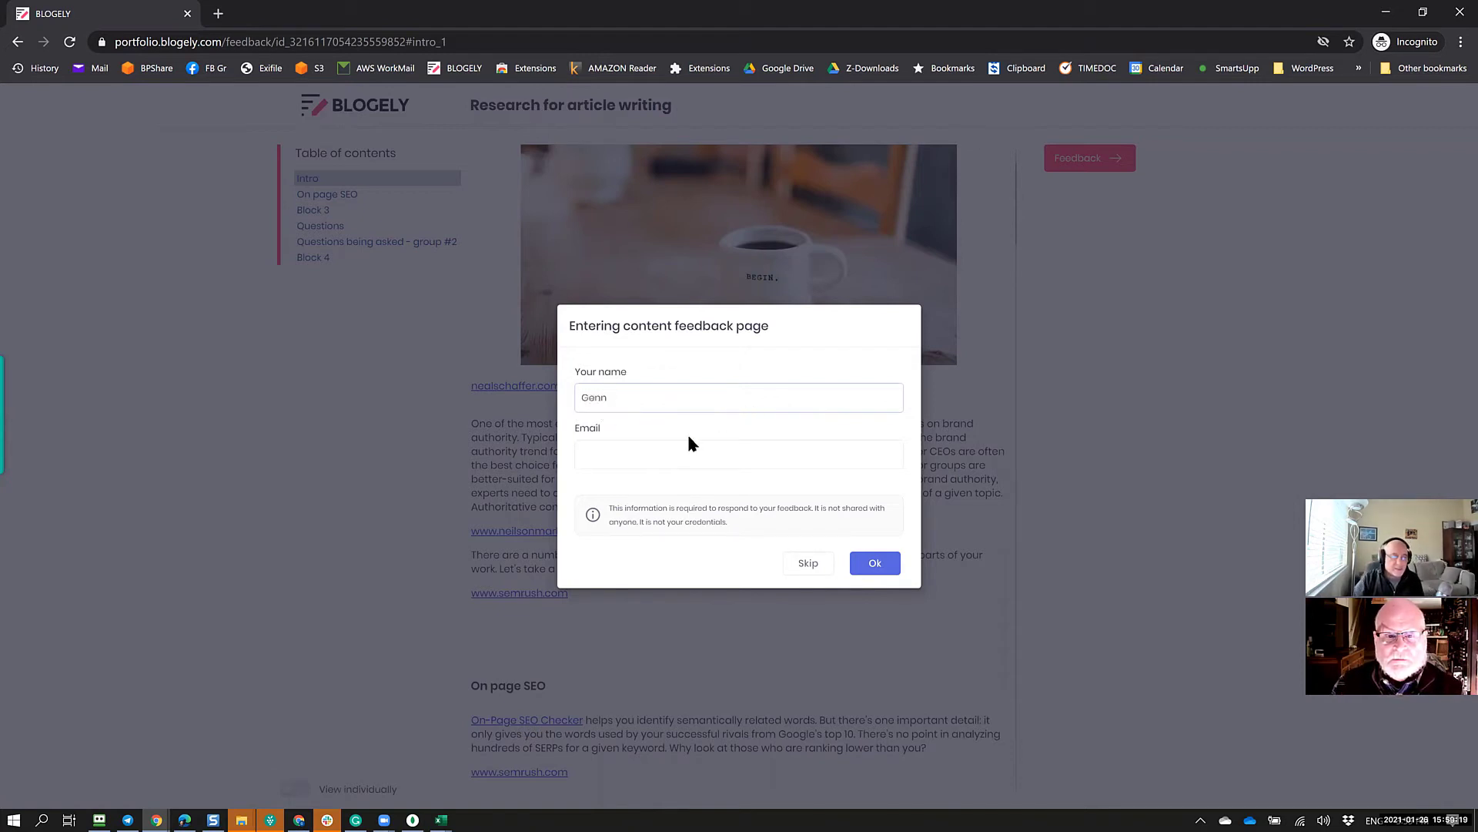
click(667, 462)
text(sdfsdfs)
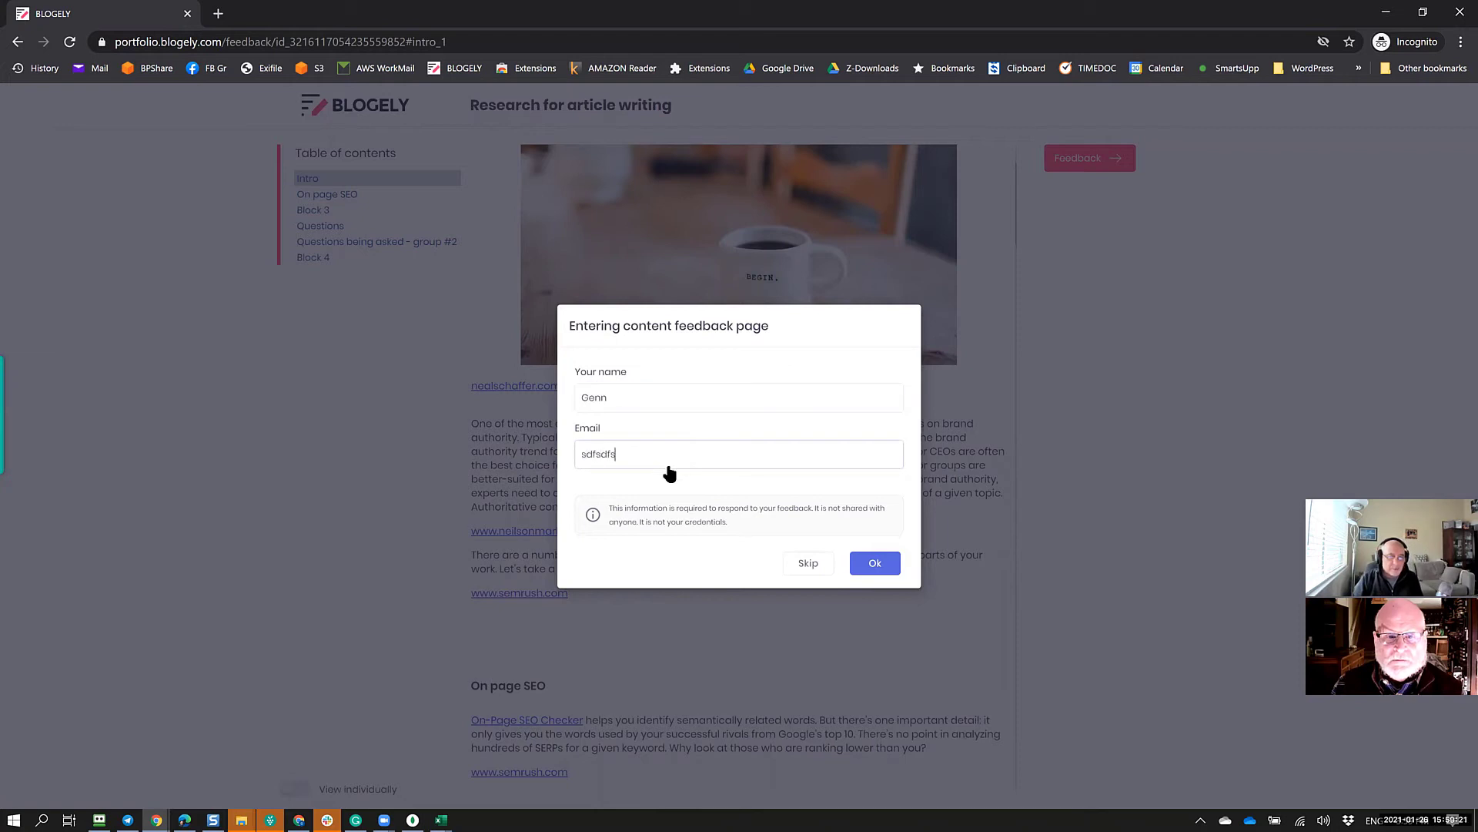
text(df@sdasdasd)
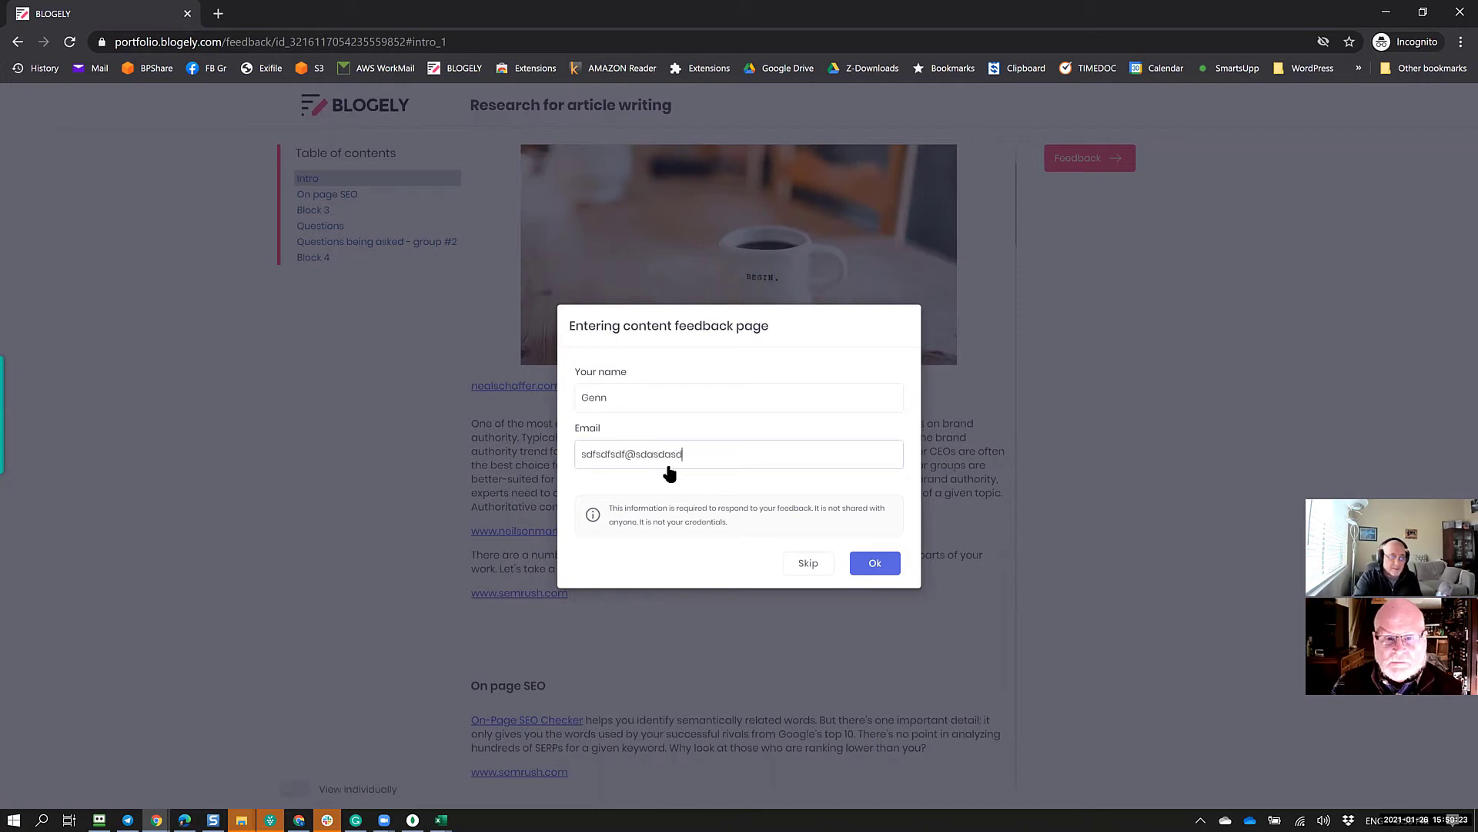
text(.com)
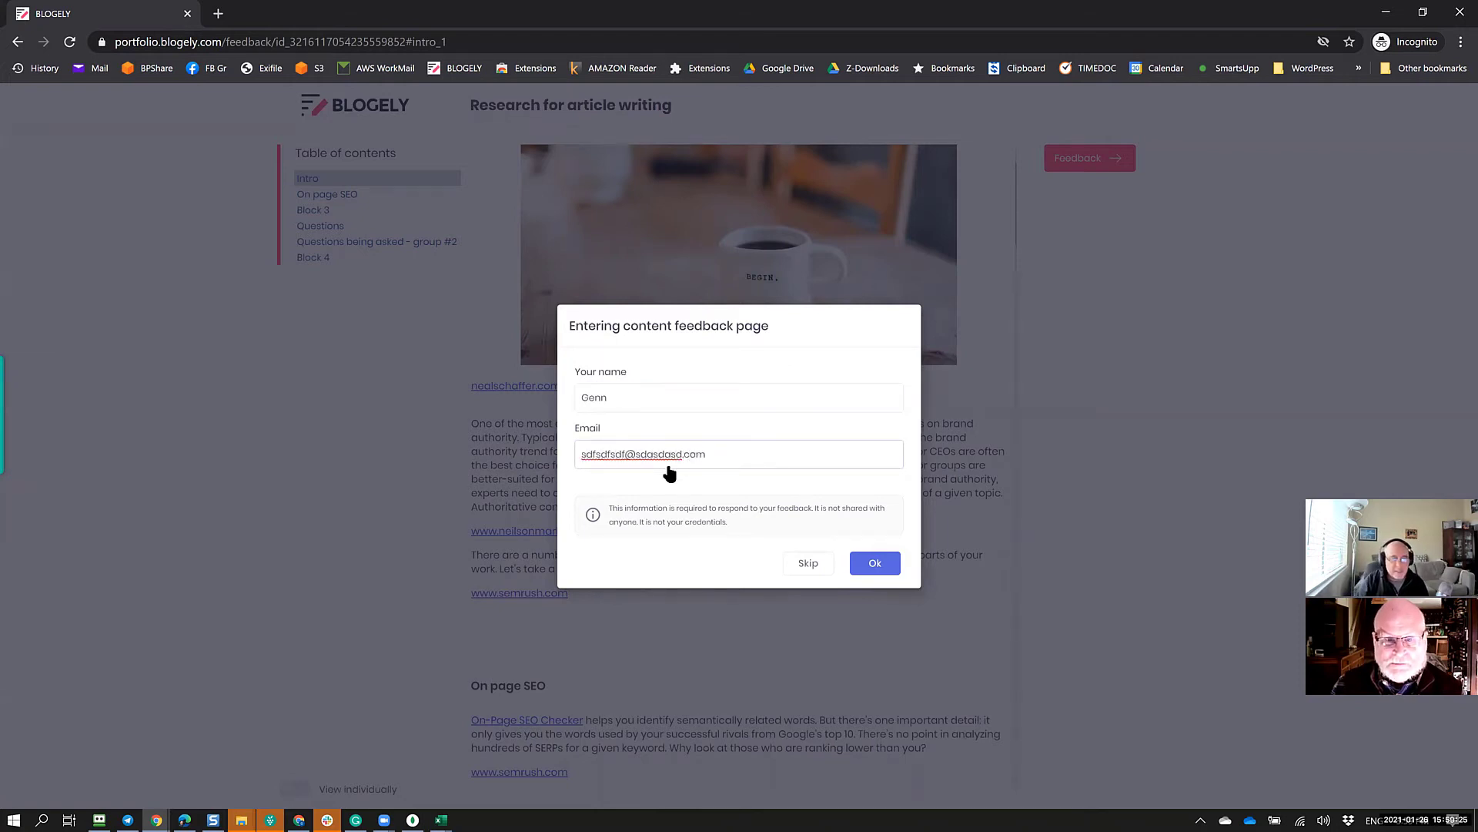
click(872, 564)
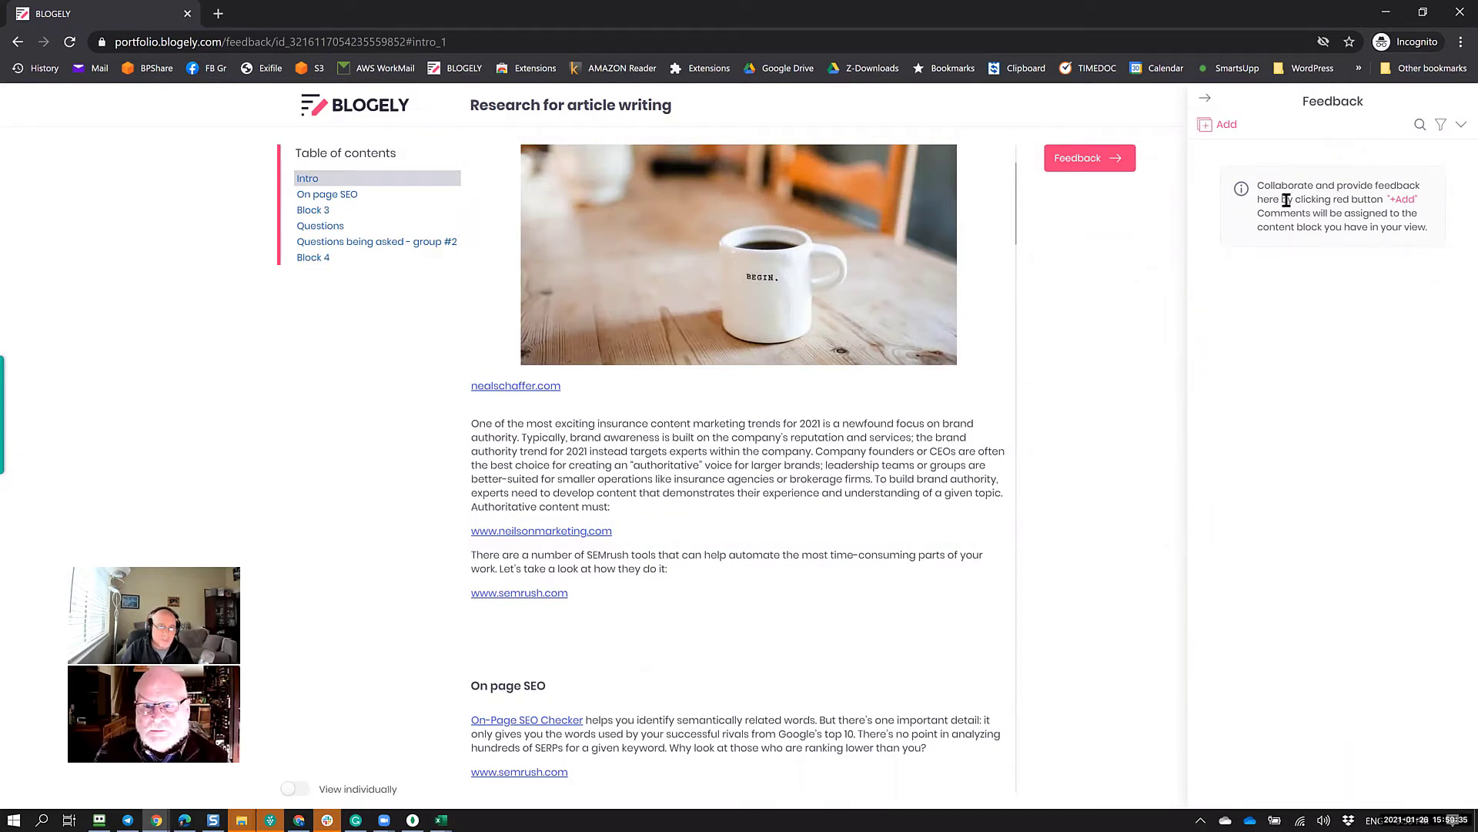
Write a comment on the Intro block titled "Here - some fixes required" with the lines "xfgxdfgdrg", "dfgzdrgz" and "drg".
click(1207, 127)
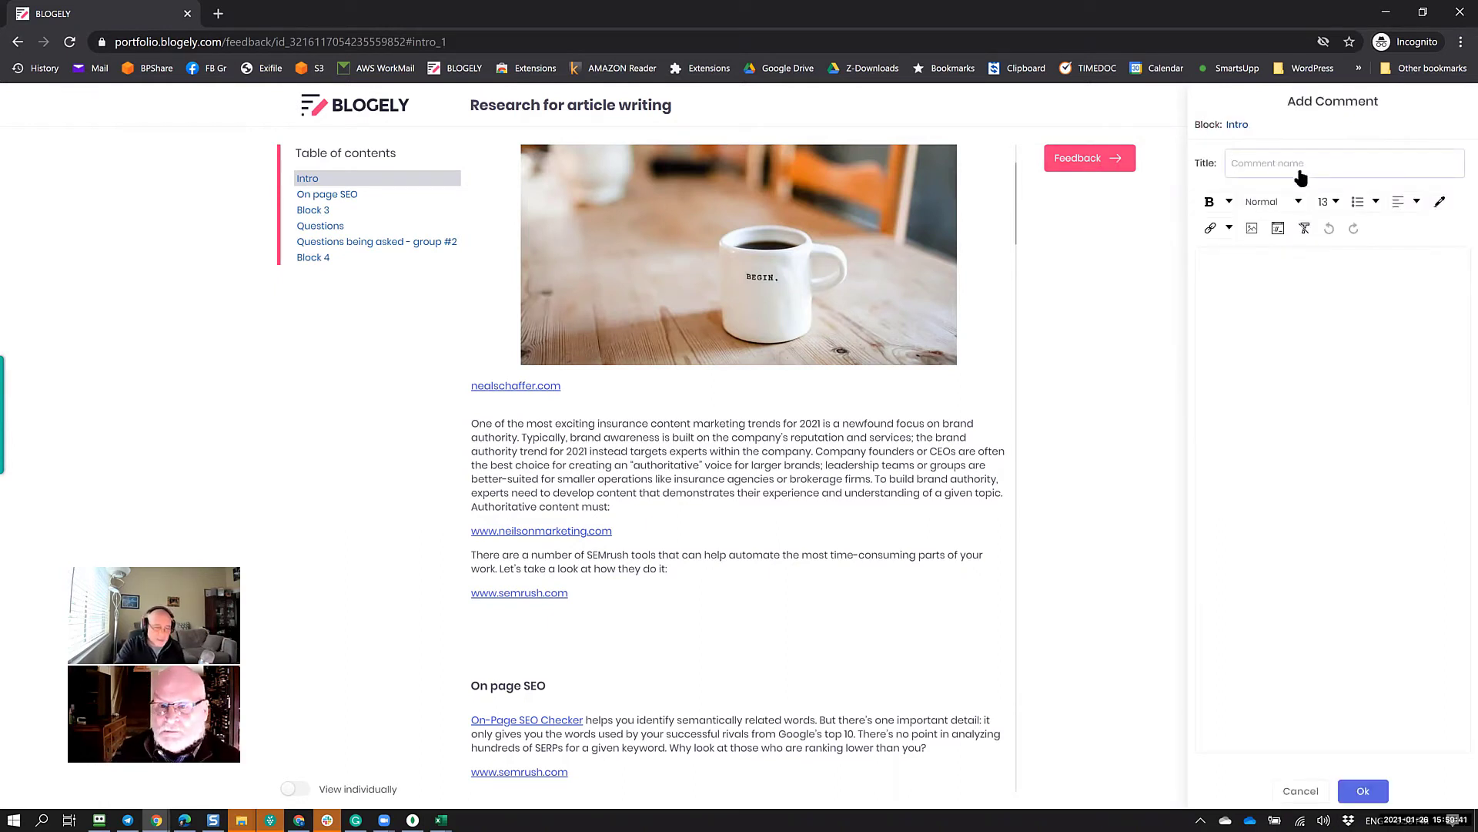
text(Here -)
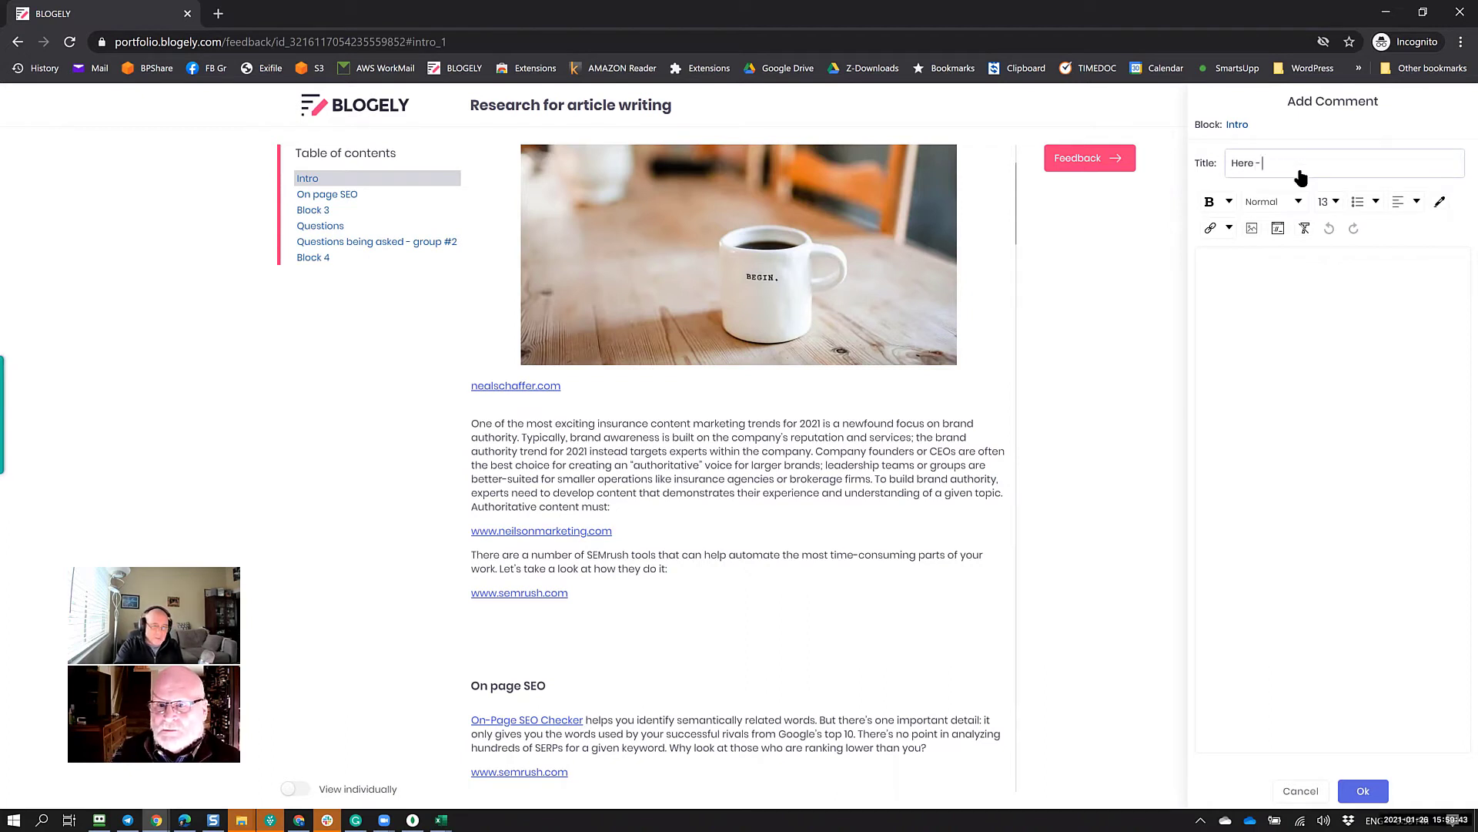
text( some fixes required)
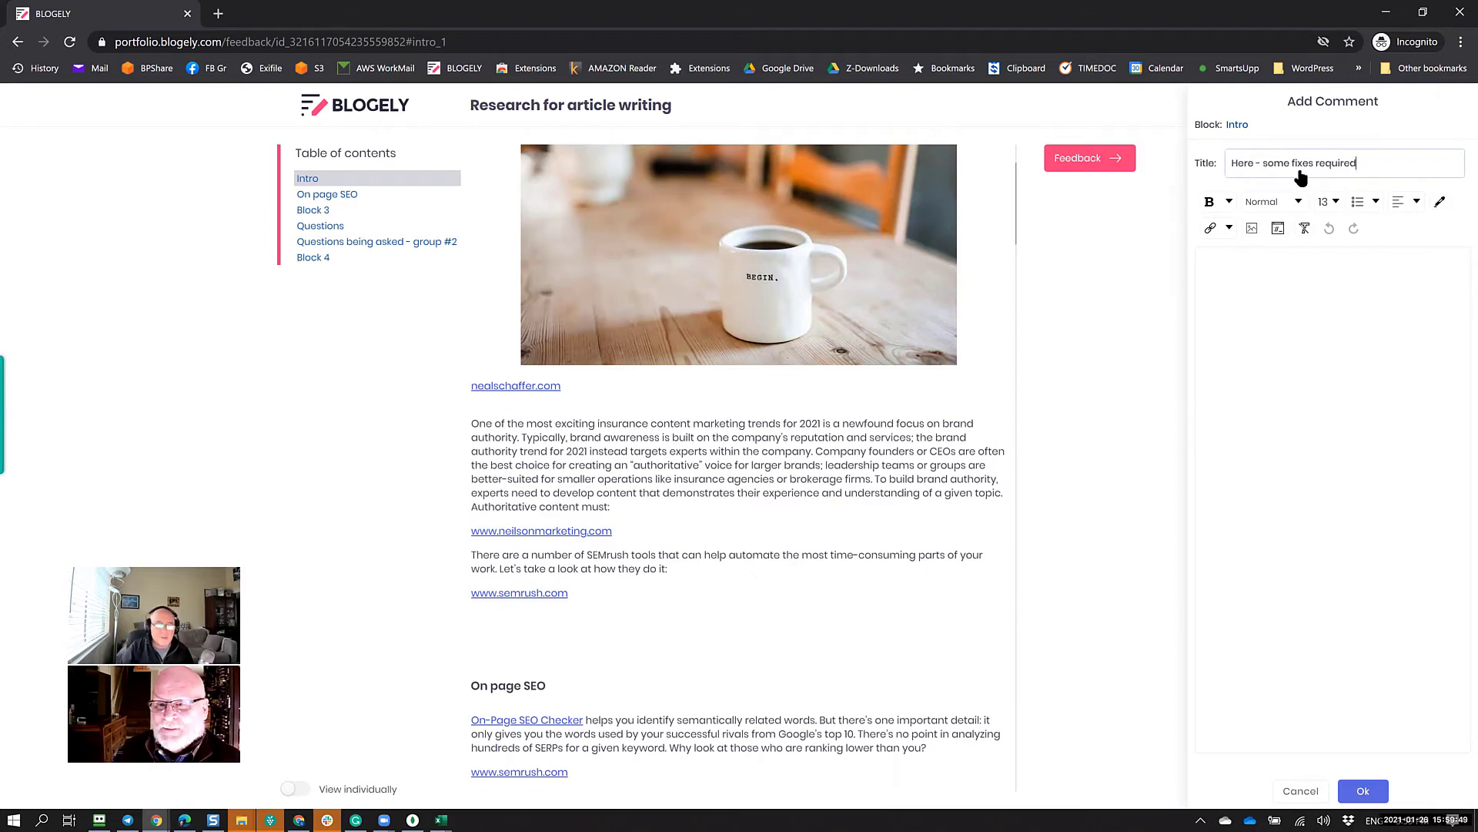
click(1296, 285)
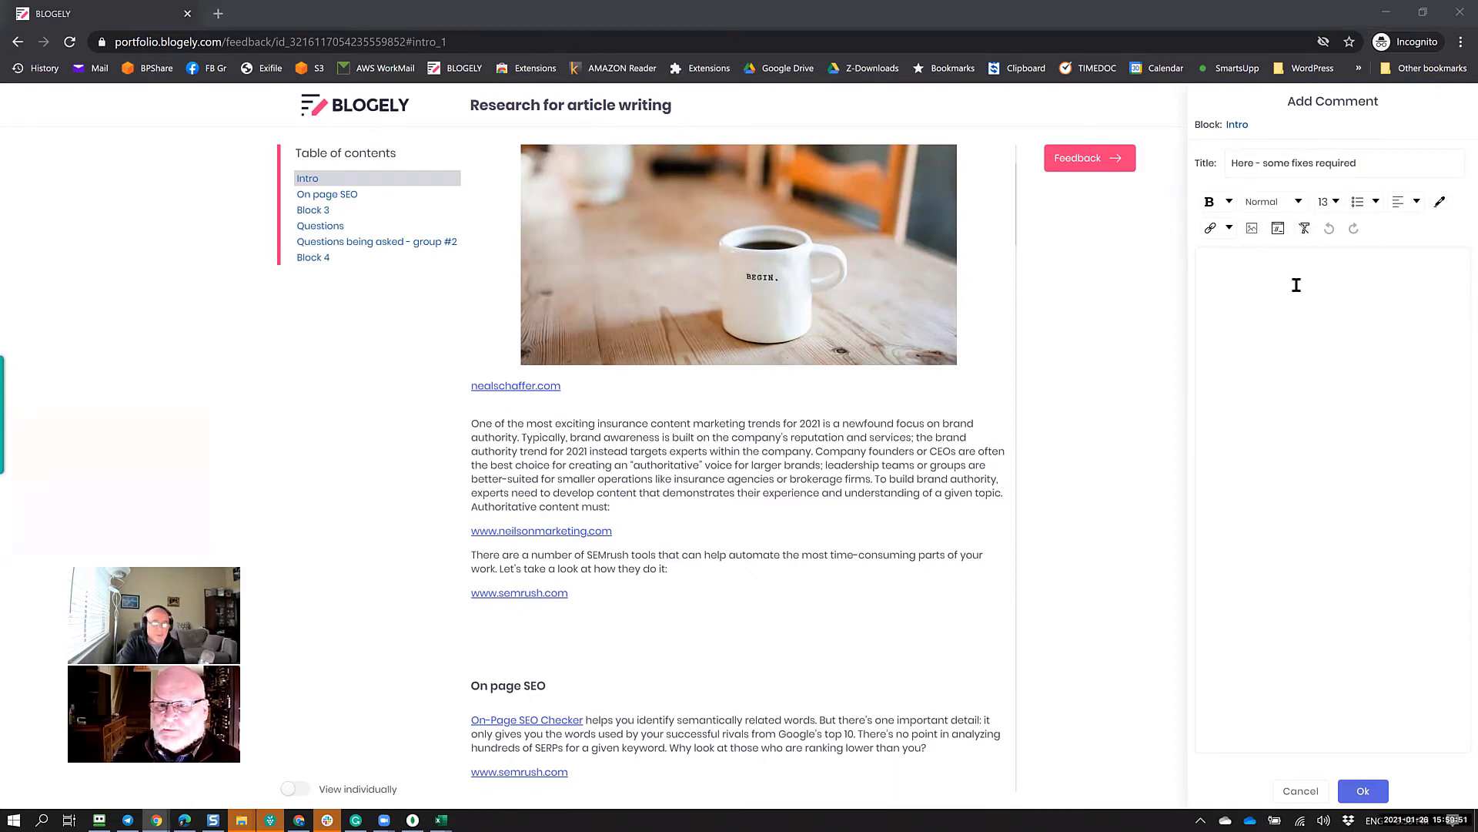
text(xfgxdfgdrg)
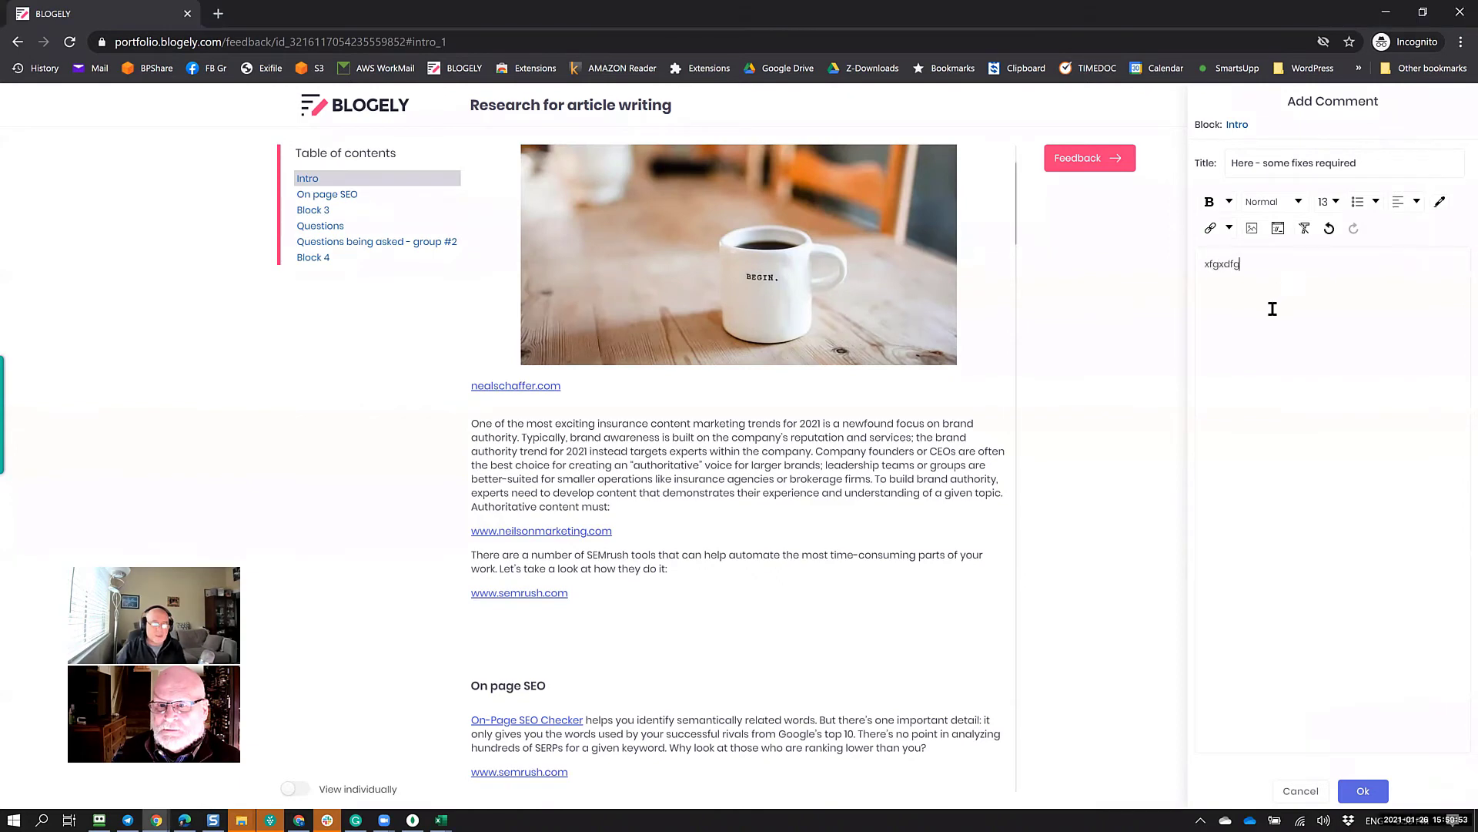
key(Return)
text(dfgzdrgz)
key(Return)
text(drg)
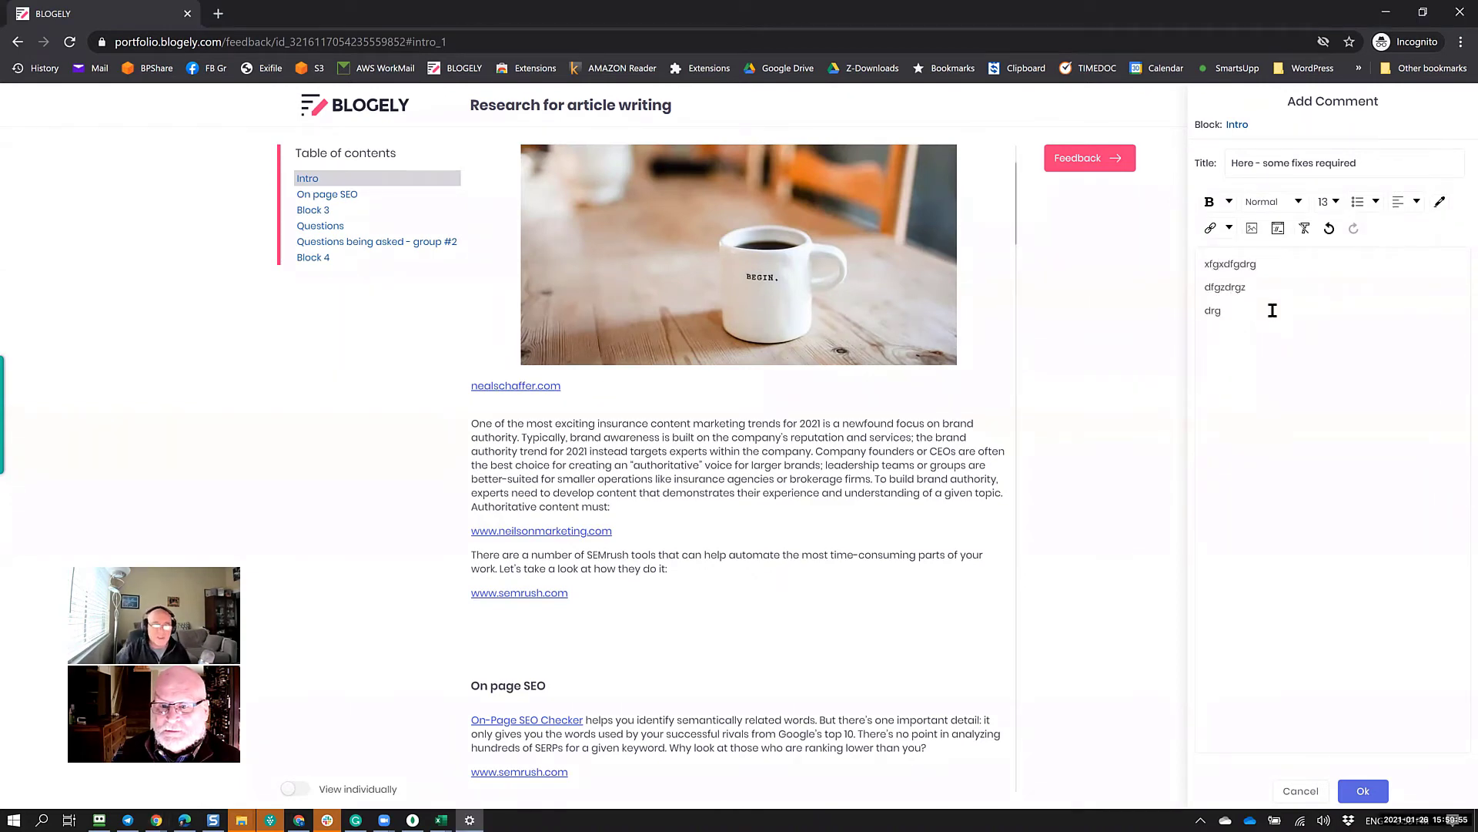
Highlight the comment's last two lines in orange, without adding an image, and post the comment.
click(1252, 228)
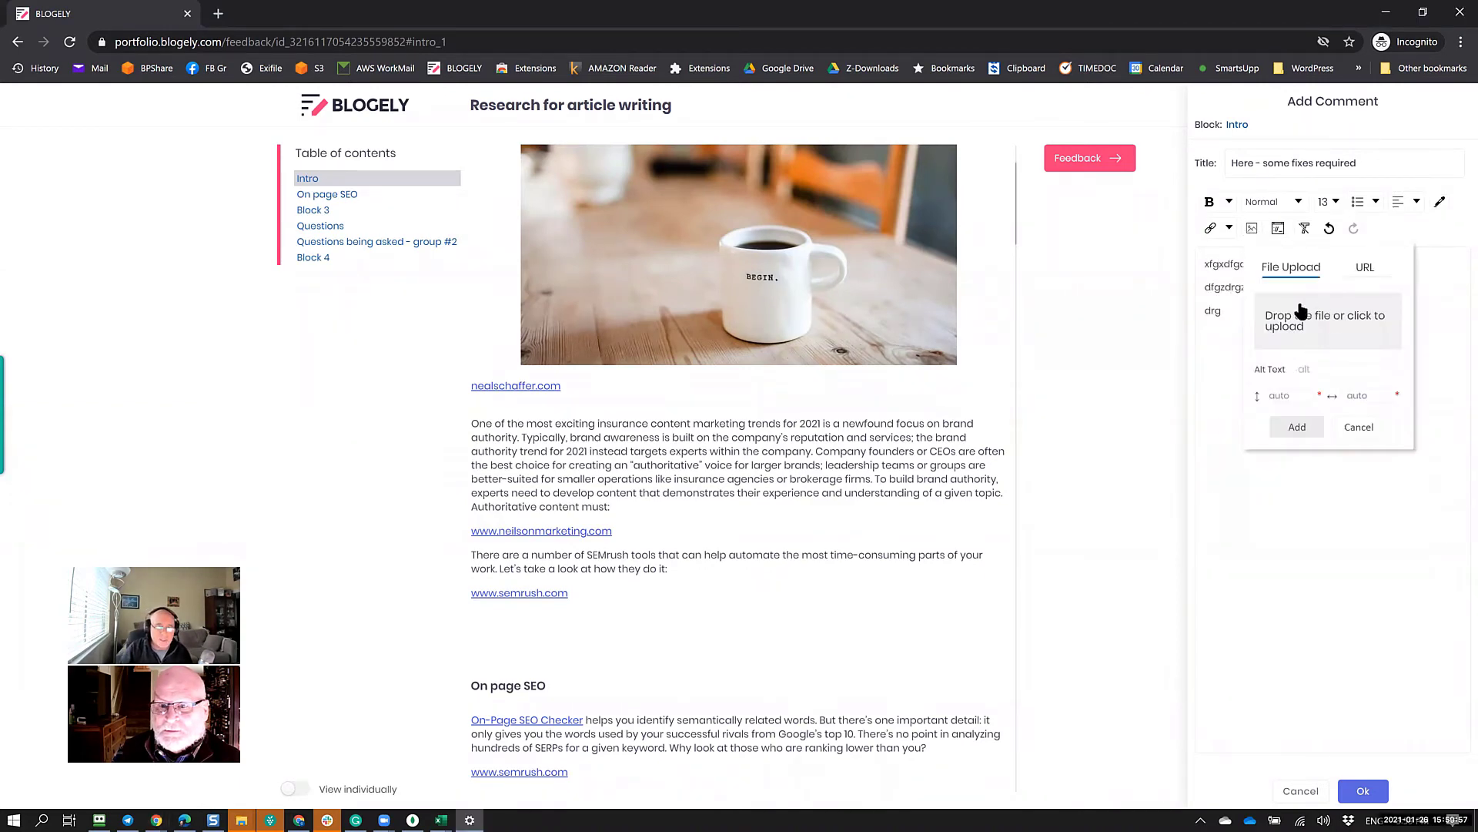
click(1359, 426)
drag(1400, 362, 1175, 275)
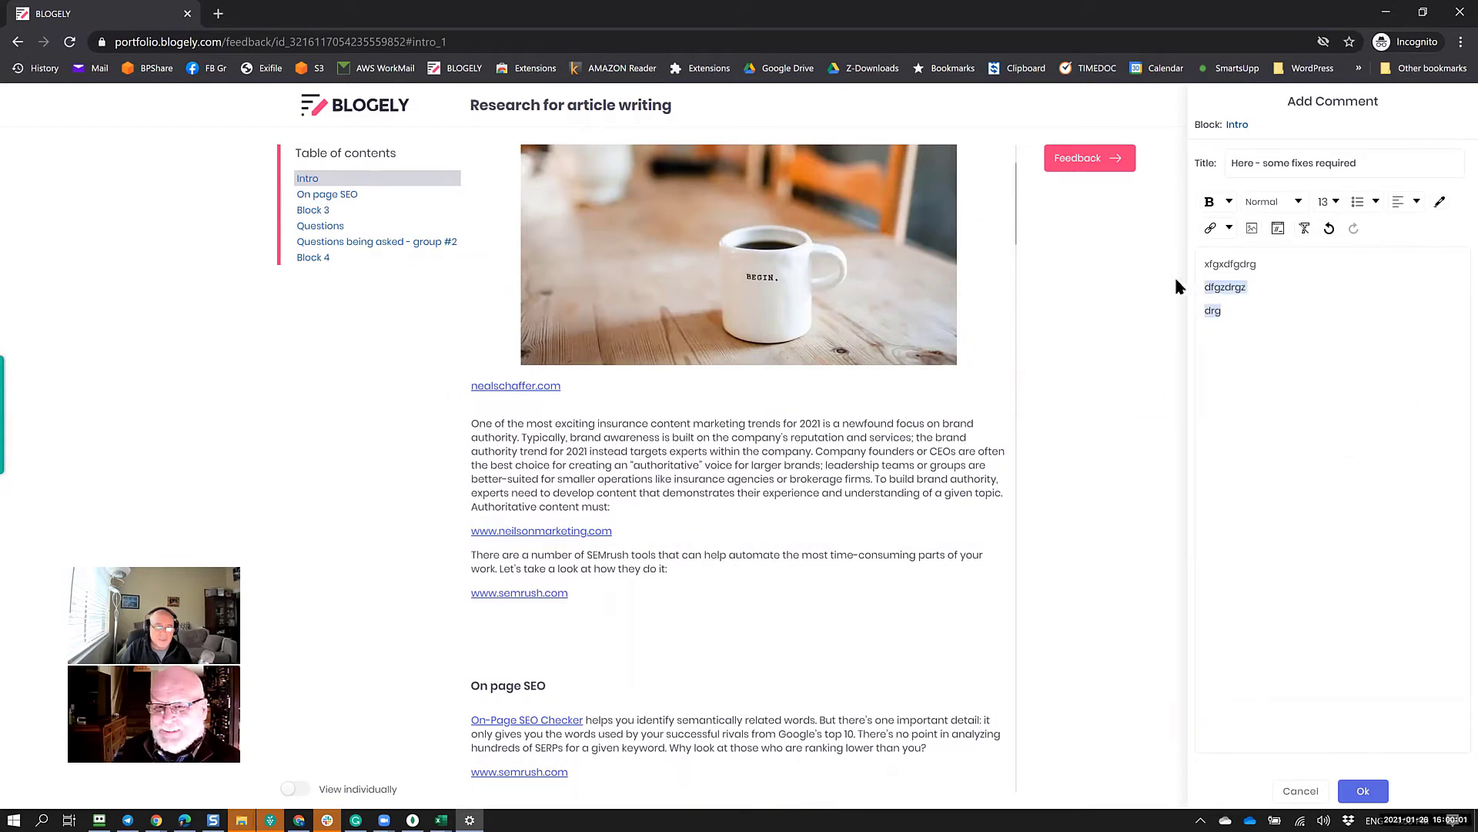
click(1439, 202)
click(1426, 234)
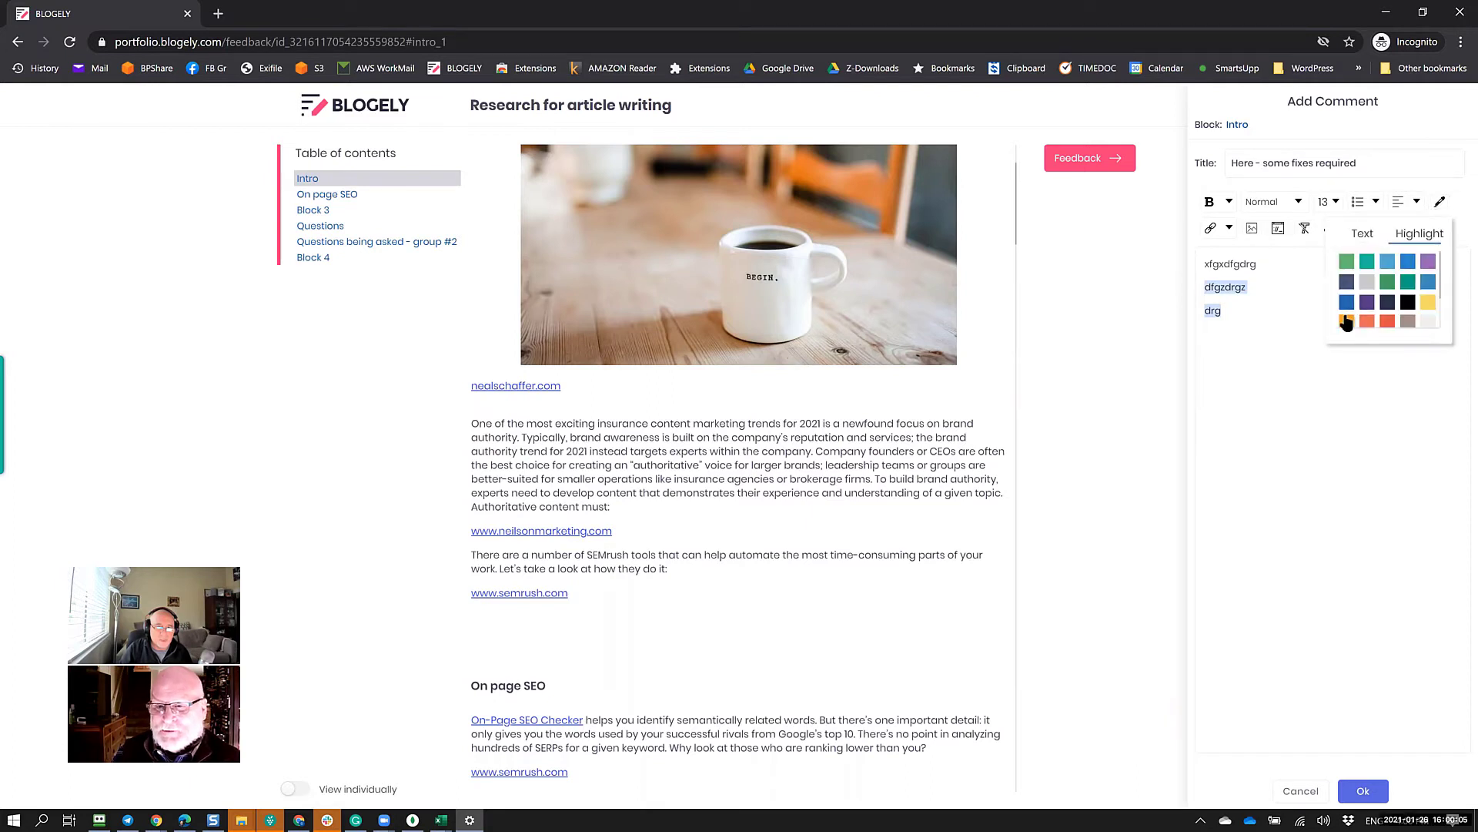
click(1345, 319)
click(1312, 318)
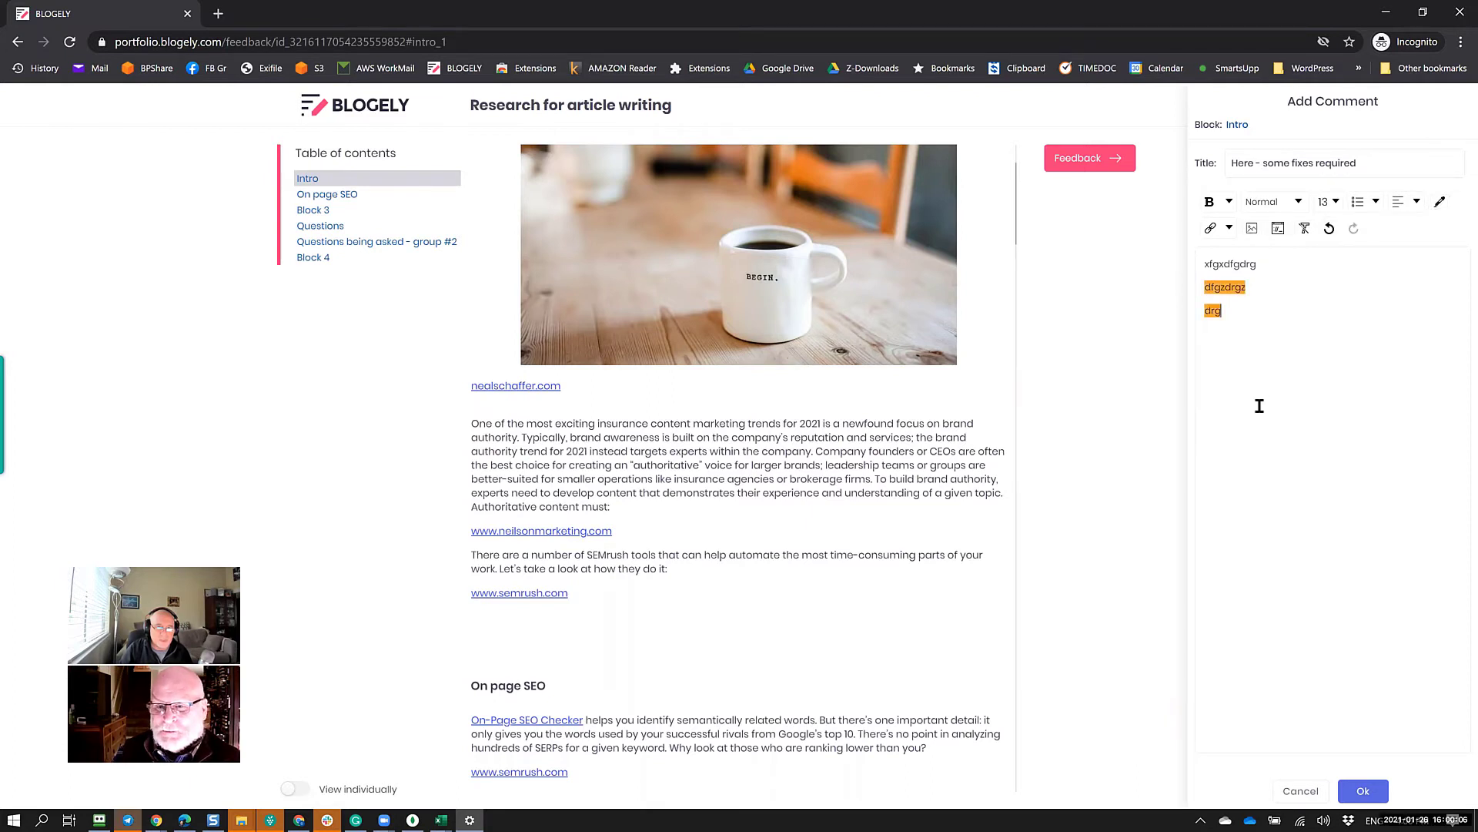
click(1363, 791)
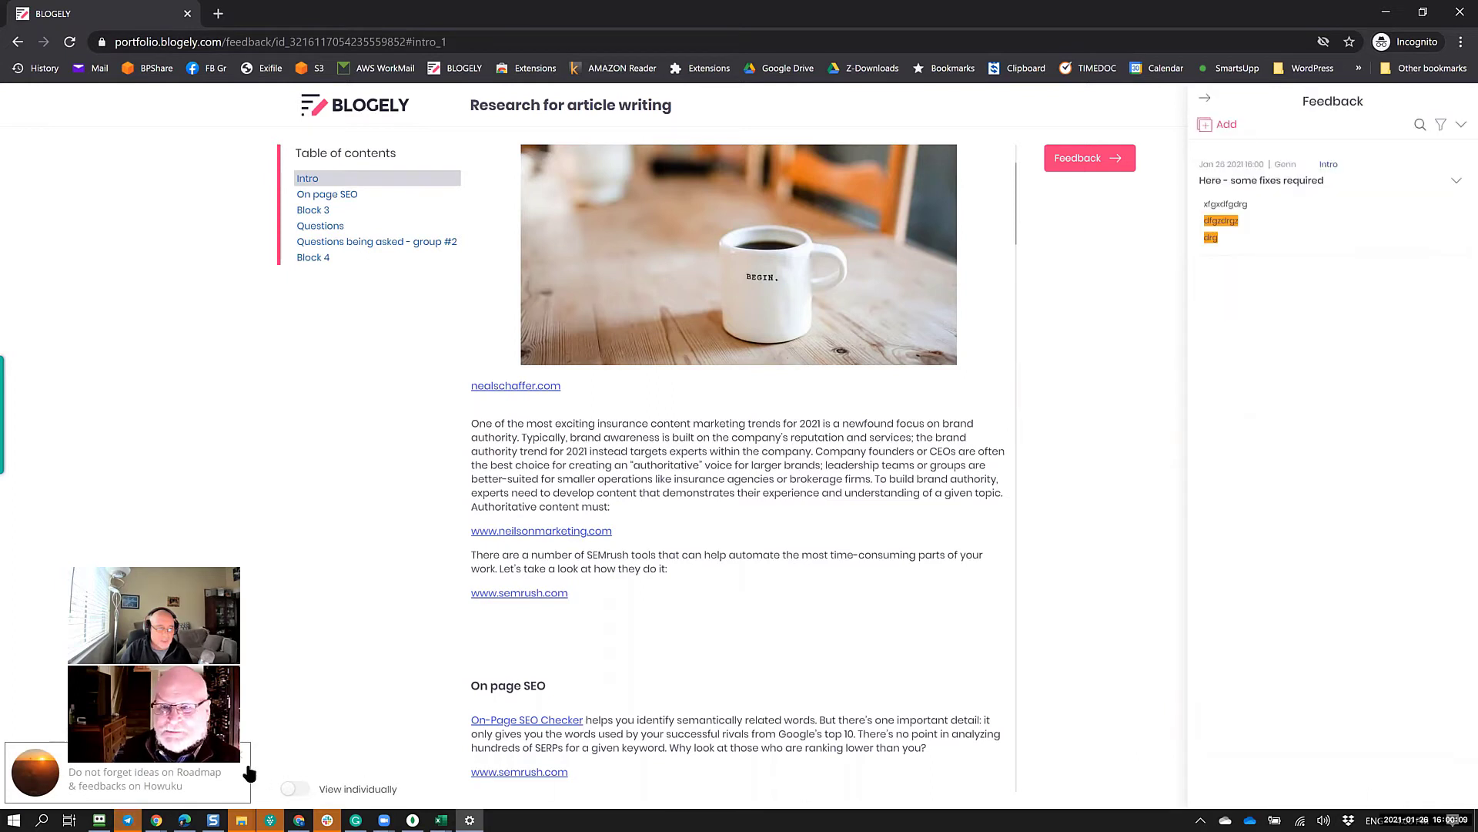
mouse_move(238, 764)
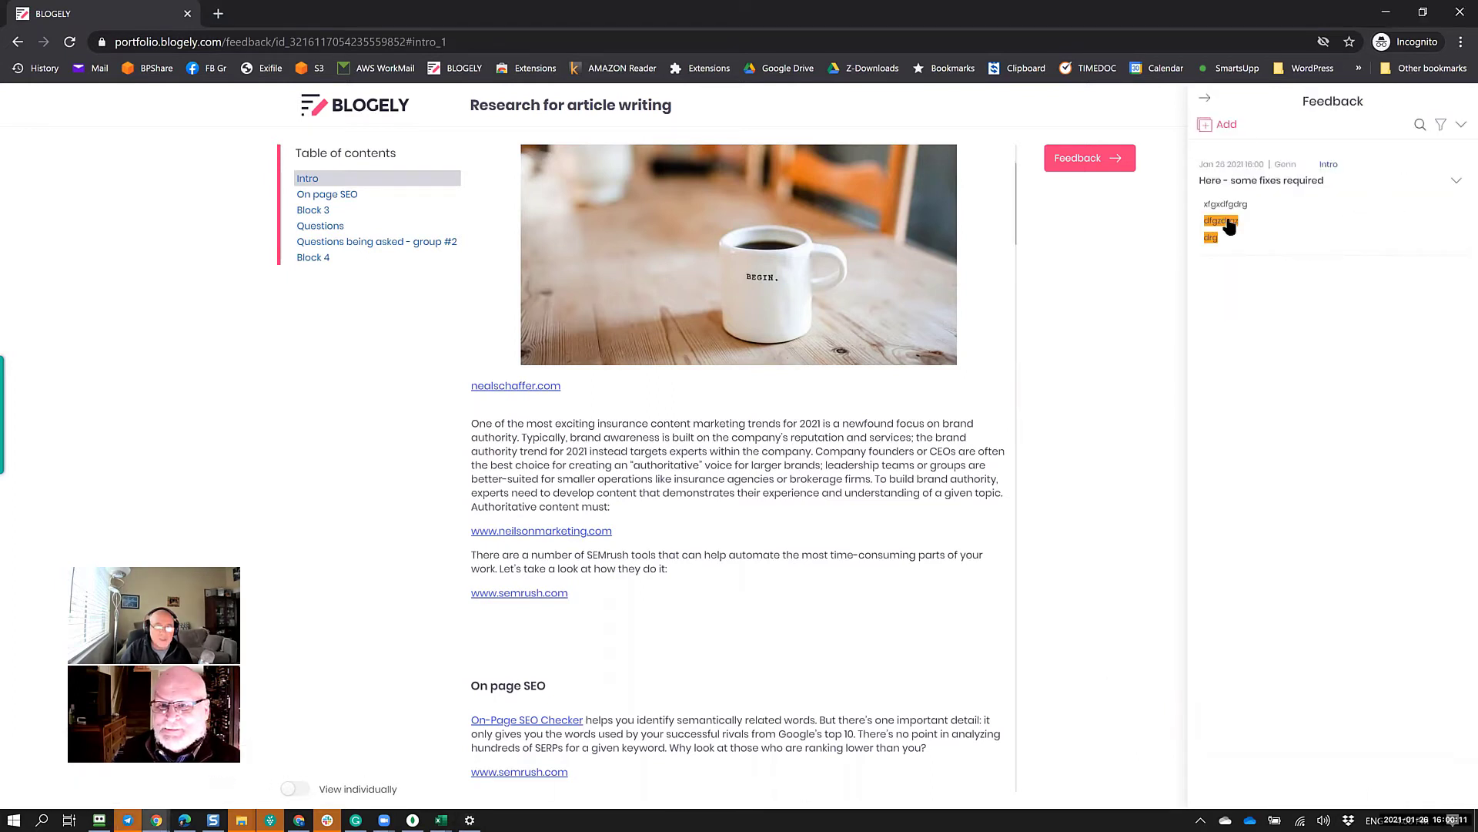
click(1205, 98)
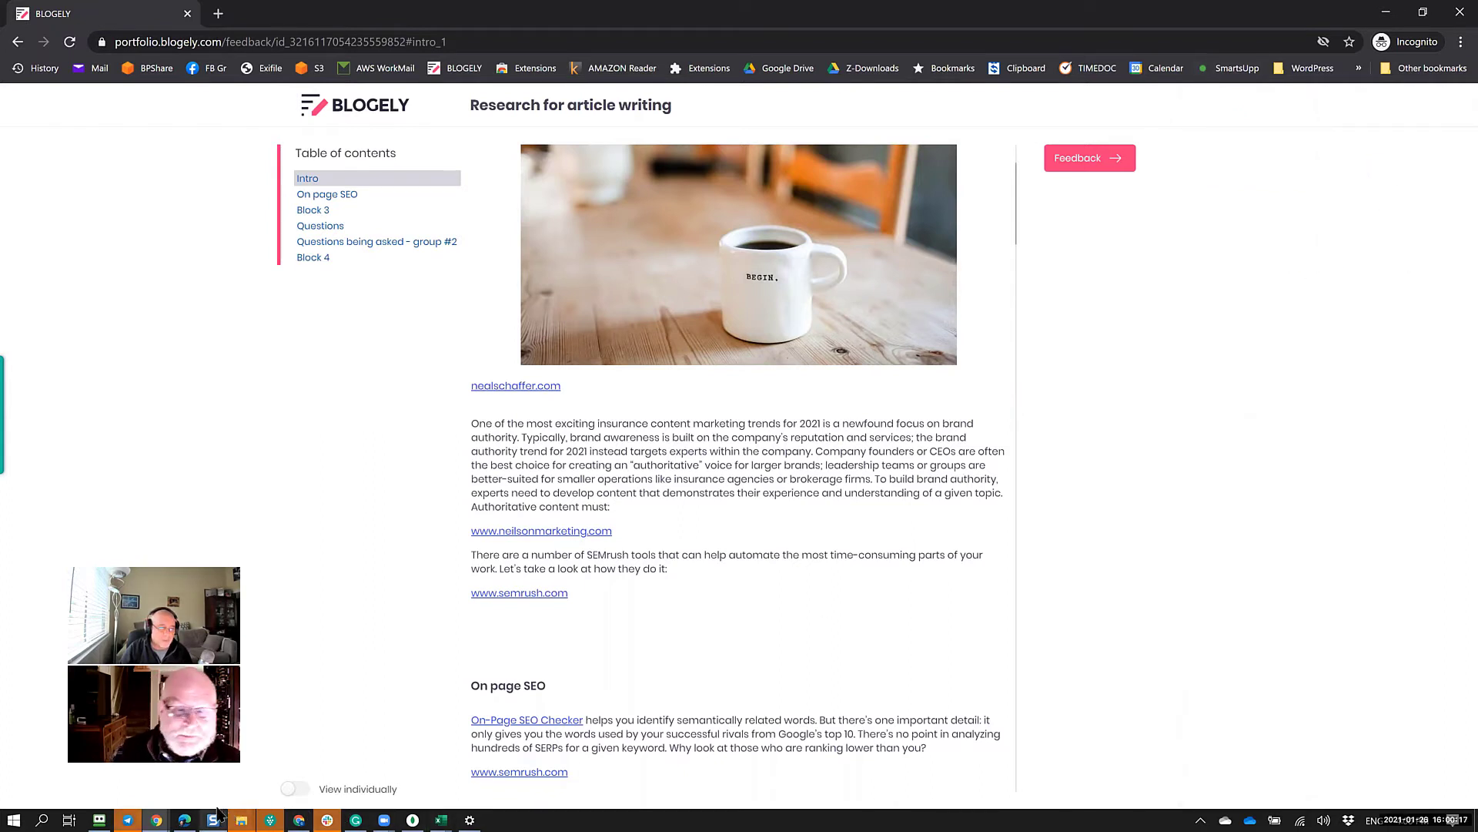
Return to the main browser window and reopen the "Research for article writing" document in the editor from the research documents list.
click(1386, 12)
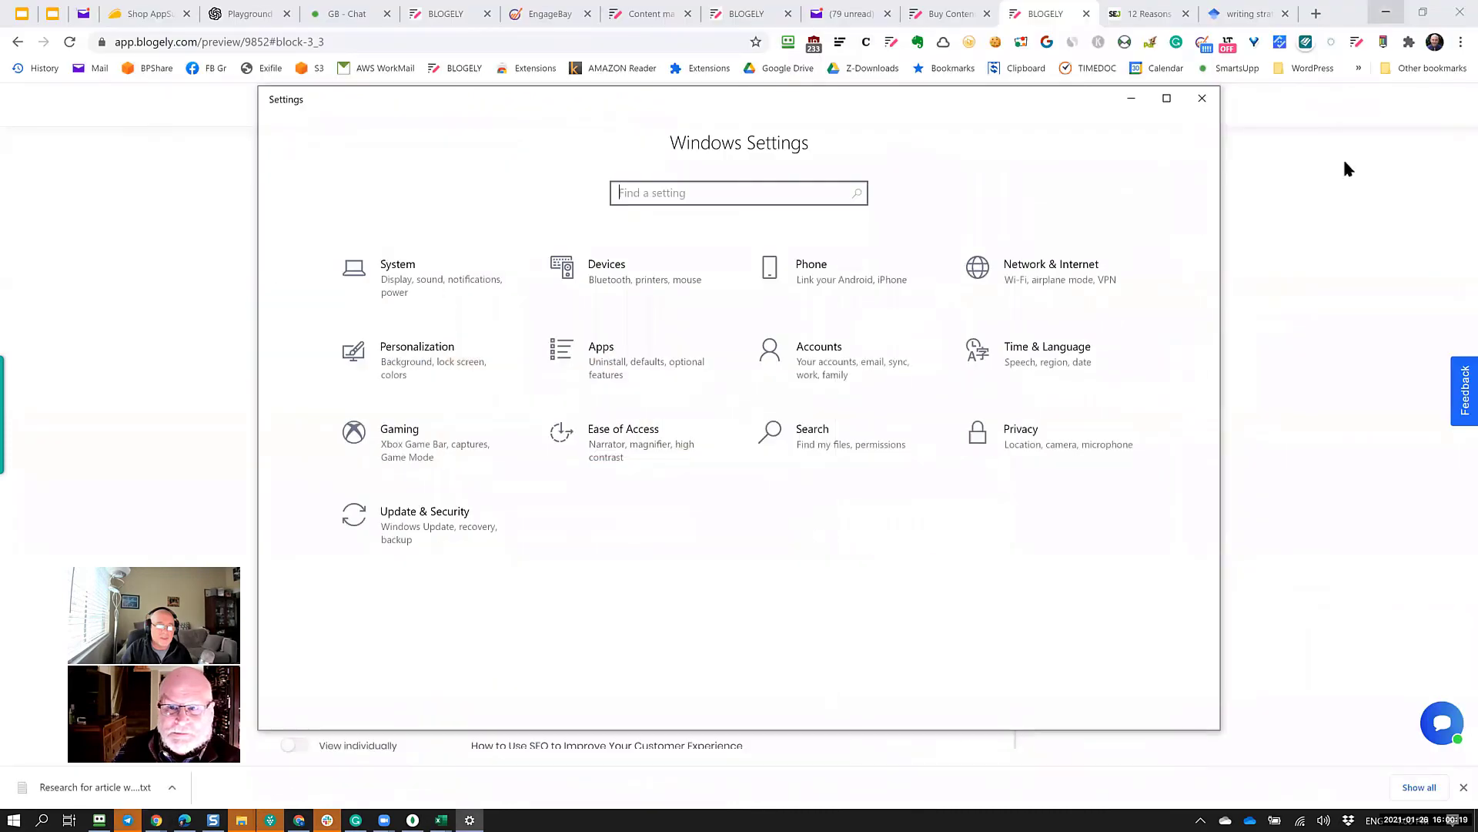
click(1316, 333)
scroll(478, 231, up, 10)
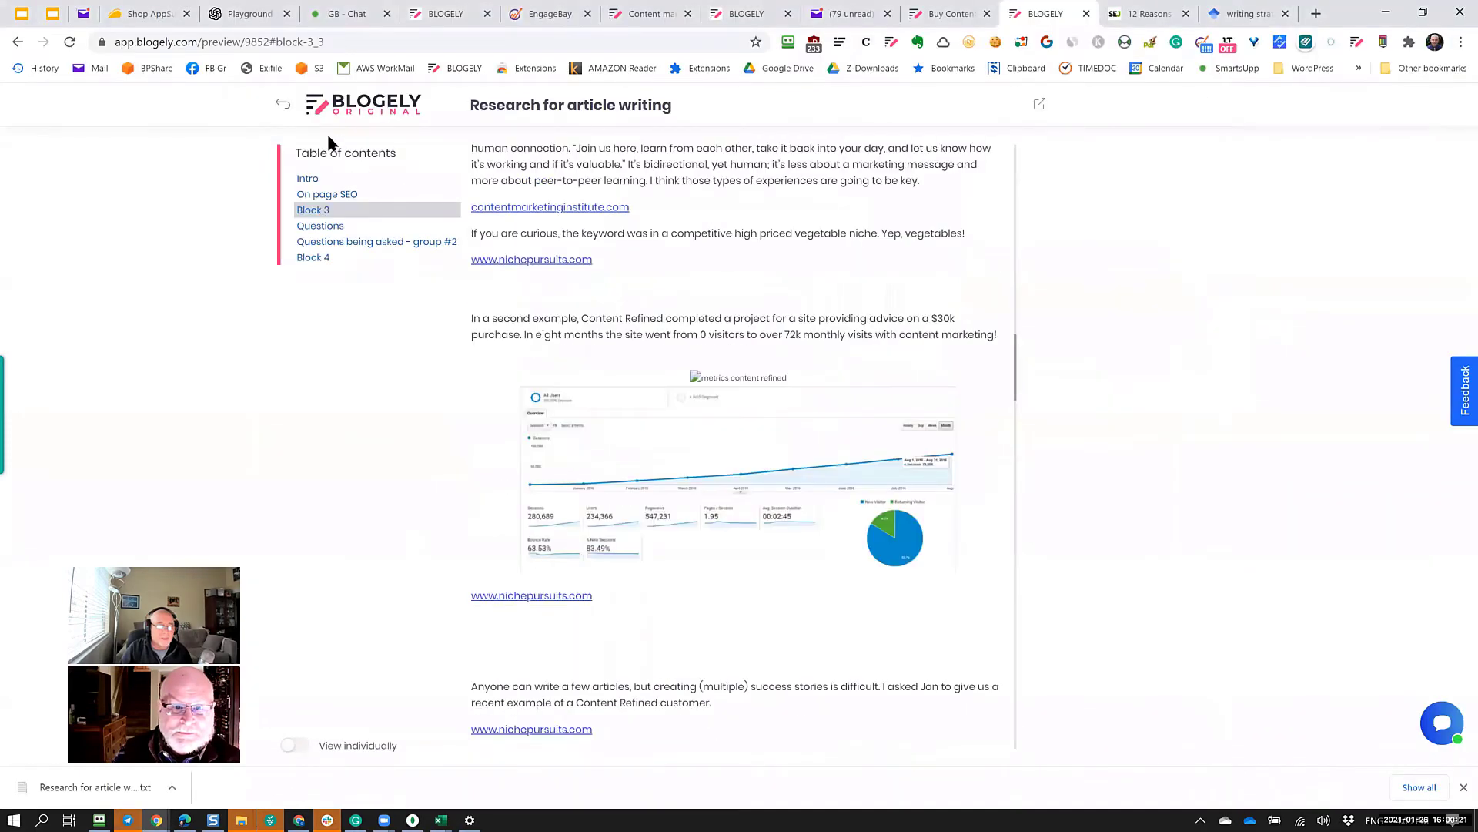
click(284, 106)
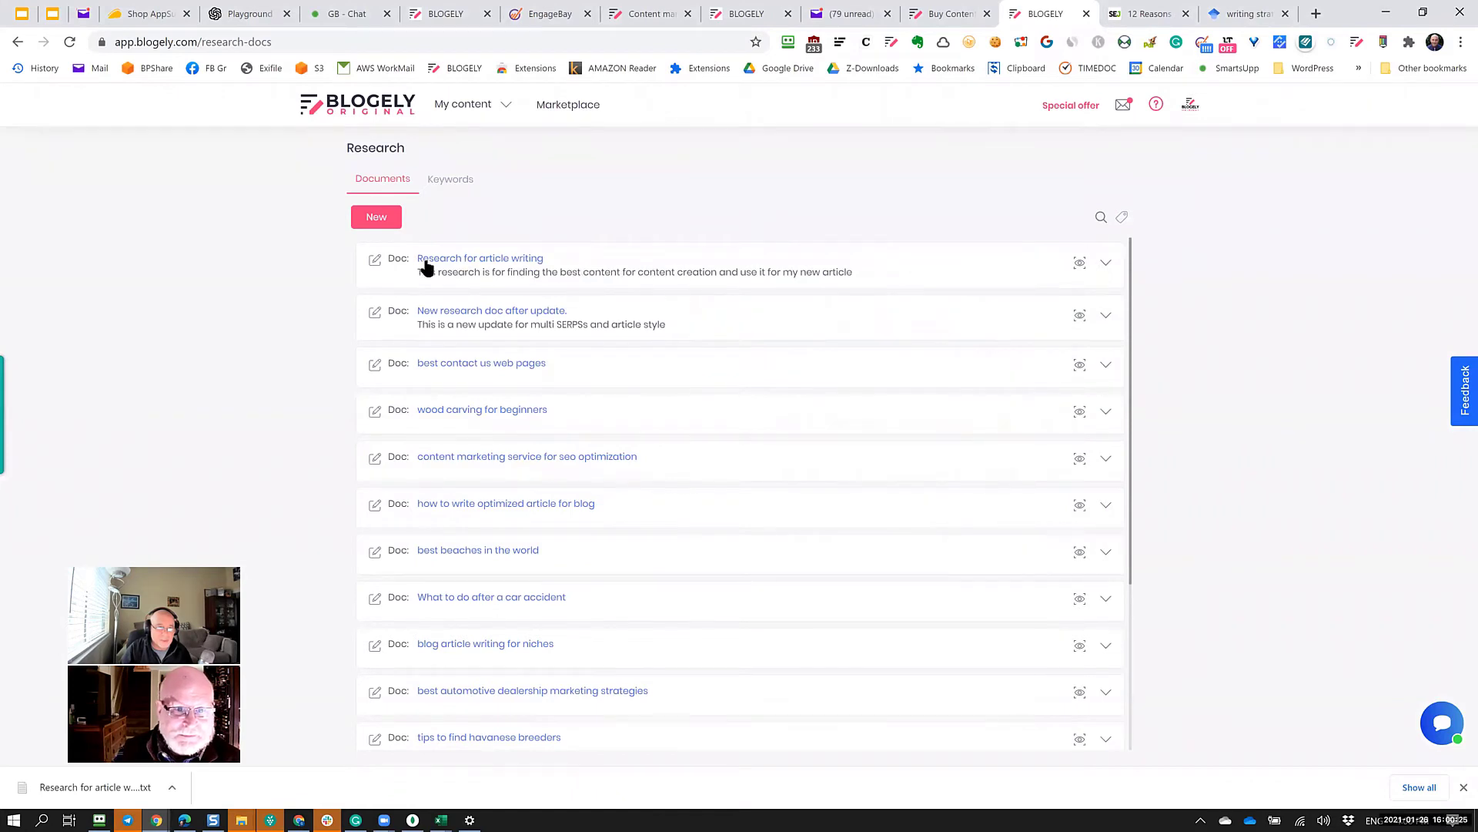
click(374, 262)
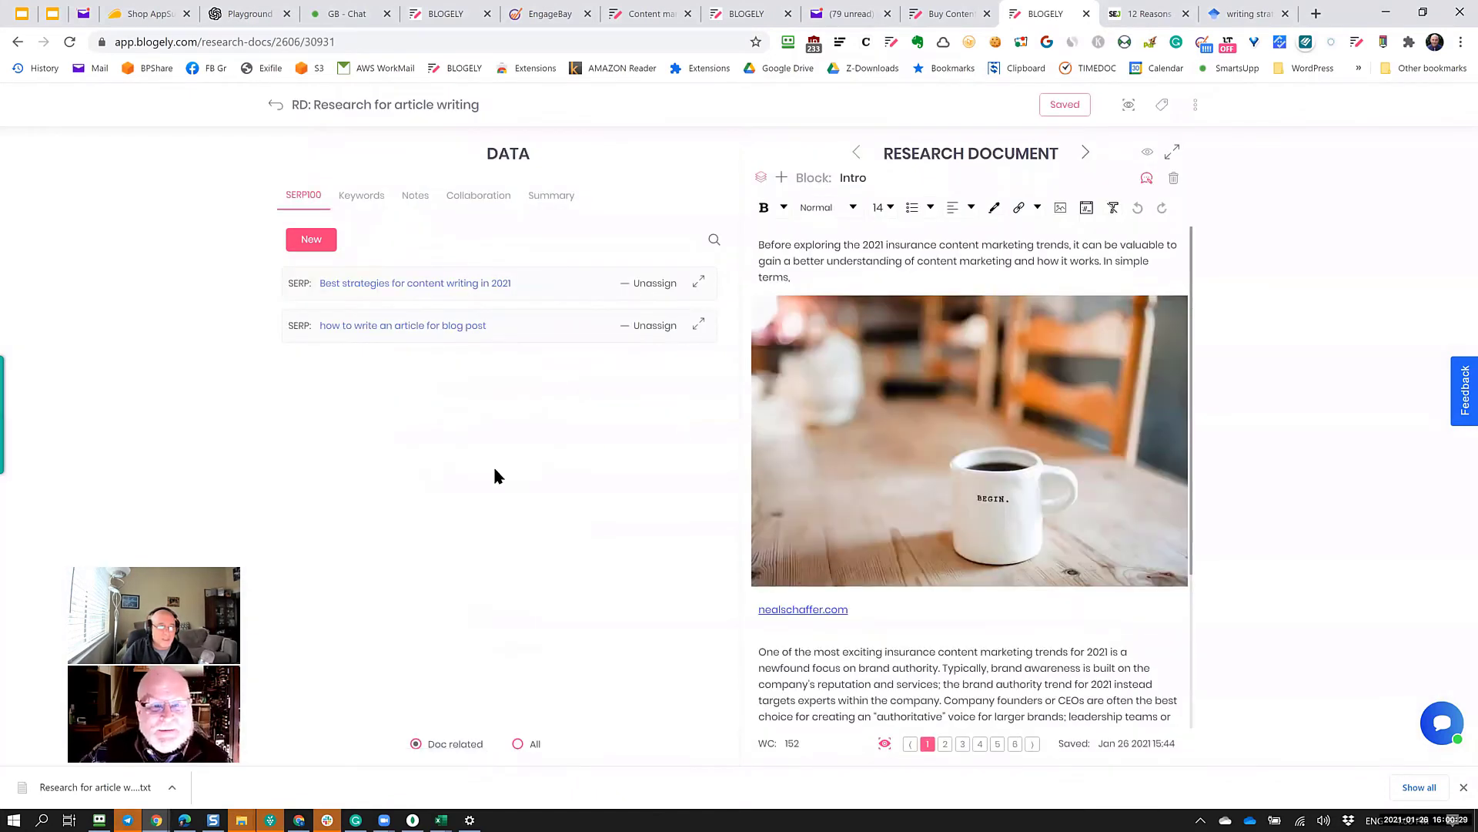
Review the reviewer's feedback on the Intro block in the collaboration data, checking the resolved comments filter on and off.
mouse_move(838, 609)
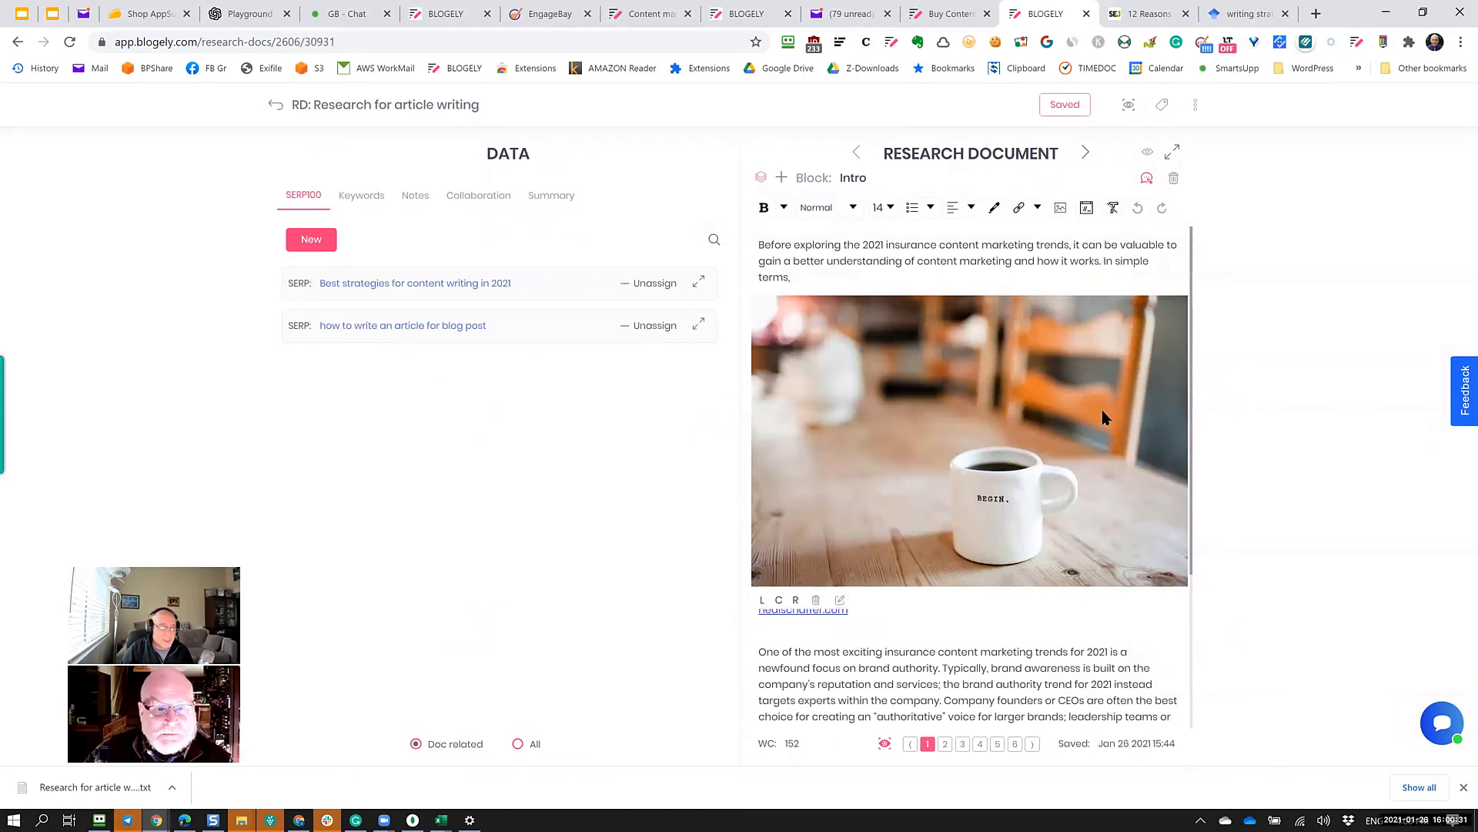
scroll(838, 610, down, 3)
scroll(1049, 647, up, 3)
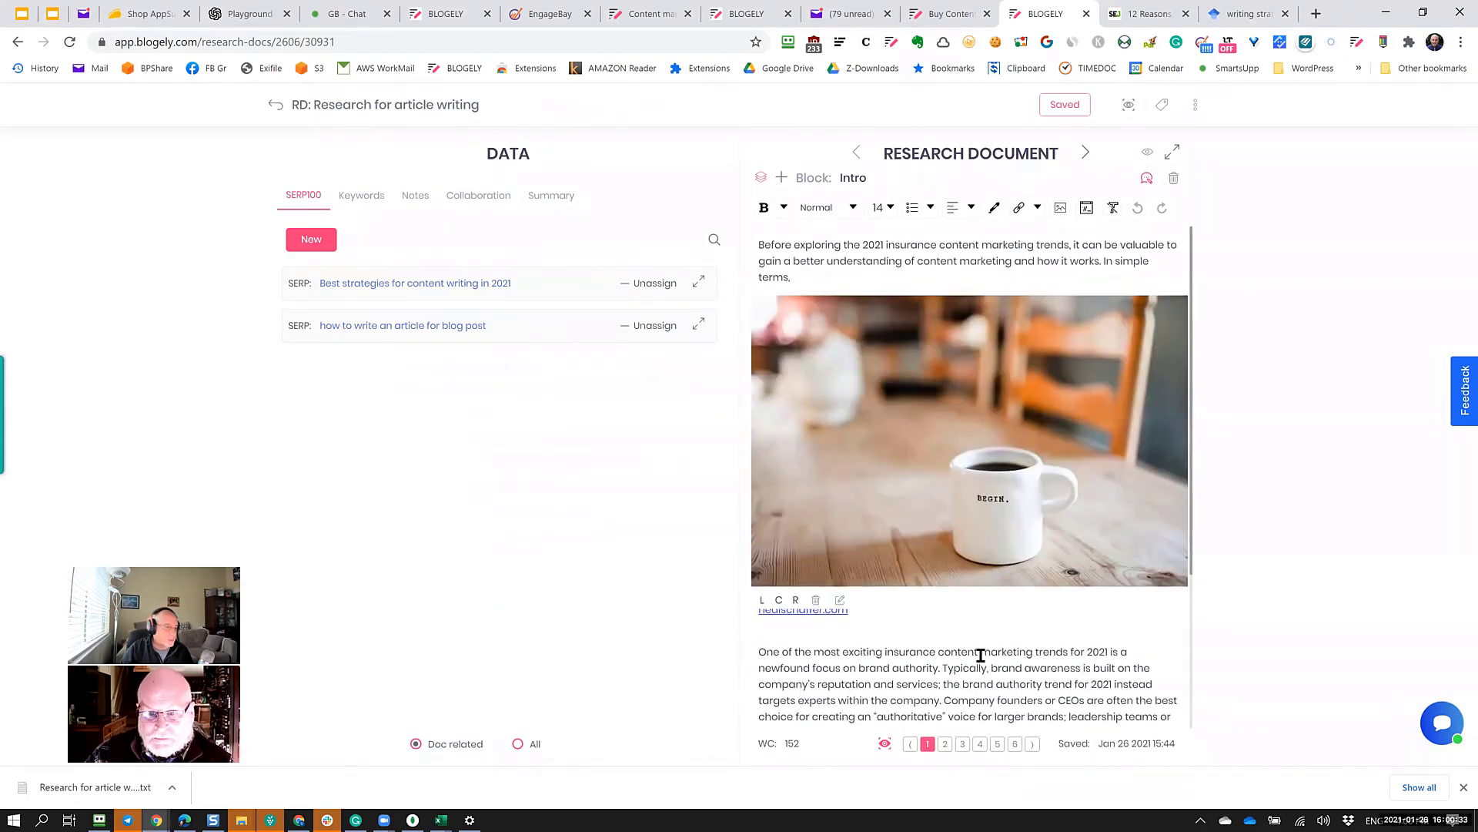
click(486, 198)
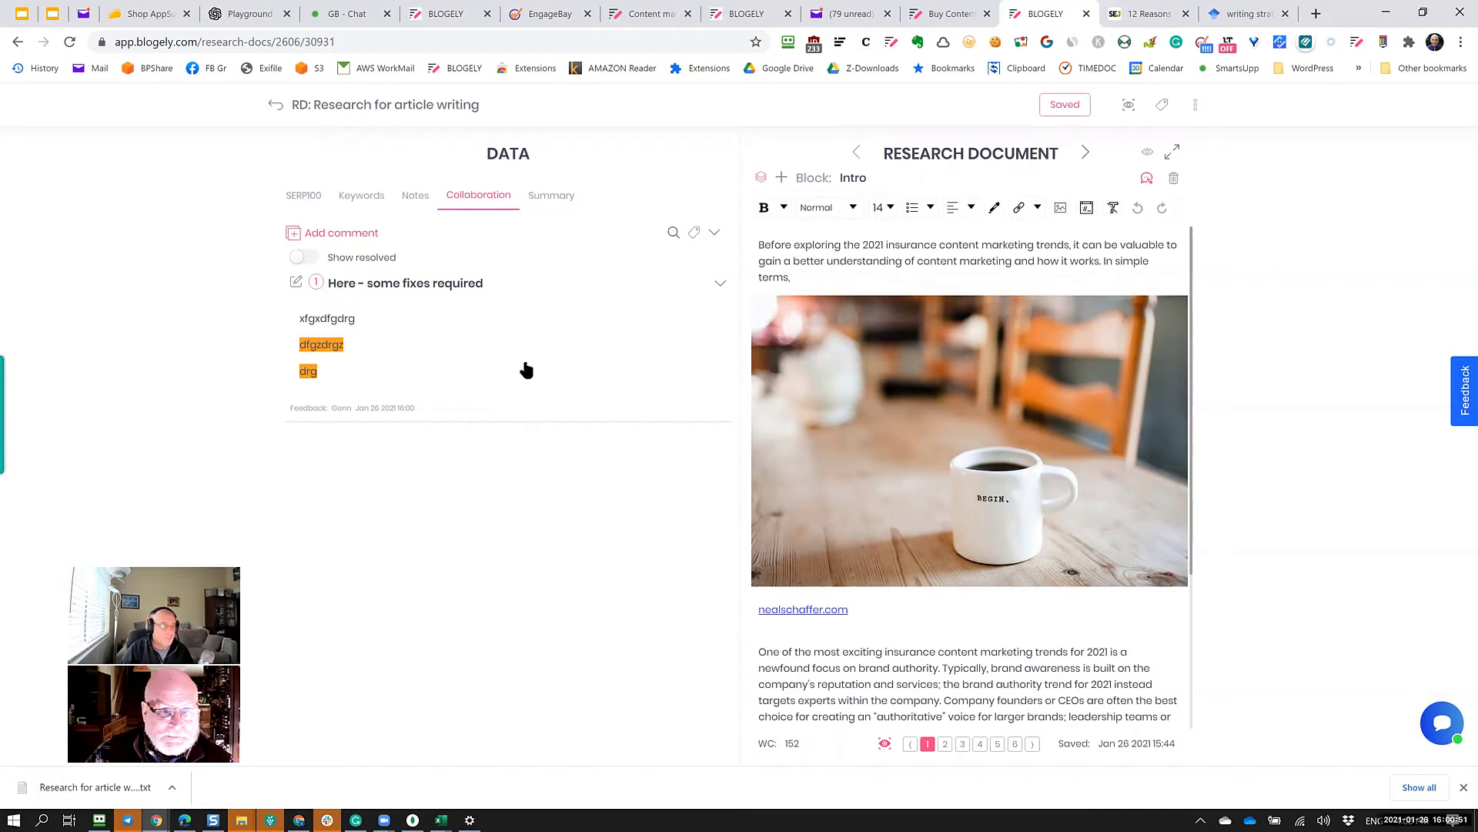
click(371, 261)
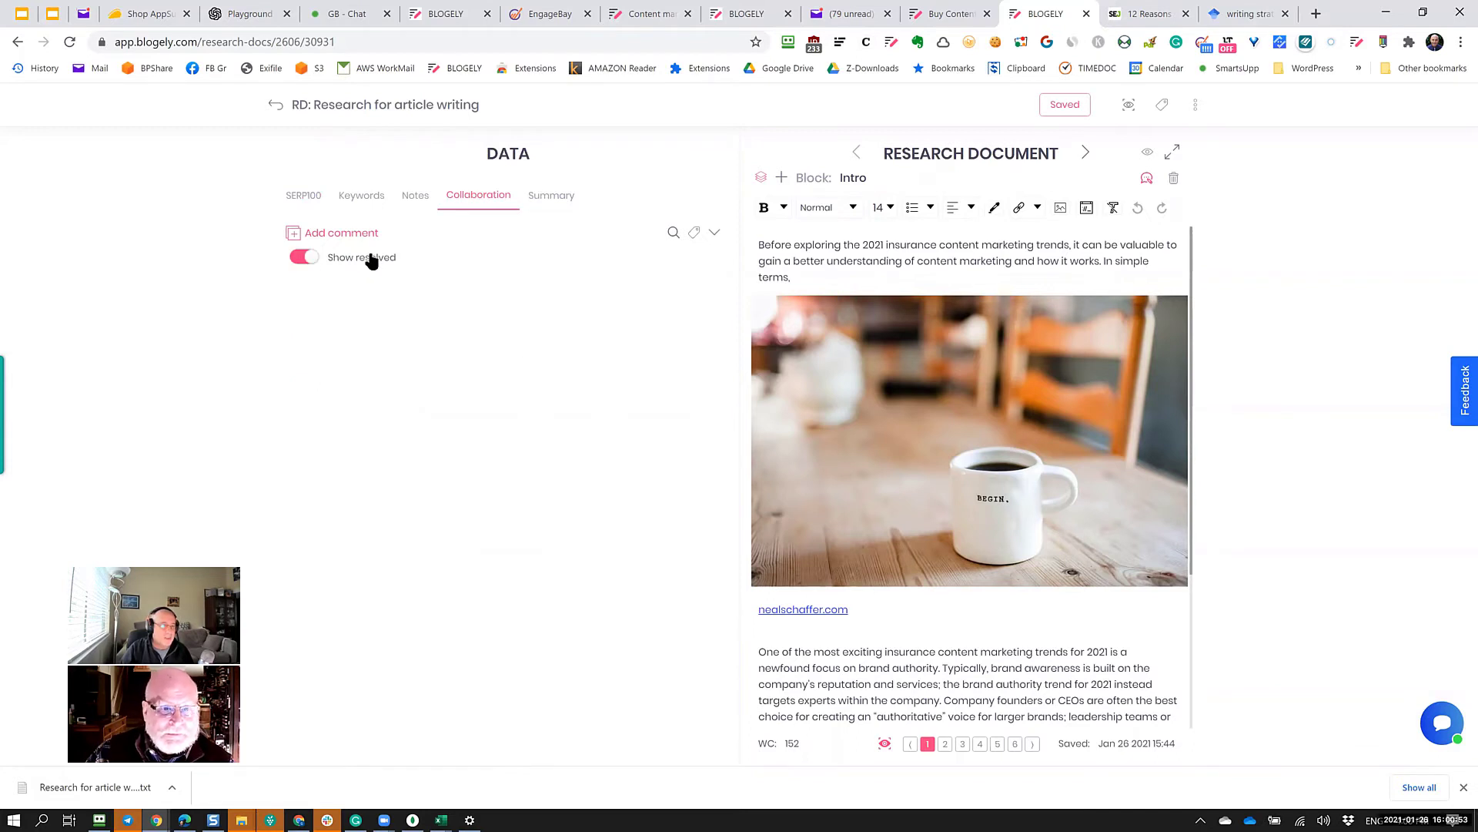
click(371, 259)
Set the status of the comment "Here - some fixes required" to Resolved and add the line "cfbxdfgbxdg" to its text.
click(297, 285)
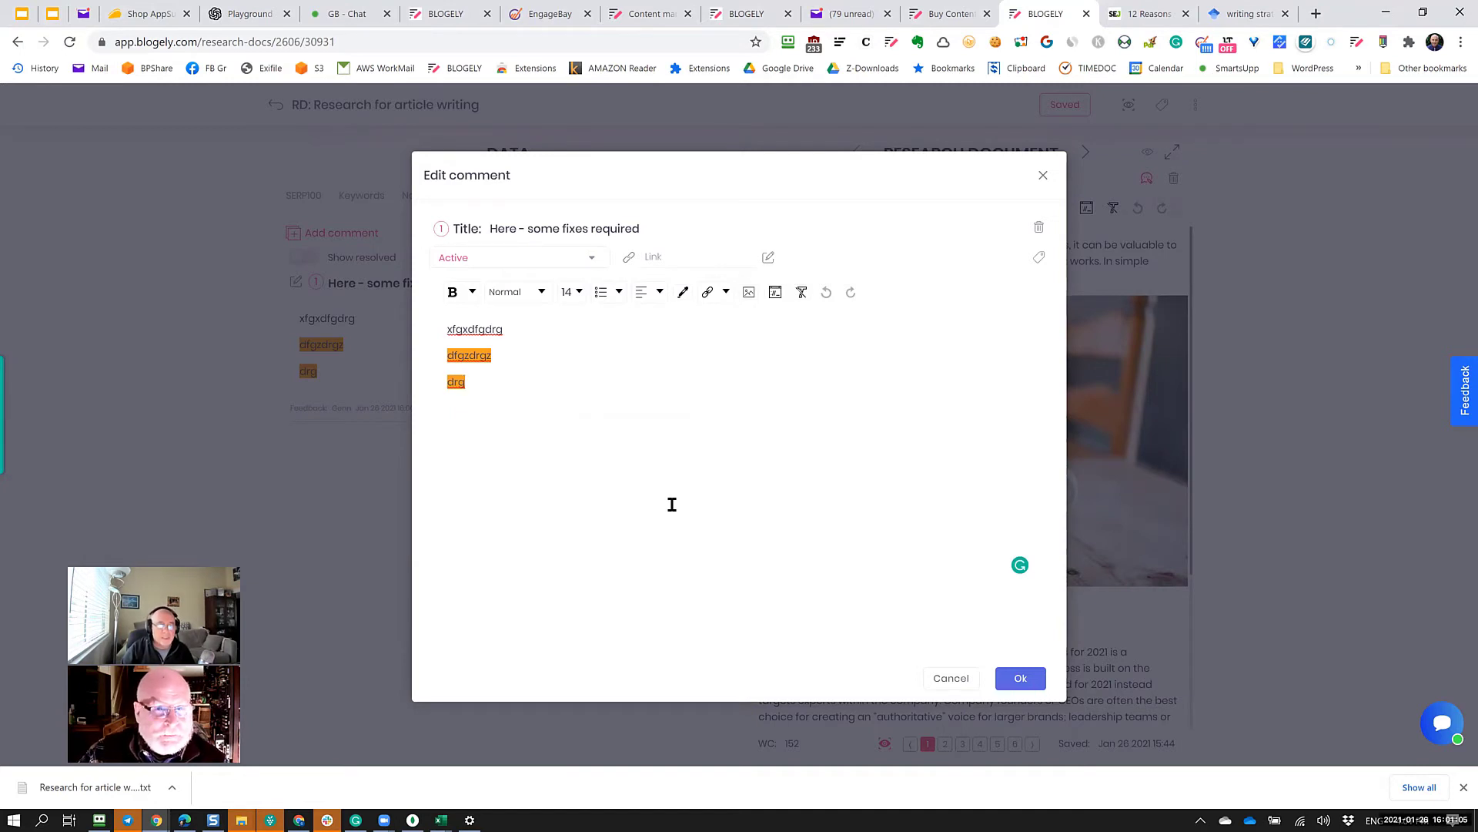
click(592, 257)
click(494, 311)
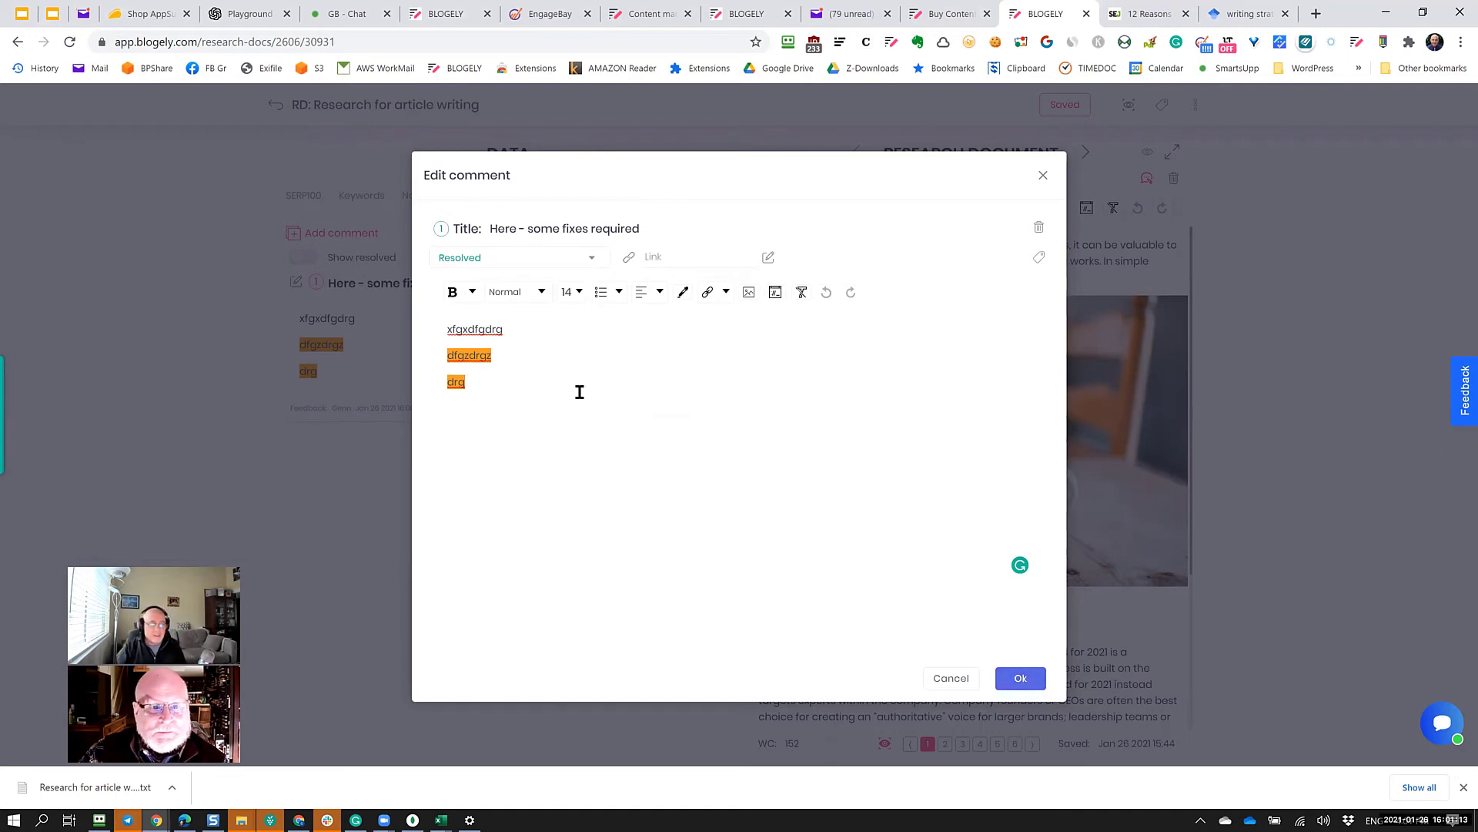
text(cfbxdfgbxdg)
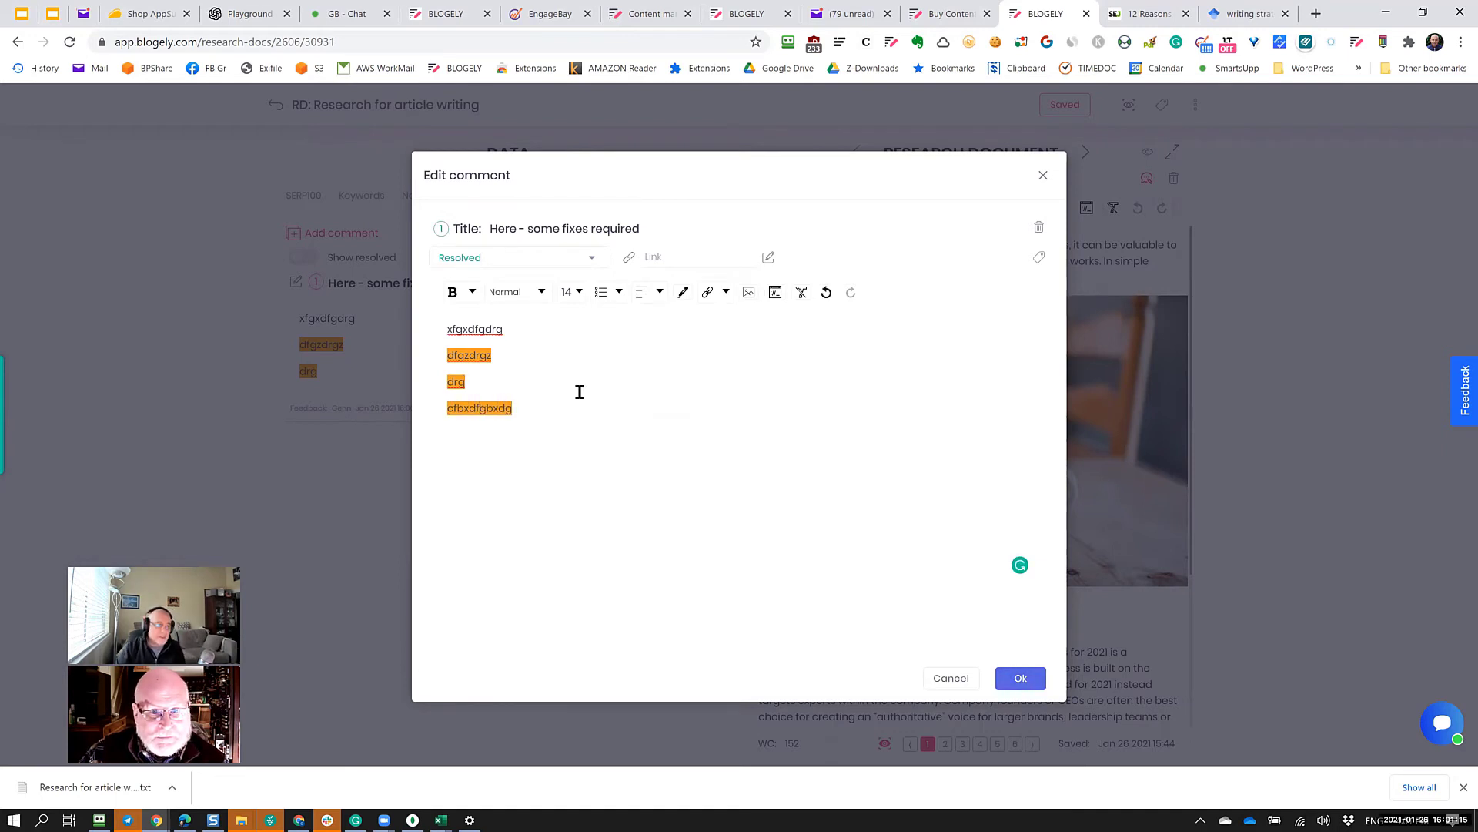
Highlight the comment's line "cfbxdfgbxdg" in blue and save the comment.
double_click(478, 407)
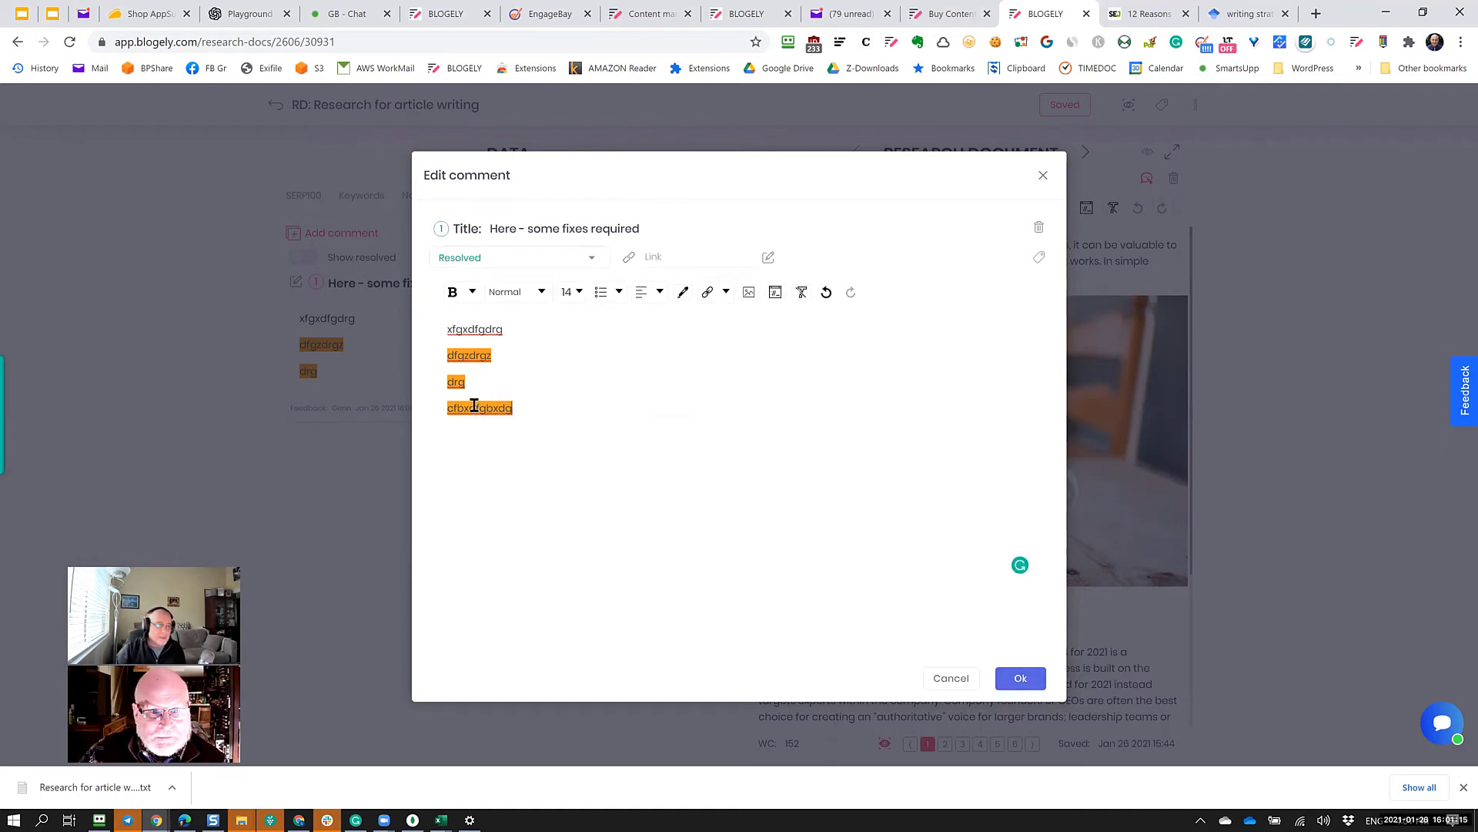
click(683, 292)
click(695, 356)
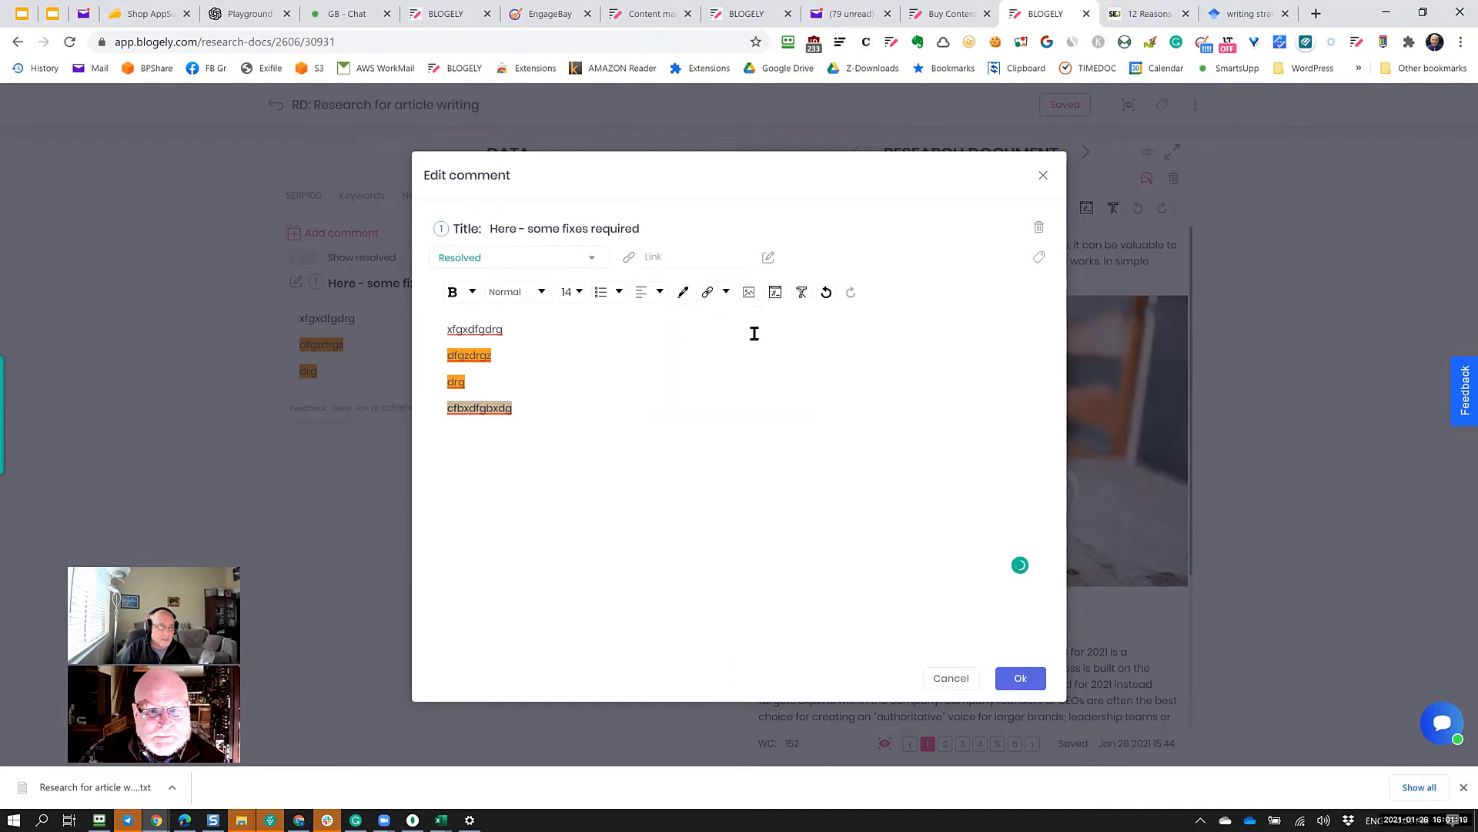
click(701, 295)
click(767, 325)
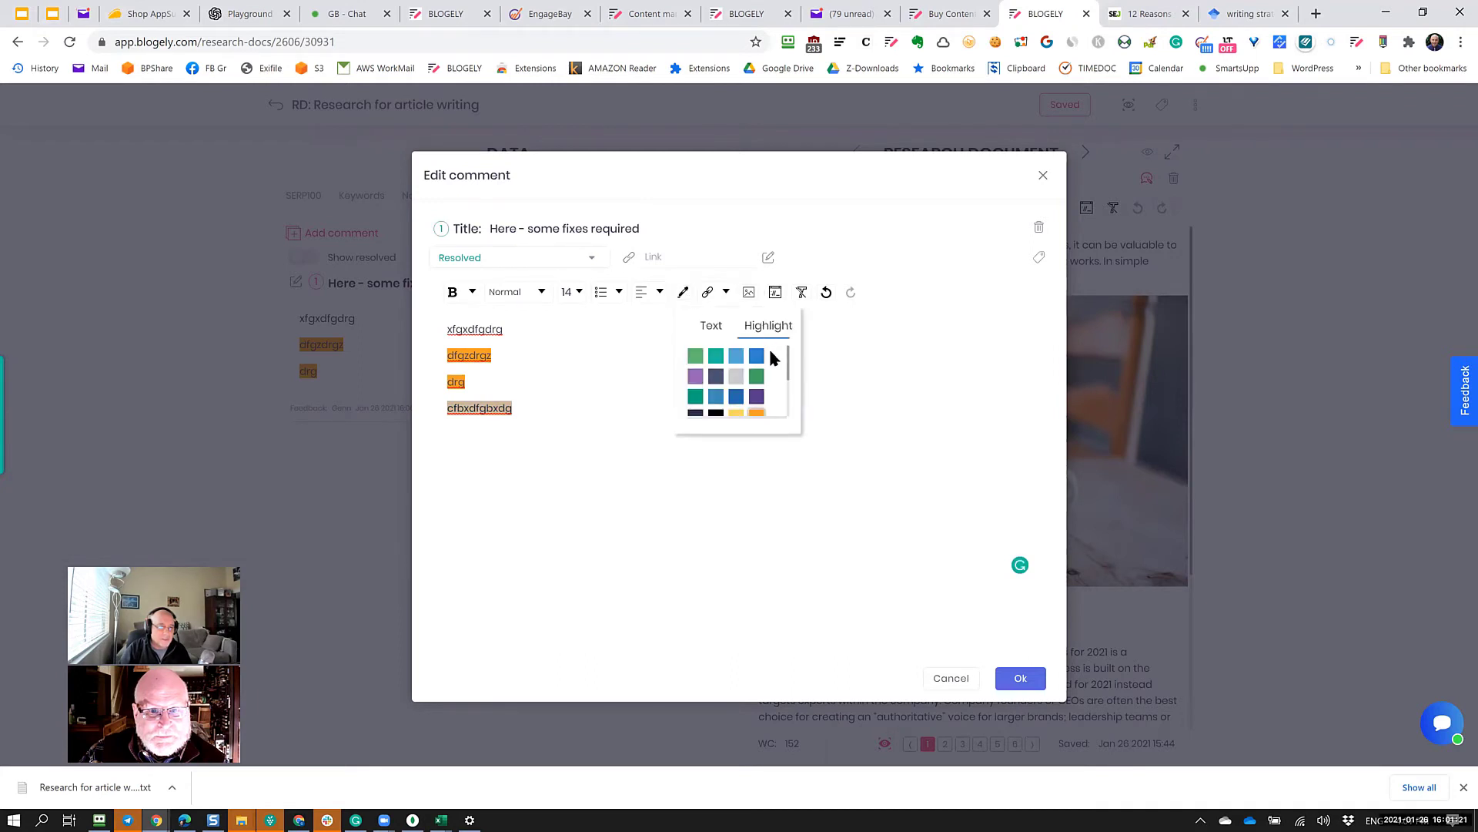
click(759, 356)
click(1006, 683)
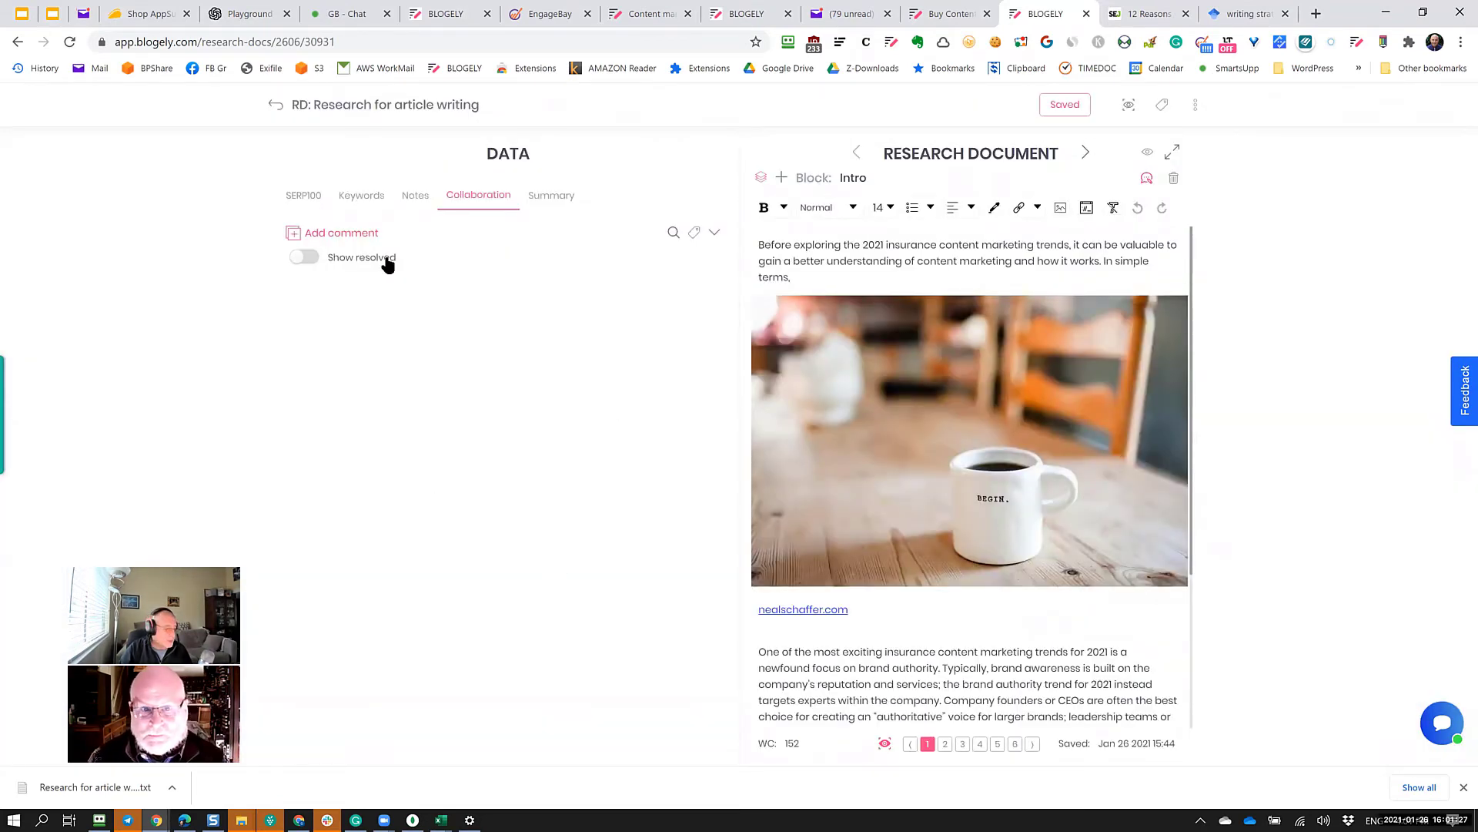
Show the resolved comments and look through the Intro block's text beside them.
click(305, 257)
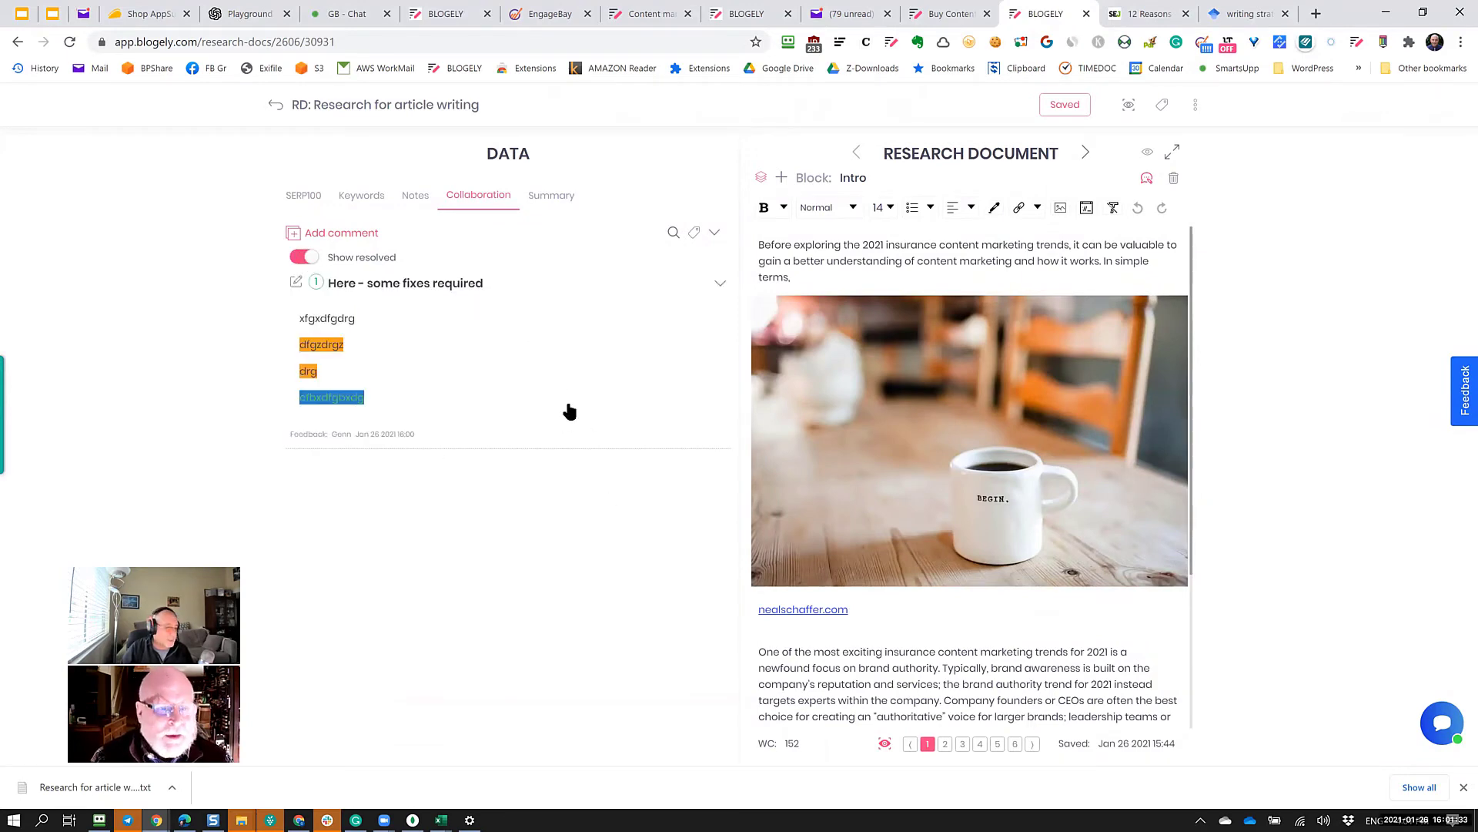
click(989, 362)
scroll(970, 370, down, 3)
scroll(959, 372, up, 1)
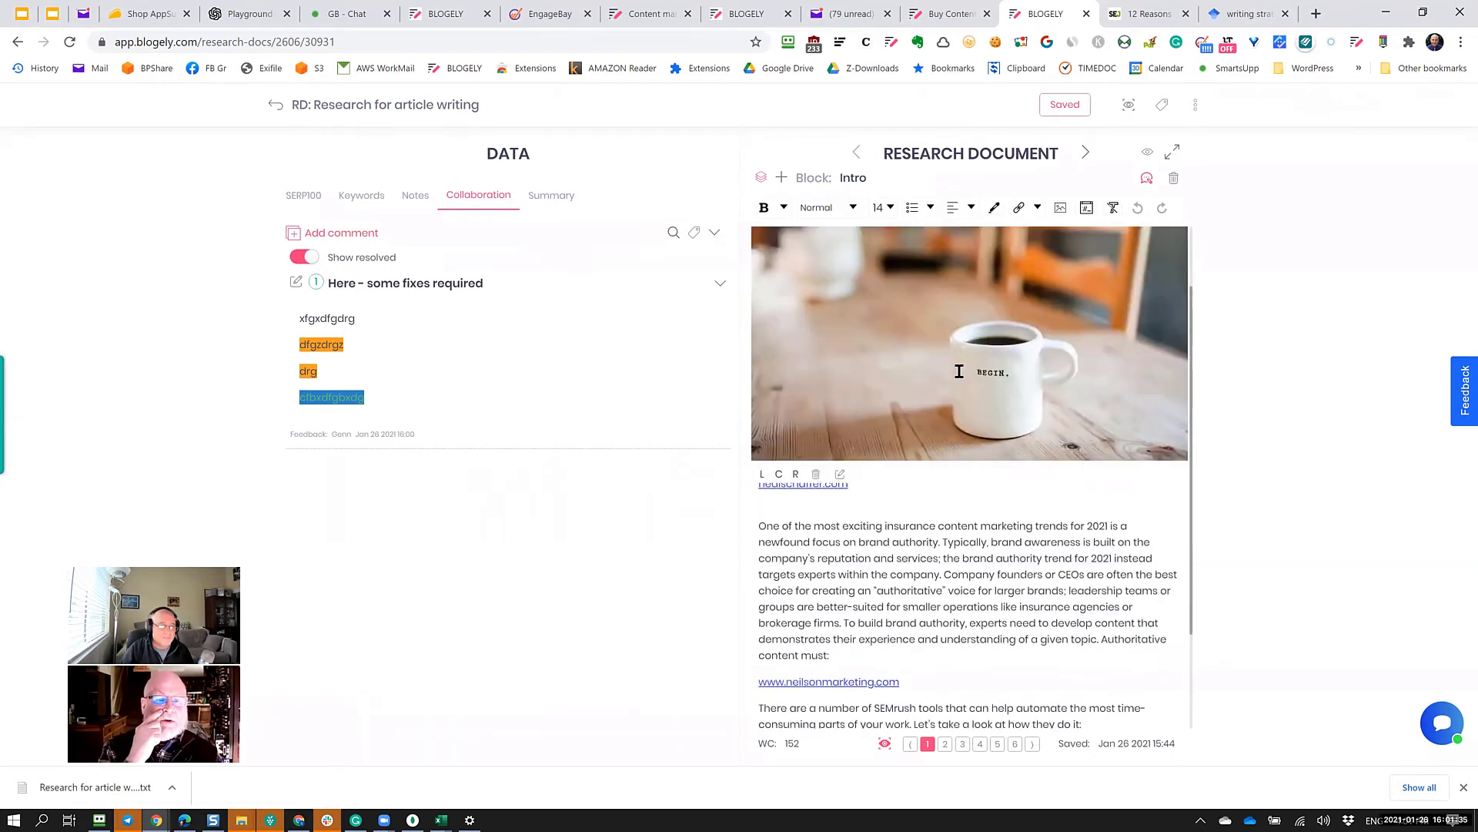
scroll(959, 372, down, 1)
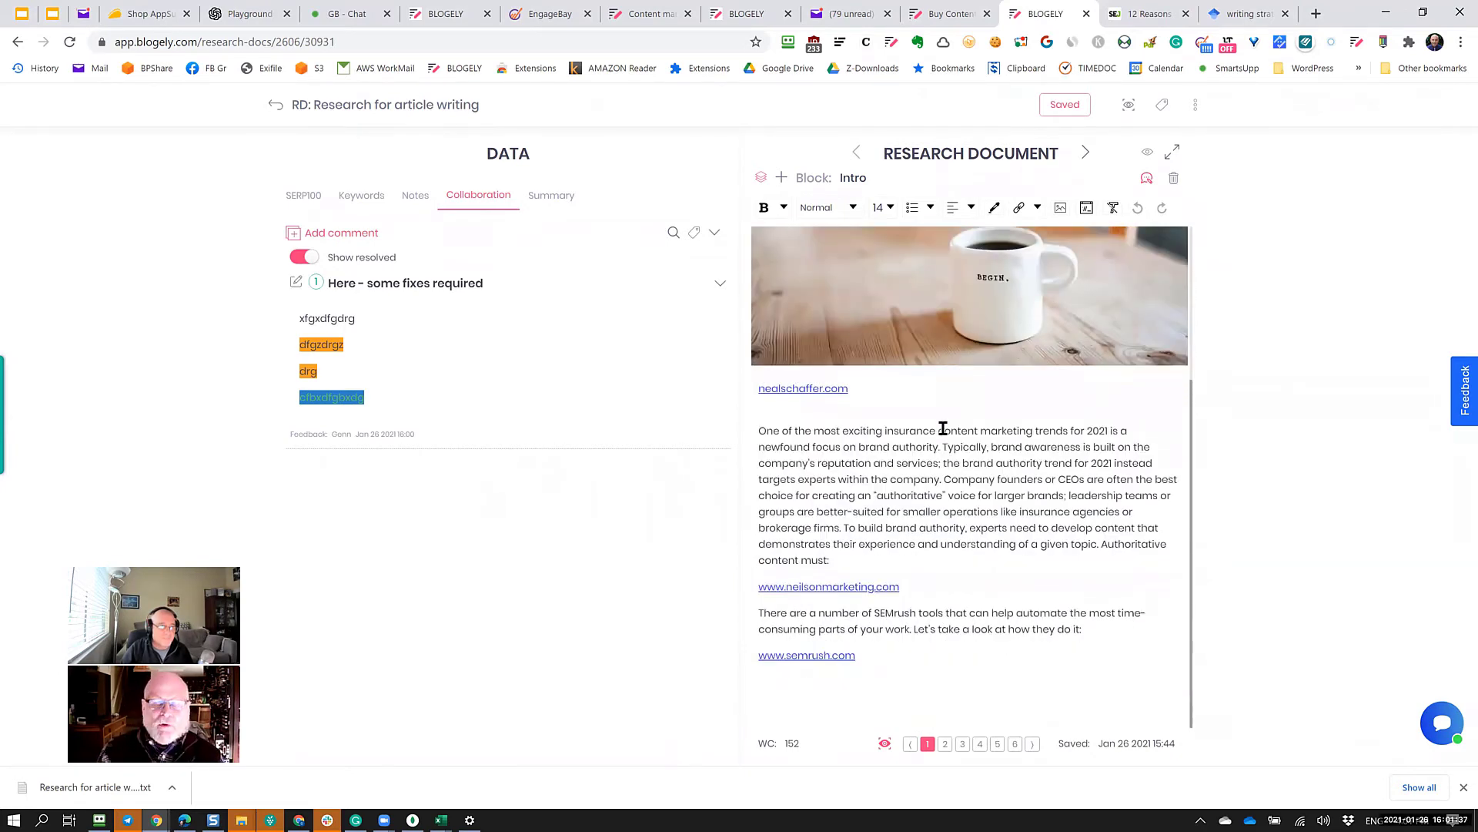
scroll(940, 425, up, 2)
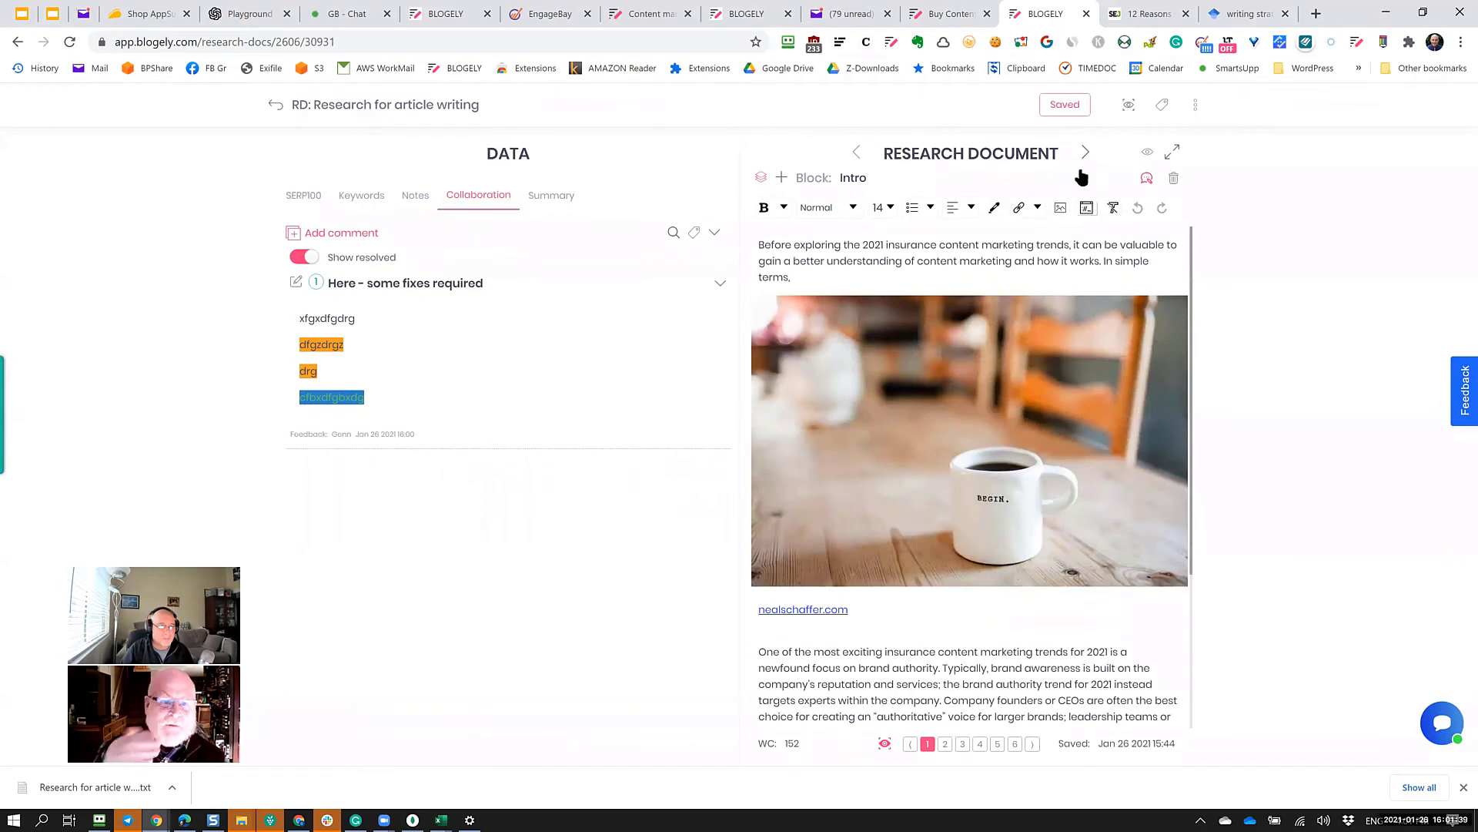
Advance past the On page SEO block to Block 3, check its comments and open the notes.
click(1085, 153)
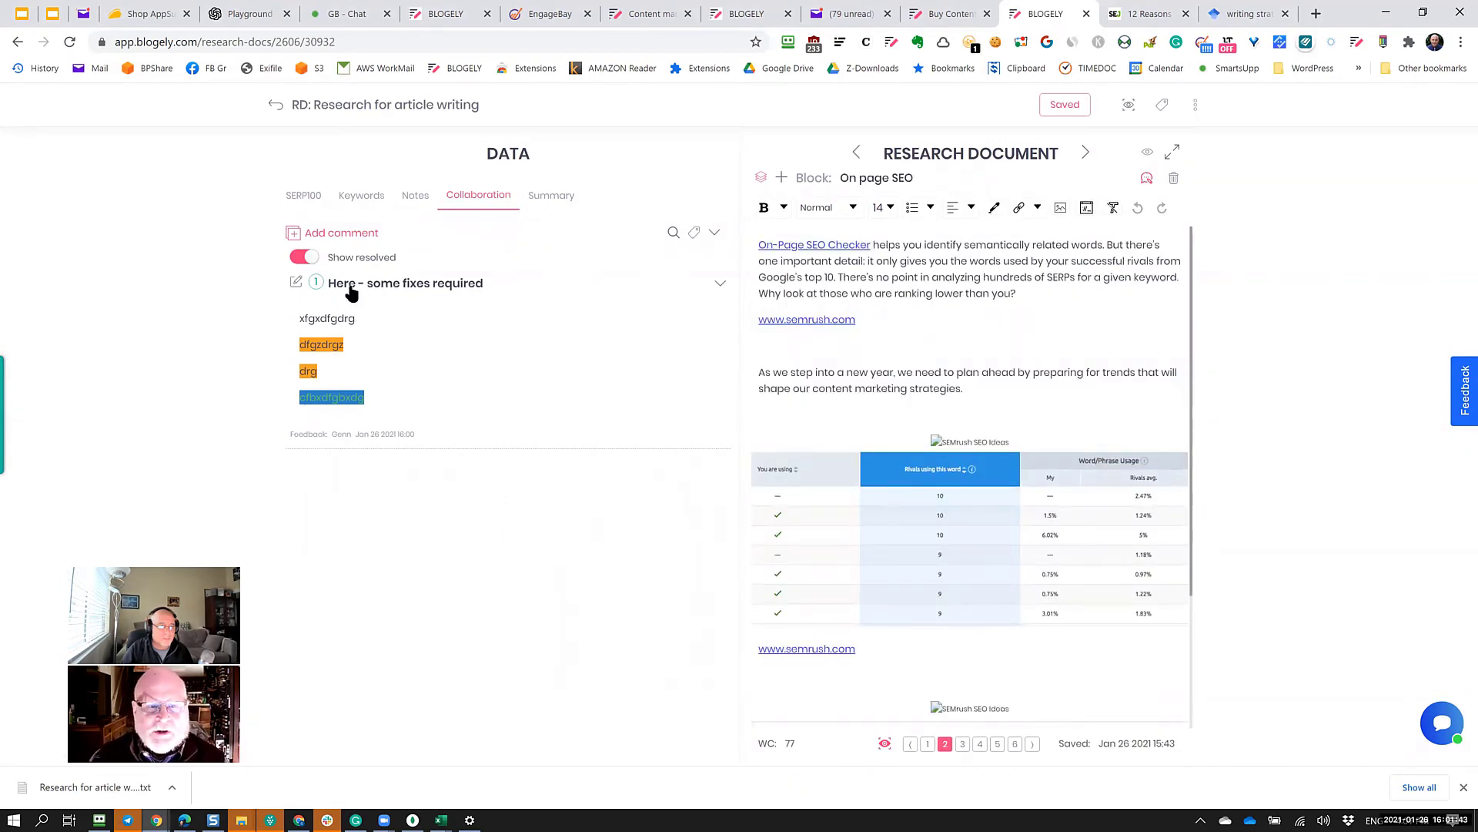
click(1085, 154)
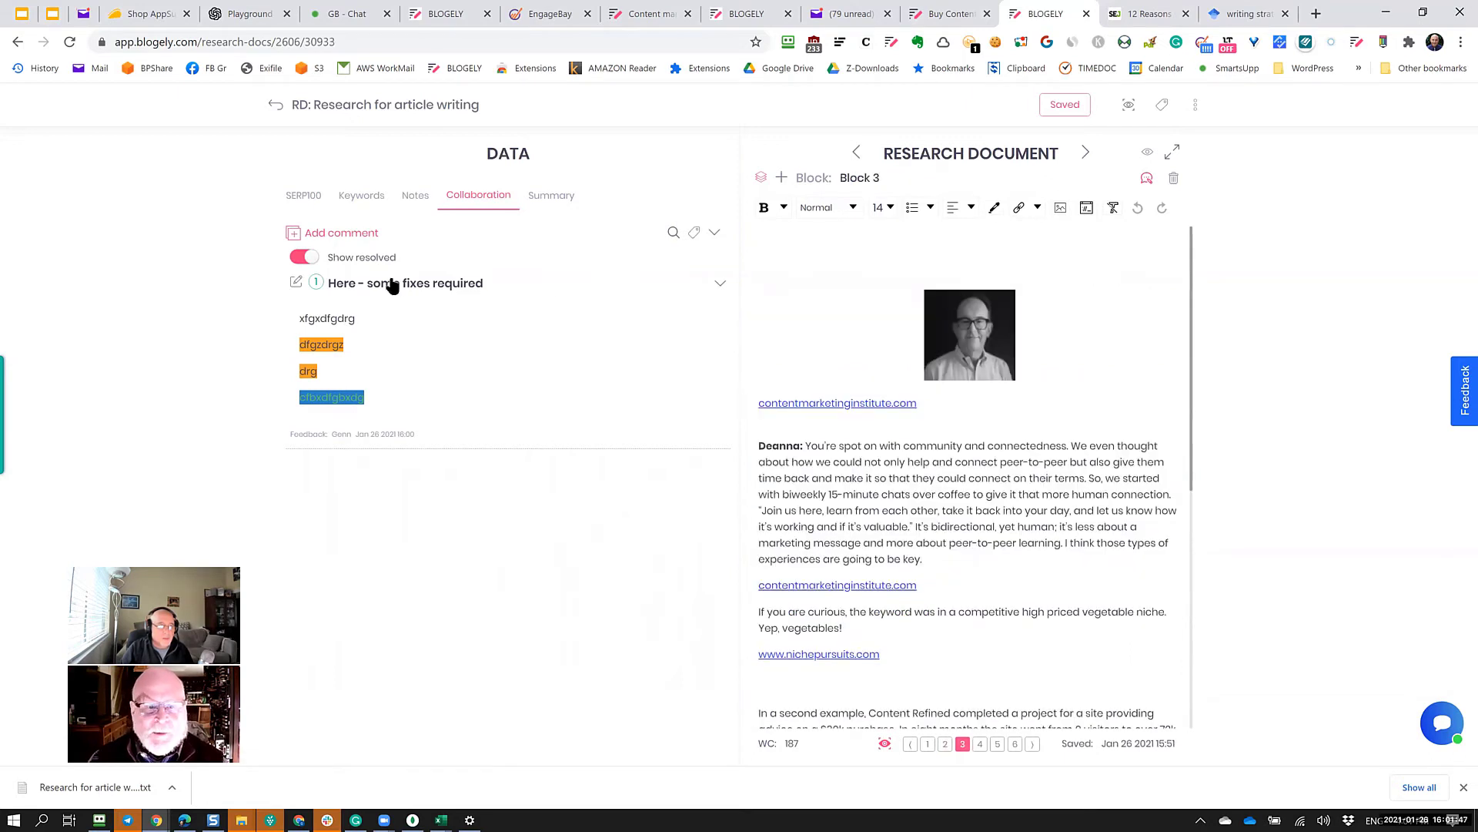
click(412, 196)
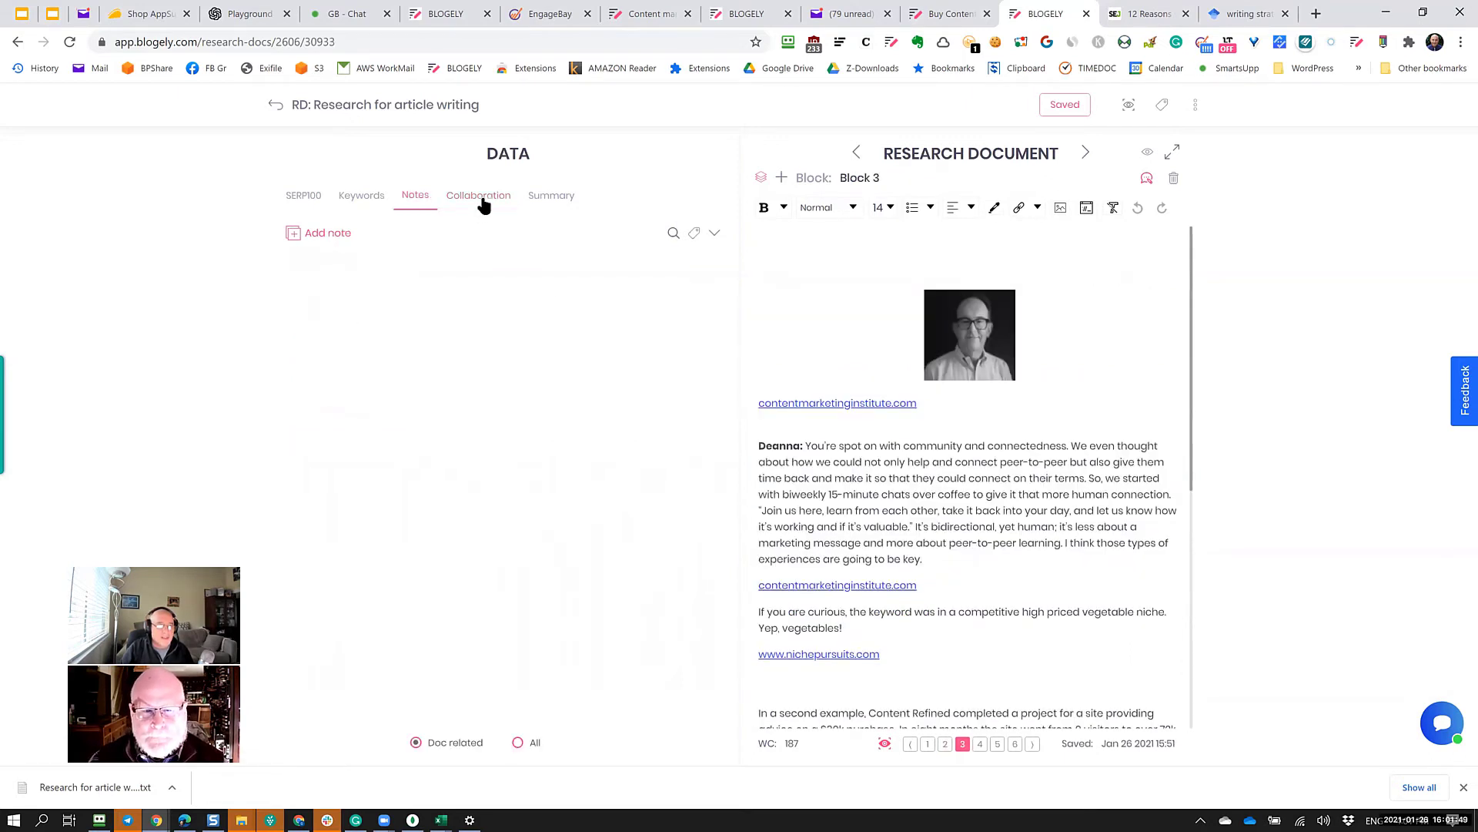
click(480, 197)
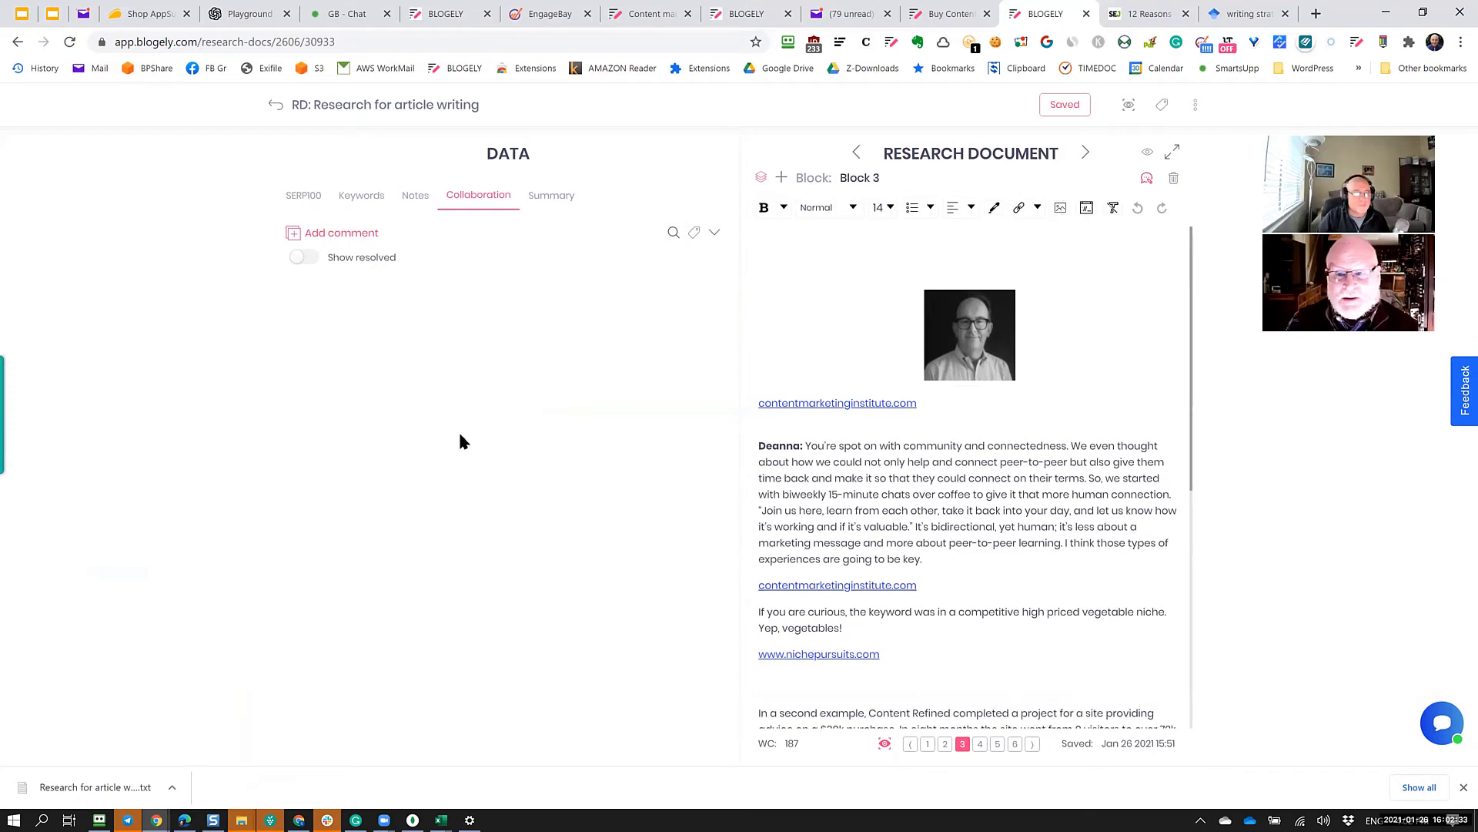
click(422, 198)
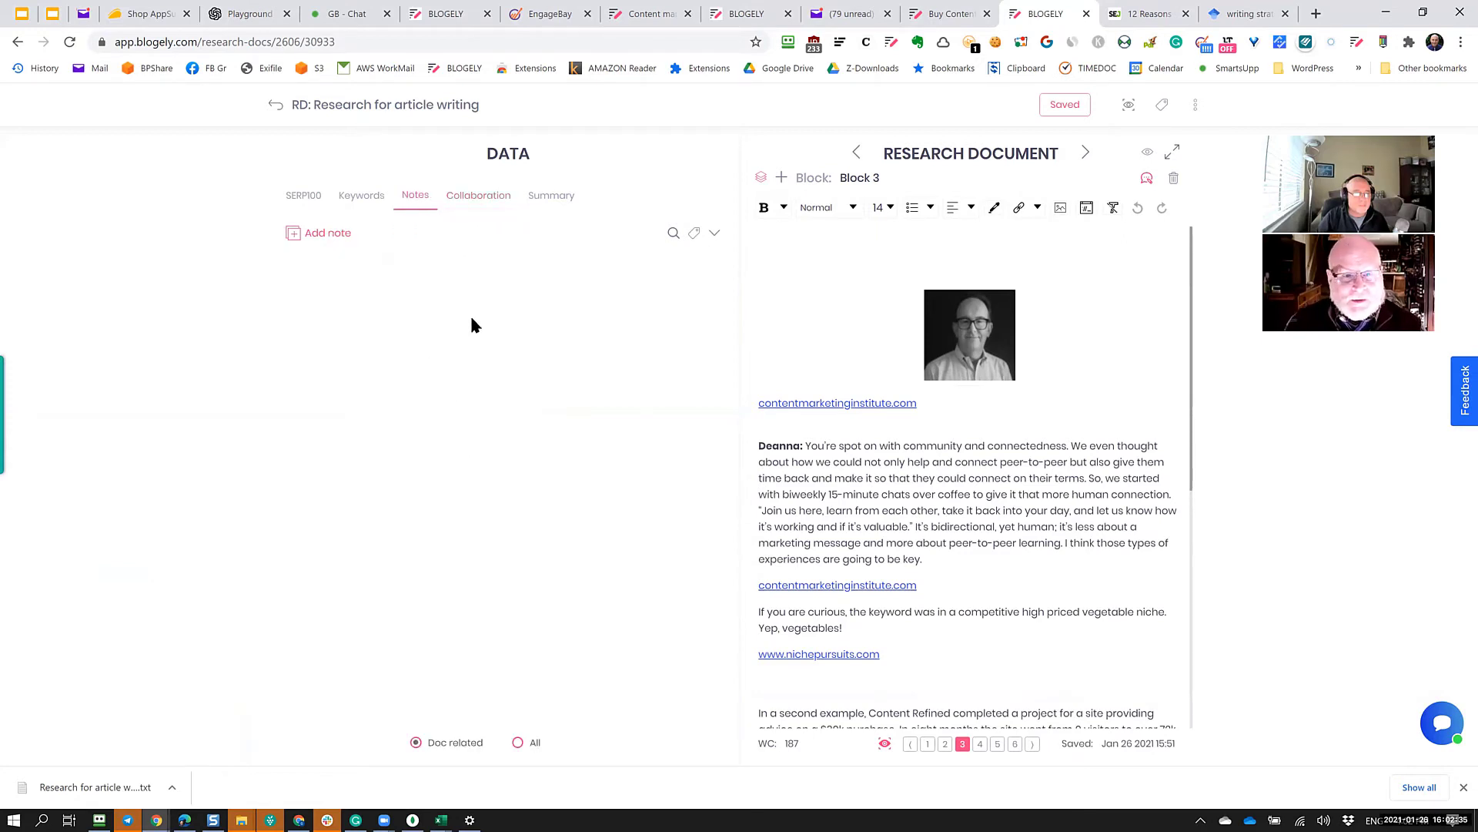
Close the browser's downloads bar and view all notes before limiting the list to document-related ones again.
click(1463, 787)
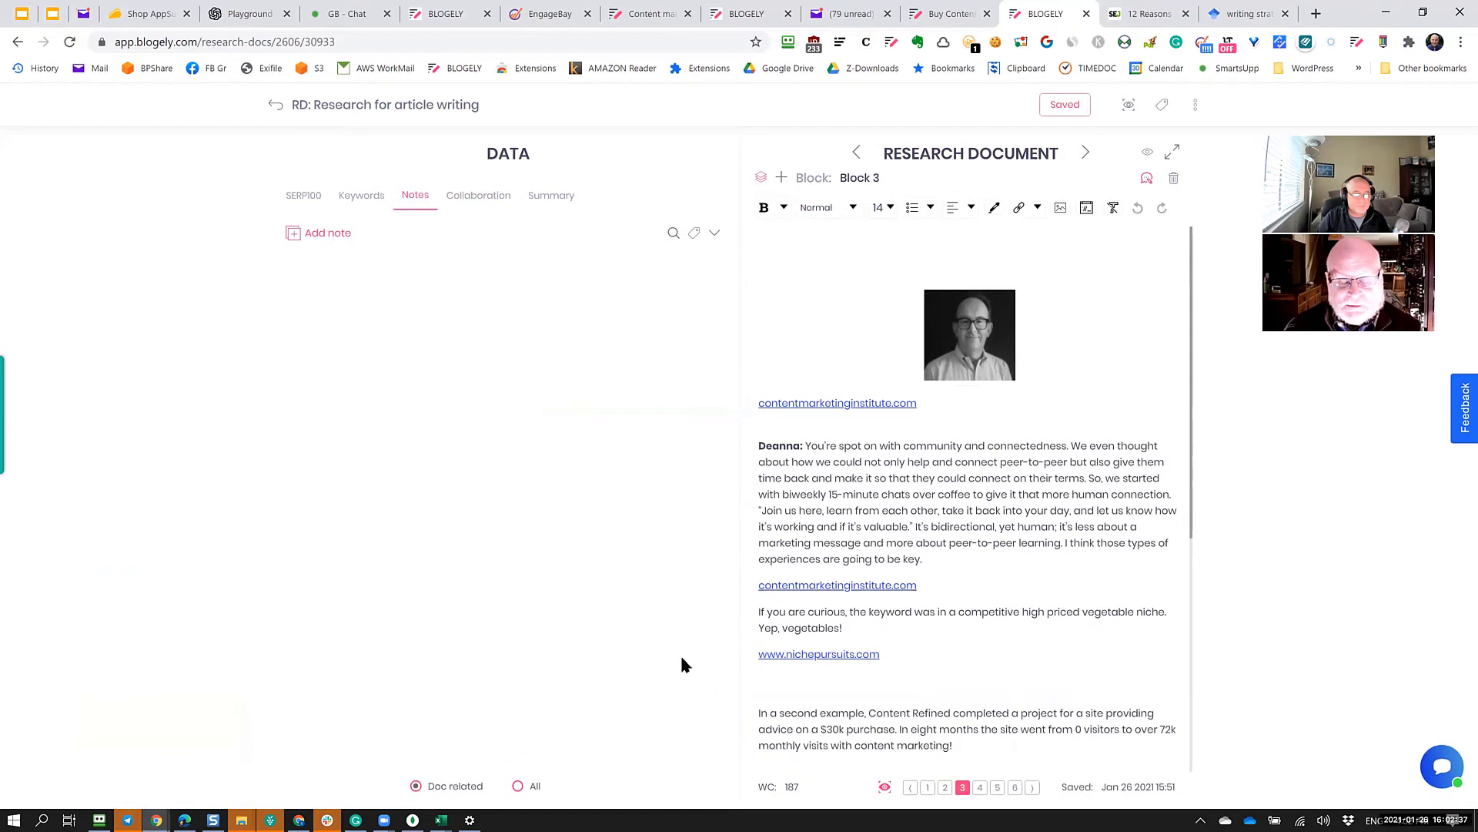
click(517, 786)
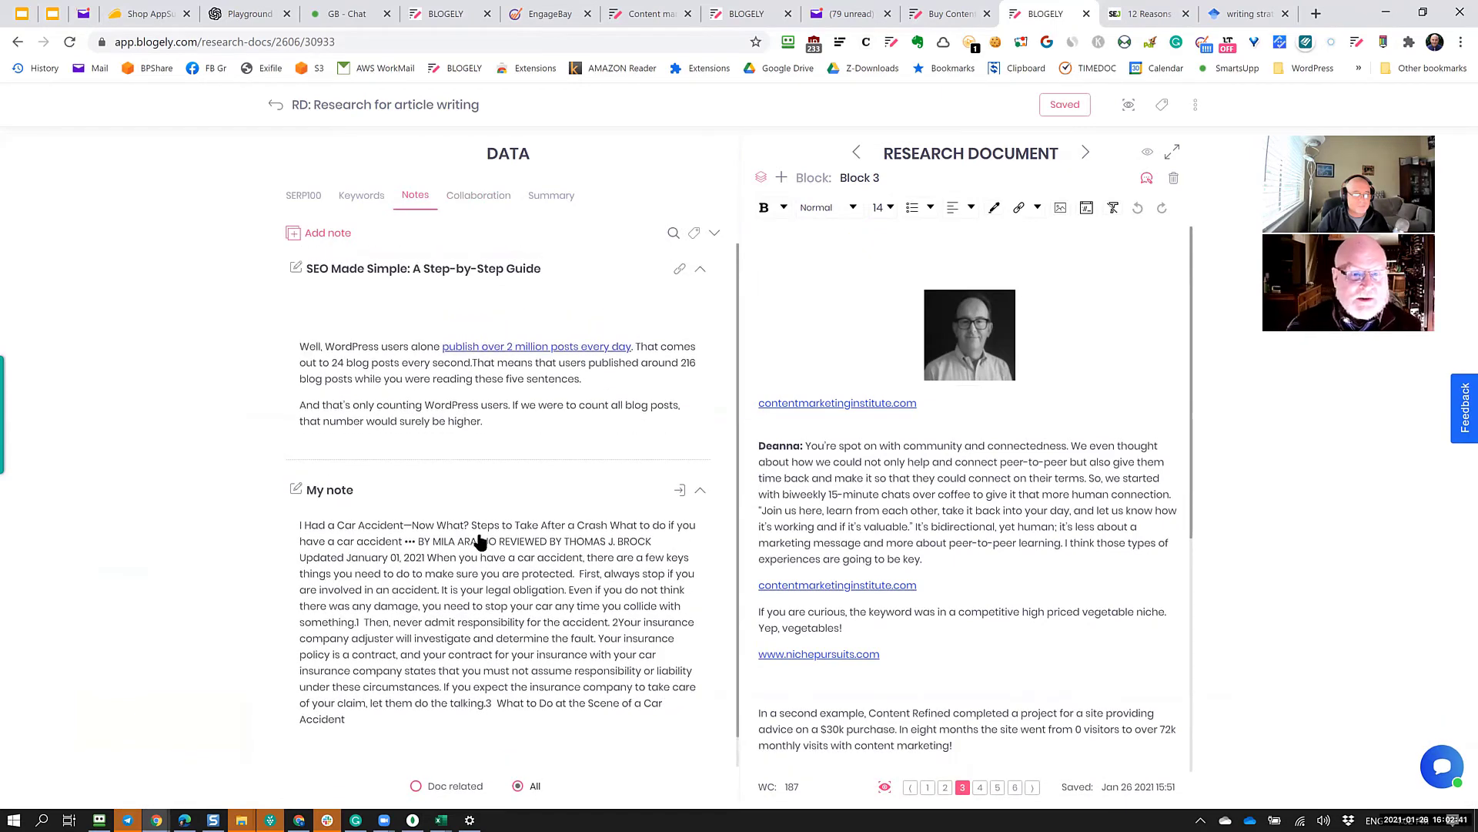
click(416, 786)
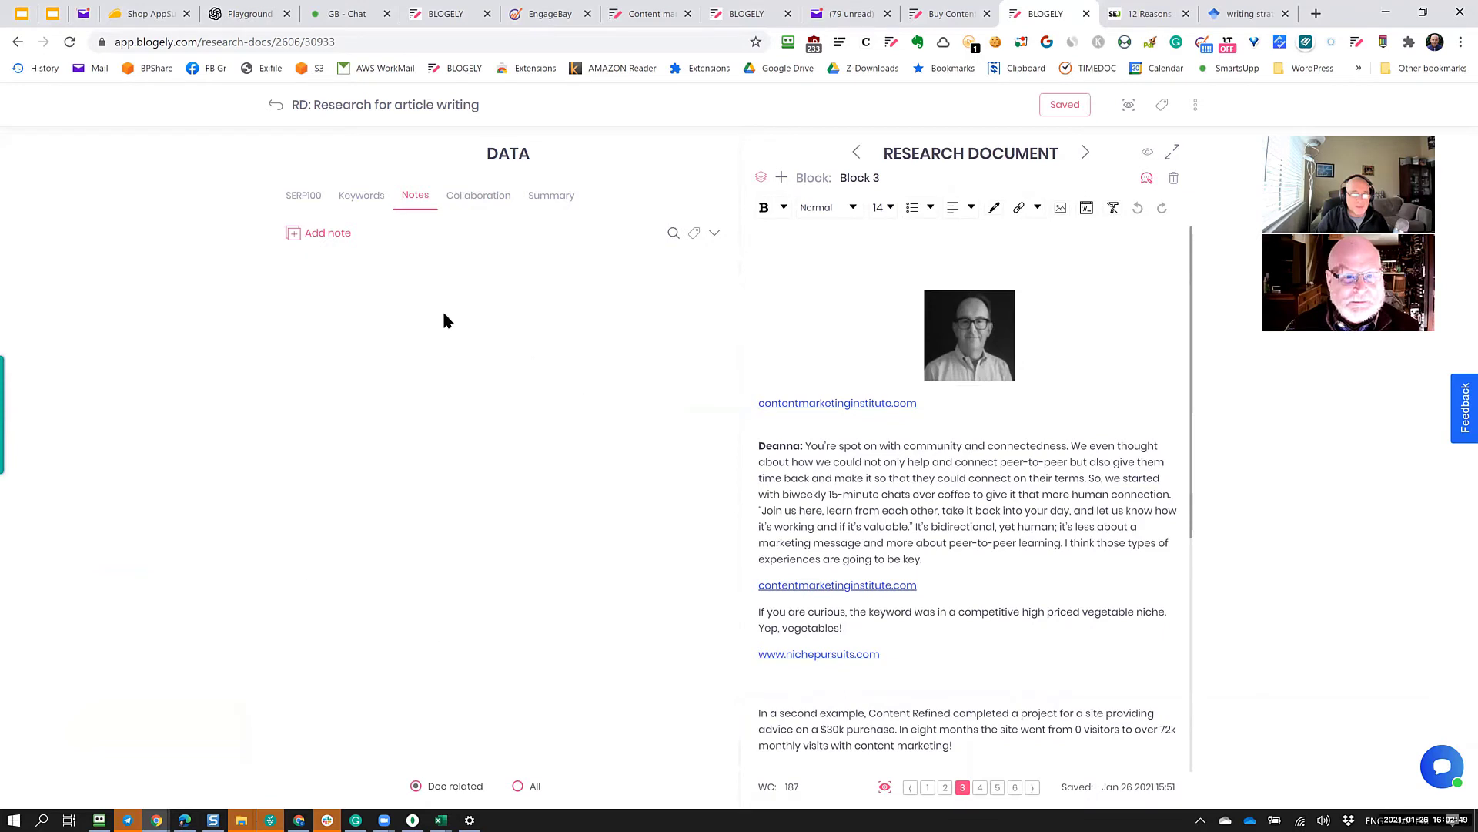
click(296, 240)
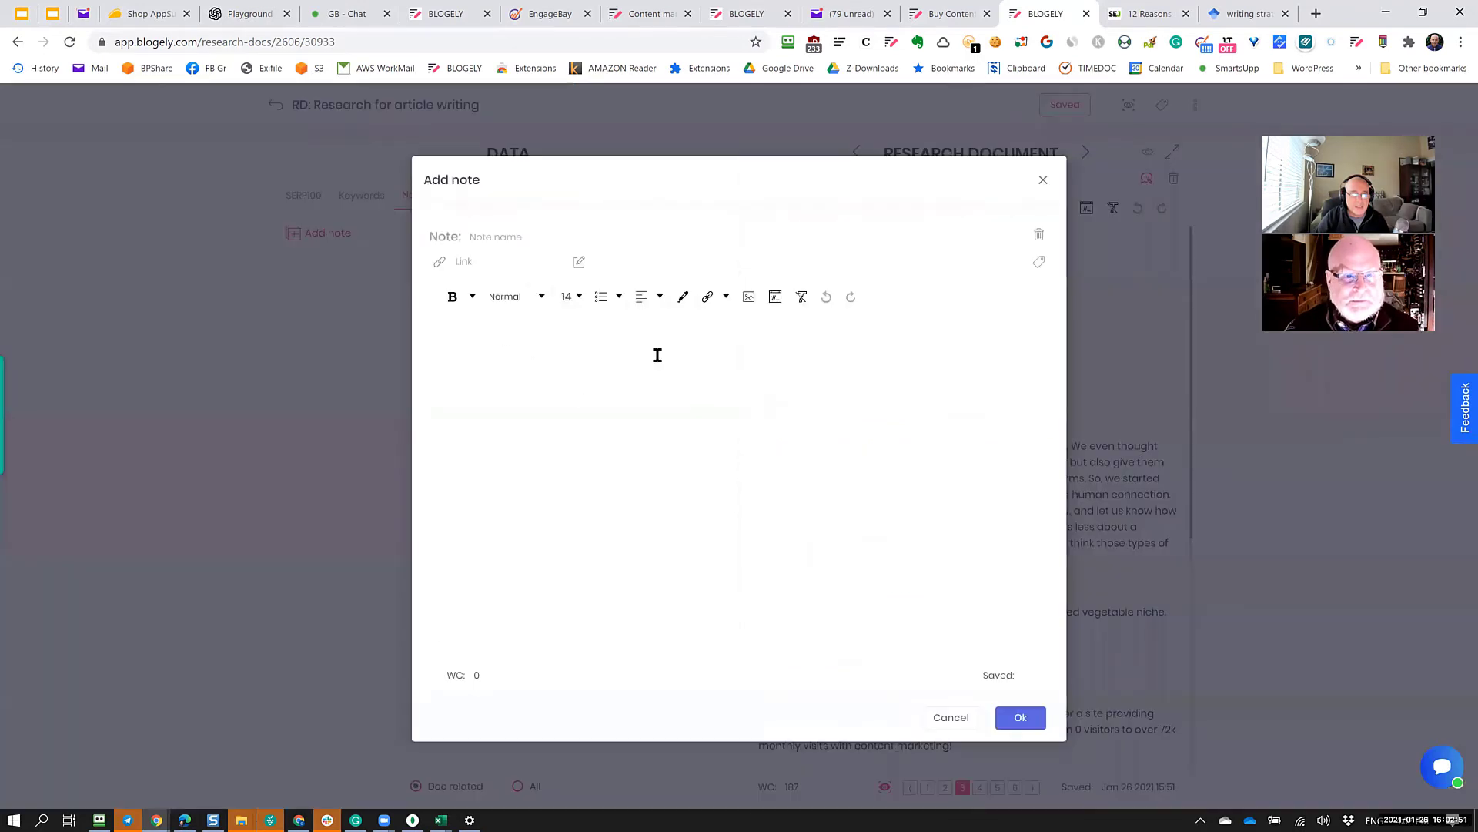
click(605, 442)
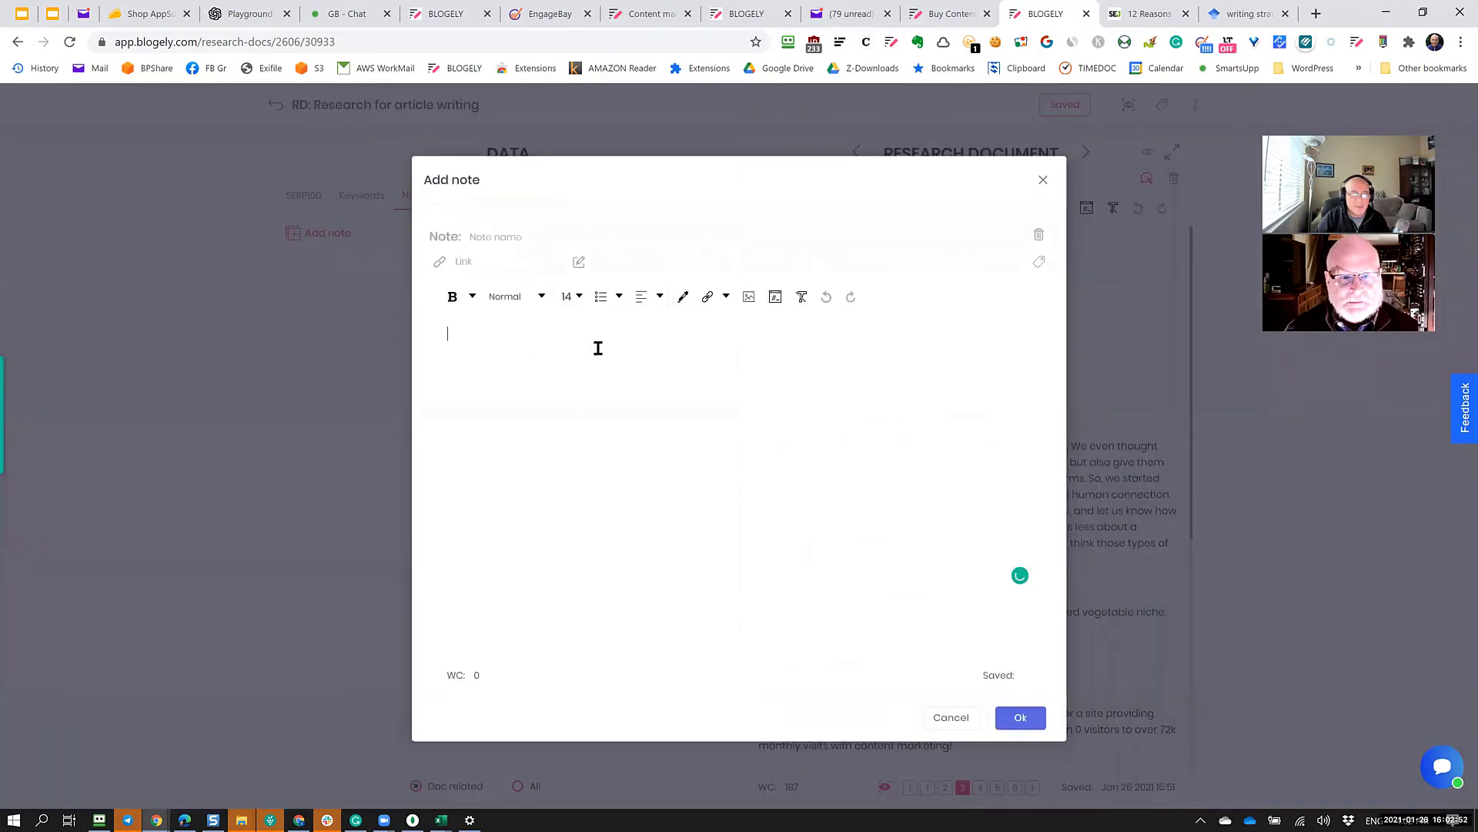
click(527, 245)
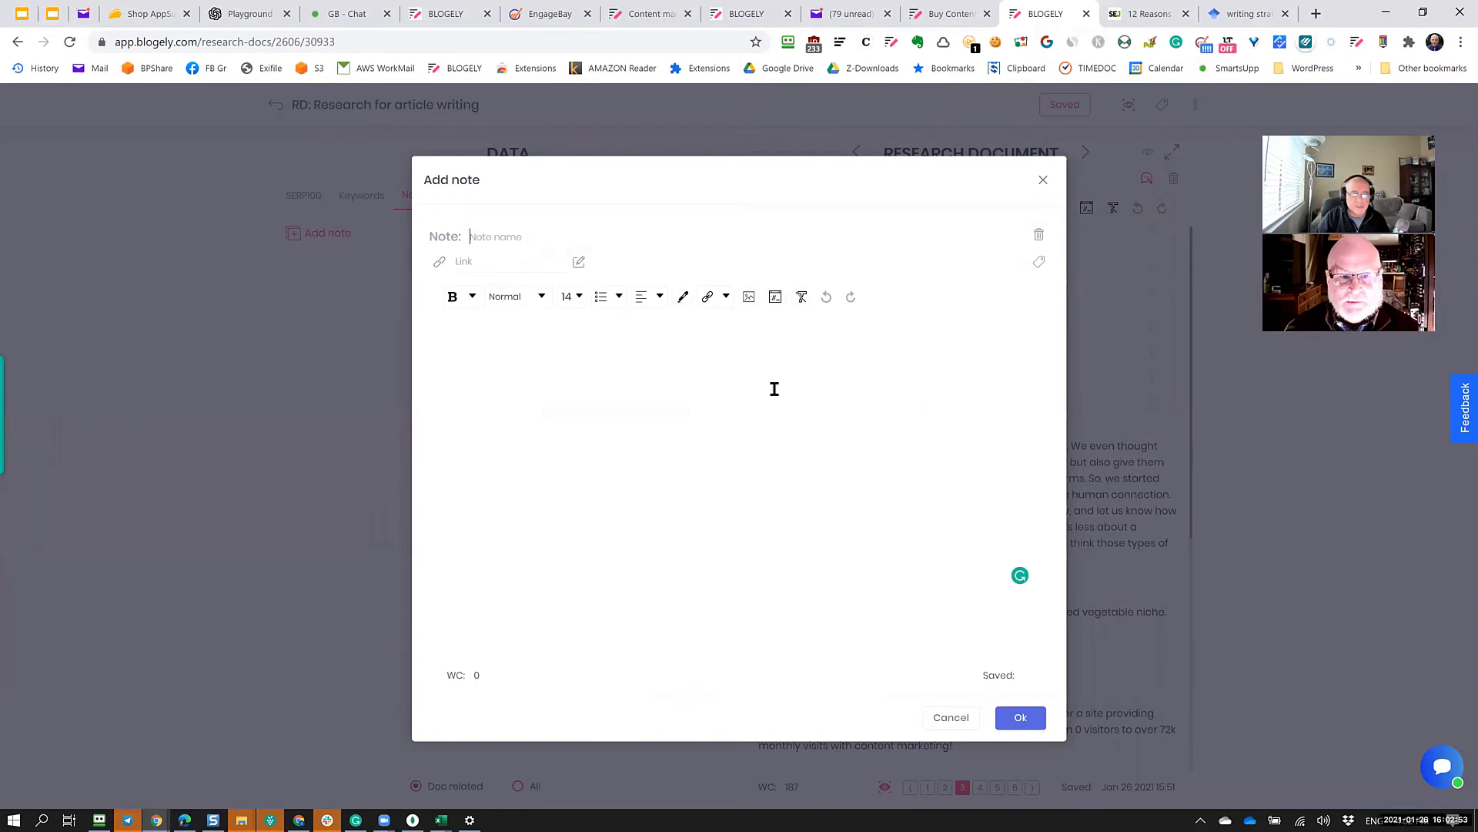
click(952, 717)
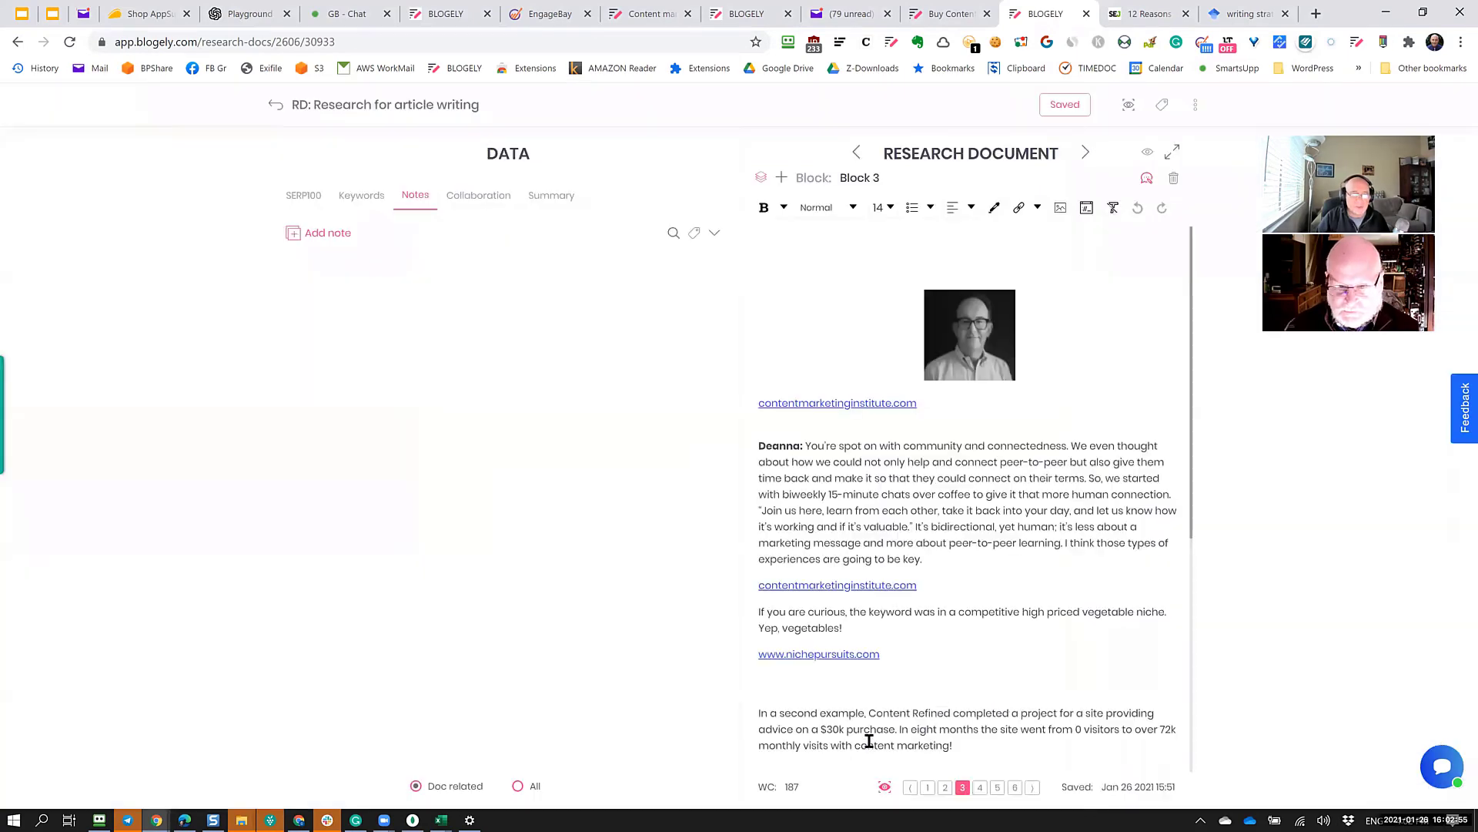
List all notes and insert the "SEO Made Simple: A Step-by-Step Guide" note at the start of Block 3, deleting an empty line there.
click(517, 786)
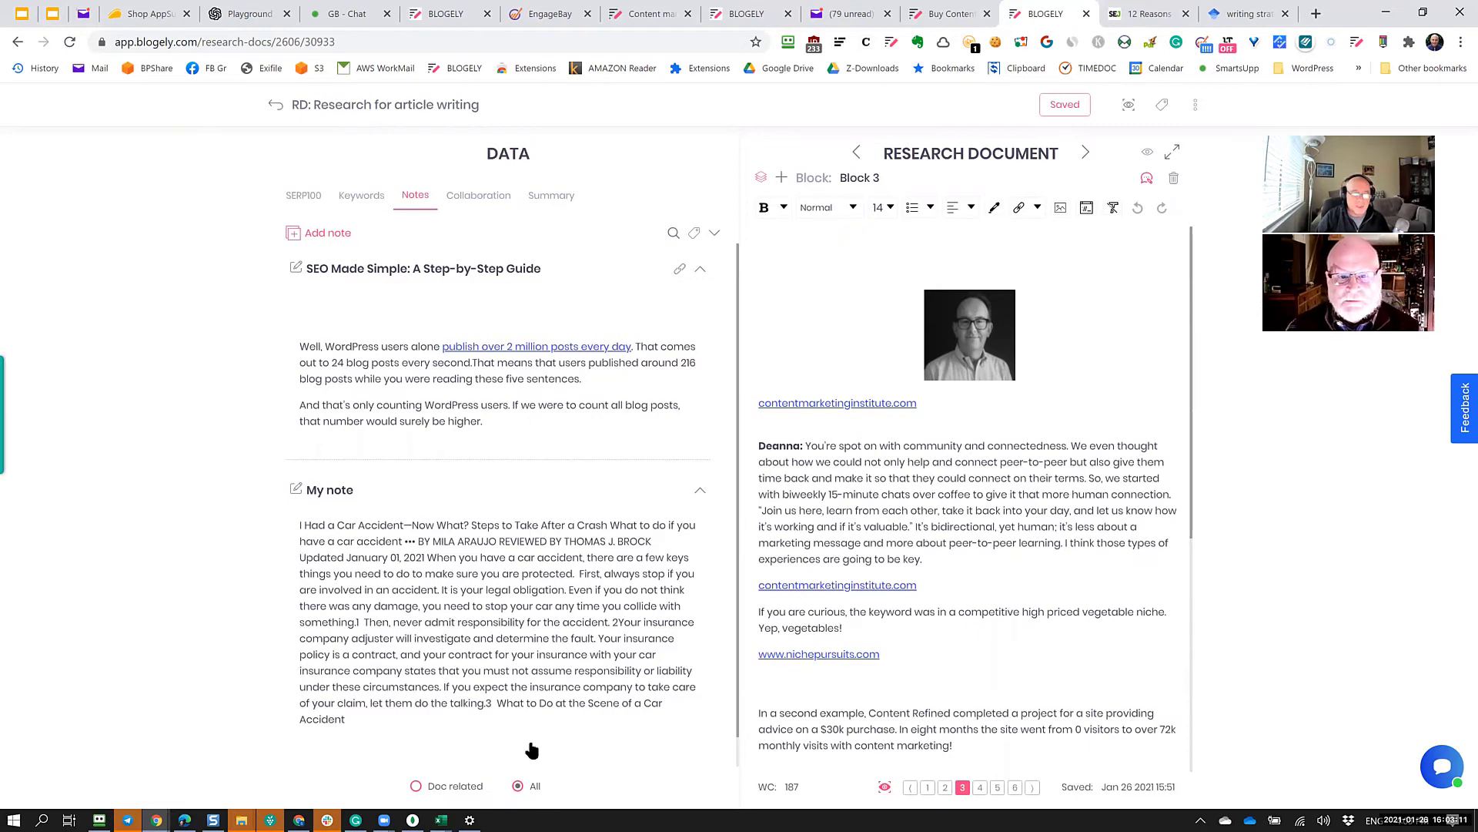
scroll(505, 644, down, 1)
scroll(528, 393, up, 1)
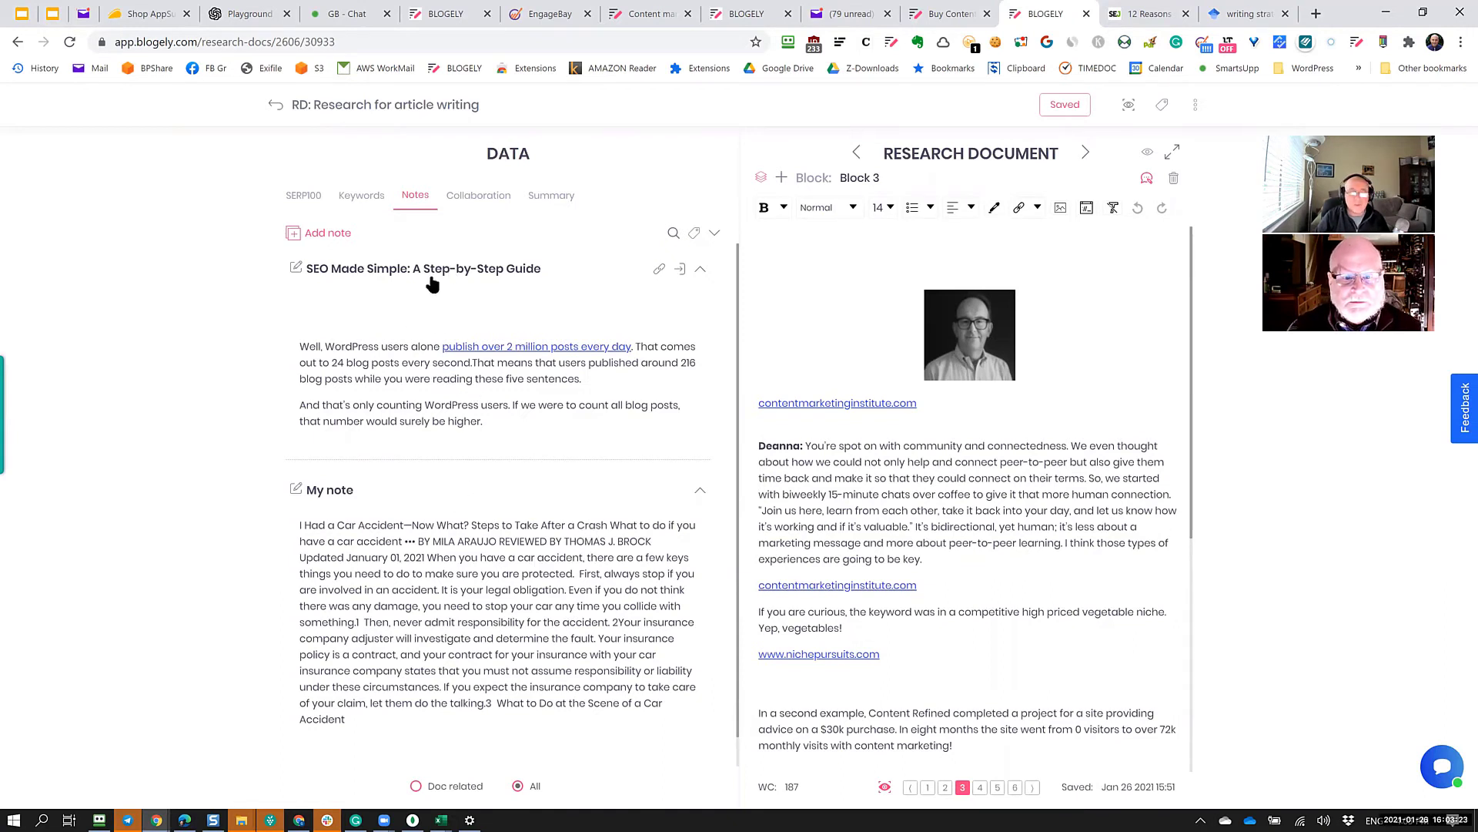
scroll(515, 611, down, 1)
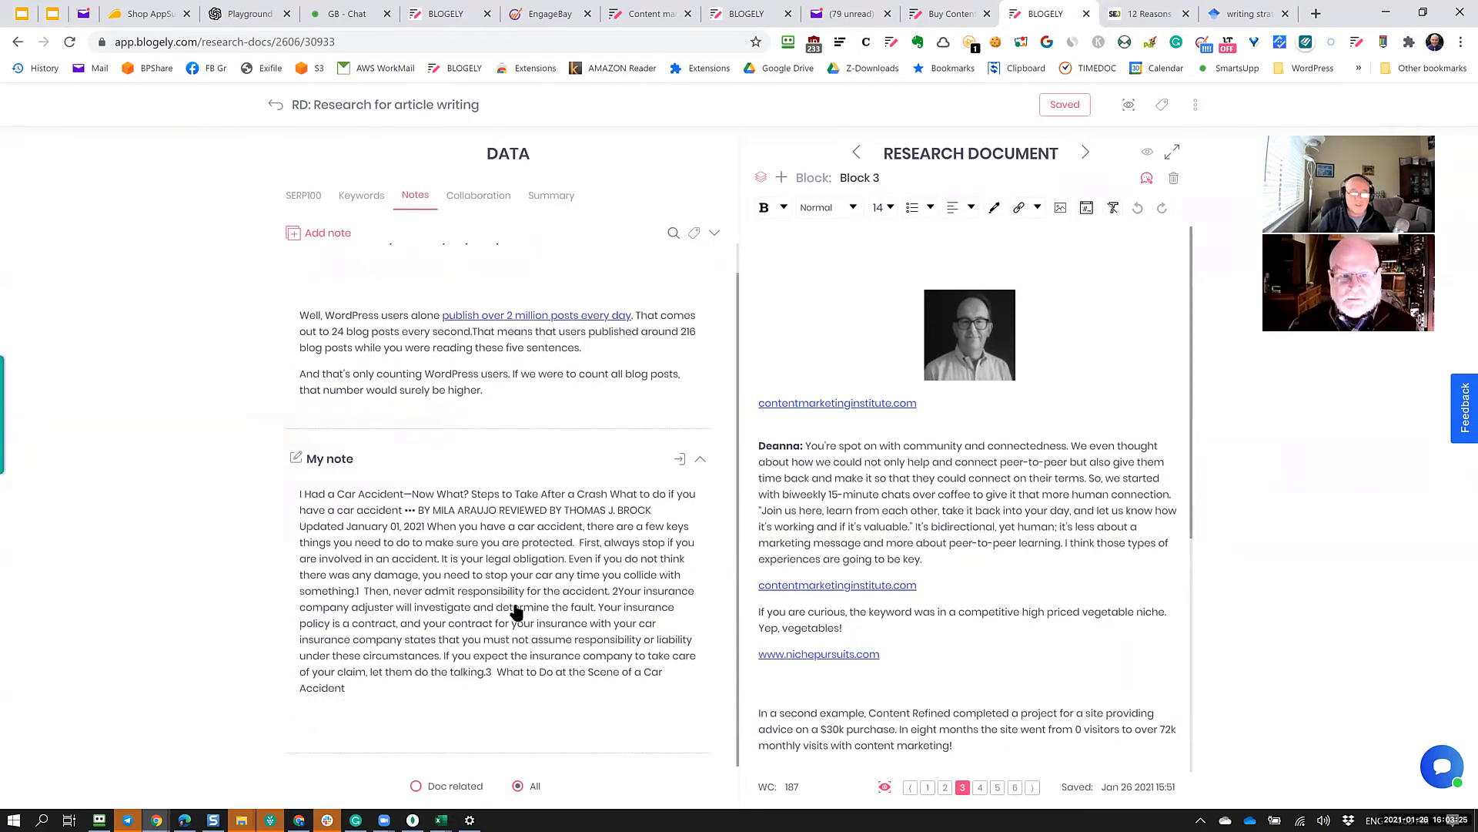
scroll(532, 605, up, 1)
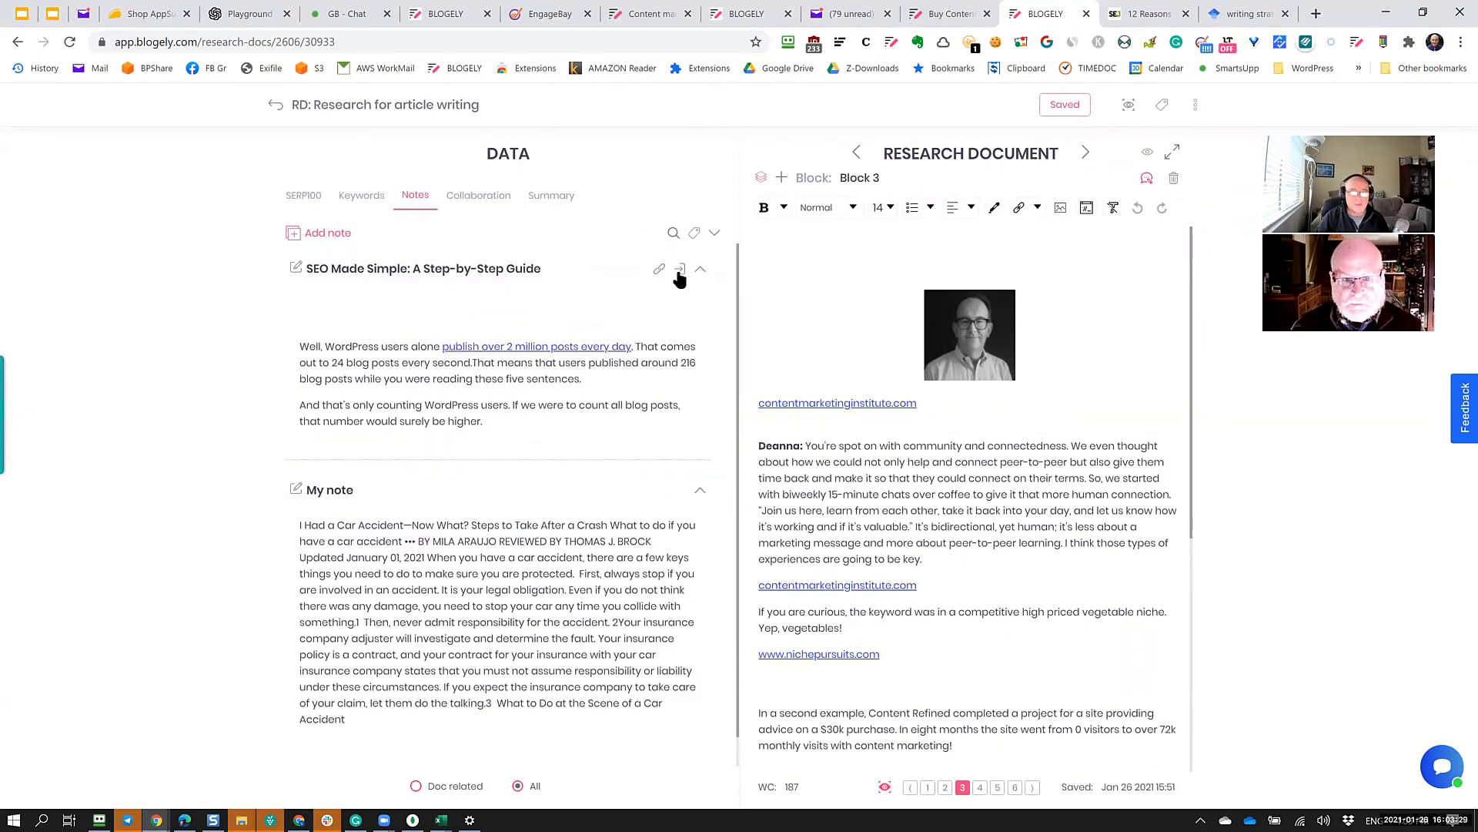
click(963, 244)
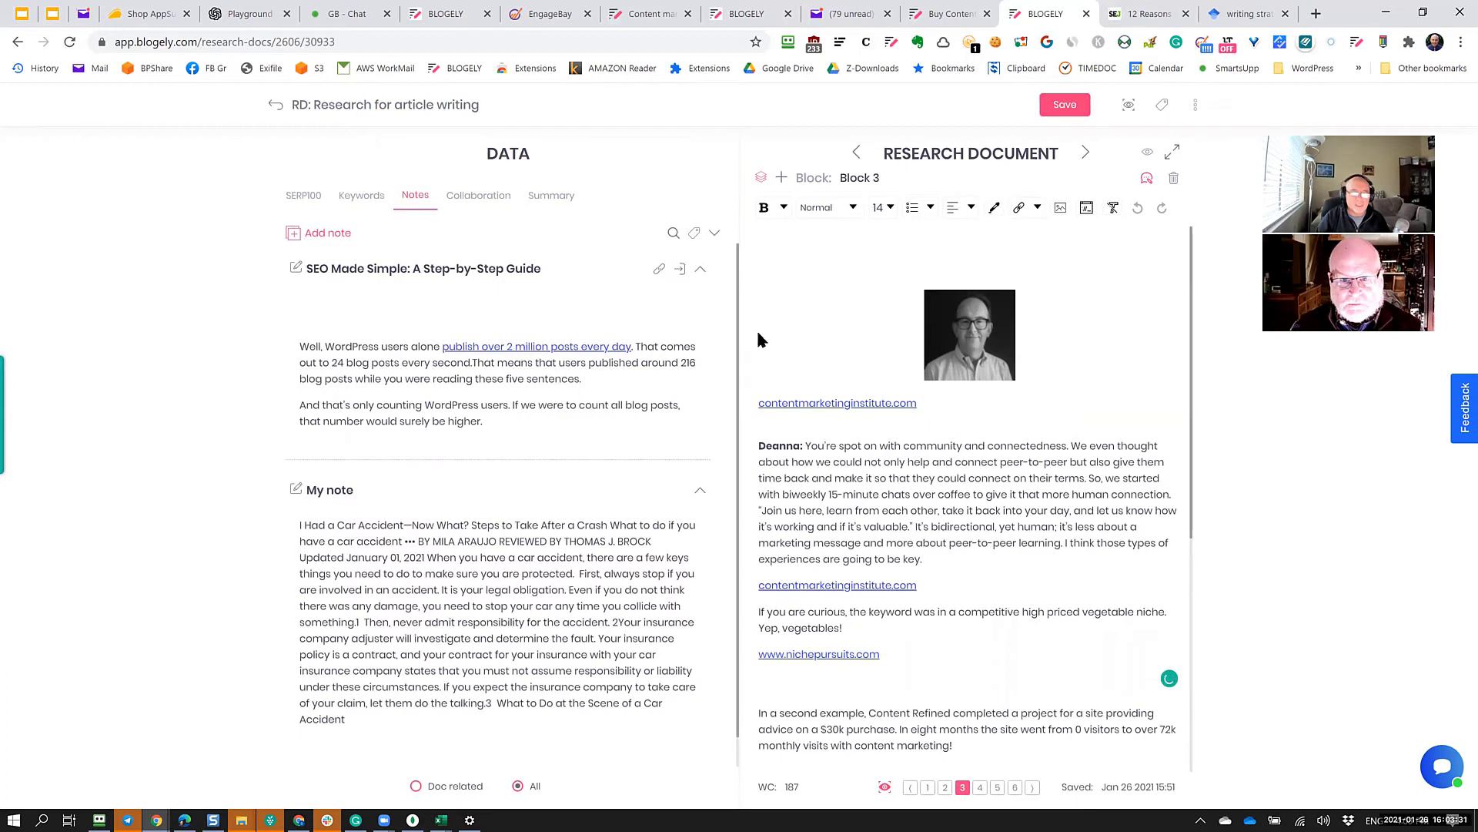
key(Delete)
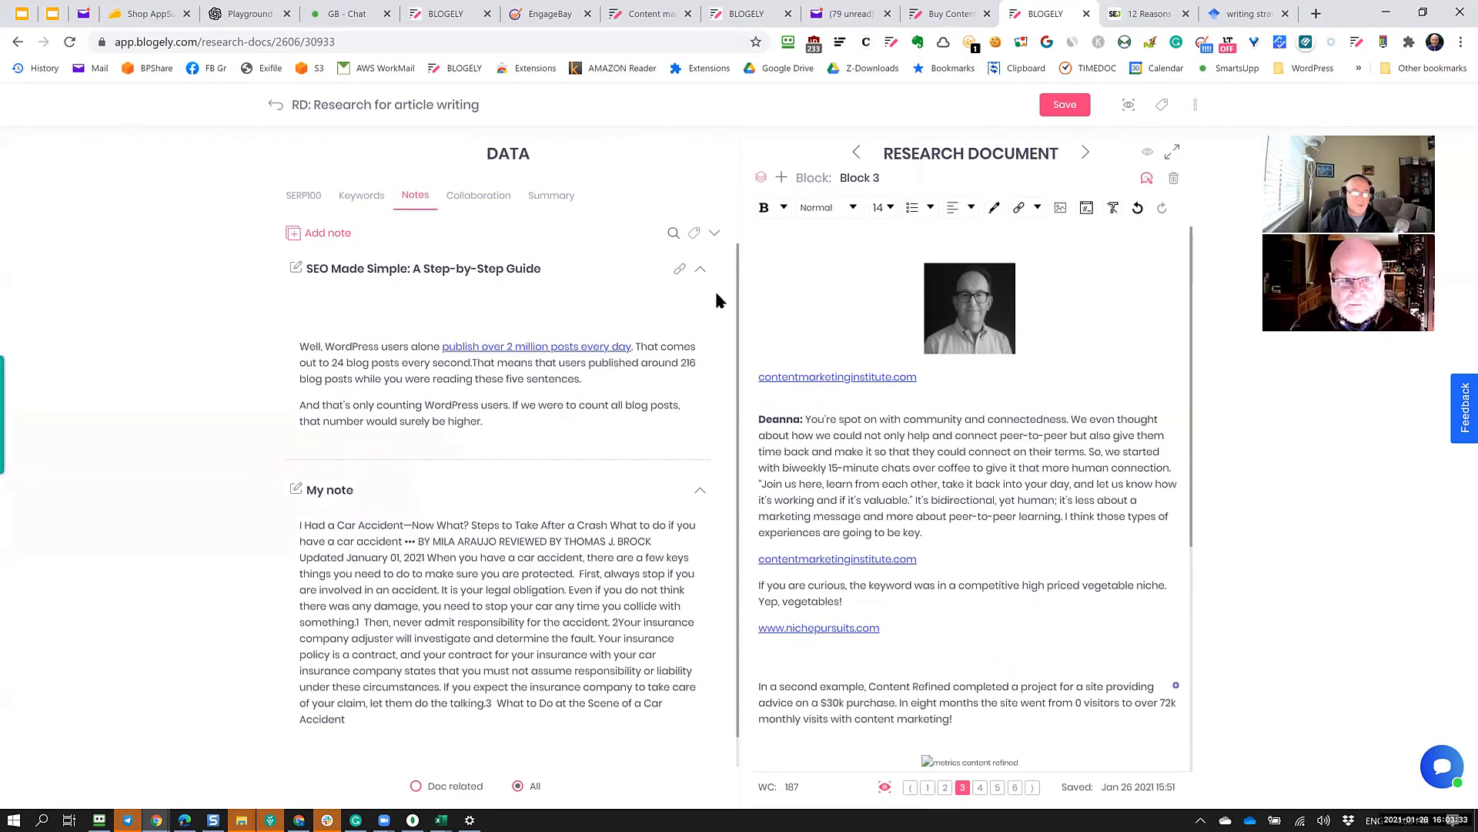
click(681, 270)
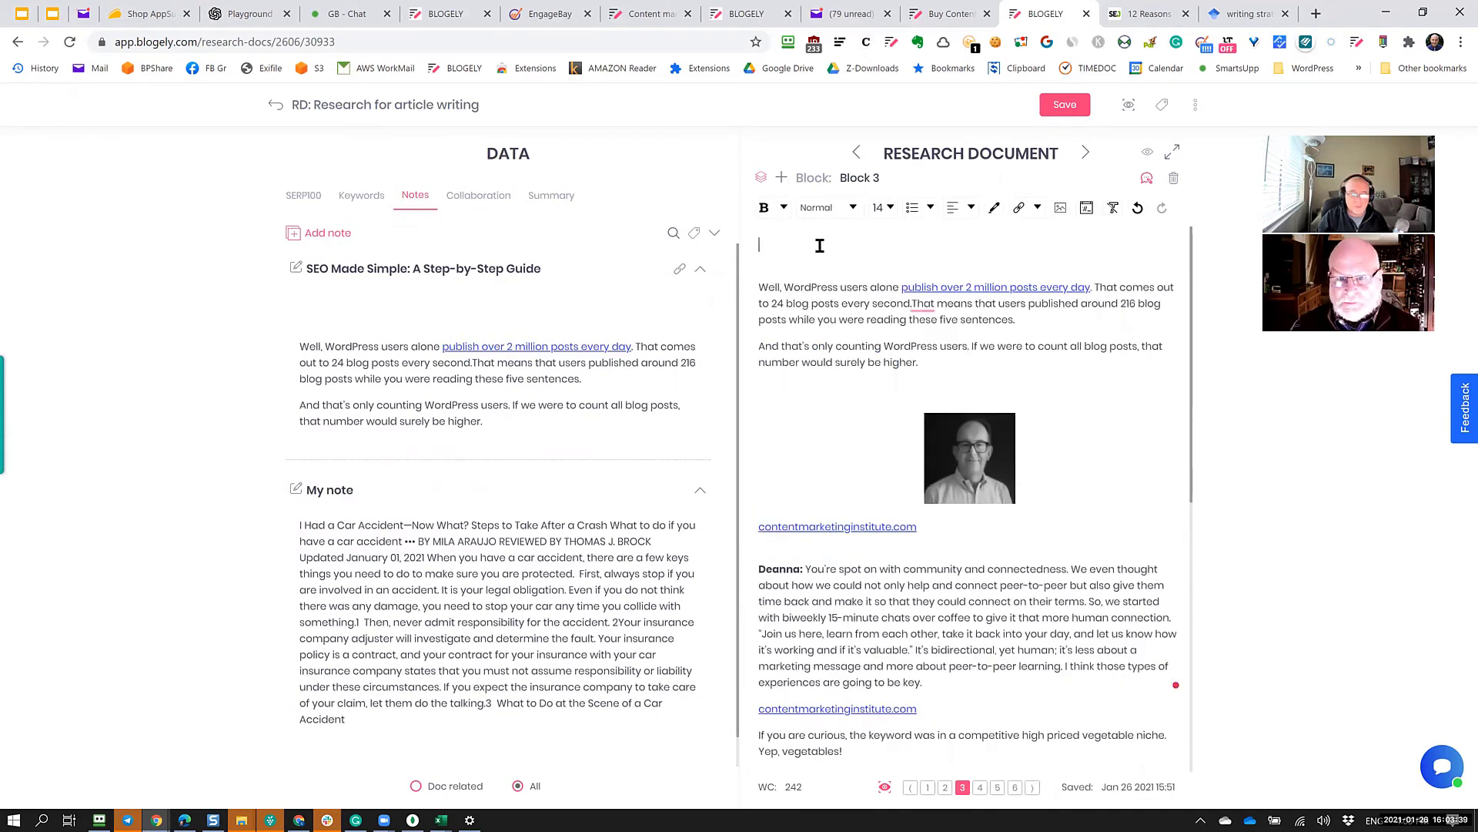
scroll(821, 245, down, 1)
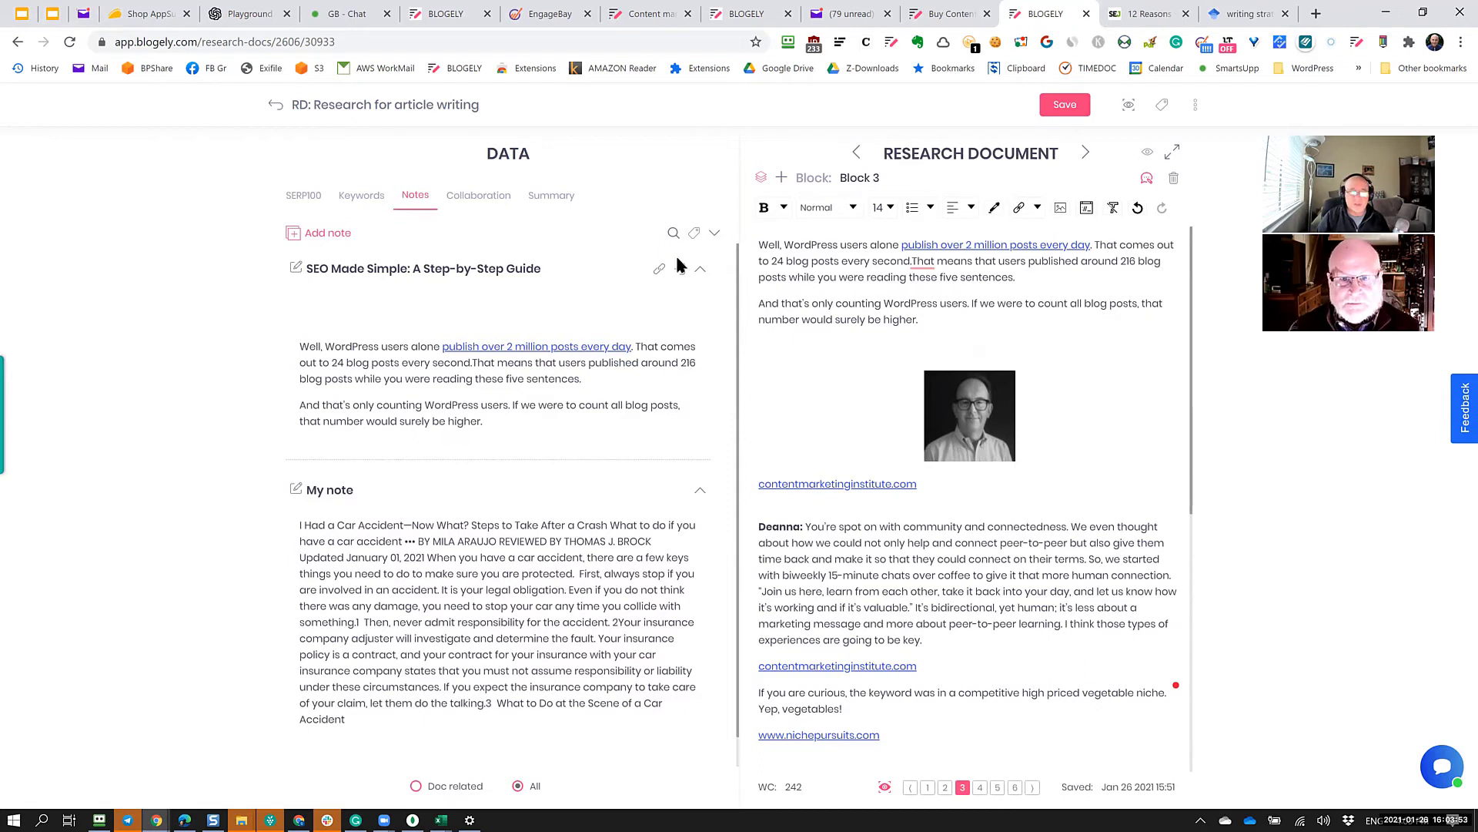
Save the document and open the SERP research "Best strategies for content writing in 2021".
click(1090, 105)
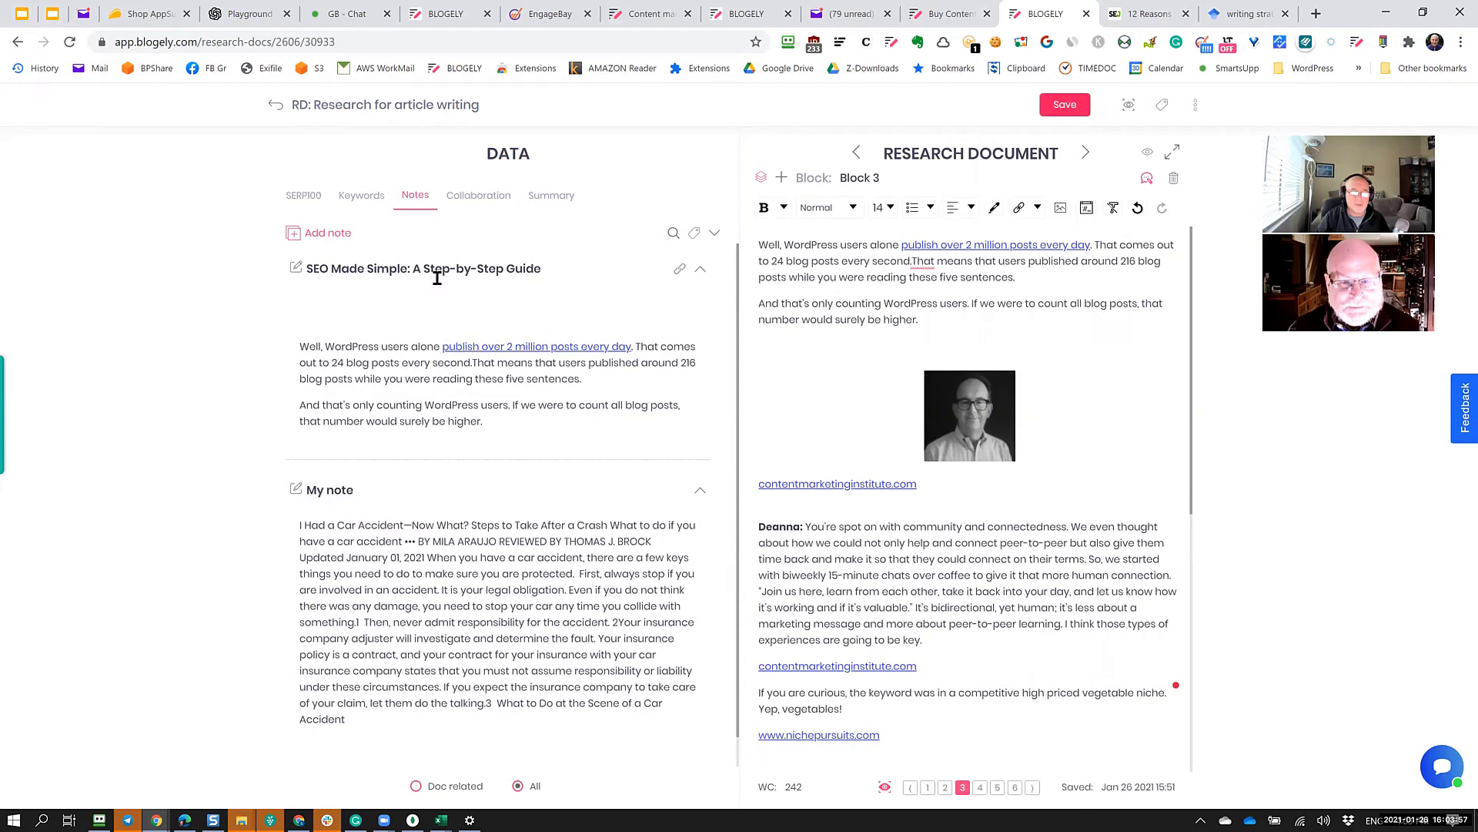
click(305, 197)
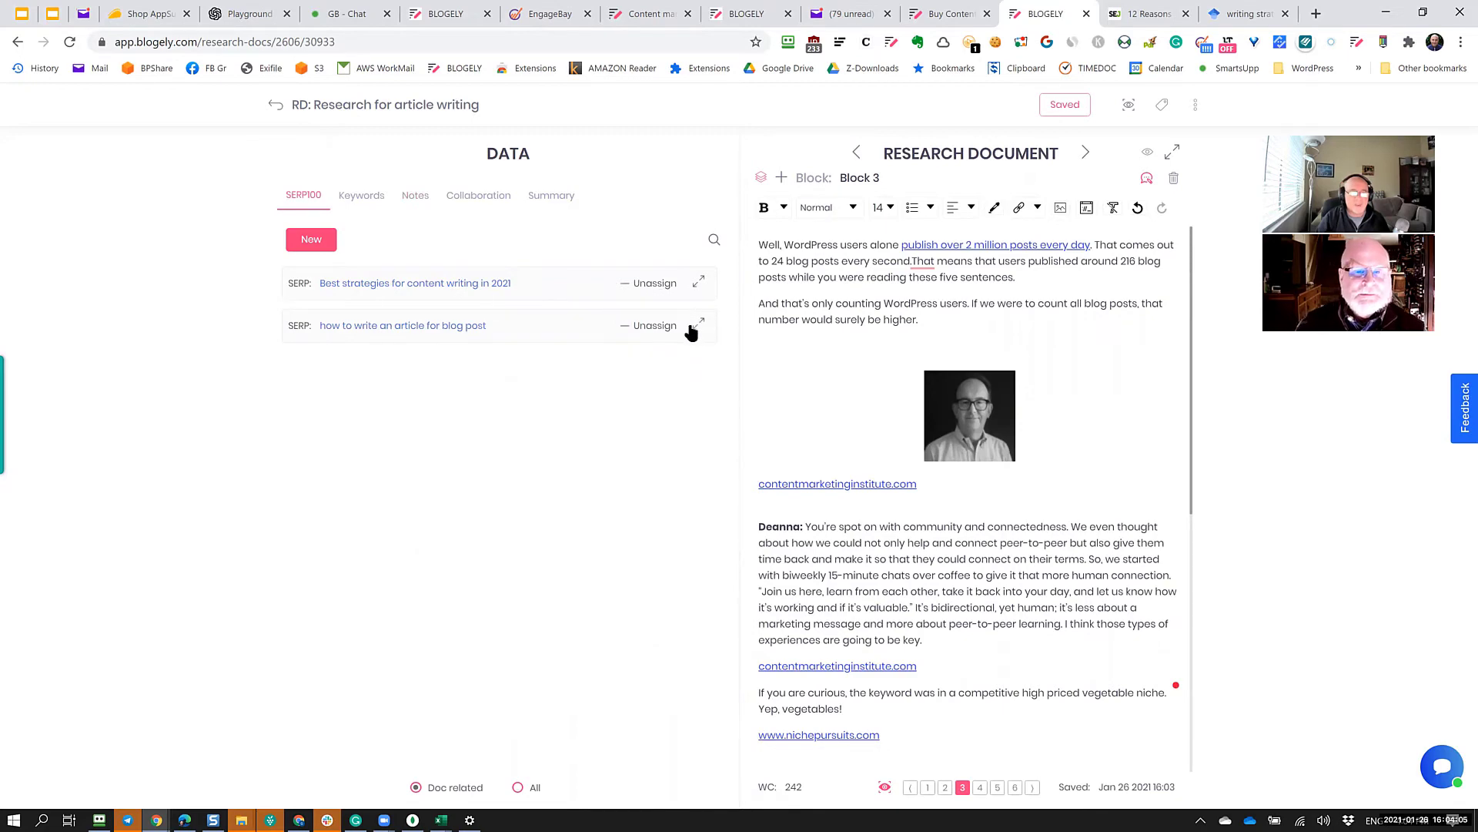
click(514, 289)
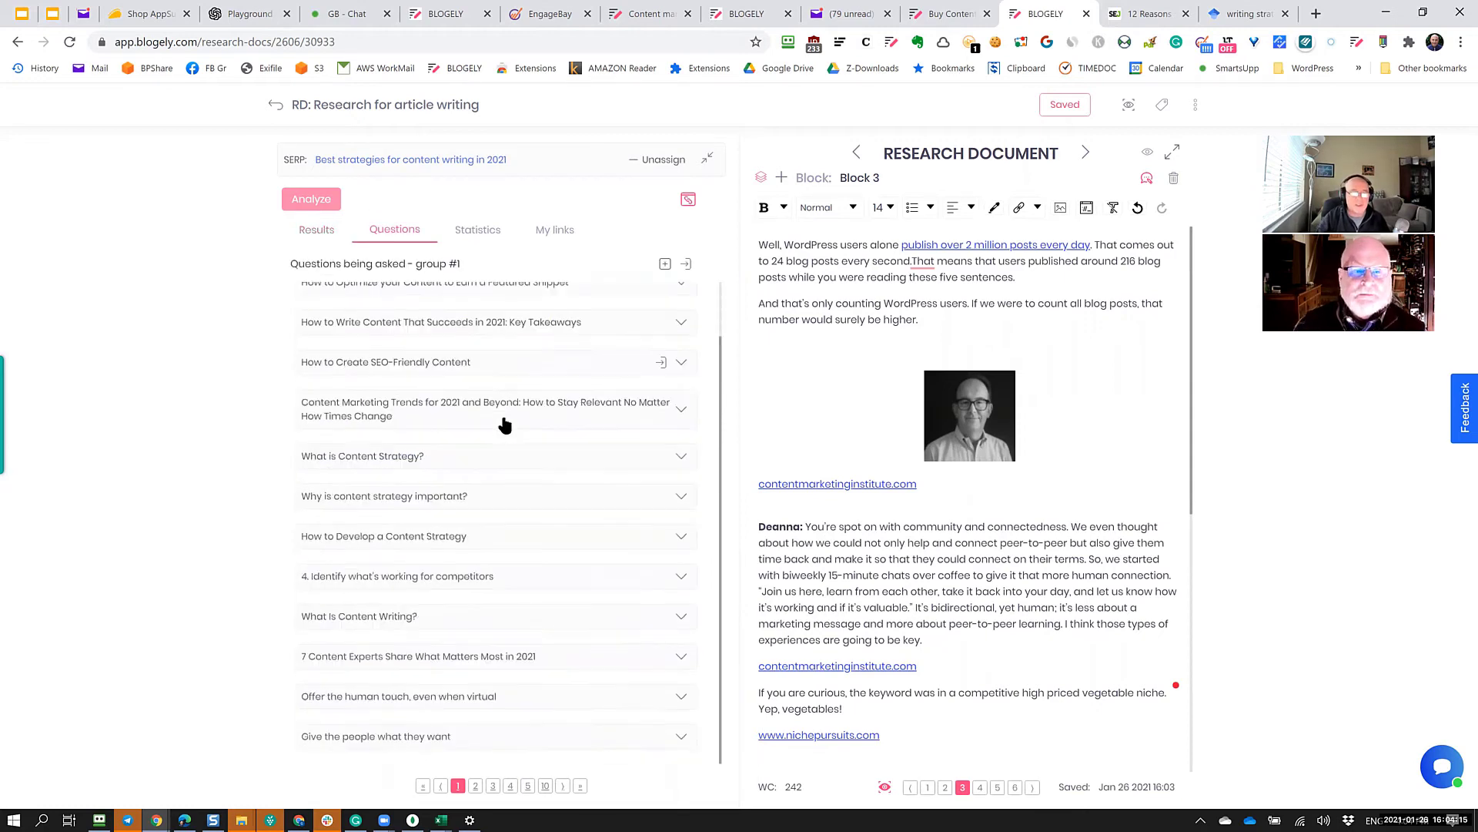
Find the paragraph on GPT-3 and Contentyze in the SERP's statistics and insert it with its source link above the portrait in Block 3.
click(500, 231)
scroll(464, 432, down, 5)
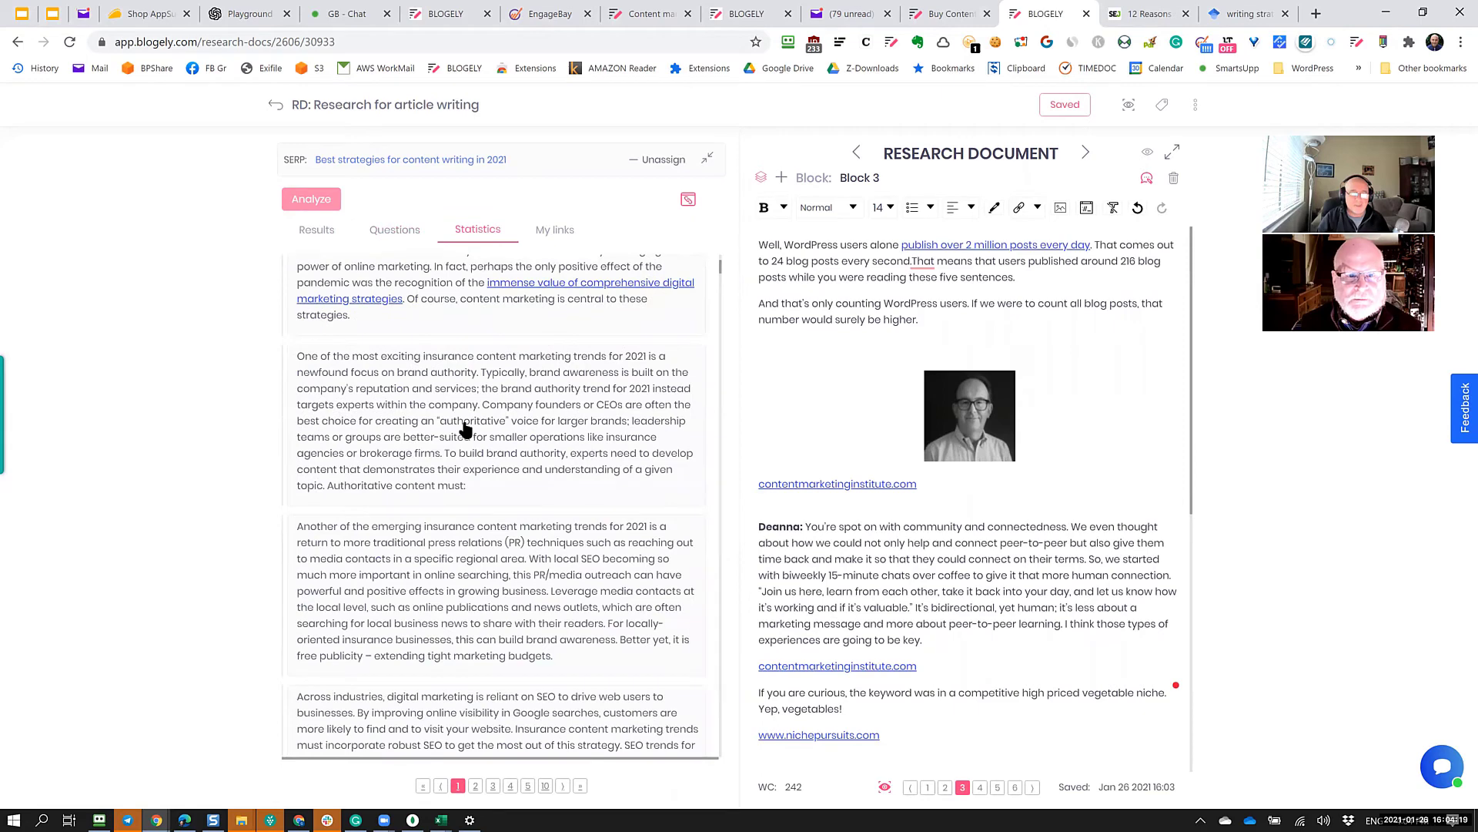
scroll(465, 429, down, 20)
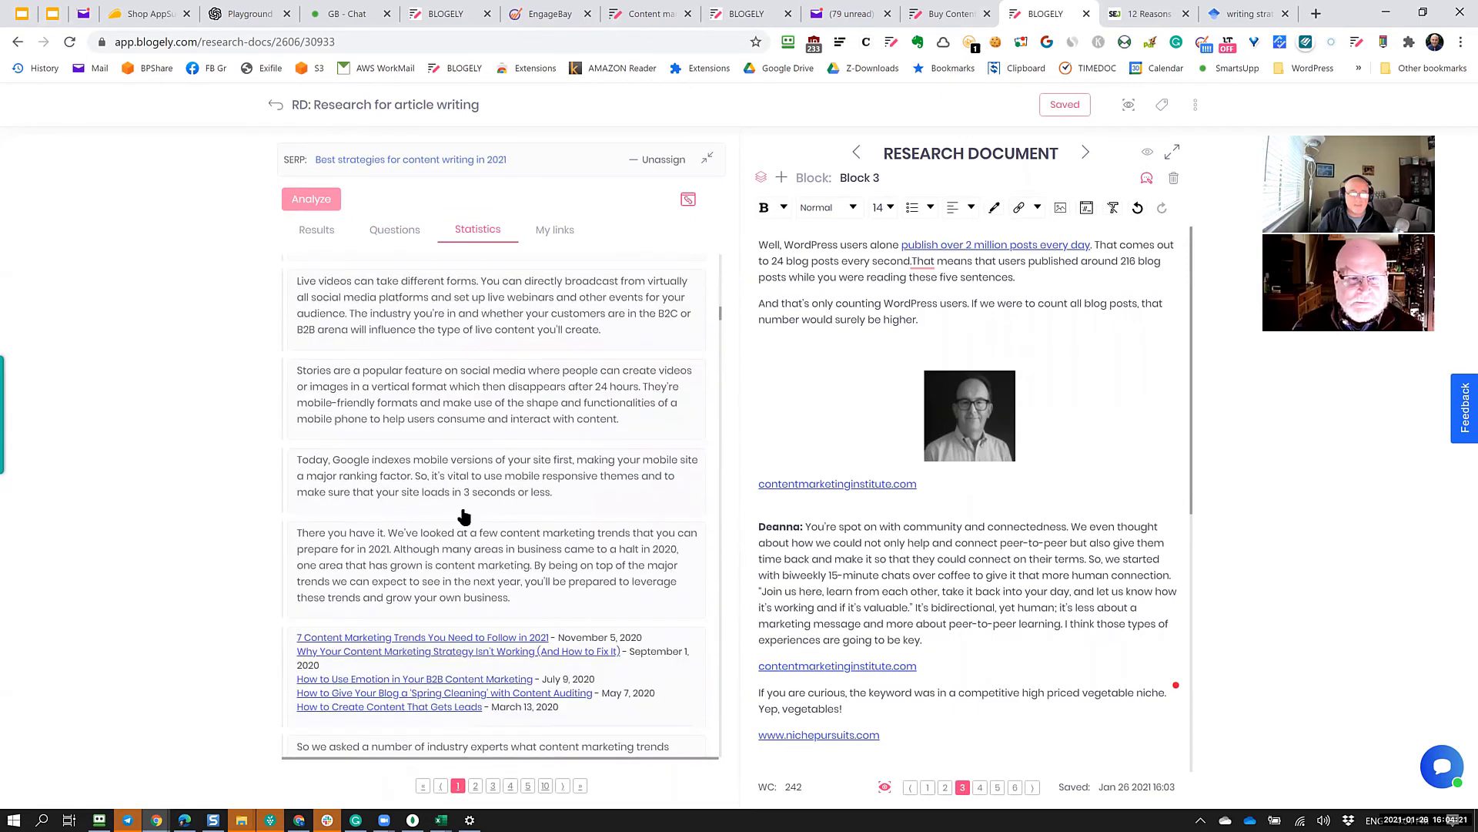
scroll(426, 521, down, 1)
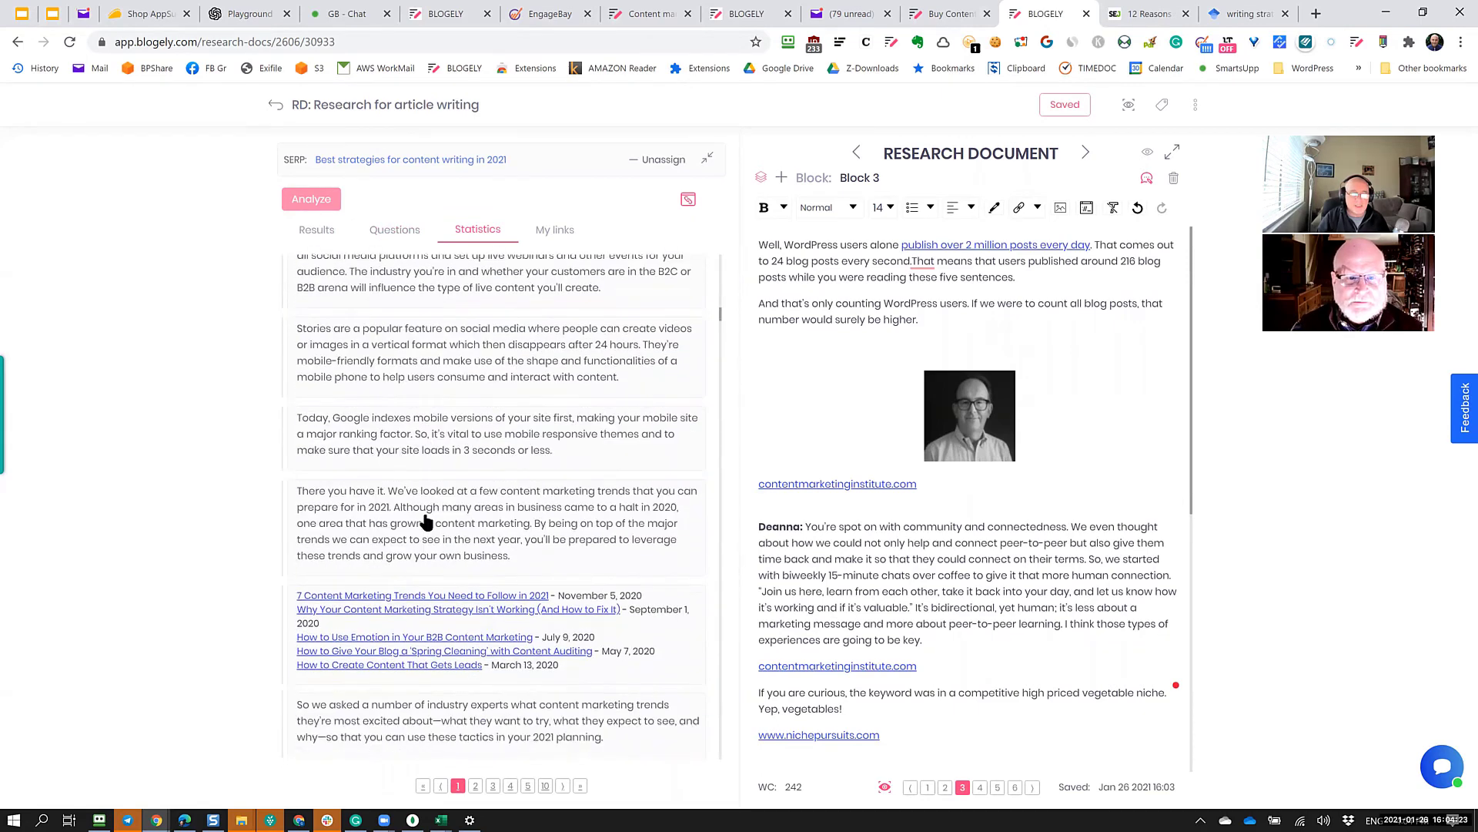
scroll(426, 521, down, 7)
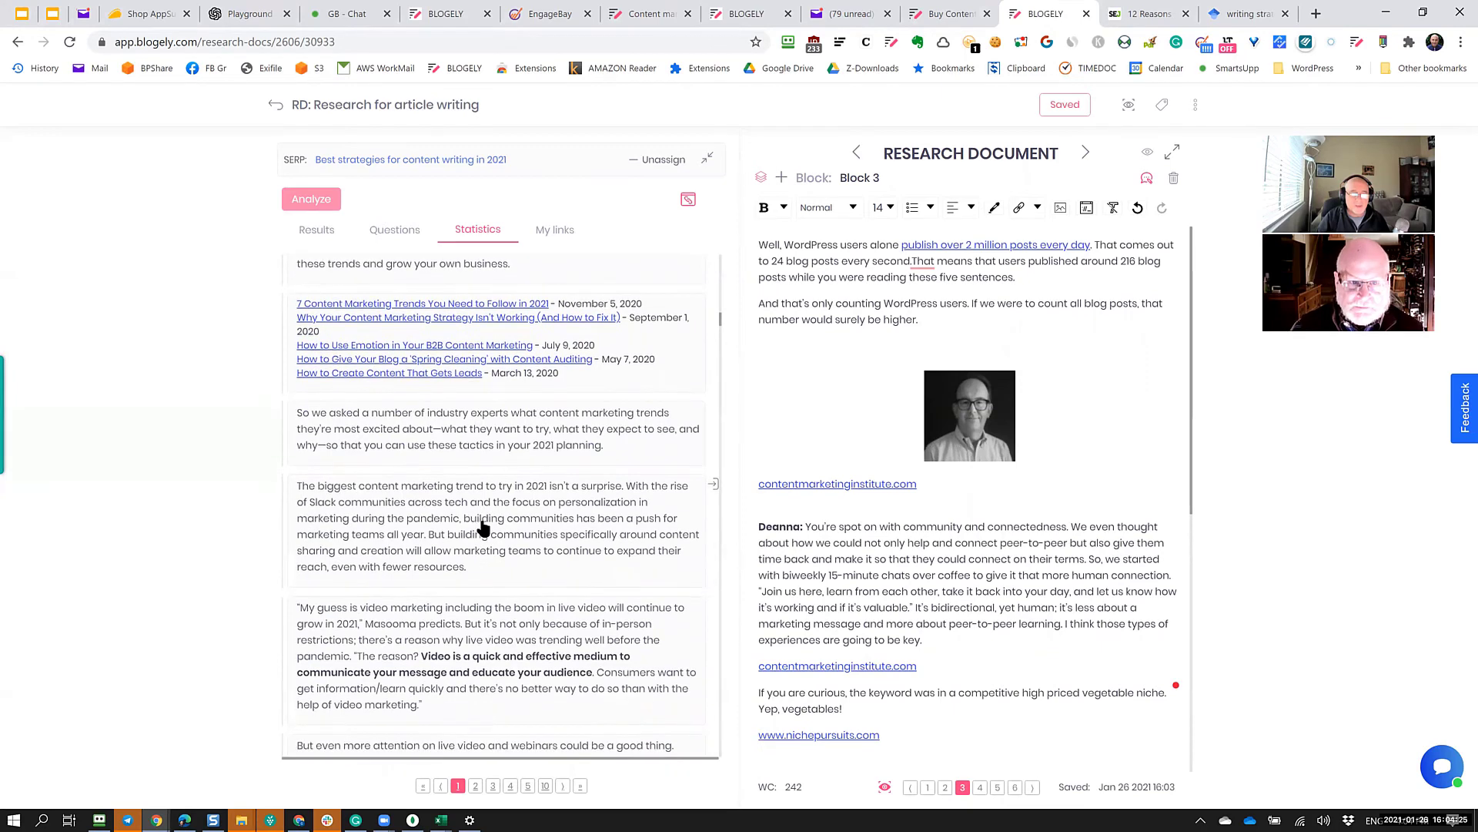
scroll(482, 527, down, 7)
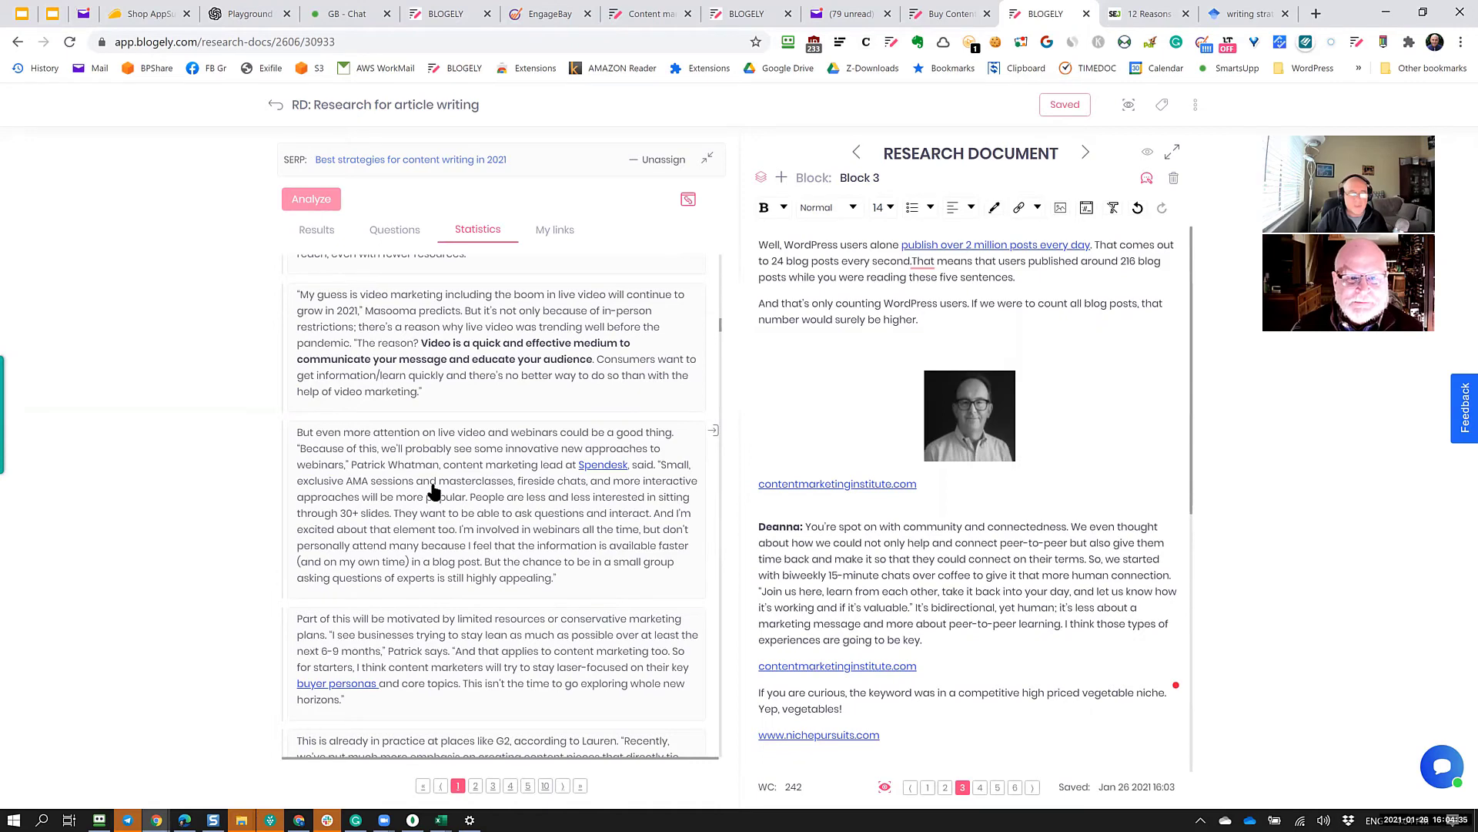
scroll(433, 491, down, 6)
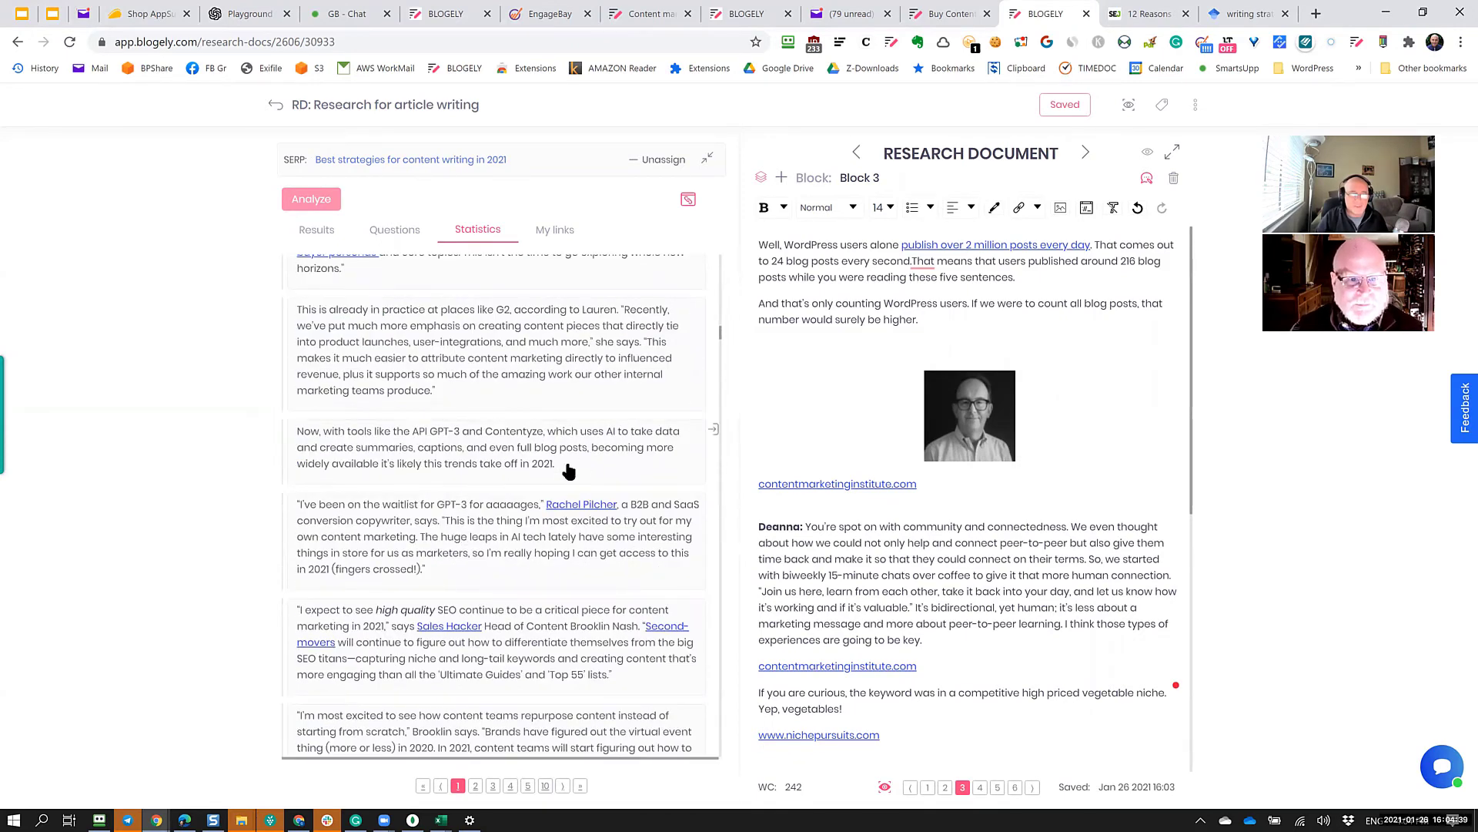
drag(568, 471, 287, 431)
key(ctrl+c)
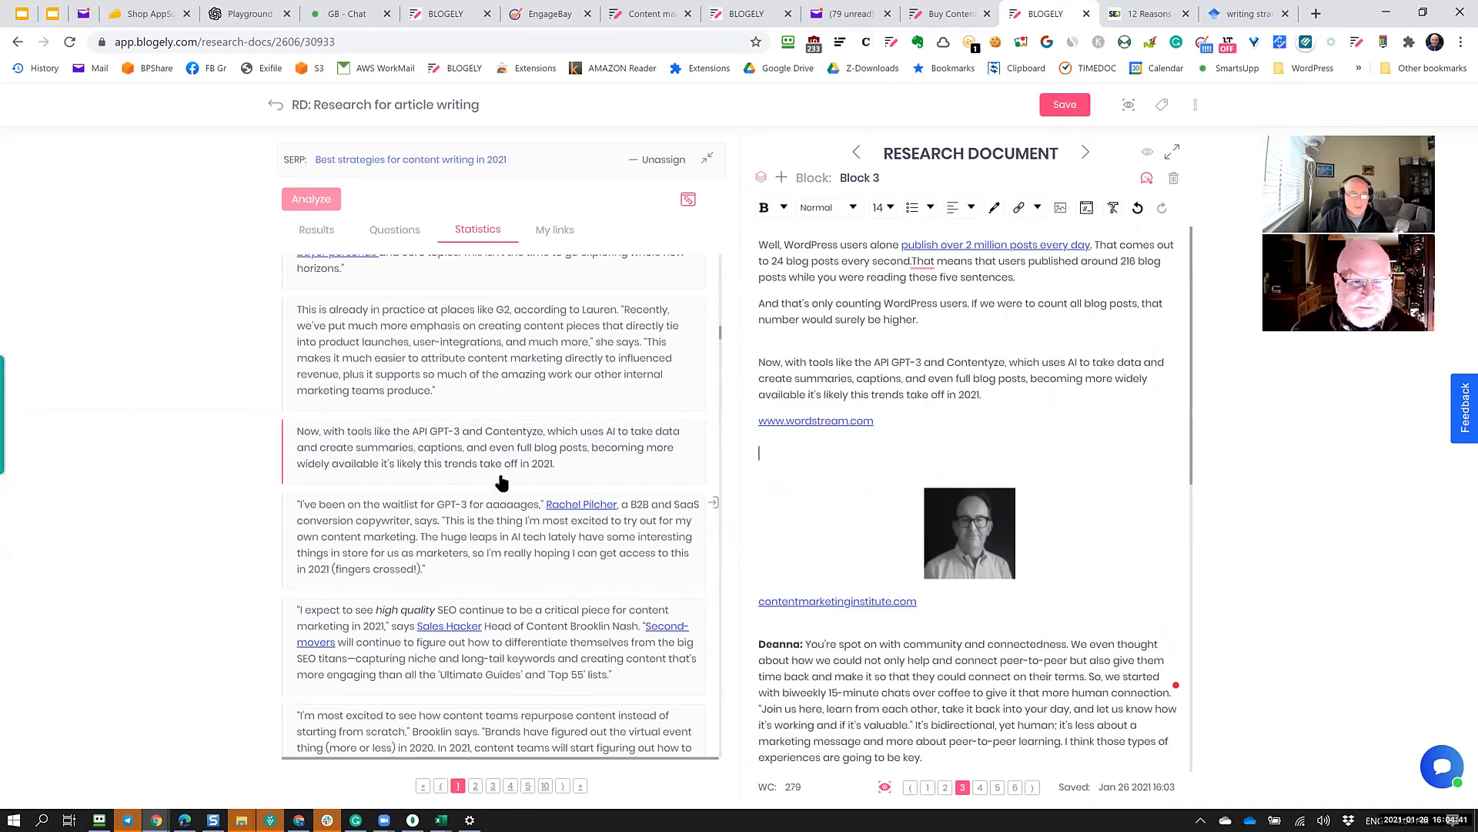
Insert the GPT-3 and Contentyze paragraph a second time and delete the duplicated text from Block 3.
click(514, 466)
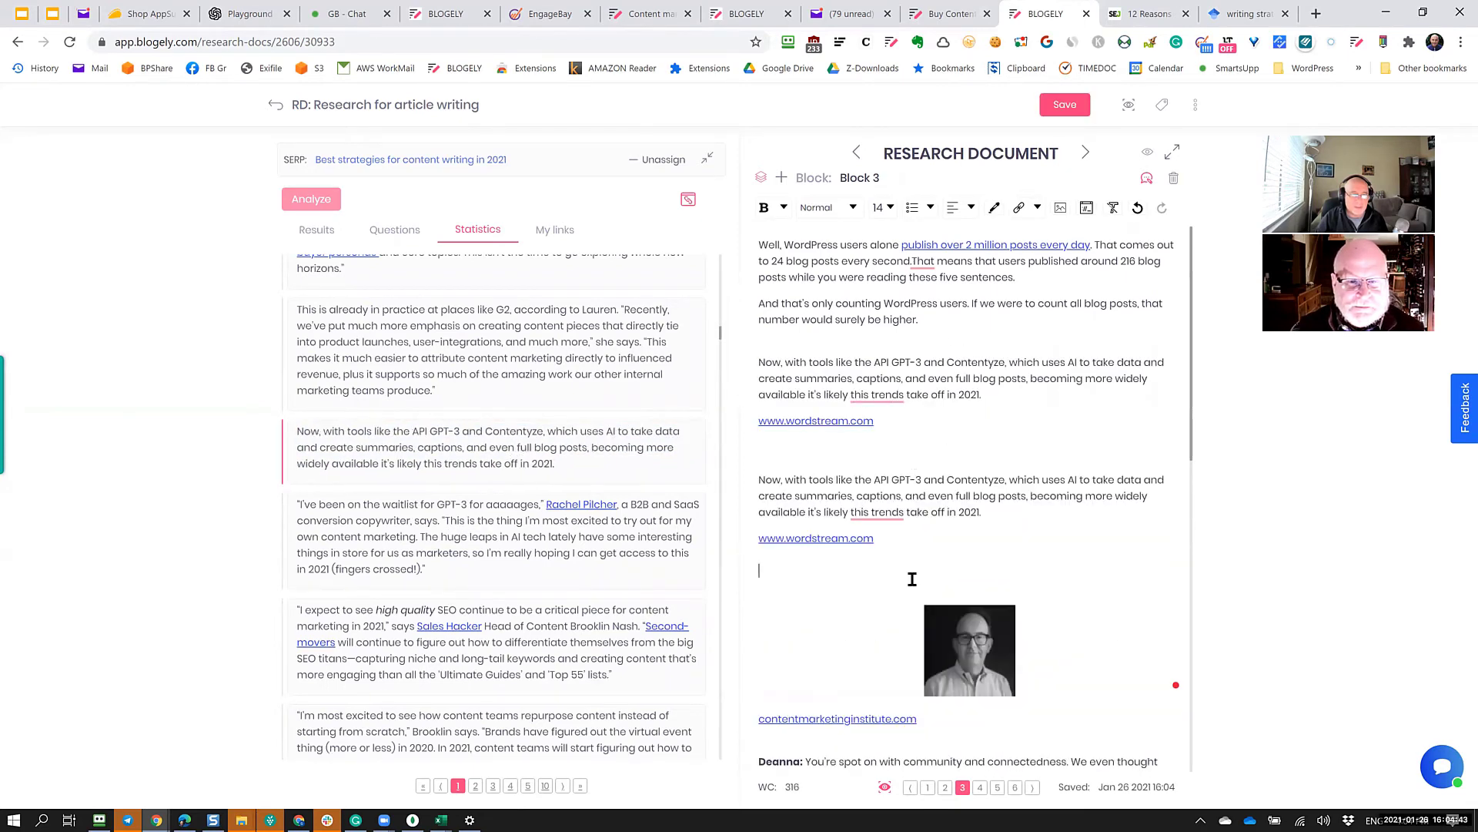
drag(990, 512, 722, 417)
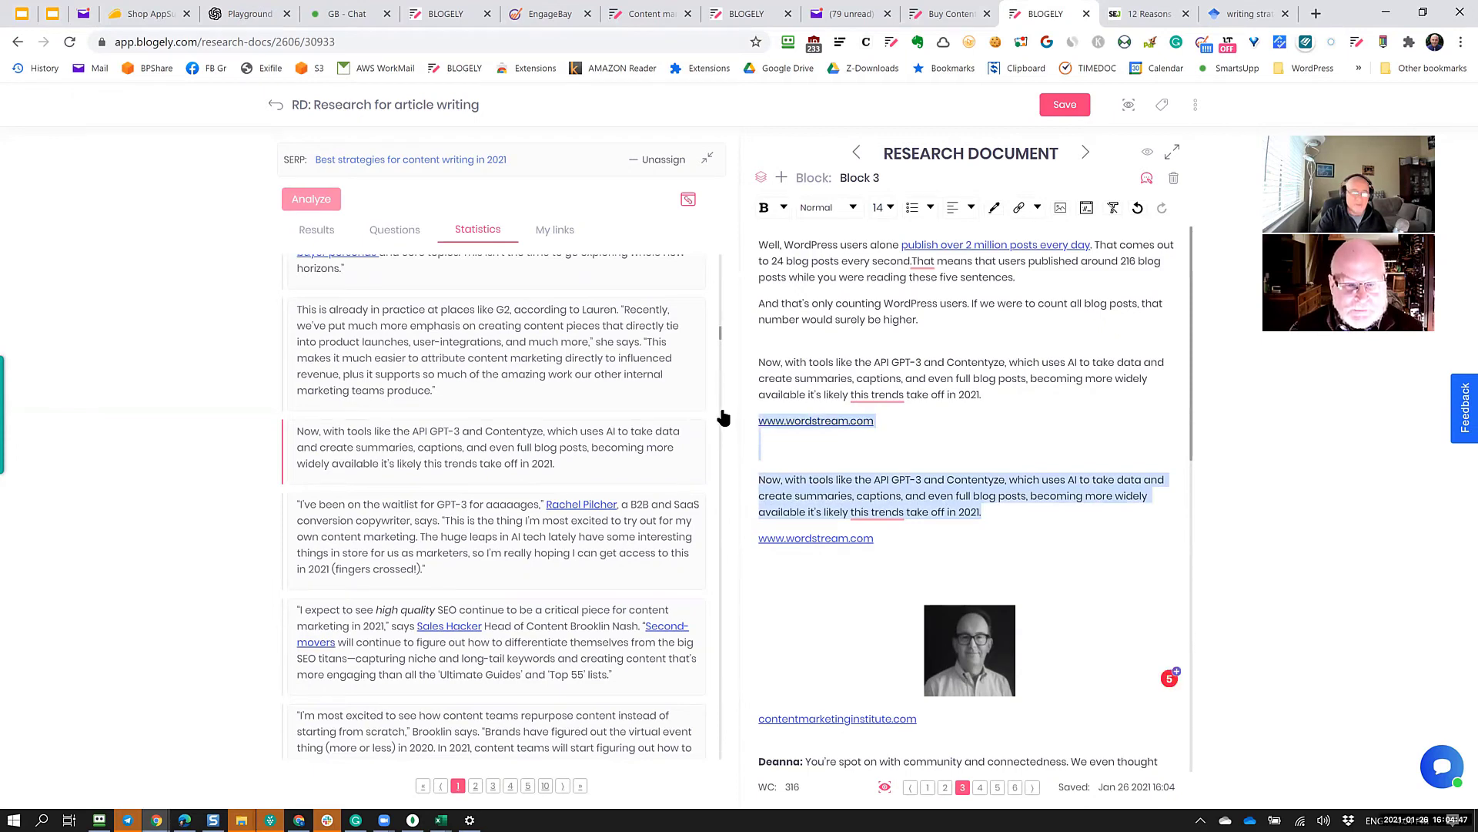
key(Delete)
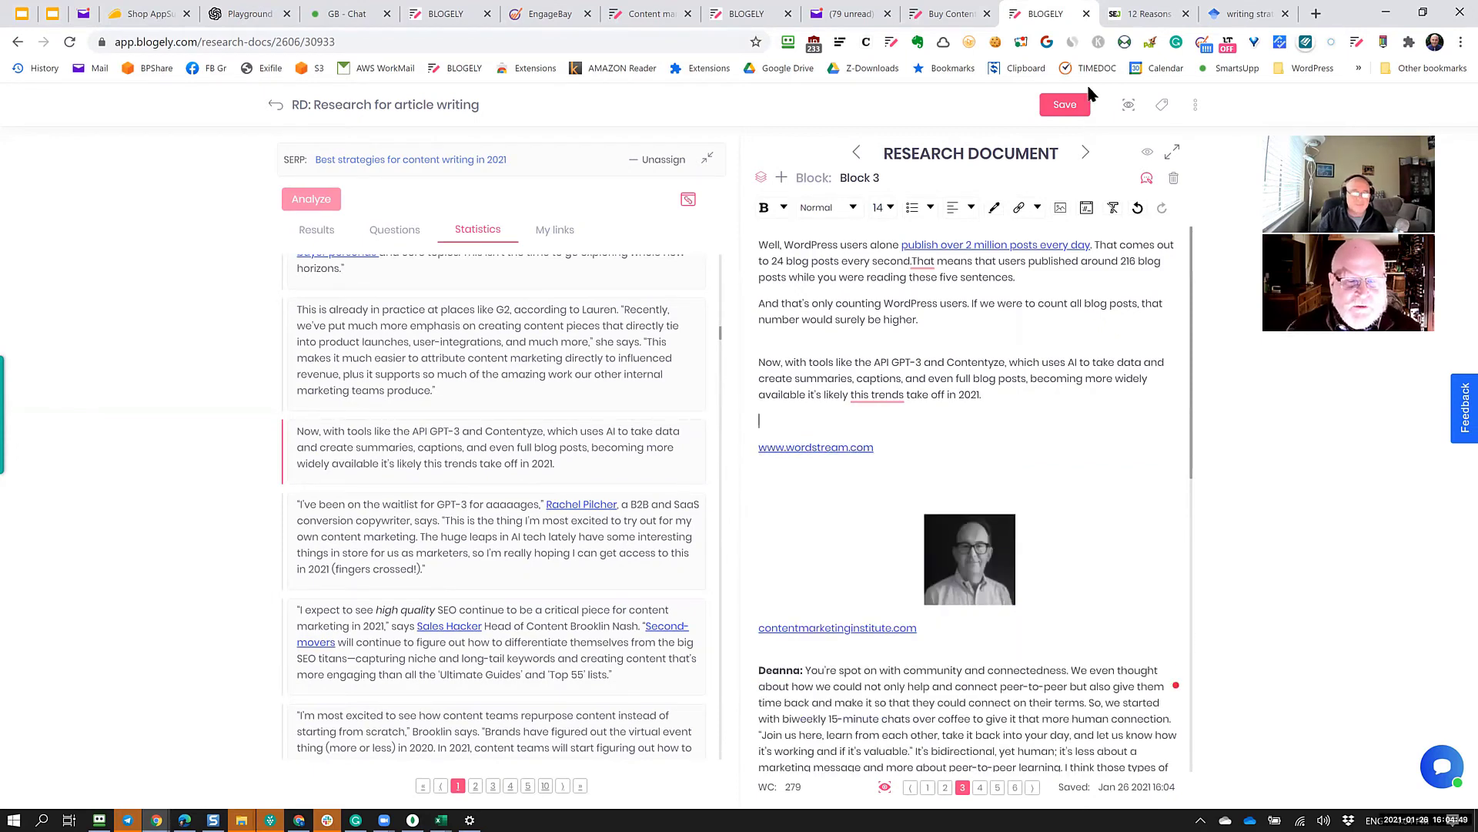
Insert the GPT-3 and Contentyze statistic again inside the "And that's only counting WordPress users" paragraph of Block 3.
click(1041, 304)
scroll(442, 452, down, 4)
scroll(441, 452, up, 2)
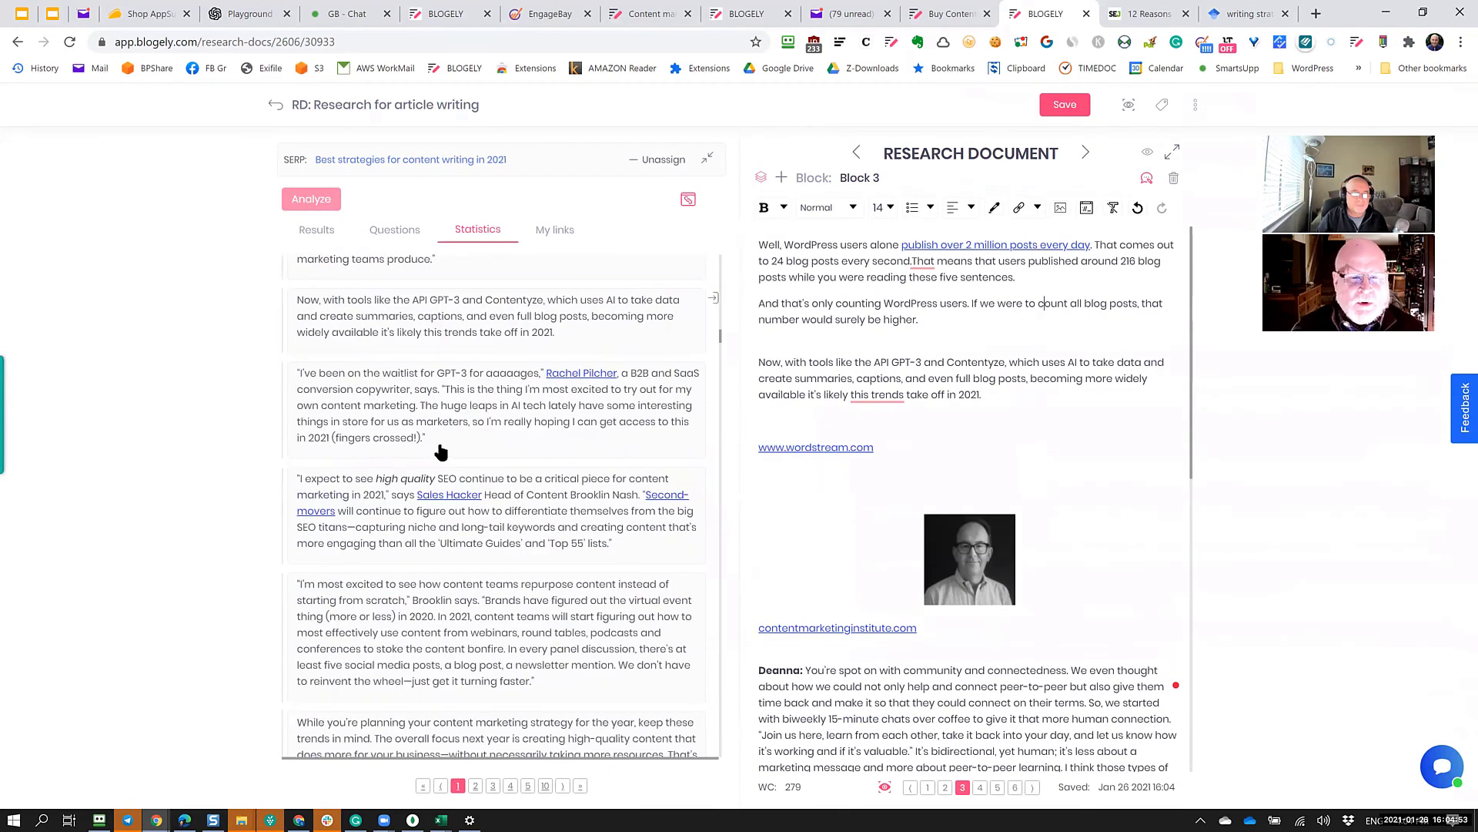
scroll(408, 495, up, 2)
key(ctrl+v)
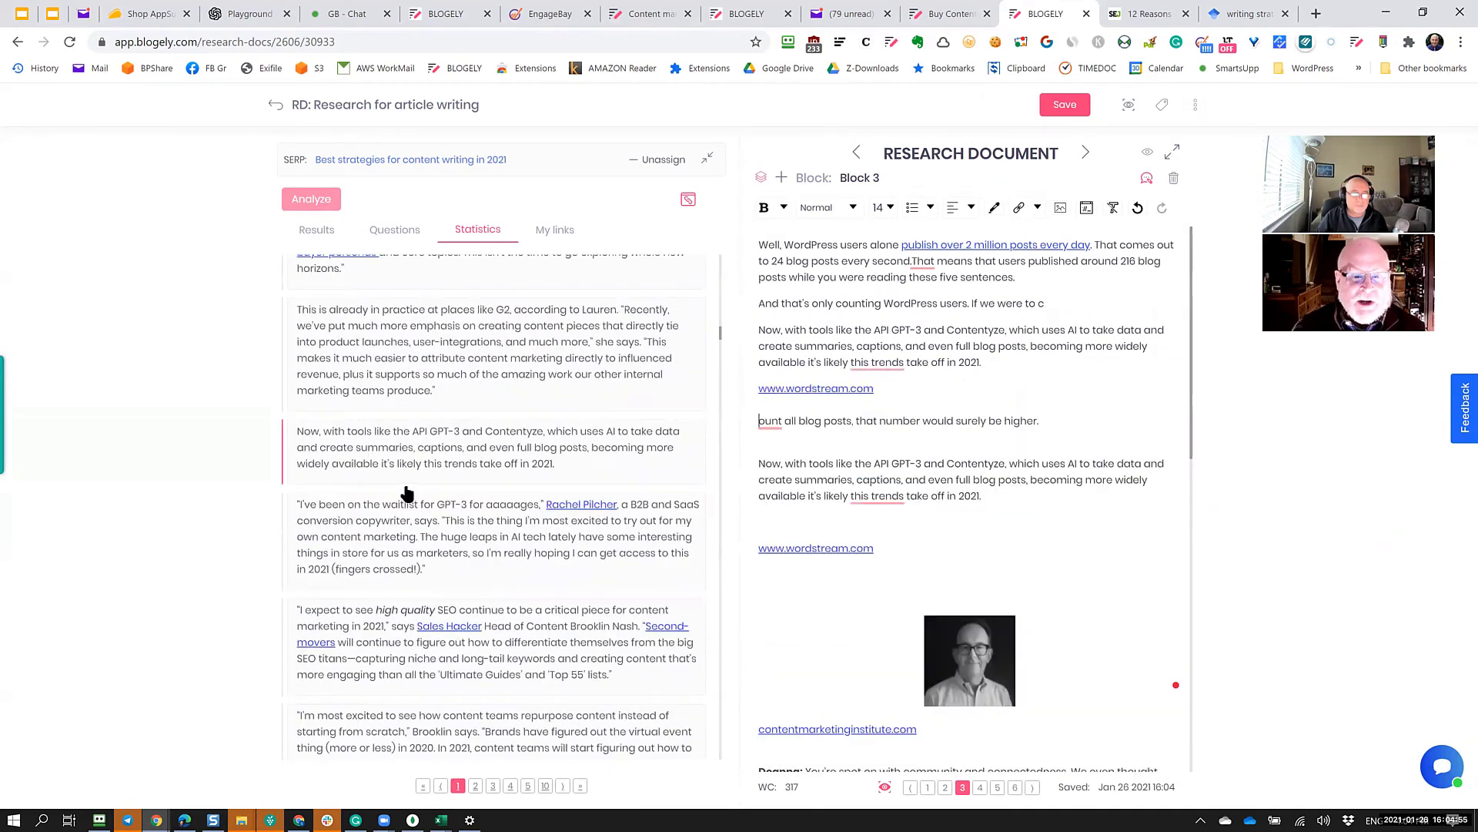
drag(1043, 421, 745, 385)
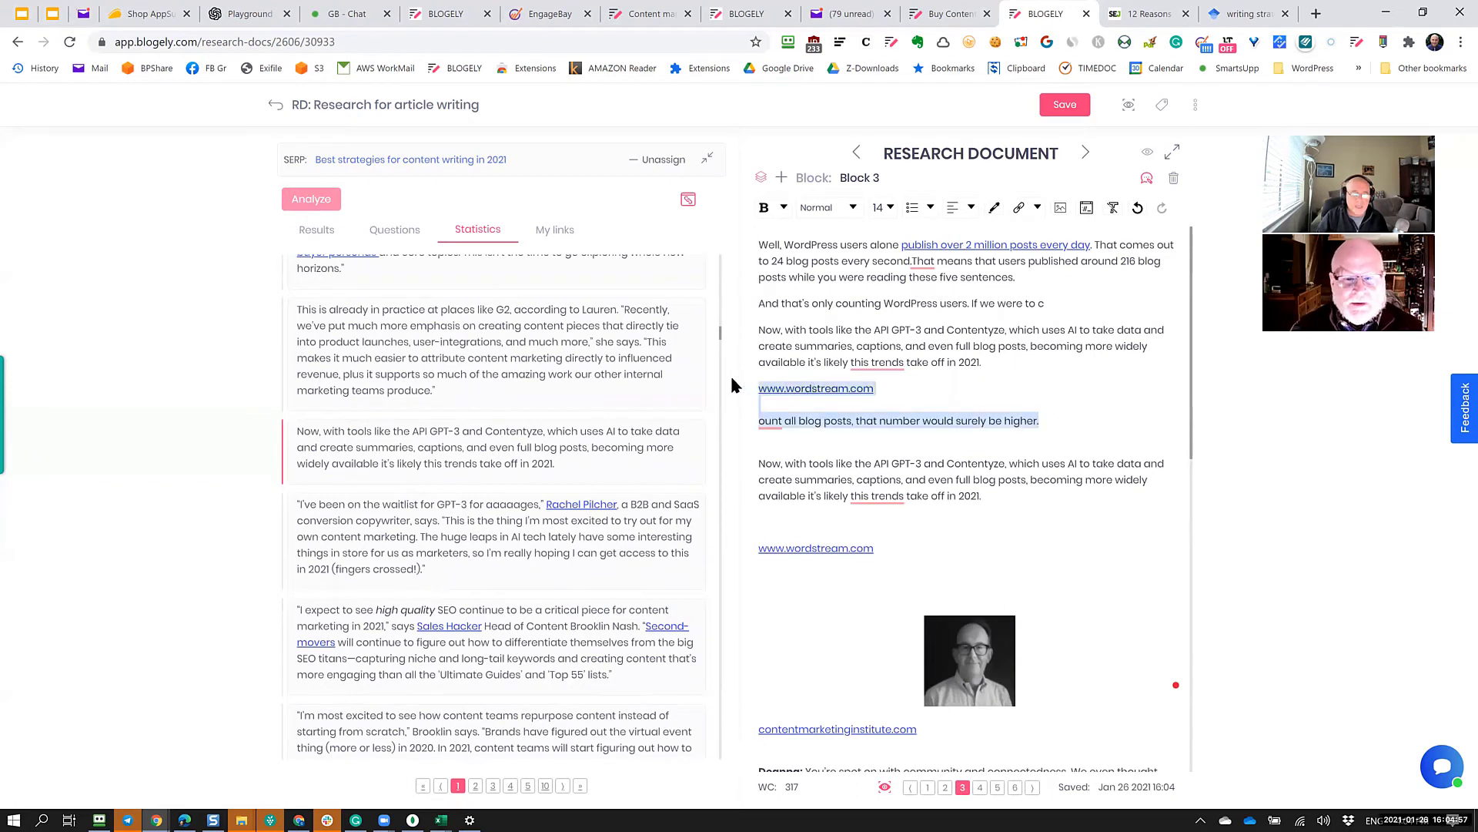
key(BackSpace)
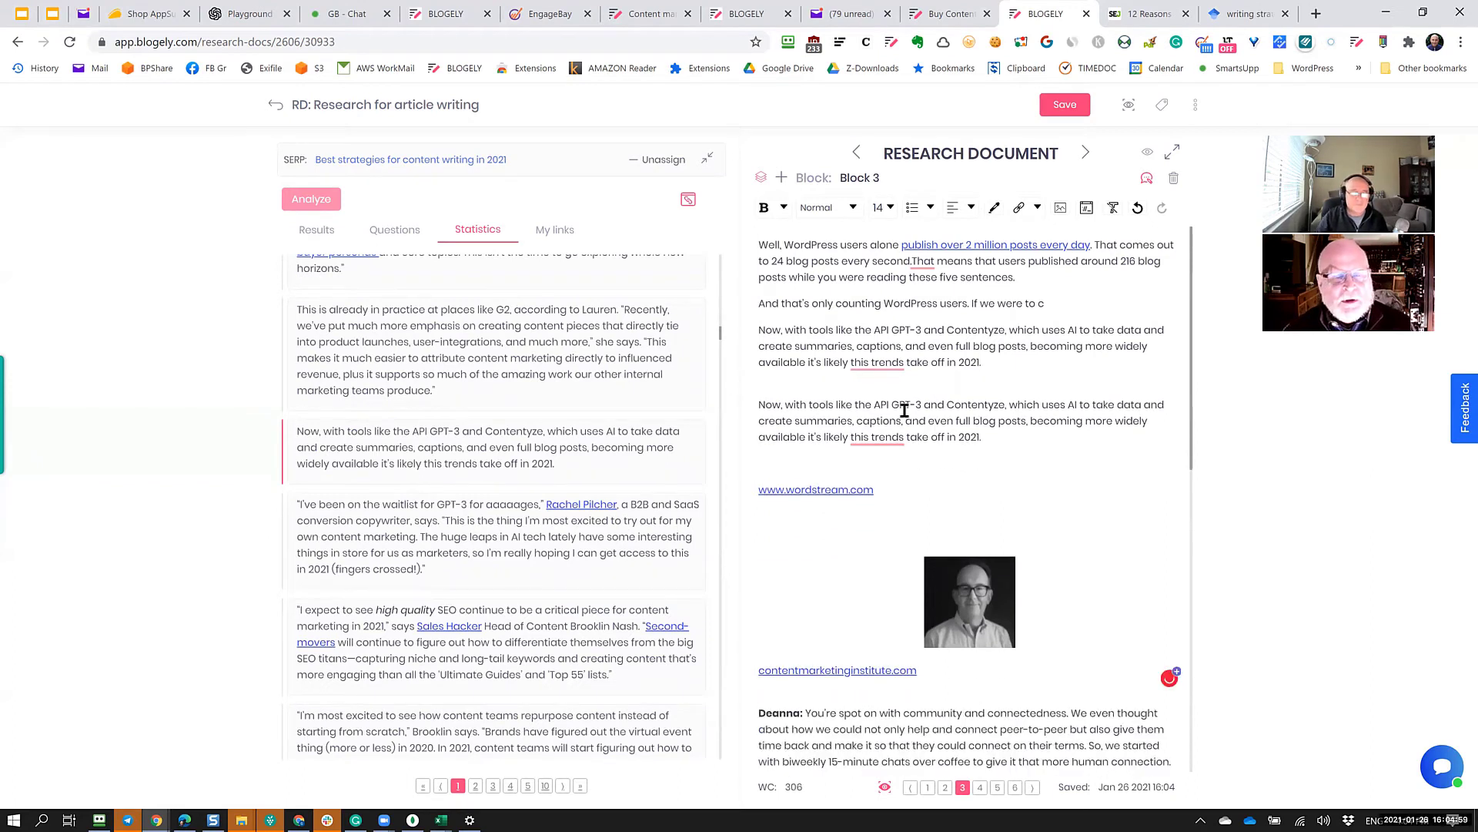
click(919, 419)
drag(1072, 303, 730, 306)
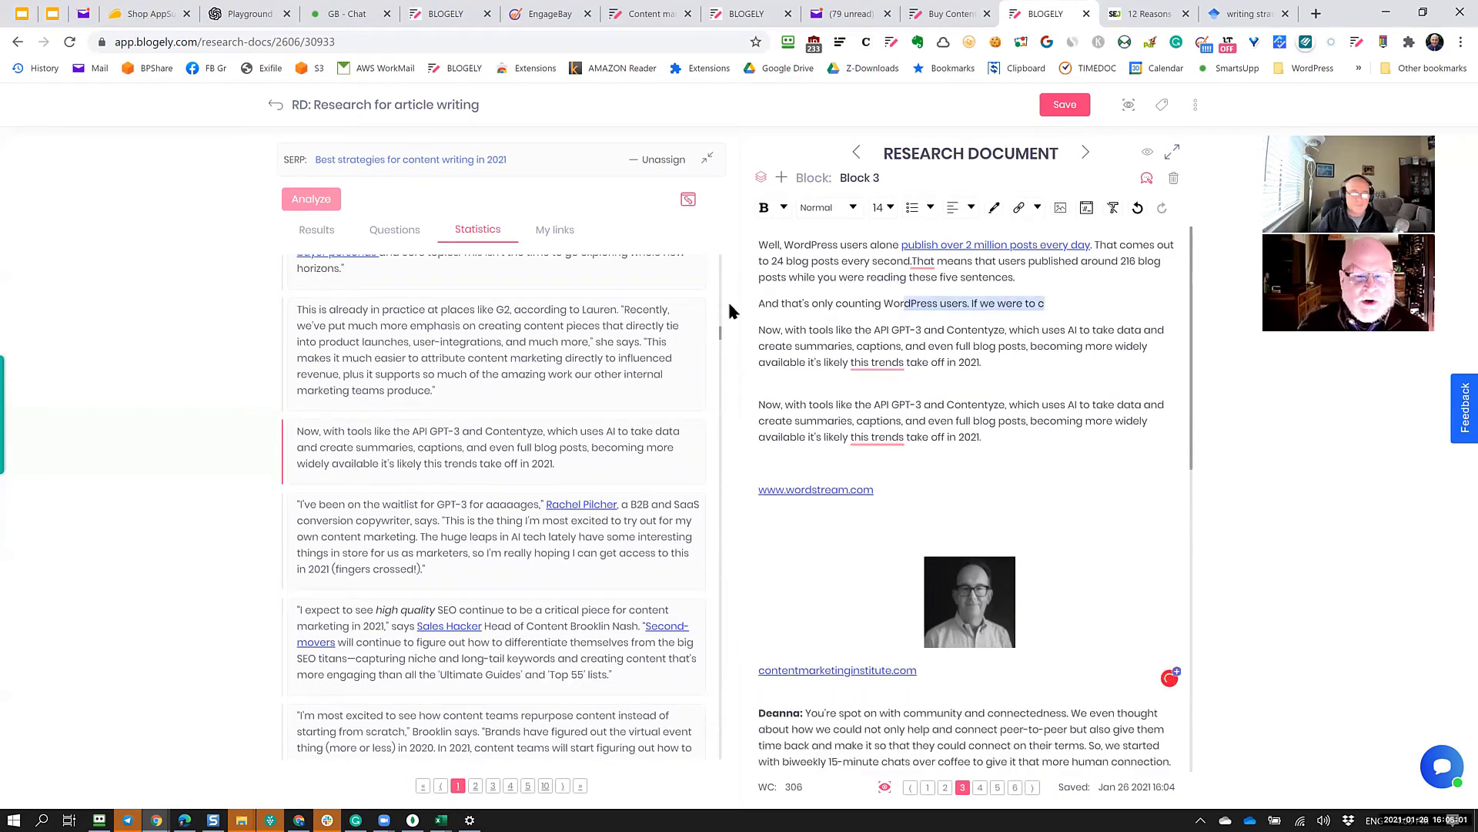
key(BackSpace)
key(BackSpace)
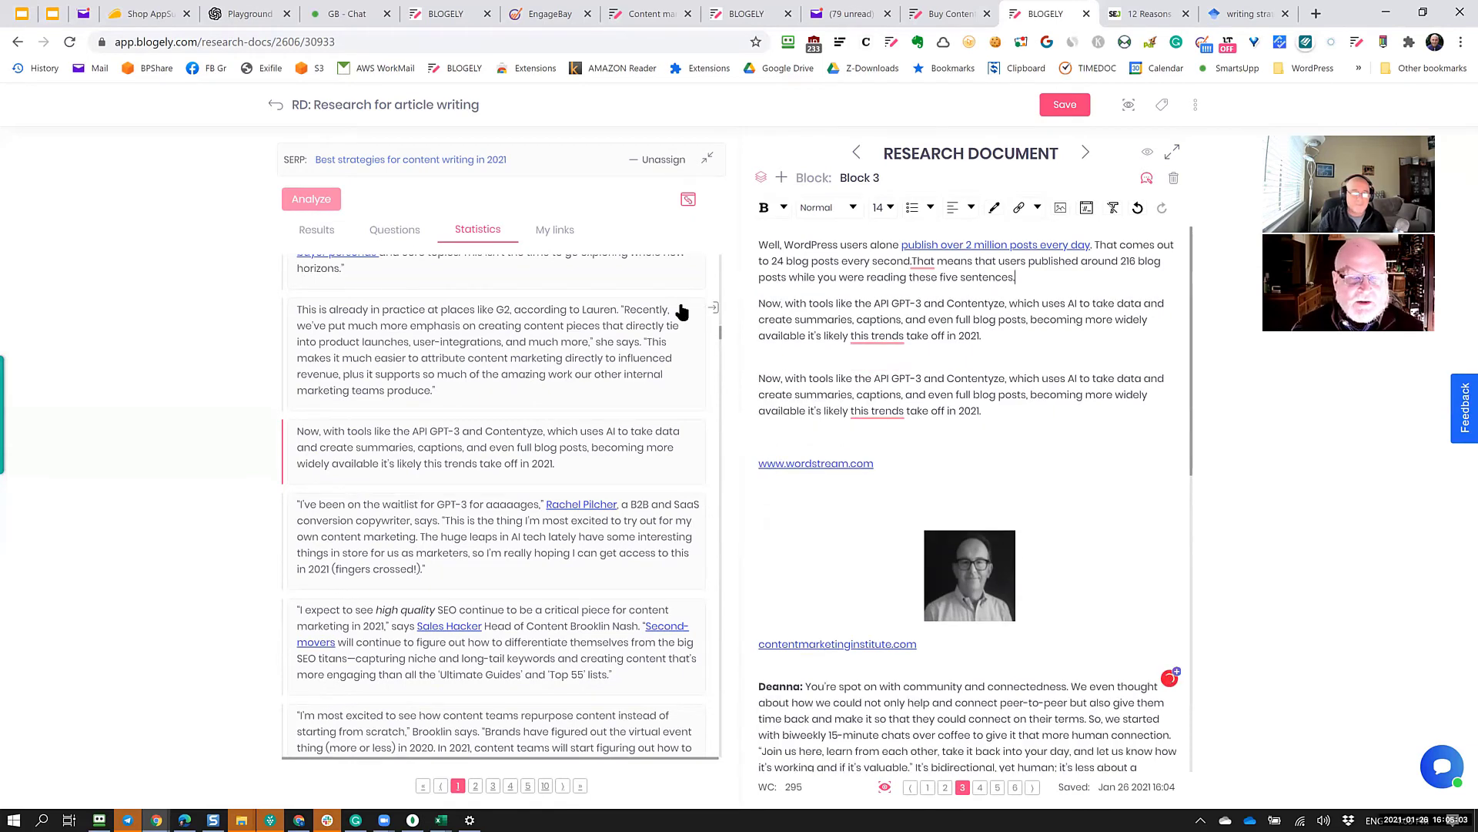
Add the missing space between "second." and "That" in Block 3's first paragraph and save the document.
click(911, 262)
text(.)
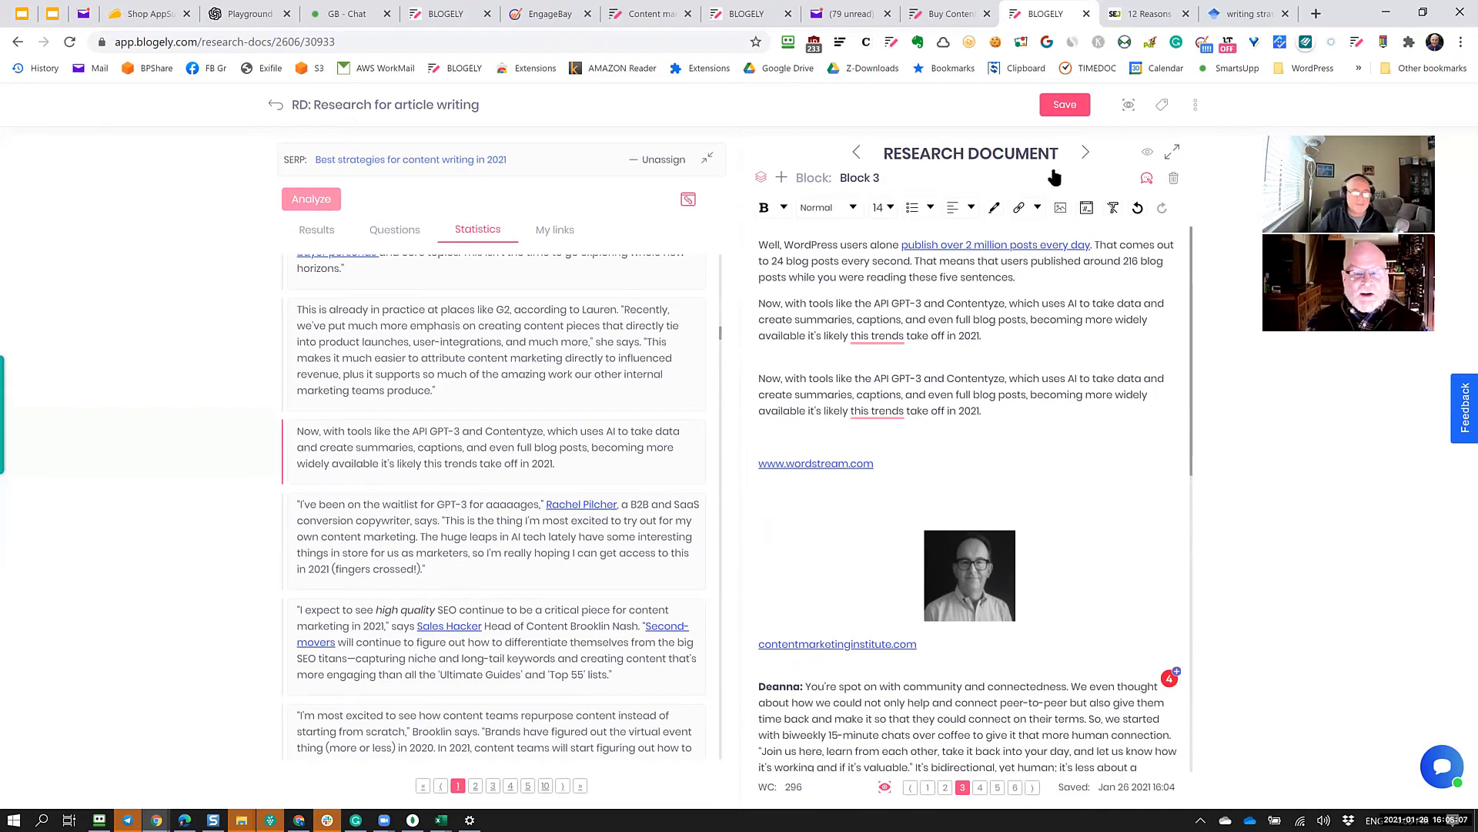
click(1068, 108)
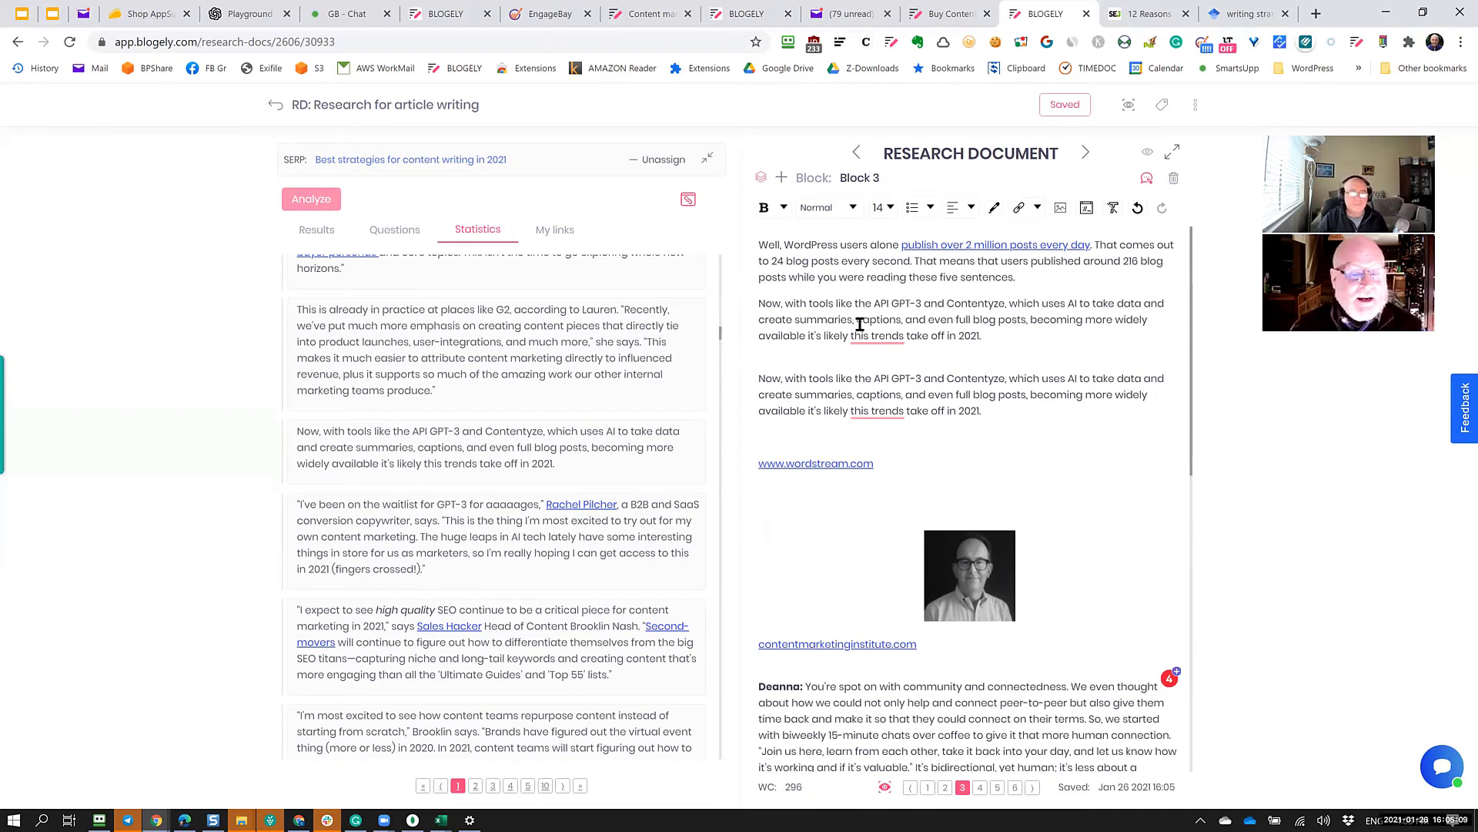
Look back through the group 1 statistics and examine the text excerpts in the group 3 statistics of the SERP.
scroll(504, 377, up, 10)
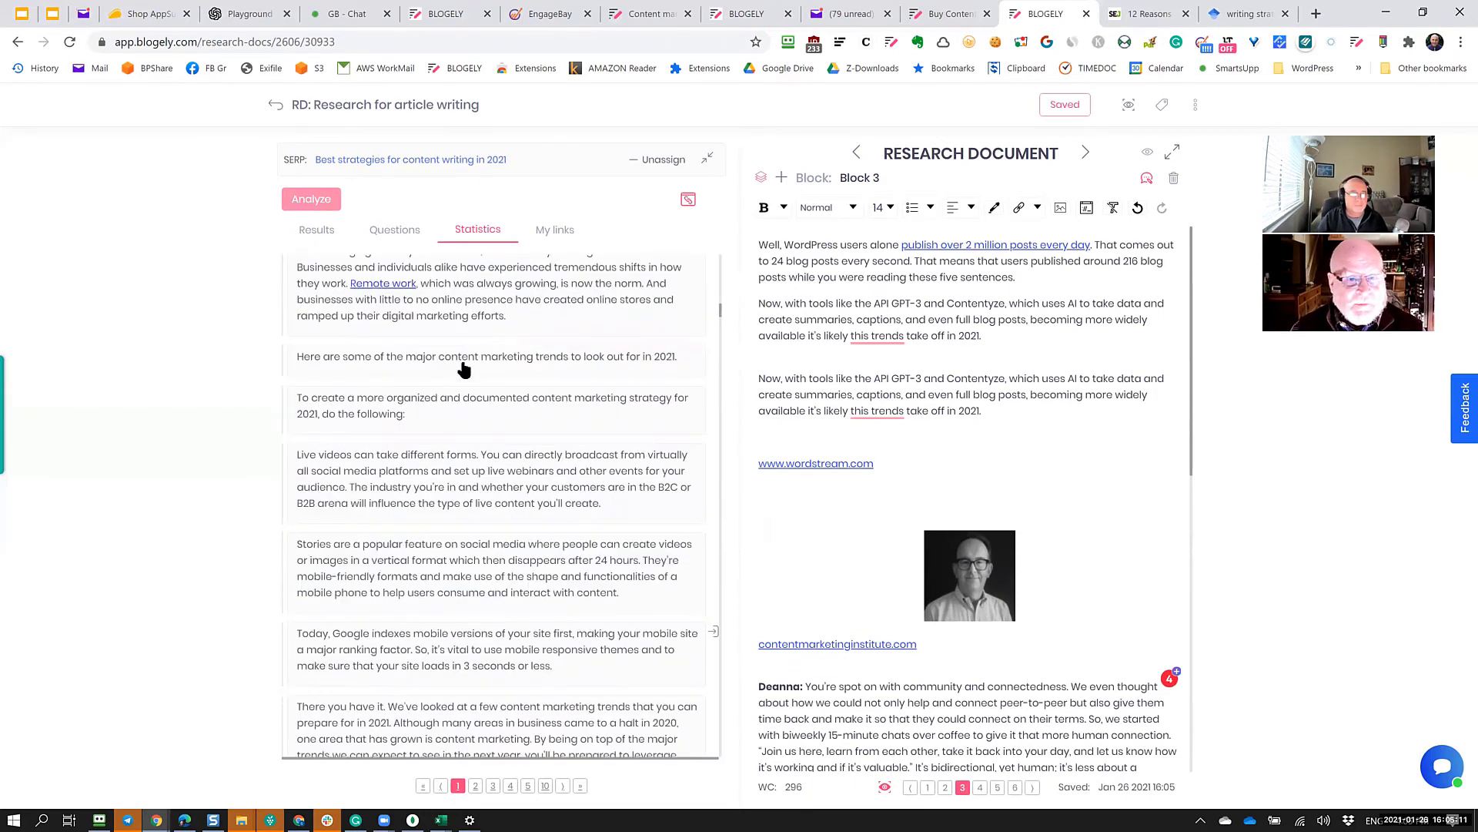
scroll(490, 319, up, 2)
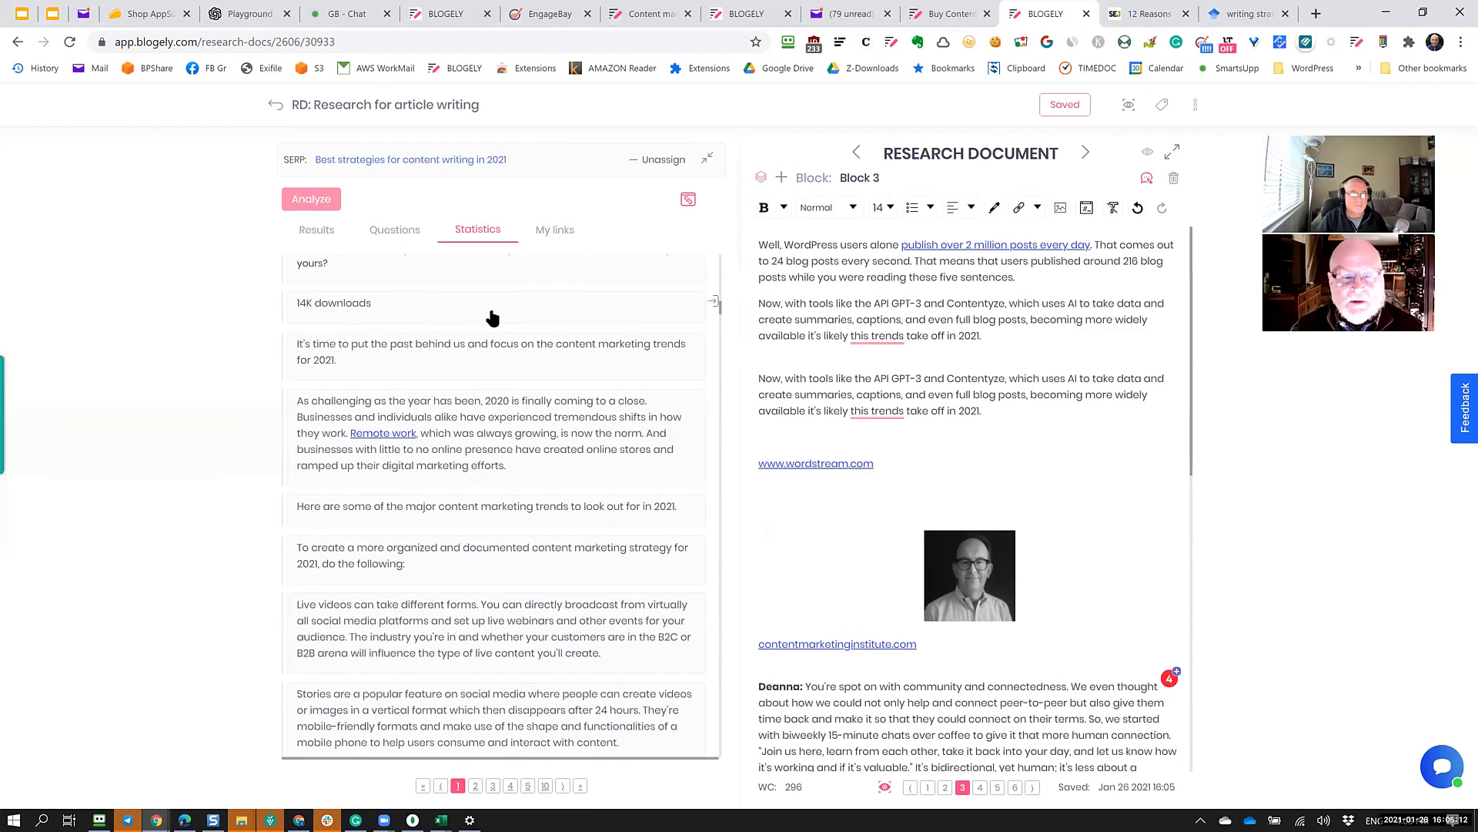
click(492, 785)
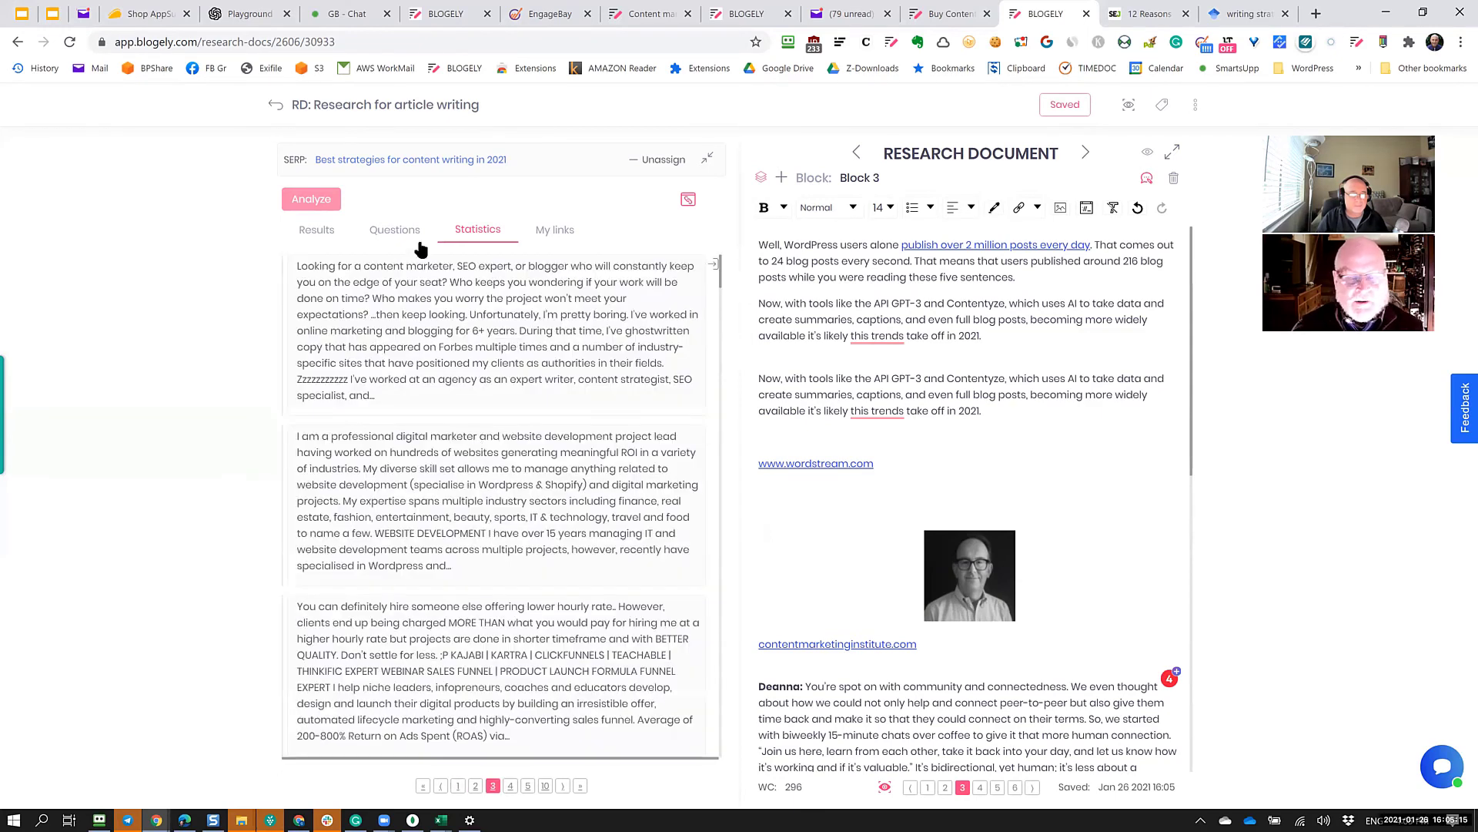
scroll(484, 396, down, 2)
scroll(483, 396, down, 10)
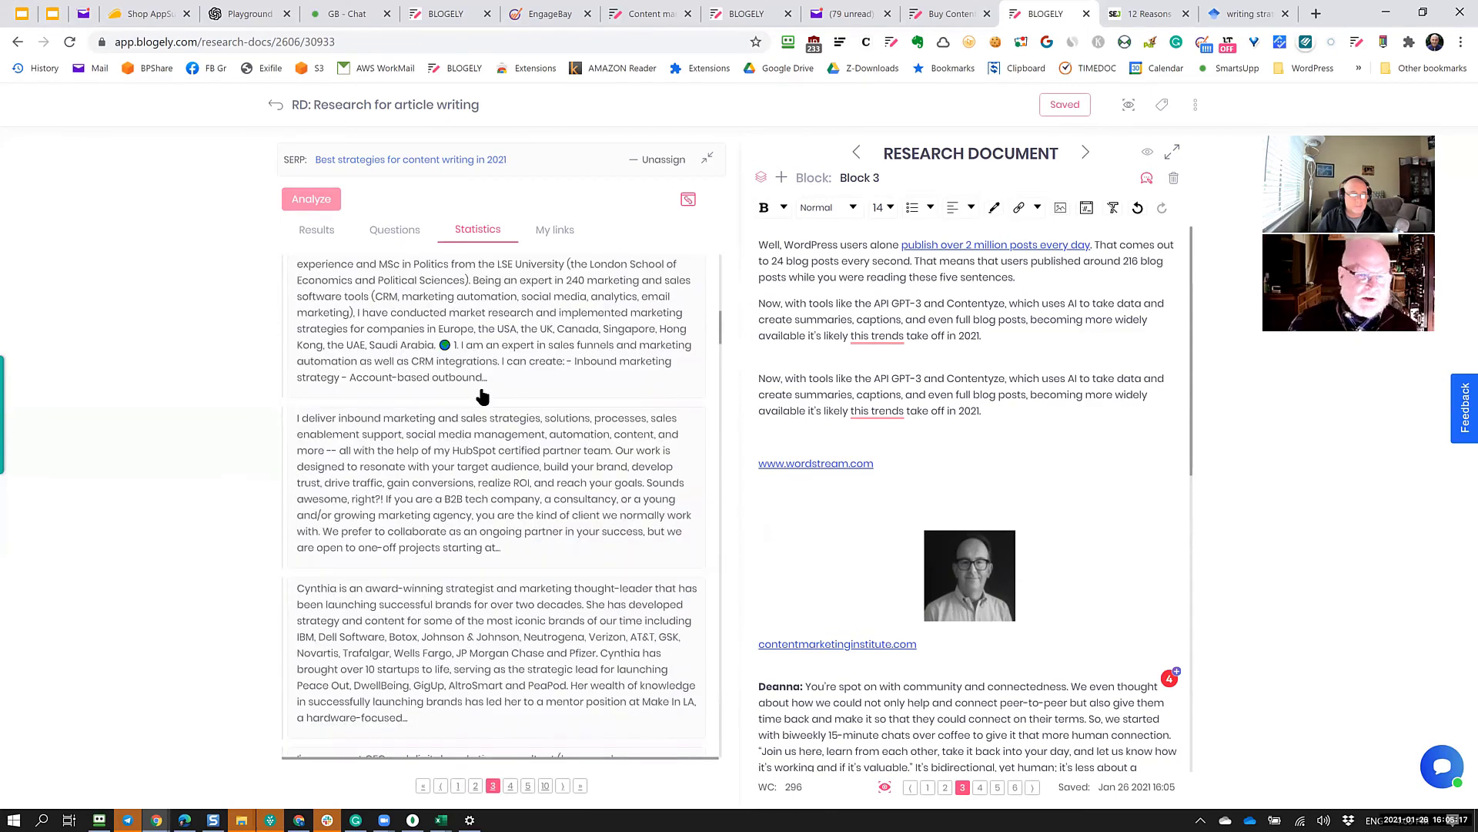
scroll(482, 397, down, 2)
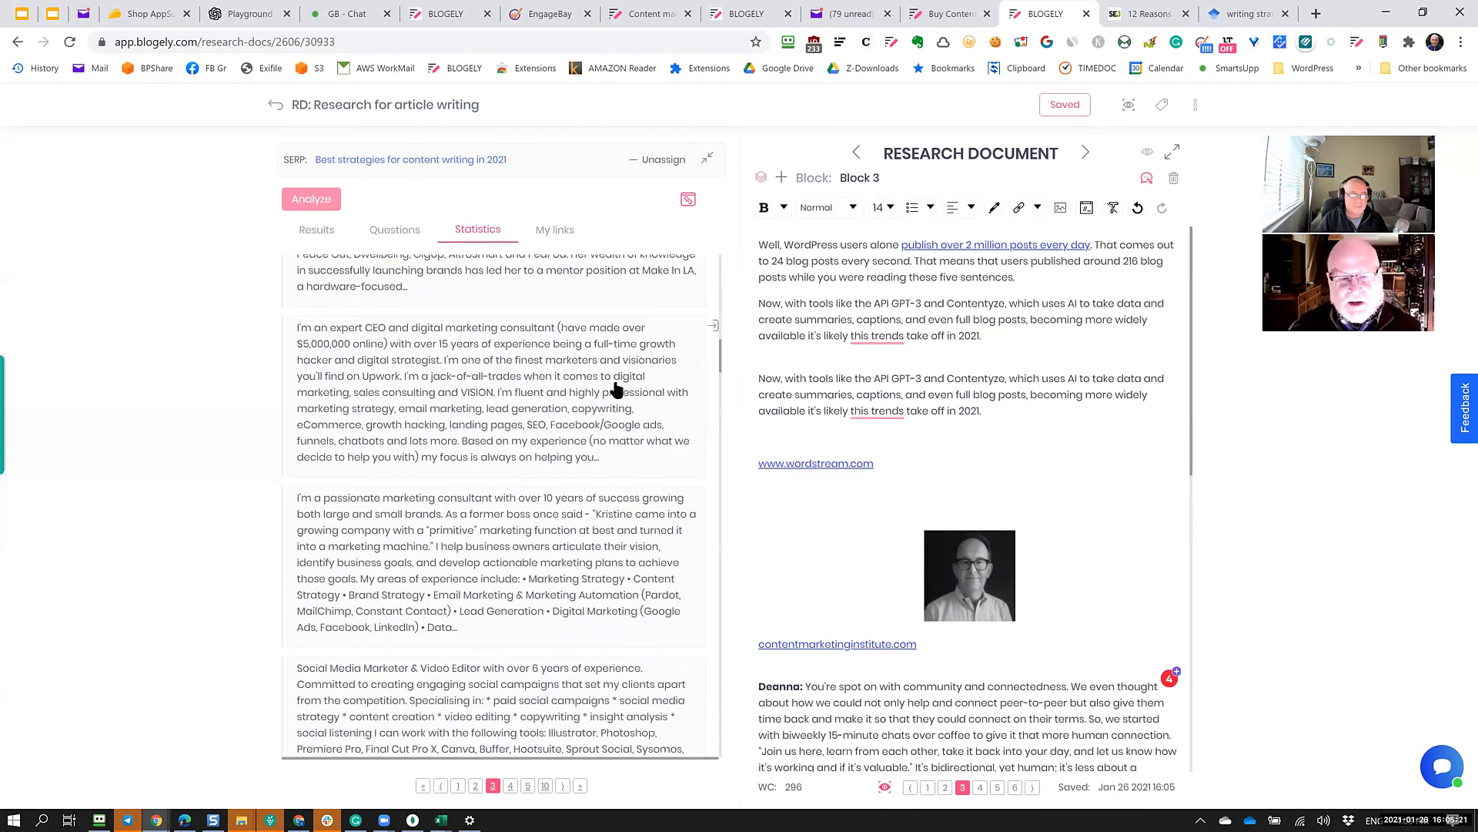
scroll(616, 389, down, 6)
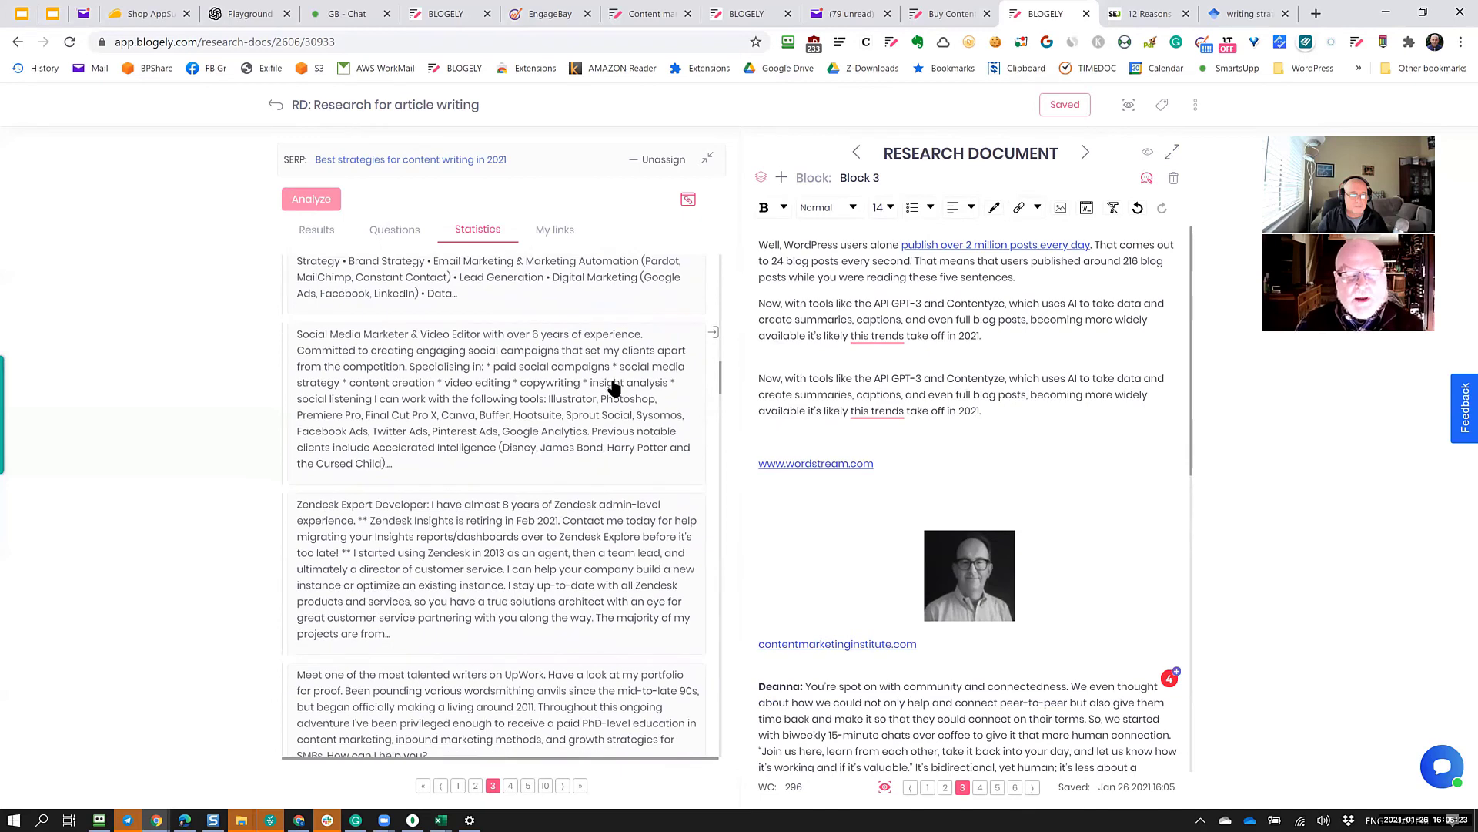
scroll(613, 387, down, 4)
scroll(613, 388, down, 5)
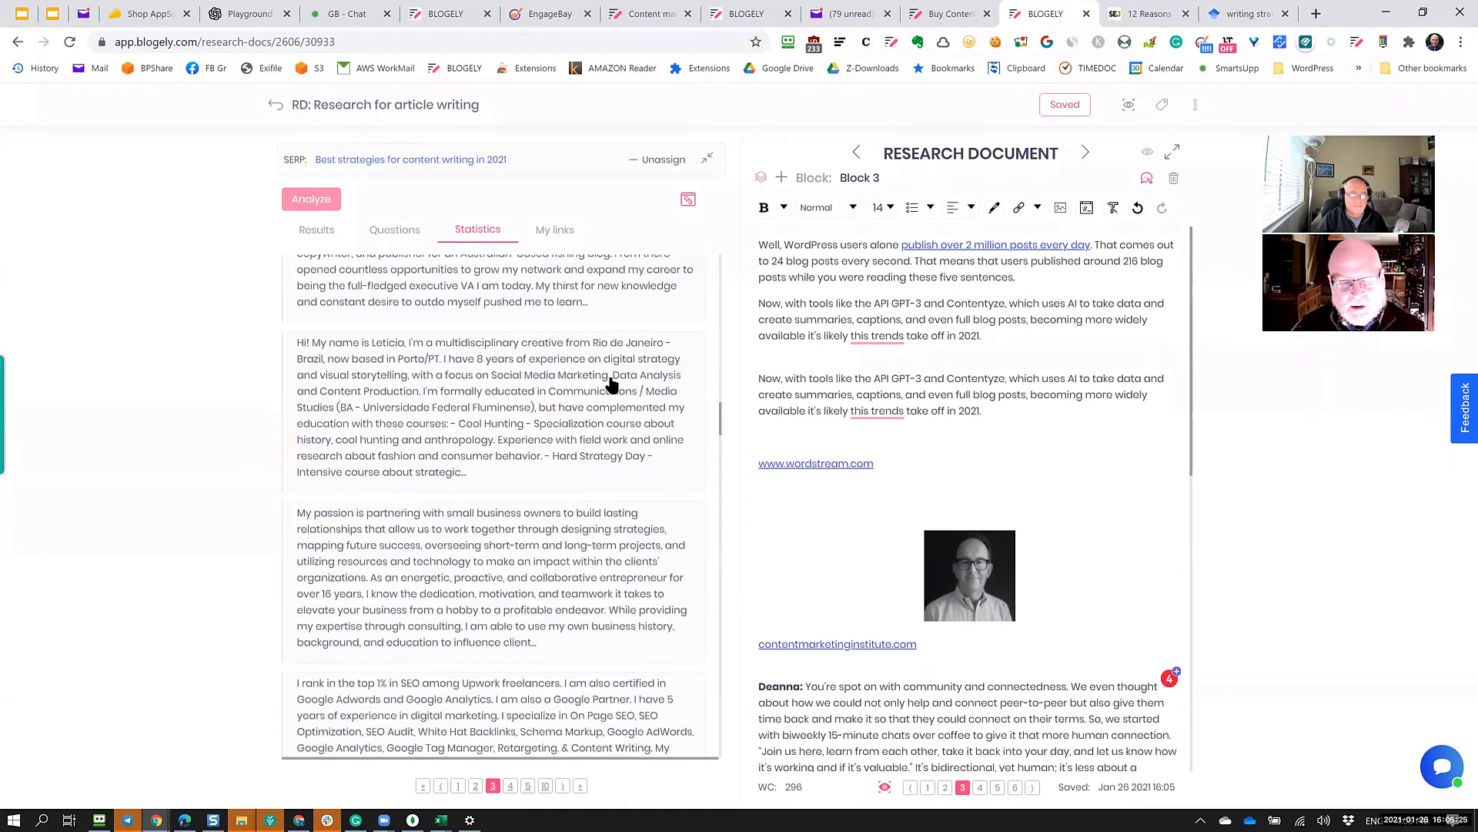
scroll(610, 382, down, 1)
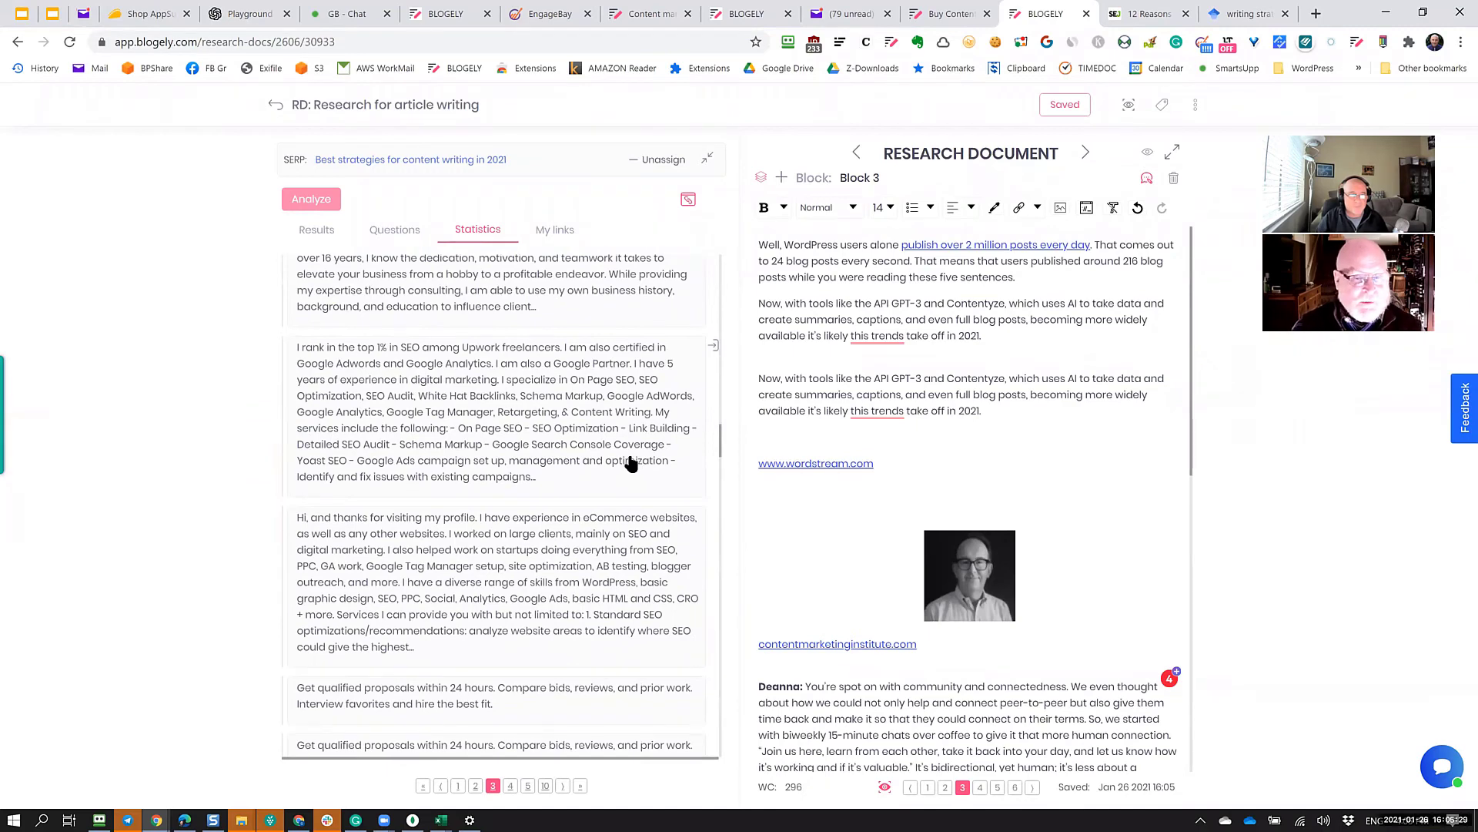
scroll(630, 462, down, 4)
scroll(629, 459, down, 7)
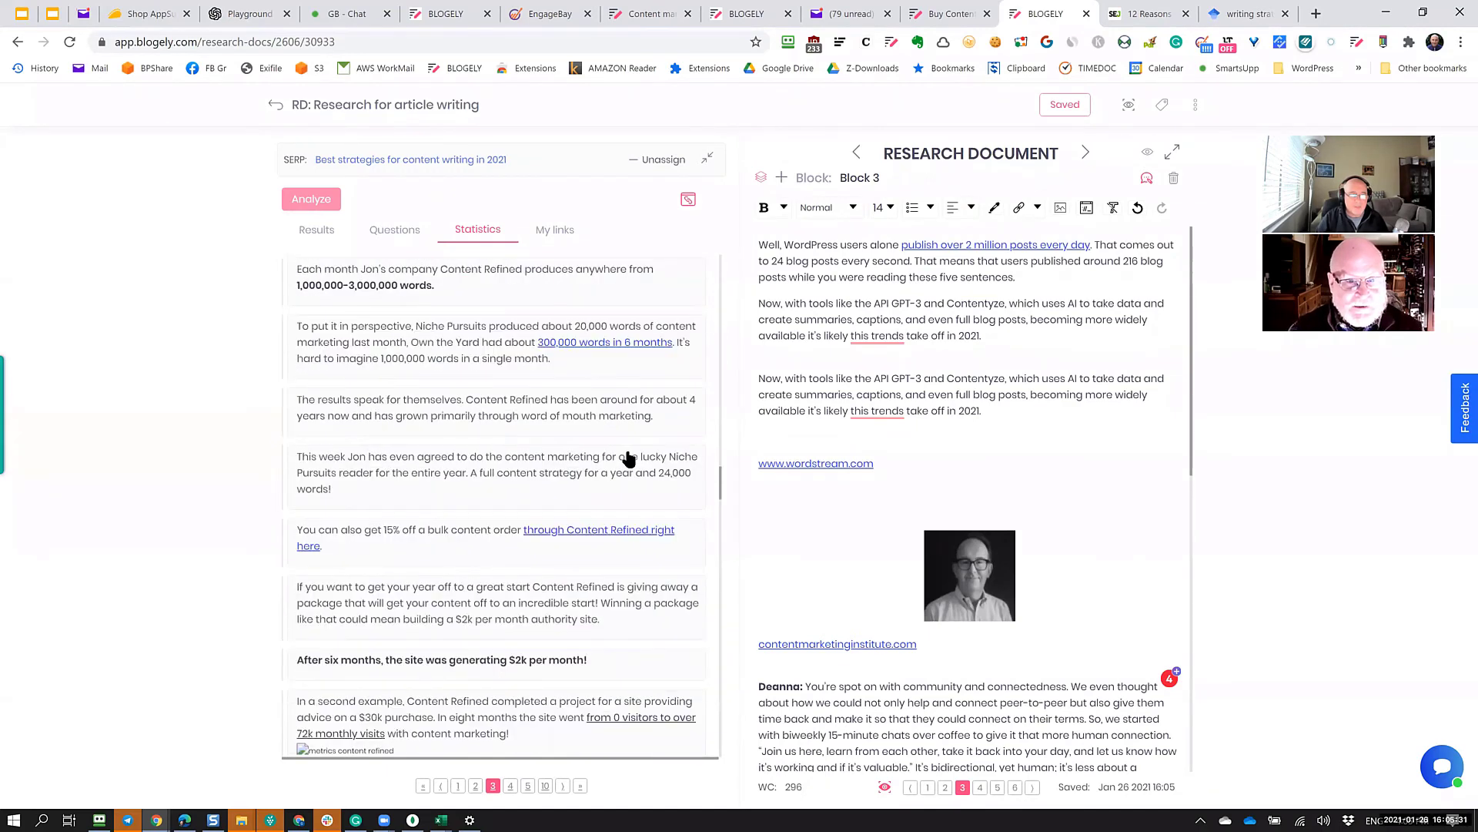
scroll(629, 459, down, 15)
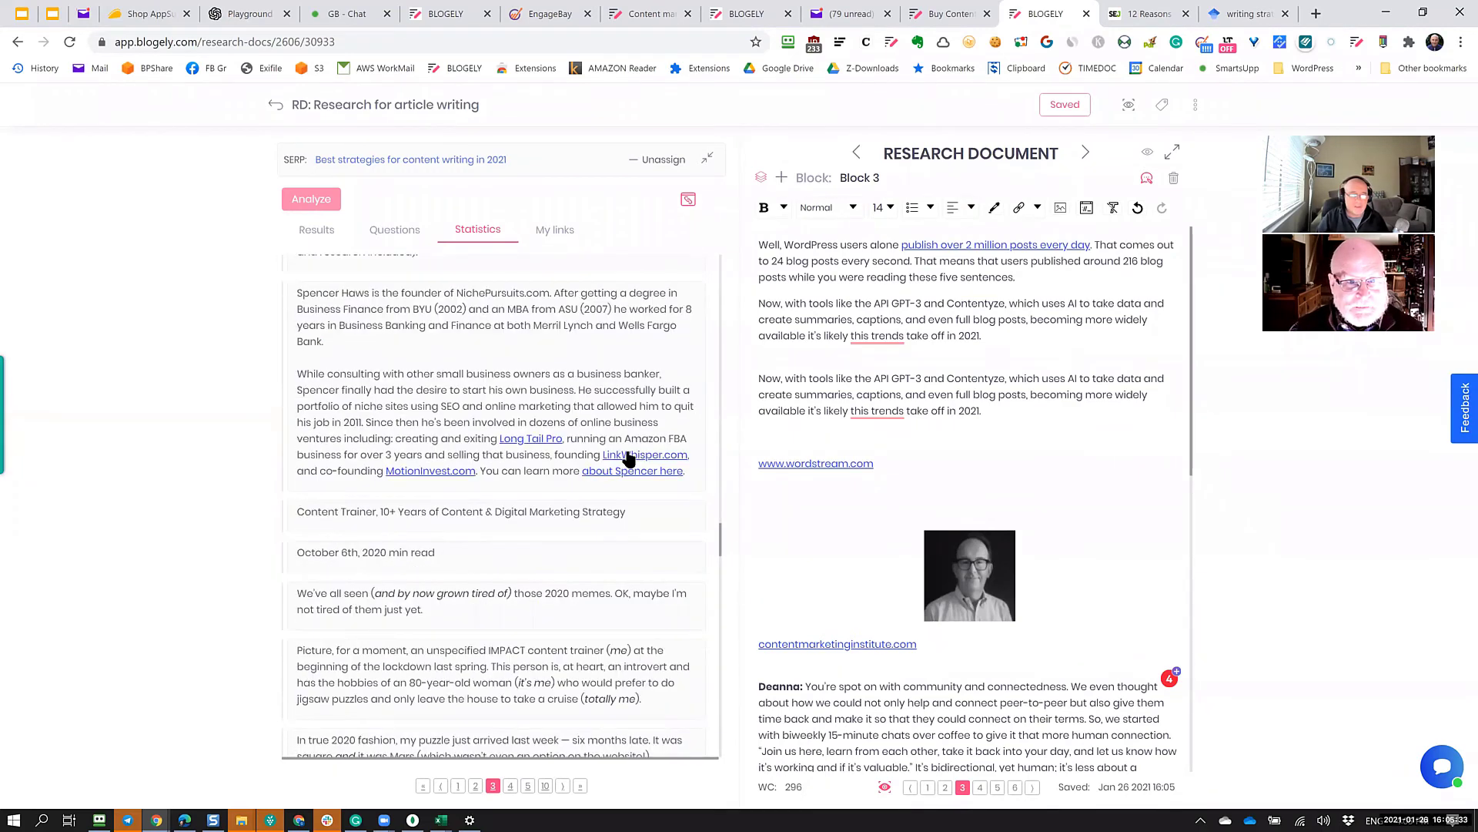
scroll(629, 459, down, 10)
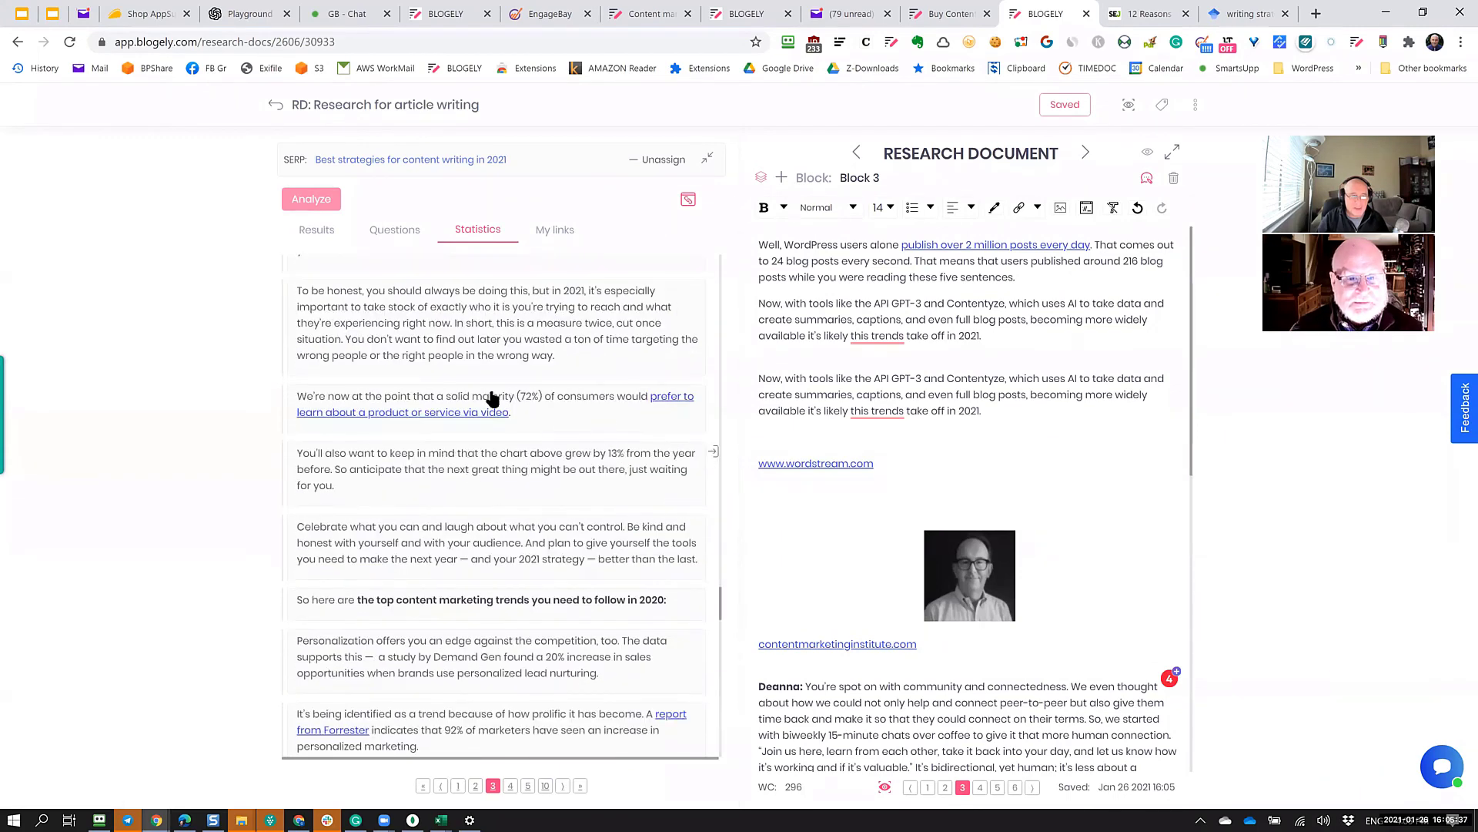
scroll(406, 490, down, 5)
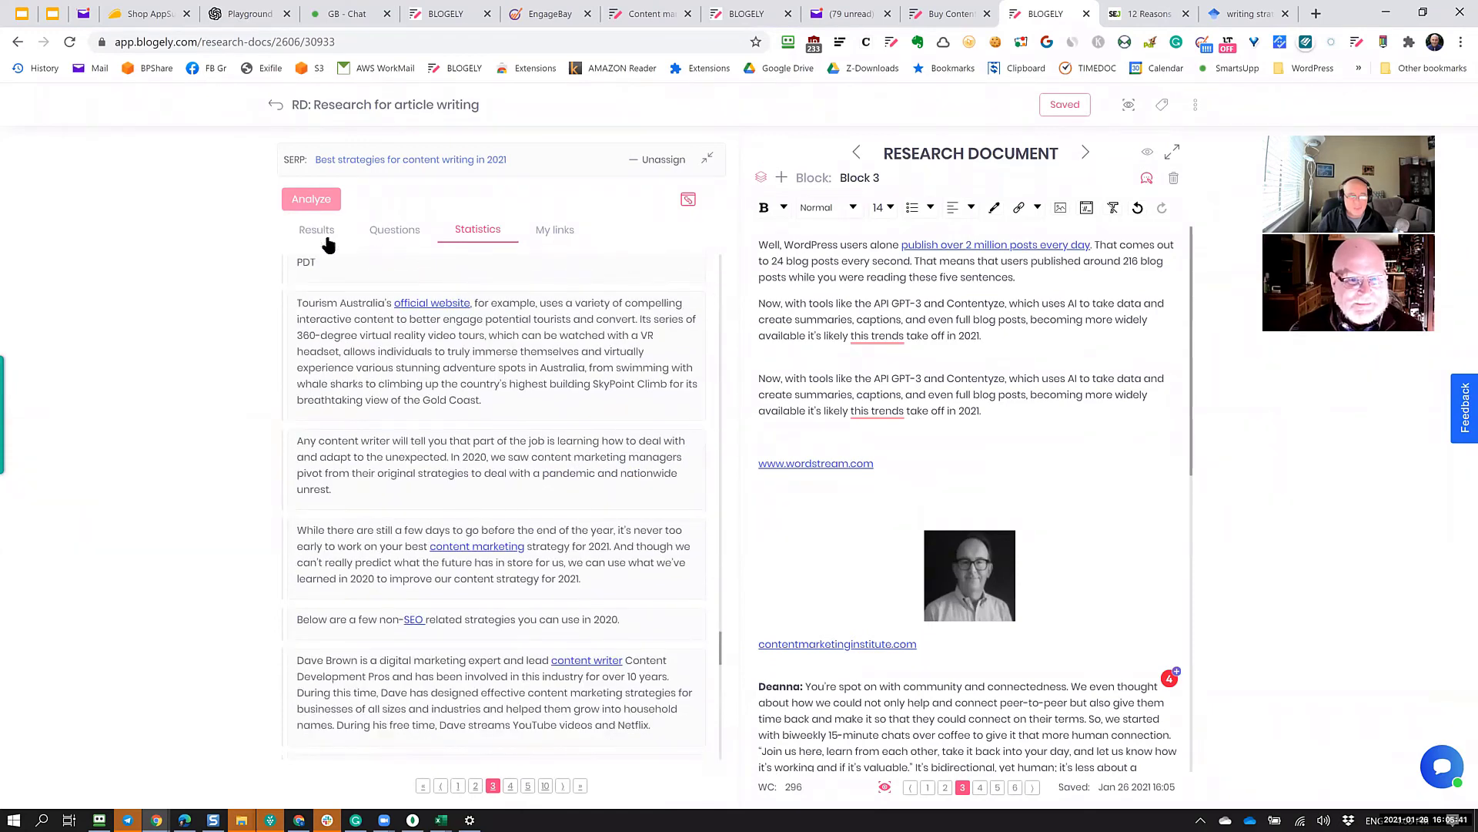
Show the questions being asked in group 3 and return to the list of document-related SERPs.
click(398, 231)
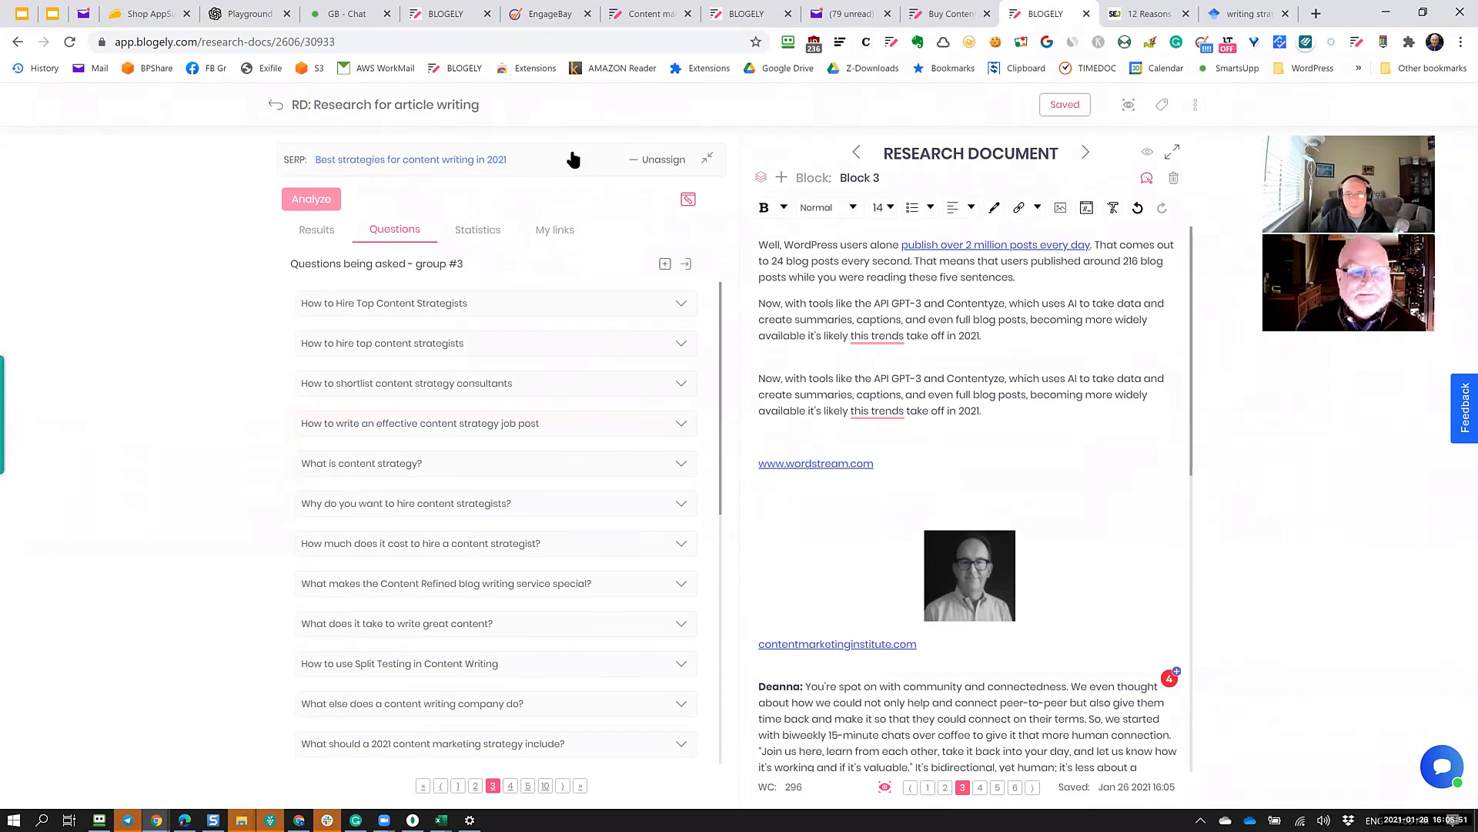
click(579, 163)
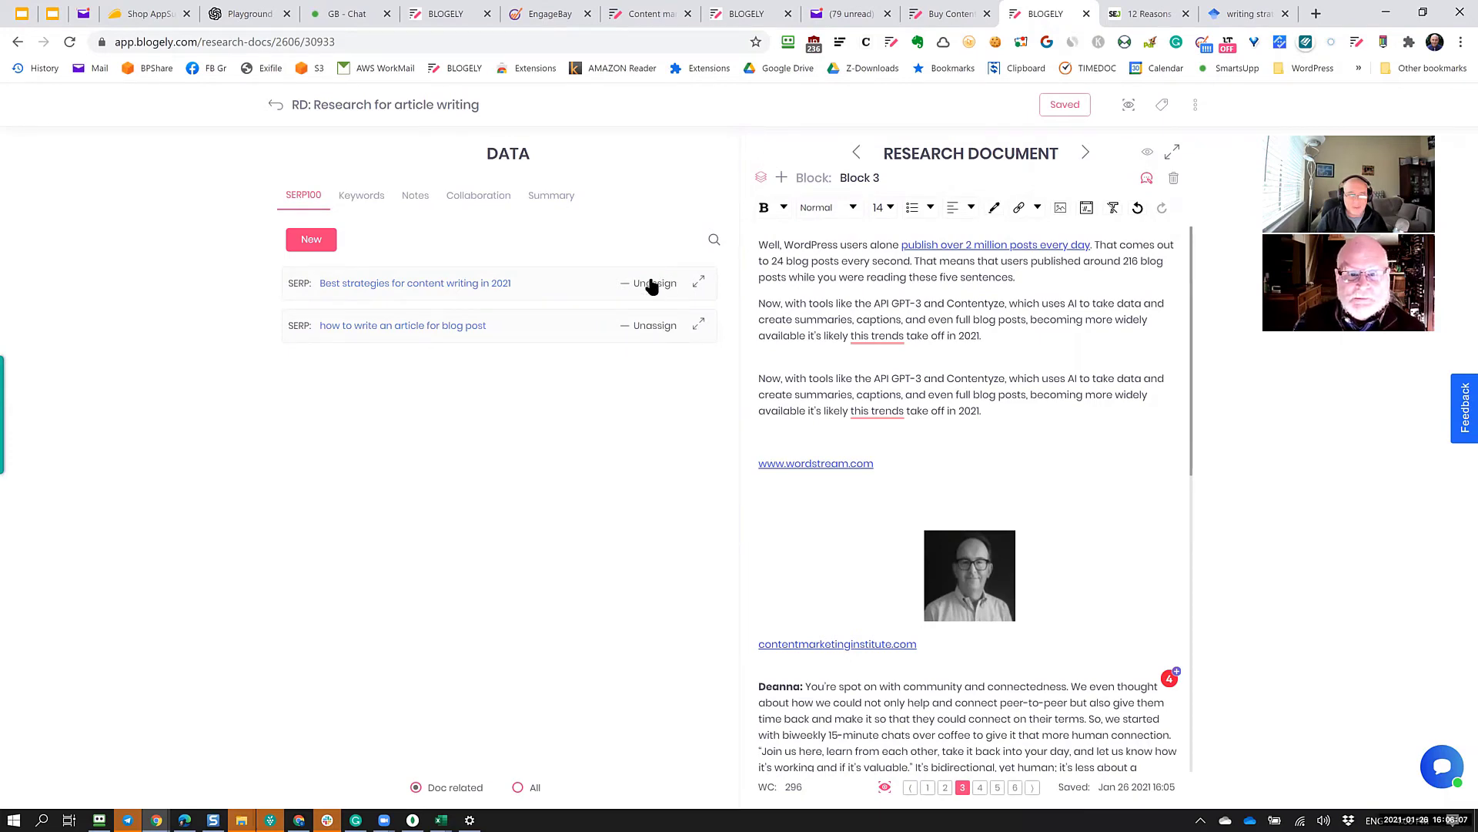
Examine the search results of the SERPs "how to write an article for blog post" and "Best strategies for content writing in 2021".
click(550, 339)
scroll(550, 420, down, 3)
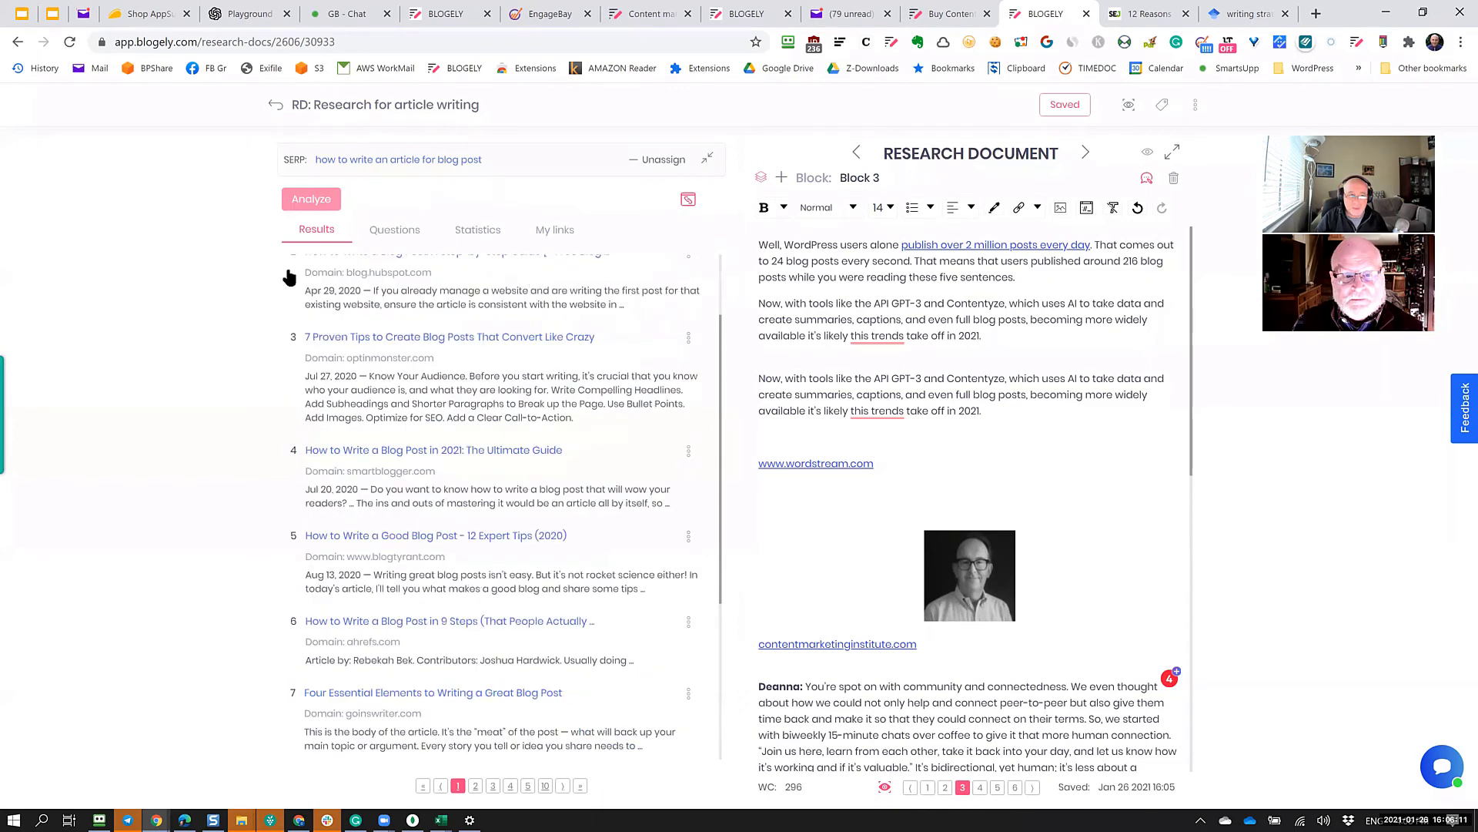
scroll(289, 276, up, 2)
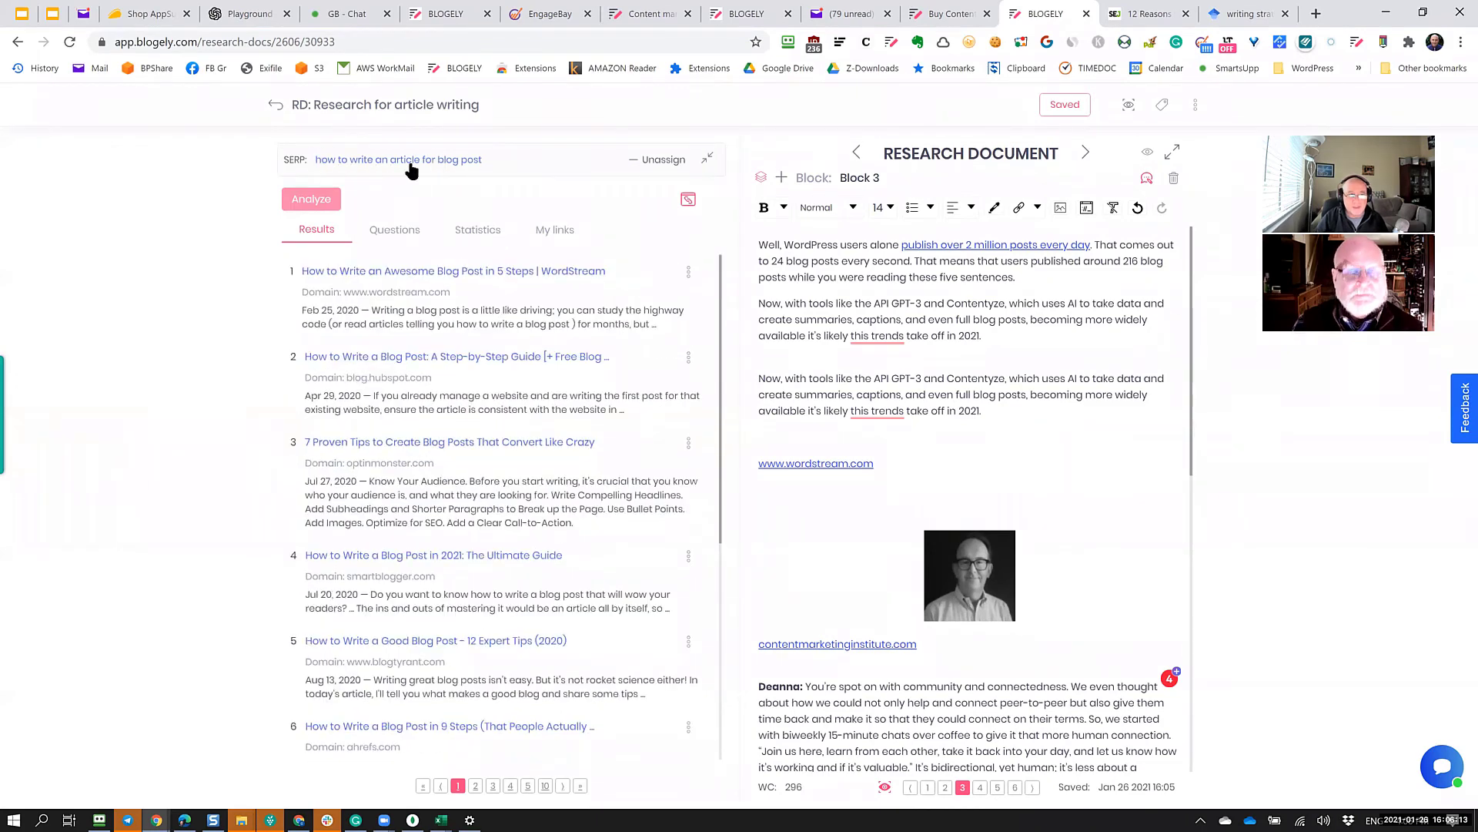
click(707, 158)
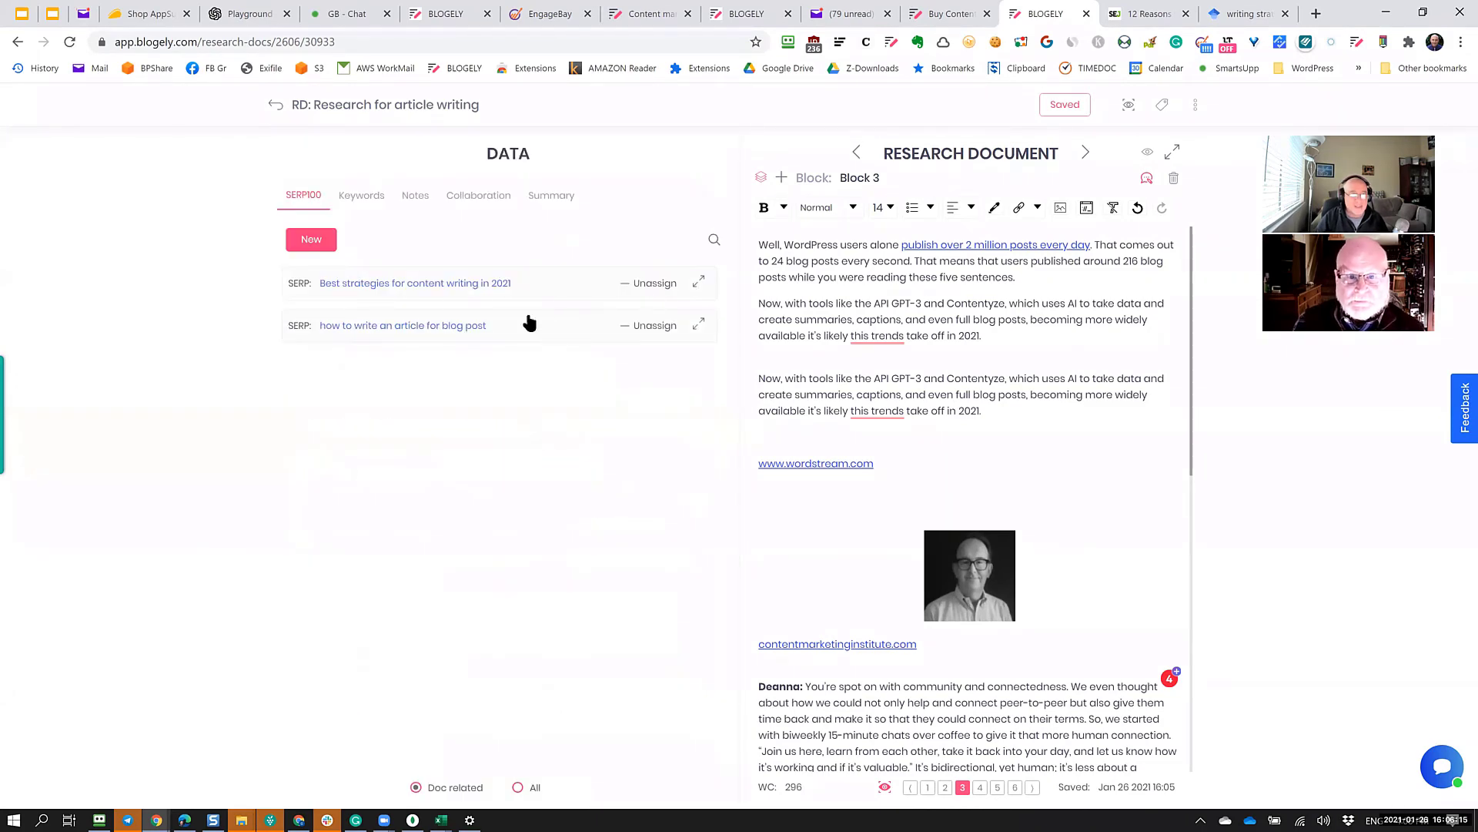
click(566, 288)
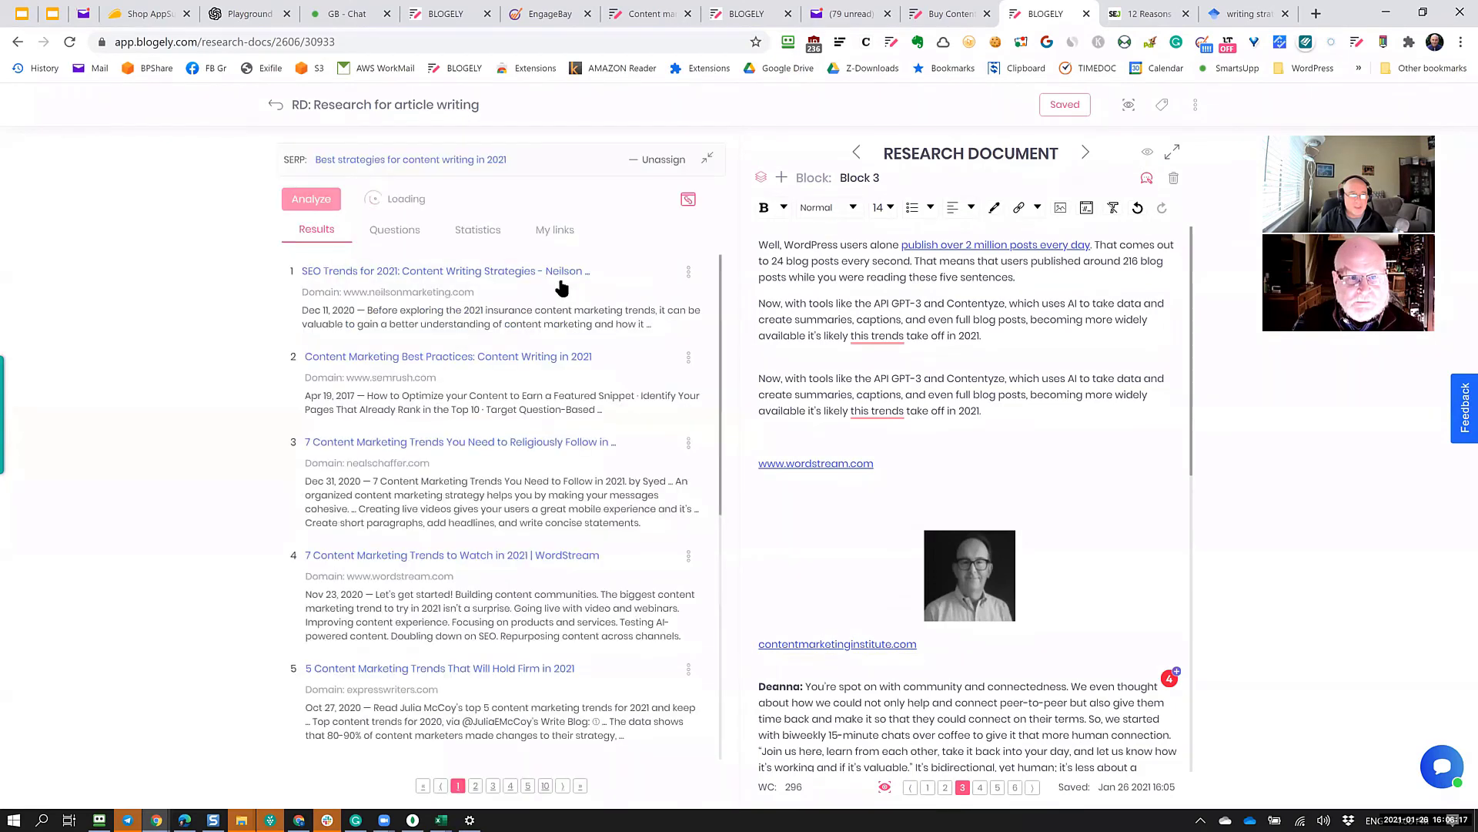
click(707, 158)
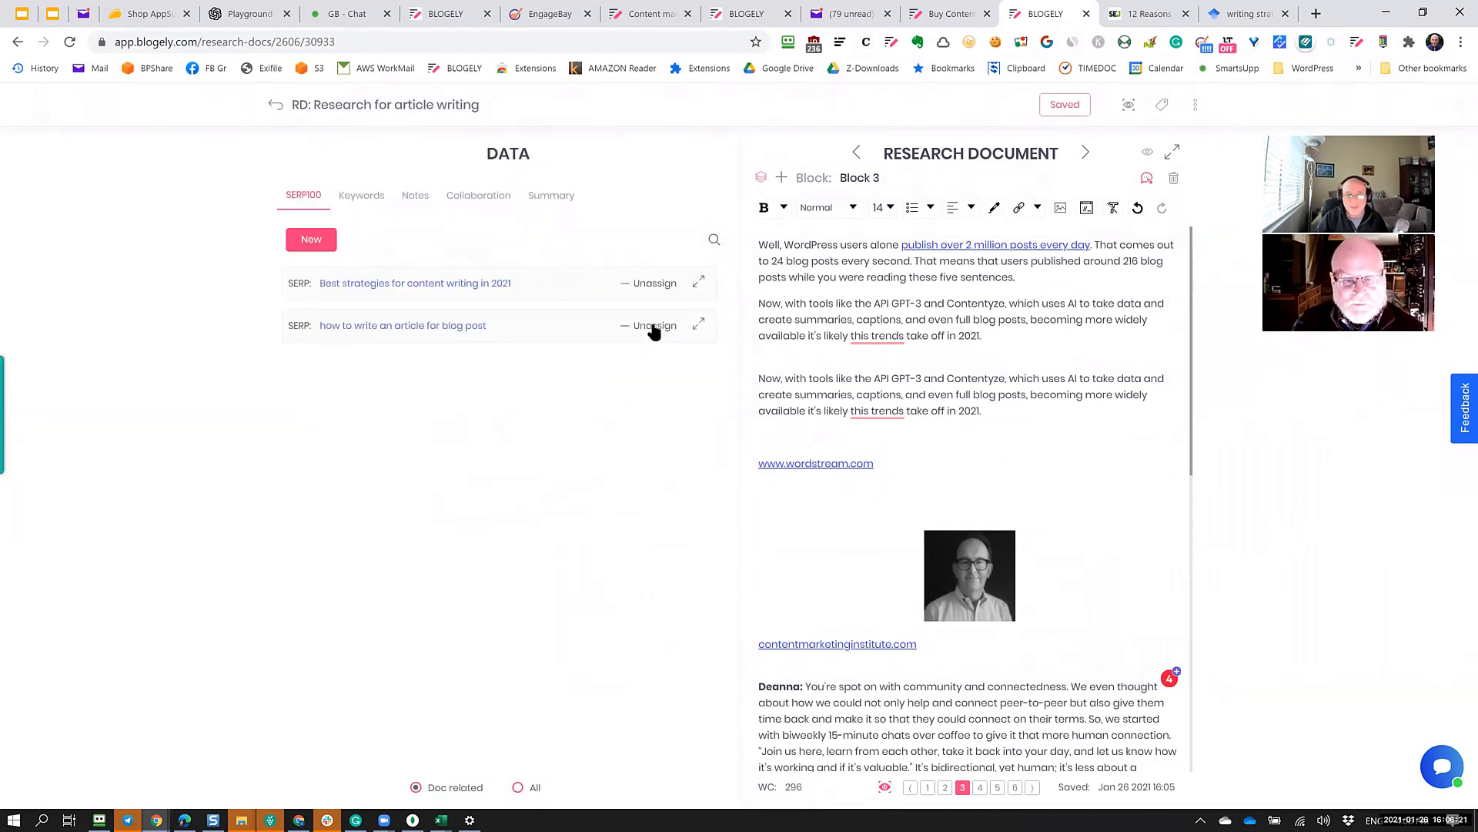
Unassign the SERP "Best strategies for content writing in 2021" from the document and refresh the list to document-related SERPs only.
click(651, 287)
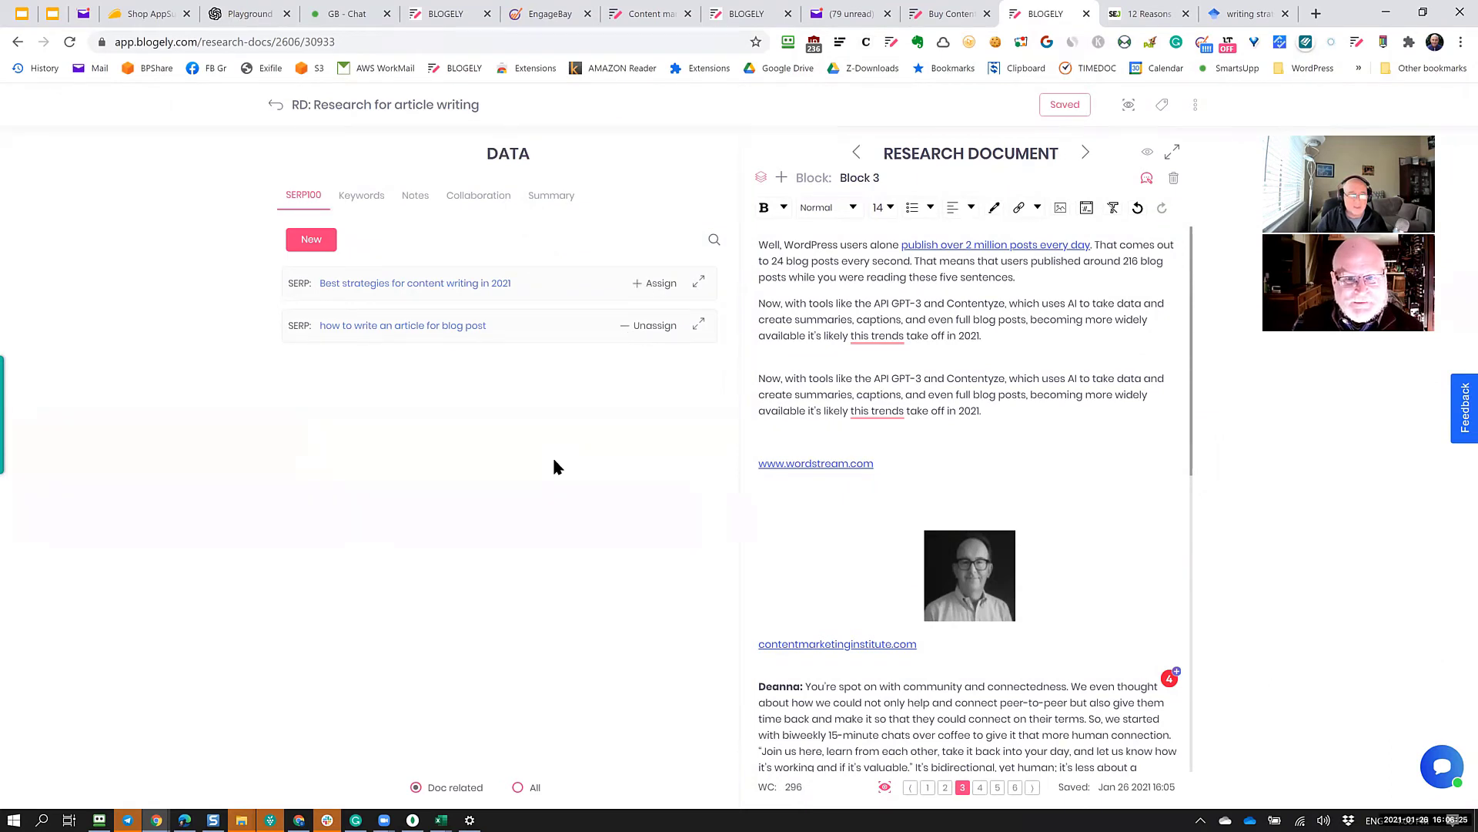
click(516, 788)
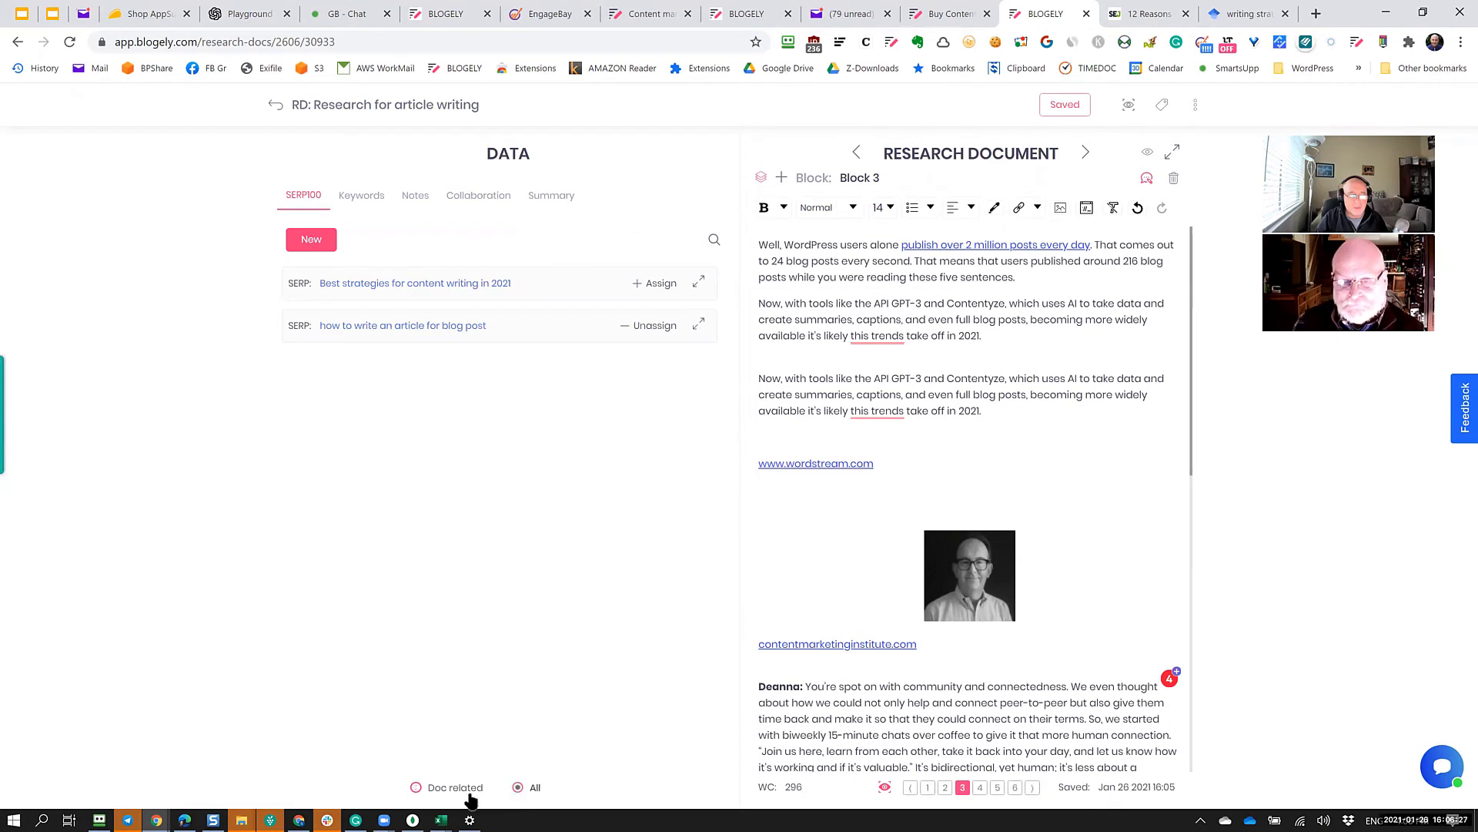
click(415, 787)
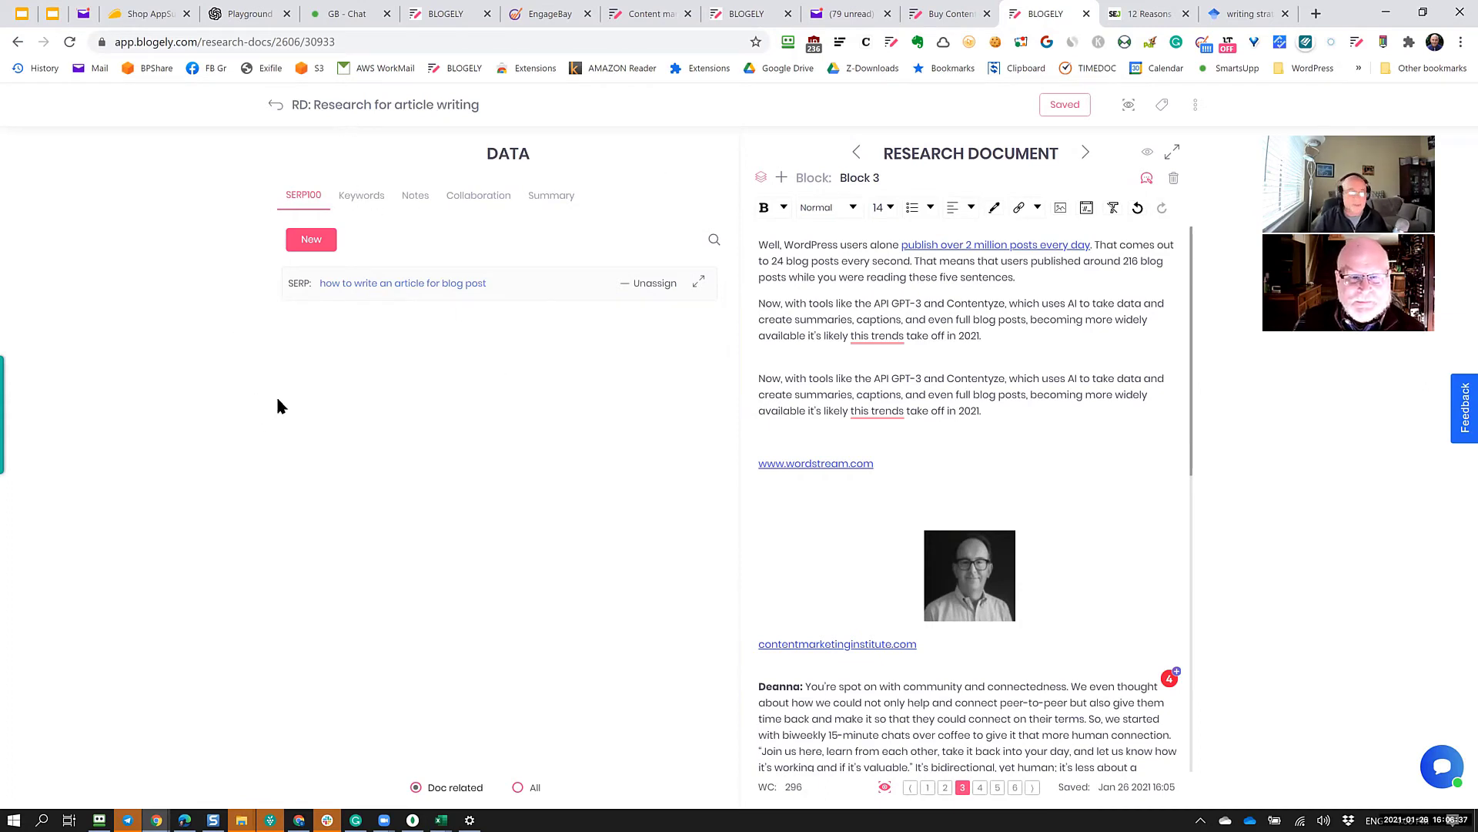
Run an autocomplete keyword search for the target keyword "writing".
click(353, 197)
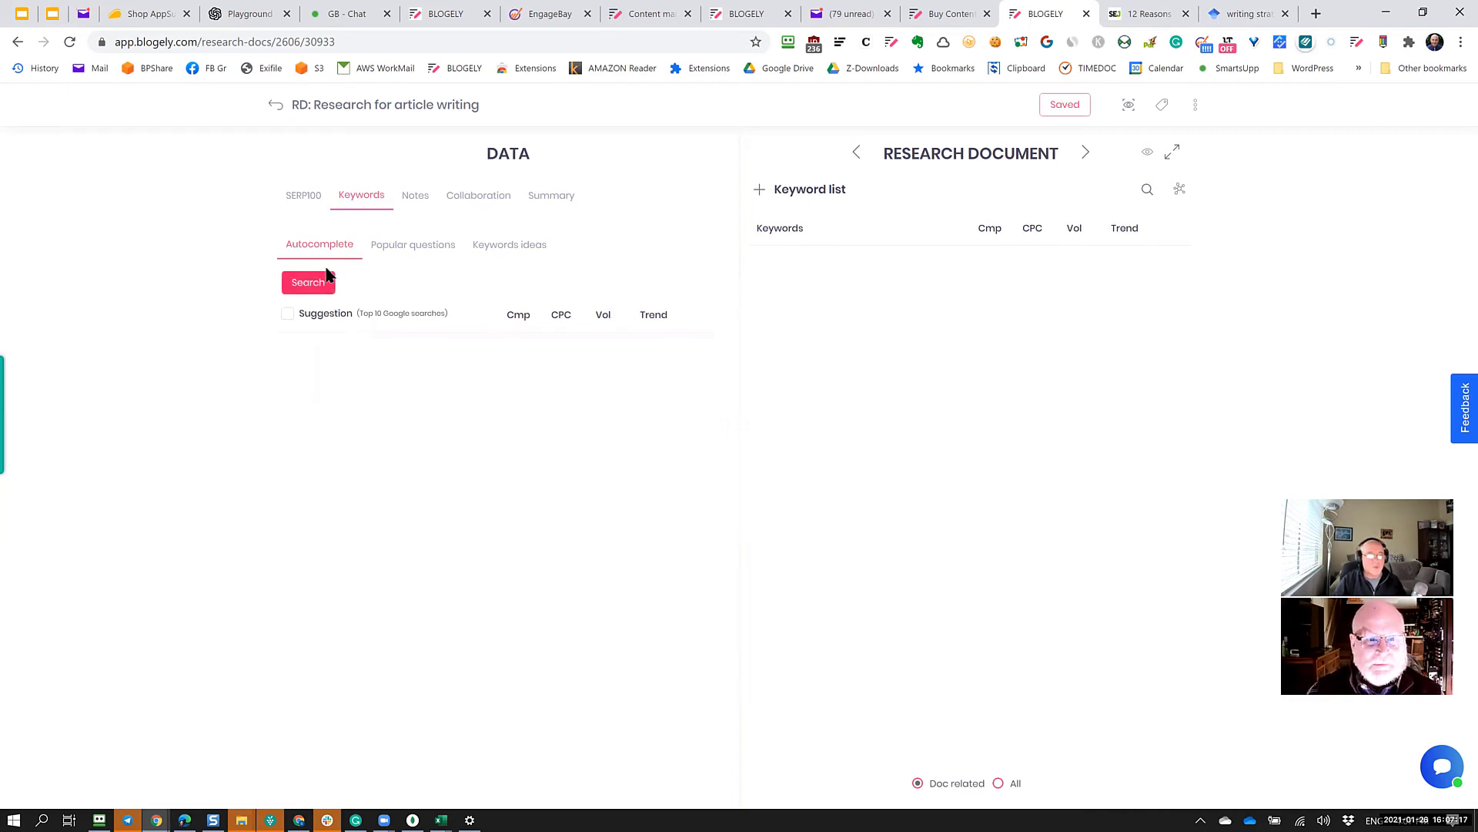
click(307, 285)
click(672, 434)
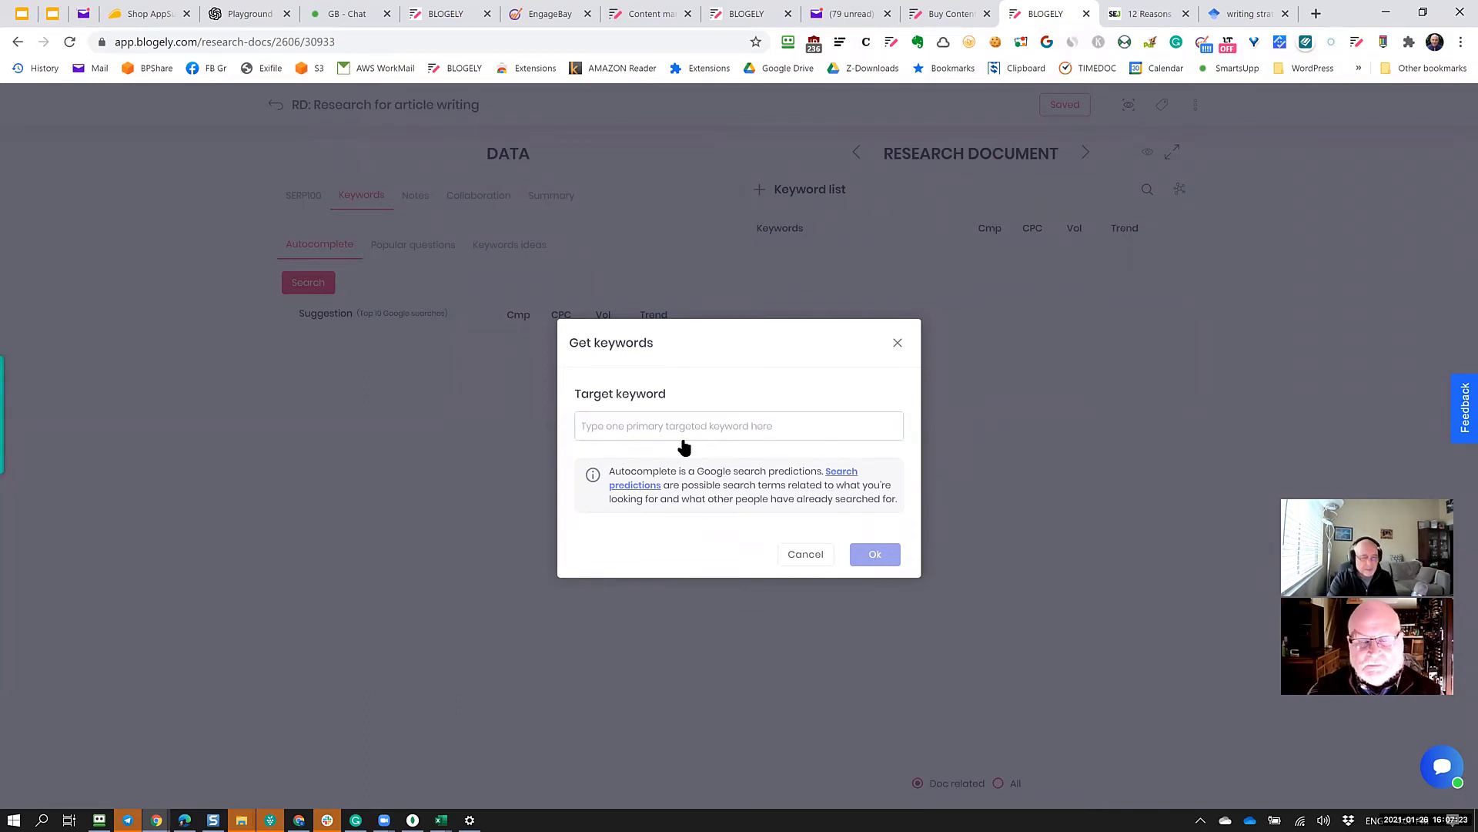
text(writing)
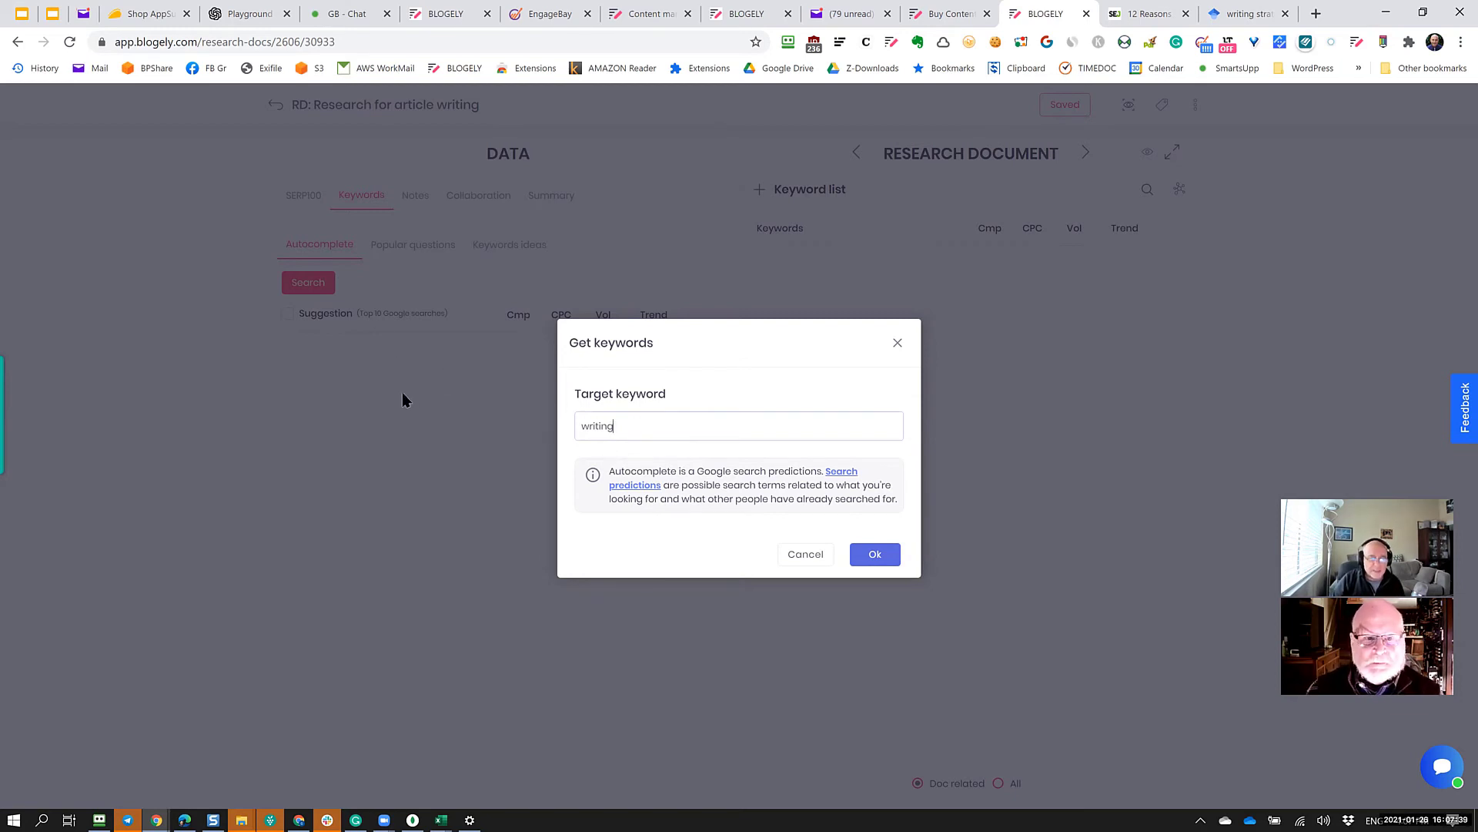
click(892, 559)
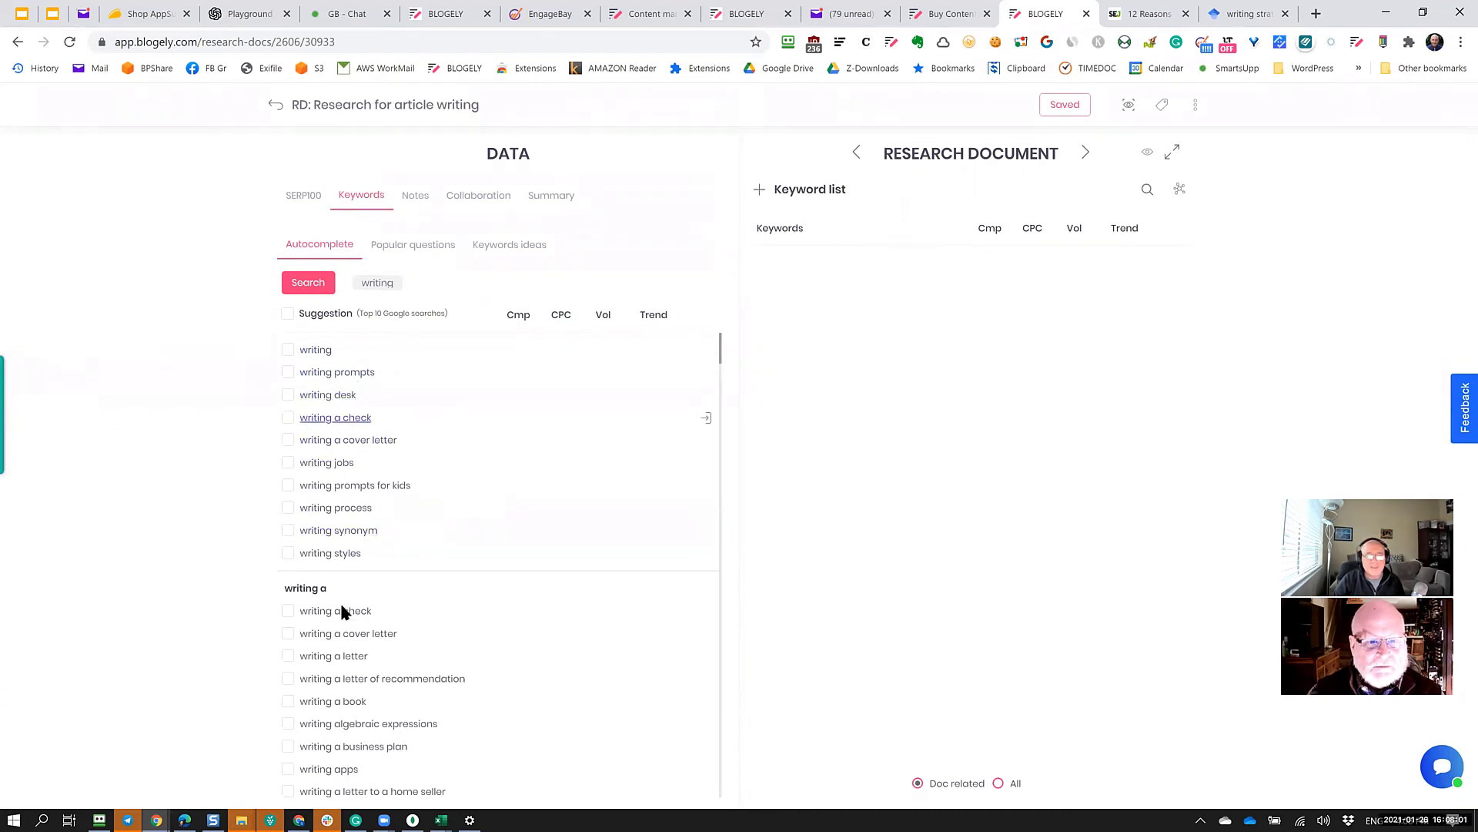
Examine the autocomplete suggestions for "writing" across the top searches and the alphabetical groups.
scroll(333, 647, down, 2)
scroll(333, 638, up, 1)
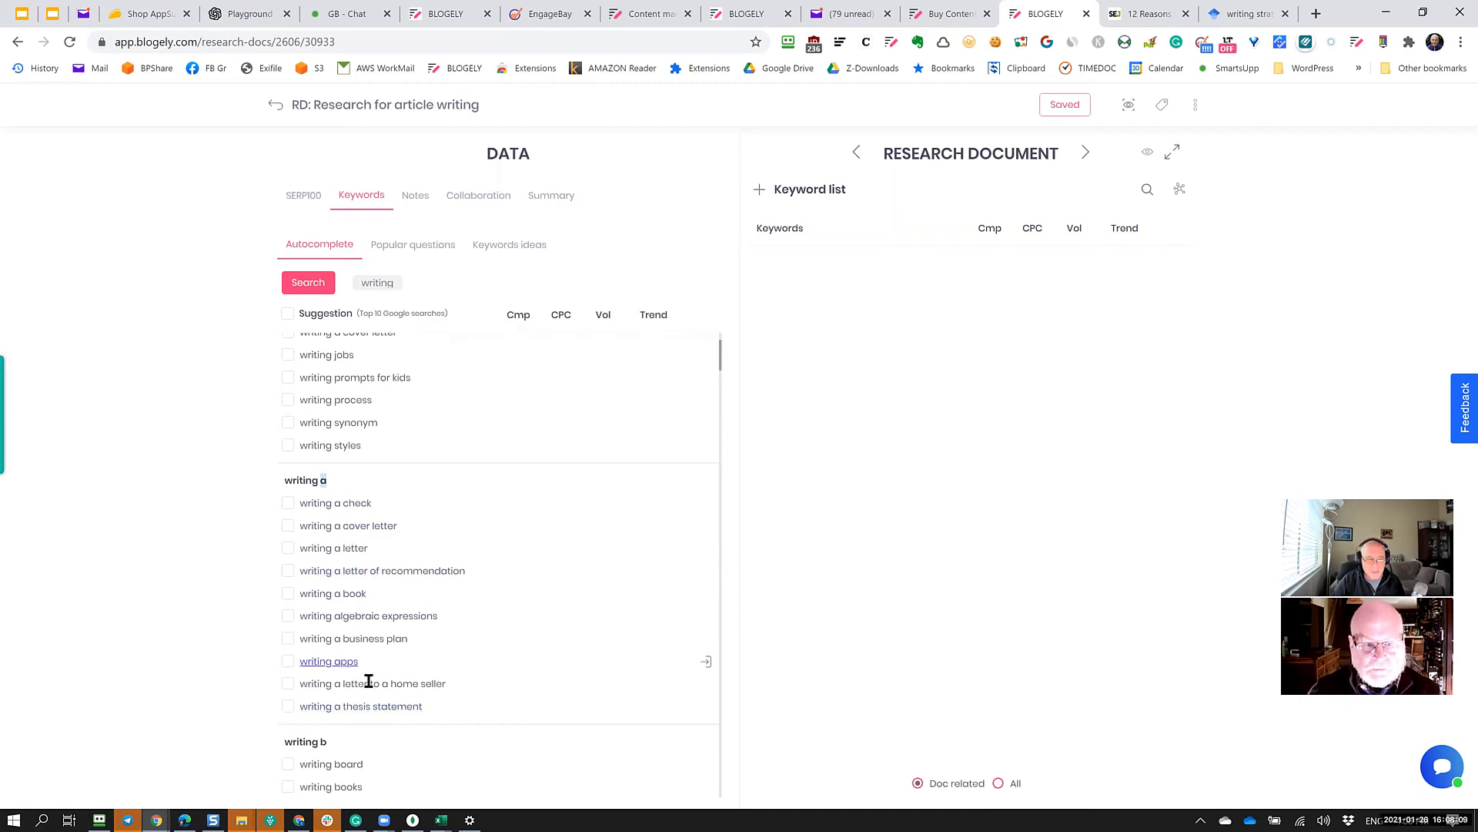
scroll(361, 693, down, 3)
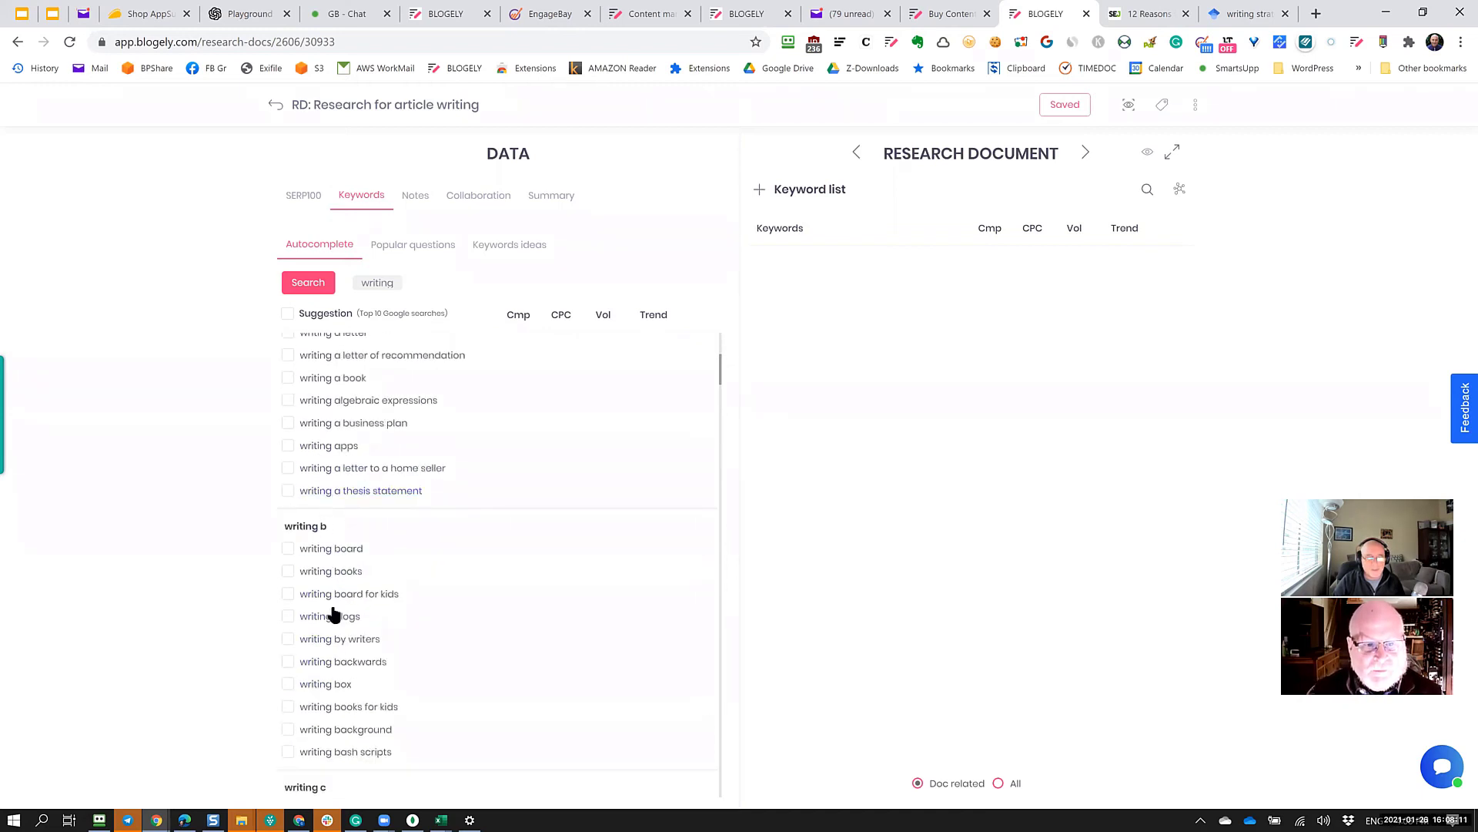
scroll(331, 696, down, 6)
scroll(333, 701, up, 1)
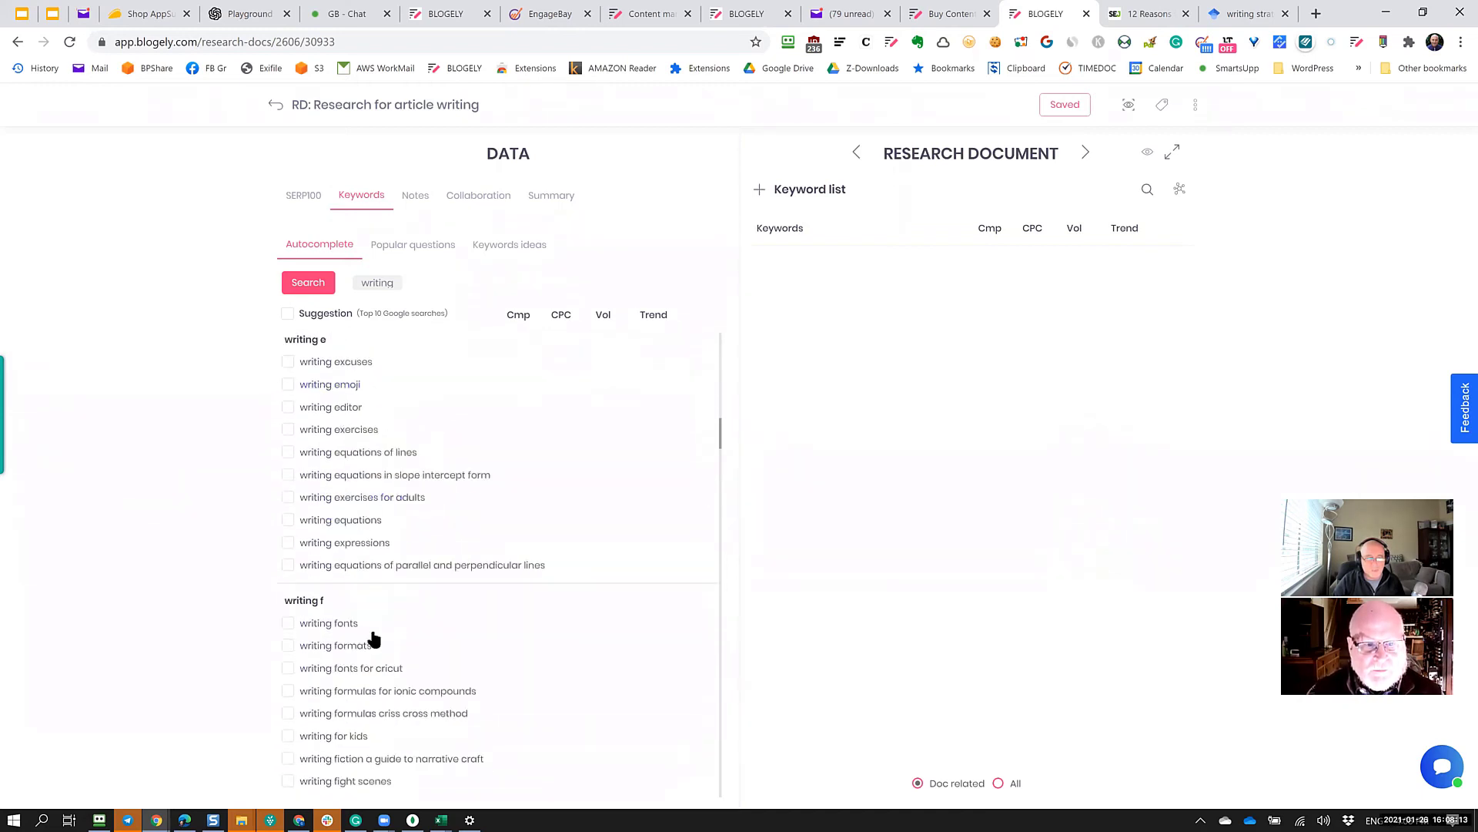
scroll(350, 686, up, 1)
scroll(348, 656, up, 8)
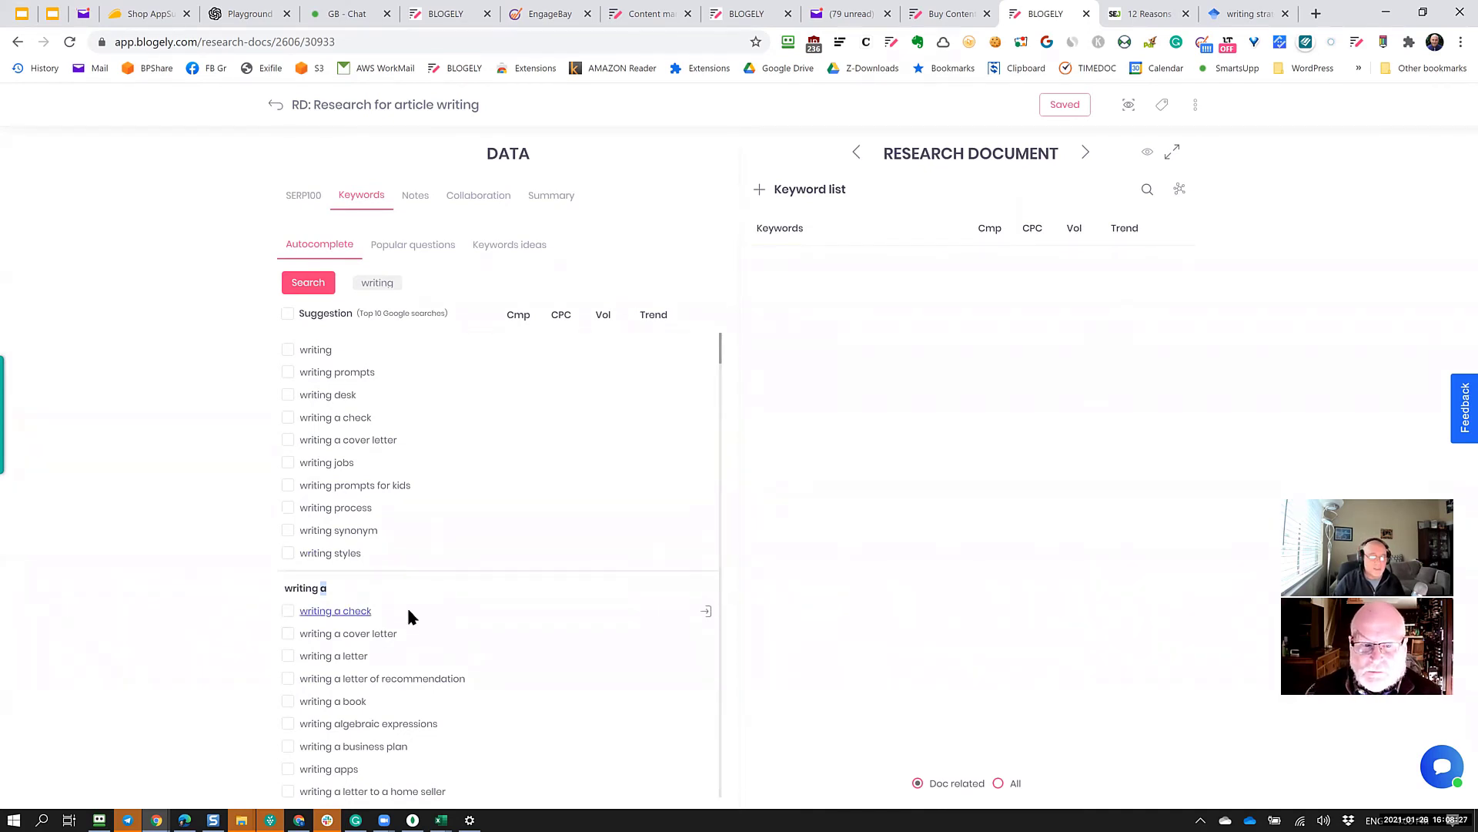
scroll(446, 476, down, 15)
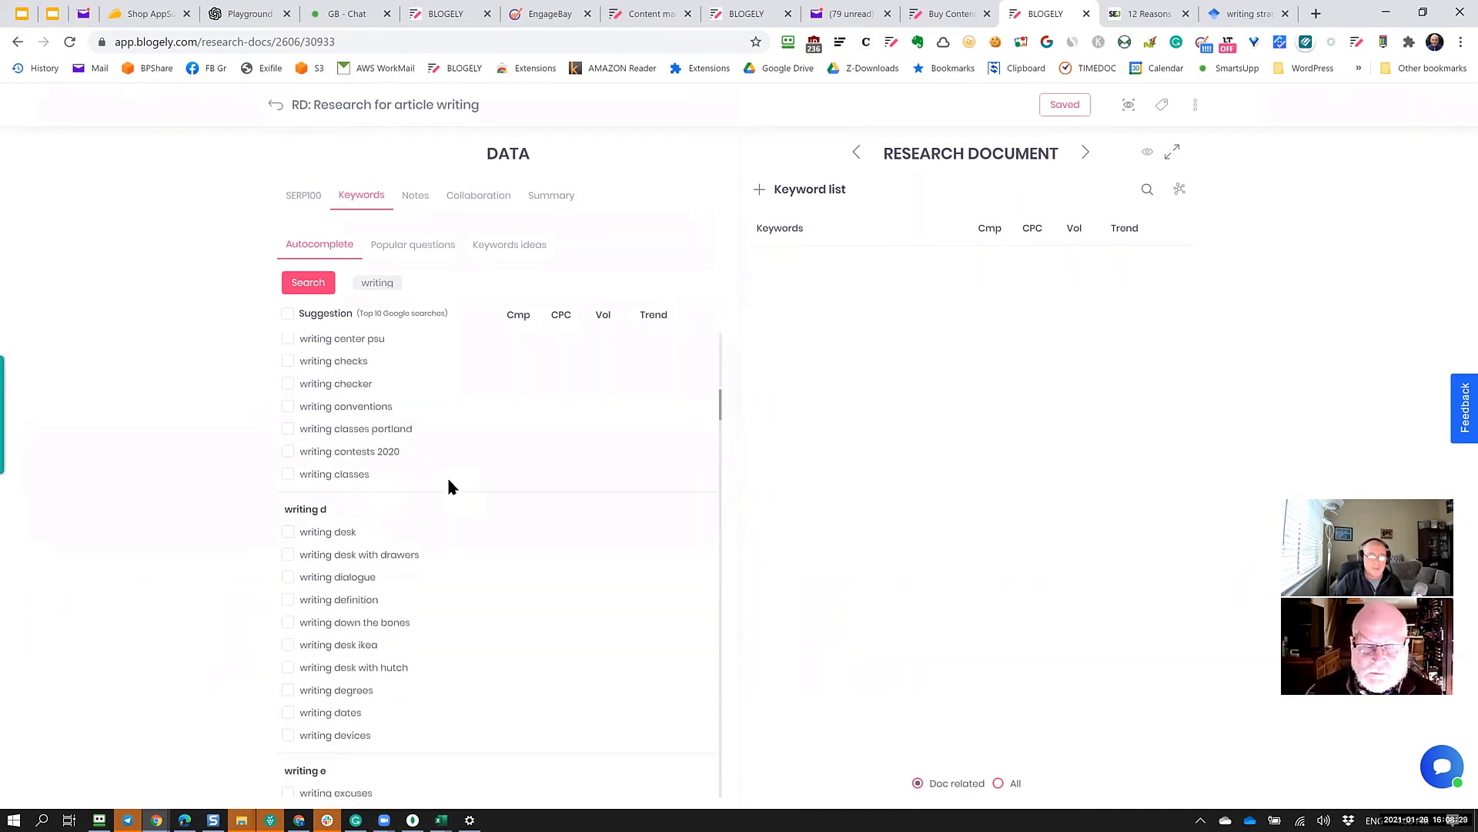
scroll(447, 474, up, 10)
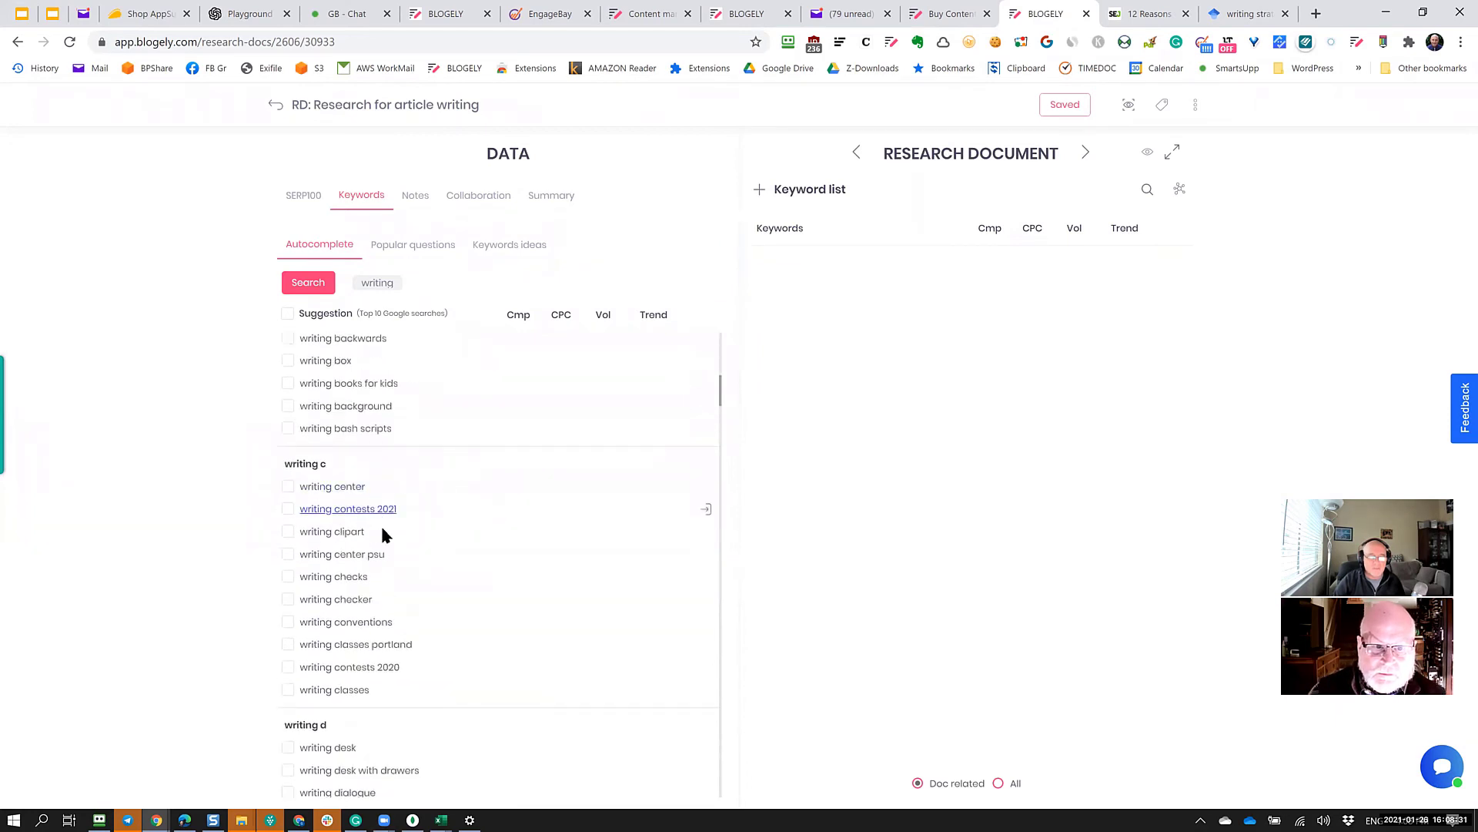
scroll(451, 509, up, 5)
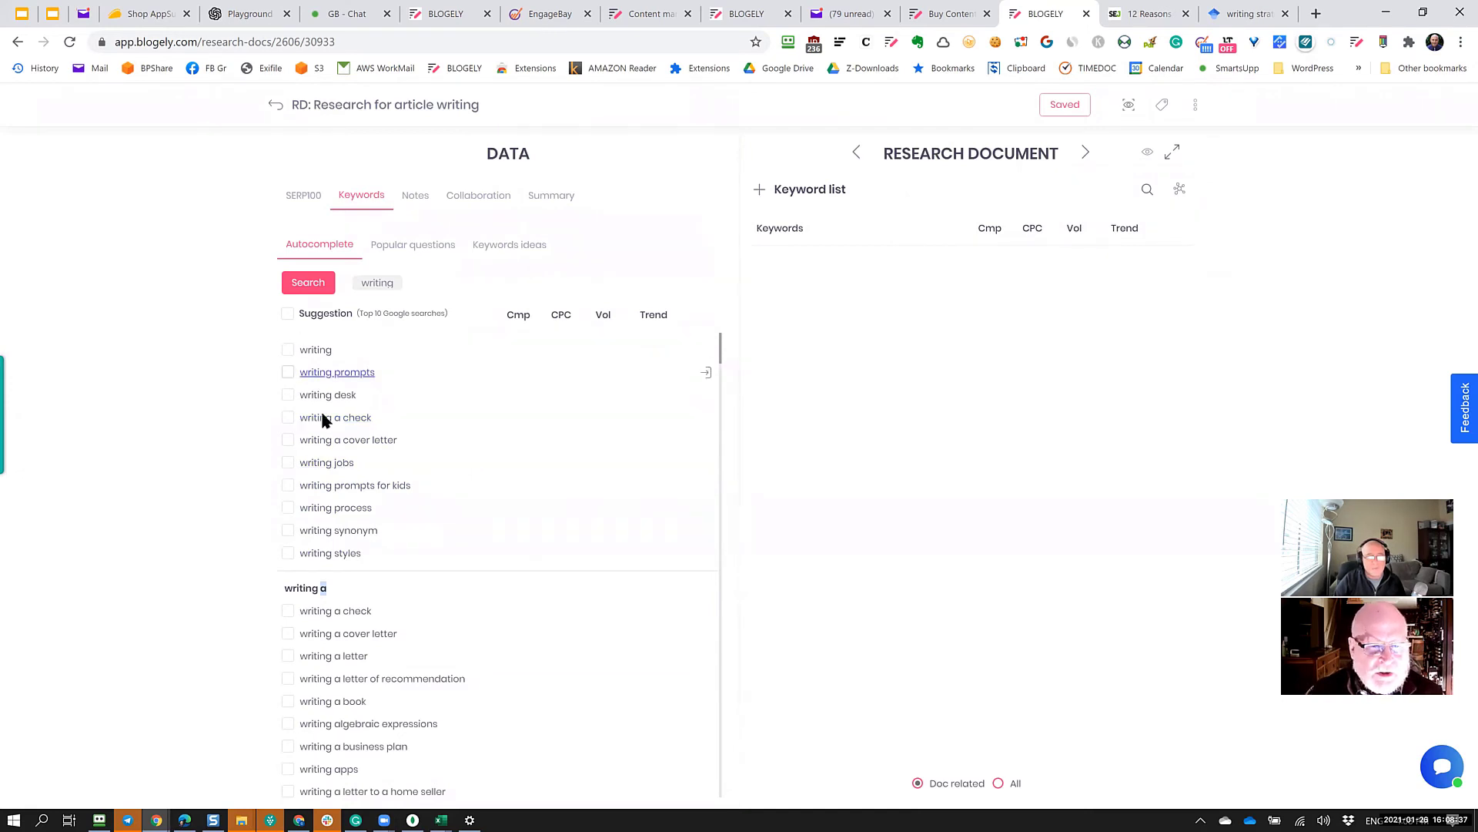
Open google.com in a new browser tab, enter "writing" without searching, and compare its predictions with the Blogely suggestions.
click(1317, 15)
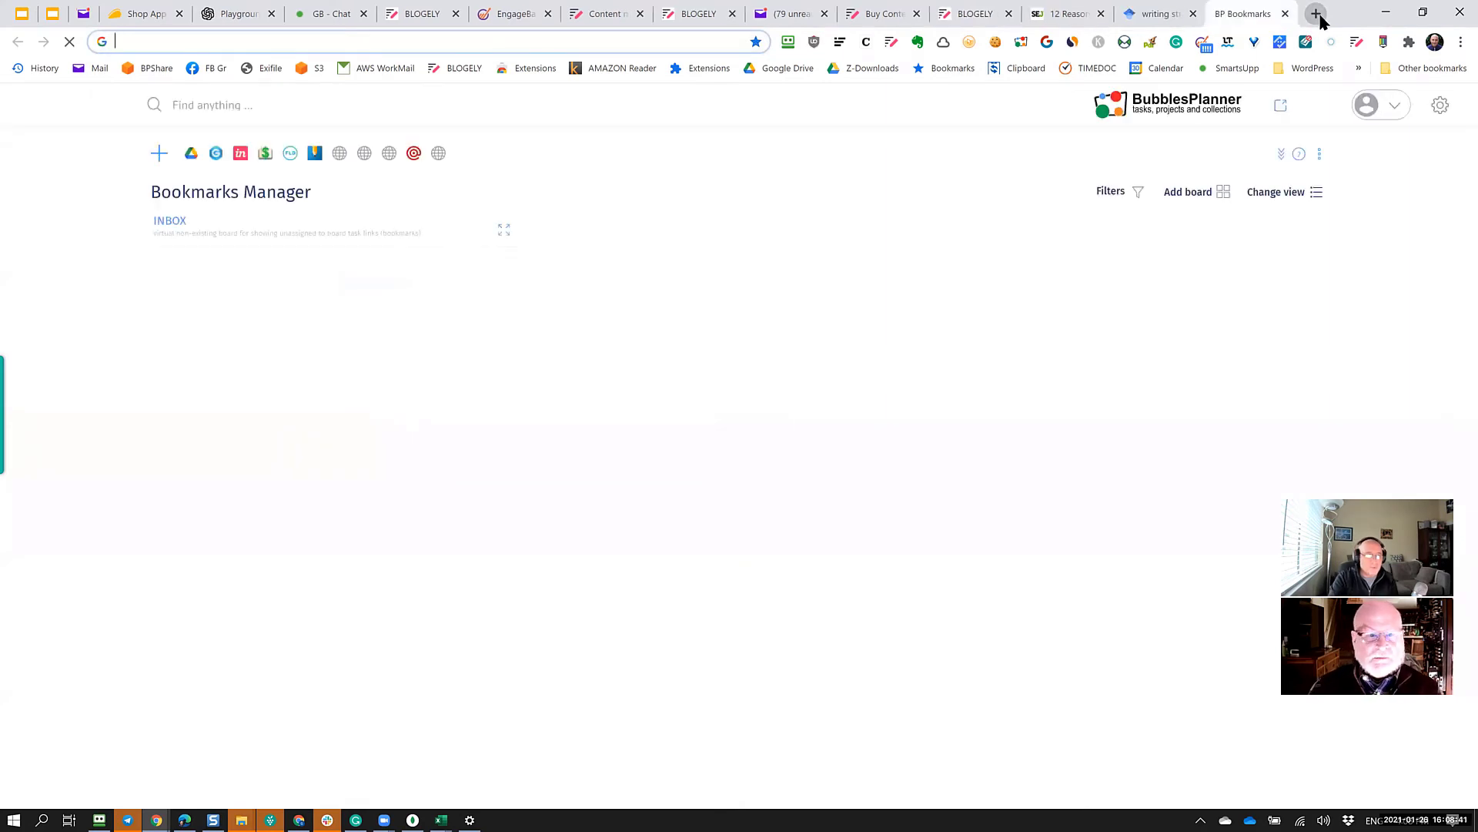
text(google.com)
key(Return)
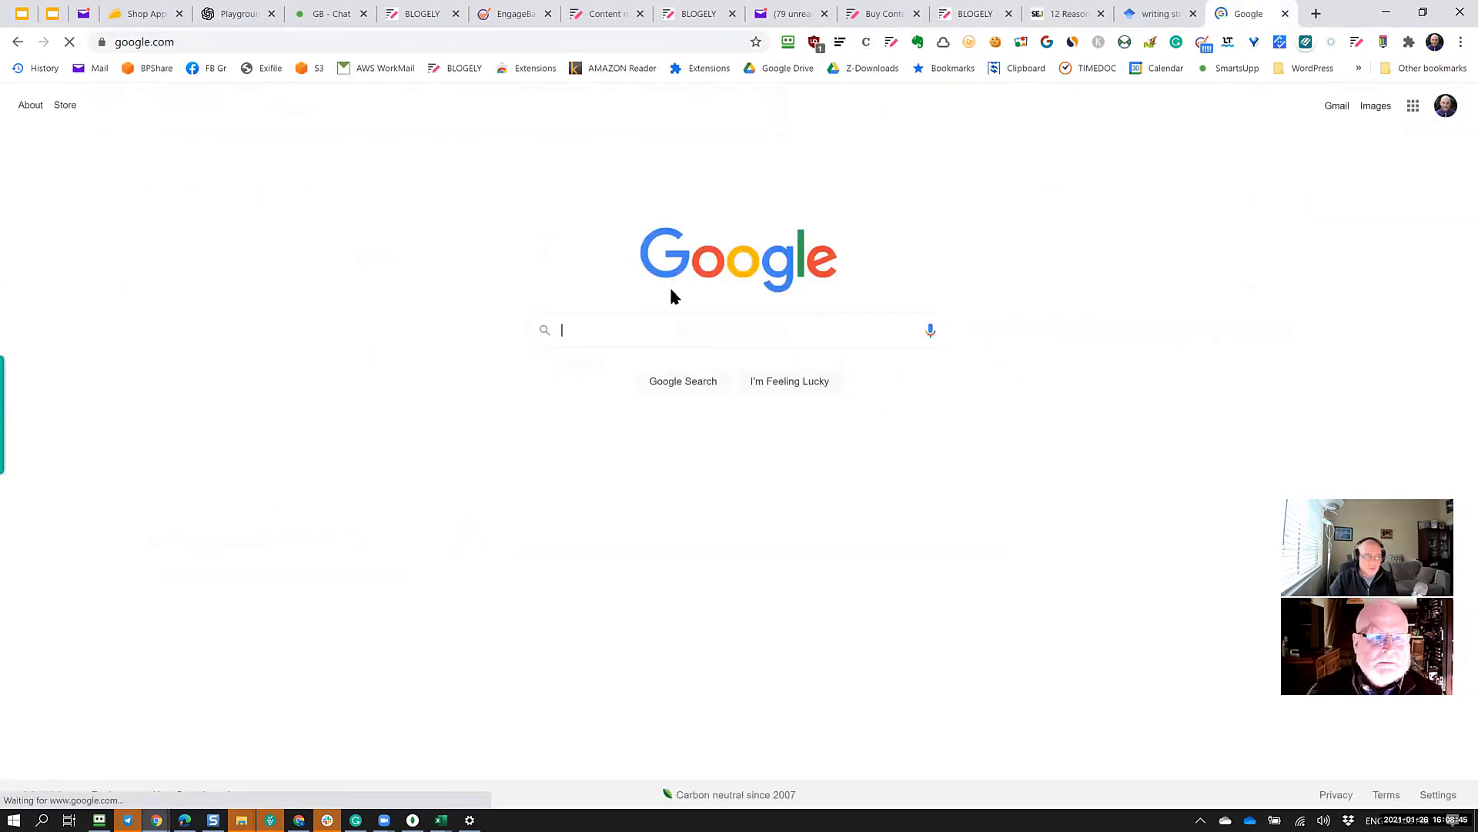
text(writing)
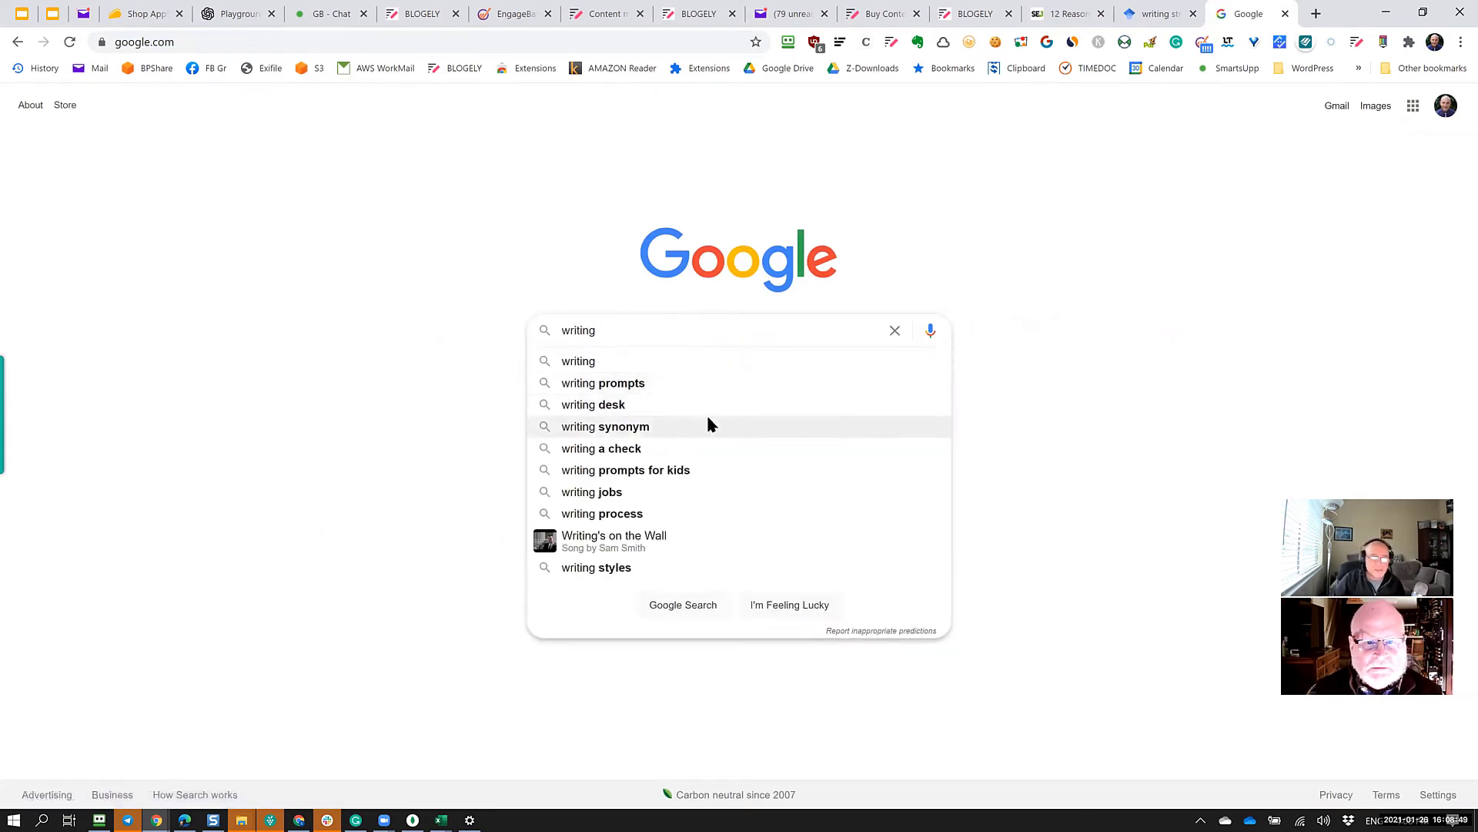
click(974, 14)
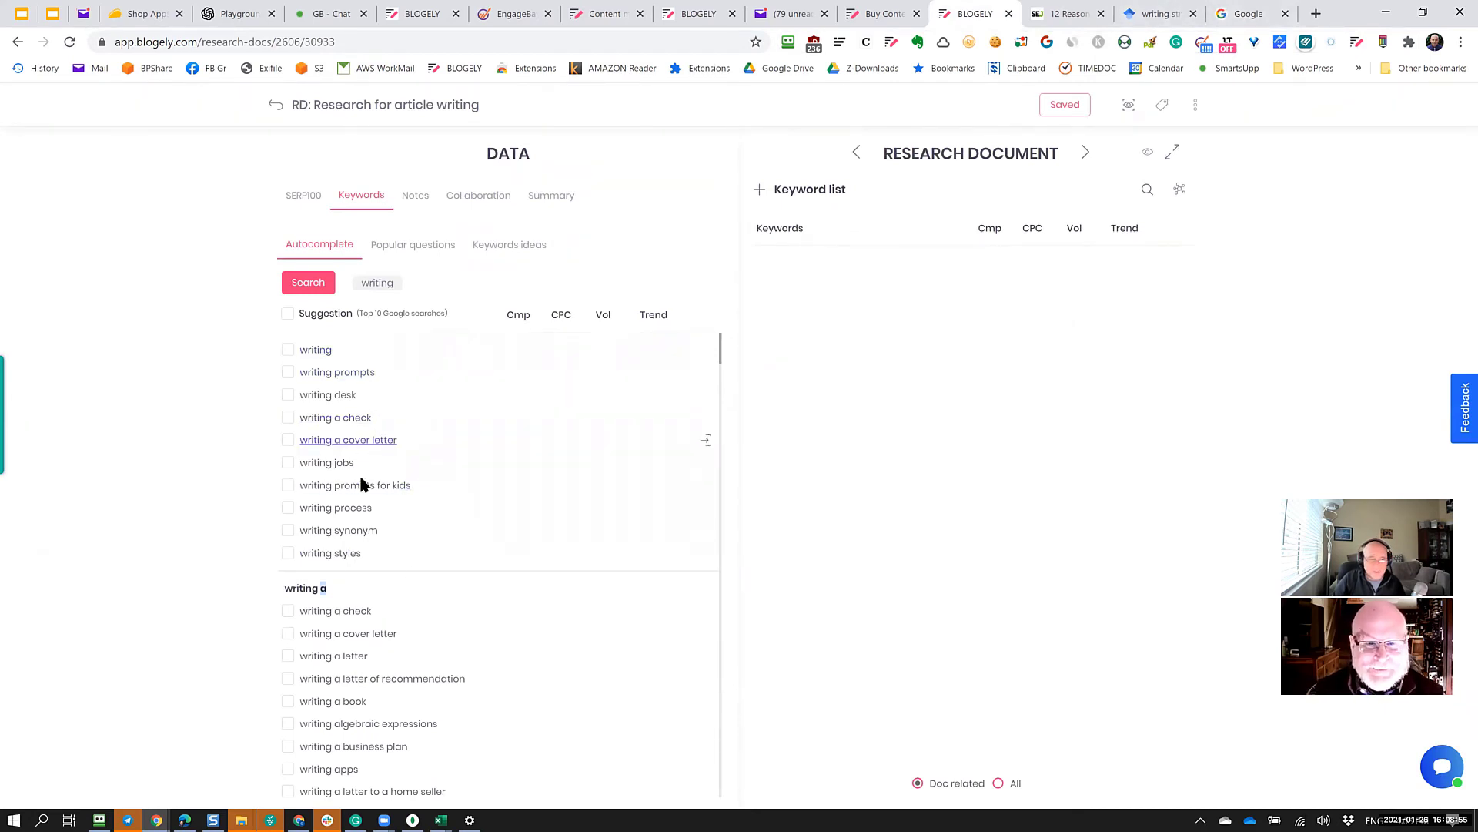
click(1248, 14)
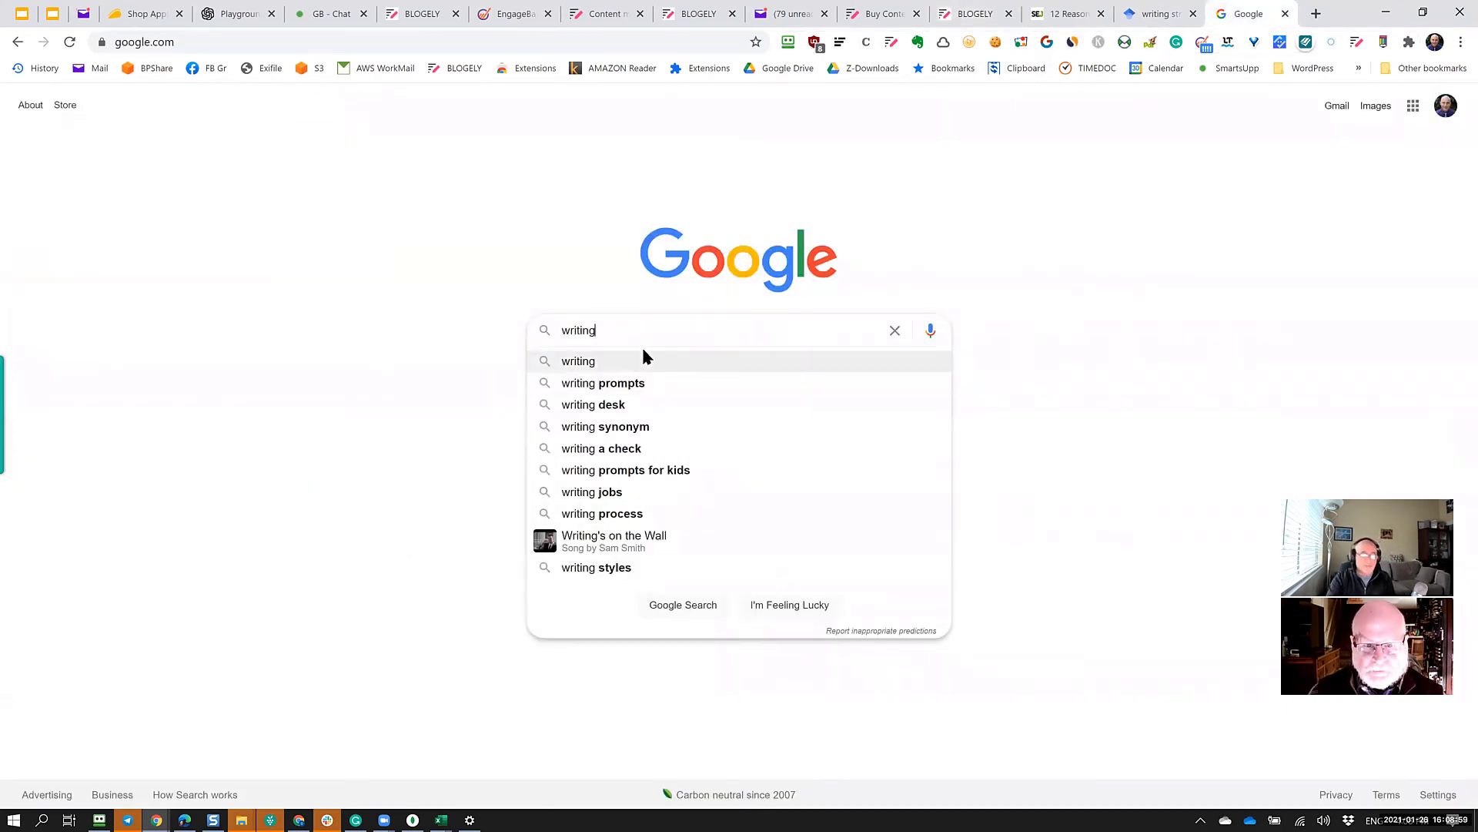
Check Google's predictions for "writing a", "writing b" and "a writing".
text(a)
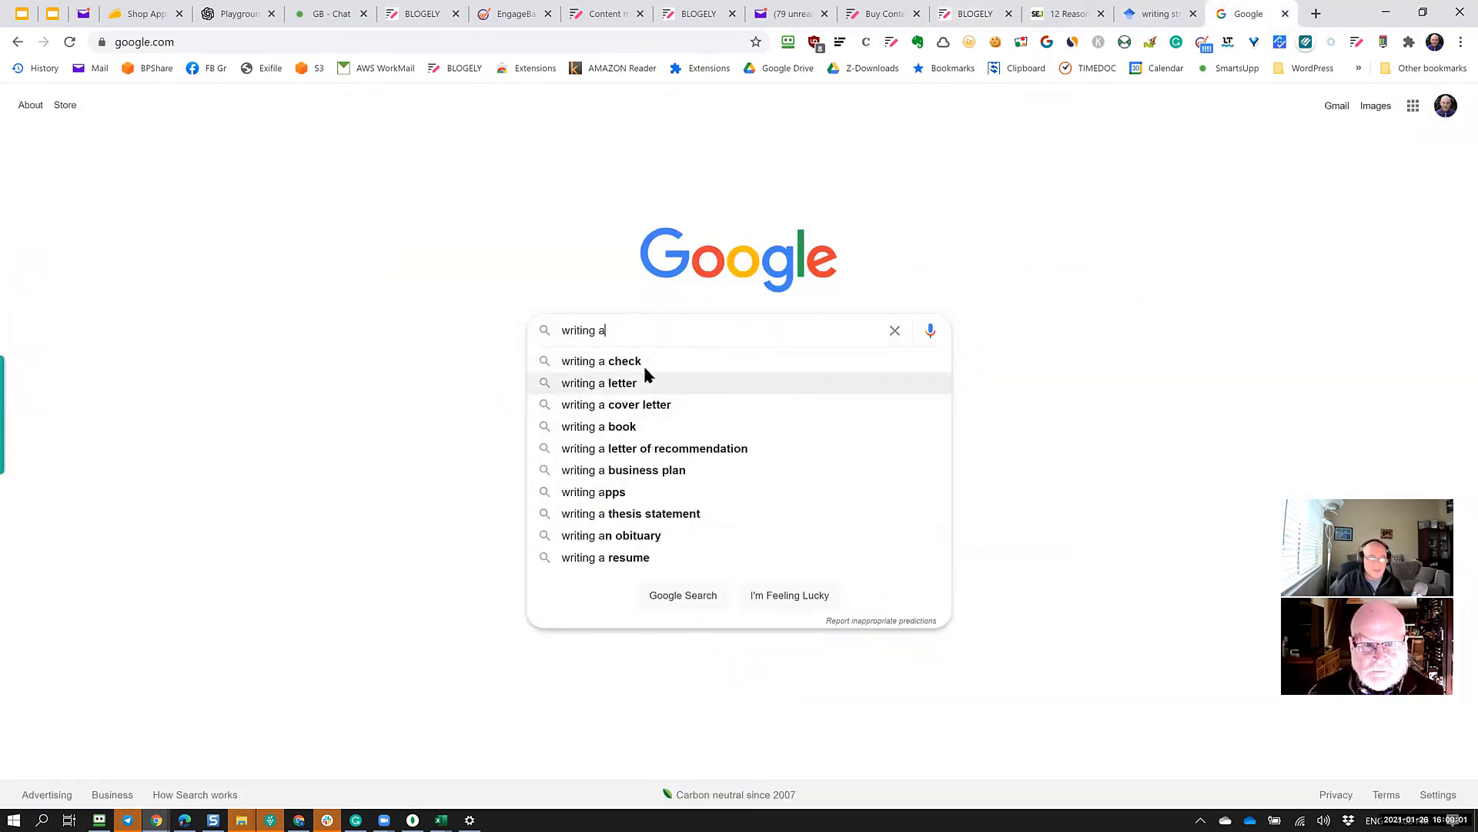
key(BackSpace)
text(b)
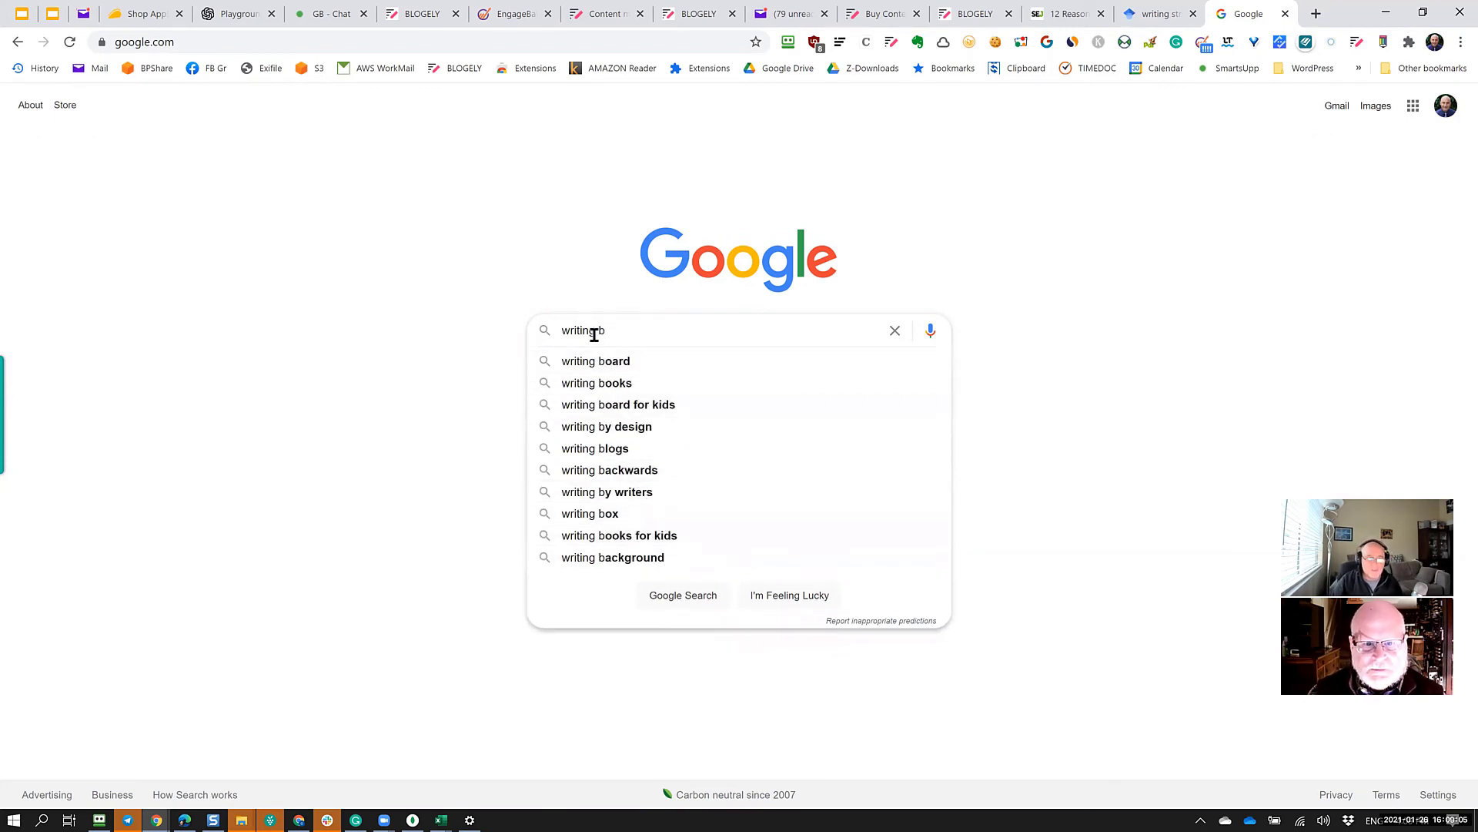
drag(594, 333, 647, 326)
key(BackSpace)
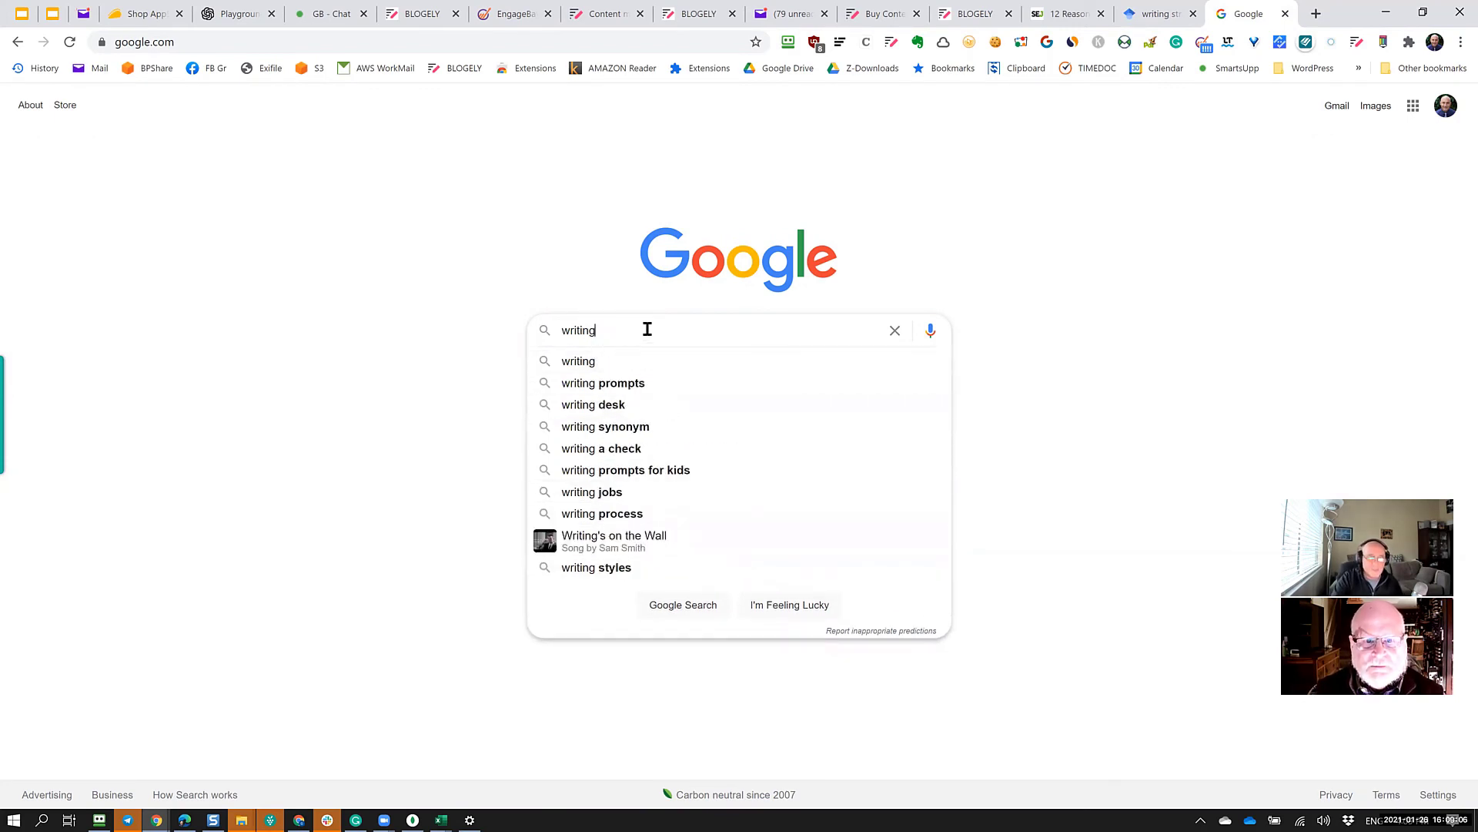
click(562, 331)
text(a)
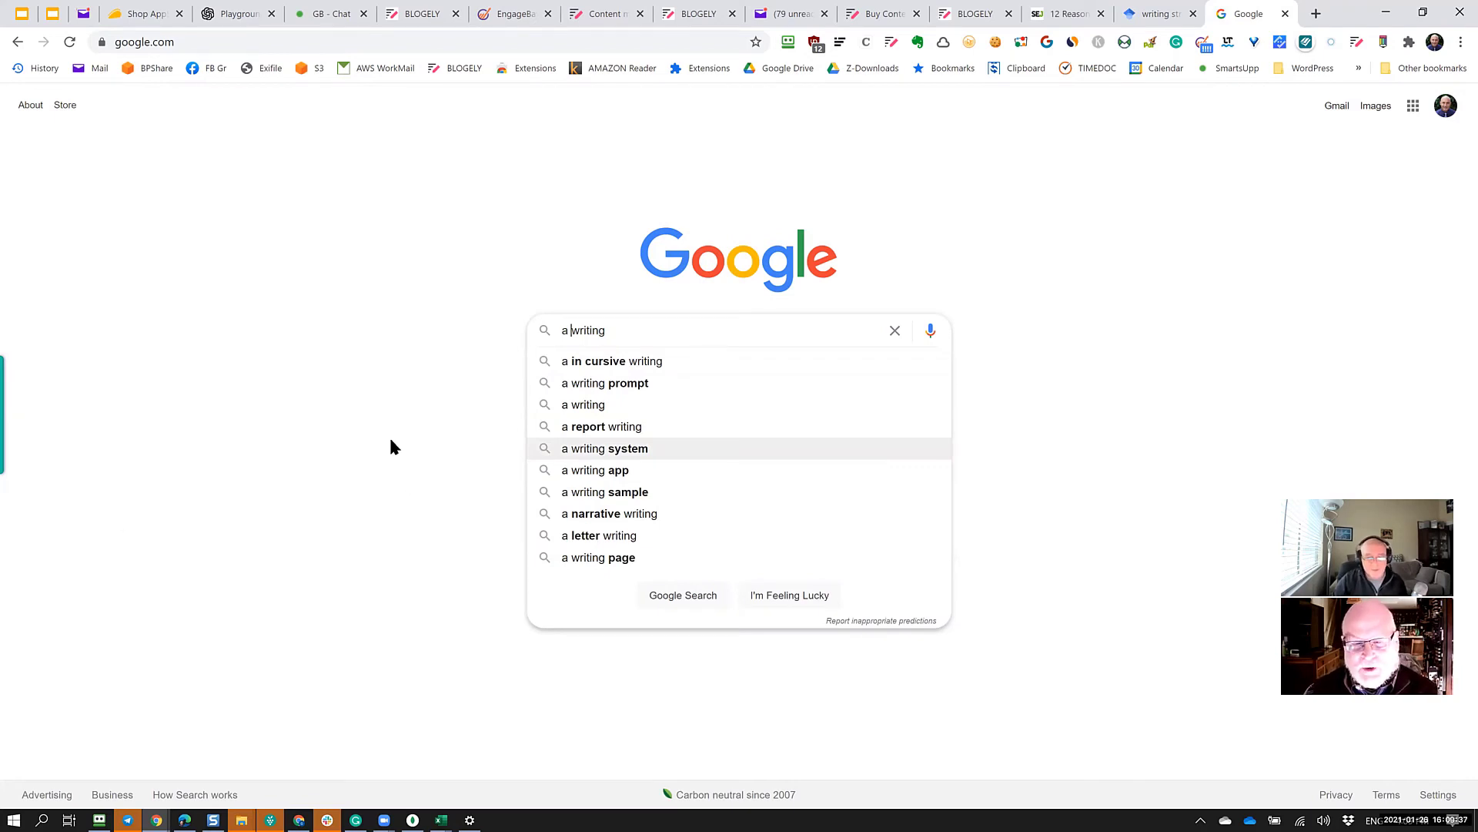
Return to the Blogely research document and look through the lettered suggestion groups for "writing" again.
key(ctrl+shift+Tab)
key(ctrl+shift+Tab)
key(ctrl+shift+Tab)
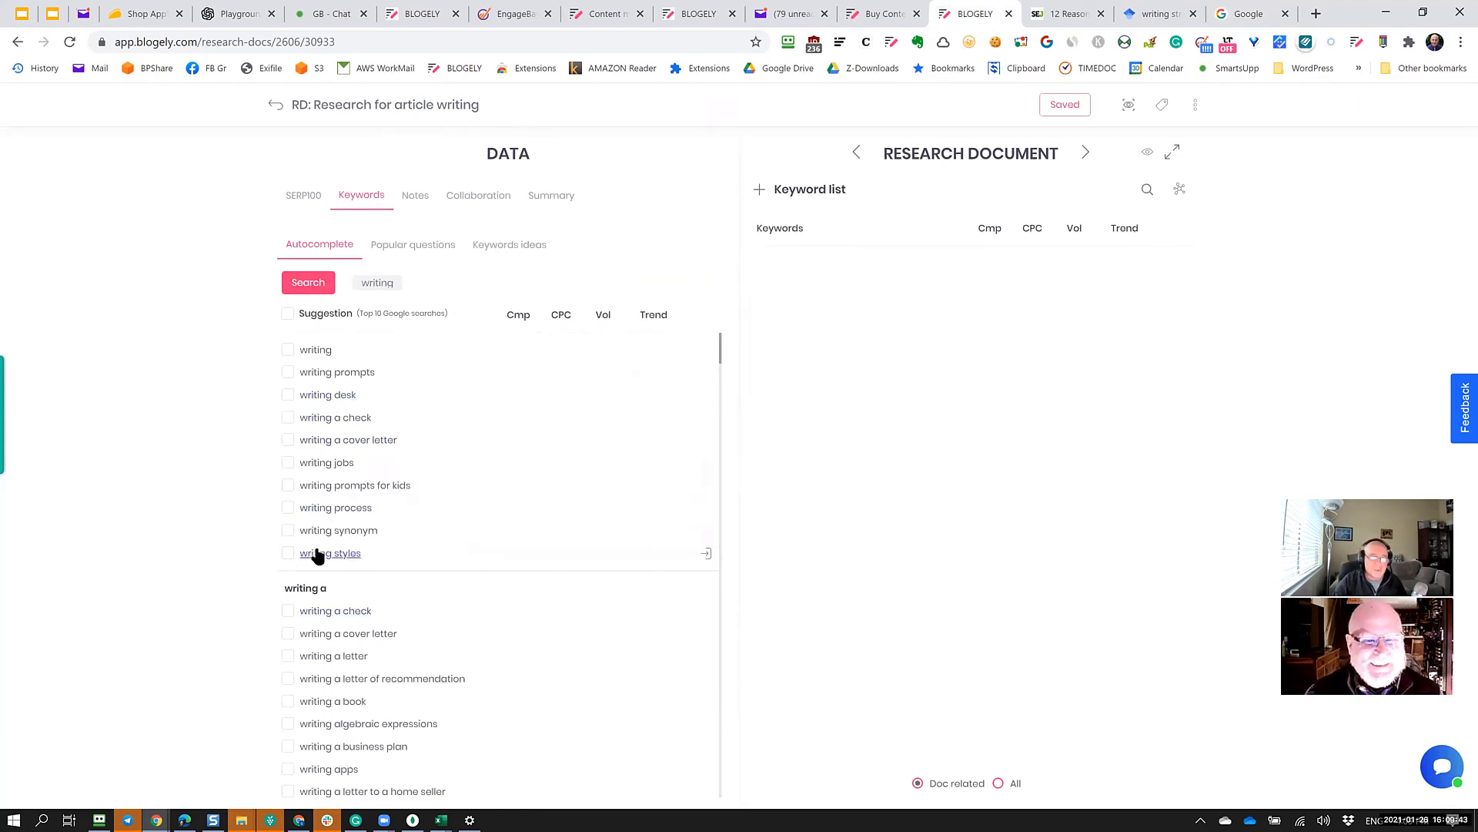
scroll(317, 554, down, 5)
scroll(317, 556, down, 6)
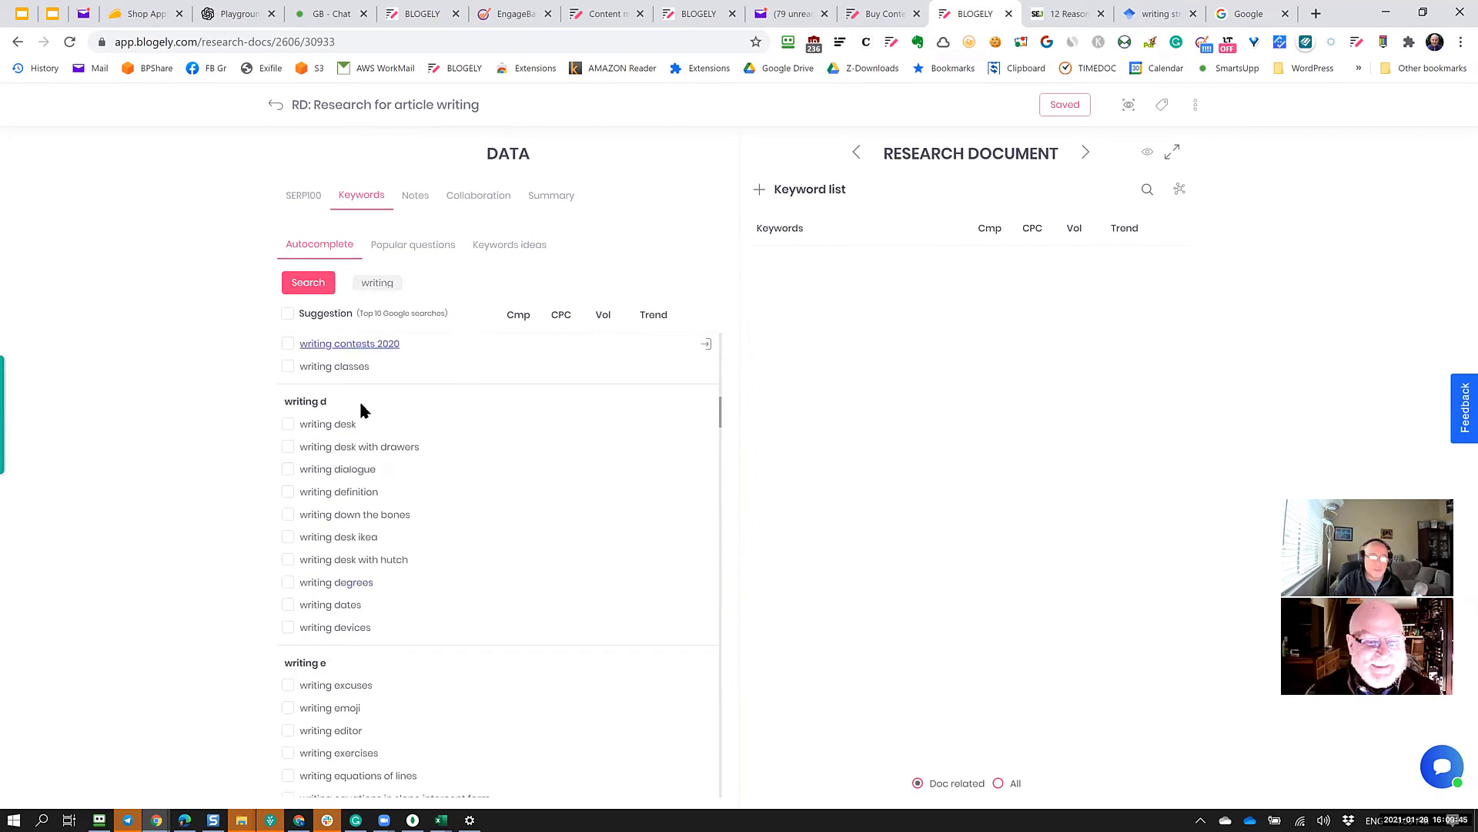
scroll(389, 586, down, 5)
scroll(381, 559, up, 15)
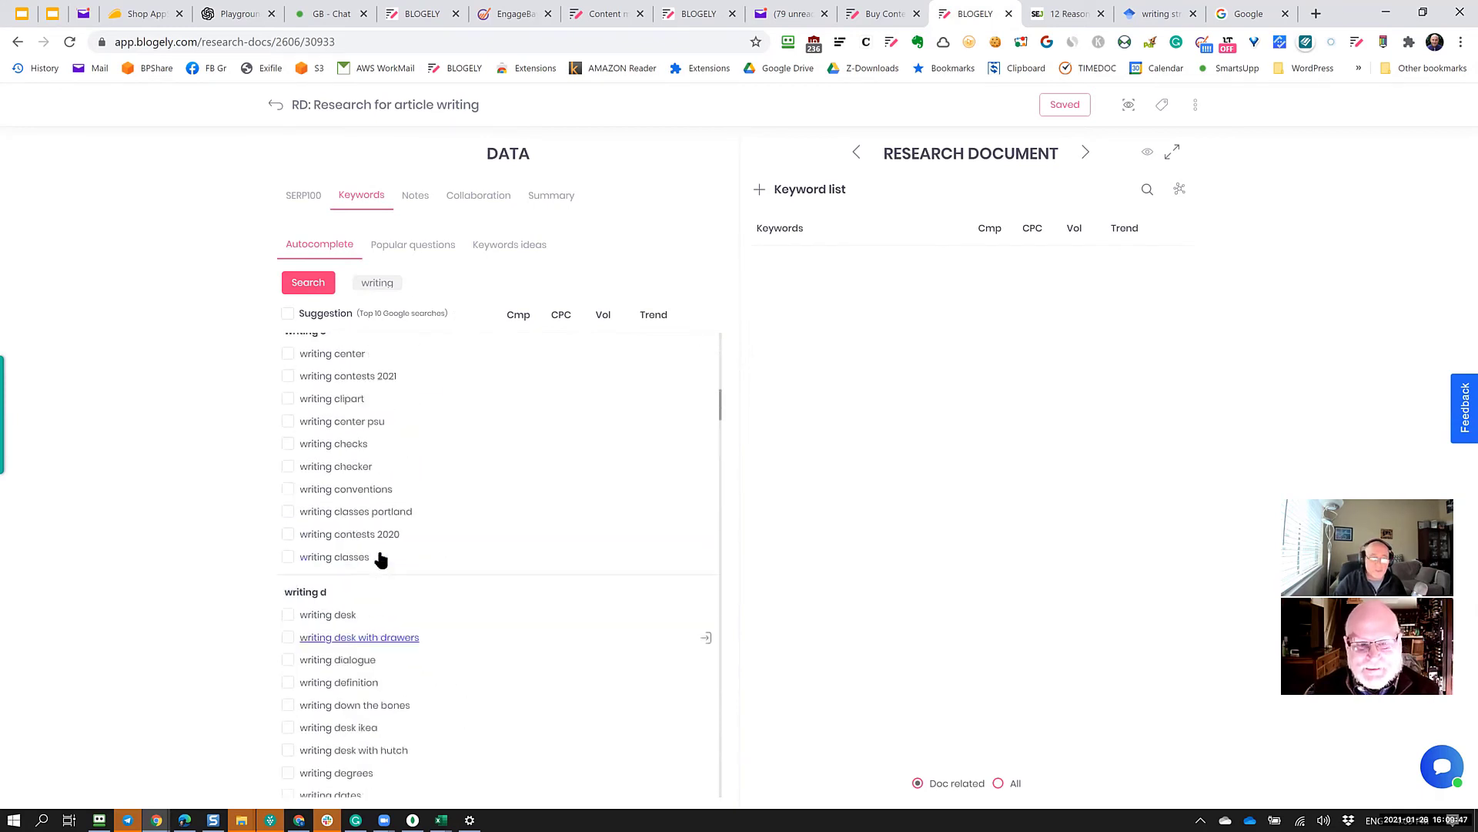
scroll(378, 545, up, 1)
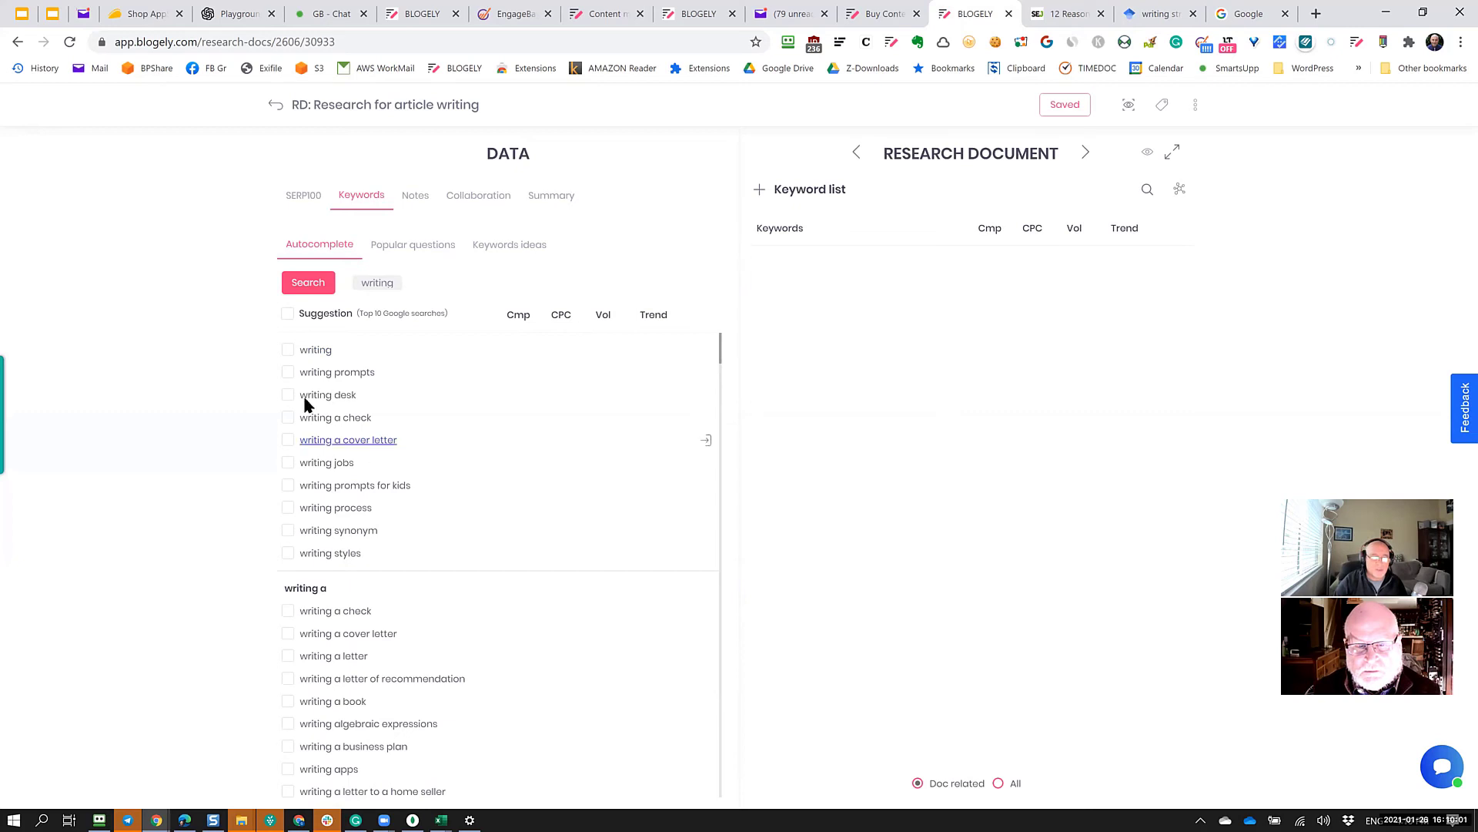
Select the suggestions "writing prompts", "writing a check", "writing jobs" and "writing process".
click(288, 373)
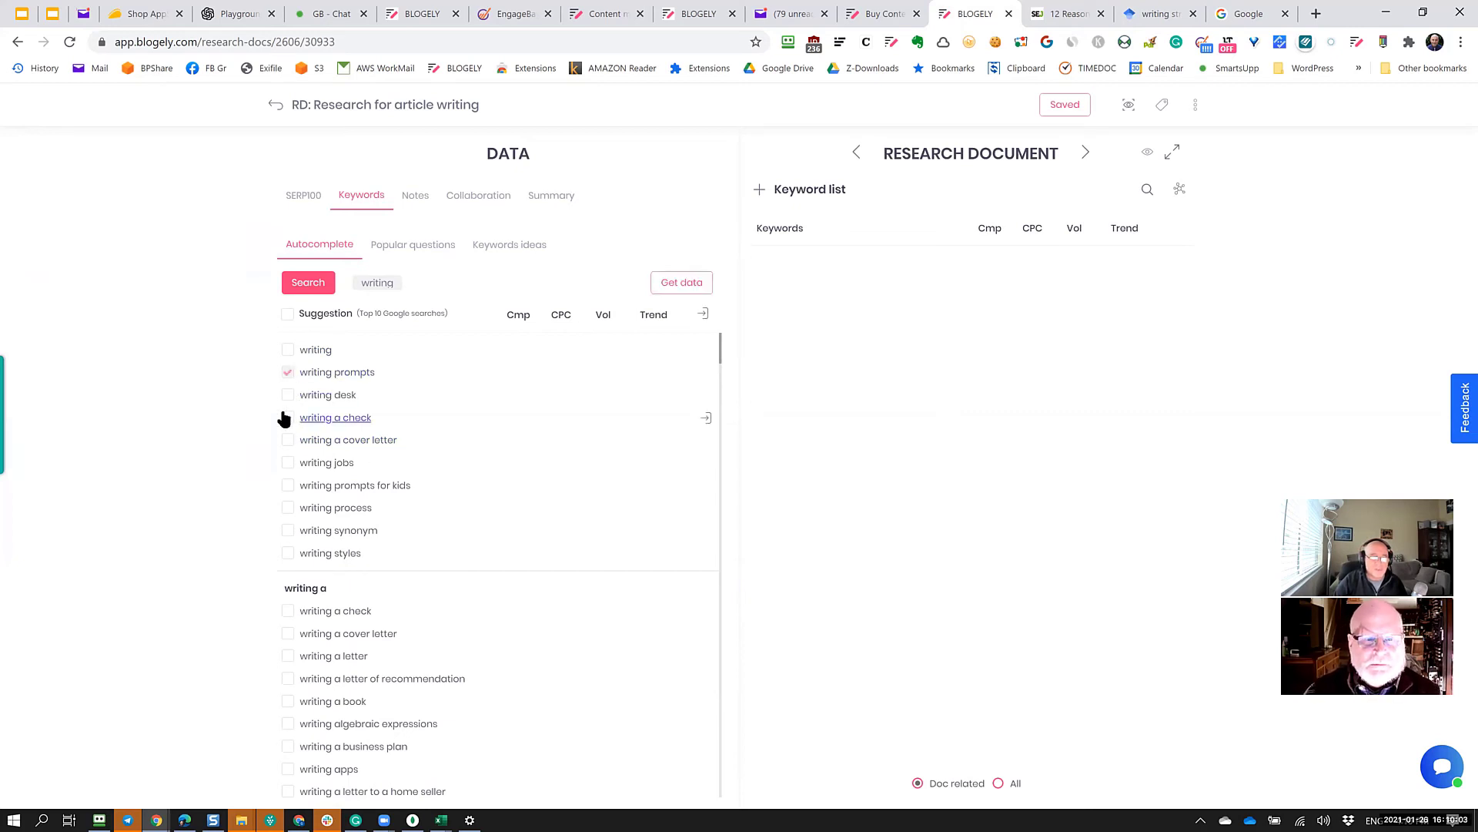
click(288, 417)
click(288, 463)
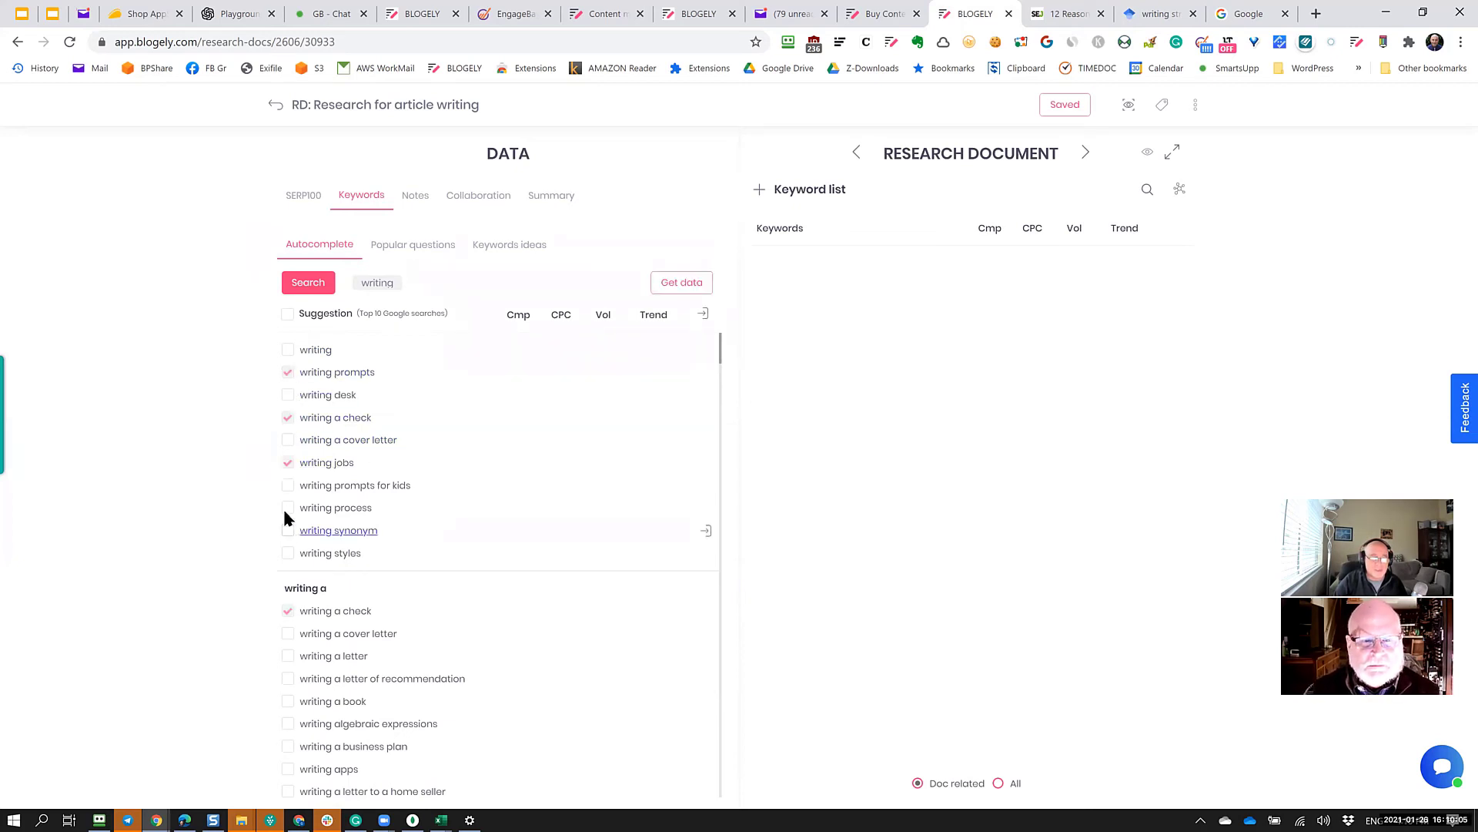
click(288, 508)
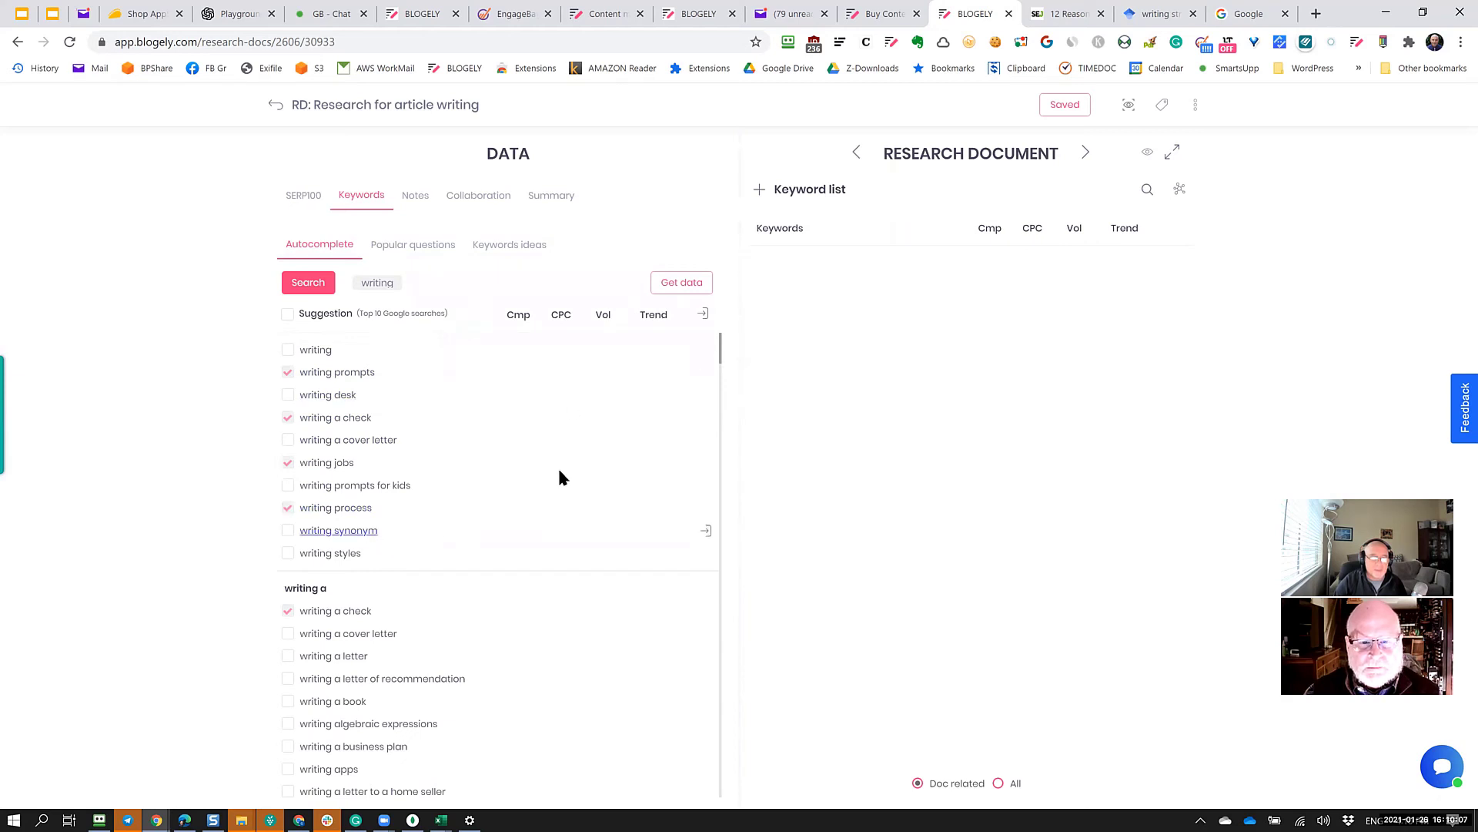
Get competition, CPC, volume and trend data for the four selected autocomplete suggestions, accepting the credit charge.
click(692, 287)
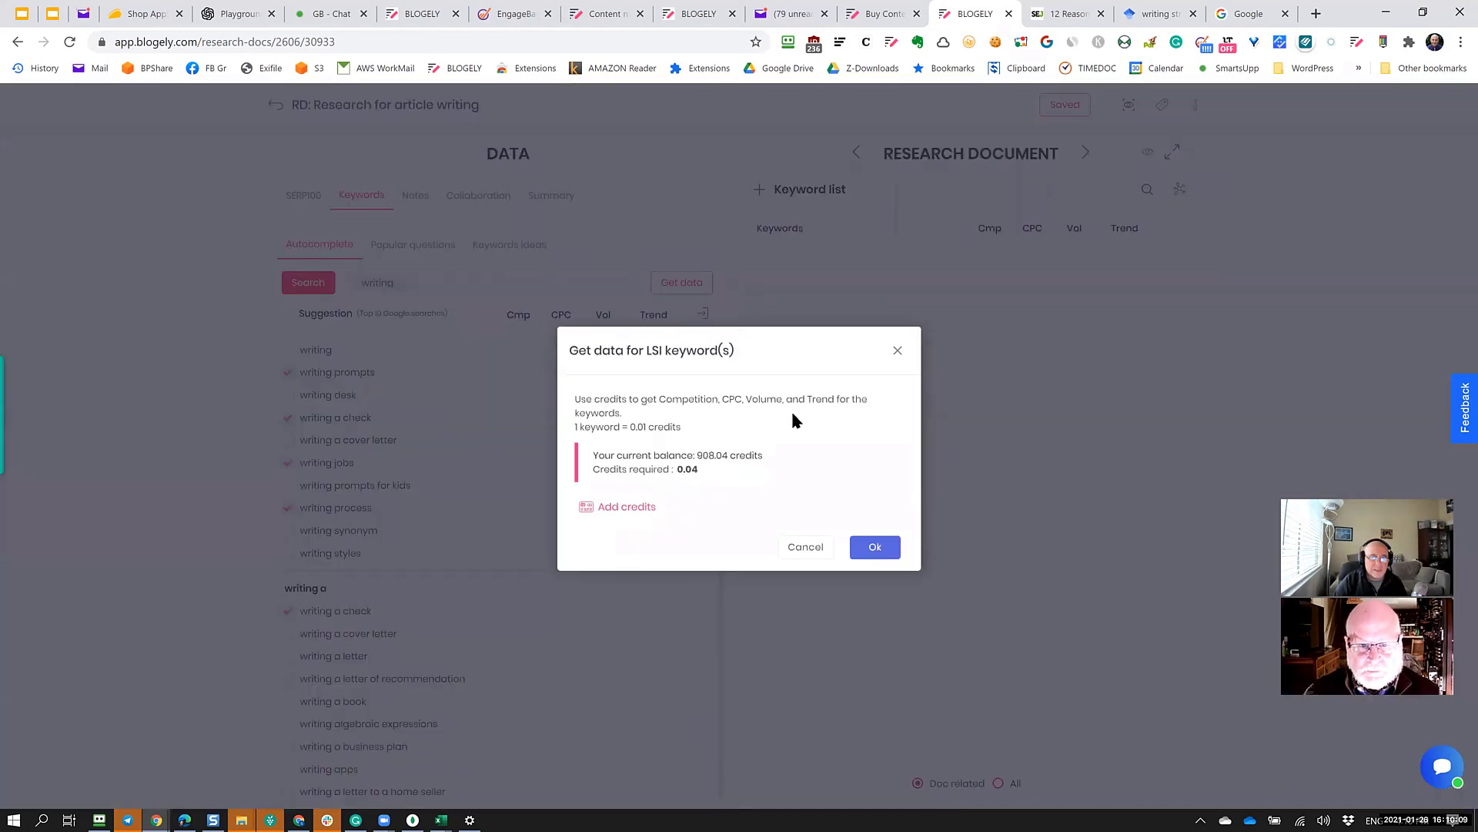
drag(701, 468, 677, 466)
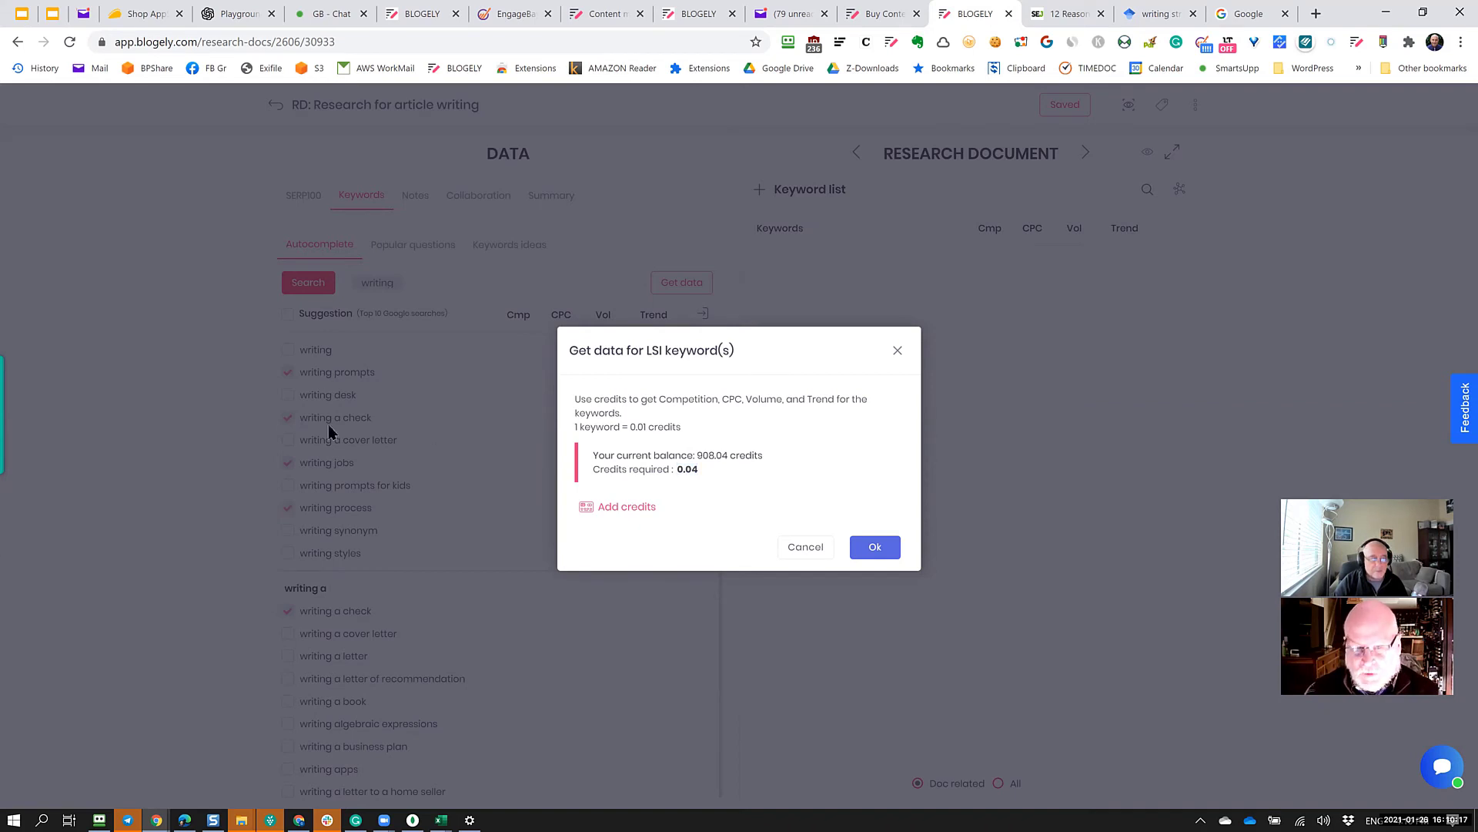
click(874, 549)
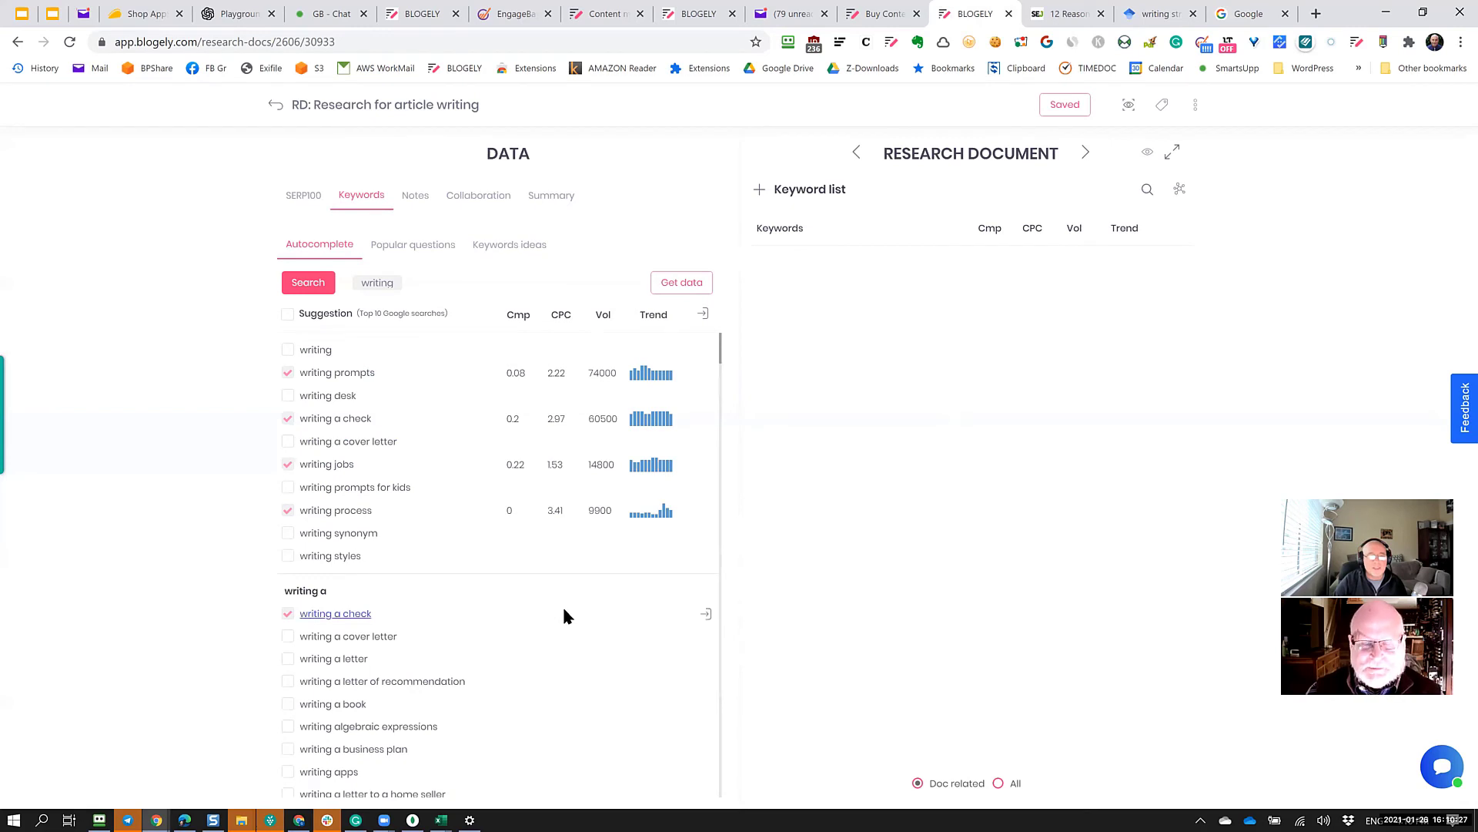
Select all autocomplete suggestions, check how many credits getting their data would require, and cancel the request.
scroll(562, 604, down, 8)
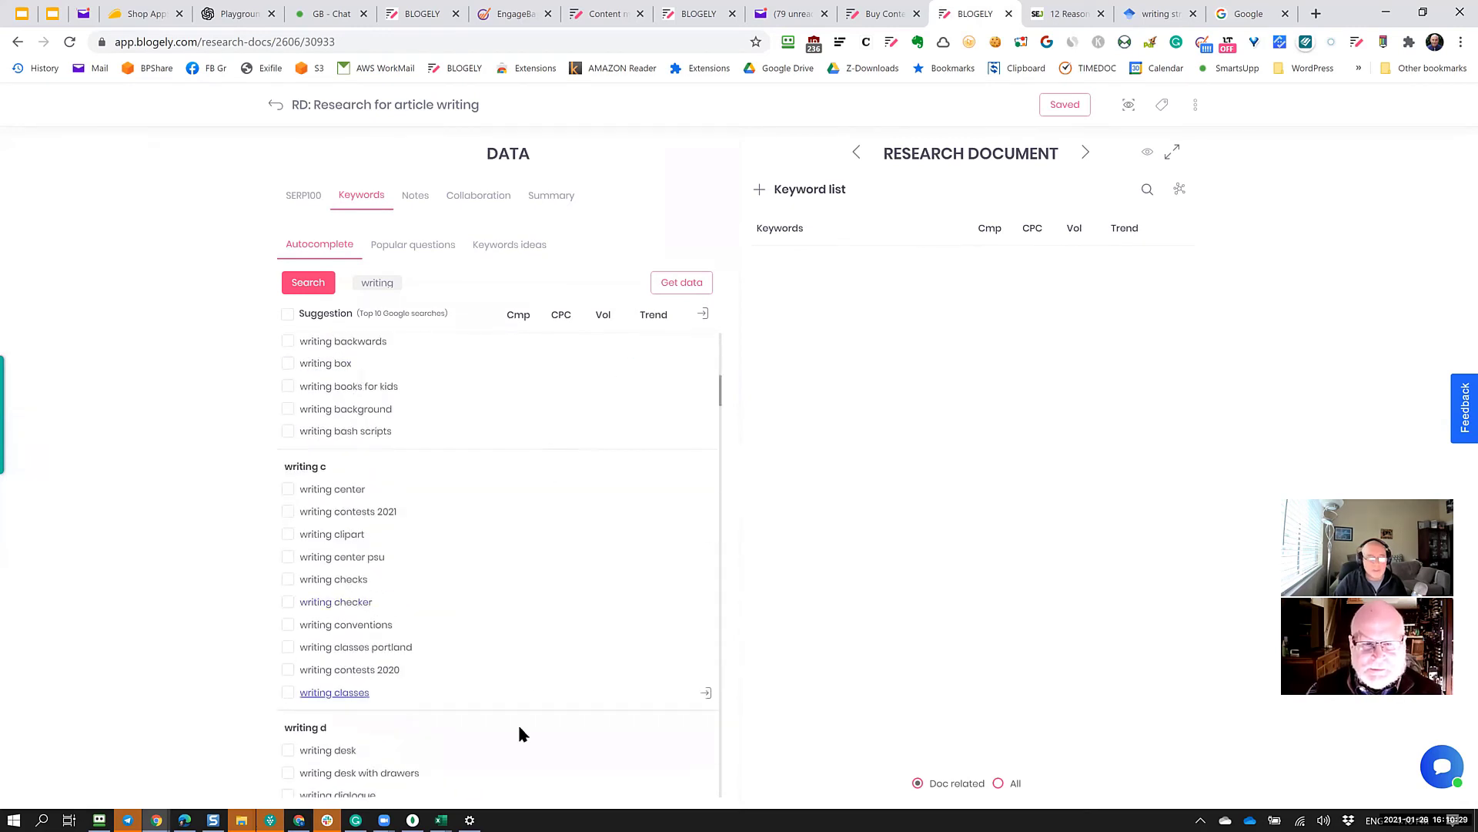
scroll(517, 732, down, 8)
scroll(517, 731, up, 20)
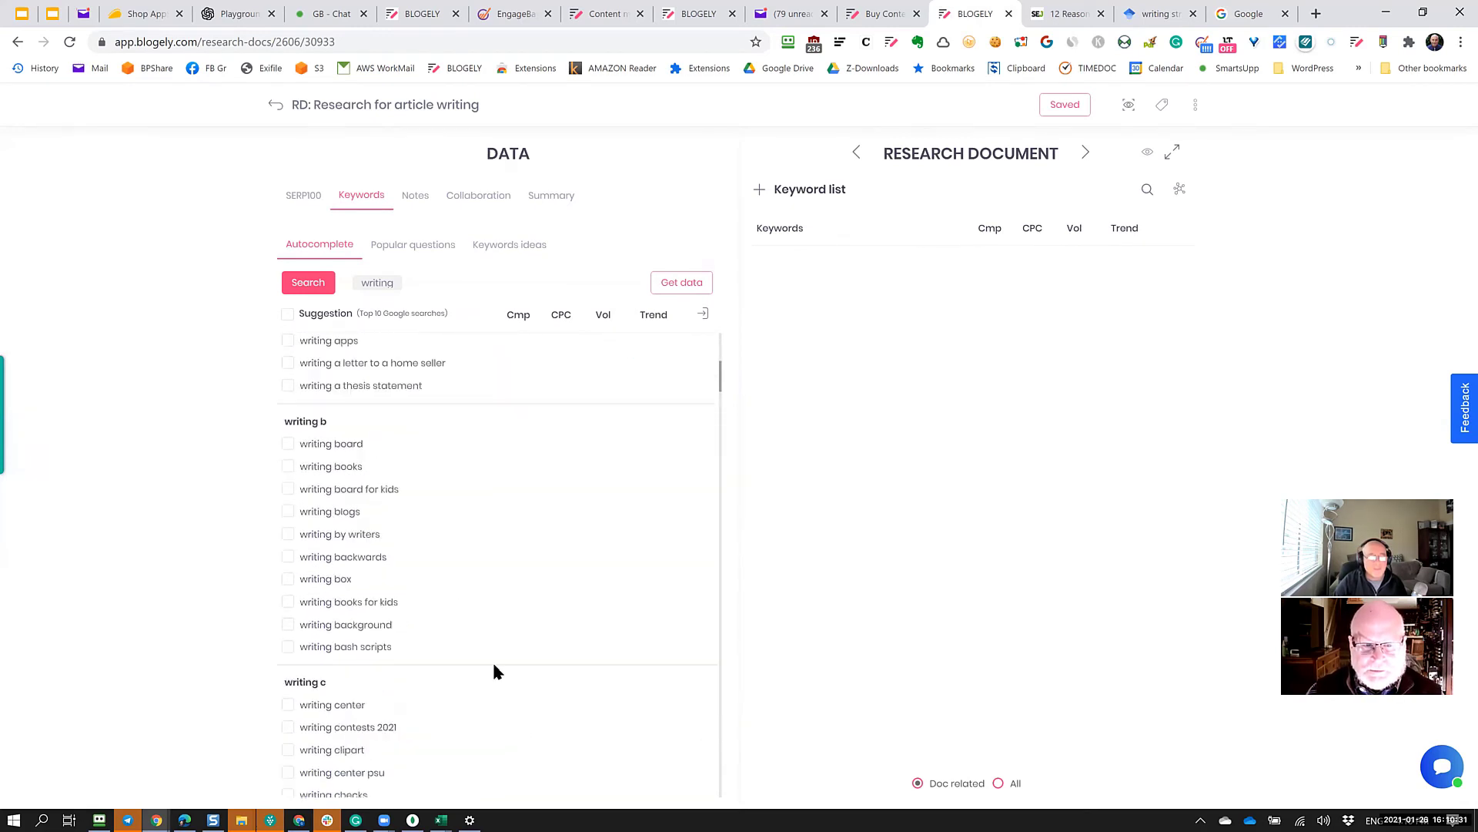
click(288, 316)
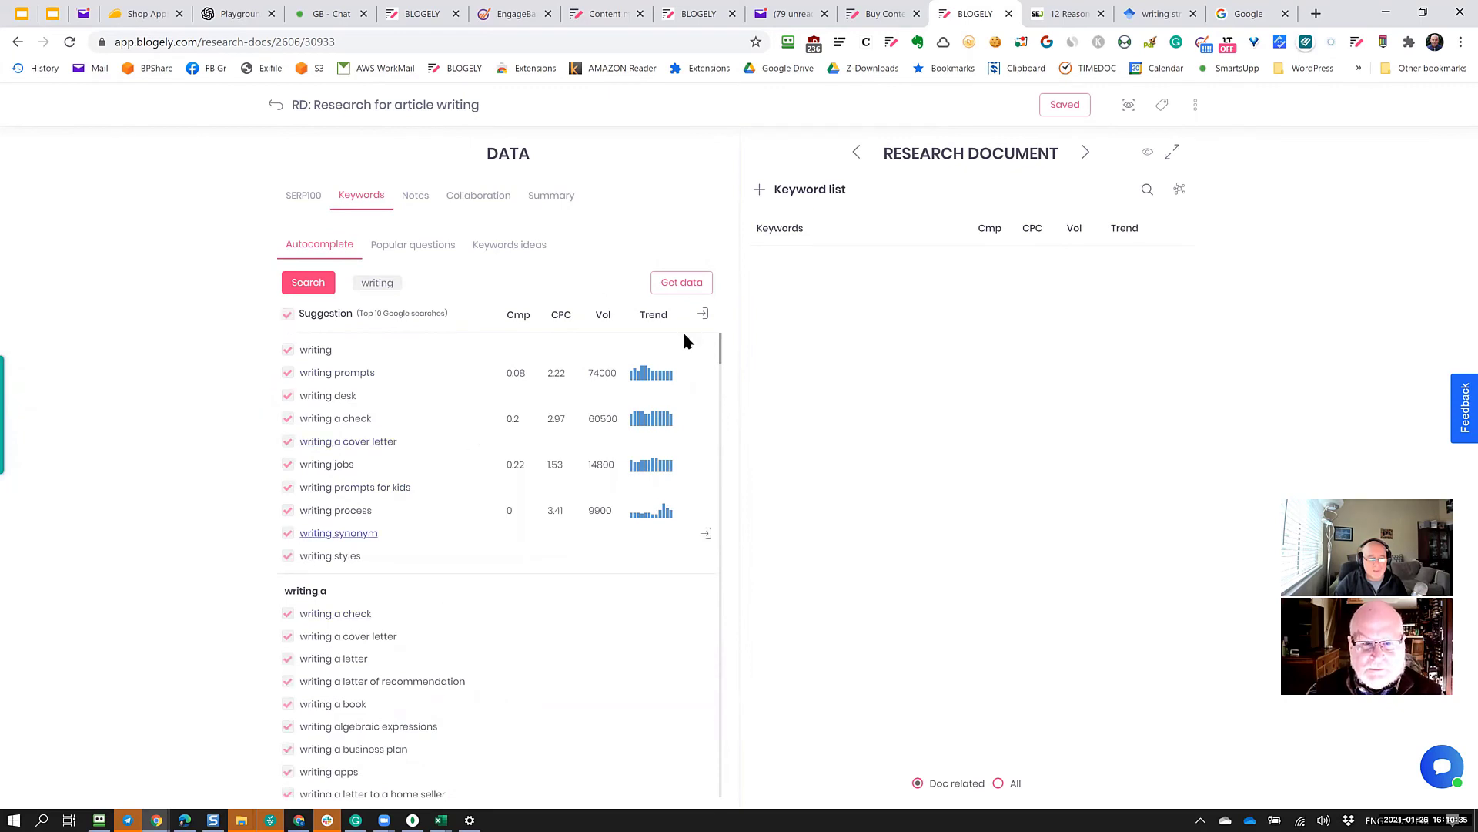
click(682, 284)
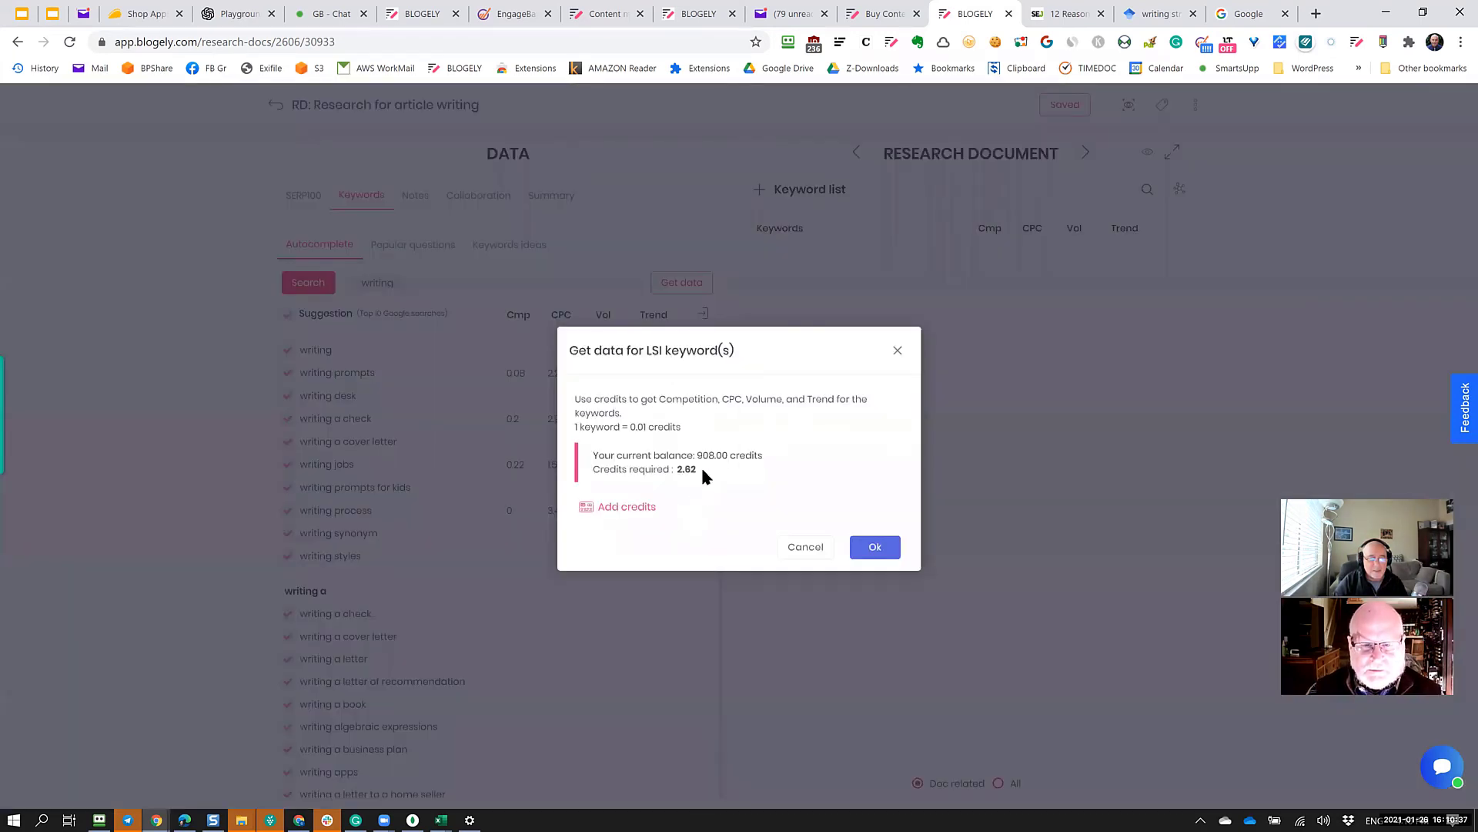
double_click(684, 469)
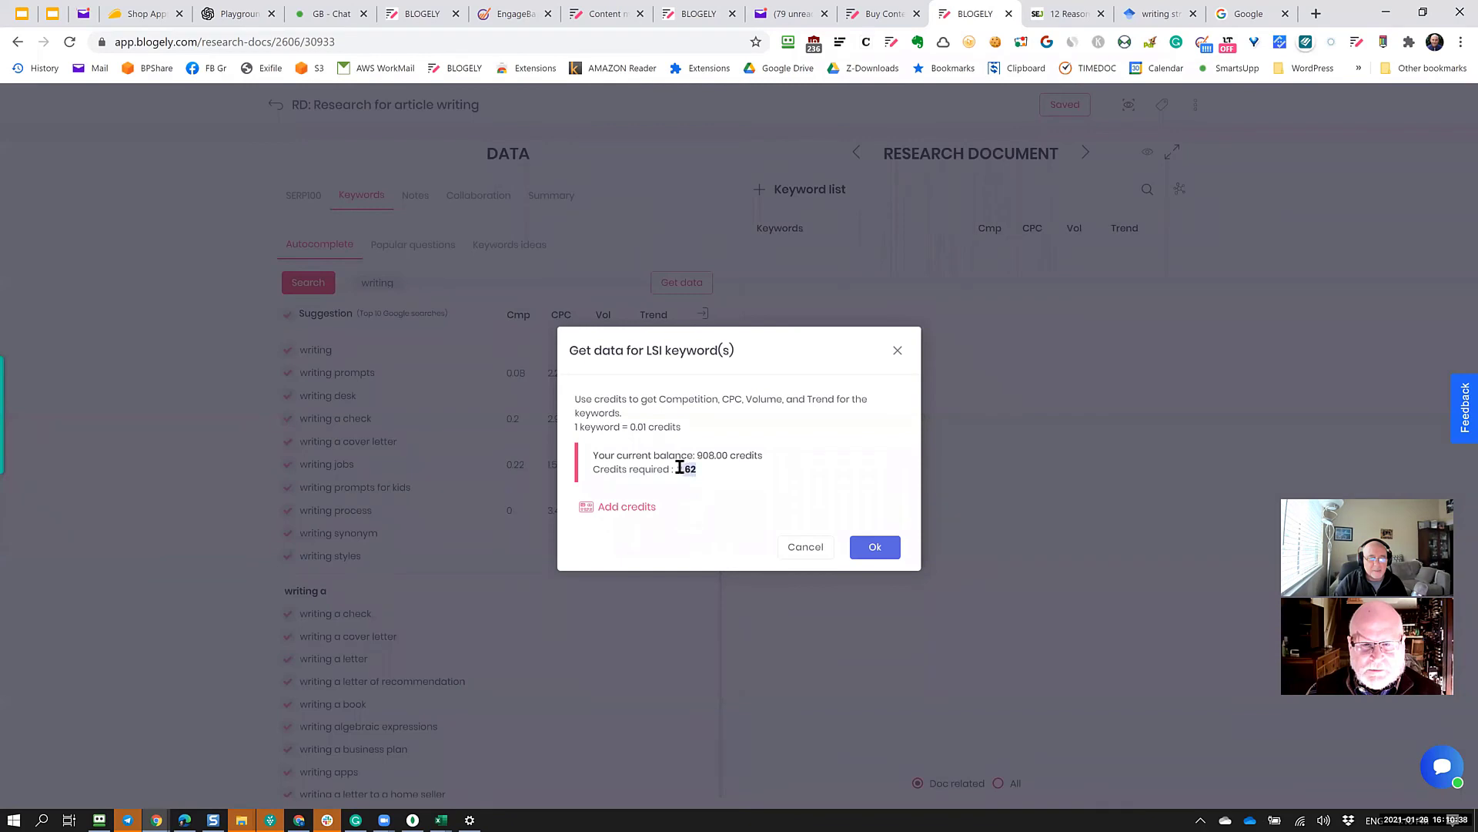
click(699, 522)
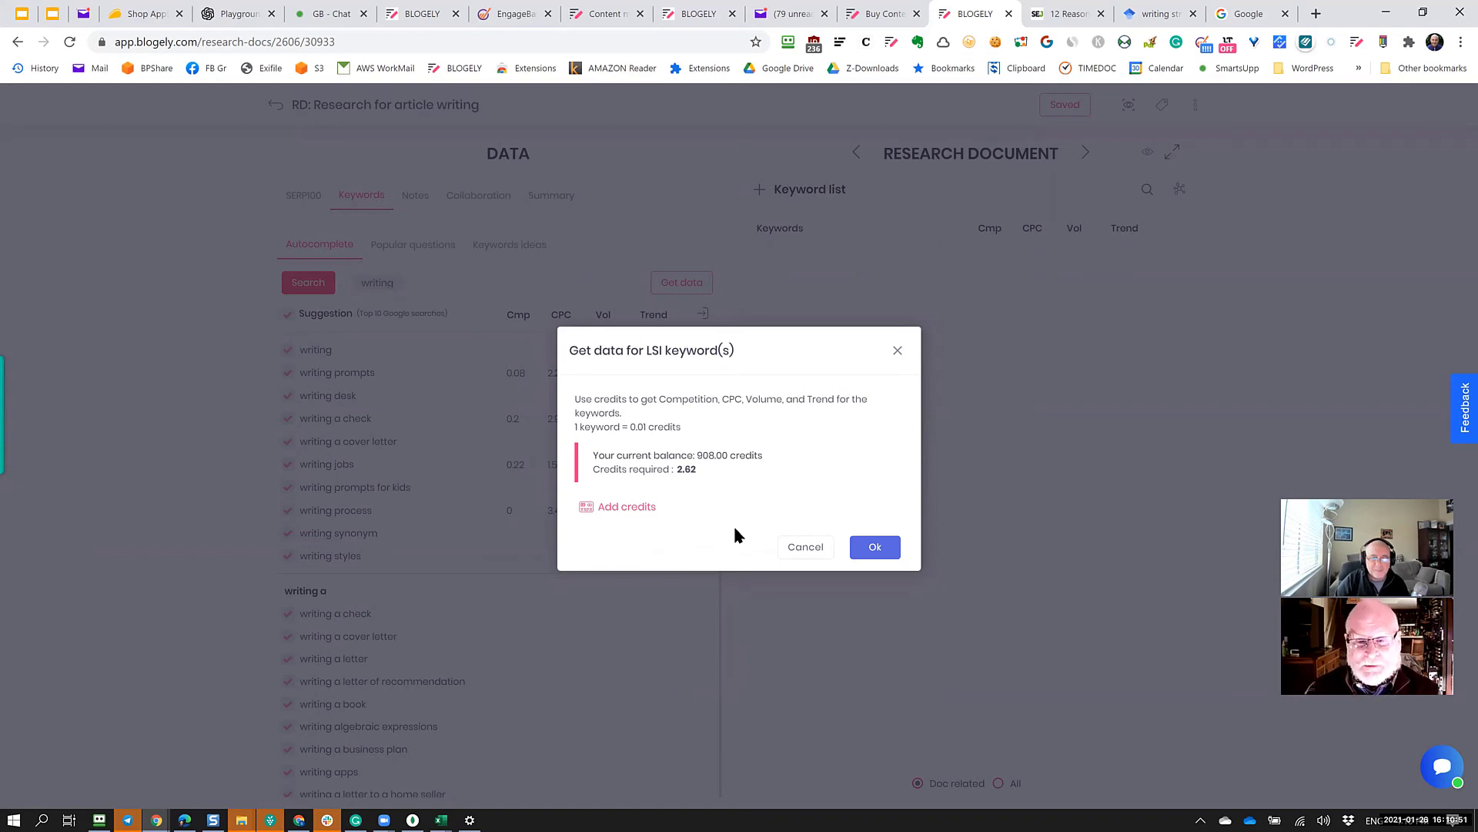
click(808, 550)
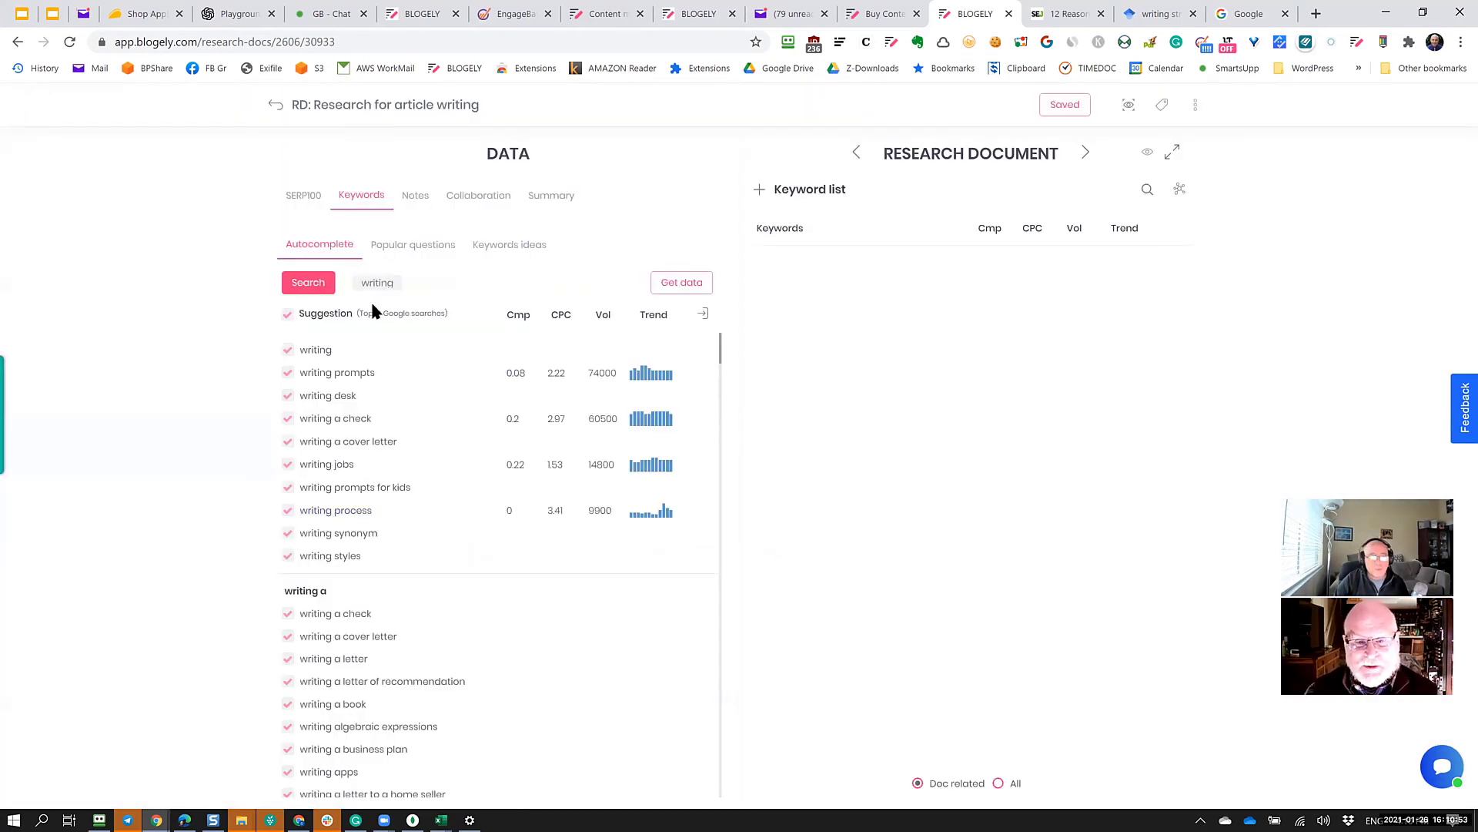
Look through the lettered suggestion groups and clear the selection of all suggestions.
scroll(396, 515, down, 20)
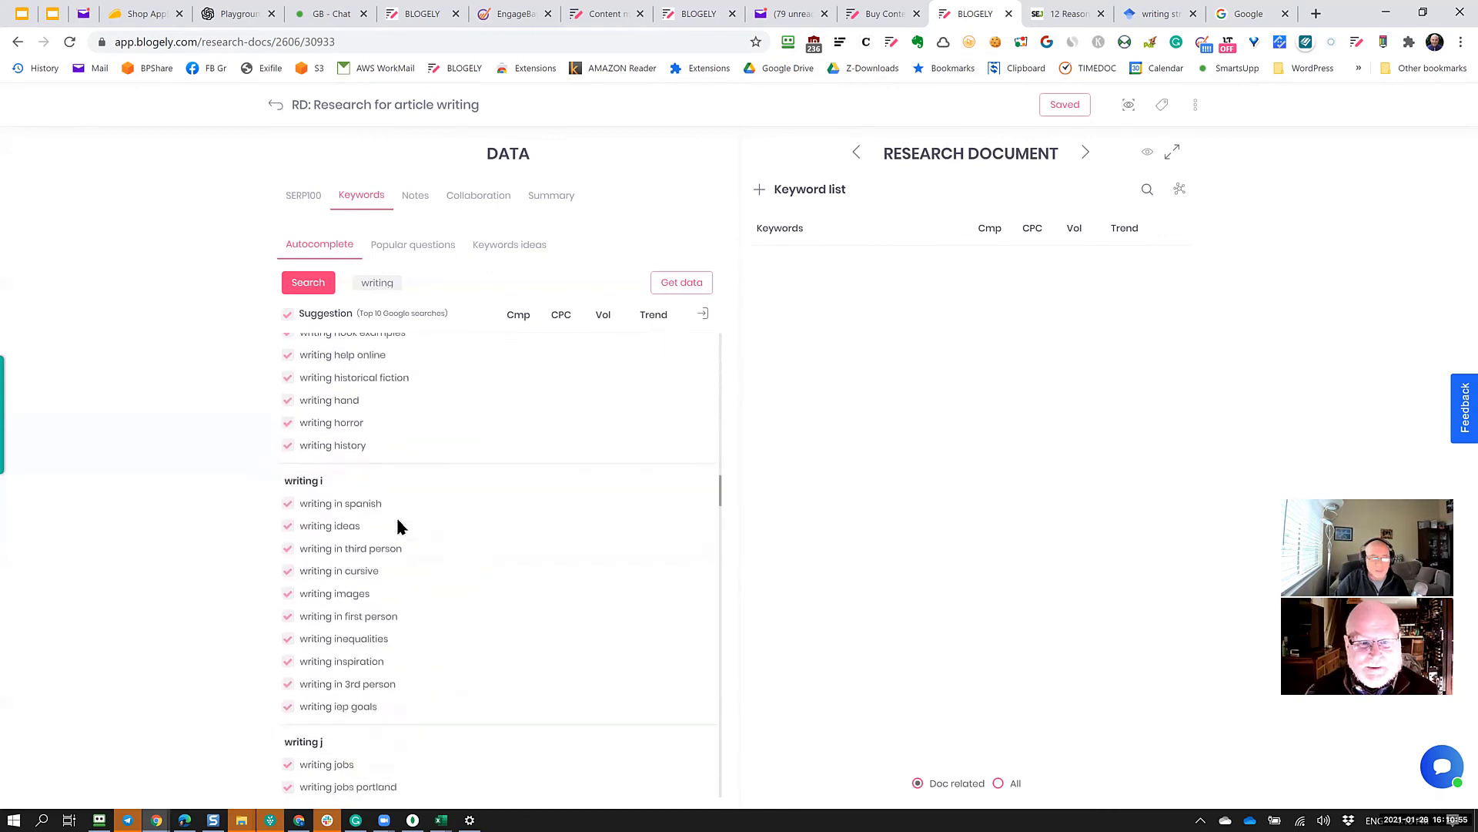
scroll(398, 519, down, 20)
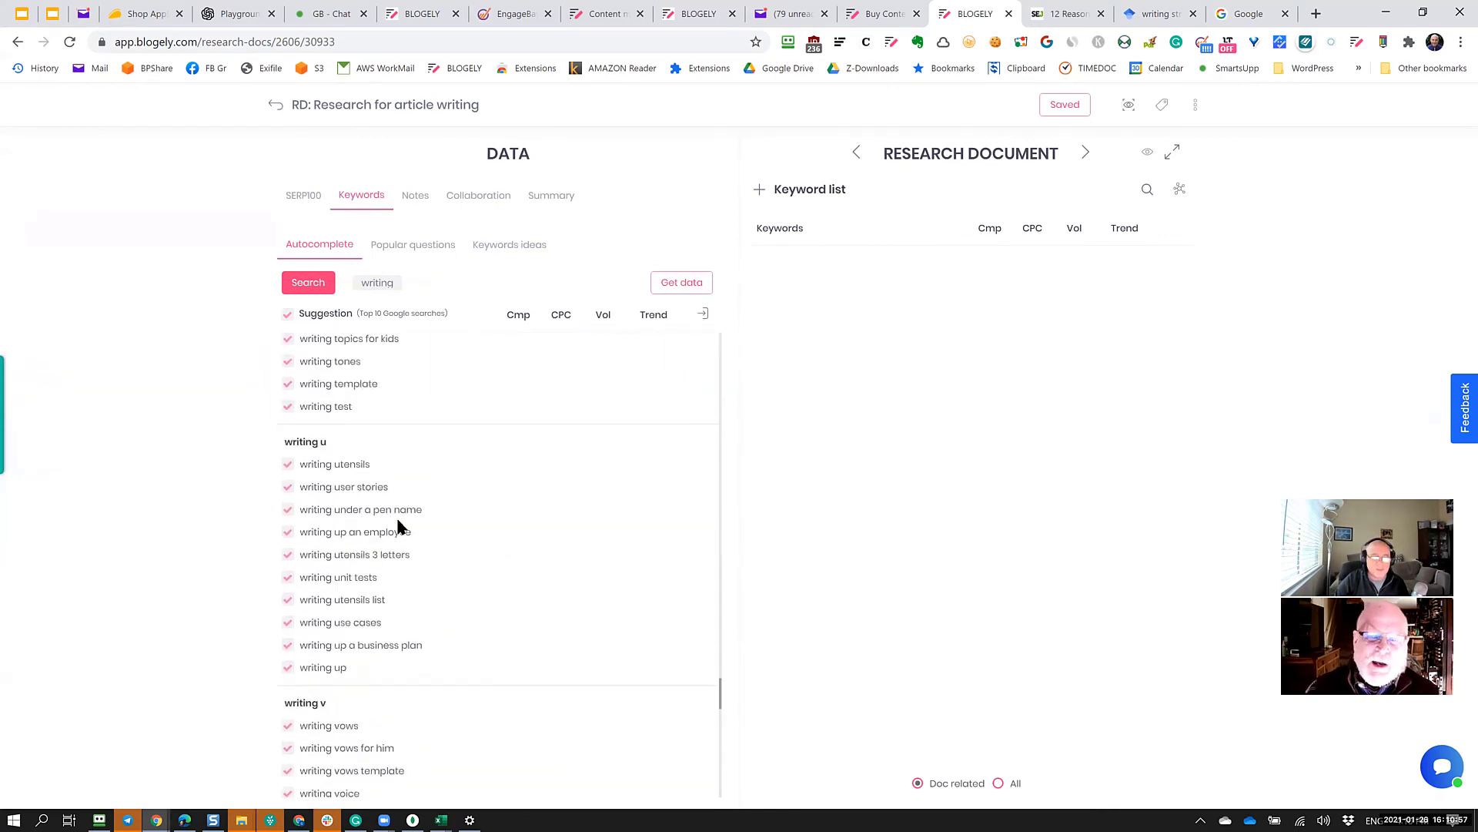
scroll(396, 516, up, 20)
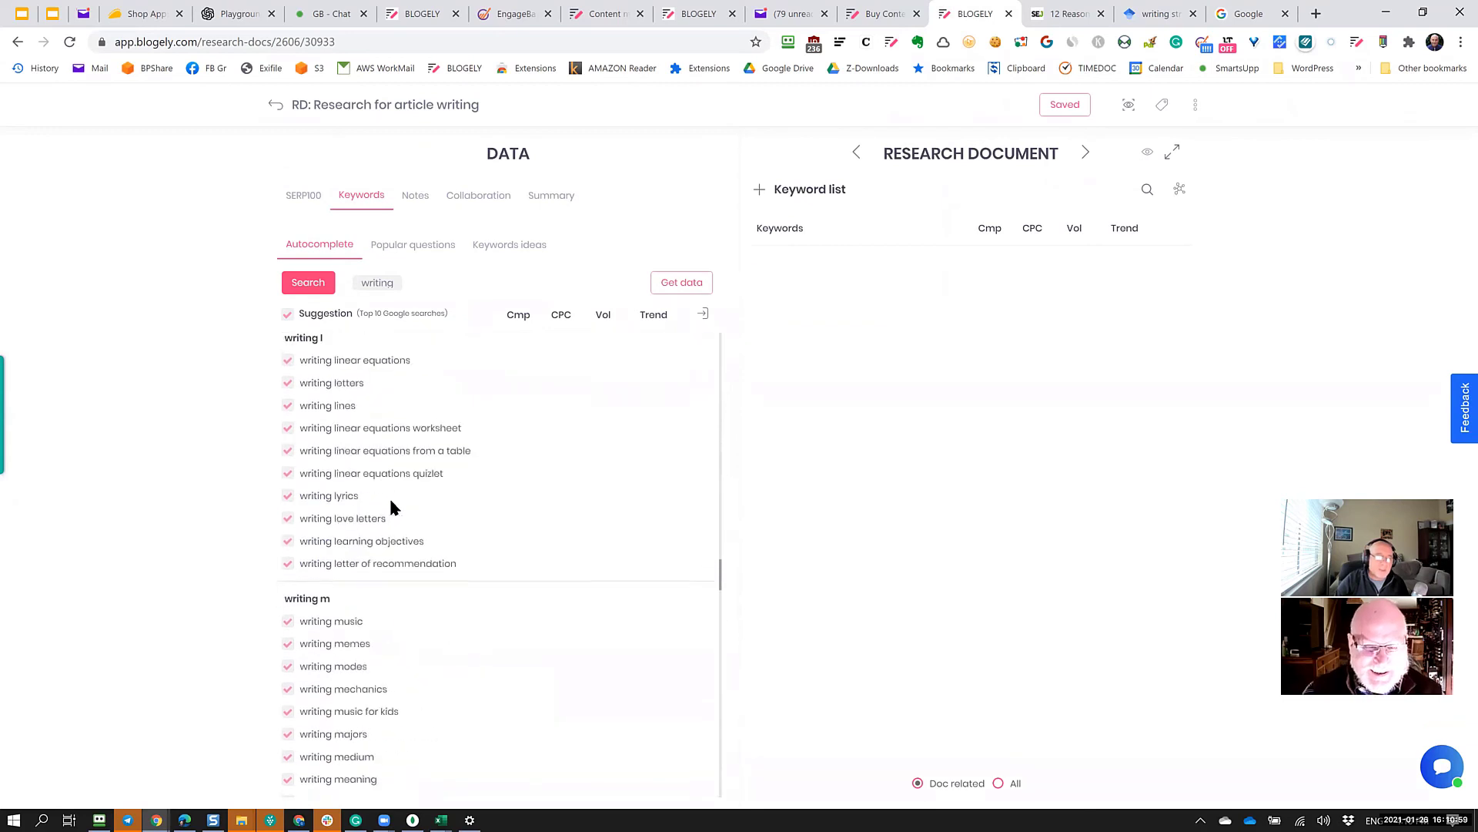
scroll(391, 502, up, 20)
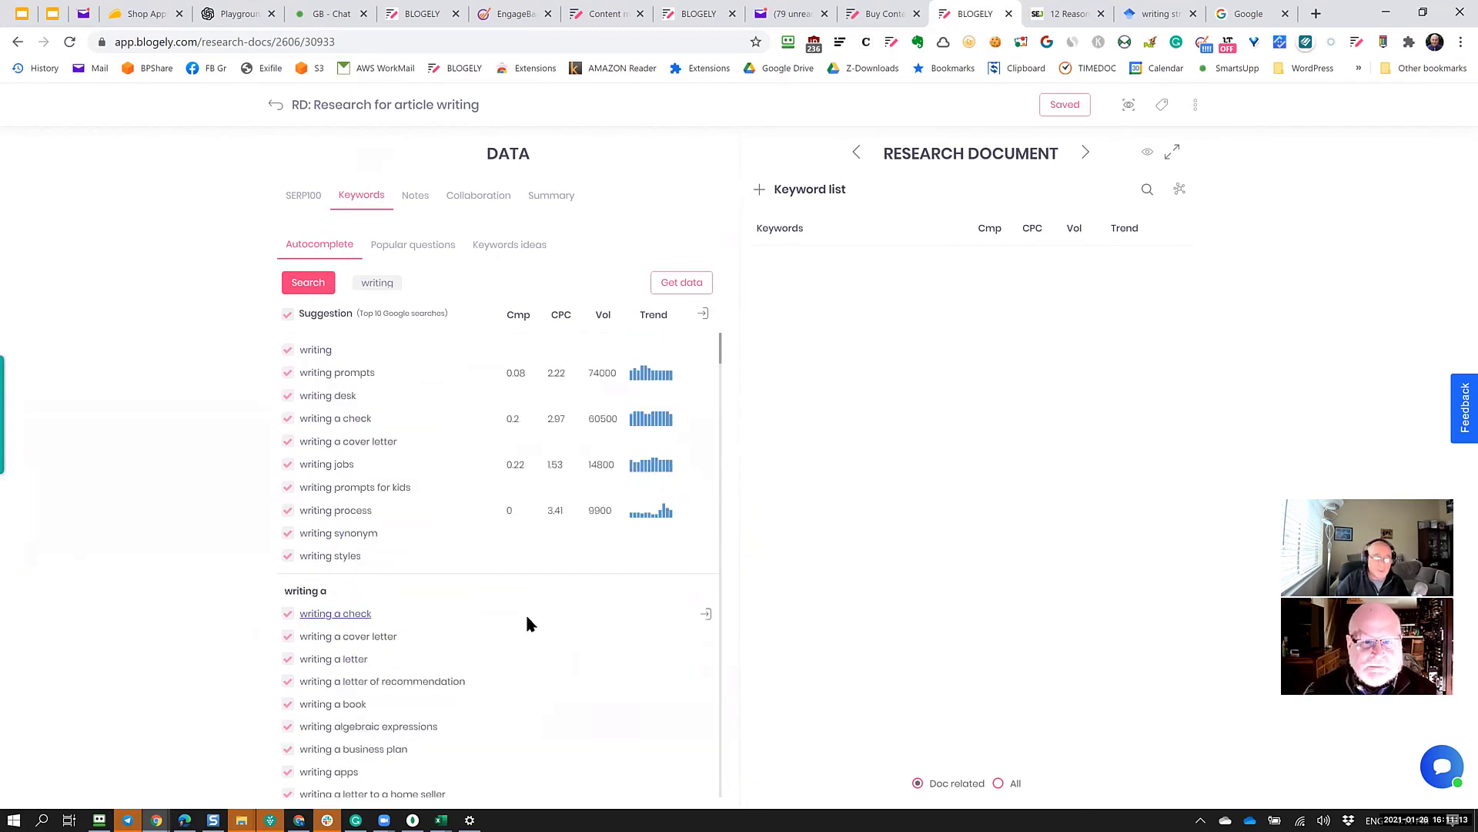
scroll(527, 620, down, 4)
click(287, 315)
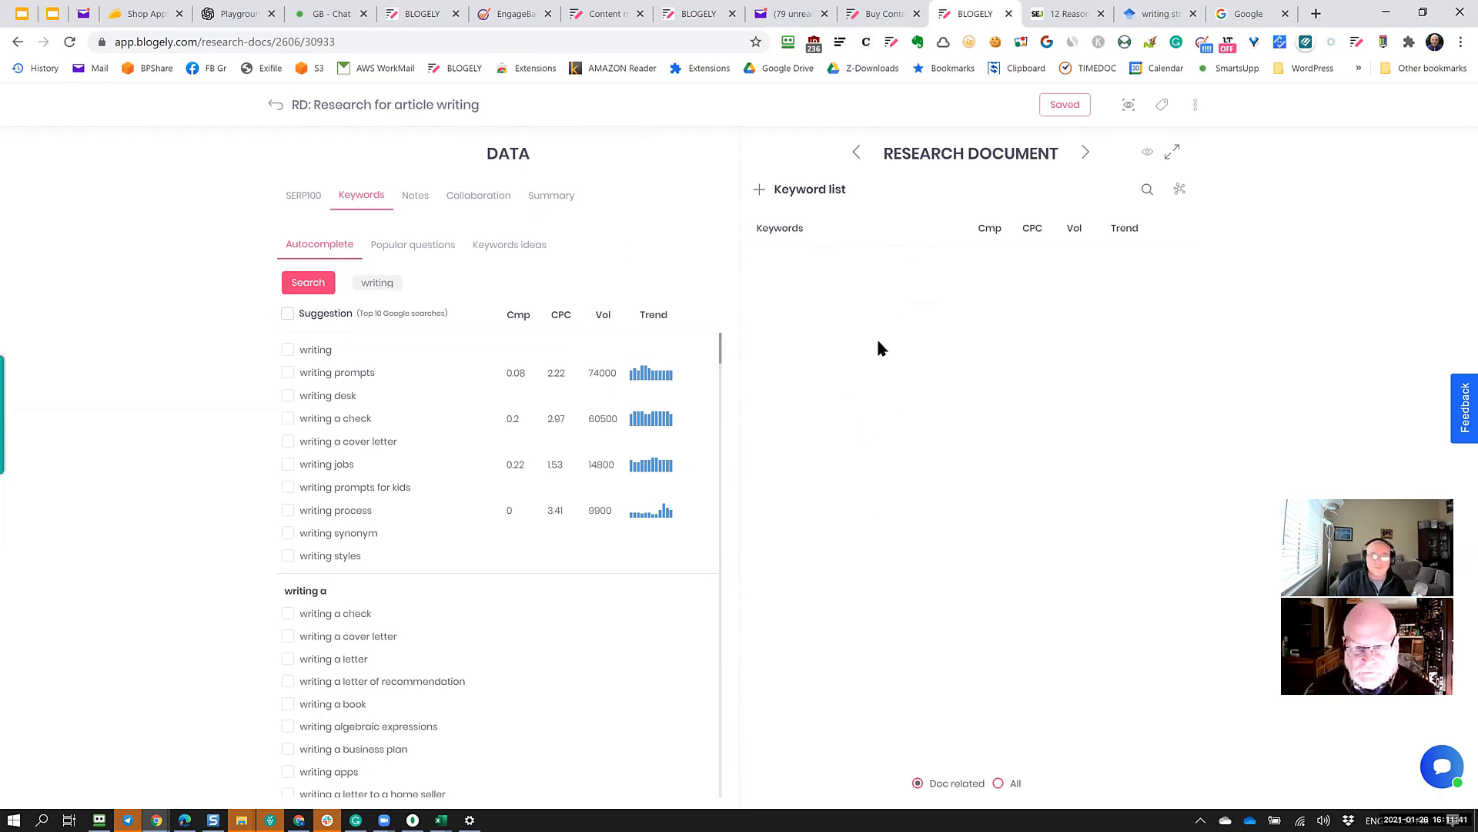
Get the popular questions for the target keyword "writing".
click(414, 247)
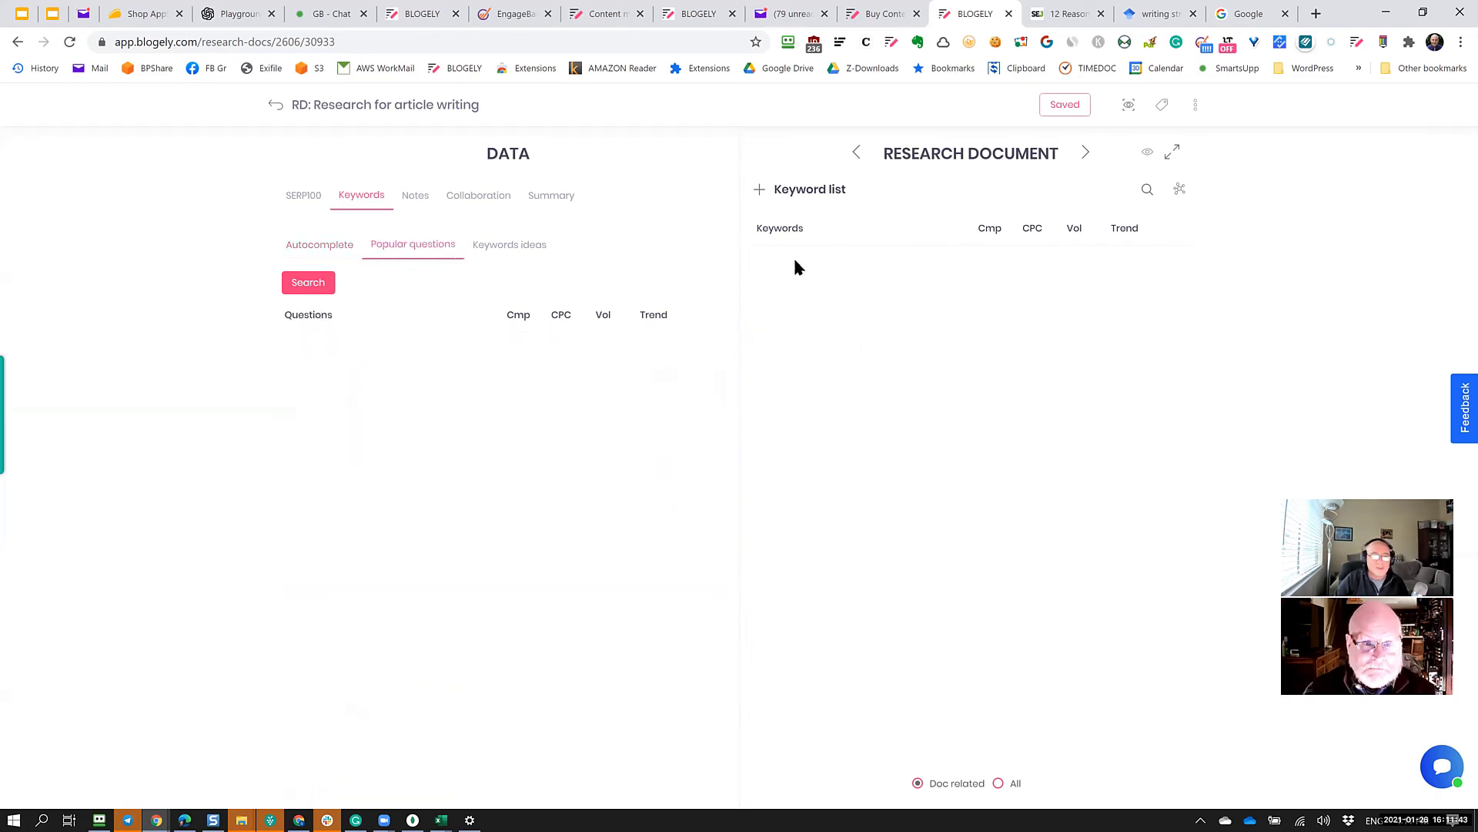
click(327, 287)
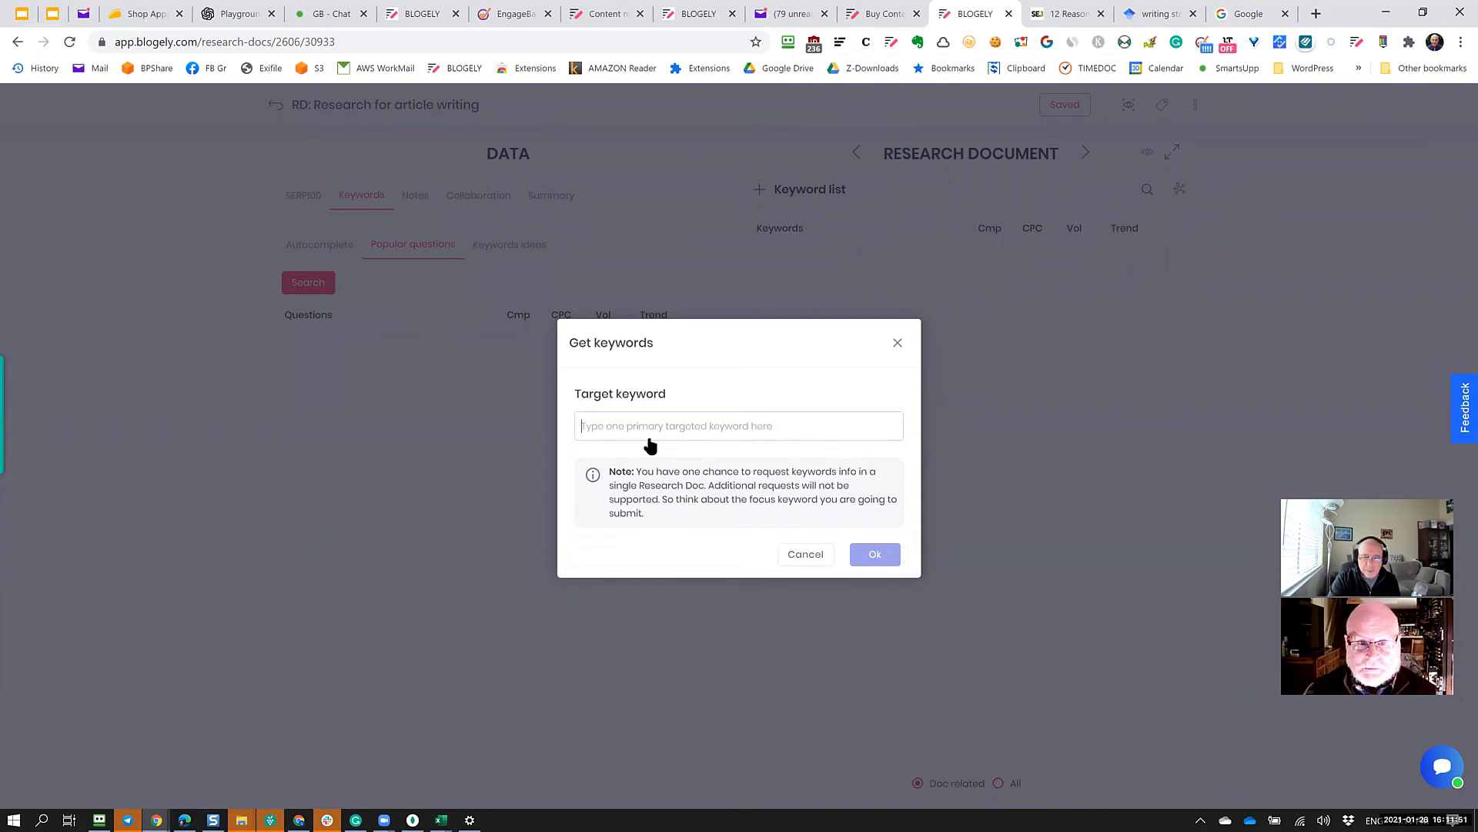
text(wr)
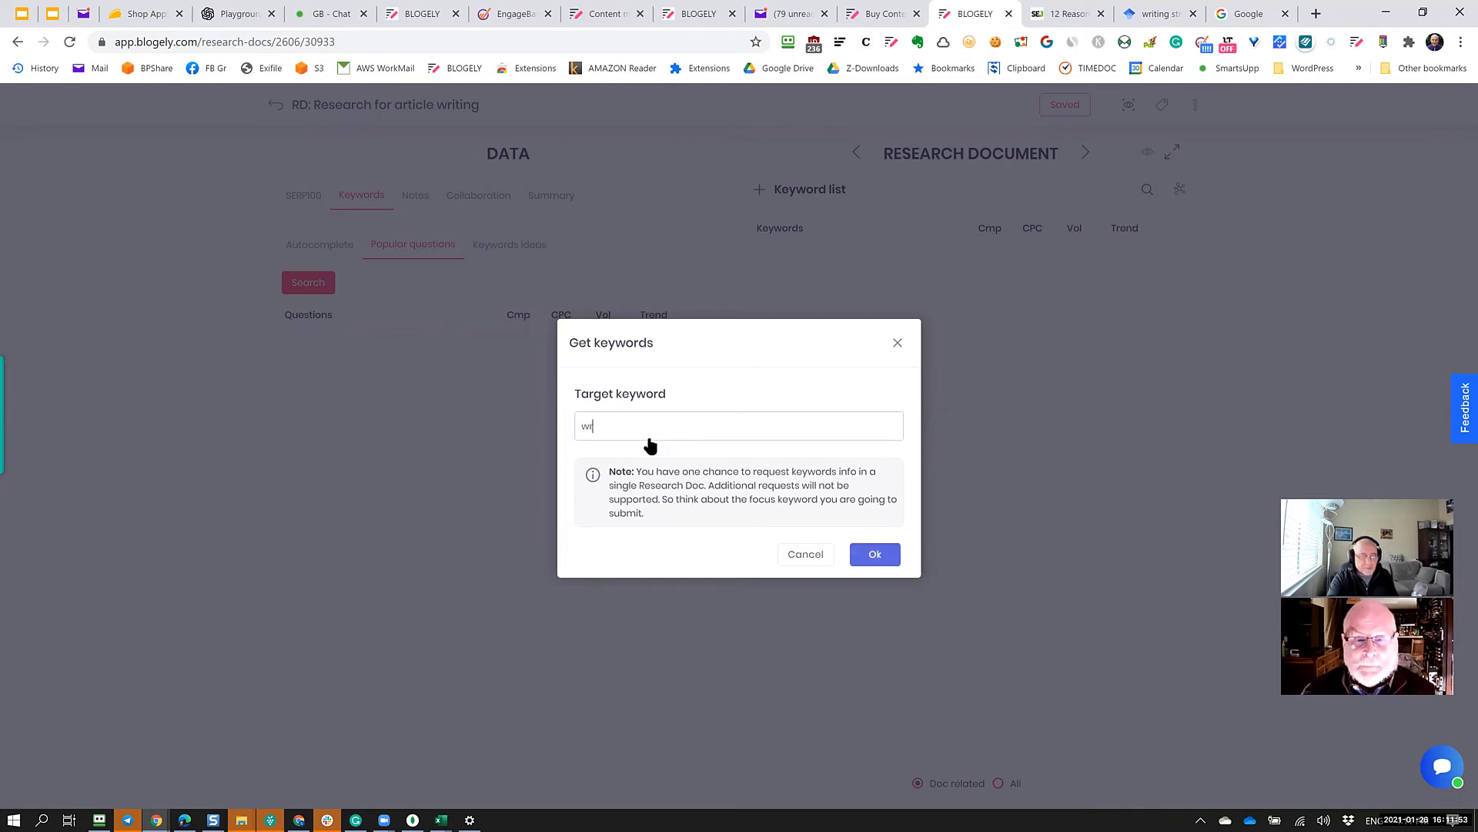
text(iting)
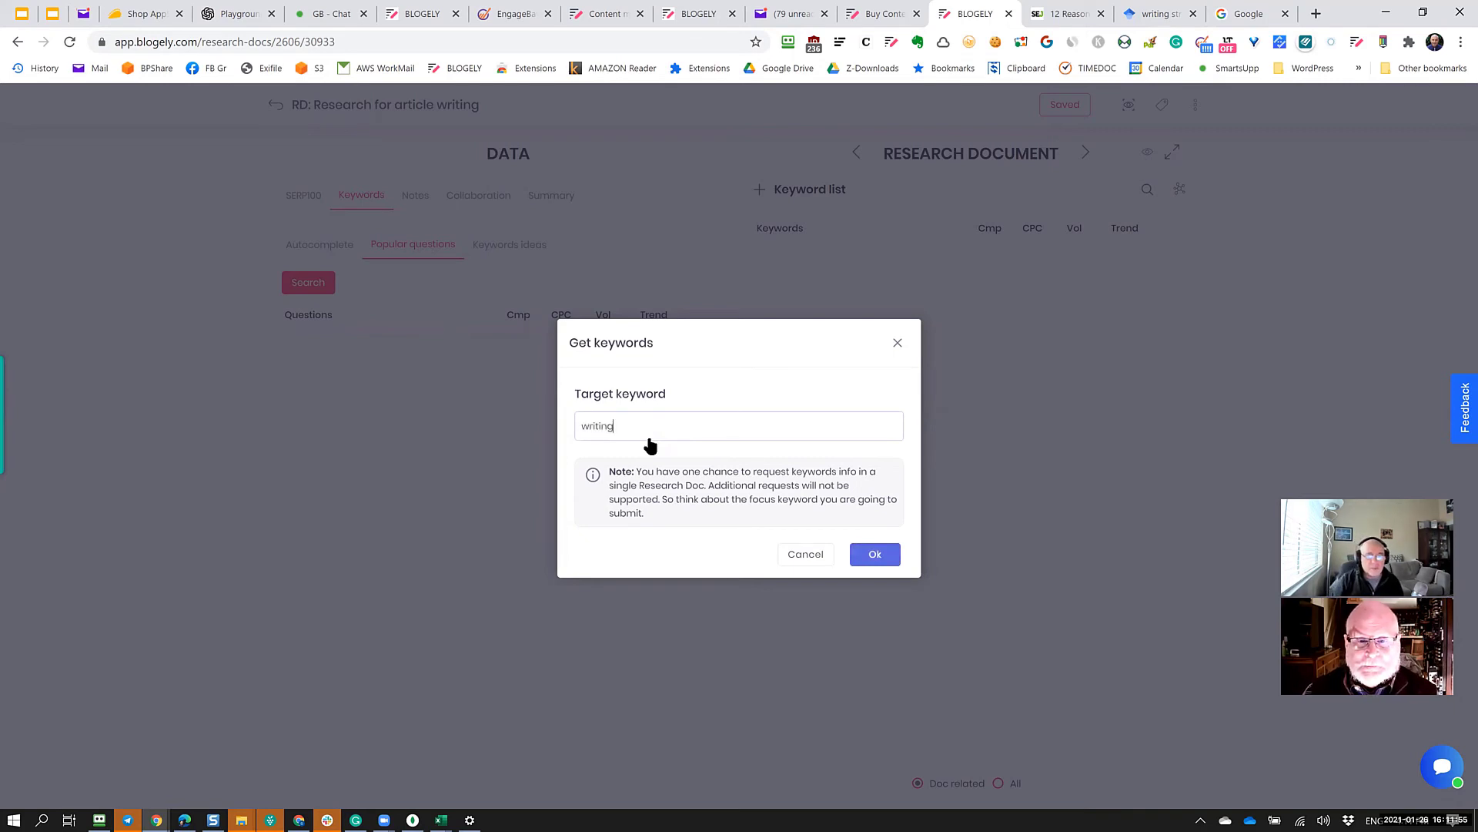
click(873, 554)
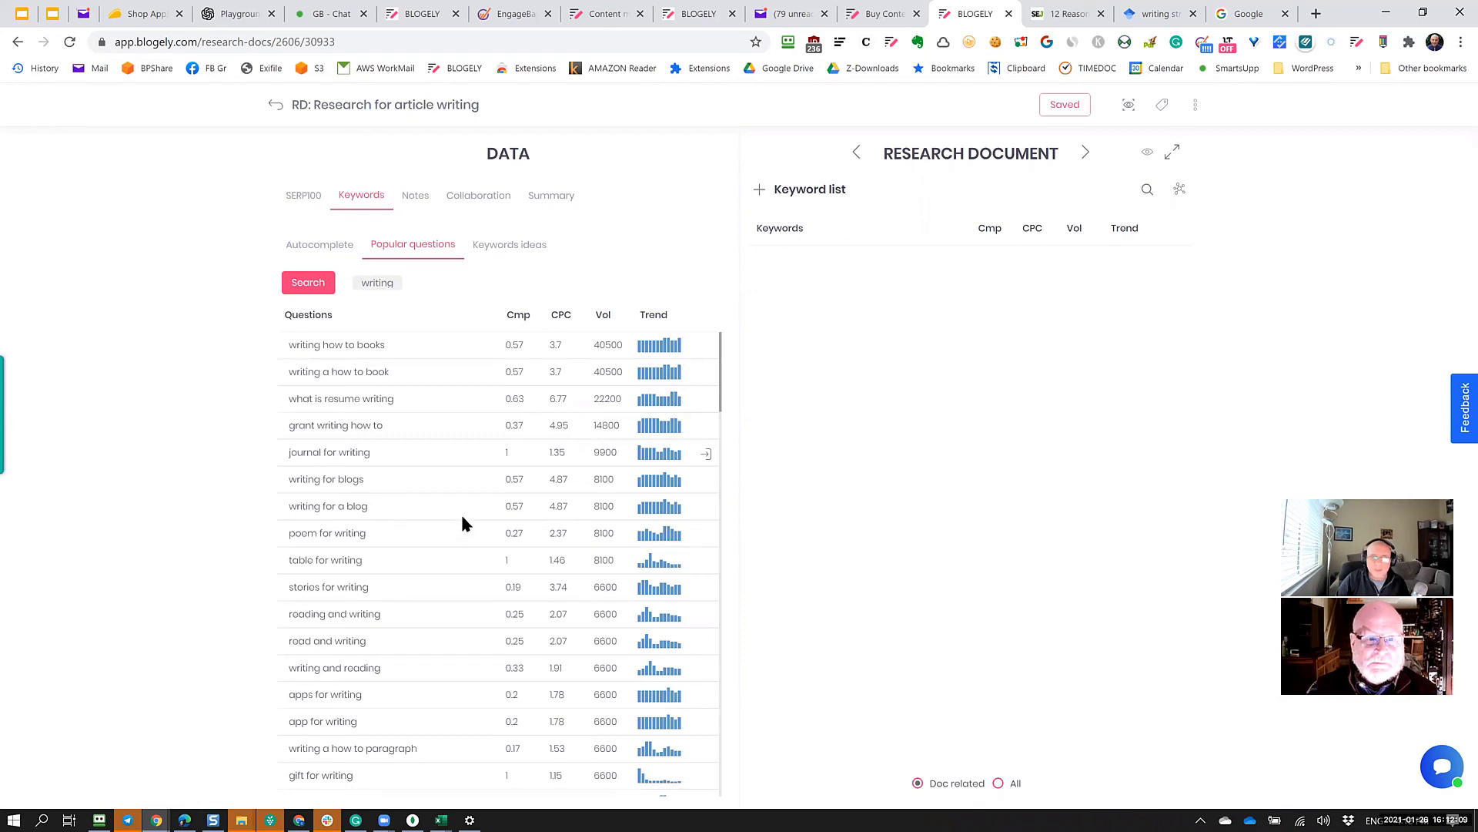
Review the popular questions with their search volumes and add "what is freelance writing" to the research document's keyword list.
scroll(462, 508, down, 4)
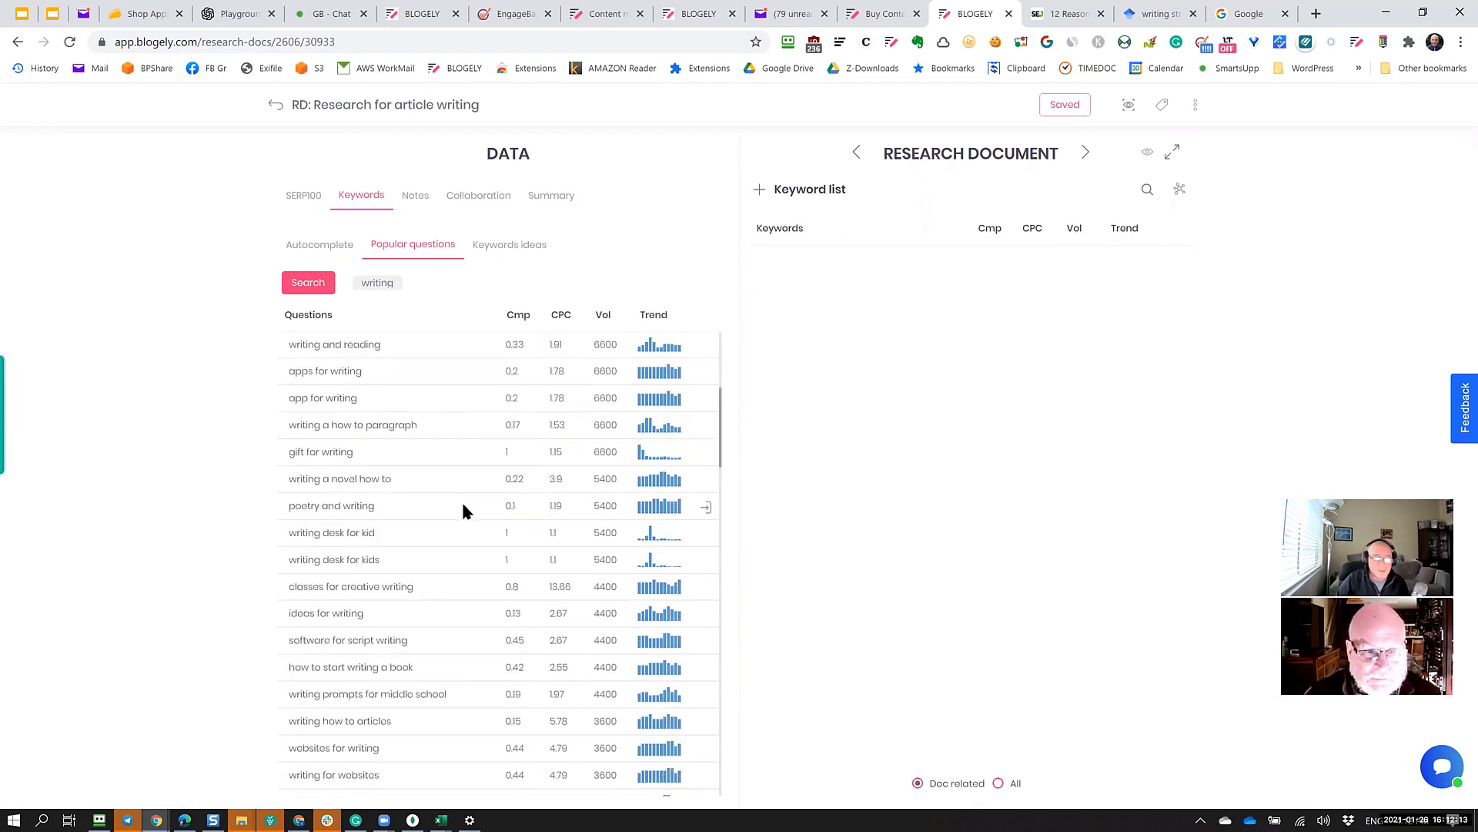
scroll(306, 346, up, 4)
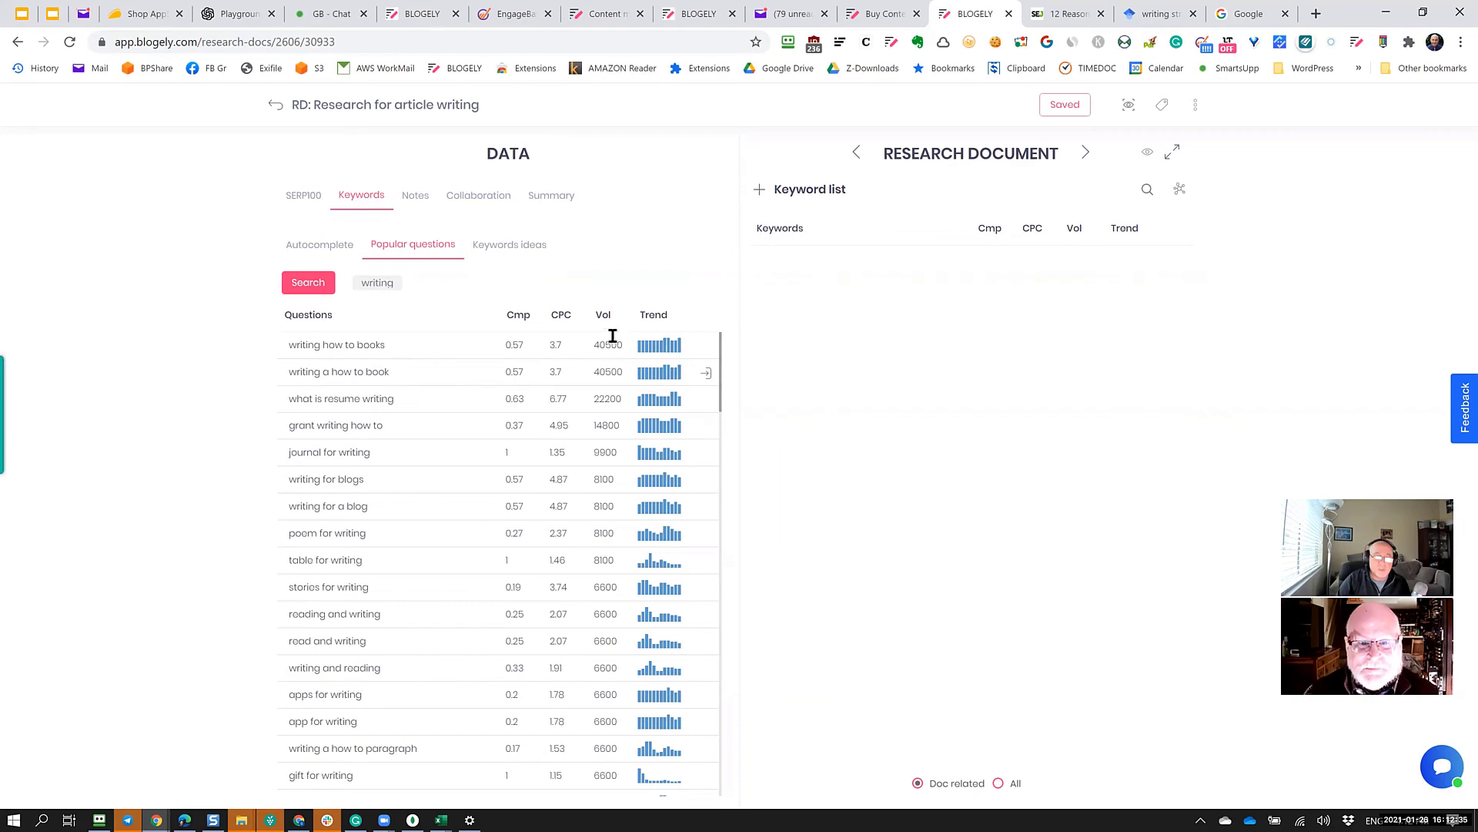
right_click(614, 404)
click(972, 393)
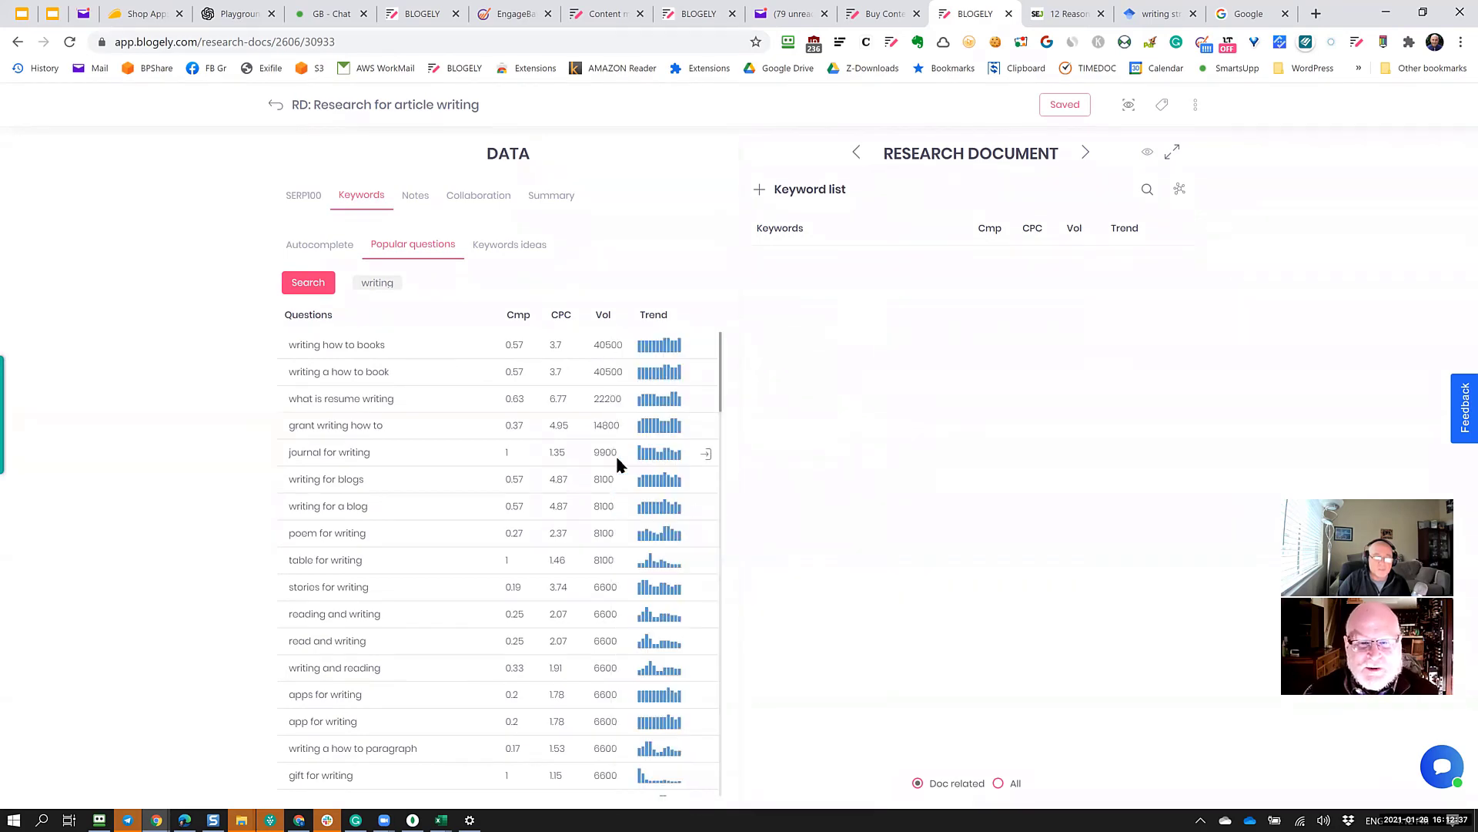
scroll(617, 460, down, 15)
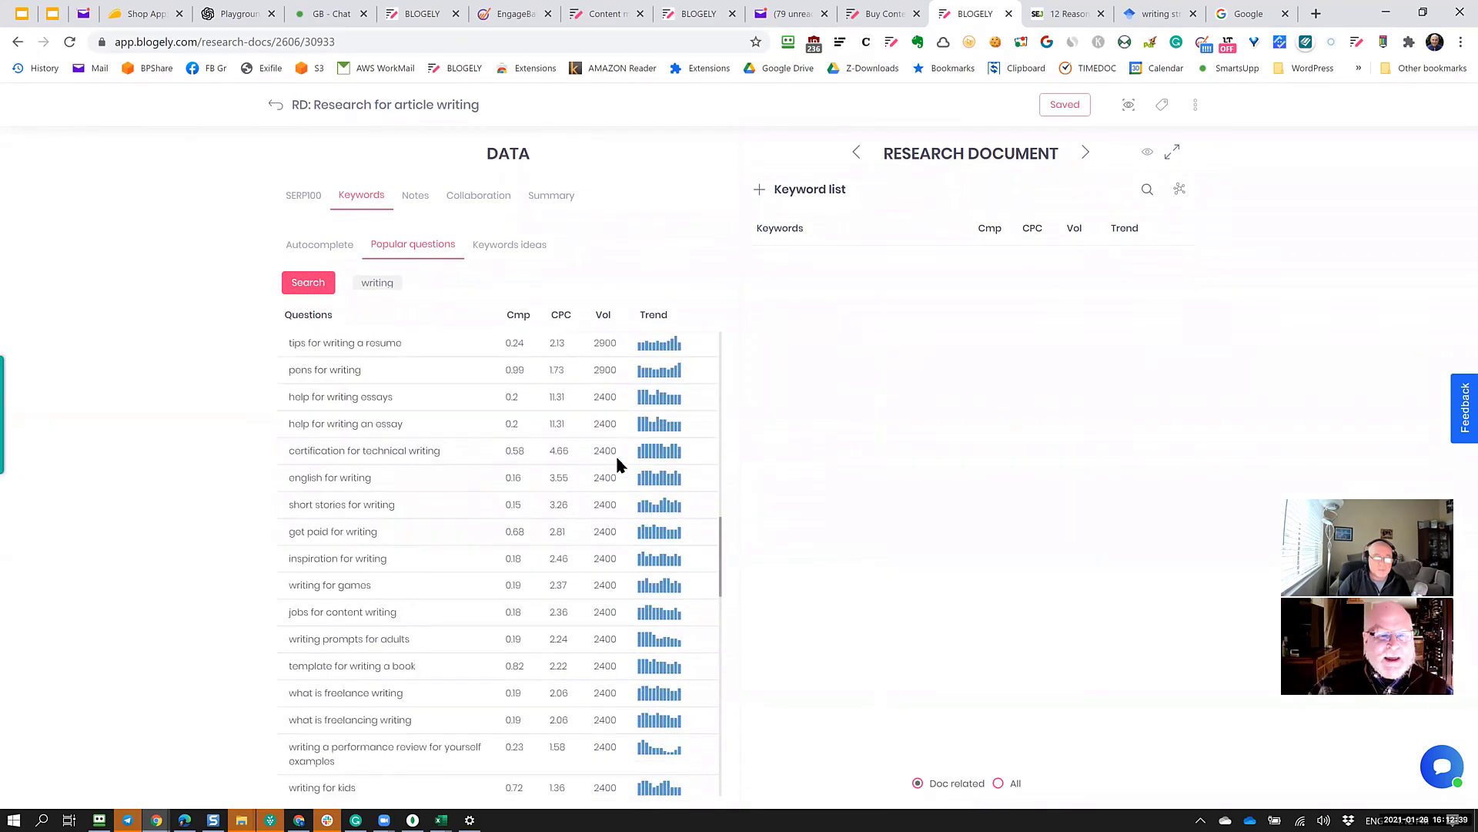
scroll(616, 461, down, 3)
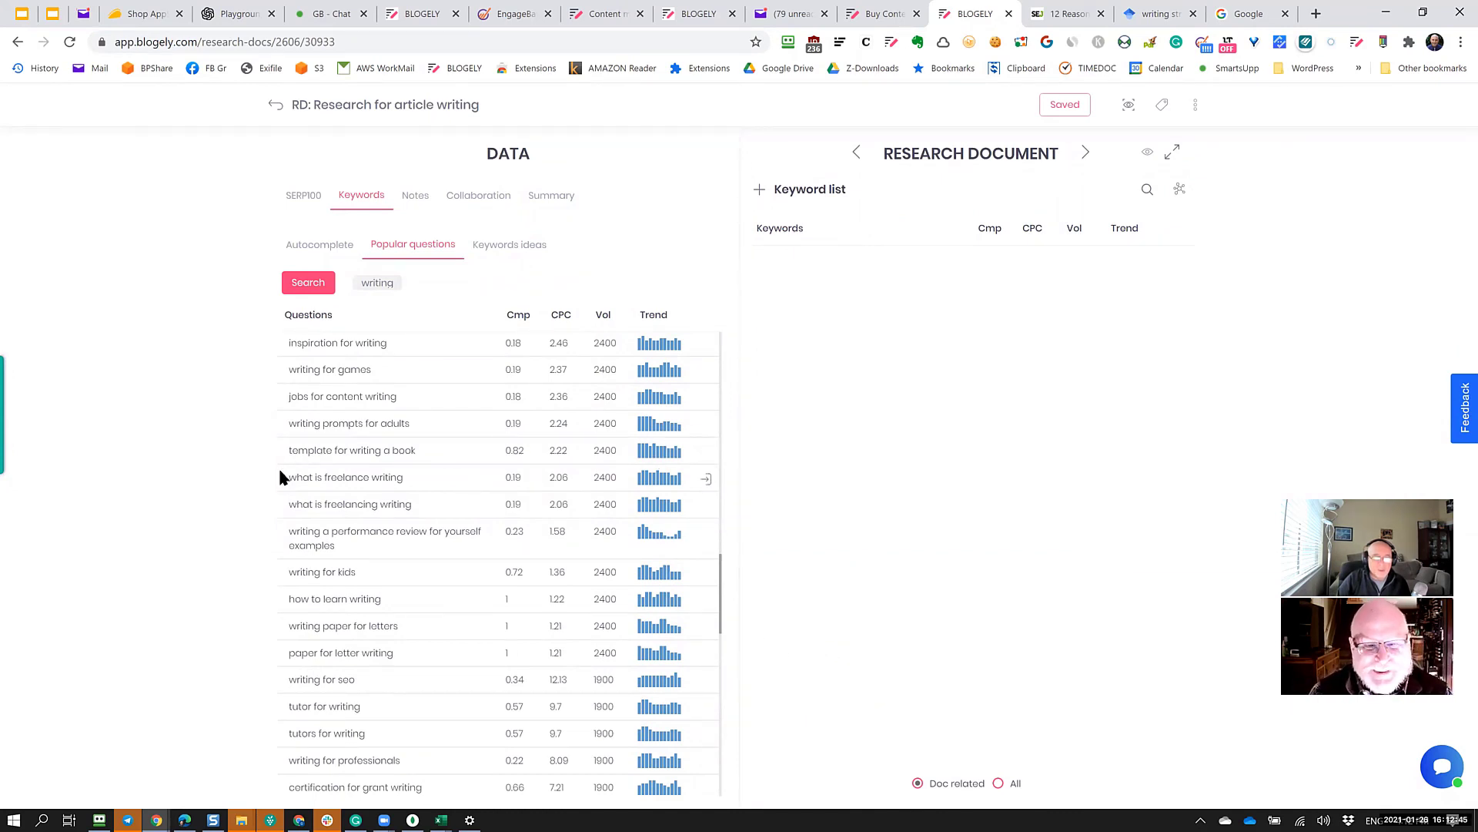
drag(289, 478, 419, 476)
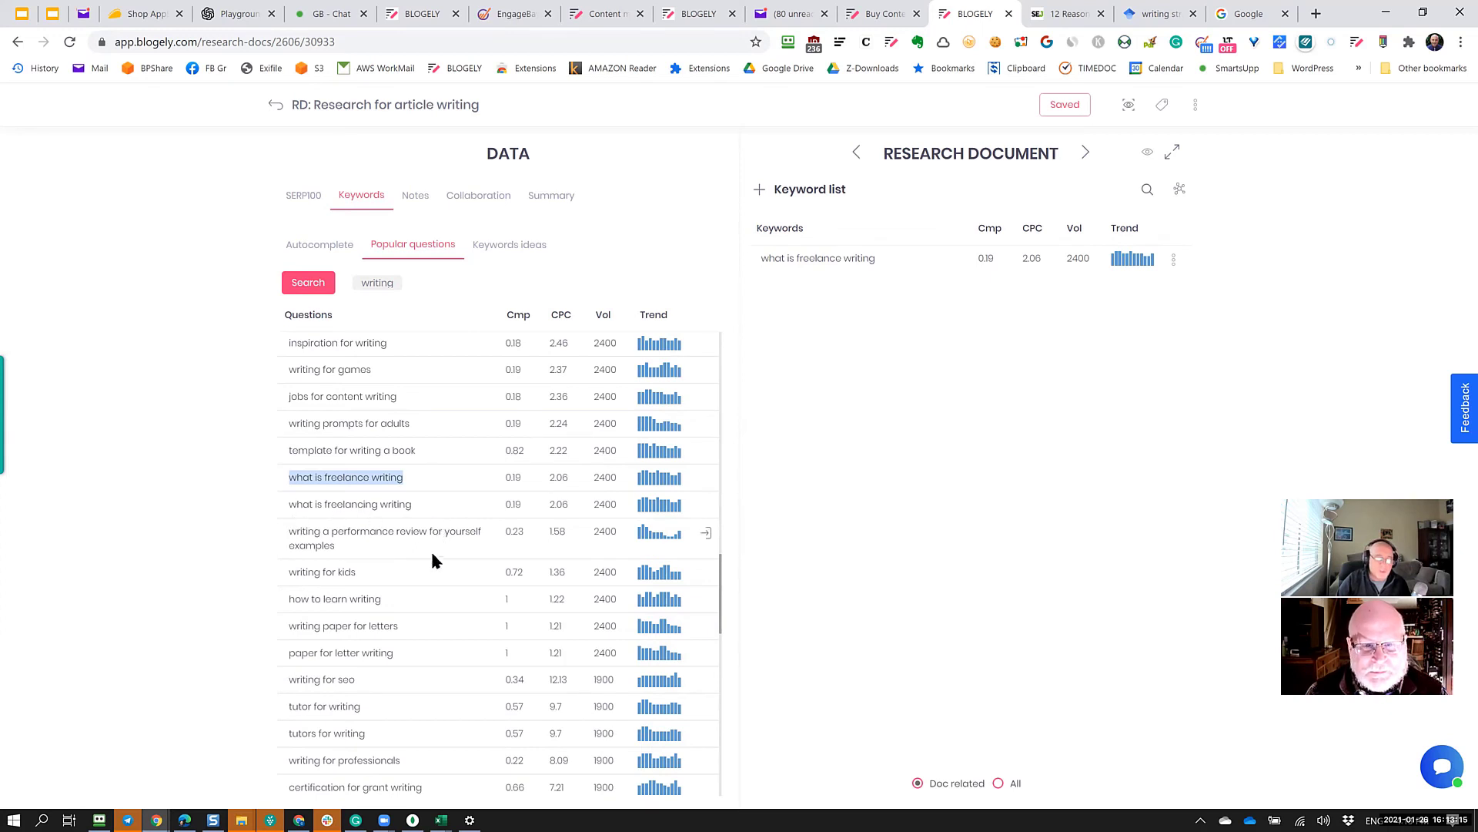
Add the popular questions "how to improve writing skills", "template for writing" and "writing for hire" to the keyword list.
scroll(432, 544, down, 4)
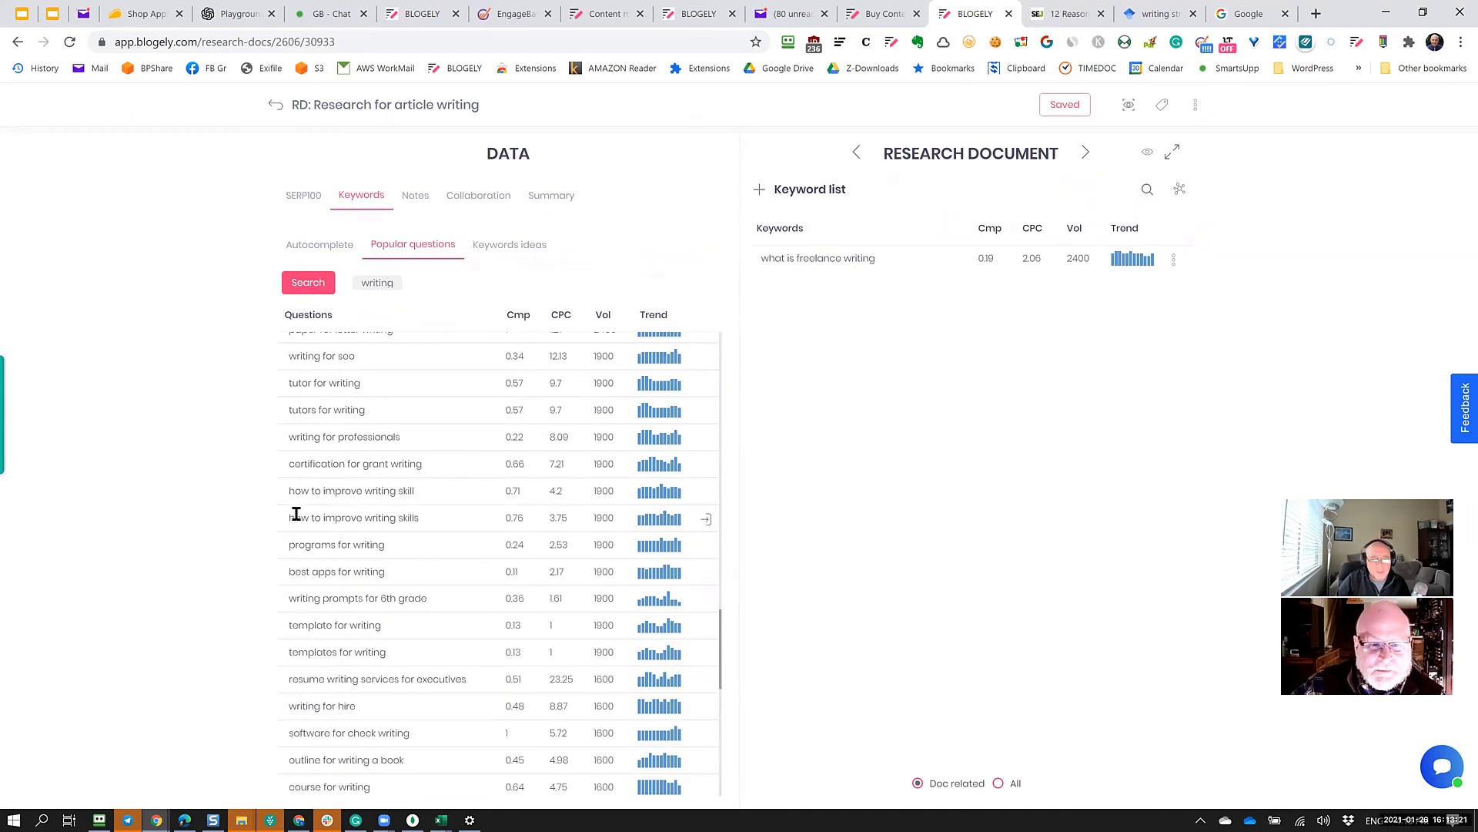
drag(293, 515, 422, 519)
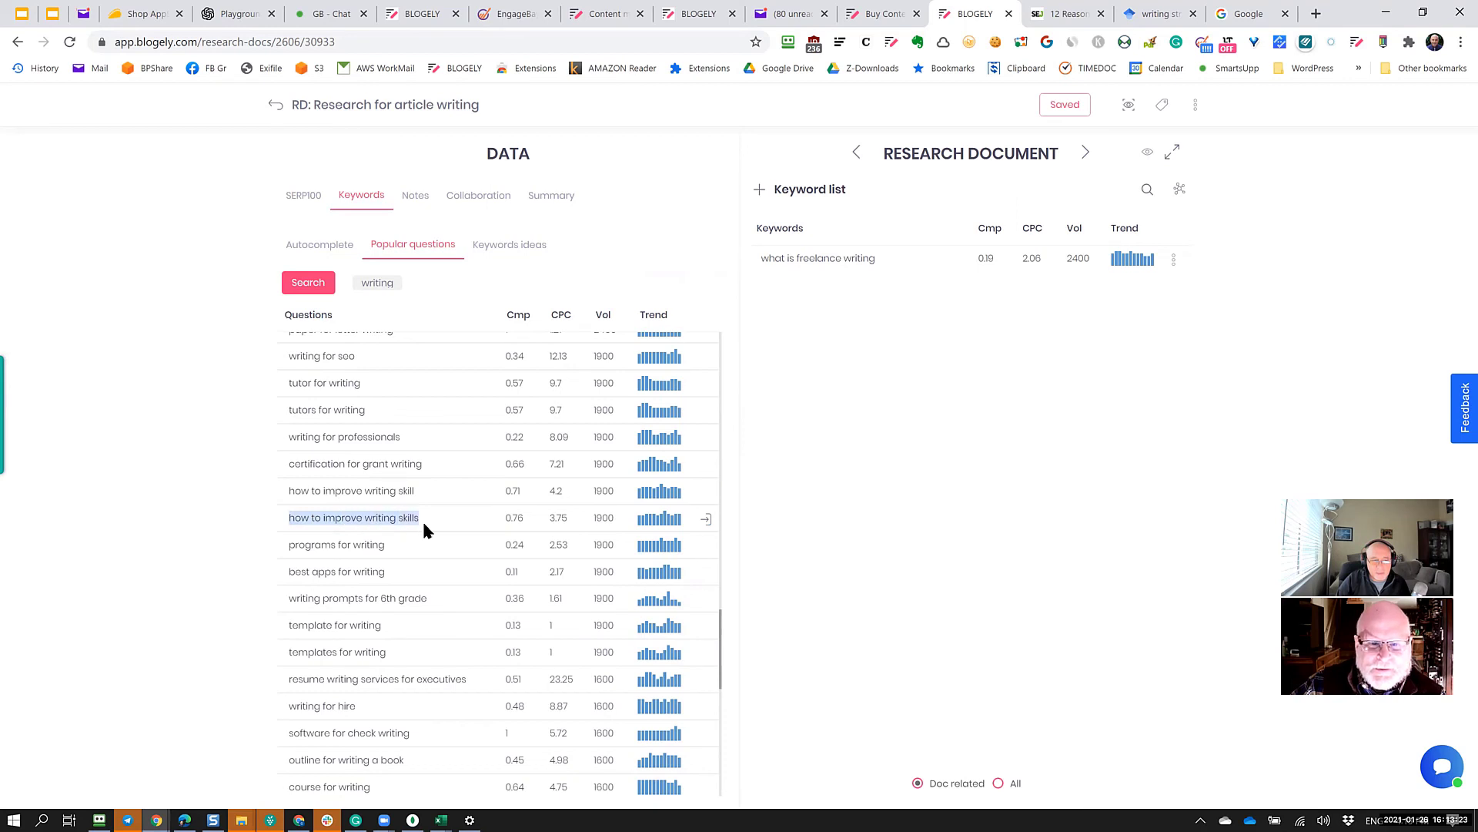
click(387, 522)
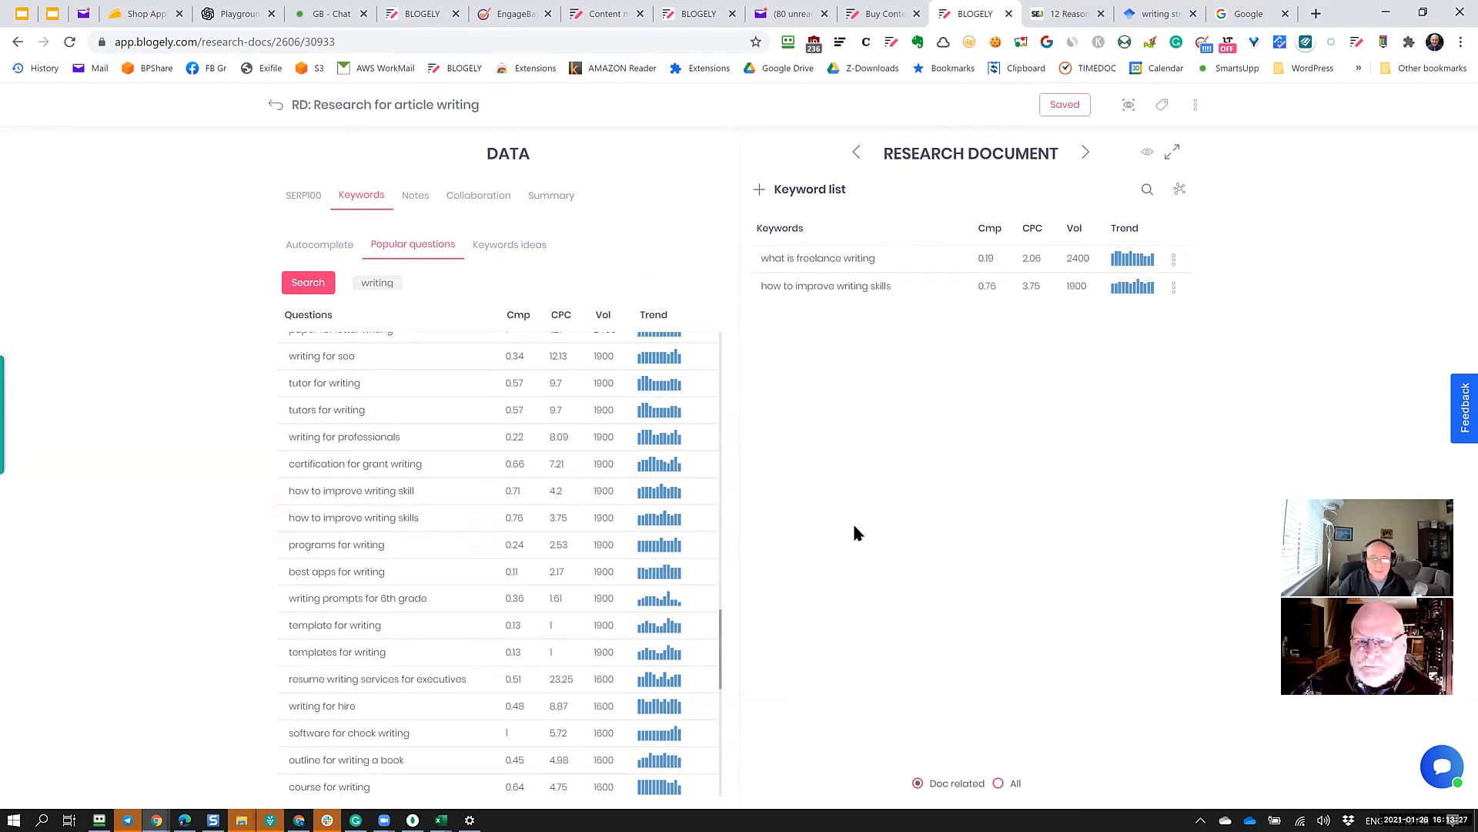
click(340, 657)
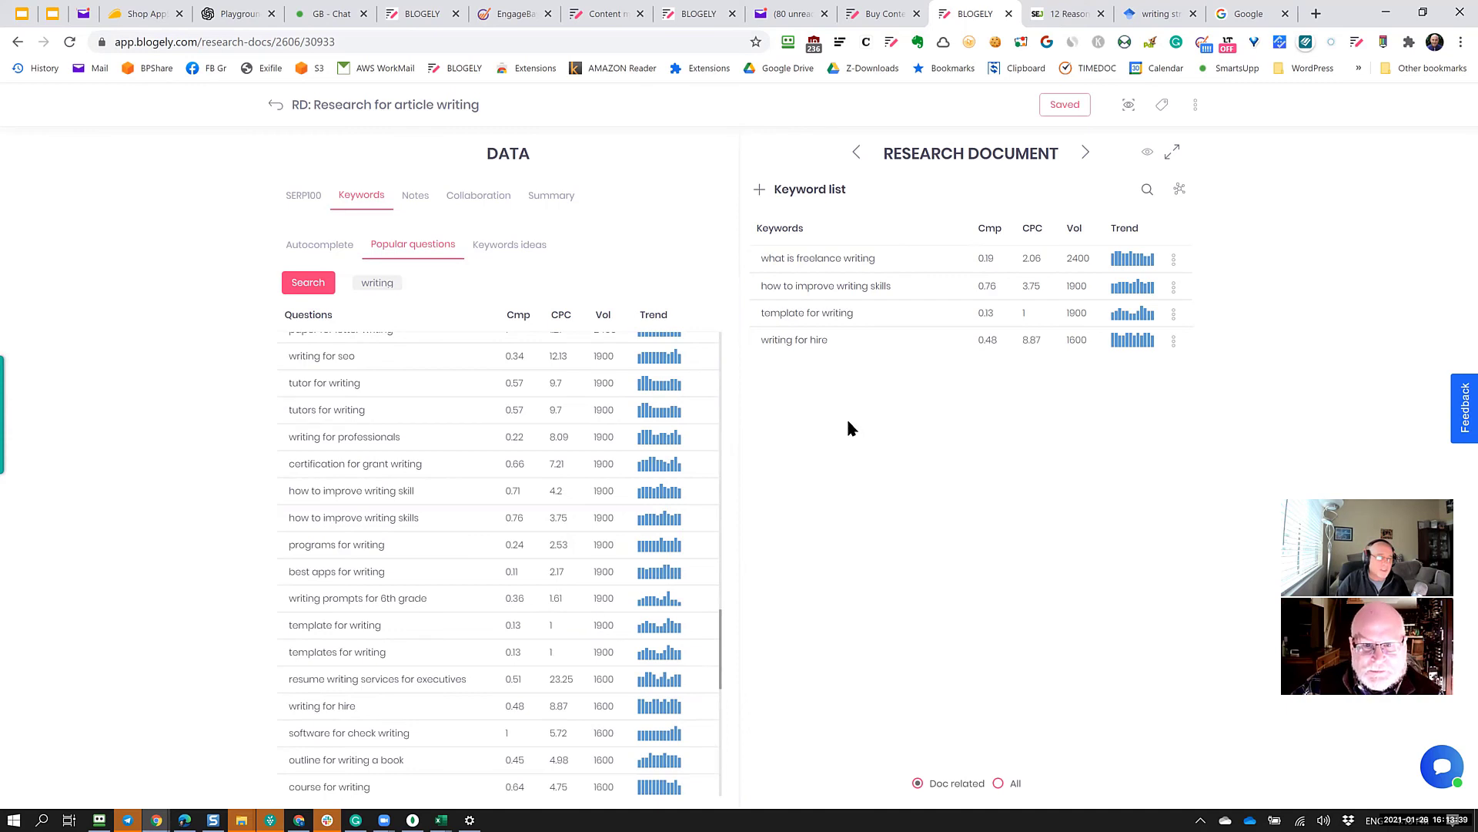
Remove "writing for hire" from the research document's keyword list.
drag(826, 346, 768, 341)
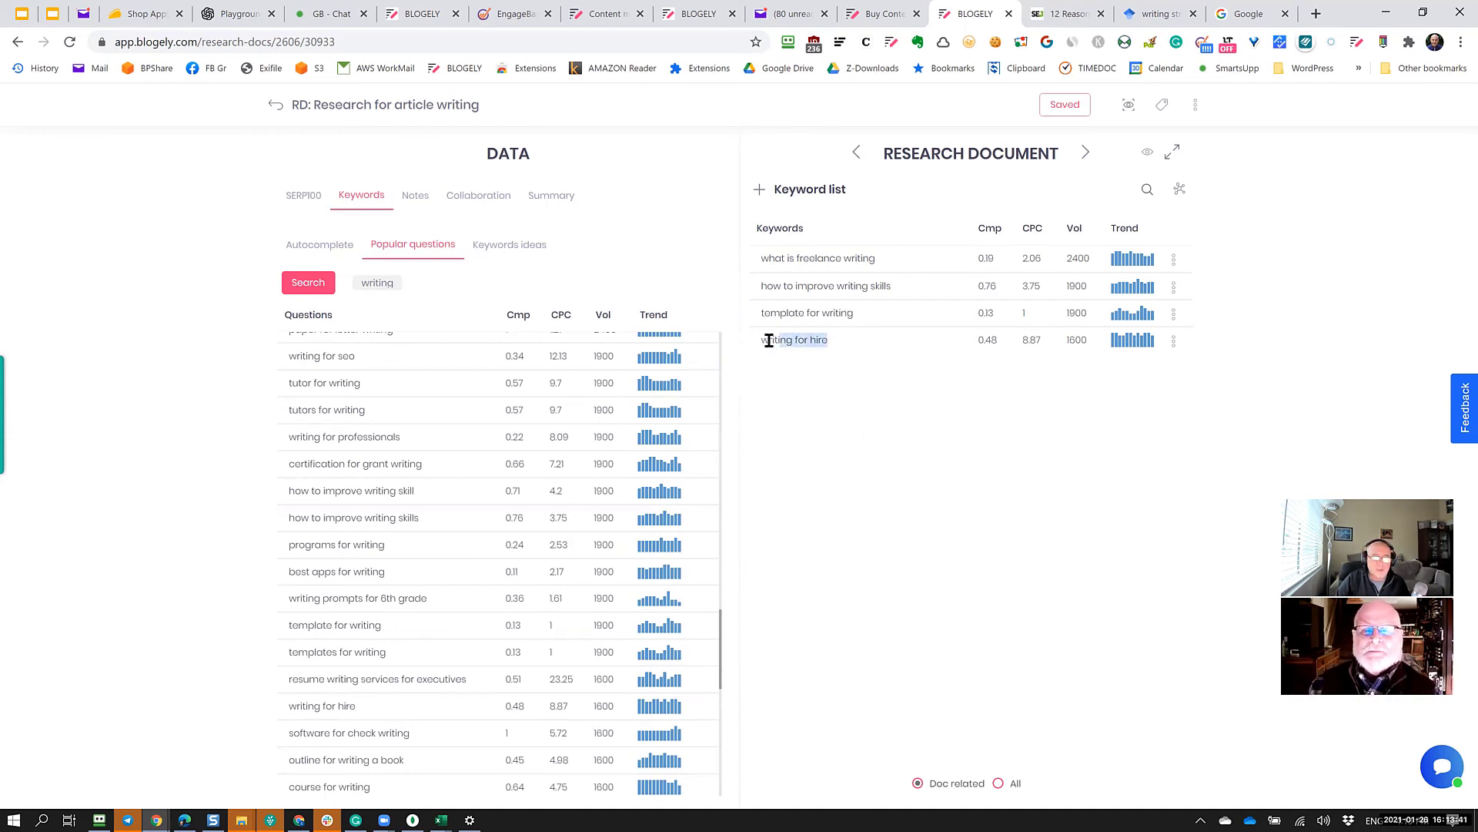
click(1174, 341)
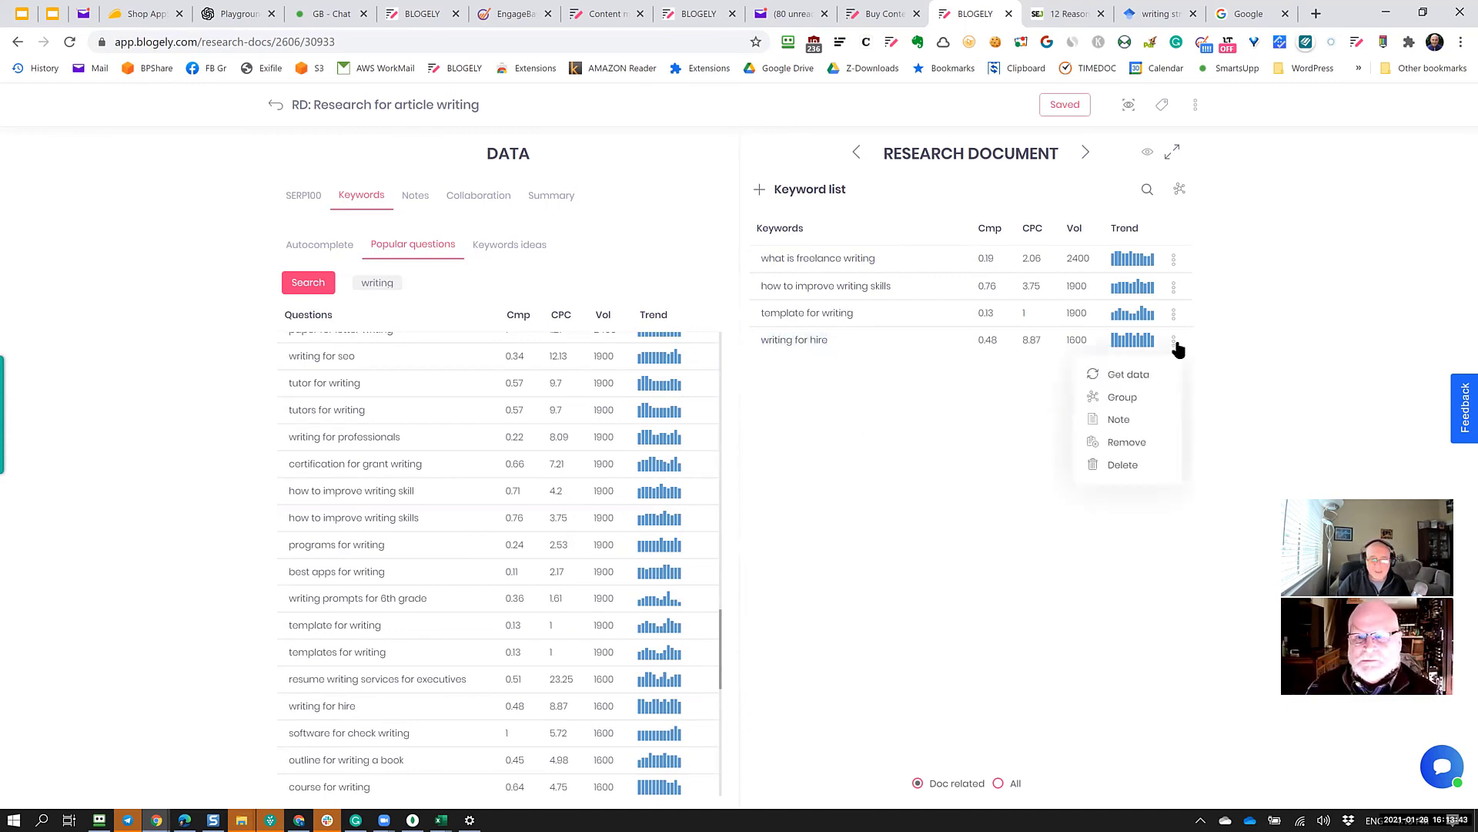
click(1127, 443)
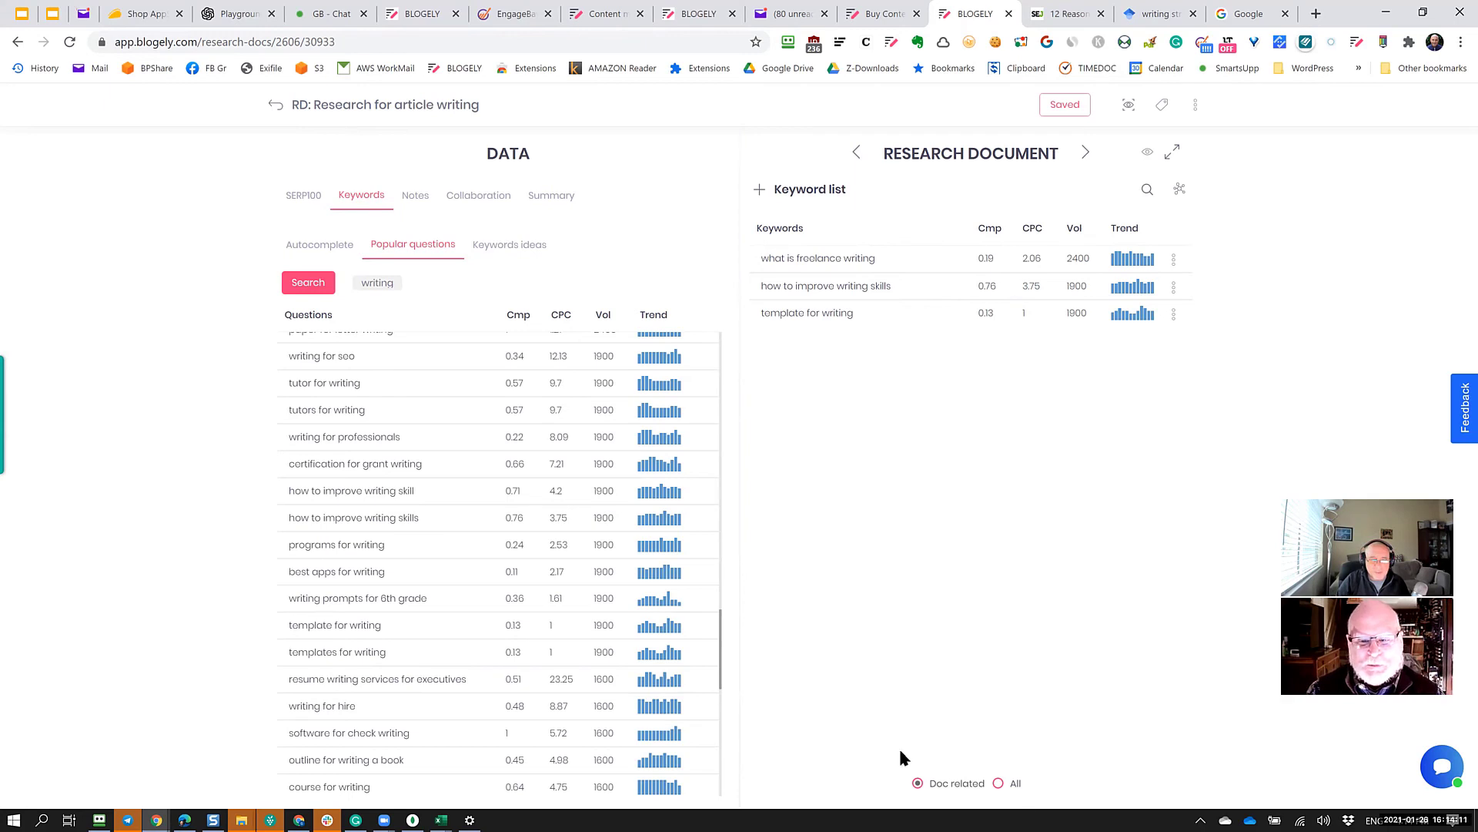
Compare the keyword list's All and Doc related views by switching between them.
click(998, 783)
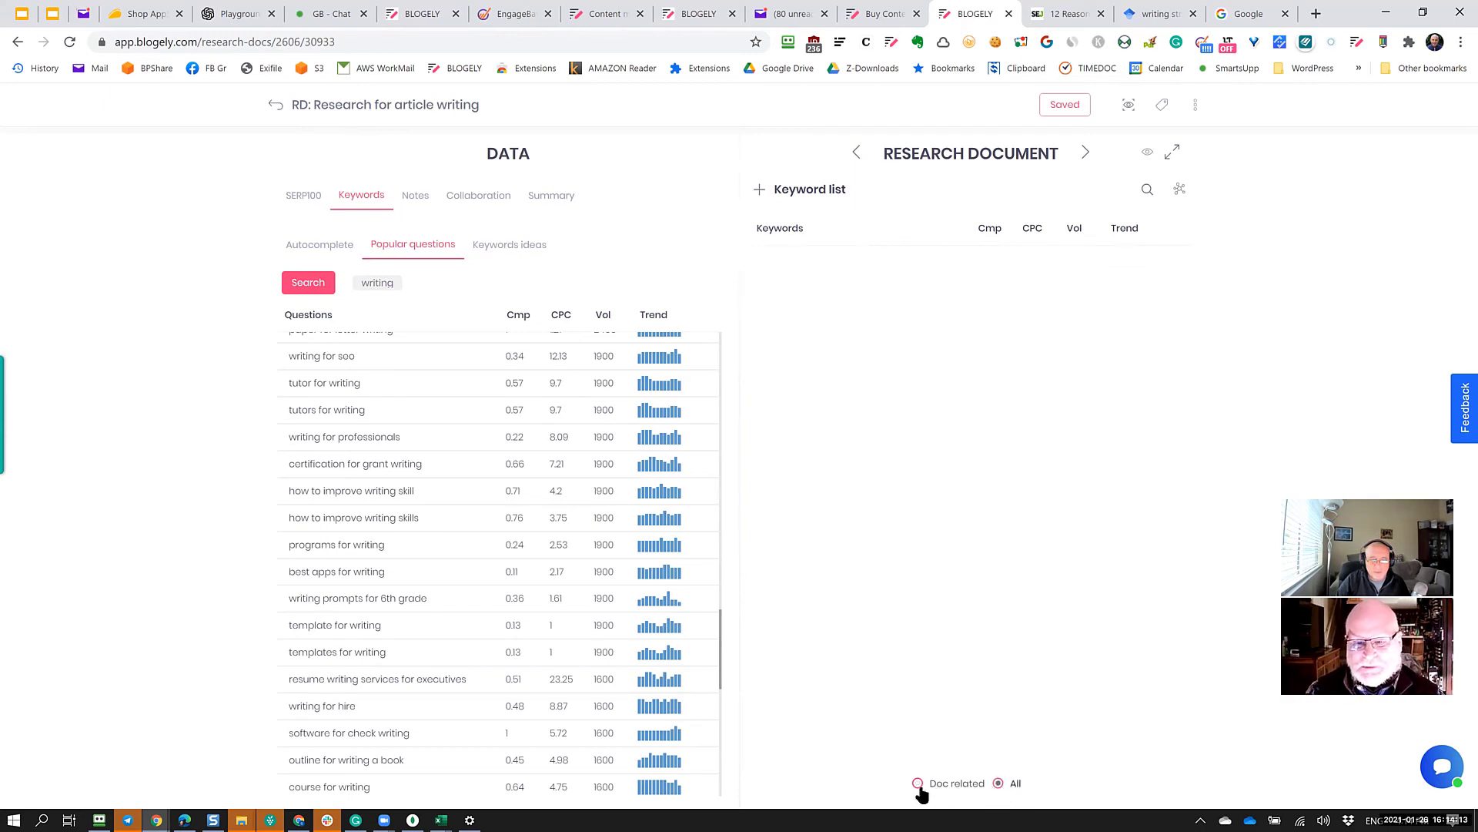
click(919, 784)
click(998, 784)
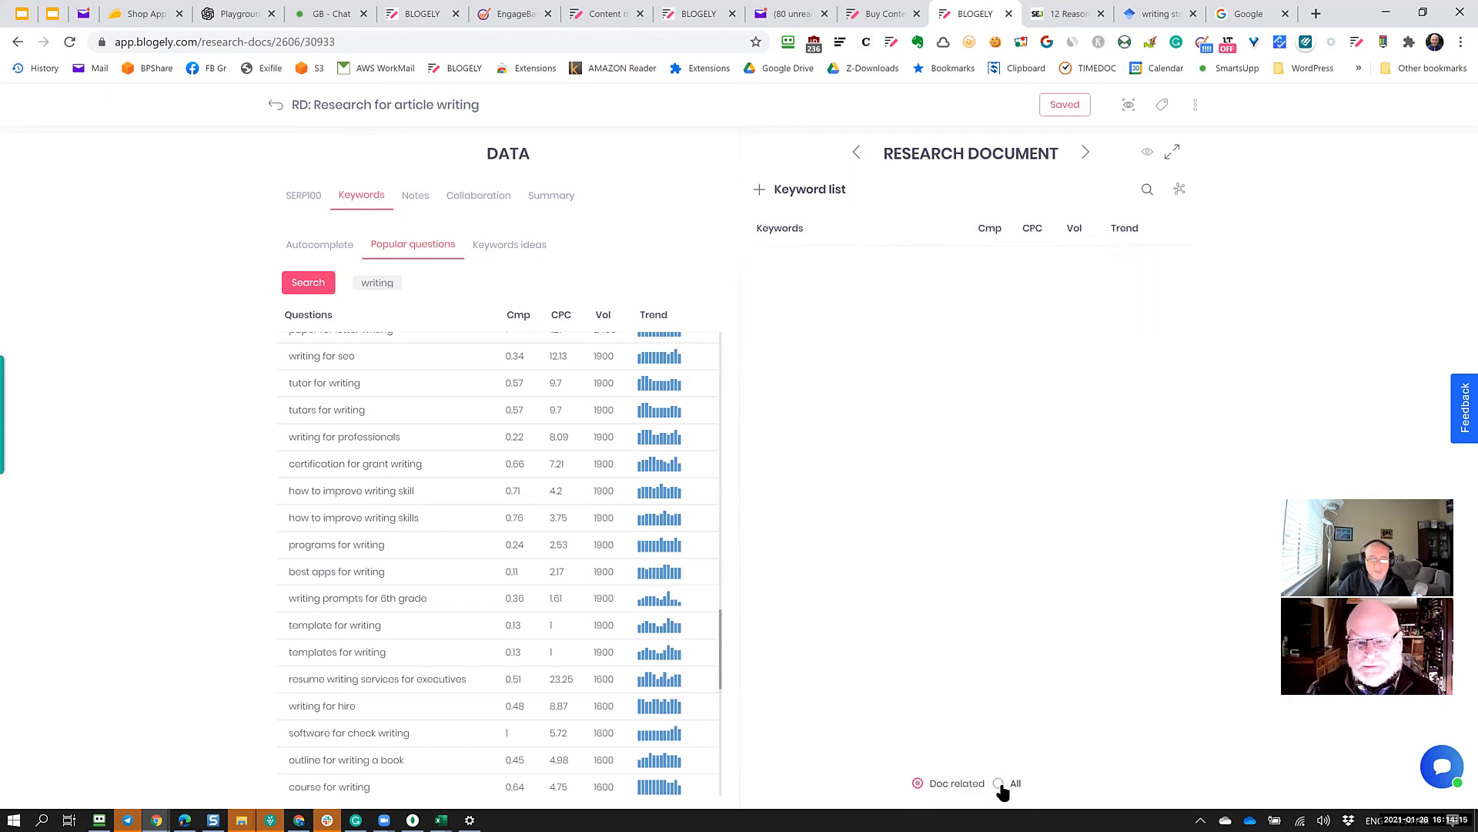
Look through the full keyword list covering all documents, down to the SEO and WordPress theme keywords.
scroll(1001, 400, down, 5)
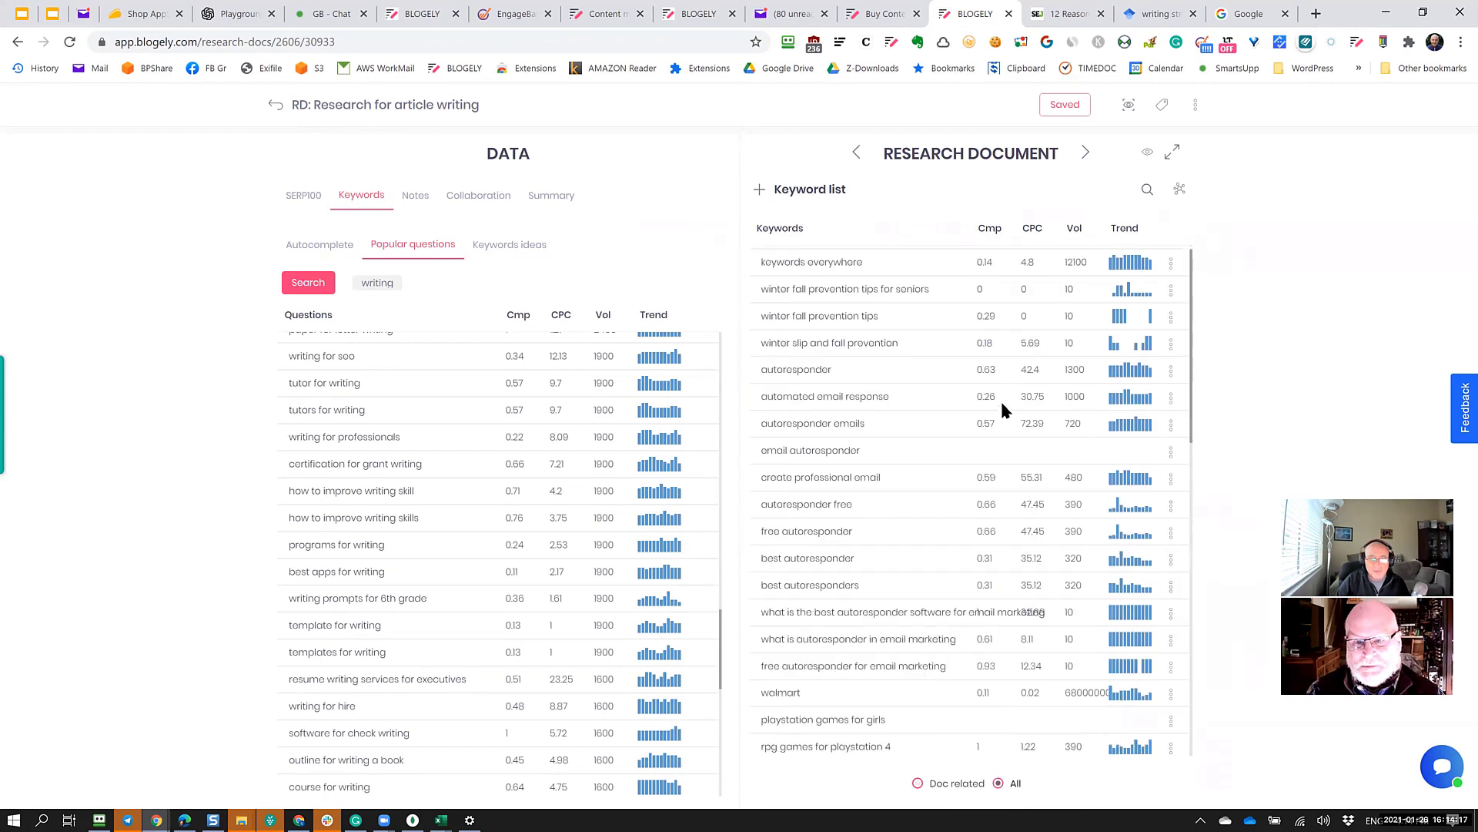
scroll(1001, 399, down, 3)
scroll(961, 687, up, 10)
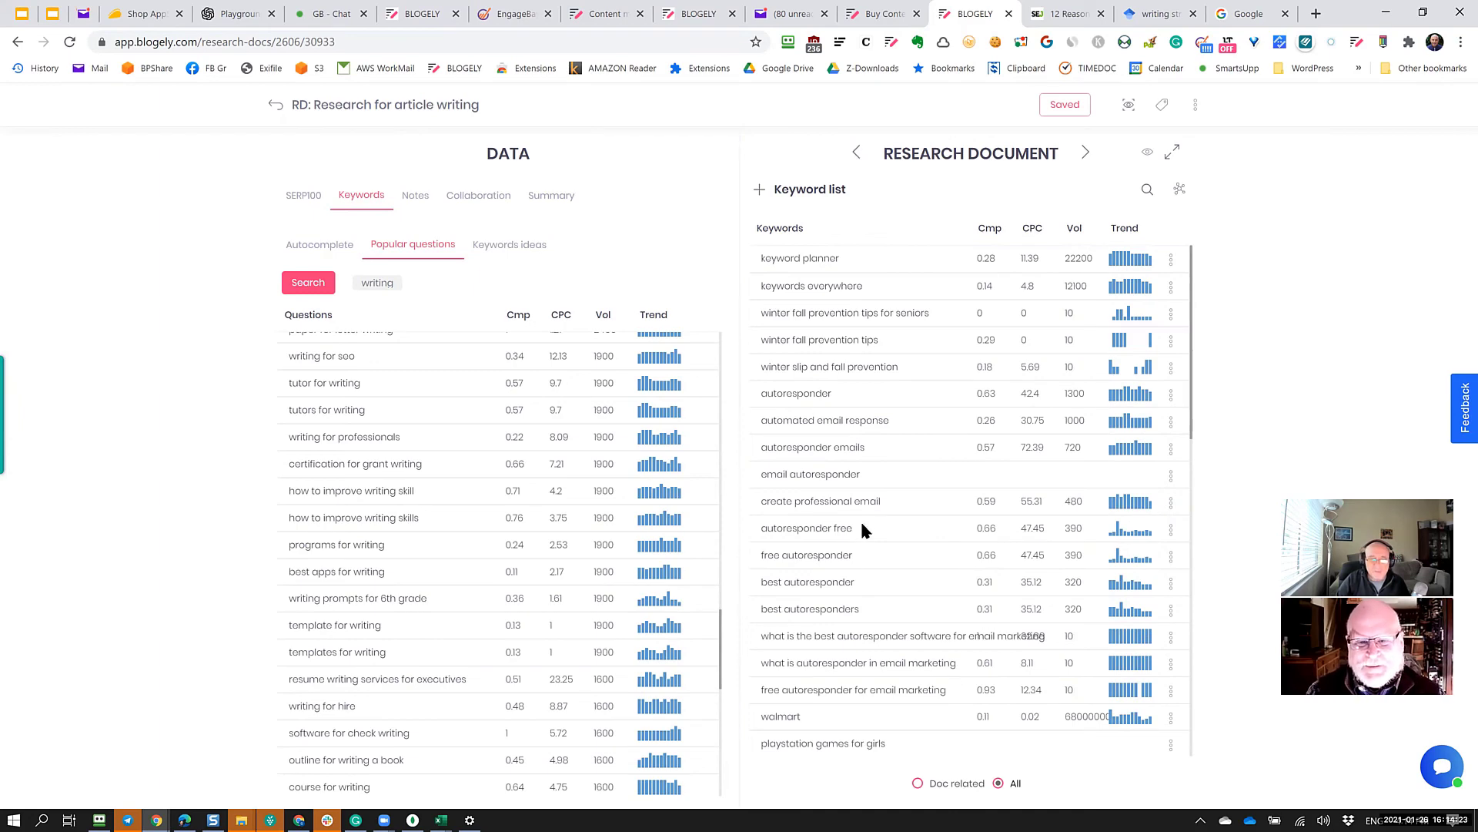
scroll(863, 529, down, 15)
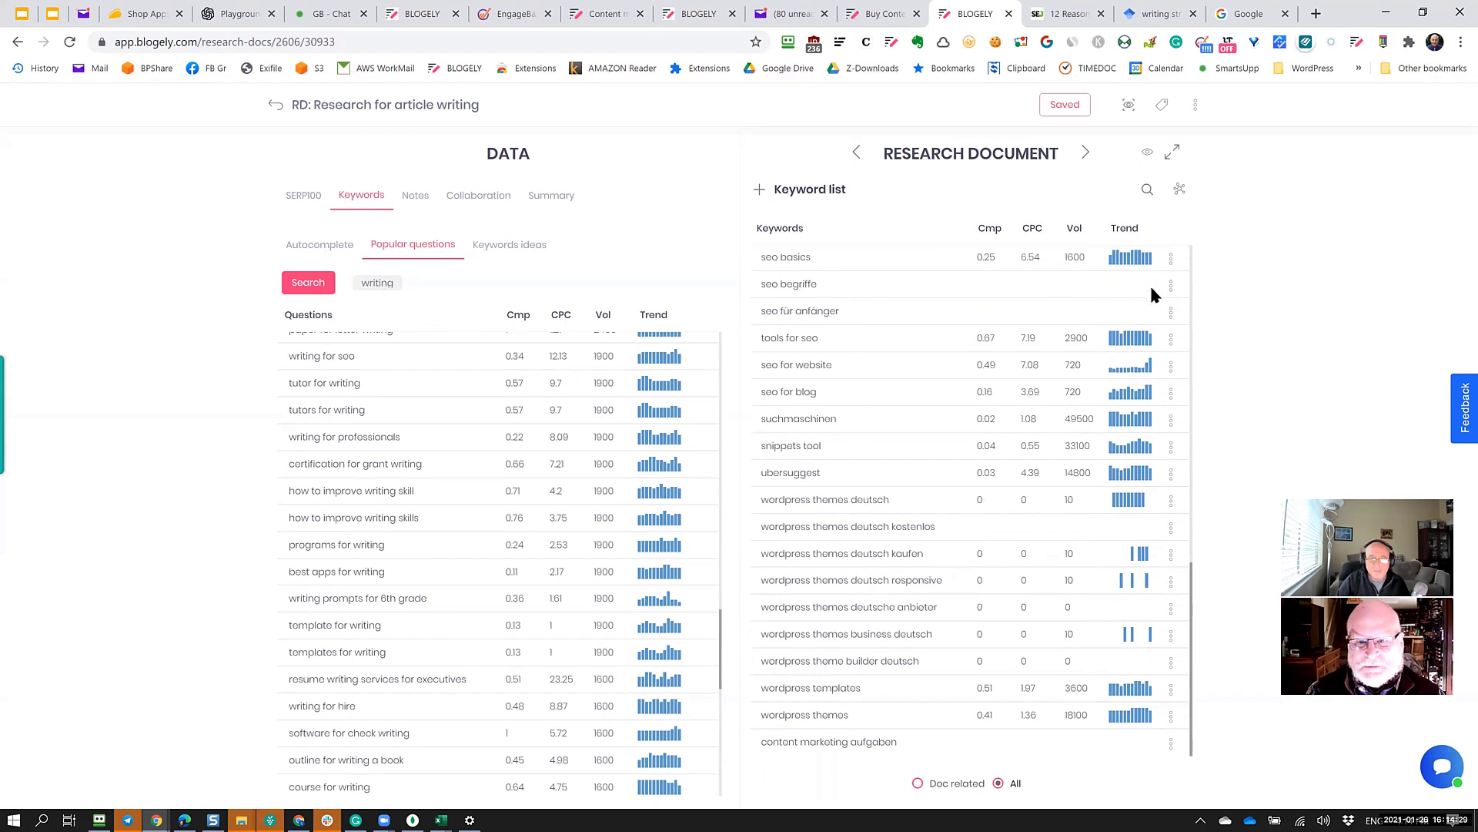
Check the credits required to get data for the keyword "seo für anfänger" without submitting the request.
click(1171, 312)
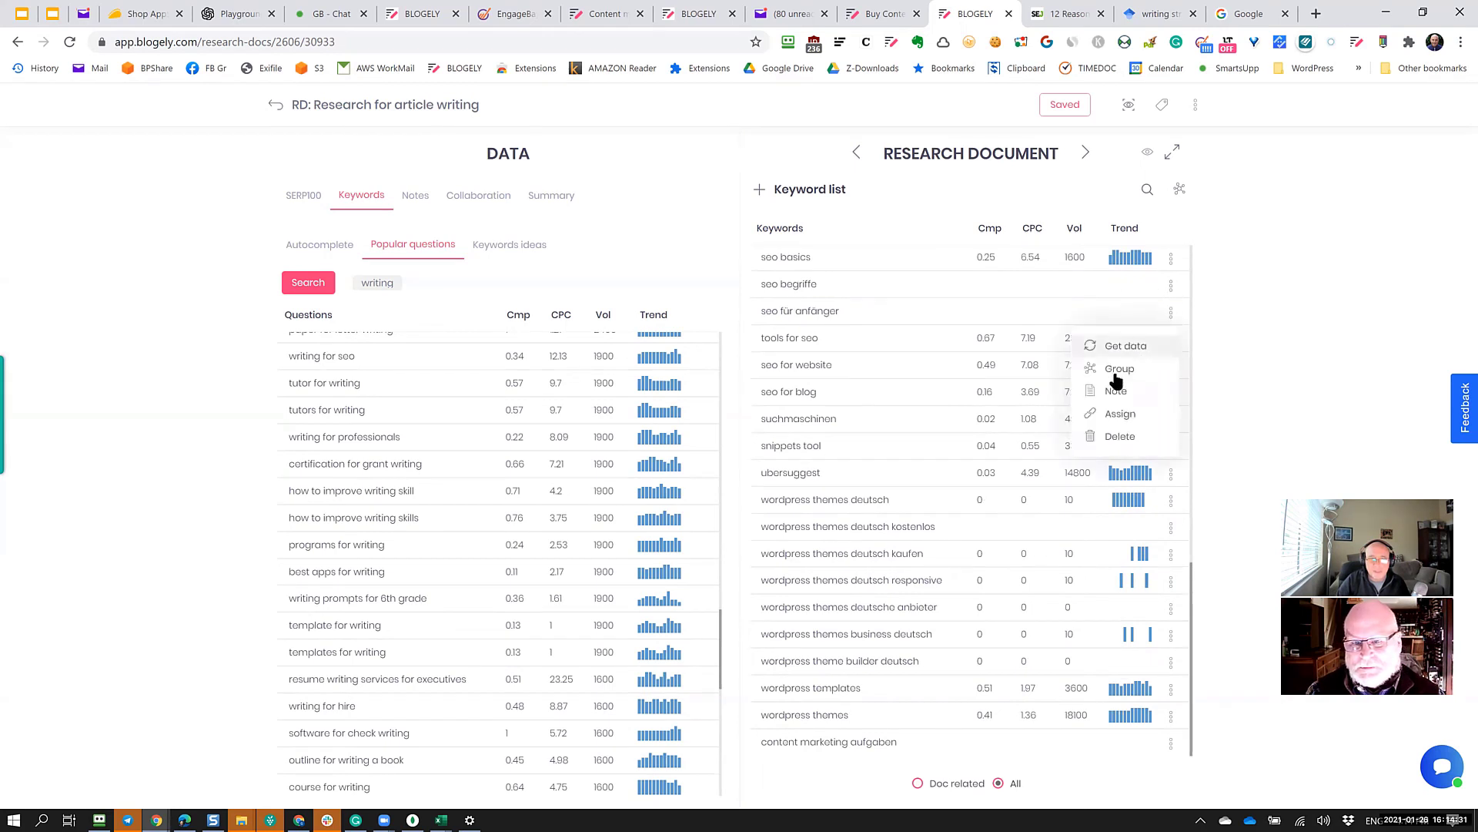
click(1126, 347)
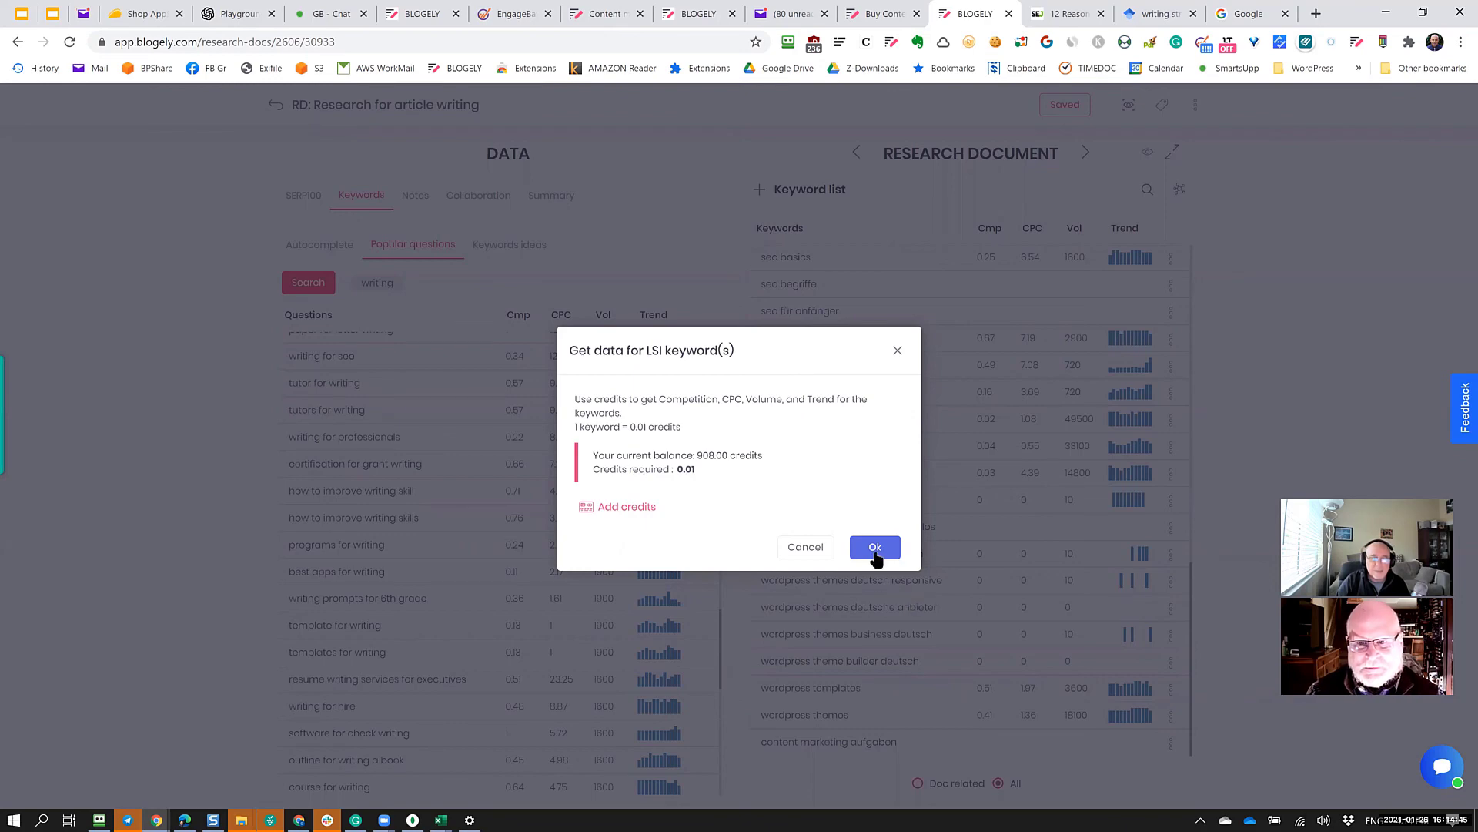
click(822, 555)
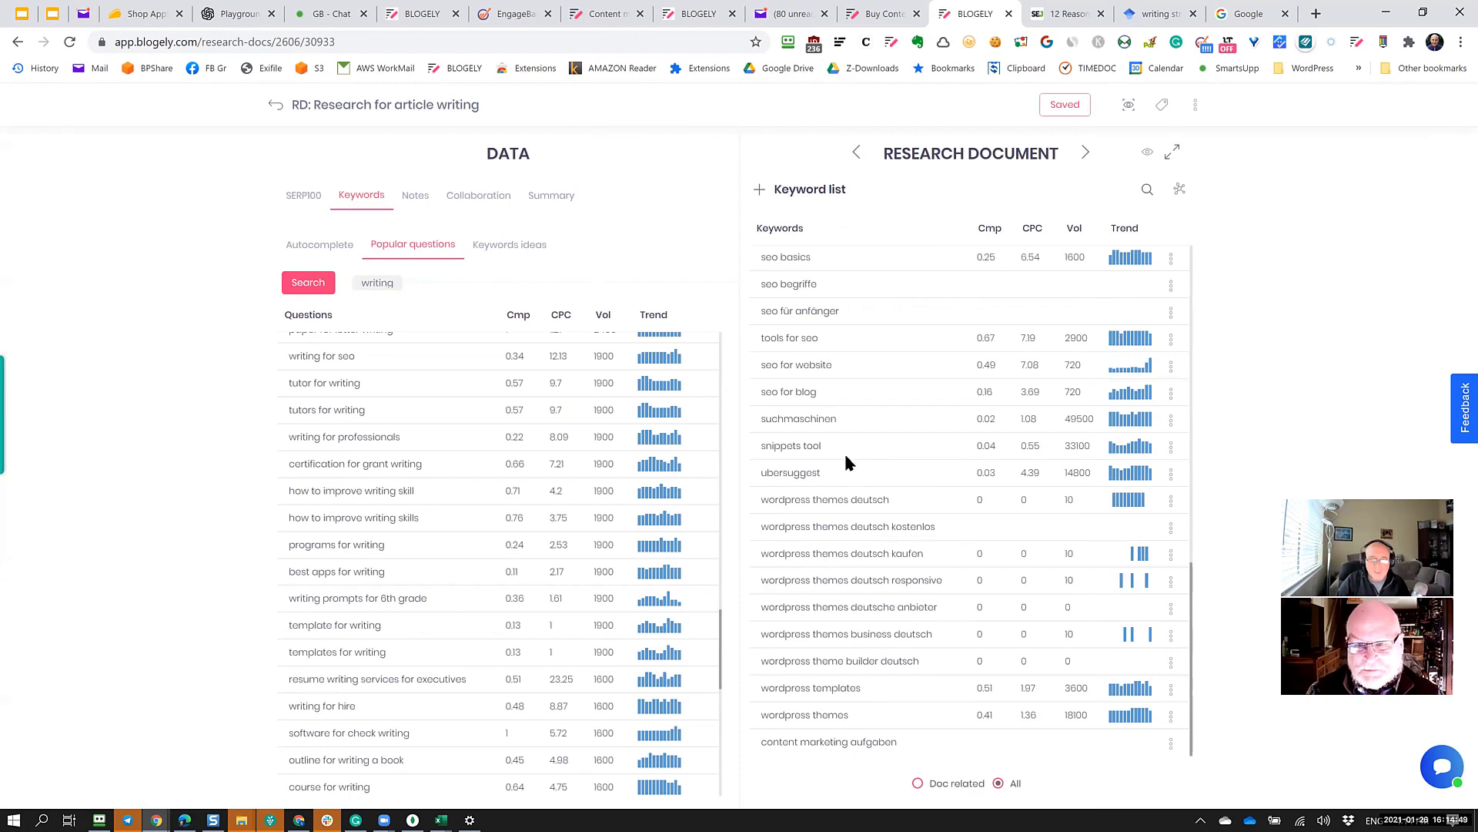
Return the keyword list to the Doc related view and go back to the first popular questions for "writing".
scroll(885, 493, up, 10)
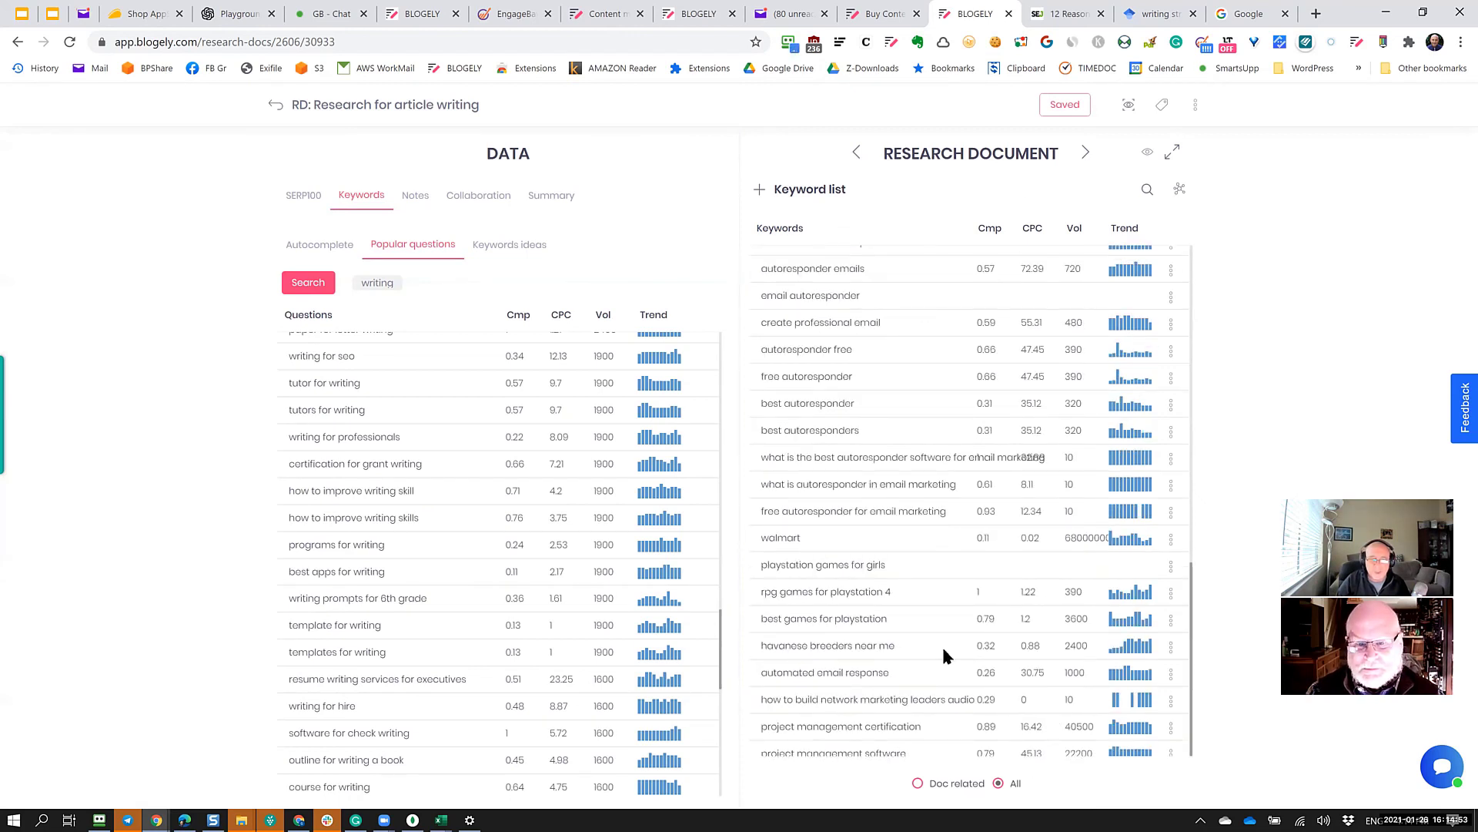
scroll(944, 649, up, 2)
scroll(776, 308, up, 10)
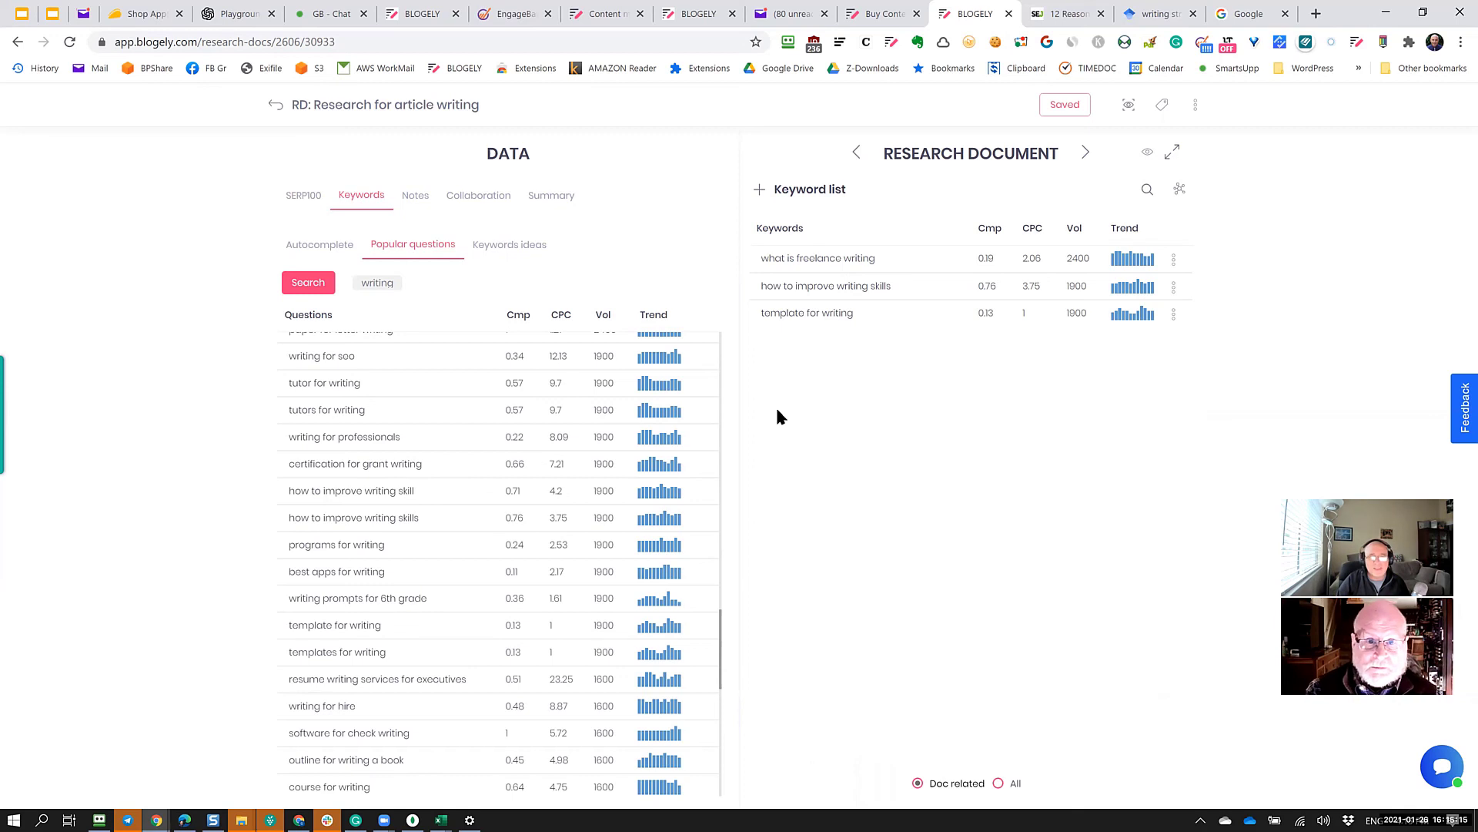
scroll(461, 512, up, 1)
scroll(459, 500, up, 5)
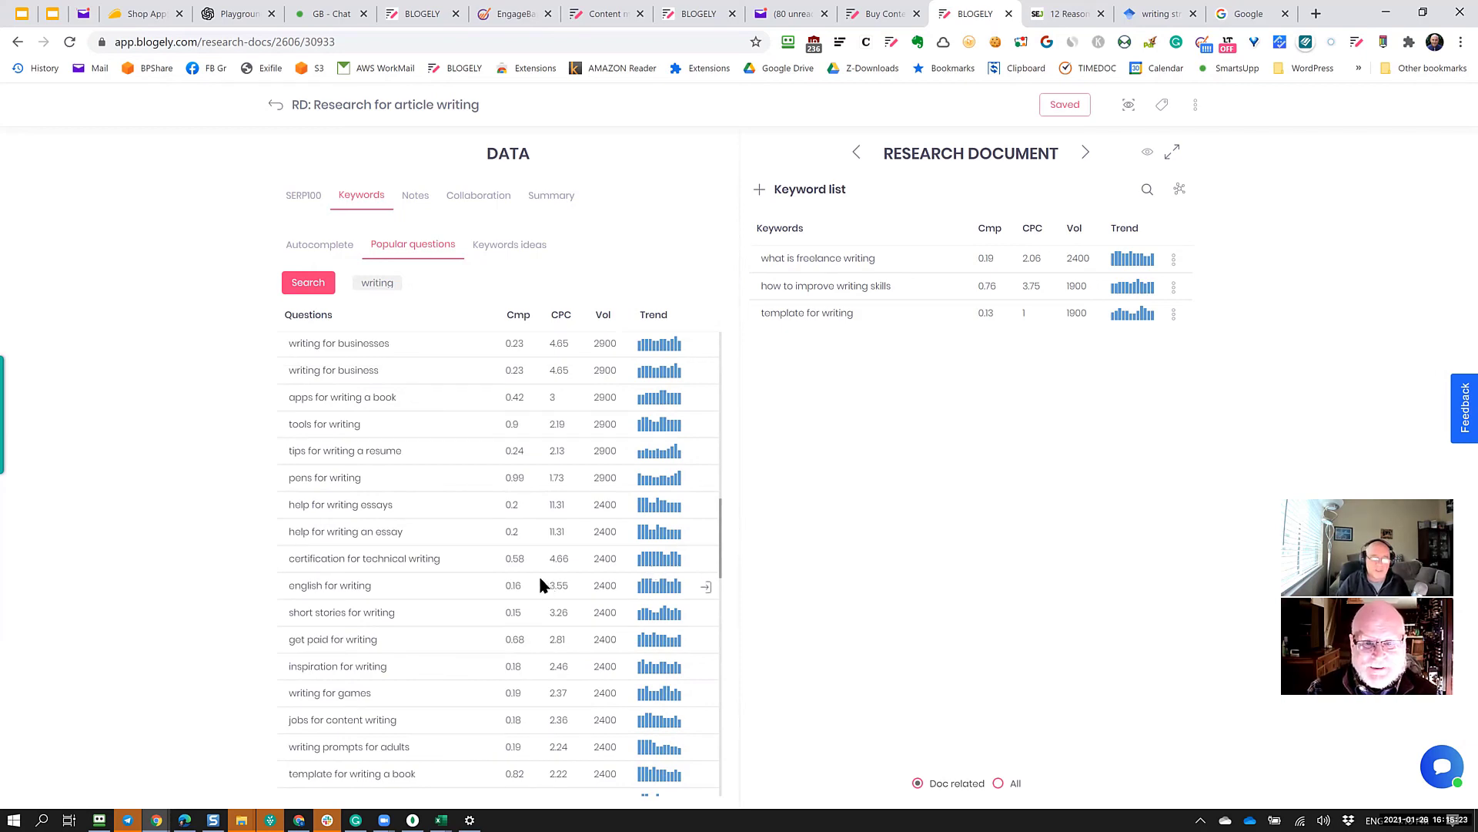
scroll(537, 578, up, 10)
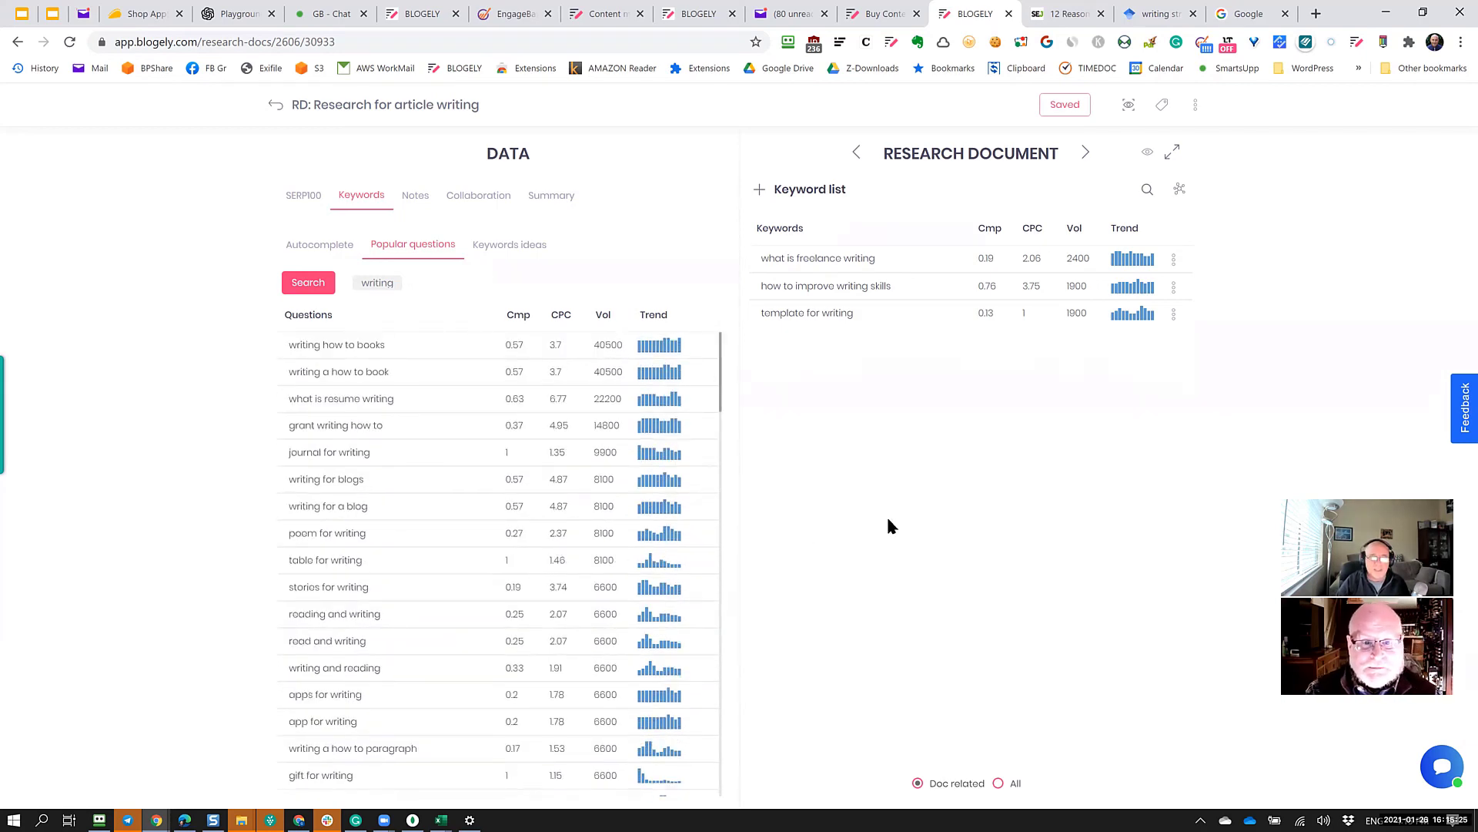
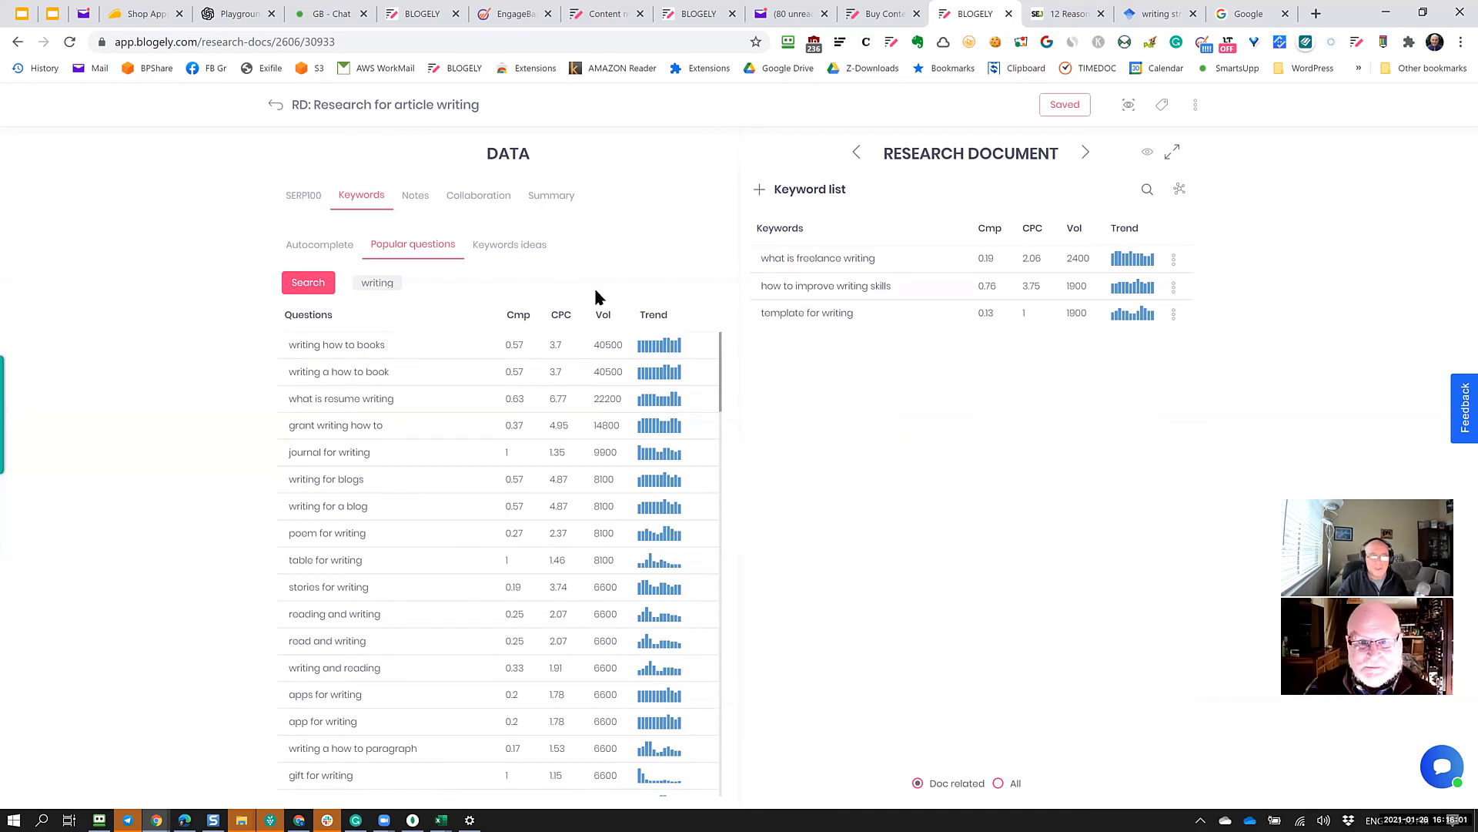
Get keyword ideas for the research document using "writing" as the target keyword.
click(504, 246)
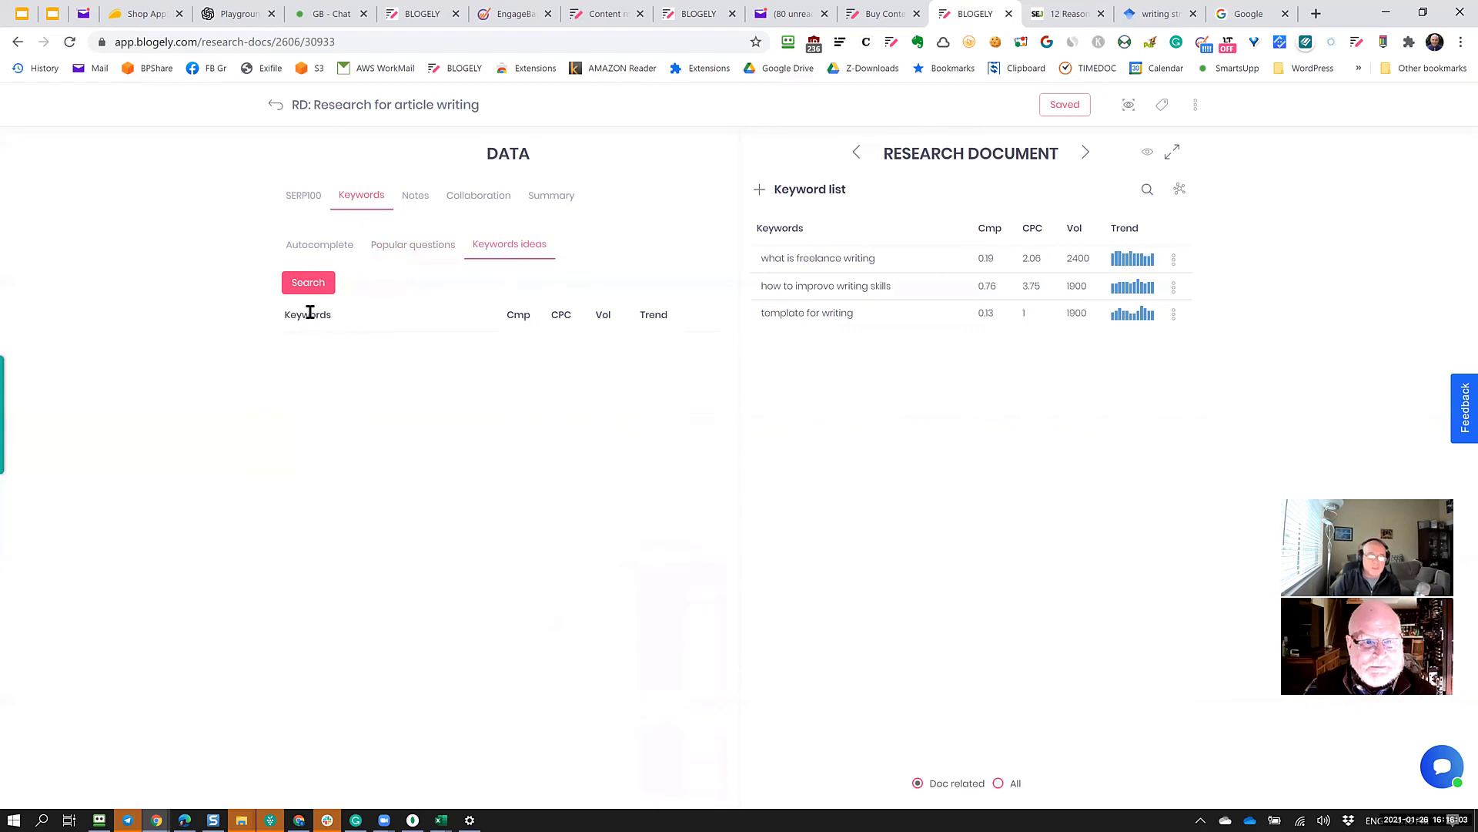
click(311, 287)
click(675, 436)
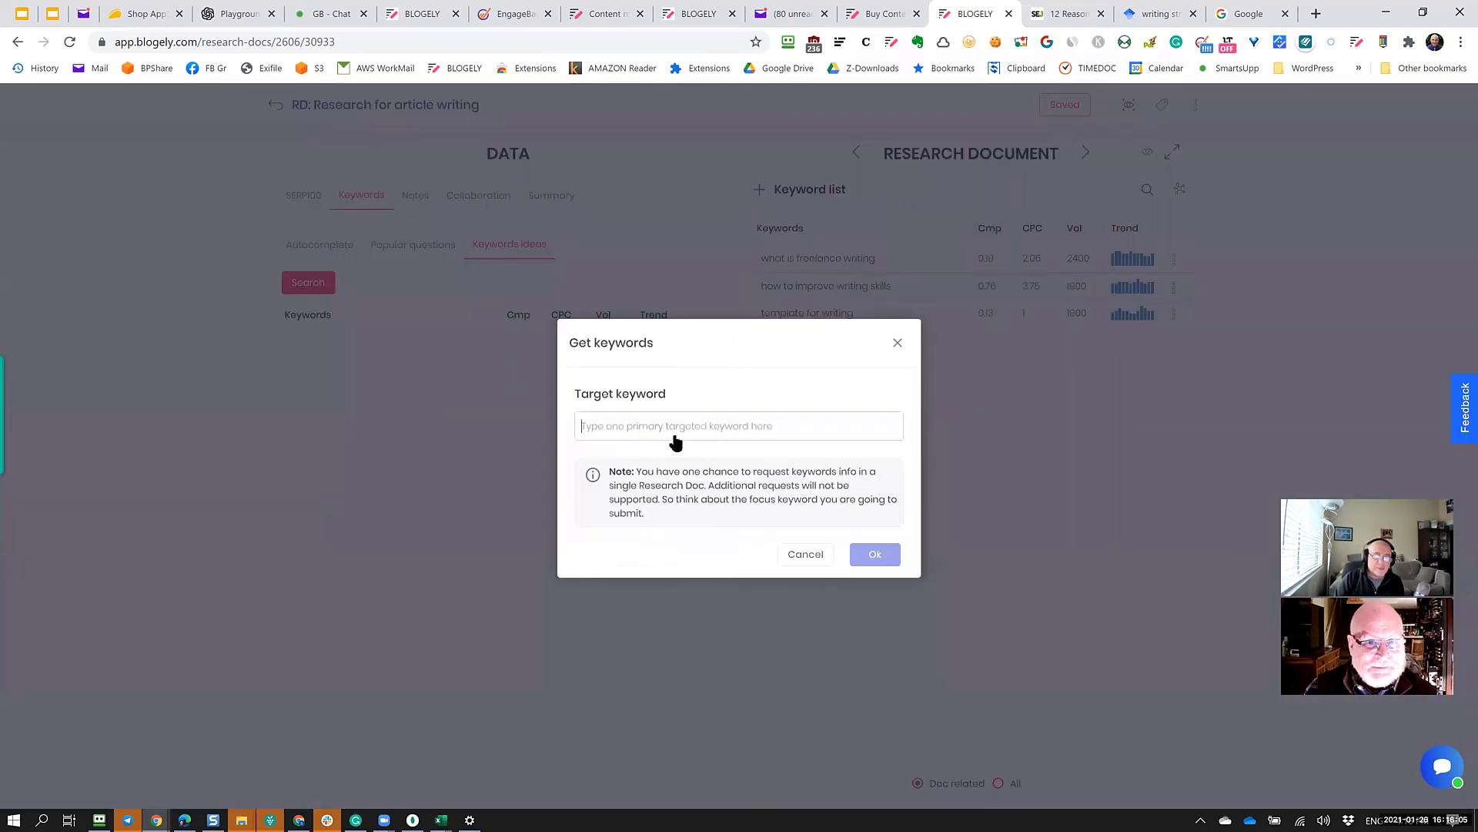
text(writing)
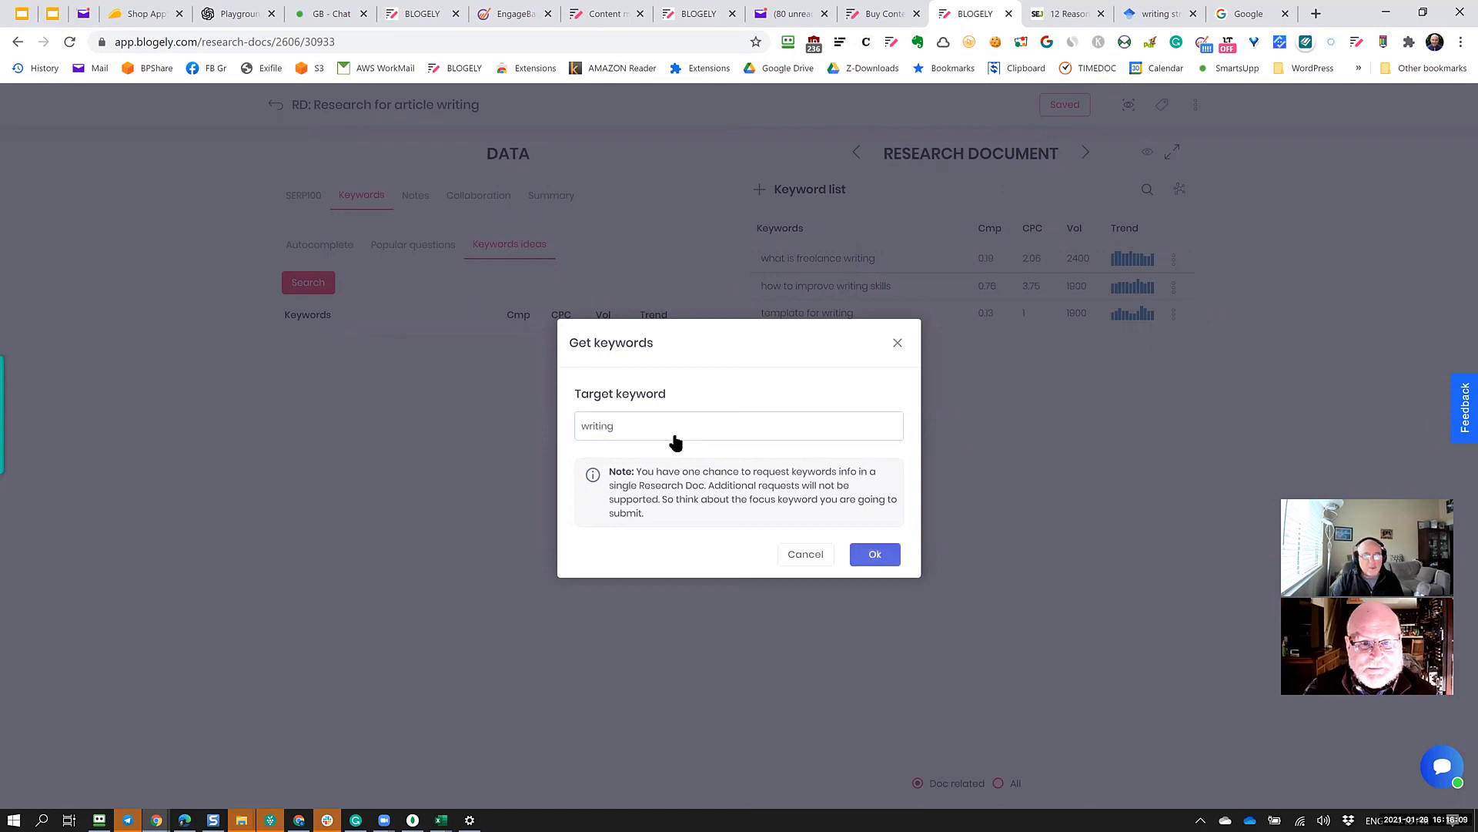
click(882, 555)
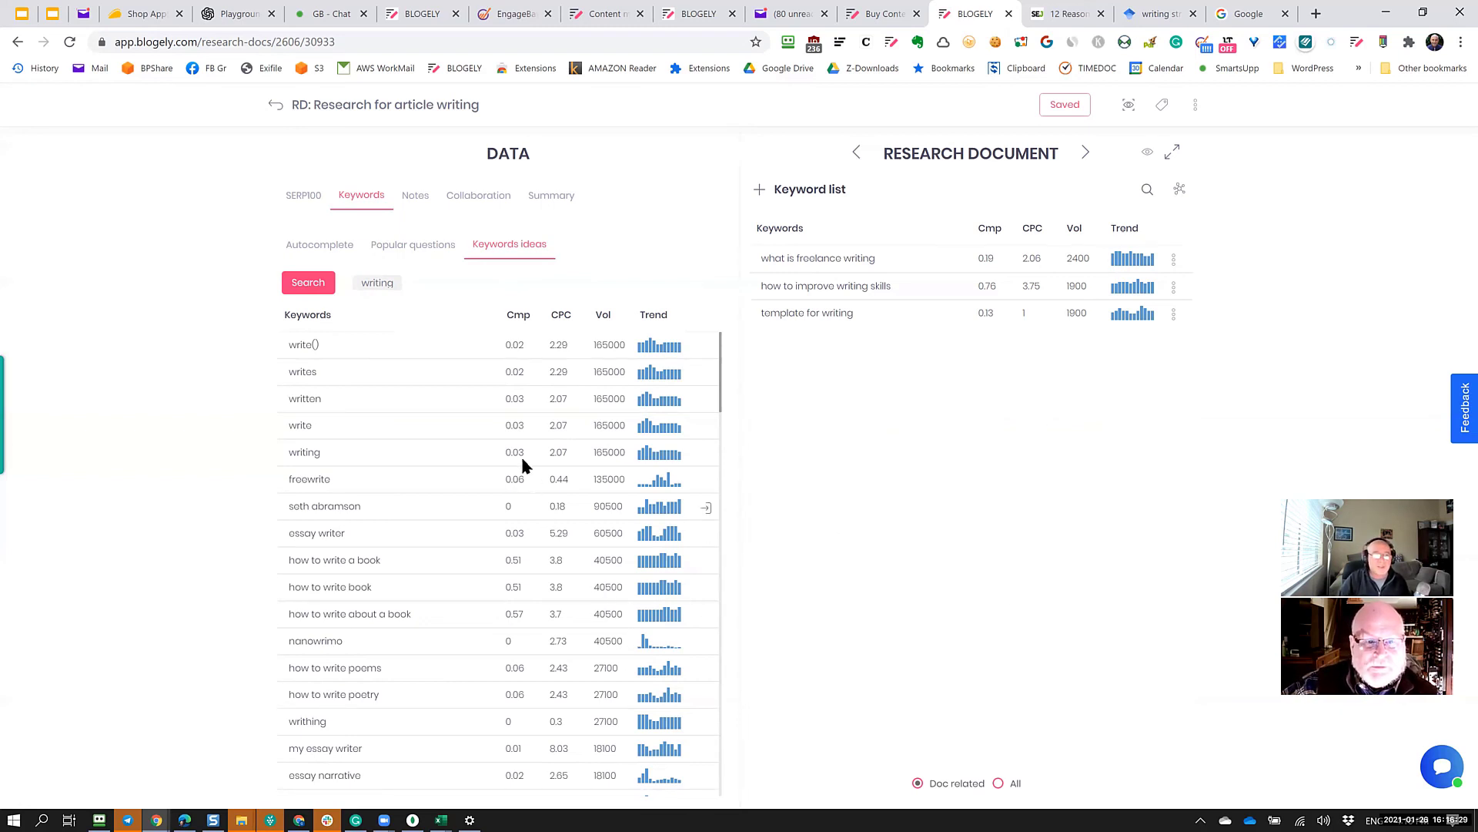
Browse the keyword ideas and add "writ" to the research document's keyword list.
scroll(475, 443, down, 4)
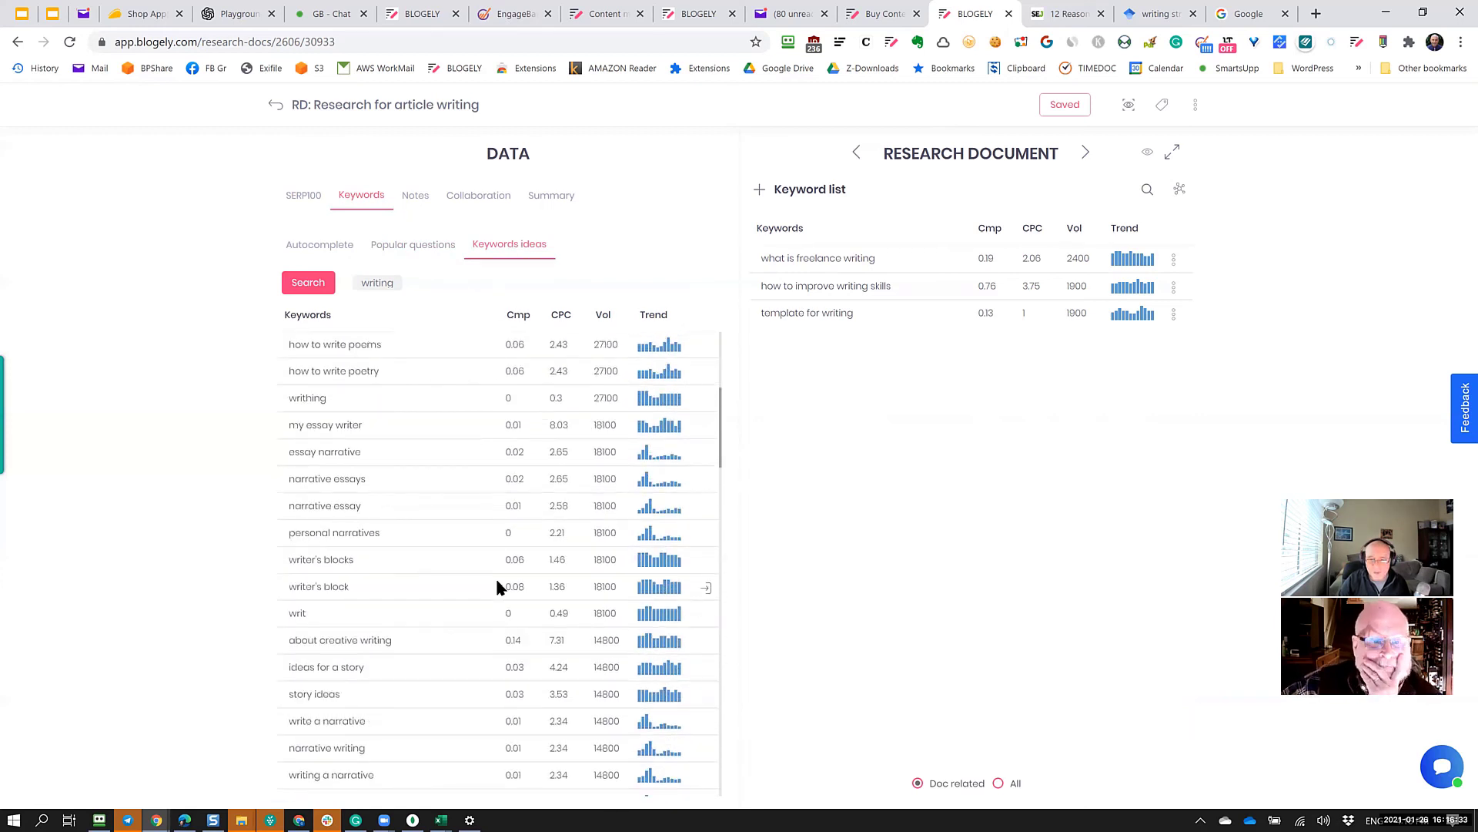
scroll(497, 583, down, 3)
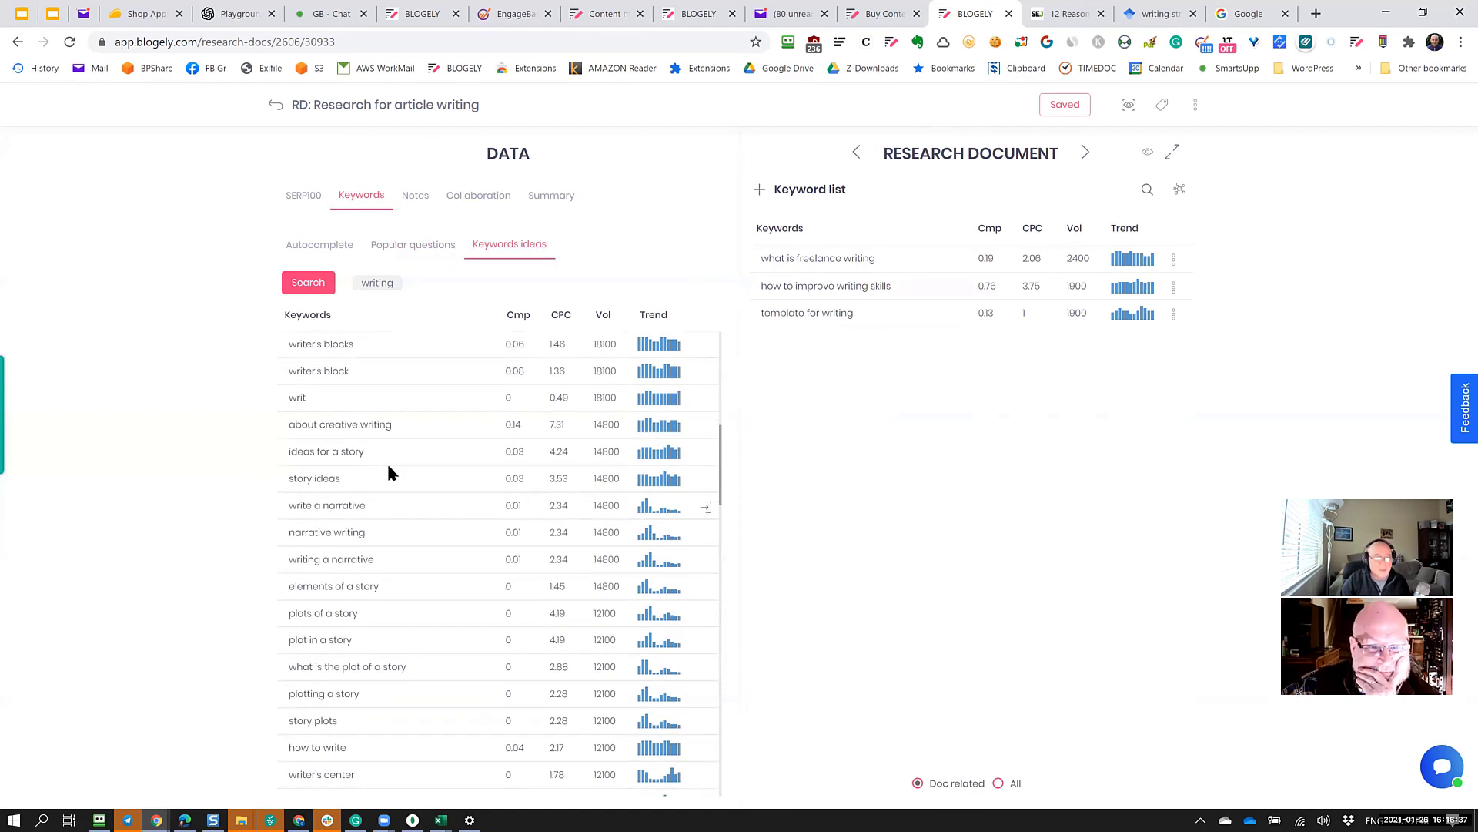
drag(316, 401, 288, 398)
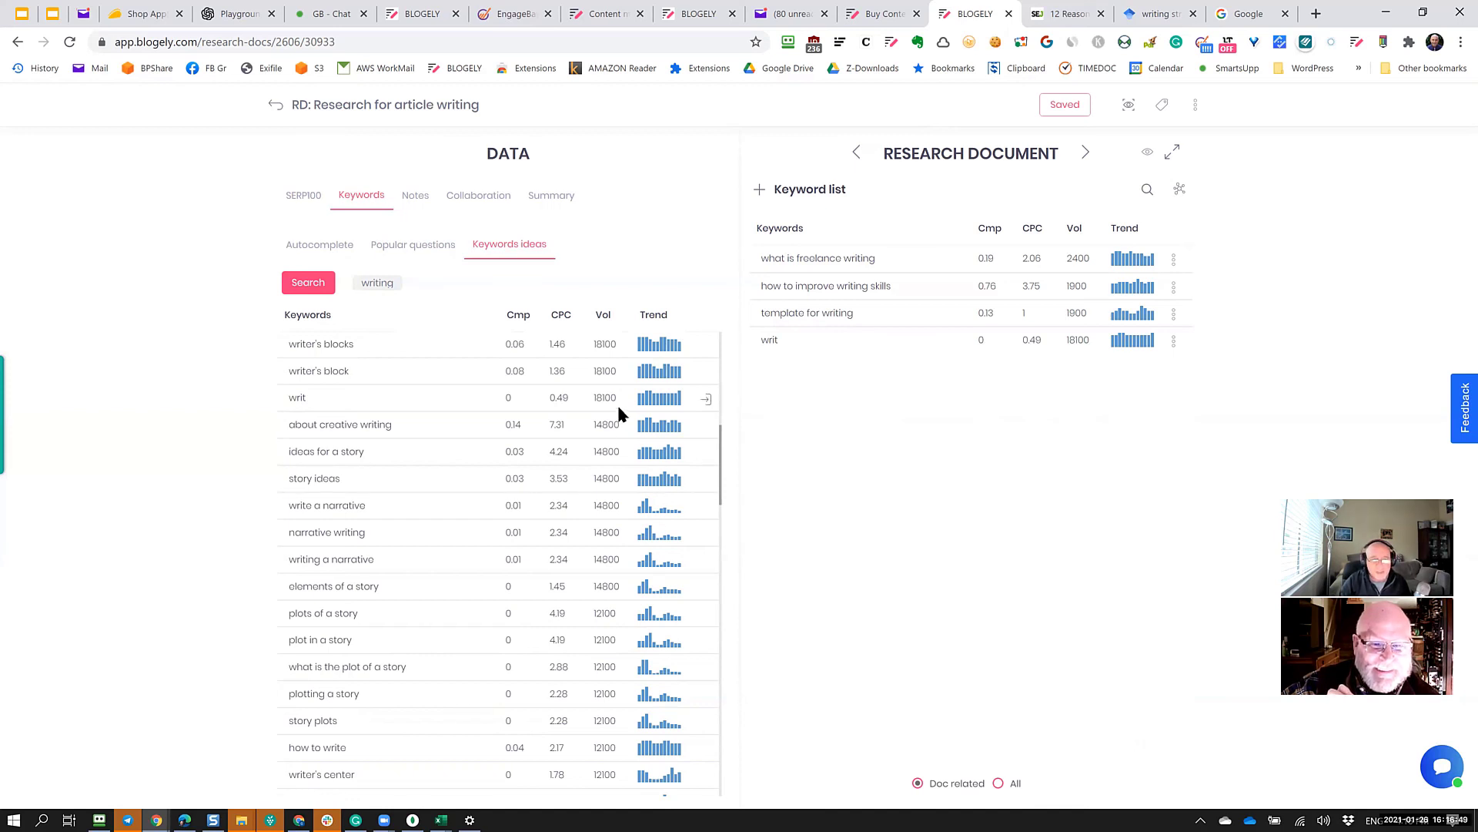
drag(617, 403, 593, 400)
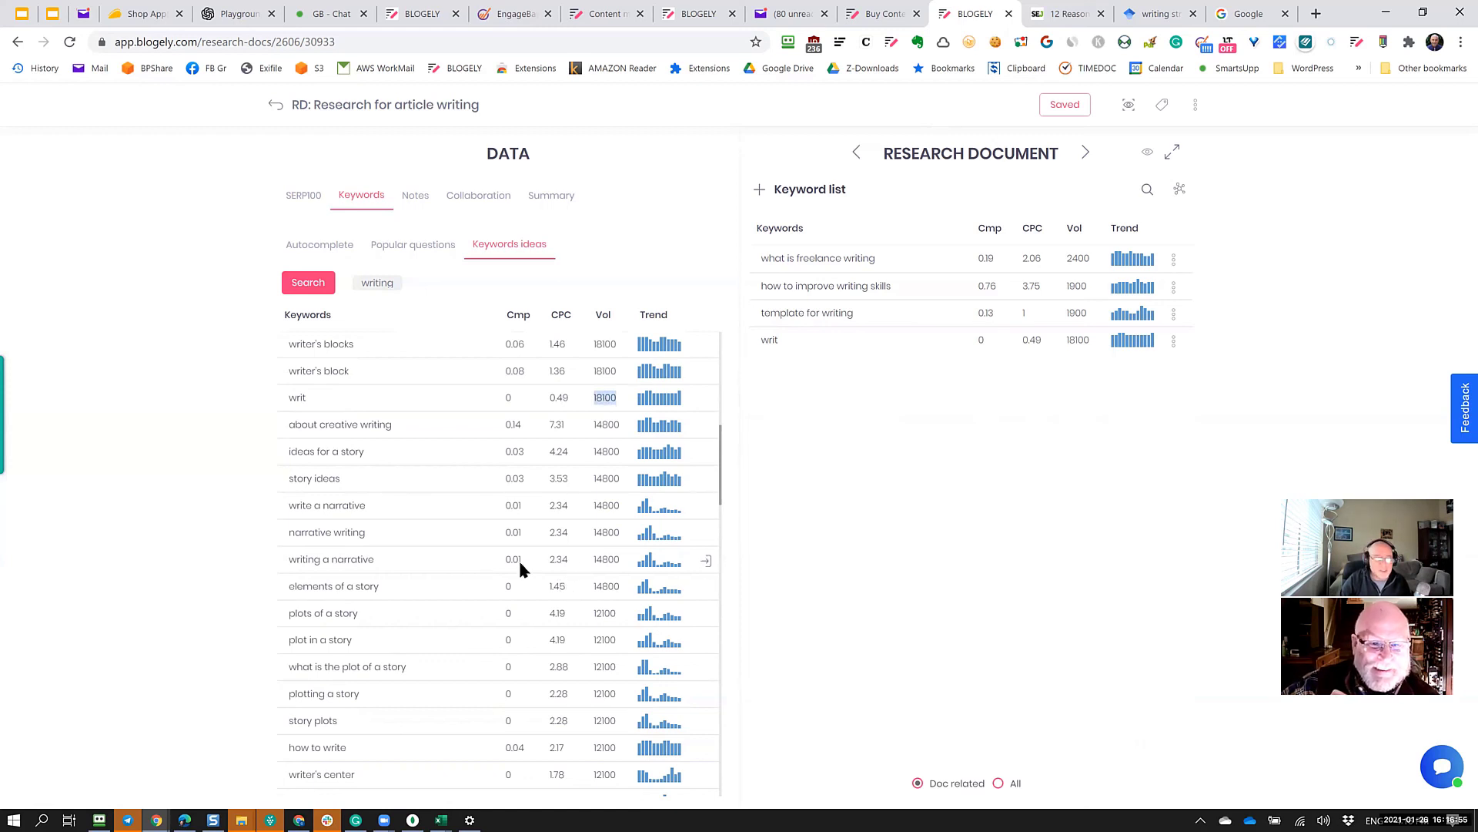
Add the keyword idea "a story writer" to the research document's keyword list.
scroll(519, 563, down, 5)
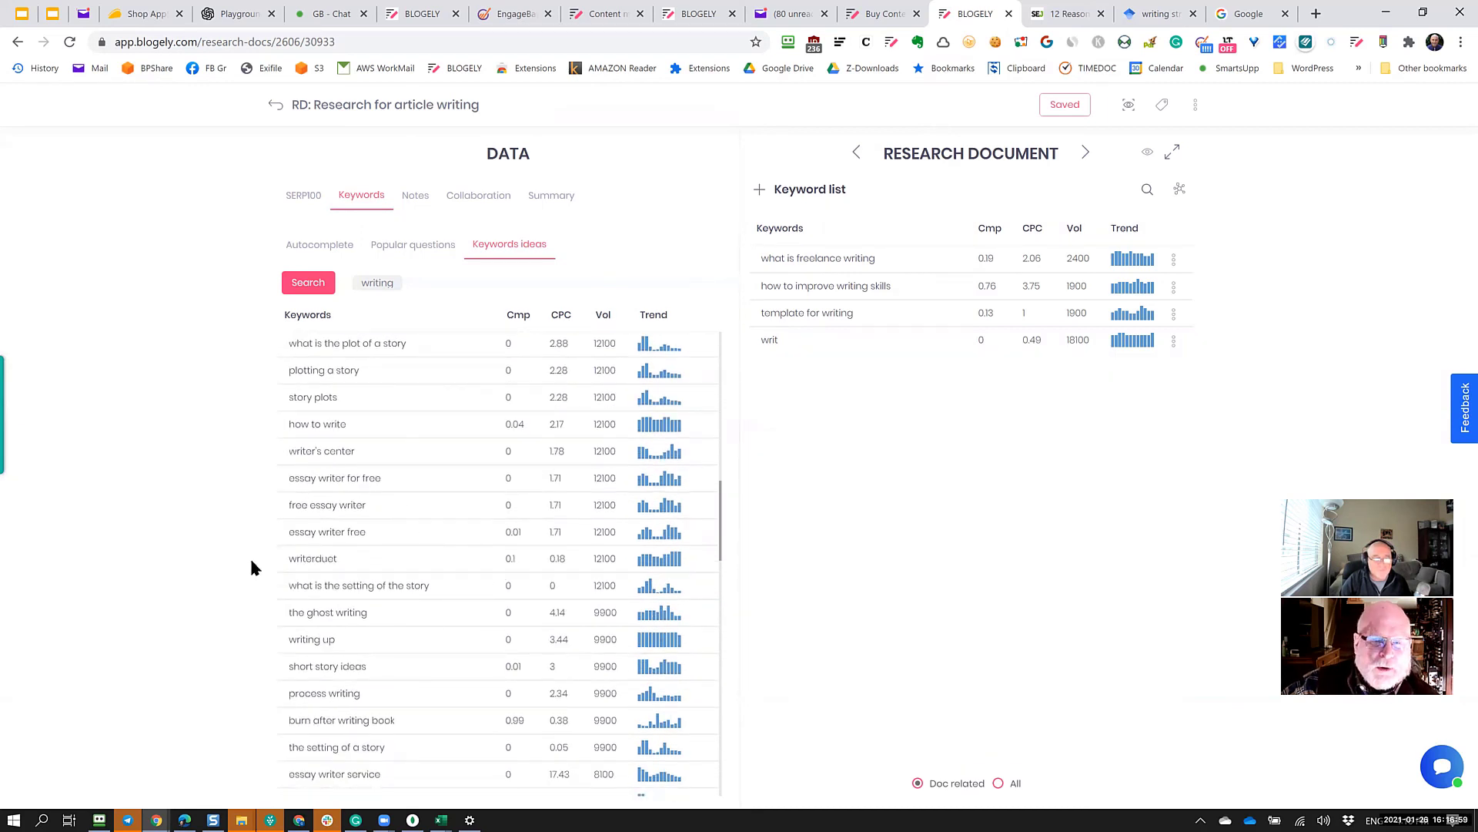
scroll(368, 579, down, 5)
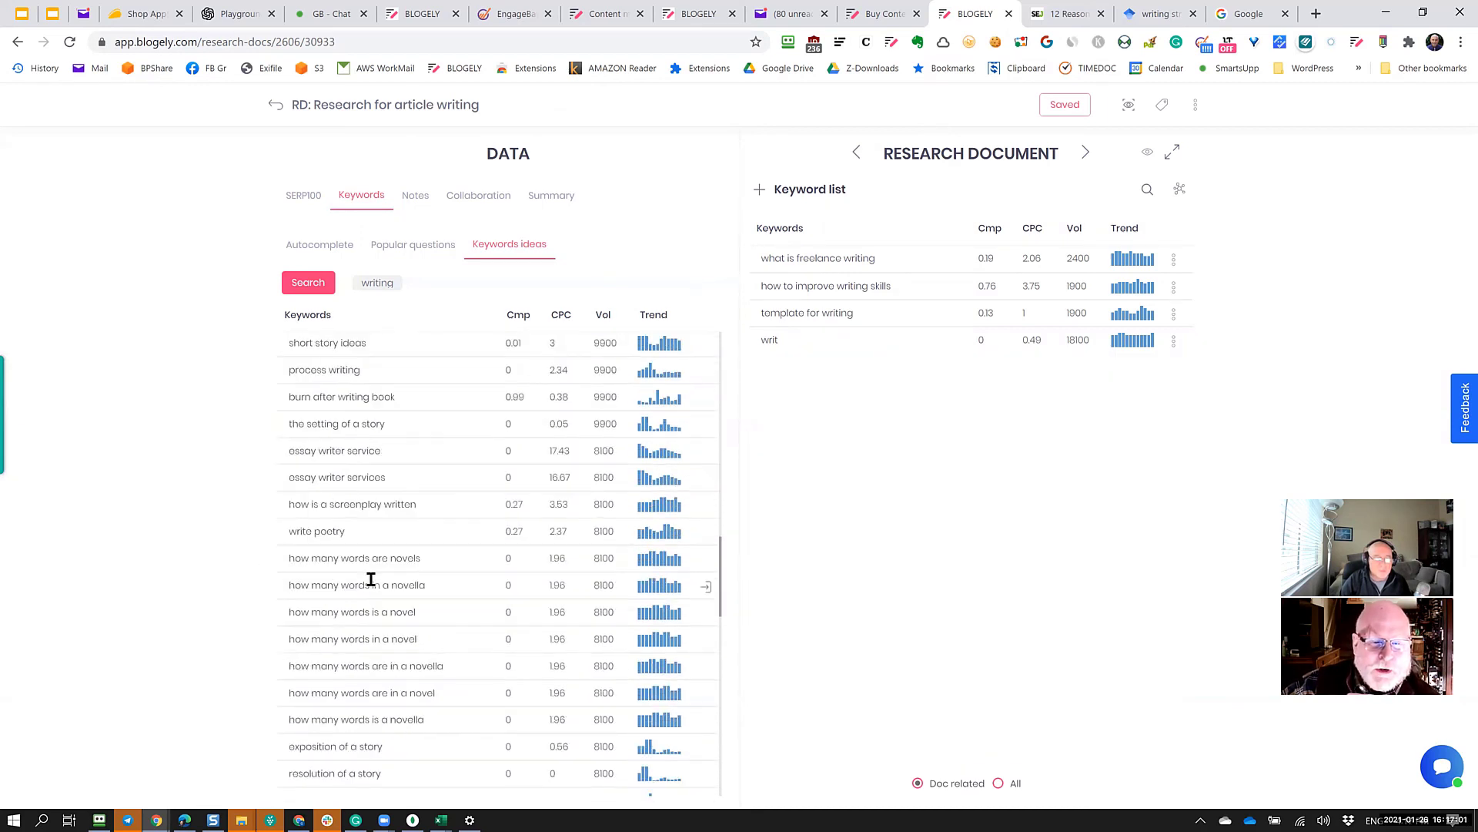
scroll(370, 579, down, 5)
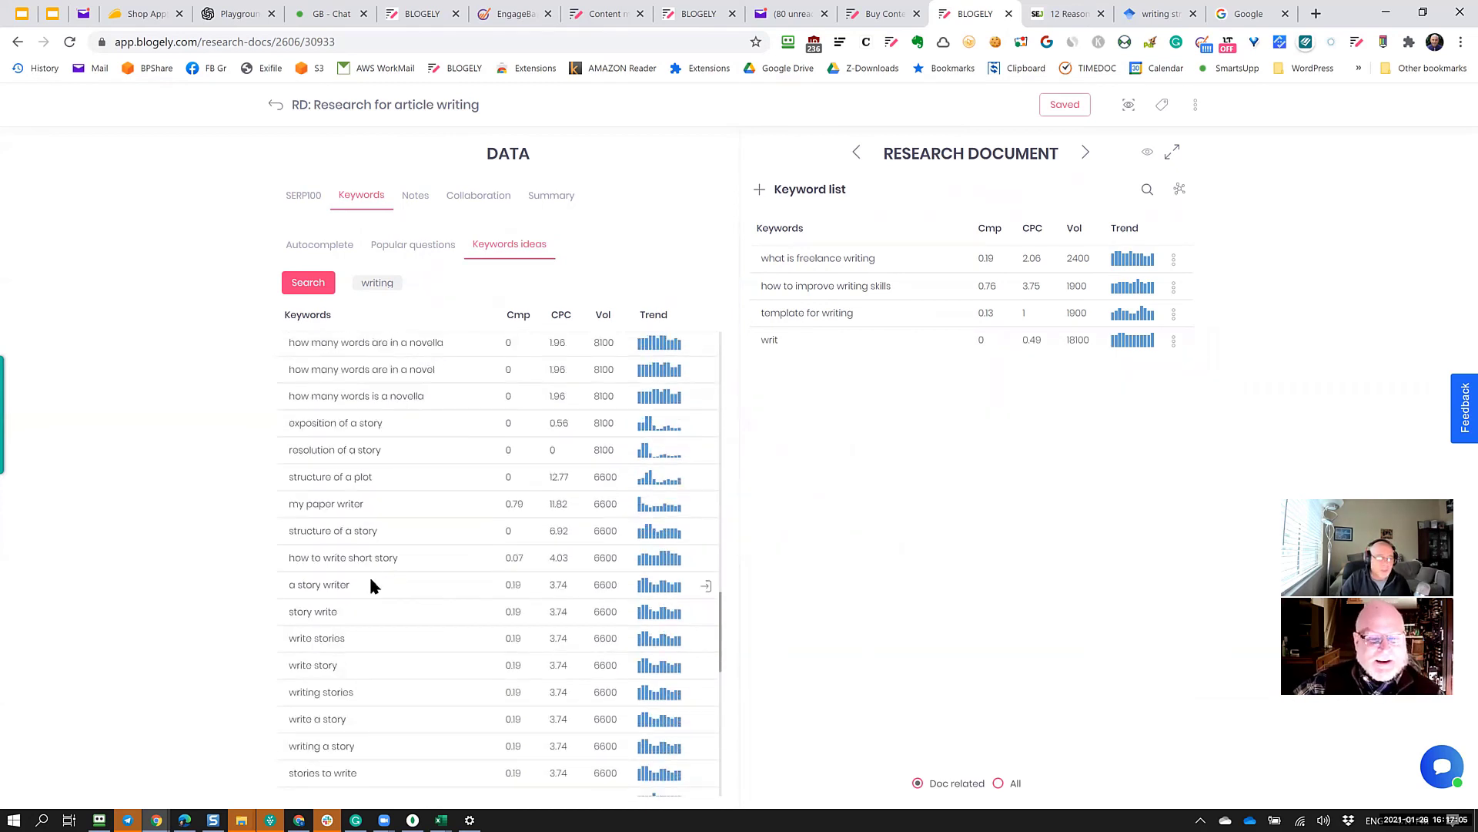
scroll(370, 585, down, 2)
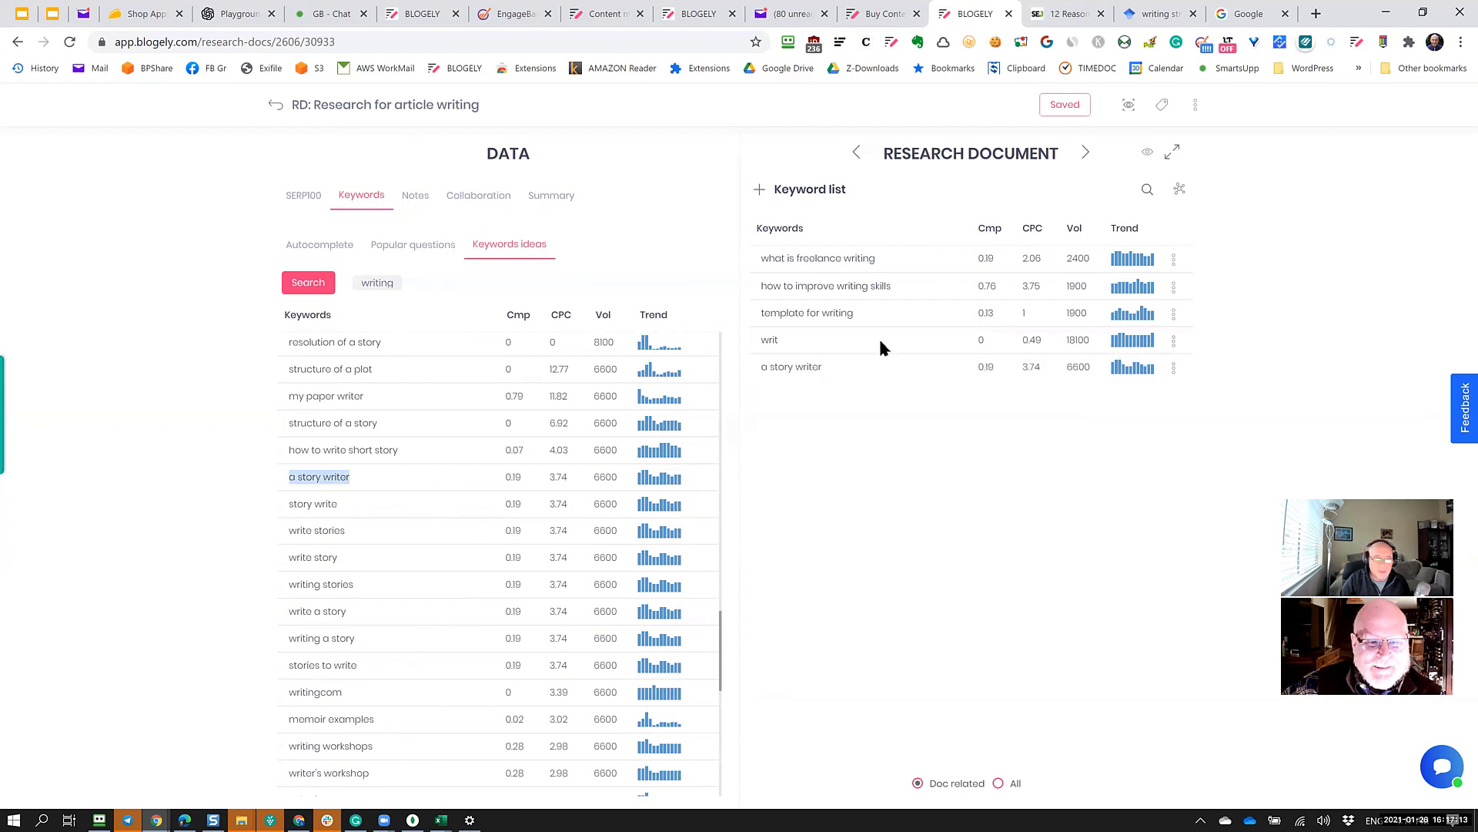
Review the remaining keyword ideas and the note on repeat keyword requests without submitting another request.
scroll(488, 608, down, 3)
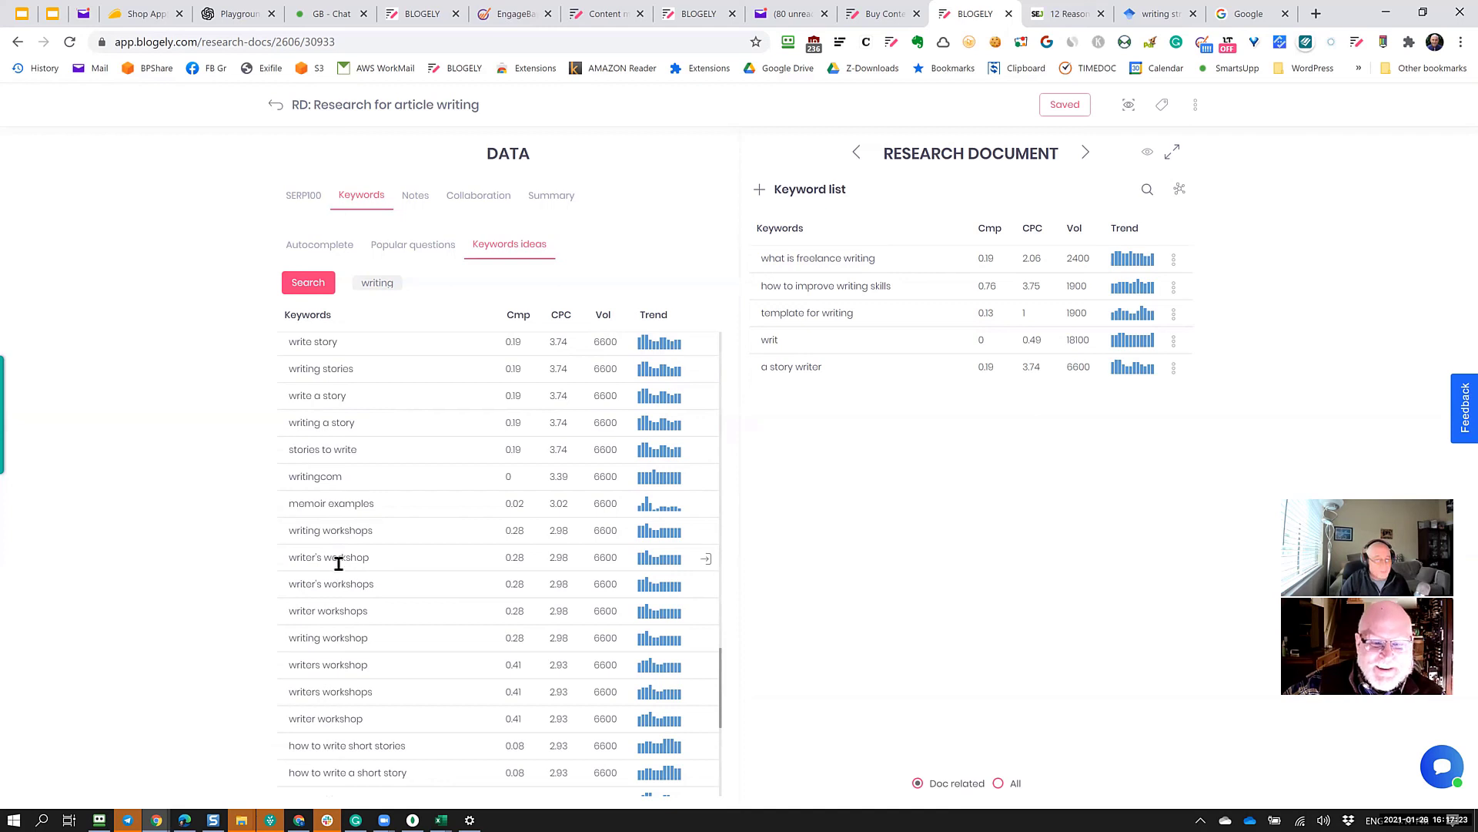
scroll(386, 402, down, 5)
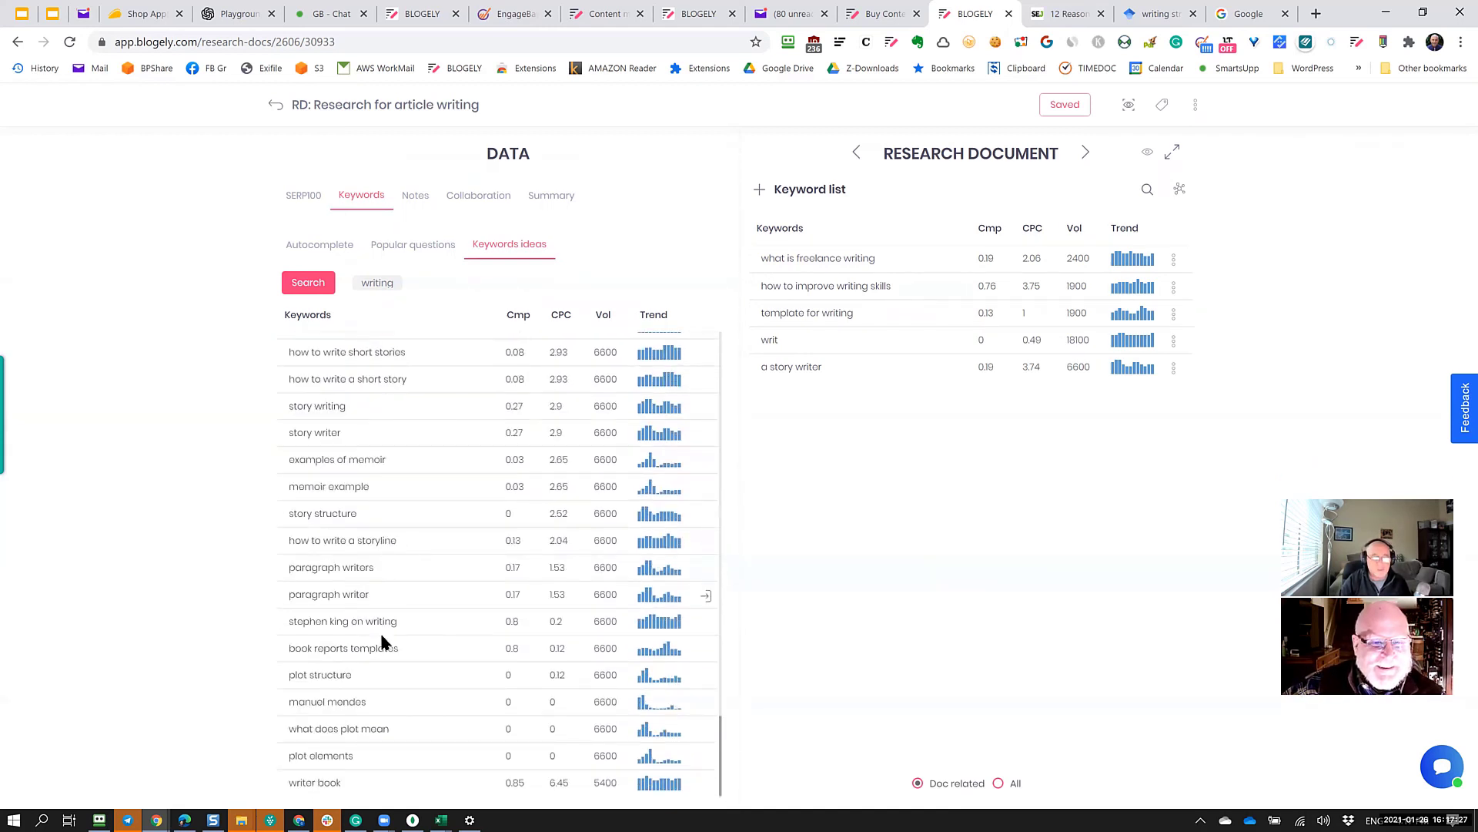
scroll(383, 732, up, 6)
triple_click(383, 730)
scroll(382, 730, up, 18)
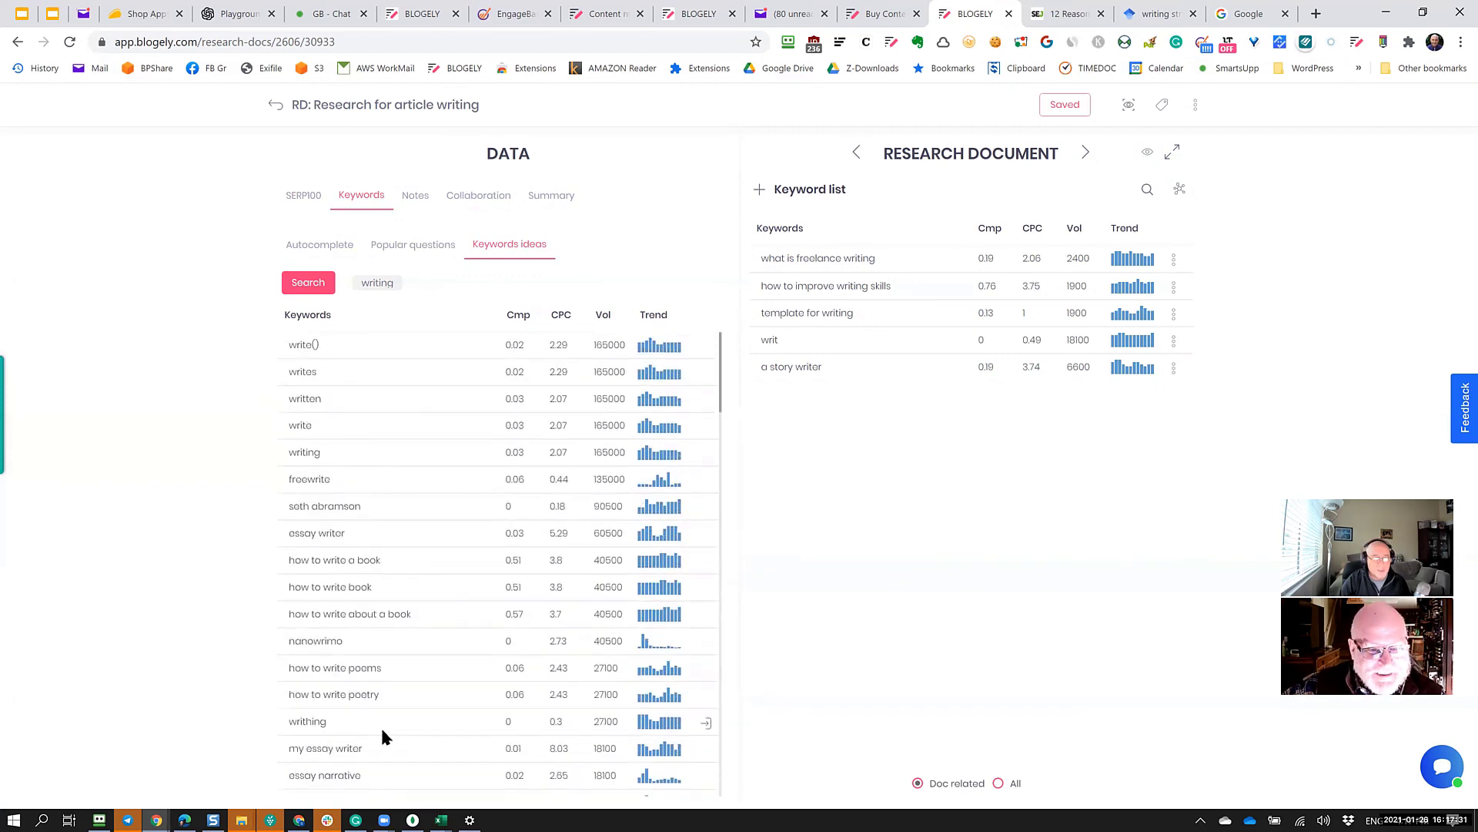
click(309, 283)
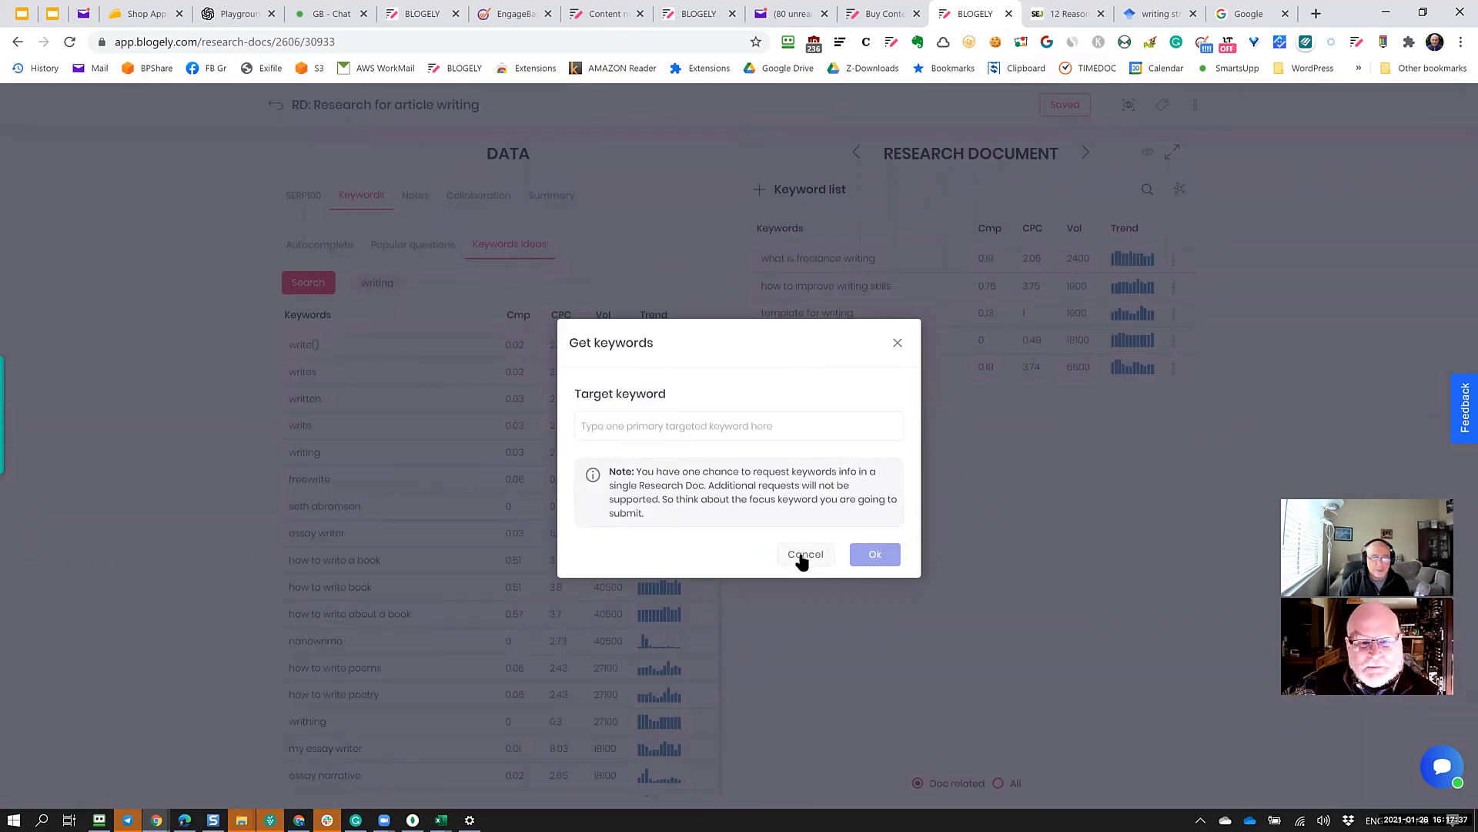
click(628, 582)
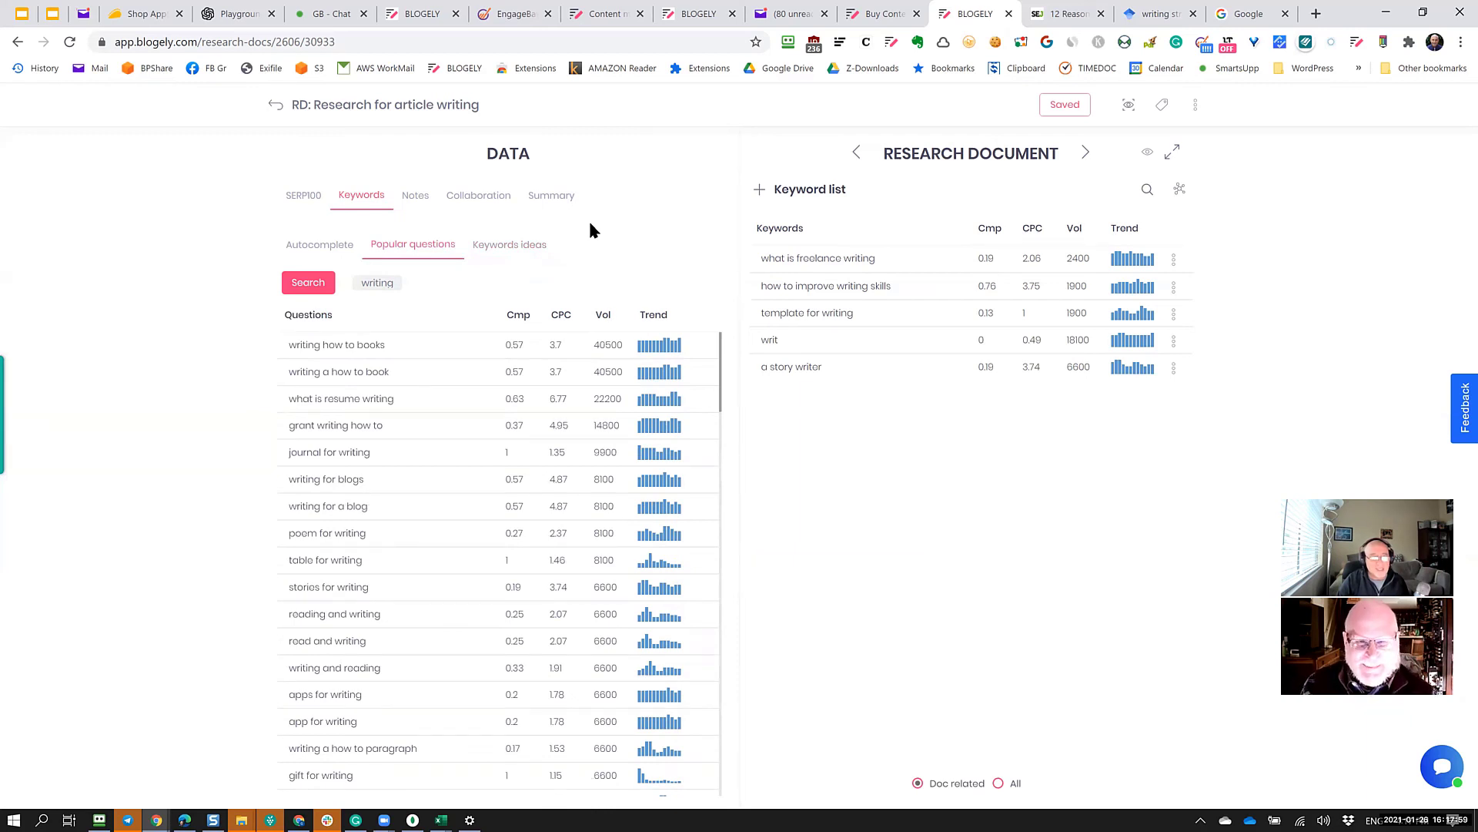
Open the SERP "how to write an article for blog post" and review its results alongside the research document's Block 3.
click(926, 424)
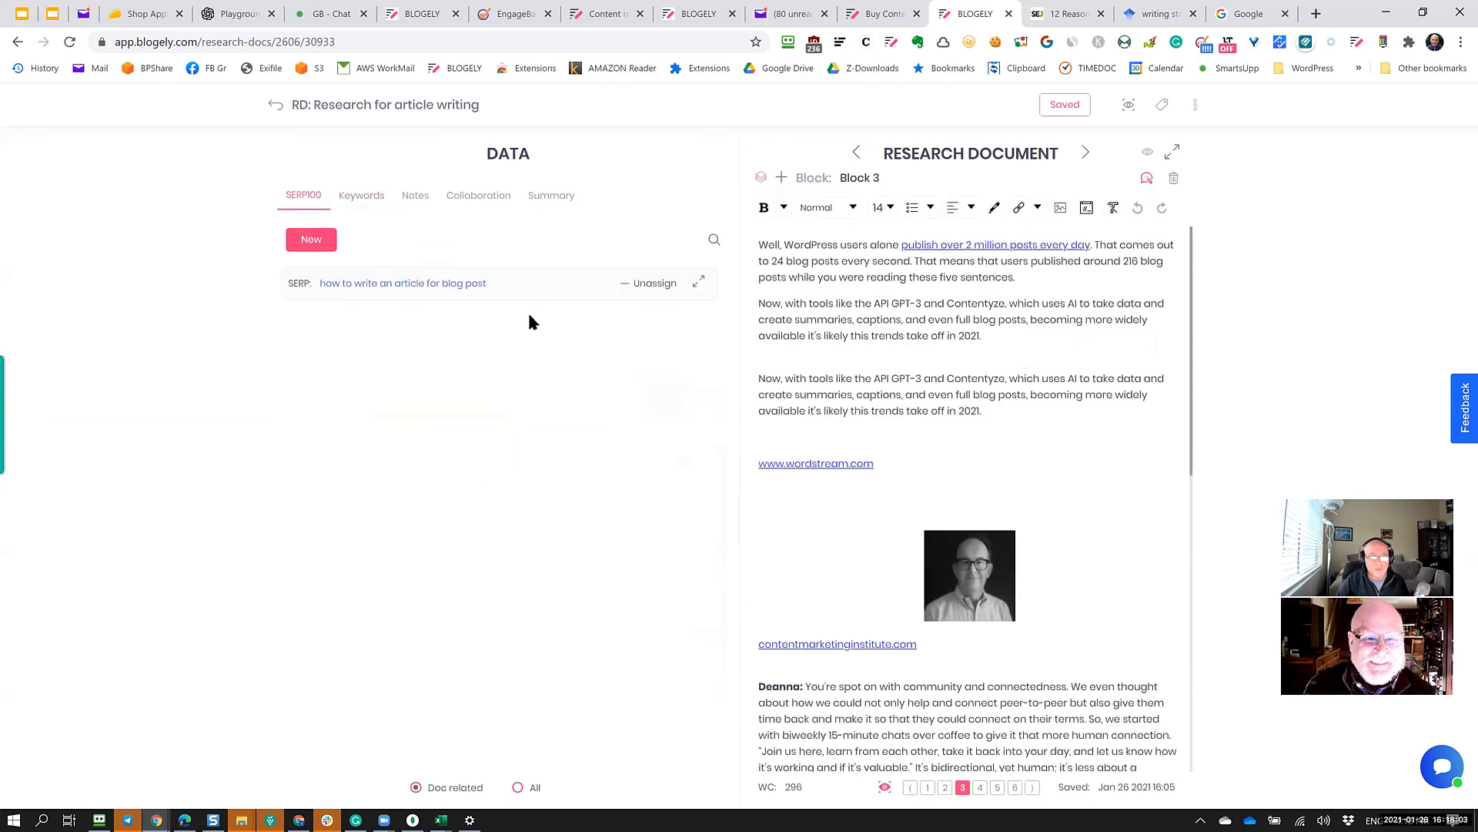
click(522, 291)
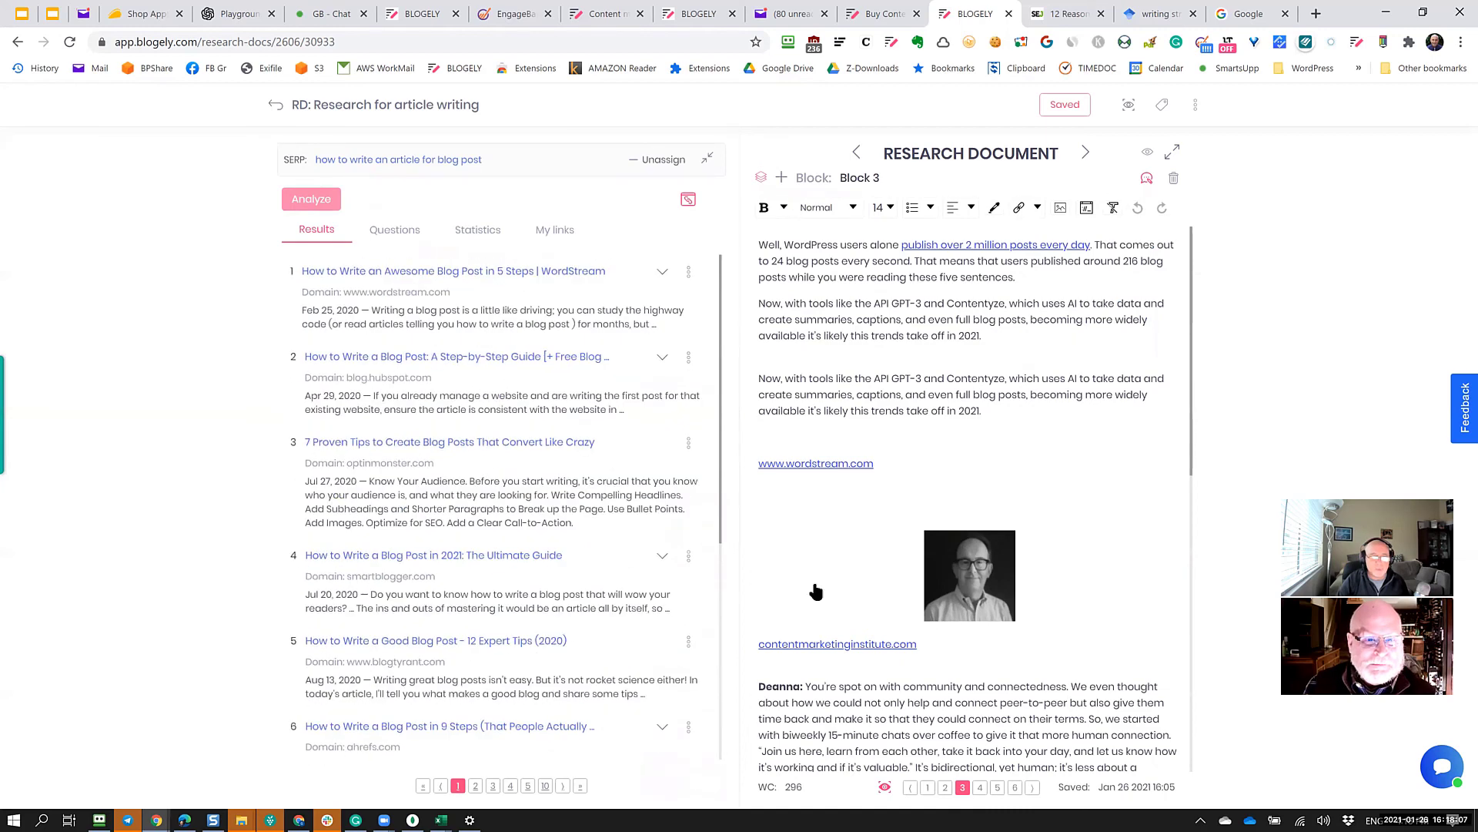
scroll(803, 643, down, 10)
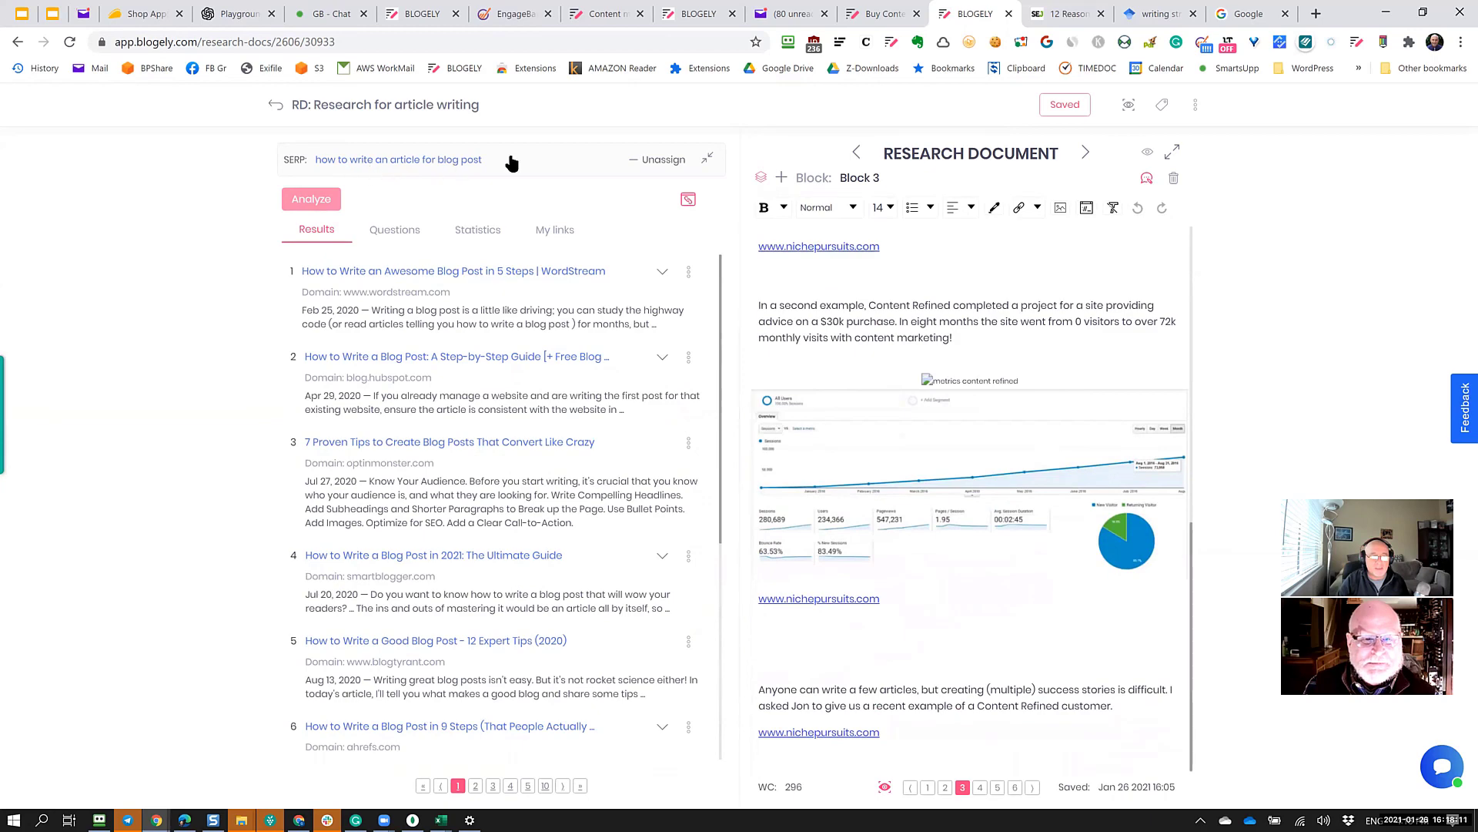
Collapse the open SERP results and view the research document's Notes and Collaboration sections.
click(355, 174)
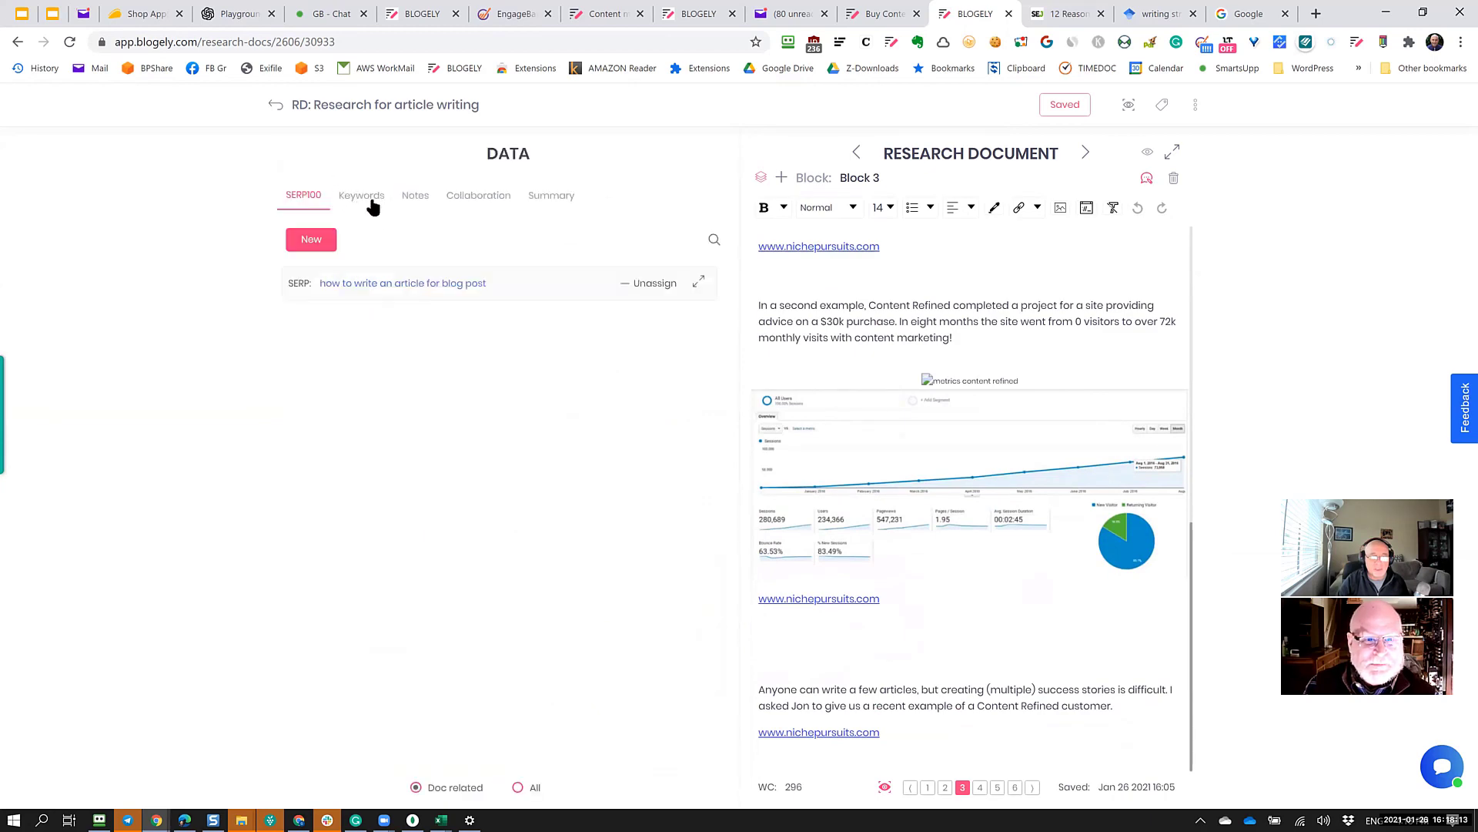
click(416, 197)
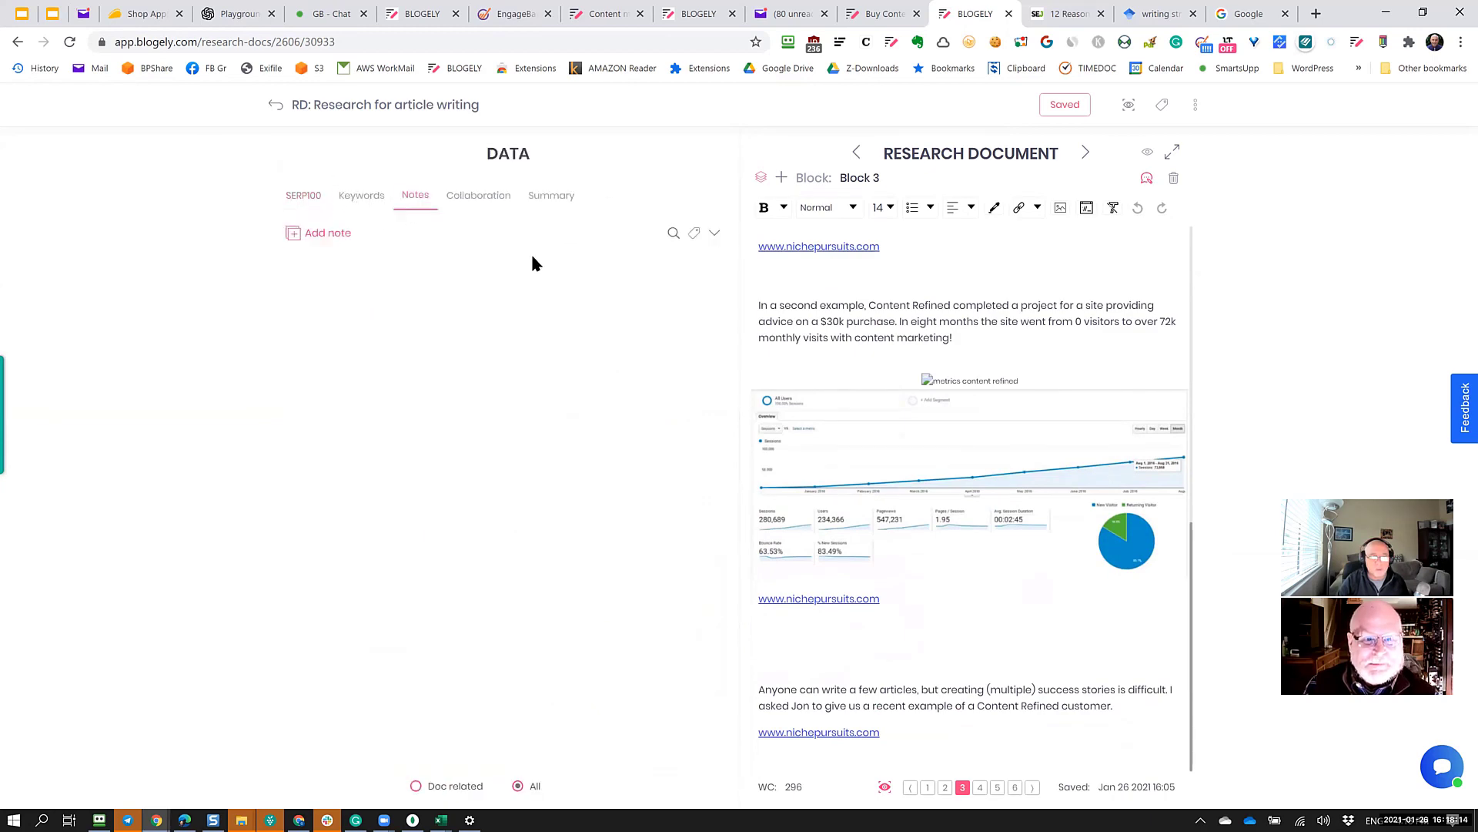
click(476, 197)
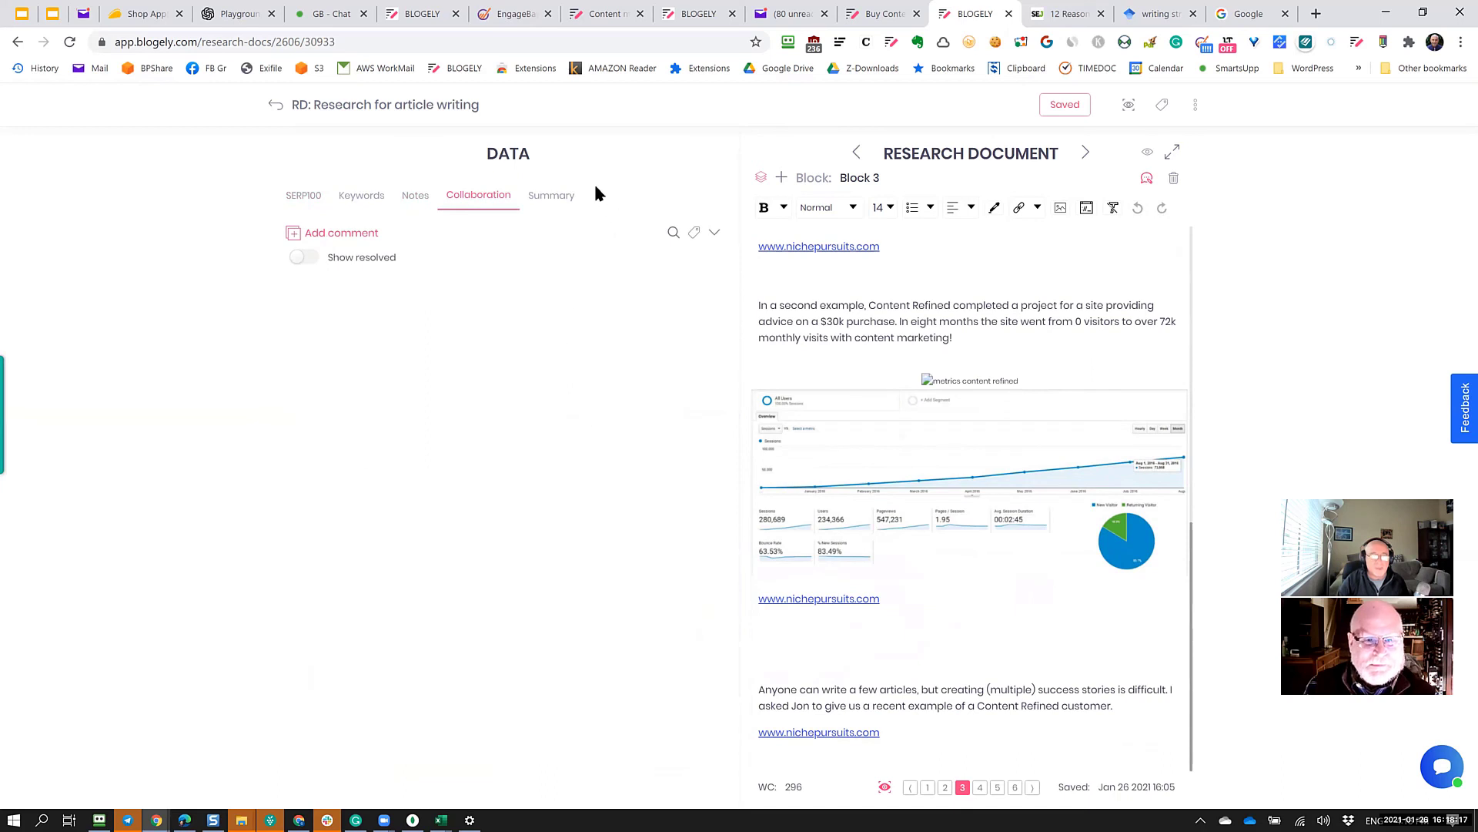